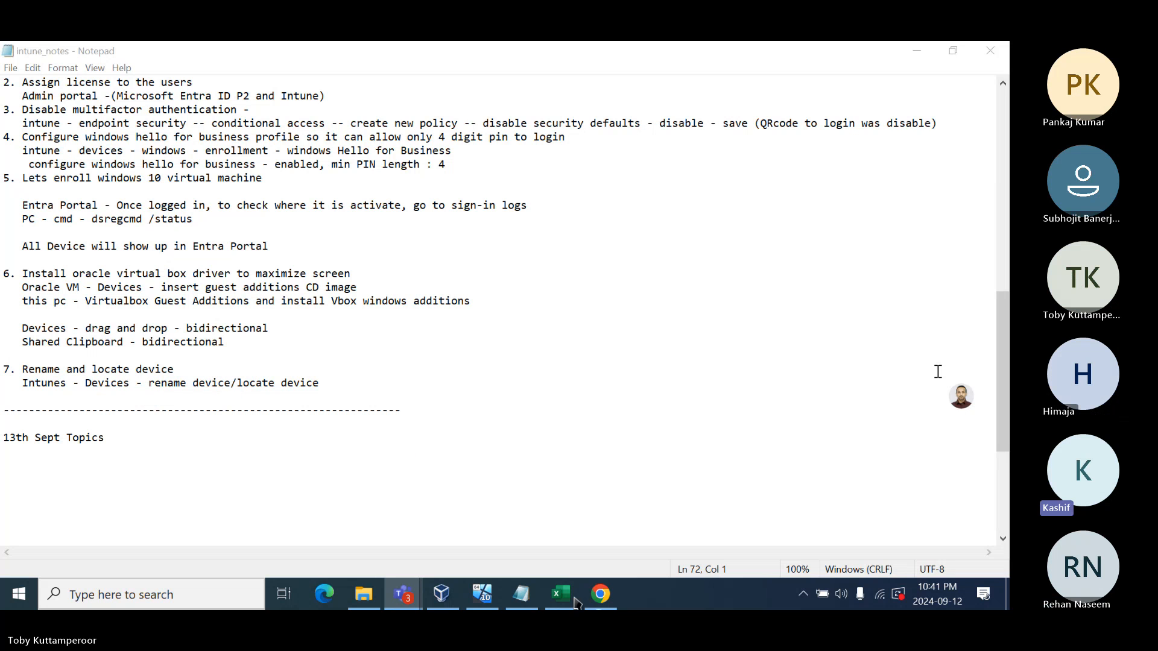
# Switch to the Intune admin center in Chrome, open WINVM001 from all devices, and review its device actions status.
pyautogui.click(600, 596)
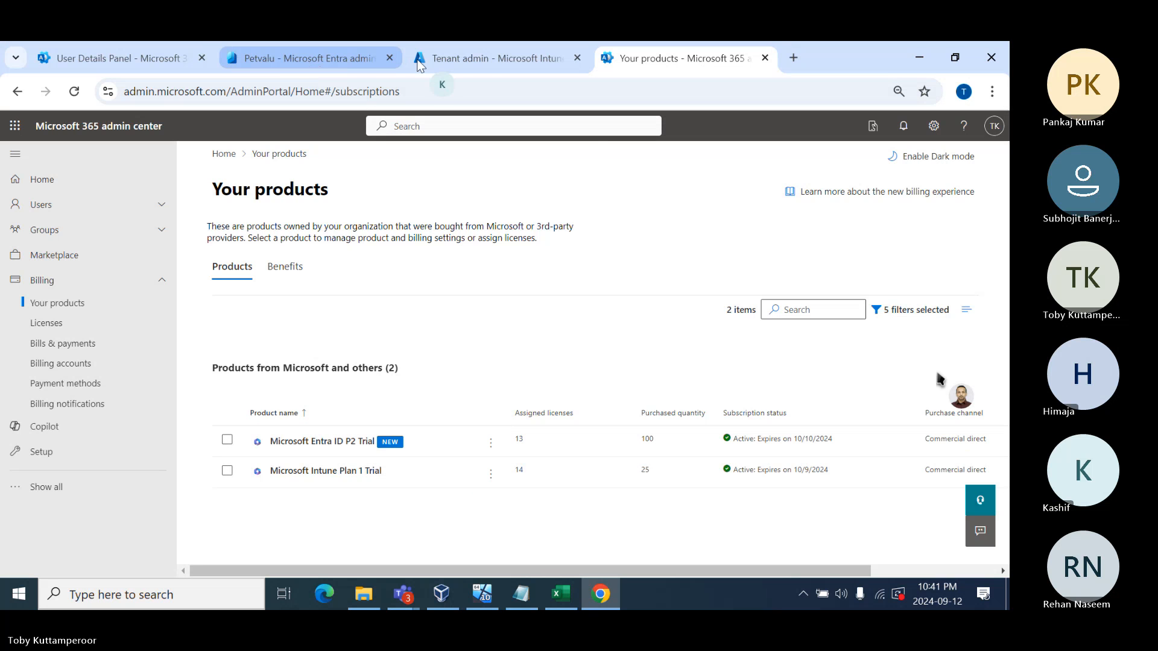
pyautogui.click(460, 59)
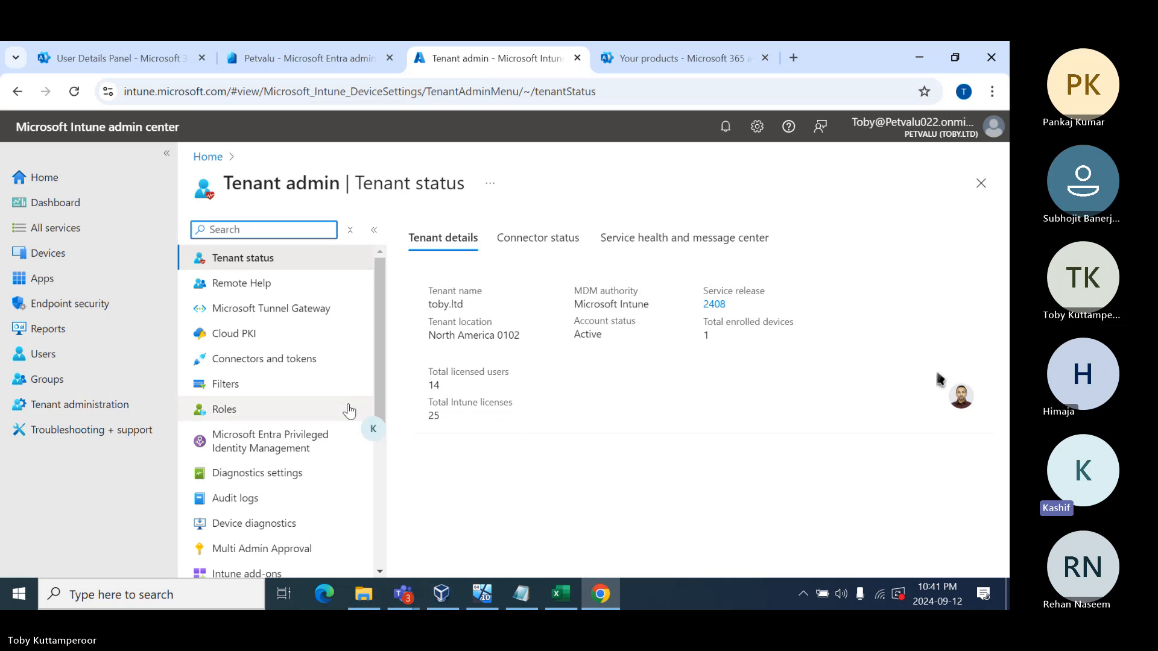
pyautogui.click(56, 256)
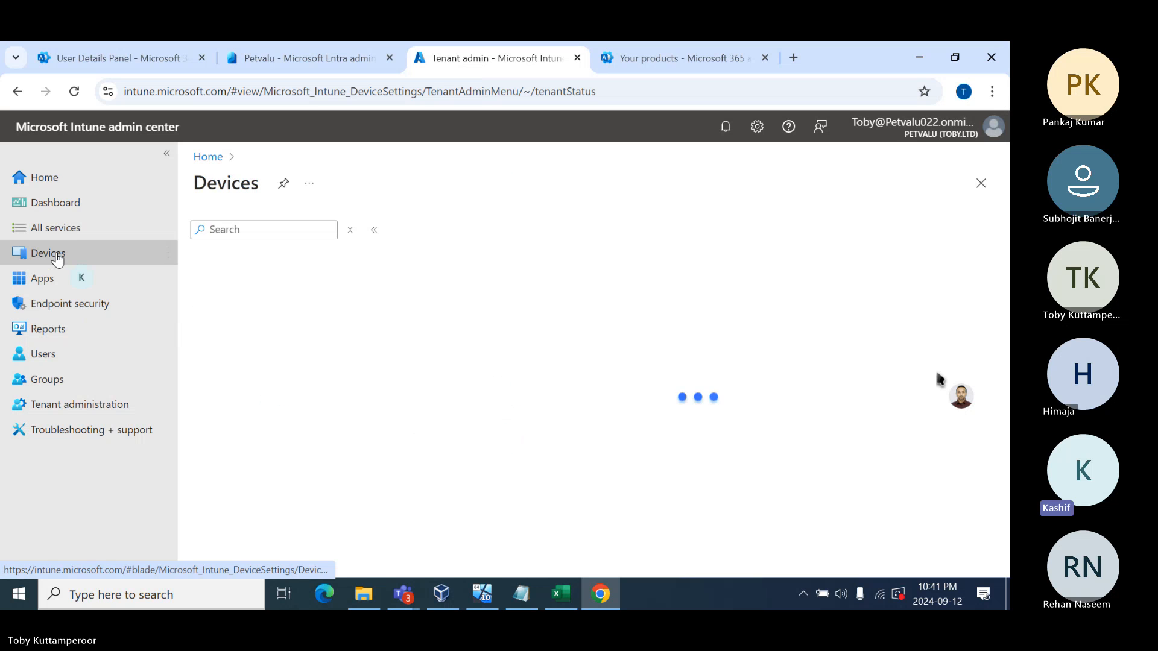
pyautogui.click(235, 283)
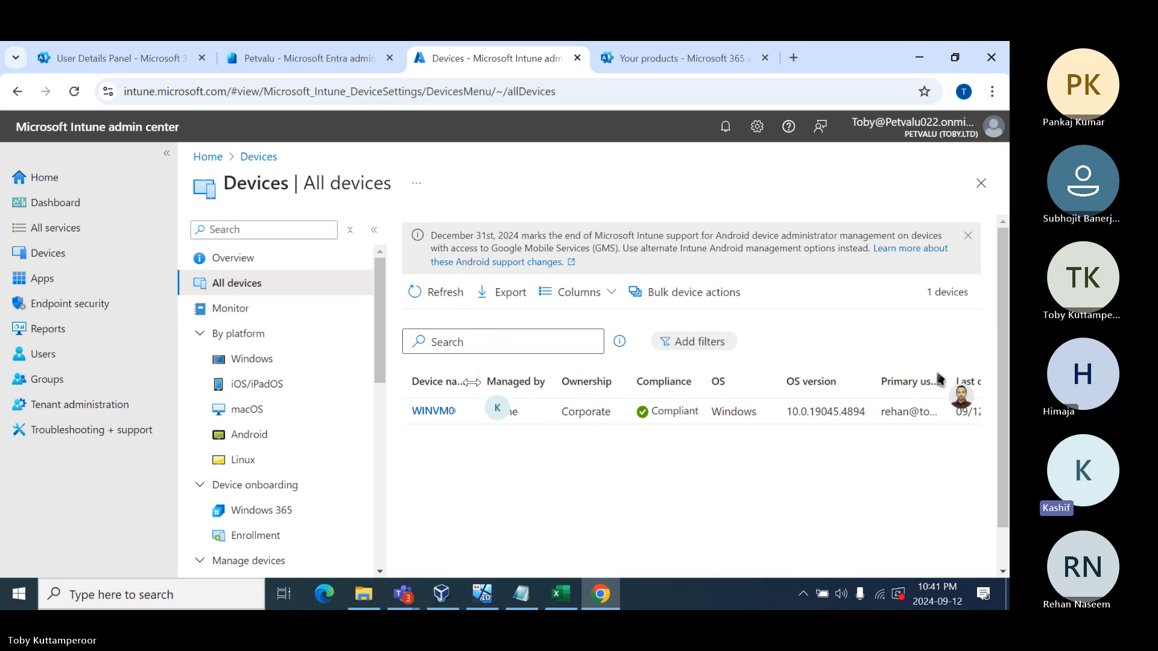
pyautogui.moveTo(476, 380); pyautogui.dragTo(492, 379)
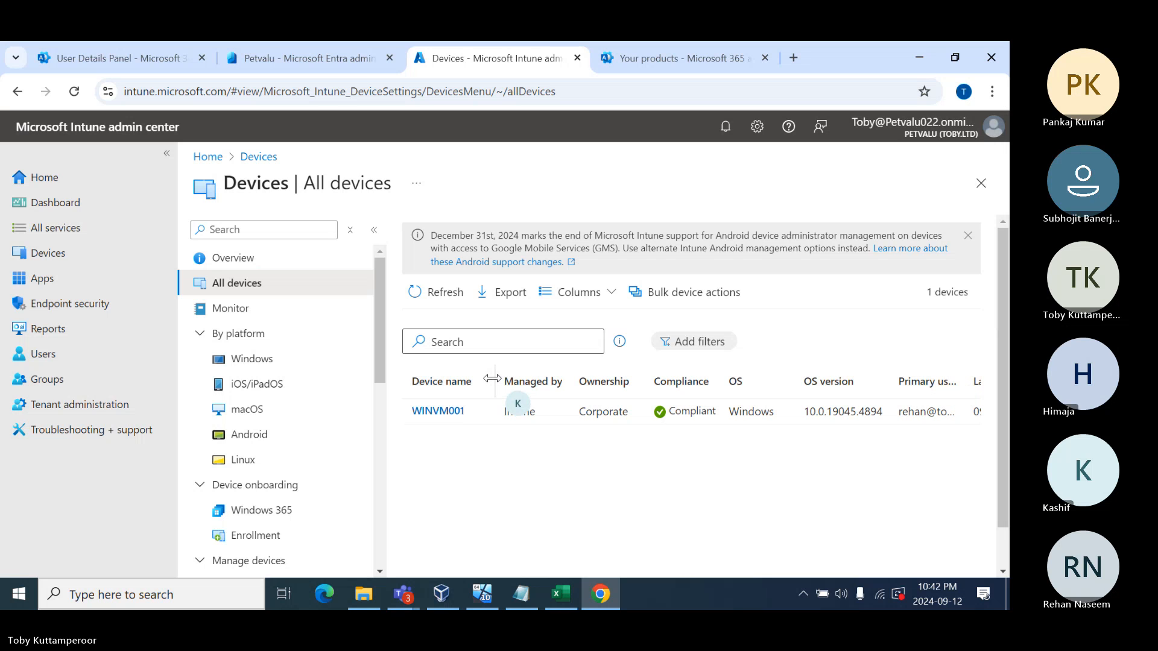
pyautogui.click(430, 415)
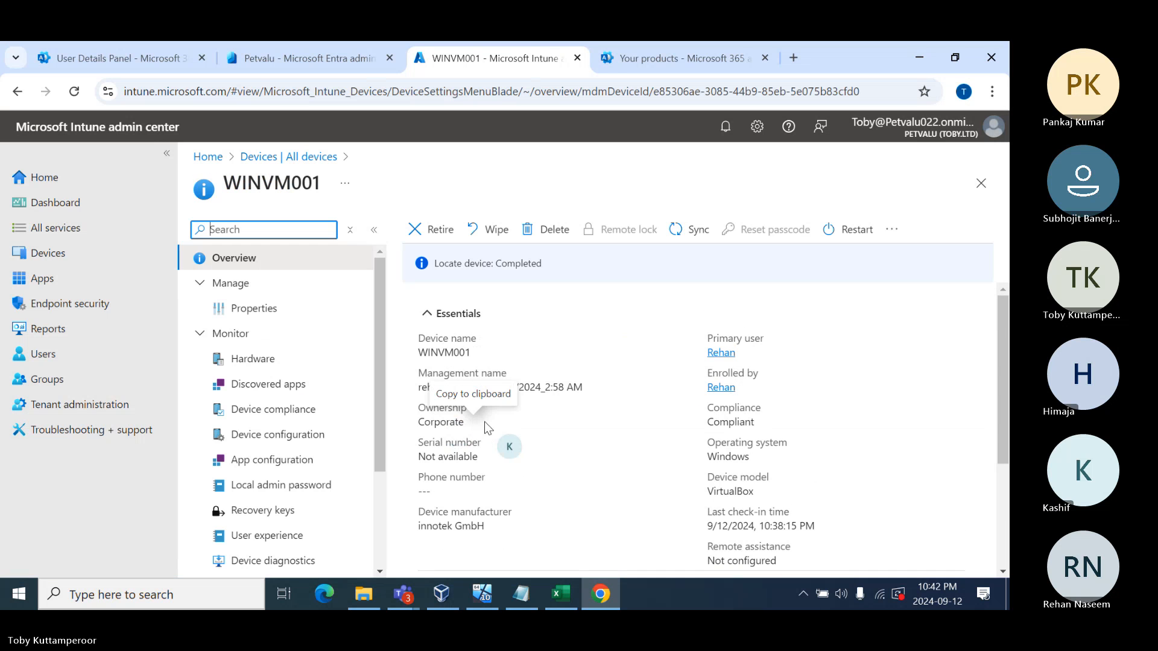
pyautogui.scroll(-3, 486, 422)
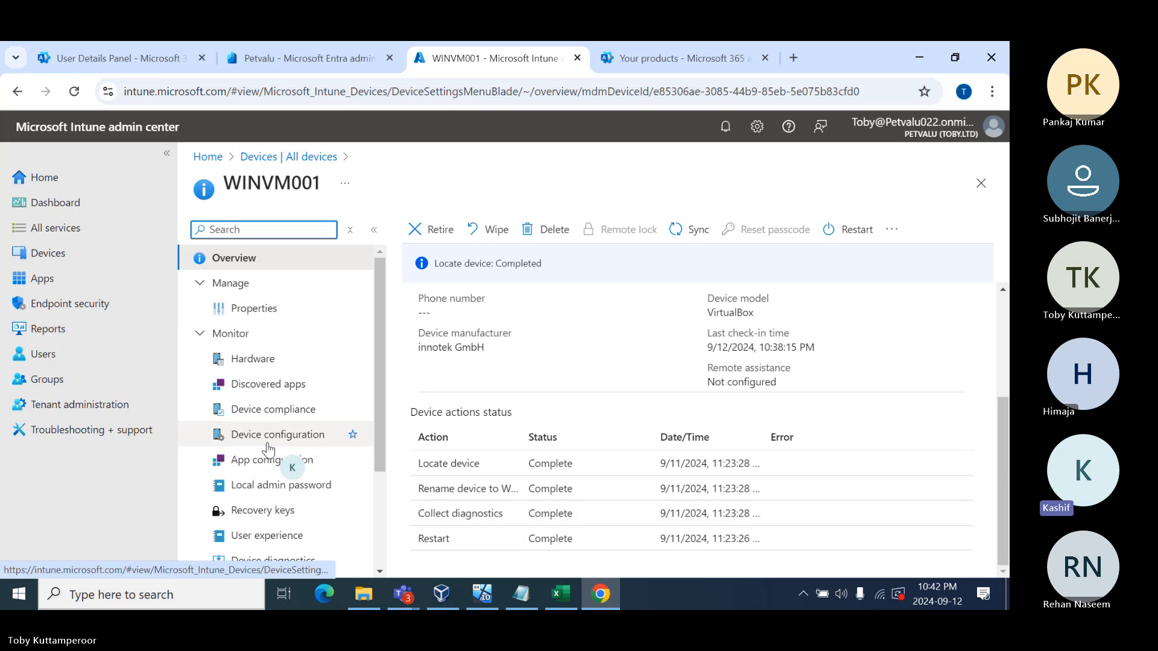
# Download the completed device diagnostics package for WINVM001.
pyautogui.scroll(-3, 268, 450)
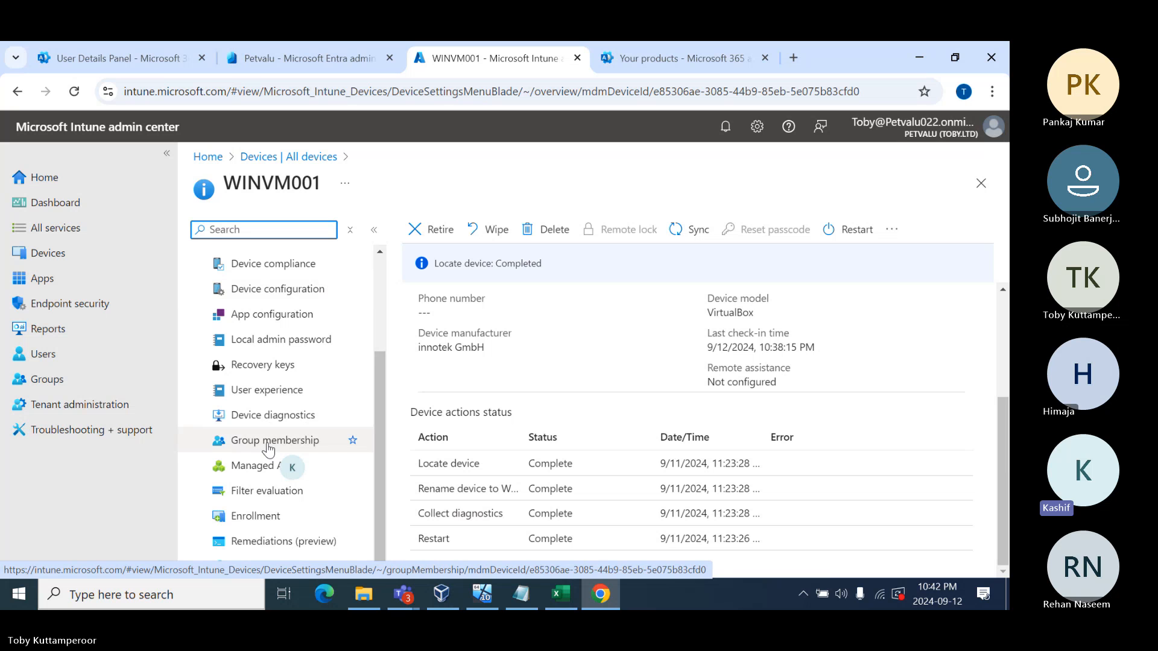
pyautogui.click(267, 419)
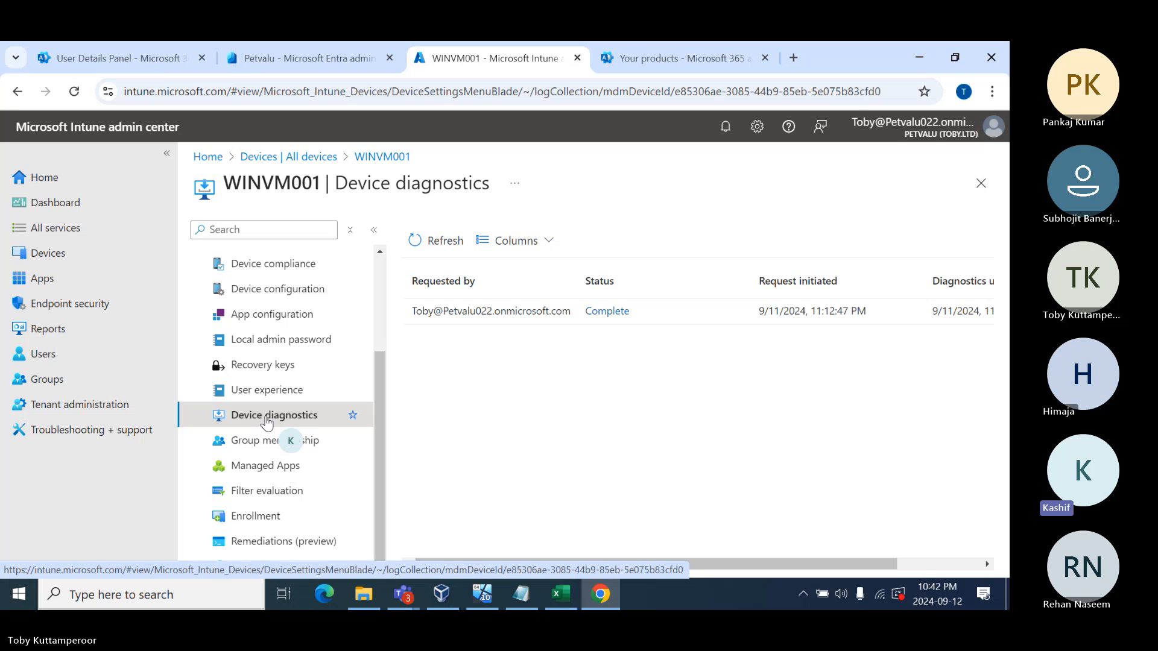
pyautogui.click(918, 564)
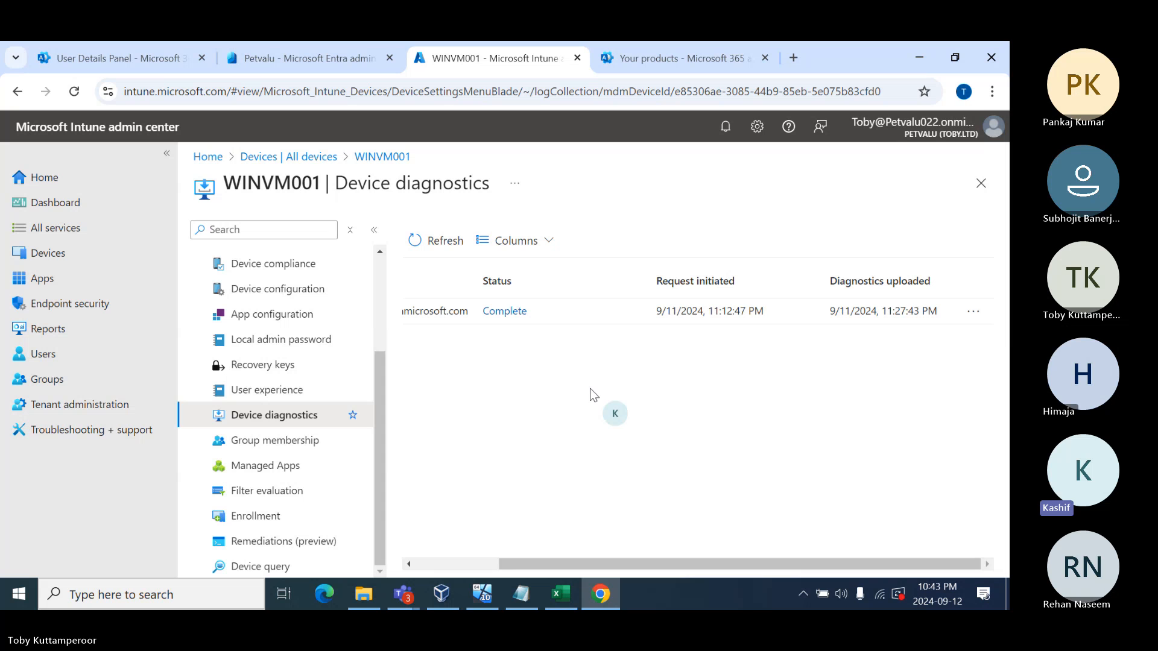
pyautogui.click(975, 312)
pyautogui.click(906, 338)
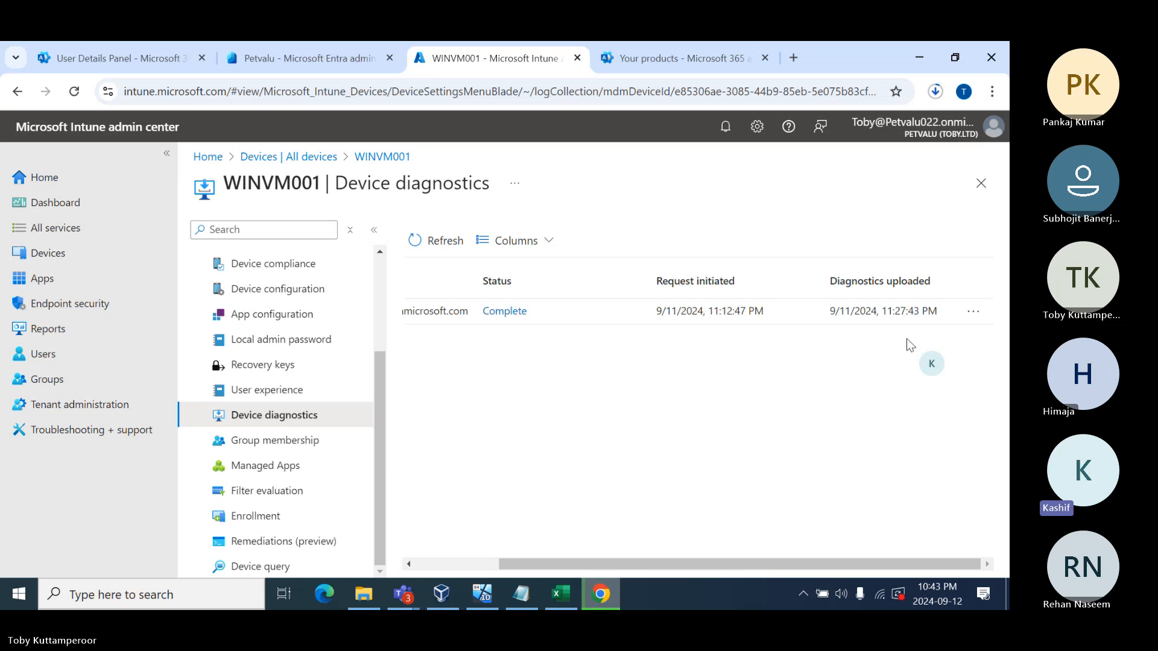
# Locate the downloaded DiagLogs zip in its folder and extract all its files to the default destination.
pyautogui.click(935, 92)
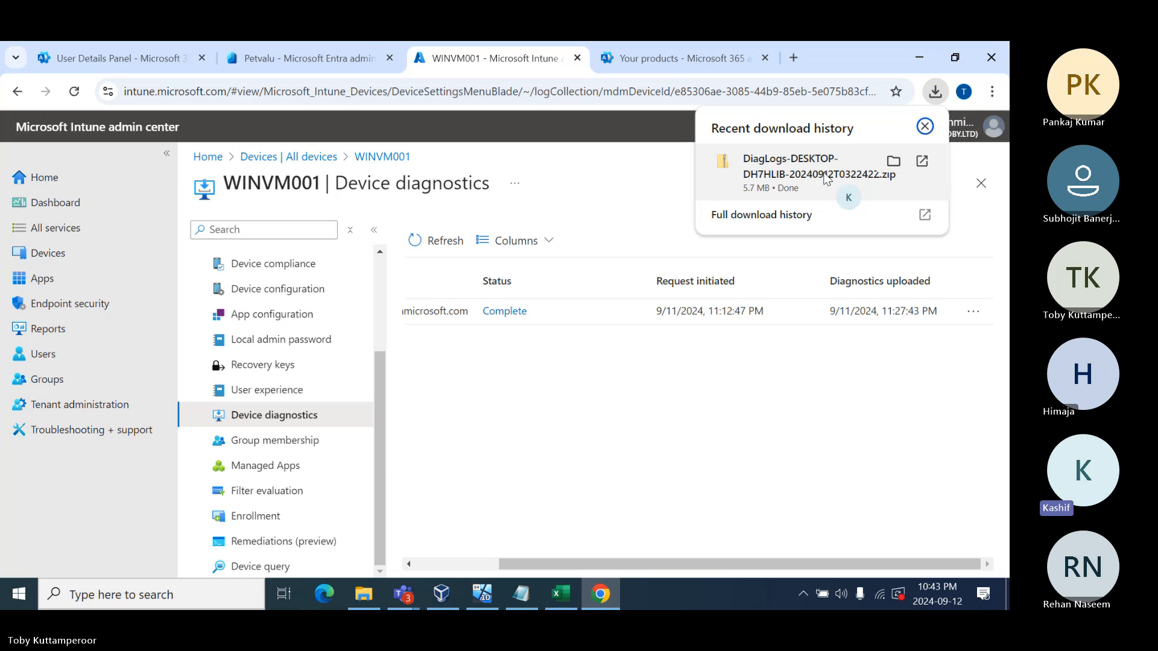
pyautogui.click(894, 161)
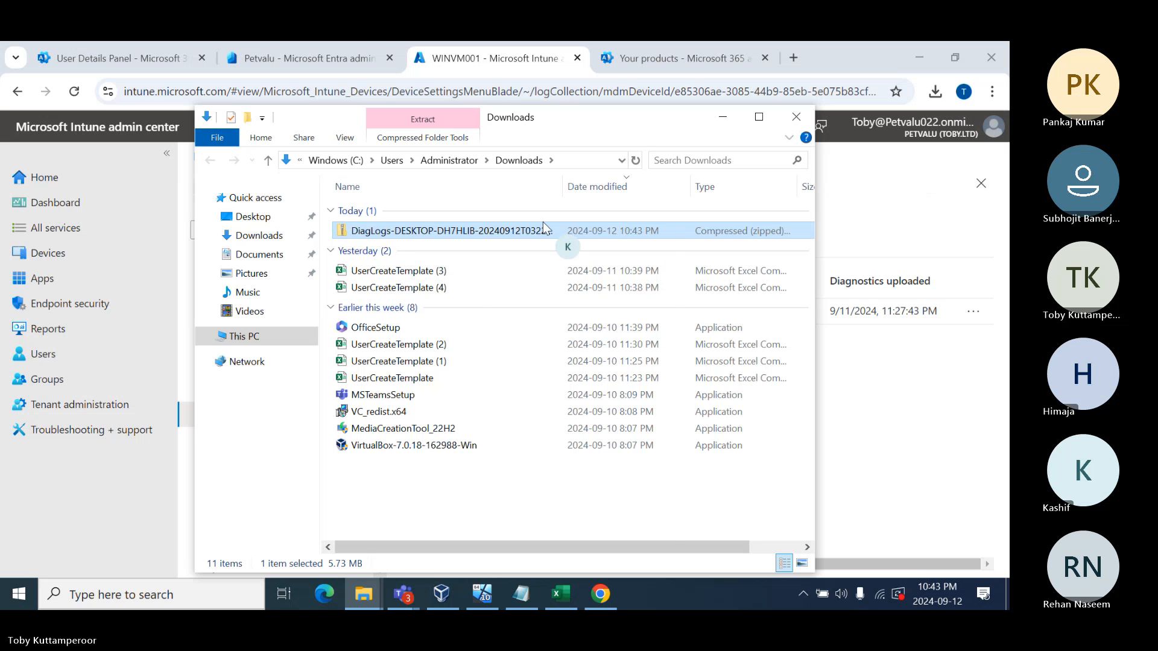
pyautogui.rightClick(472, 231)
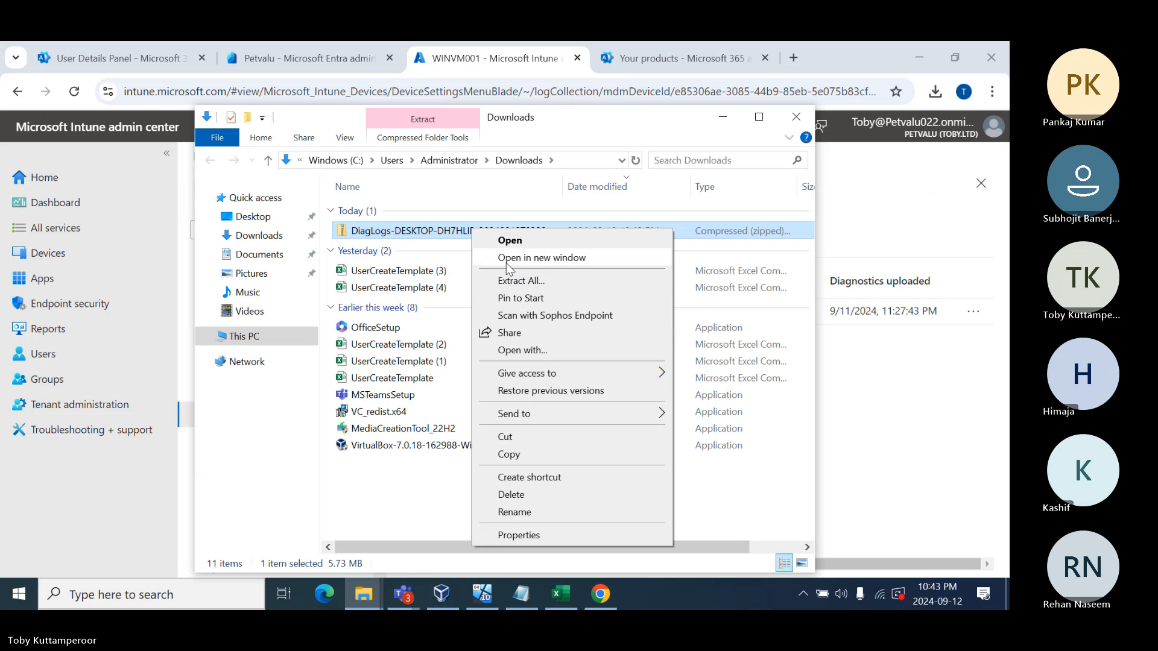
pyautogui.click(514, 281)
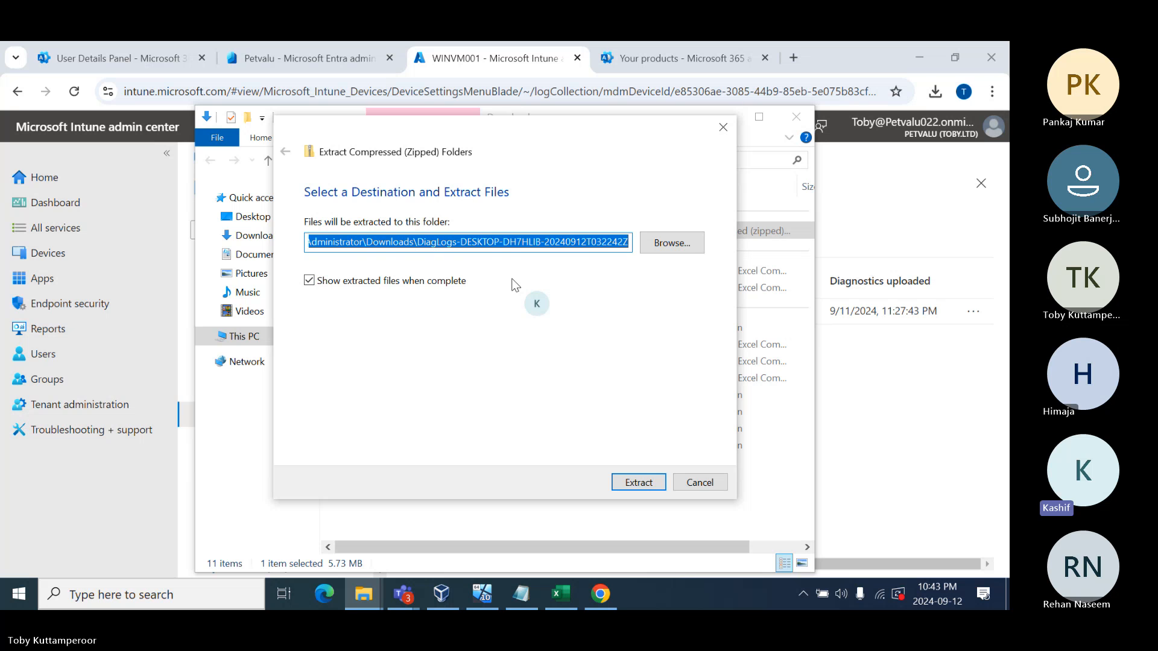
pyautogui.click(639, 482)
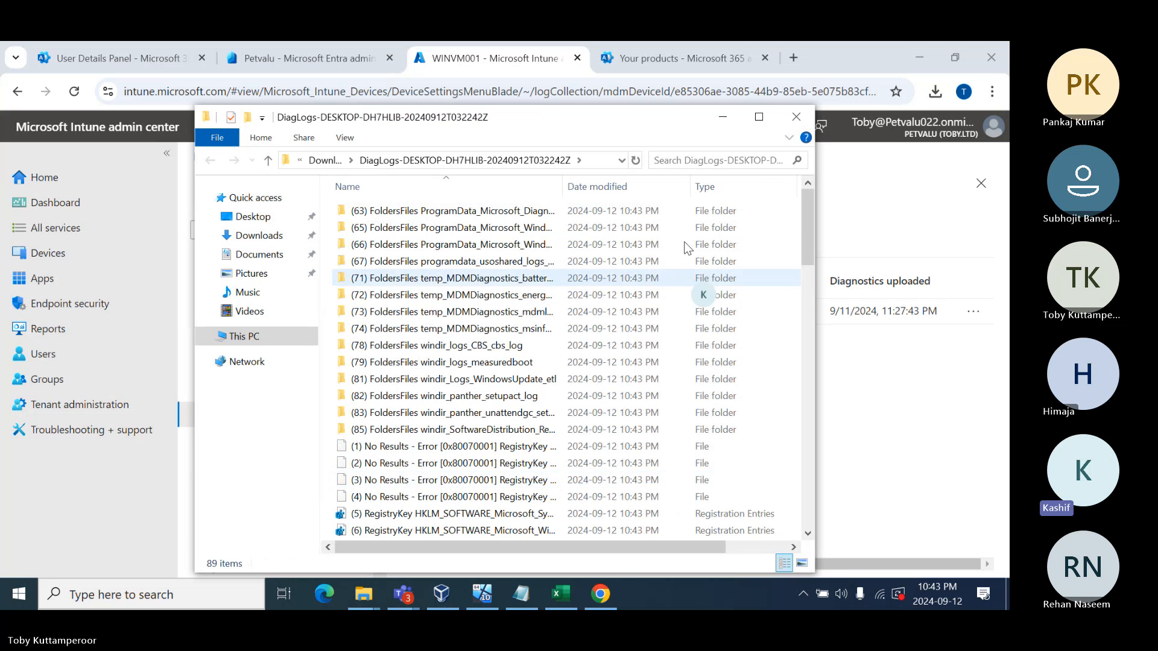
# Maximize the extracted folder's window and fit the Name column to the full file names.
pyautogui.click(758, 118)
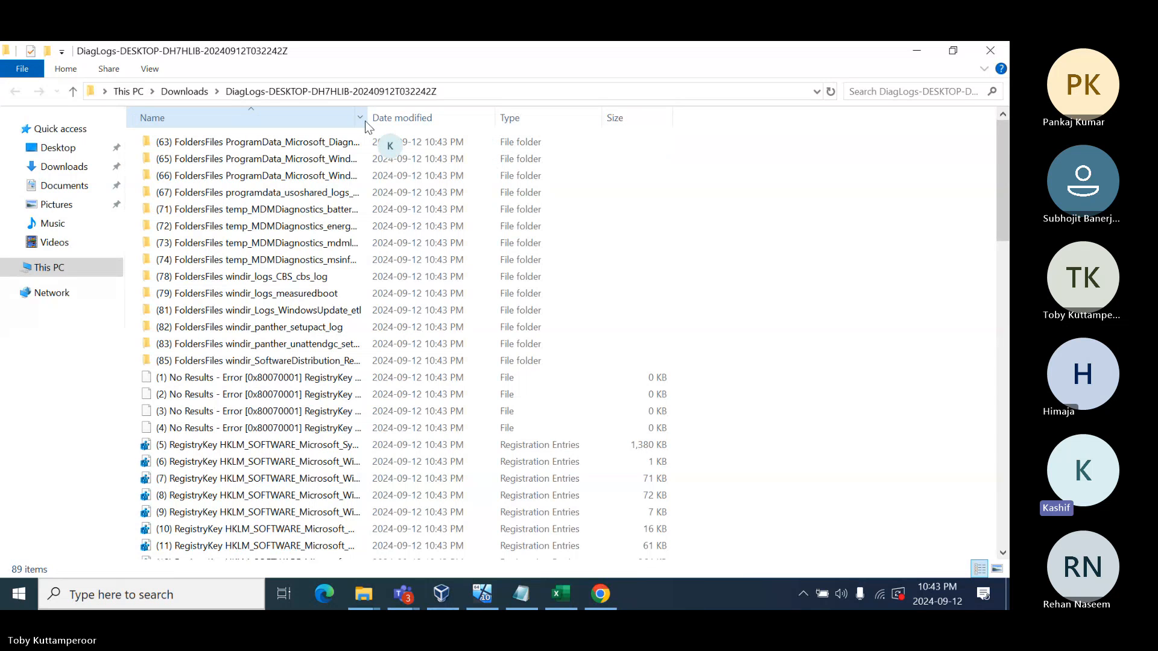
pyautogui.moveTo(364, 121)
pyautogui.mouseDown()
pyautogui.moveTo(411, 127)
pyautogui.moveTo(345, 122)
pyautogui.mouseUp()
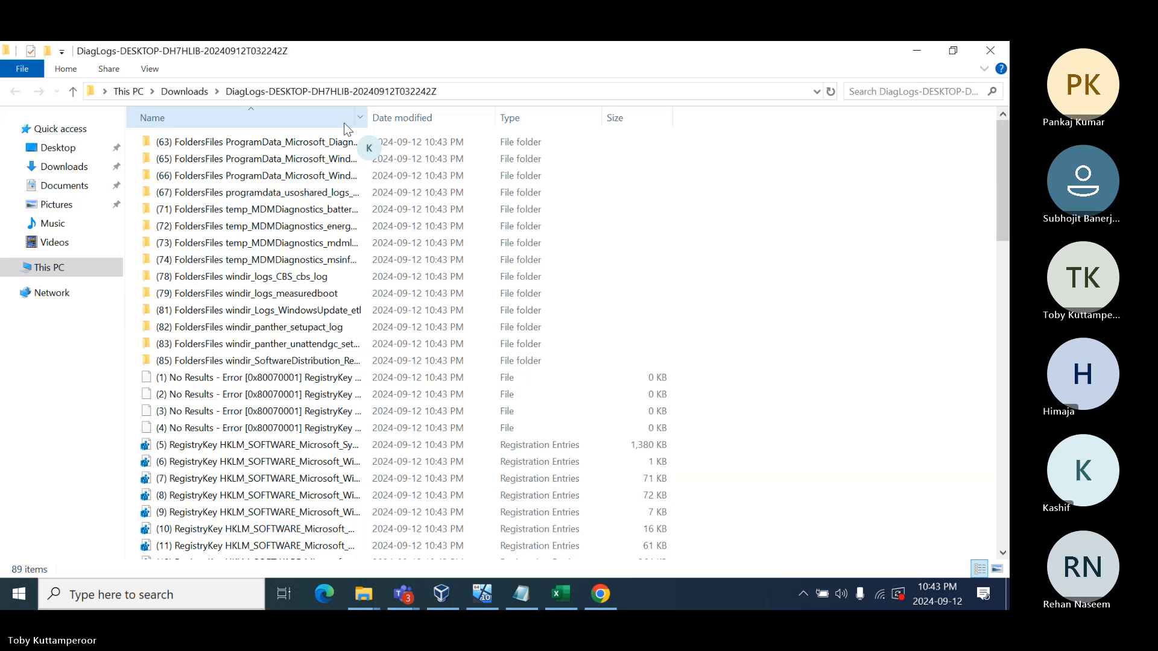
pyautogui.doubleClick(367, 120)
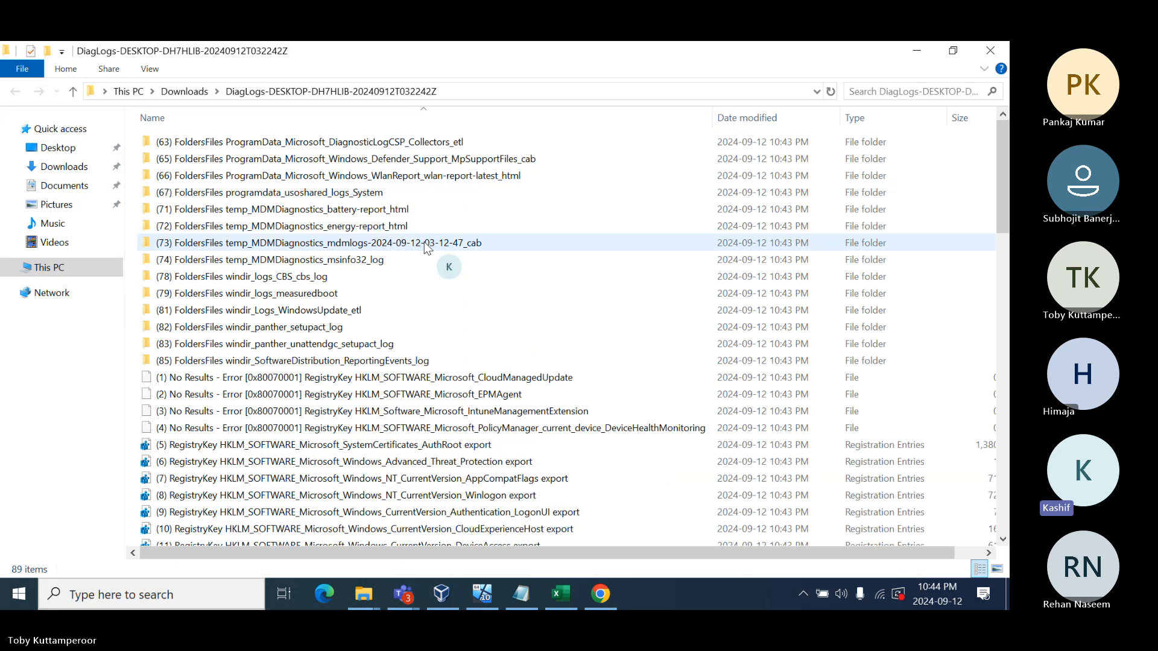
pyautogui.moveTo(425, 245)
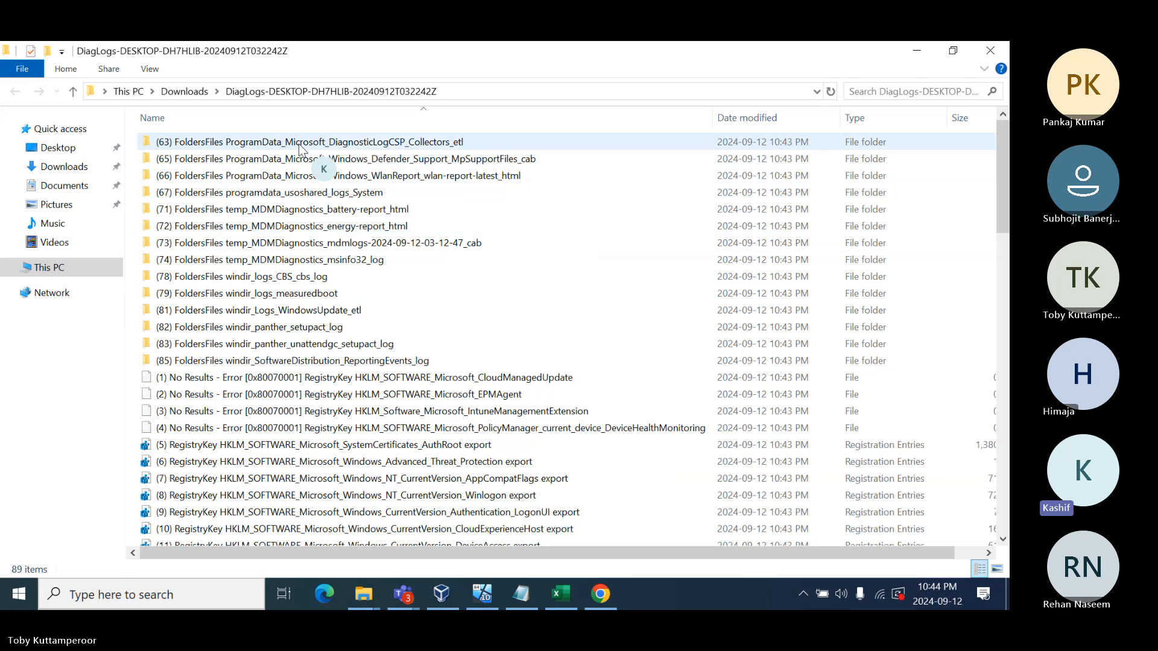
pyautogui.click(265, 145)
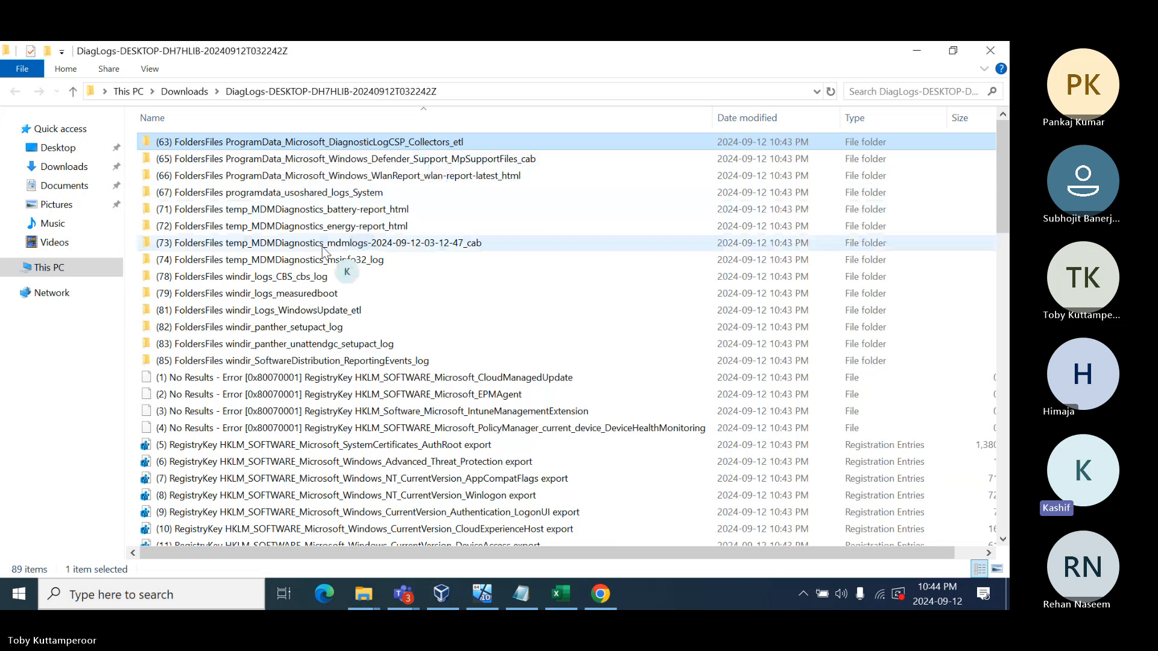
# Turn on file name extensions for the extracted diagnostic logs.
pyautogui.scroll(-7, 295, 362)
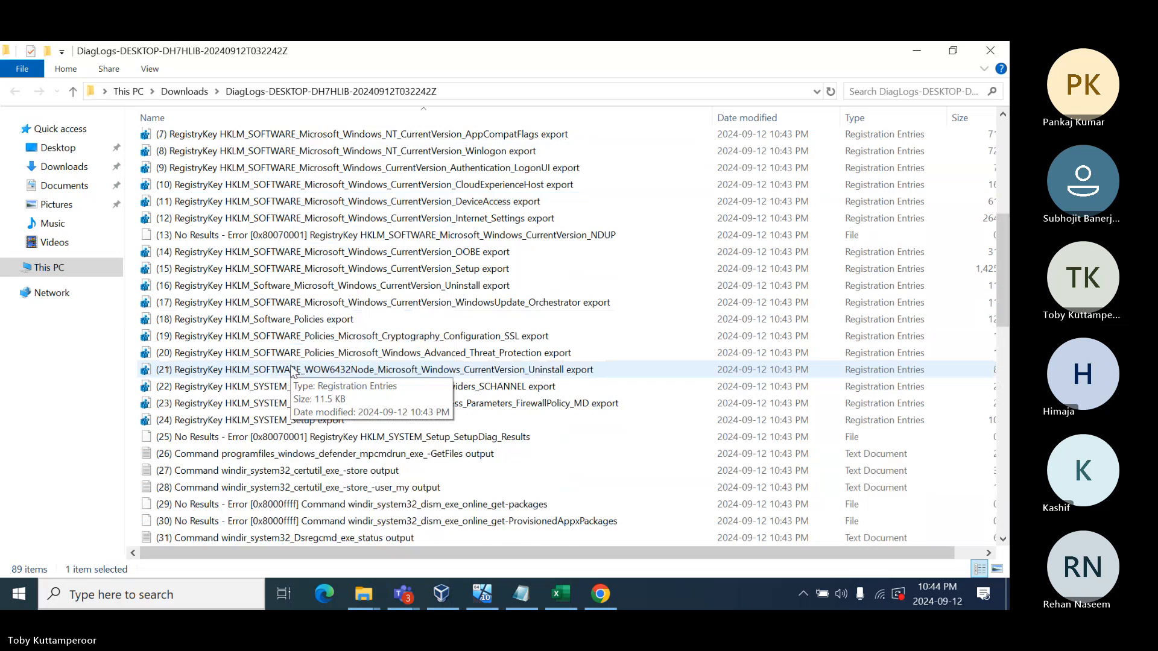
pyautogui.scroll(-1, 294, 371)
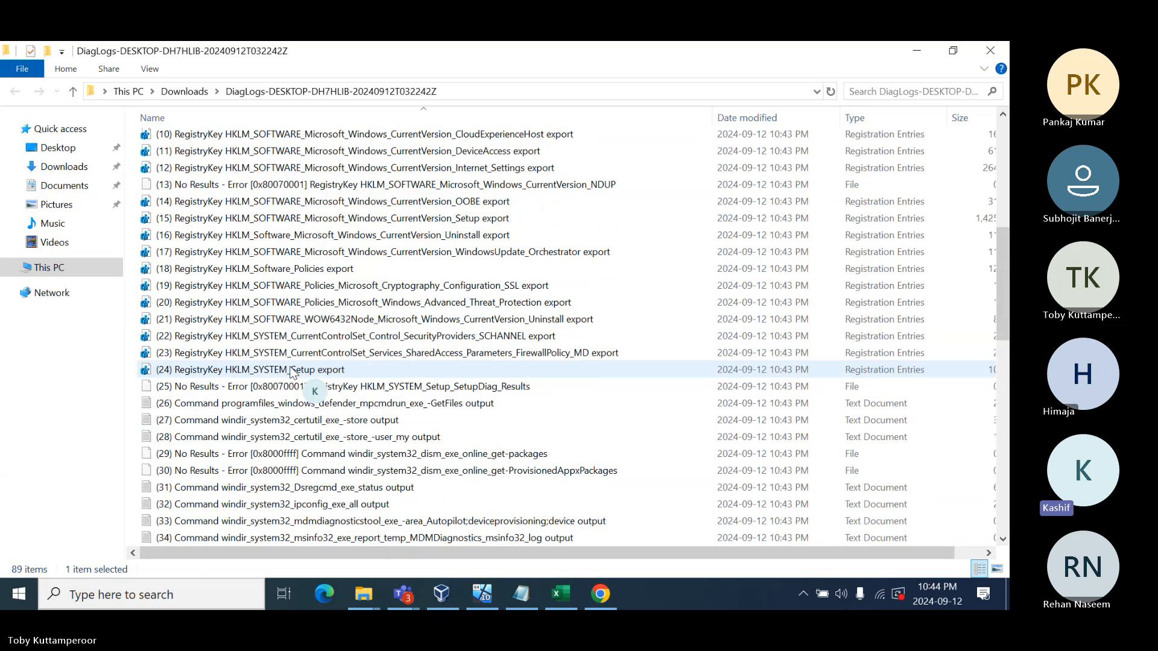
pyautogui.scroll(-3, 293, 372)
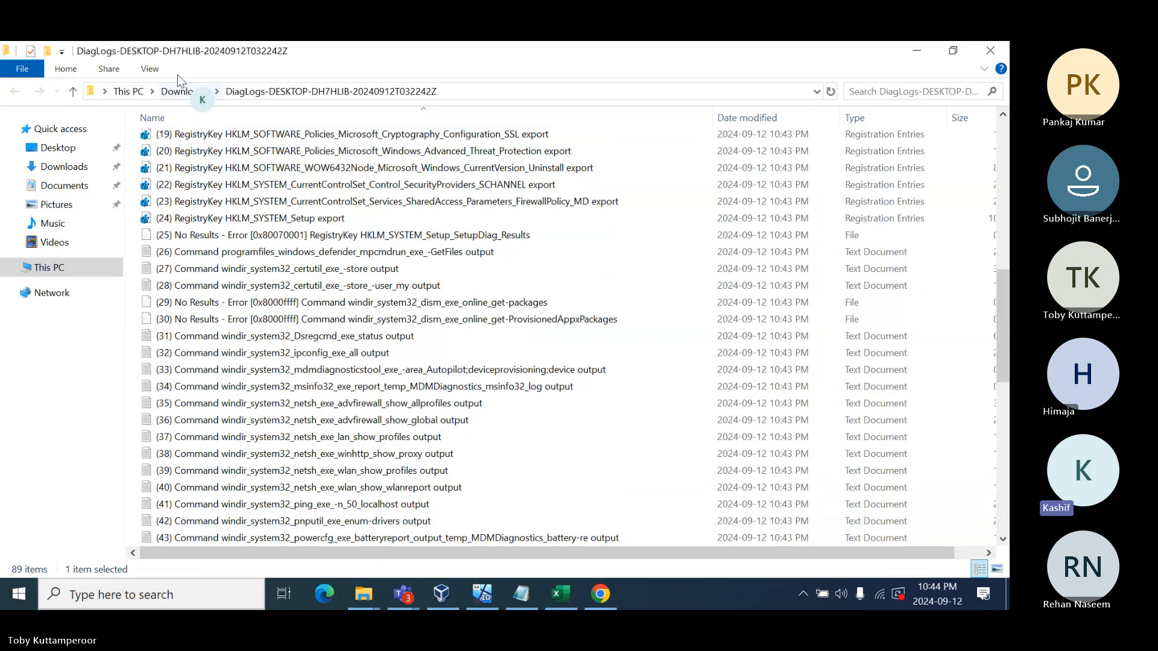
pyautogui.click(149, 70)
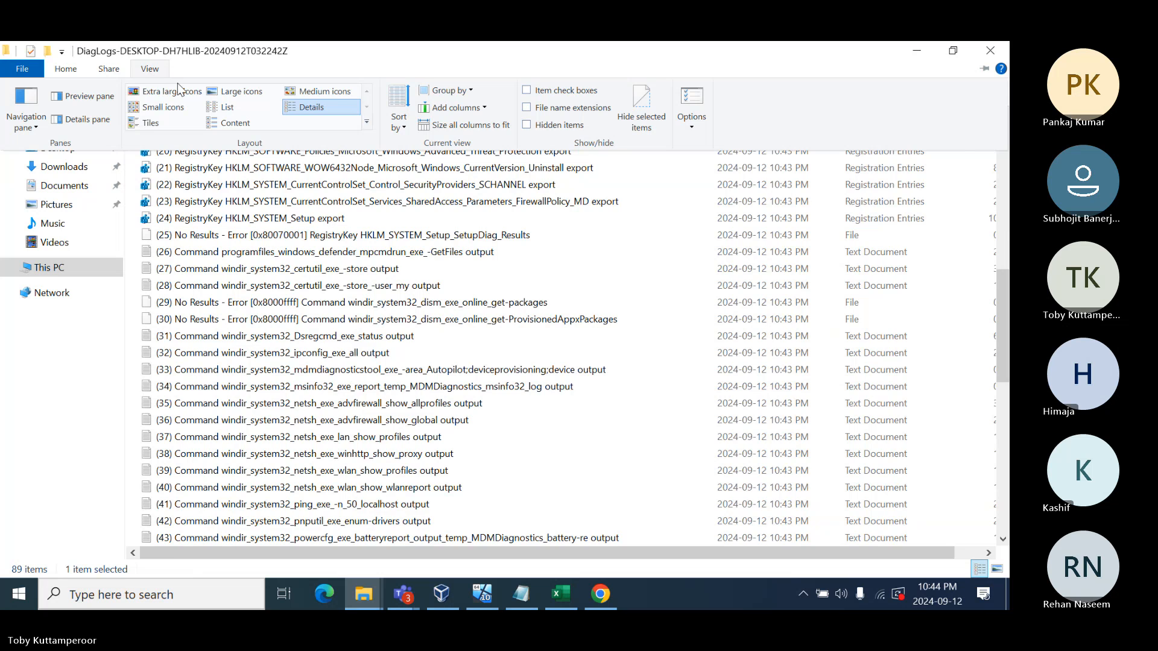
pyautogui.click(528, 108)
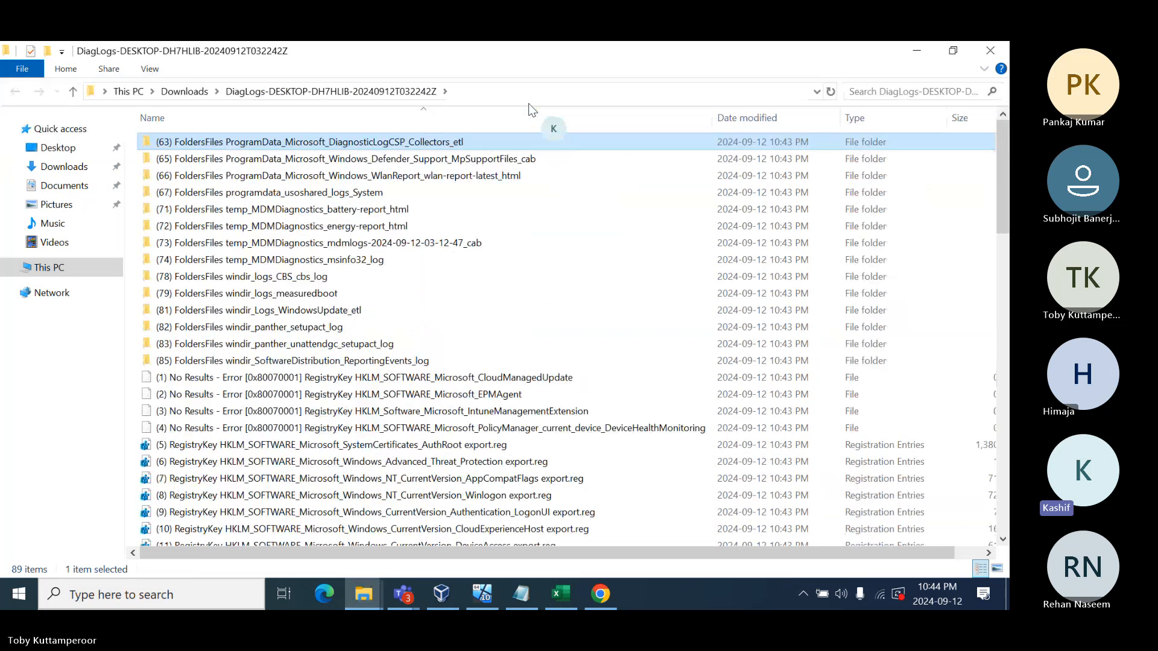
# Look through the registry exports, command logs and event logs, and open results.xml at the end of the list.
pyautogui.scroll(-1, 458, 325)
pyautogui.scroll(-4, 456, 336)
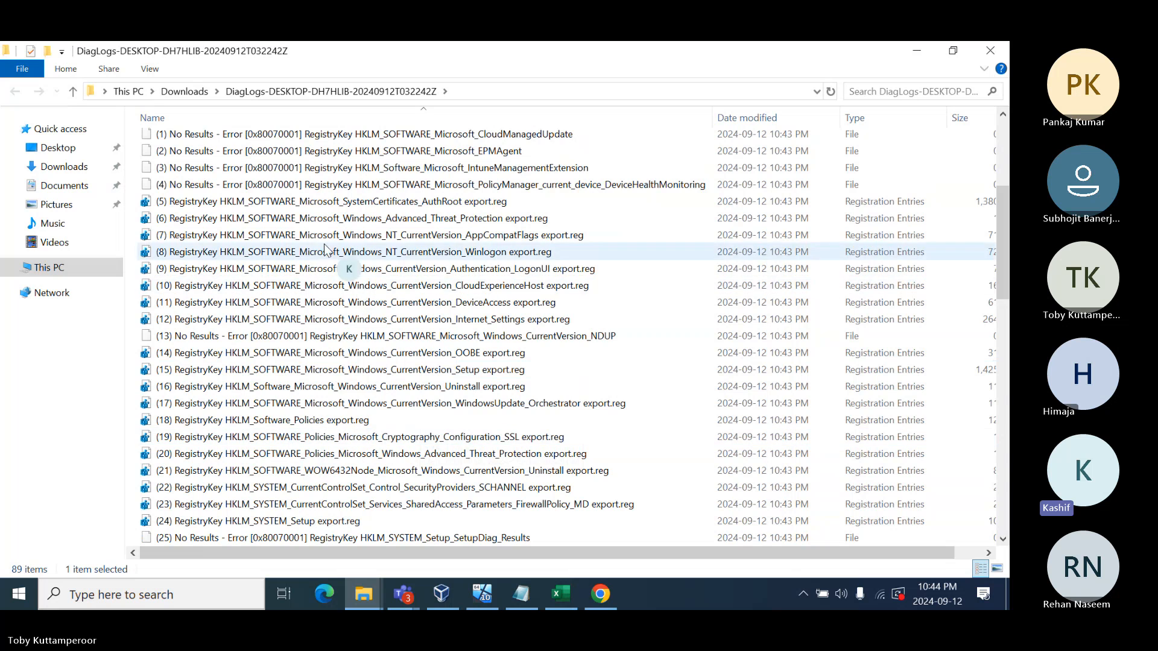
pyautogui.scroll(-3, 309, 377)
pyautogui.scroll(-3, 310, 378)
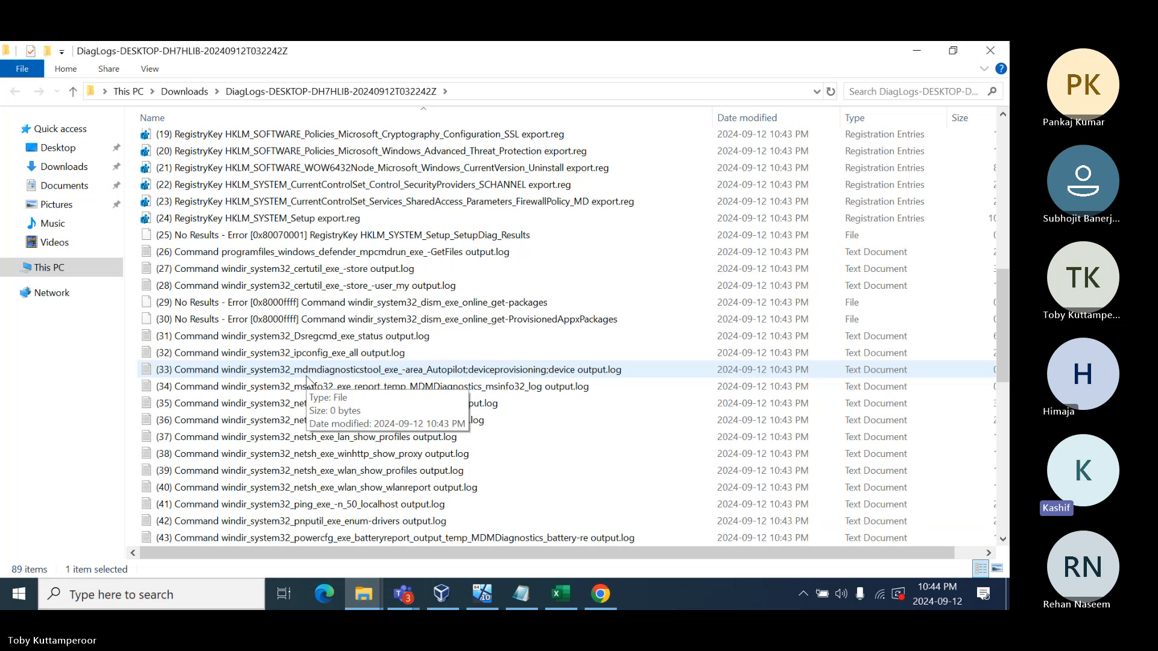
pyautogui.scroll(-6, 307, 379)
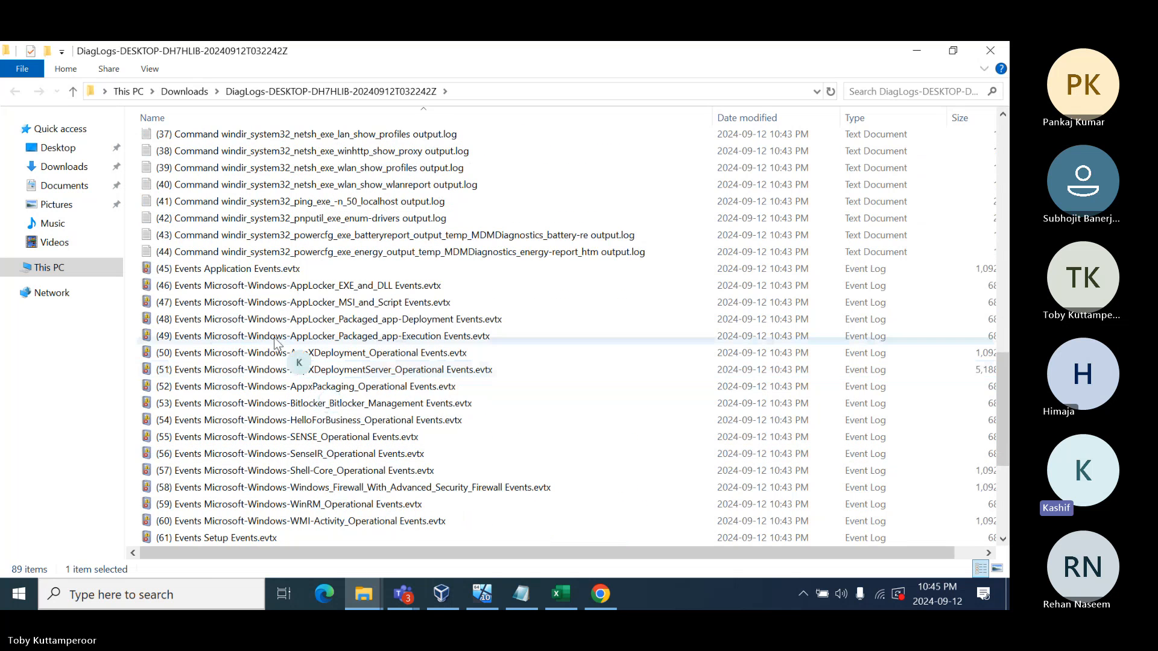
pyautogui.scroll(-5, 252, 479)
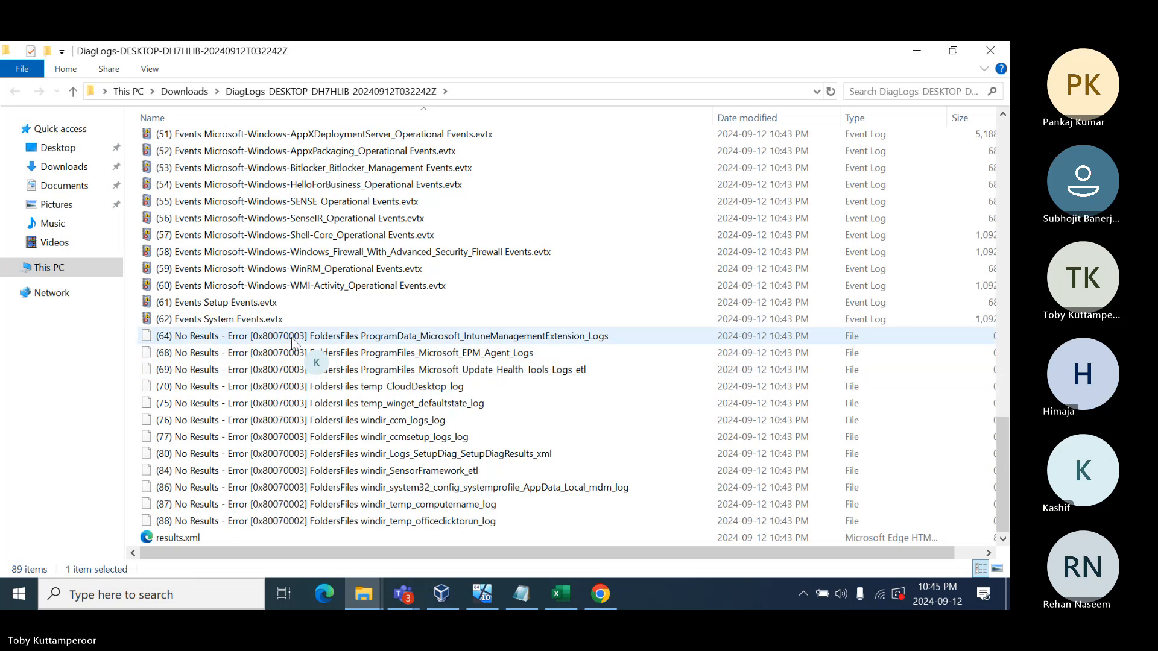
pyautogui.doubleClick(170, 538)
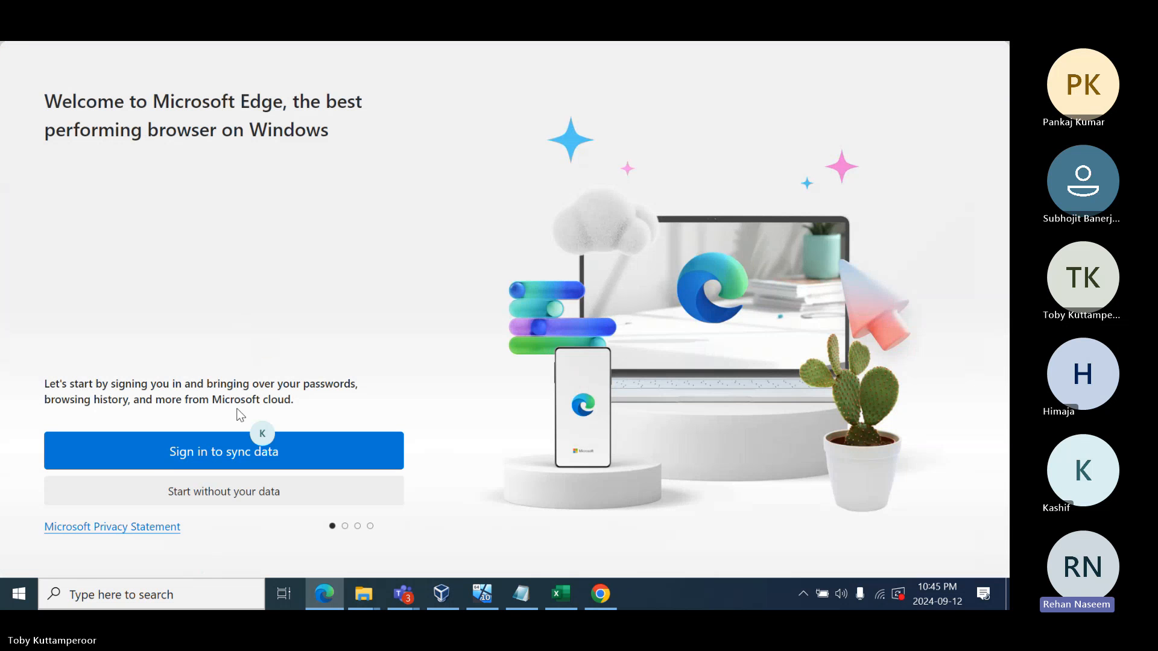
# Complete the Microsoft Edge first-run setup without signing in, disallowing both regular browsing data import and the saving of browsing activity.
pyautogui.click(200, 499)
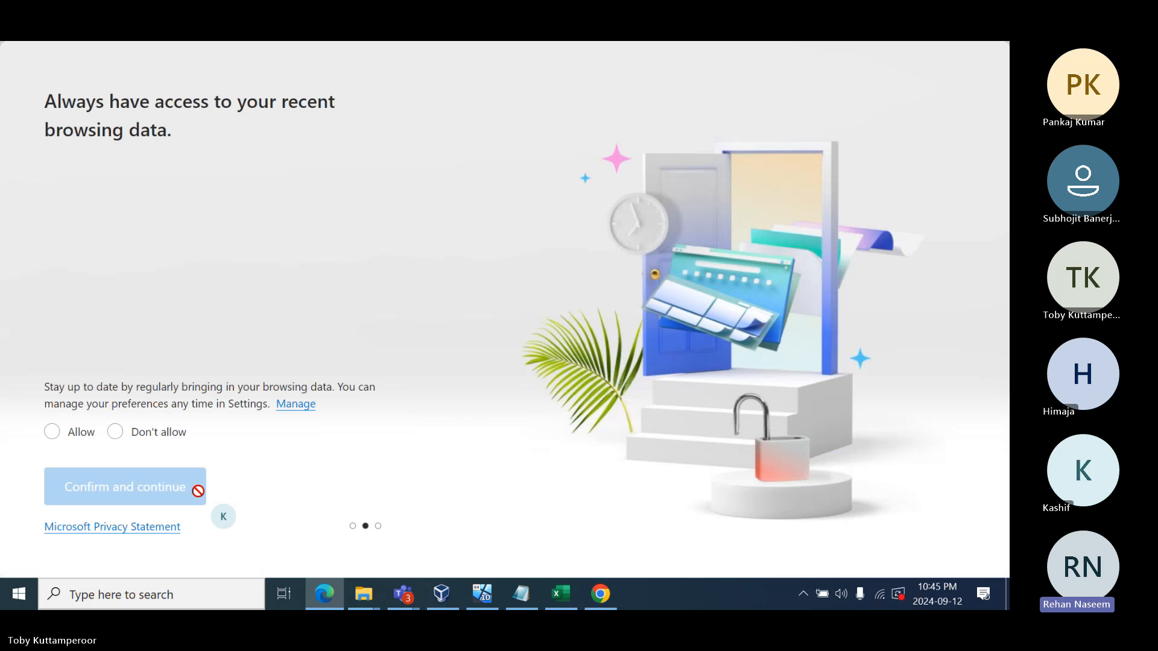
pyautogui.click(114, 431)
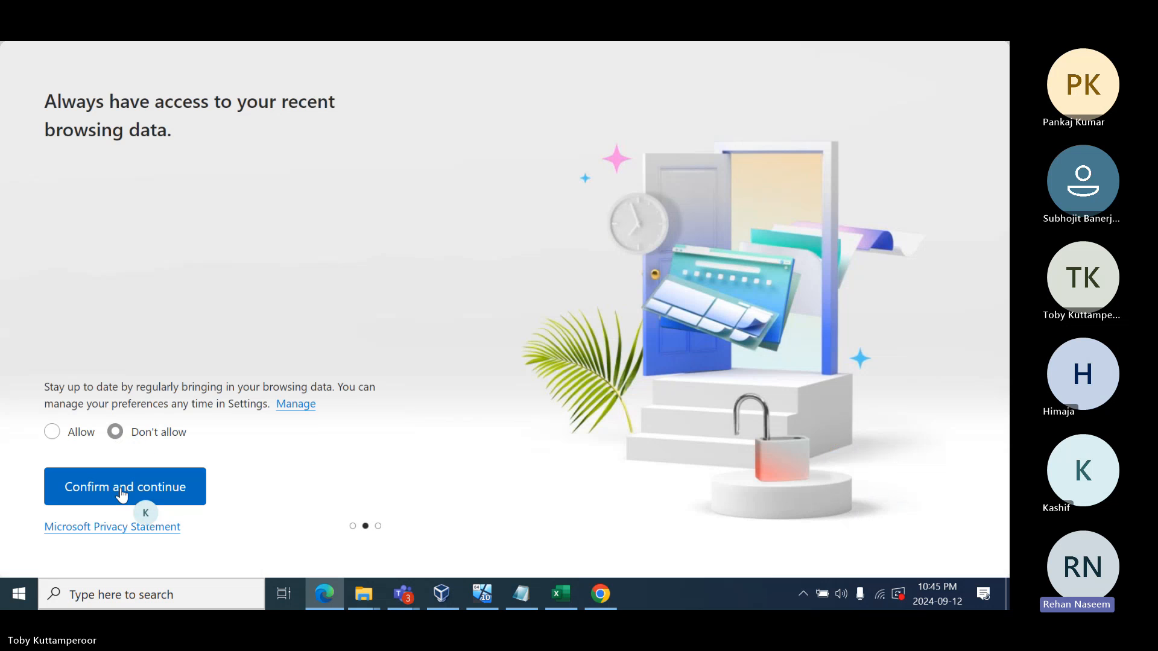
pyautogui.click(121, 492)
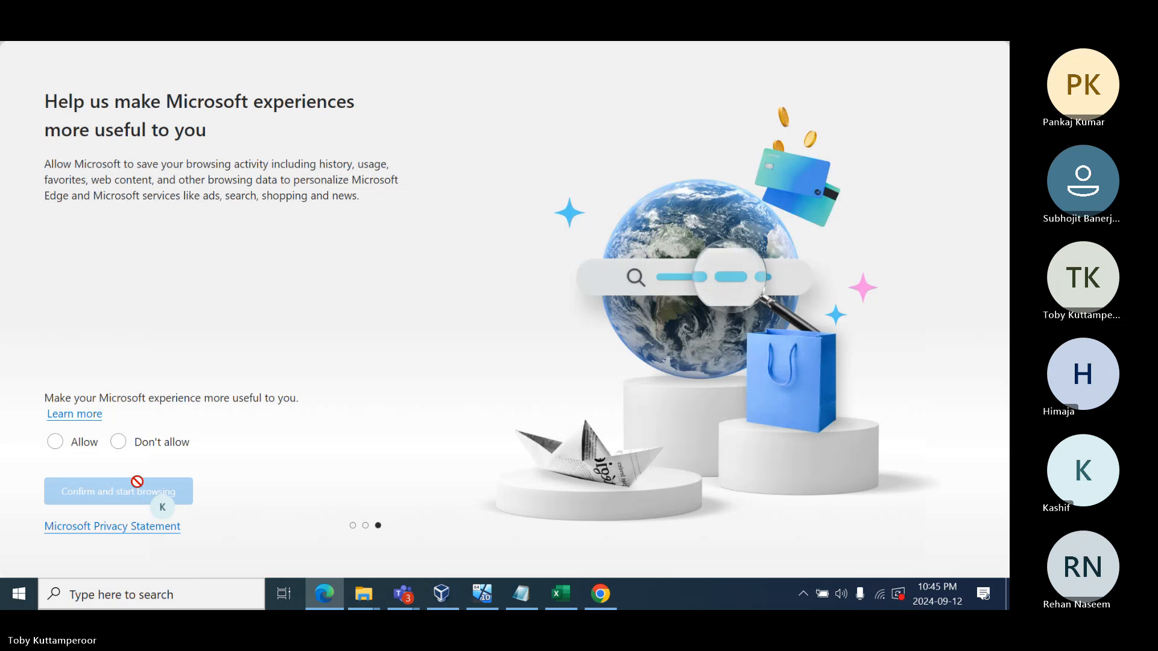
pyautogui.click(119, 442)
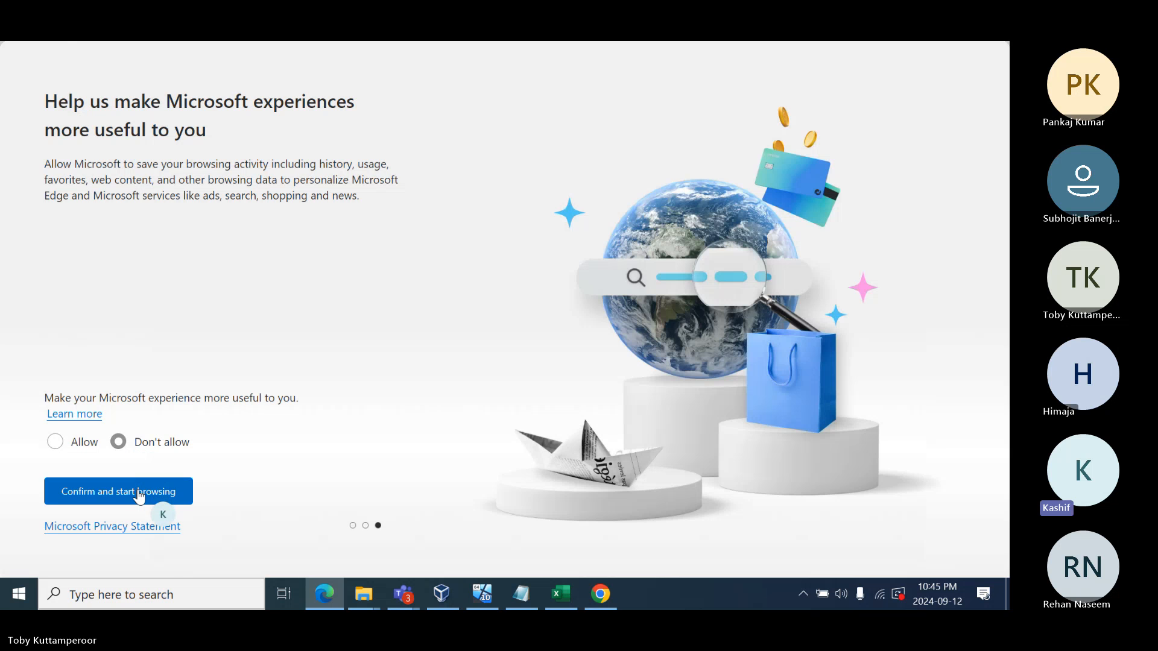
pyautogui.click(139, 494)
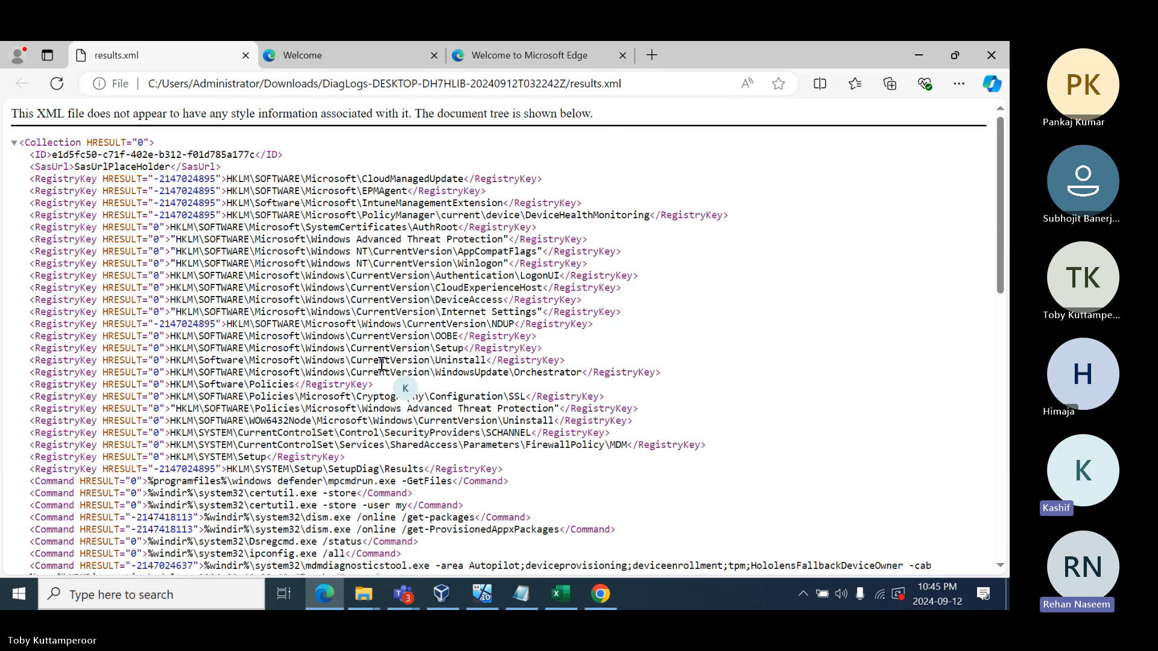
# Review results.xml through its last entry, close it, and look back through the extracted event logs, command logs, registry exports and folders.
pyautogui.scroll(-10, 381, 364)
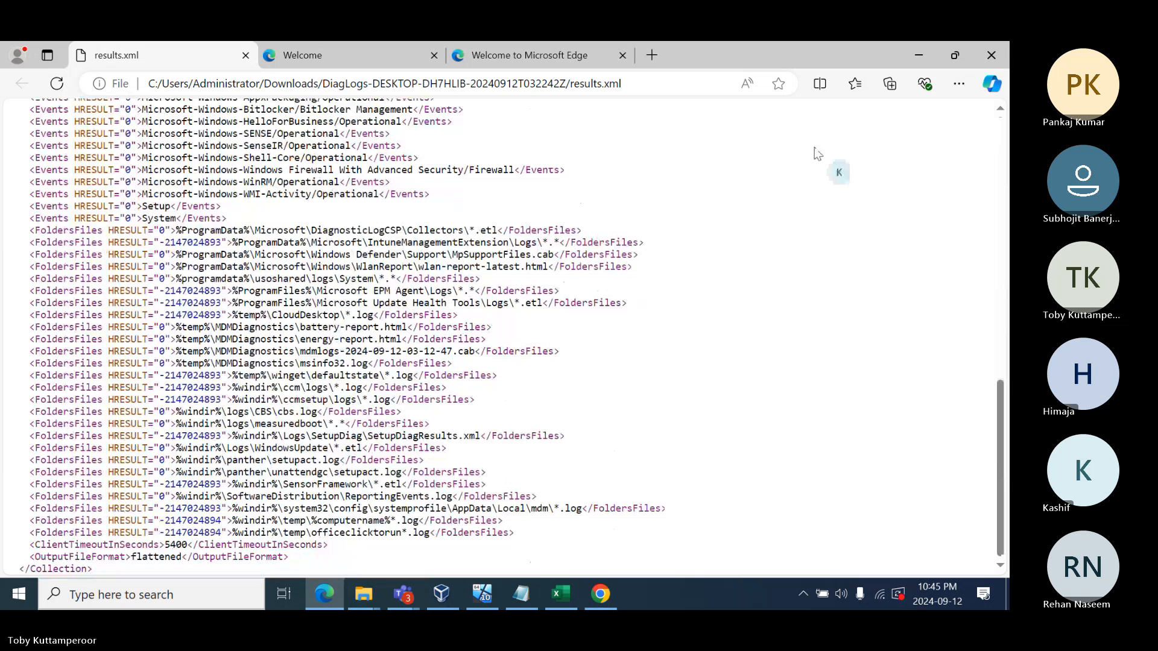
pyautogui.click(984, 54)
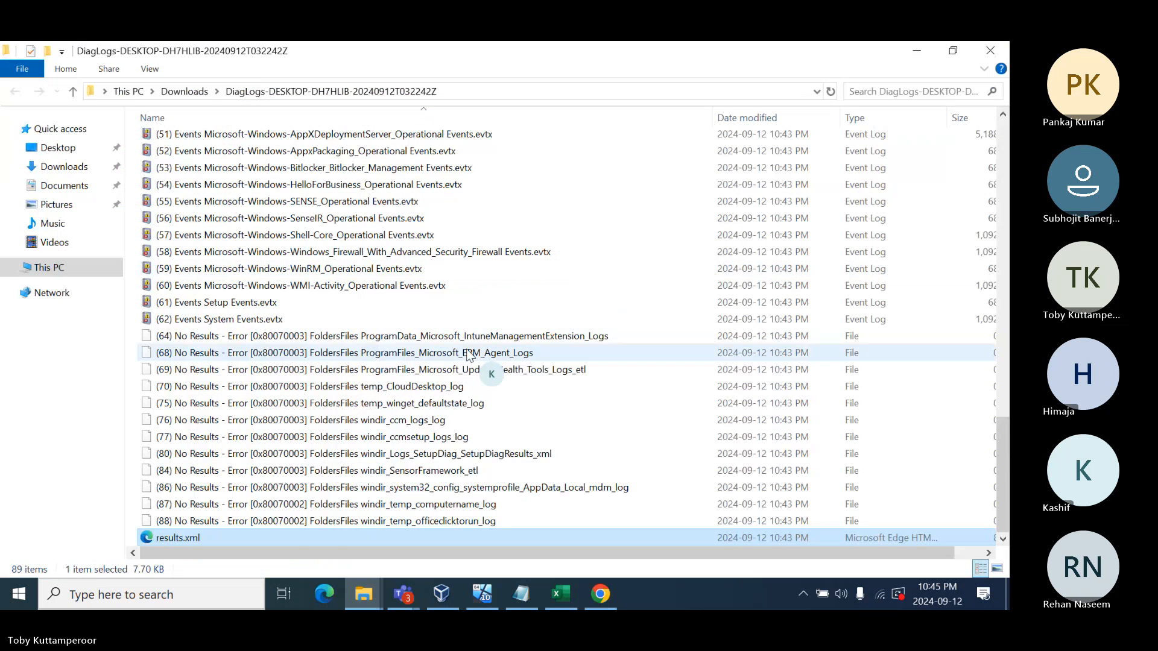
pyautogui.scroll(5, 314, 362)
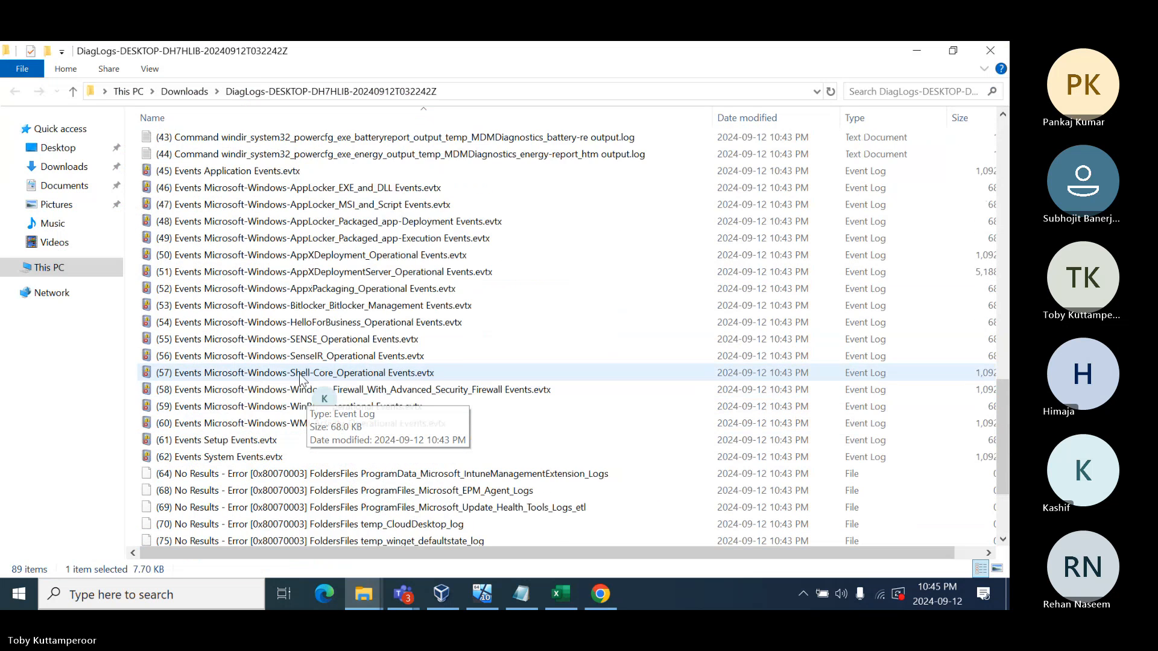
pyautogui.scroll(3, 293, 337)
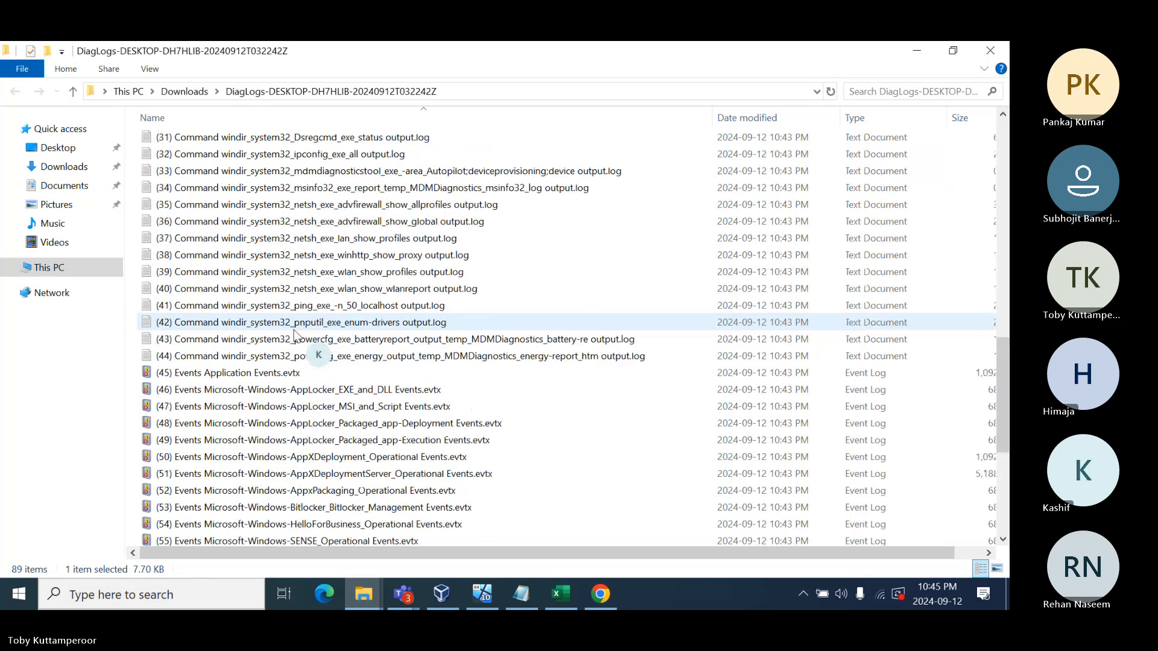
pyautogui.scroll(1, 293, 333)
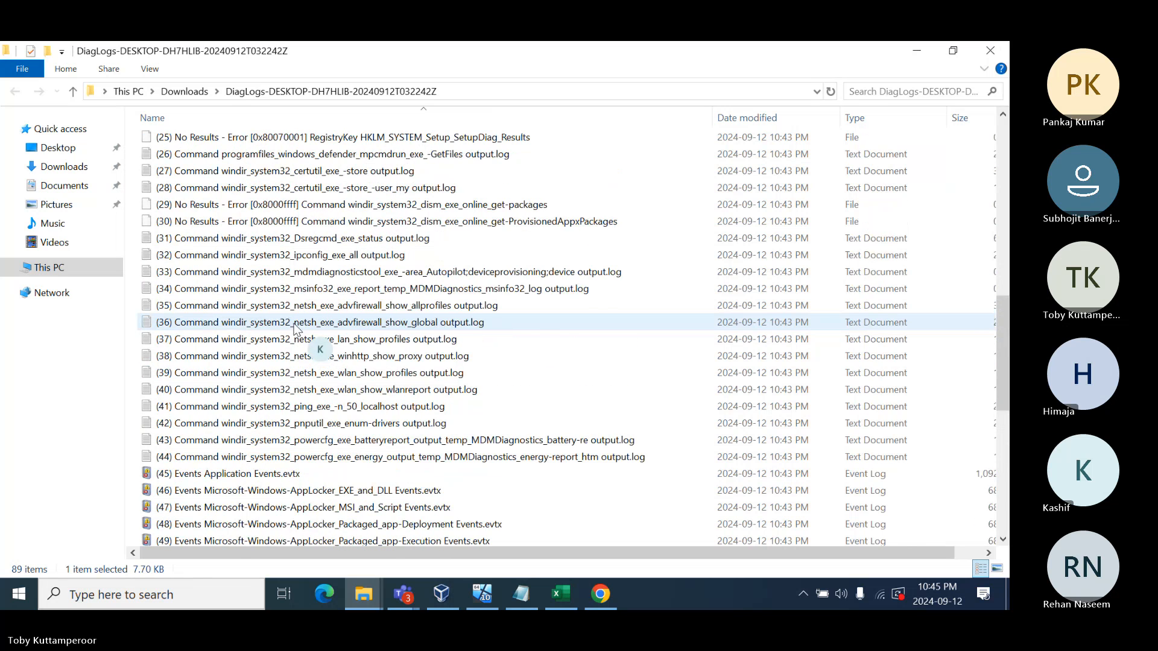
pyautogui.scroll(1, 295, 328)
pyautogui.scroll(4, 296, 325)
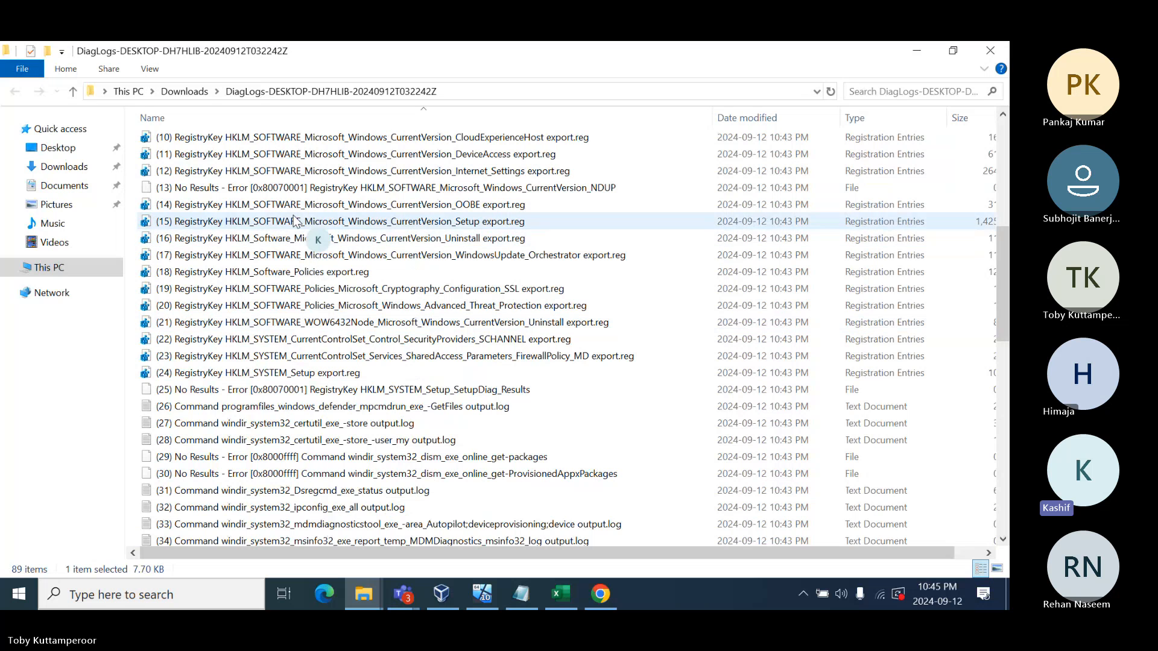
pyautogui.scroll(6, 301, 277)
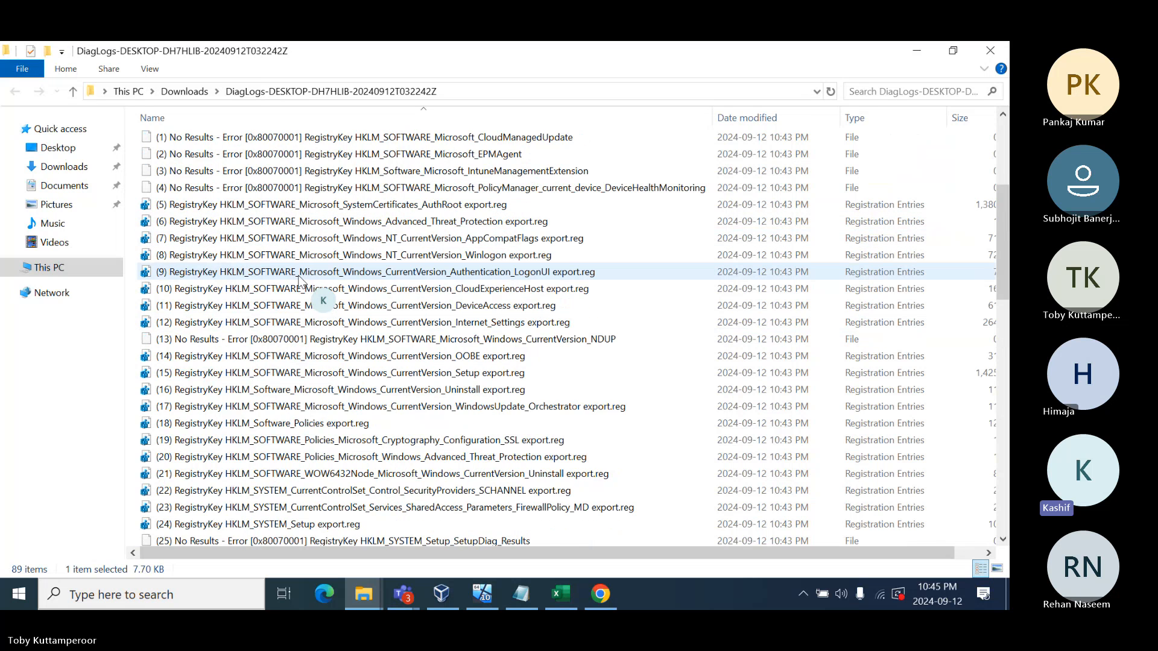
pyautogui.scroll(2, 300, 277)
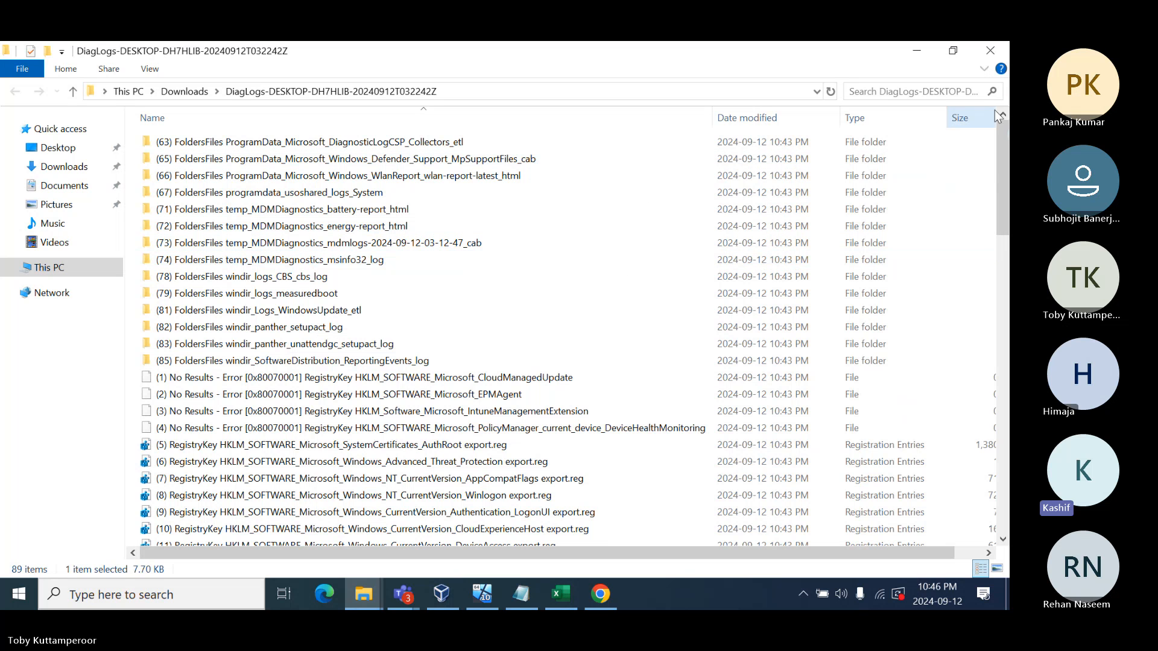
# Close the extracted logs and Downloads windows and bring the Requested by column of WINVM001's device diagnostics into view.
pyautogui.click(987, 55)
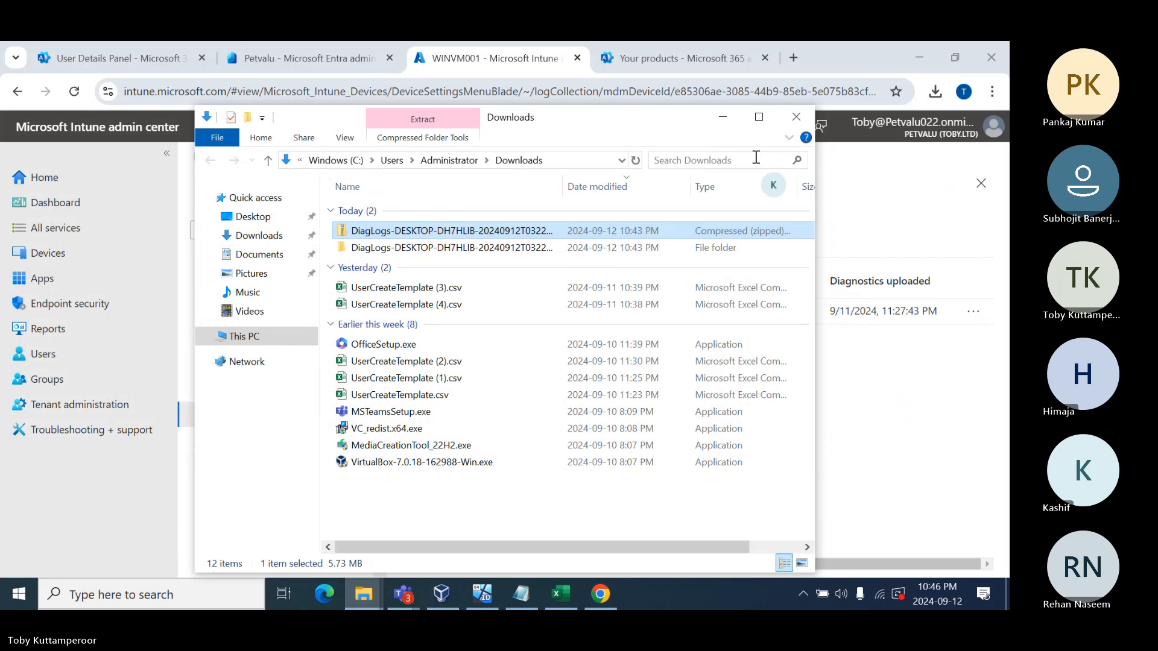
pyautogui.click(795, 116)
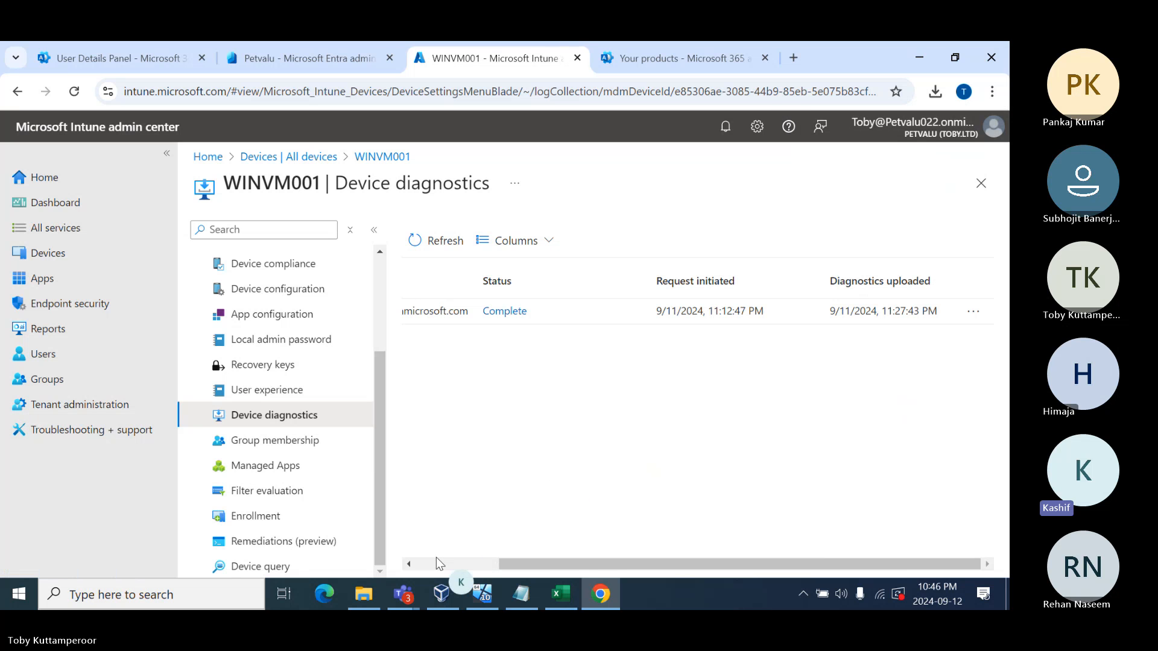
pyautogui.hscroll(-3, 436, 558)
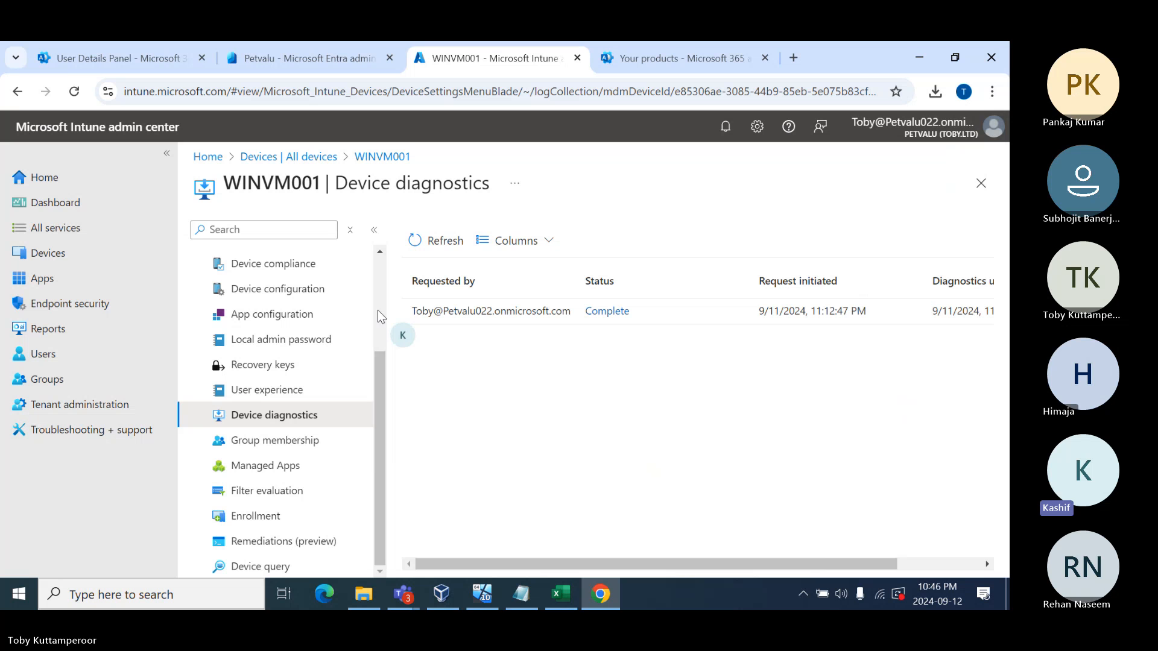
# Switch to the WINWM001 virtual machine in VirtualBox and open its Access work or school settings to check the connected organization.
pyautogui.click(491, 596)
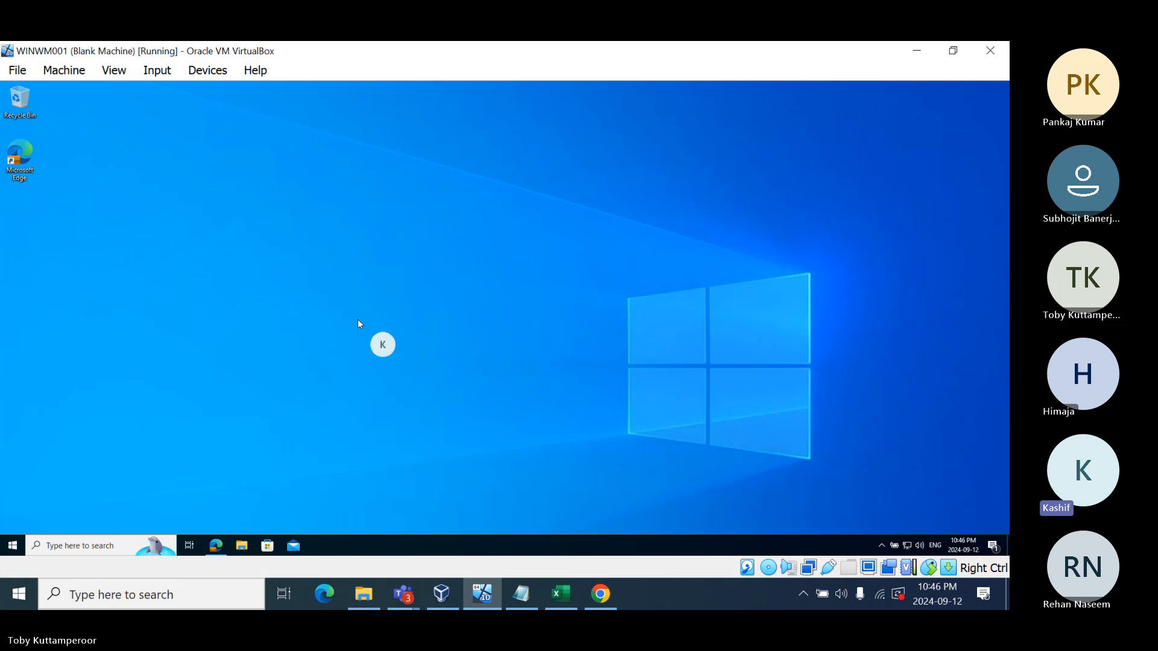
pyautogui.click(13, 544)
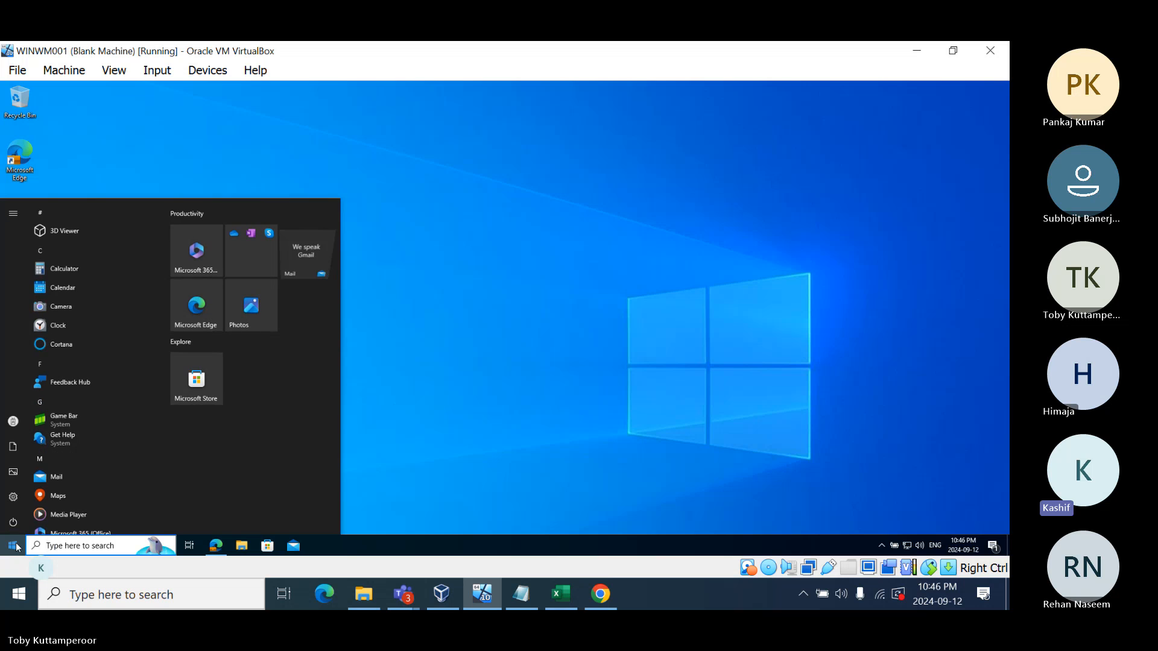
pyautogui.click(13, 496)
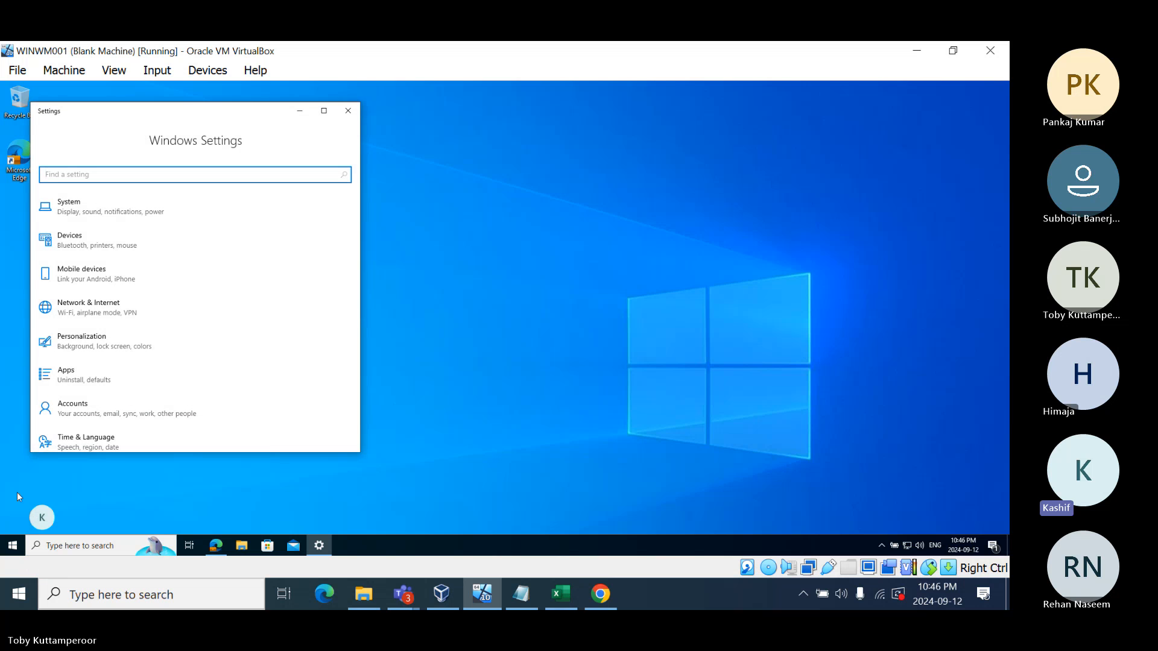
pyautogui.click(85, 407)
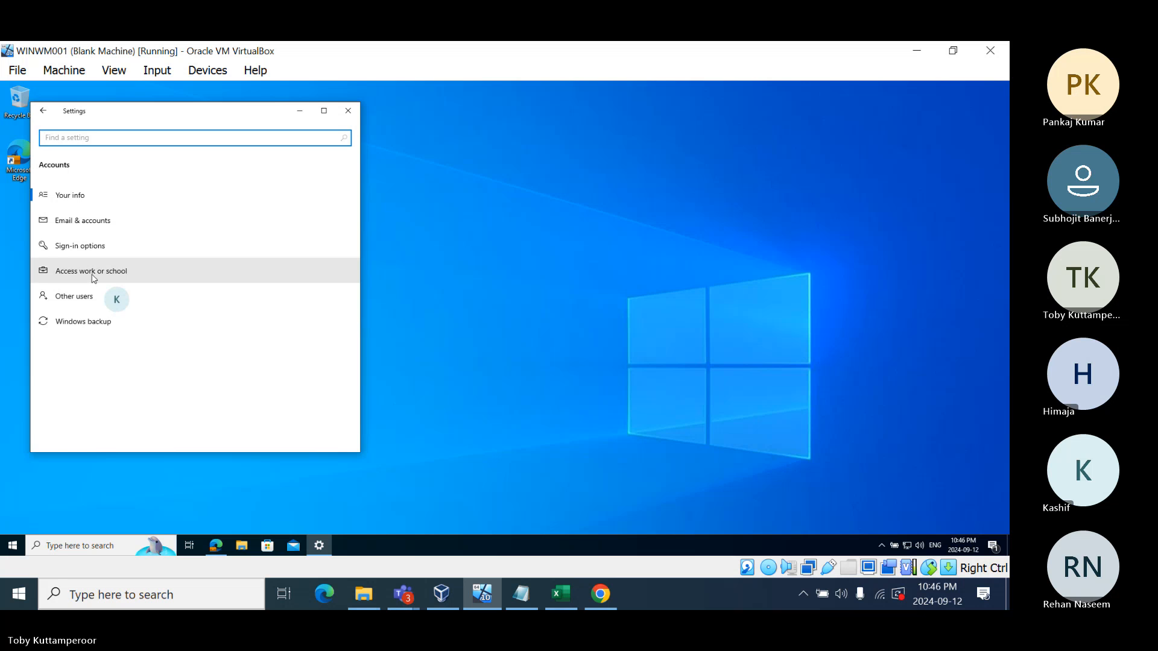
pyautogui.click(93, 274)
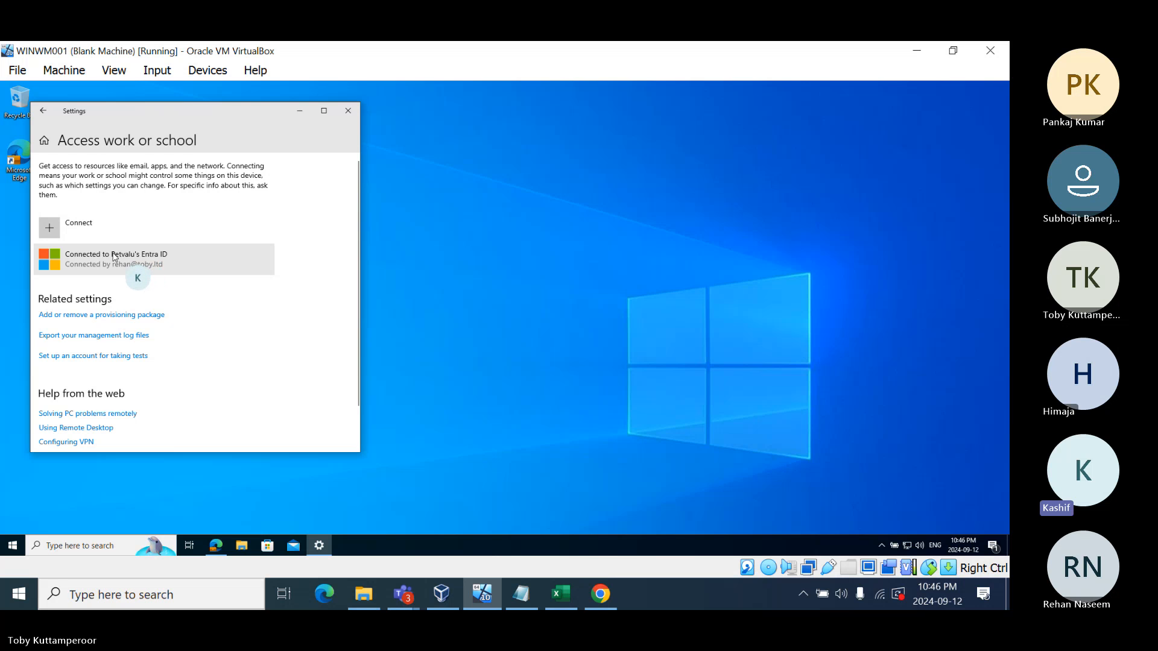
# Switch to the Microsoft 365 admin center in Chrome and open Organization information under the Org settings' organization profile.
pyautogui.moveTo(603, 605)
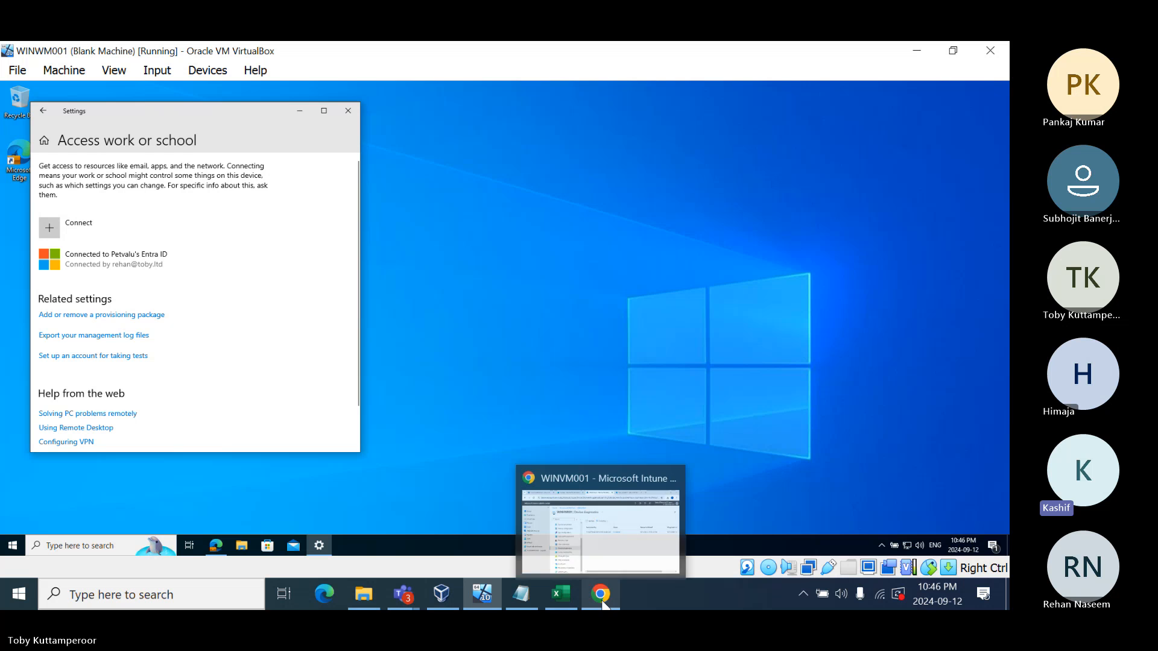
pyautogui.click(604, 548)
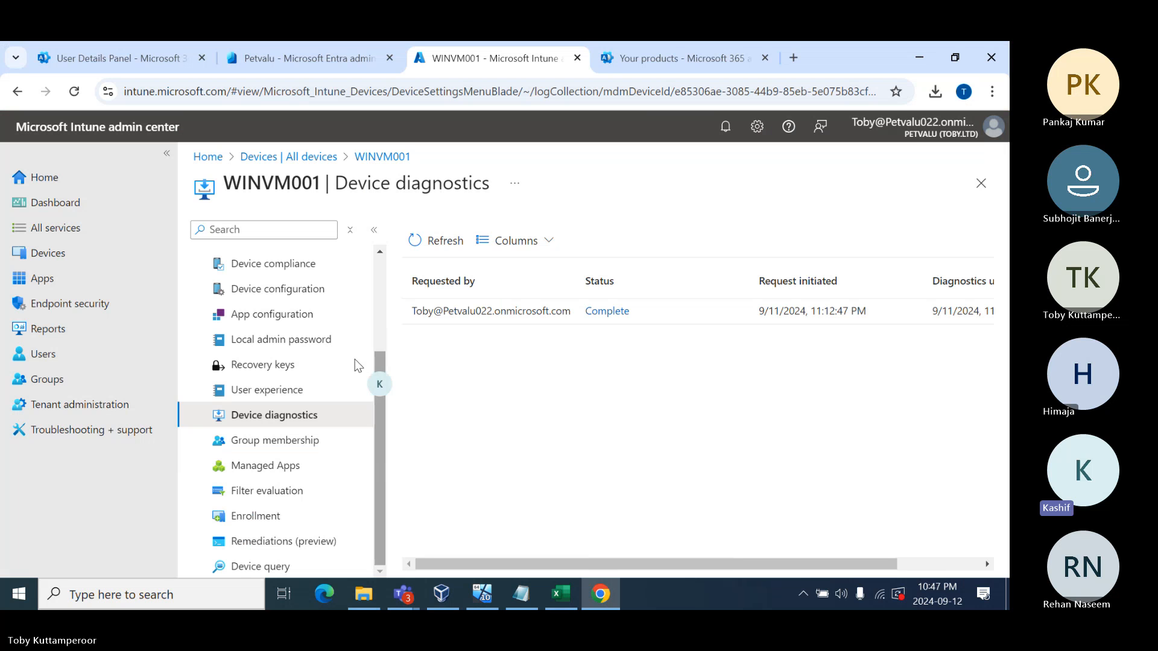
pyautogui.click(100, 59)
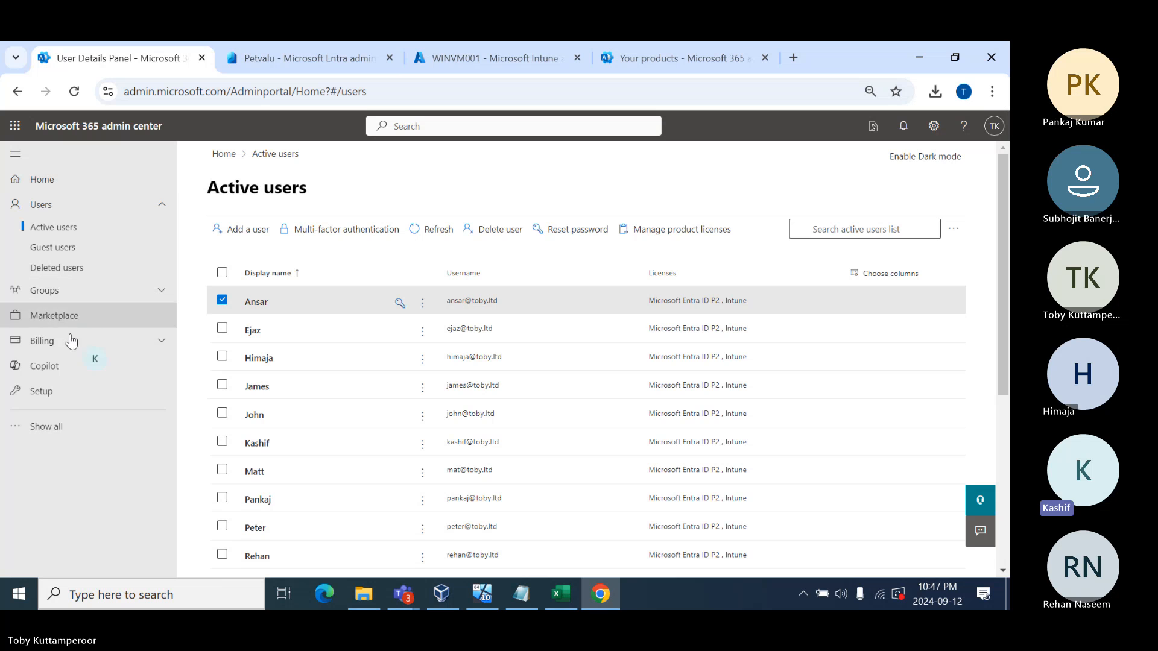
pyautogui.click(54, 428)
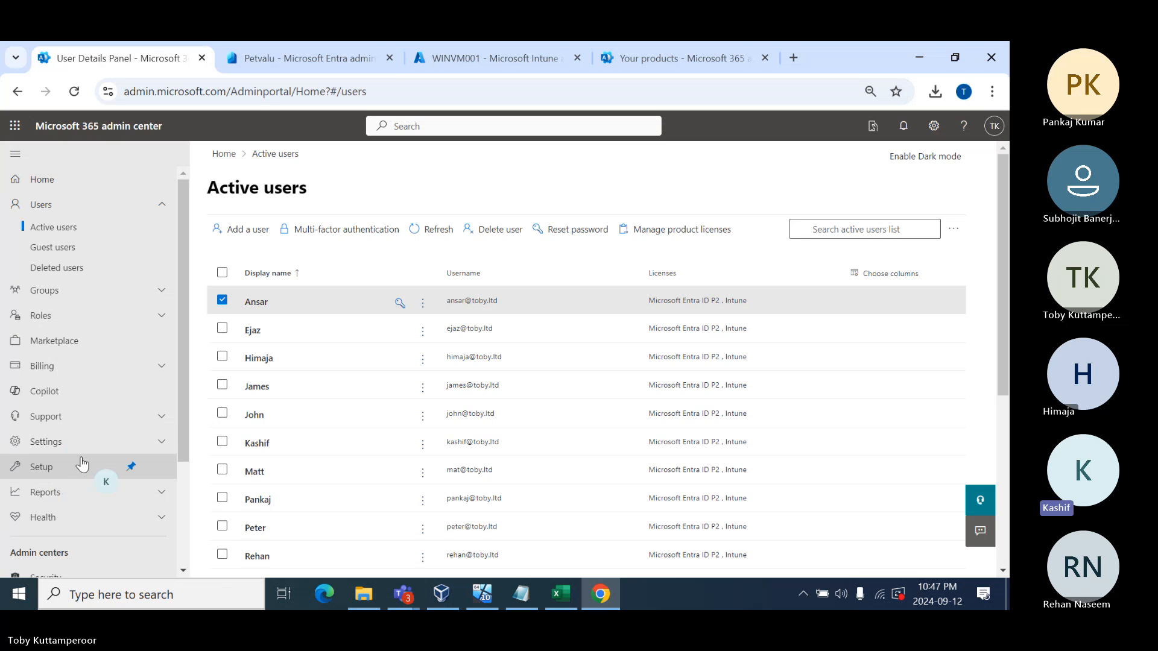
pyautogui.click(161, 443)
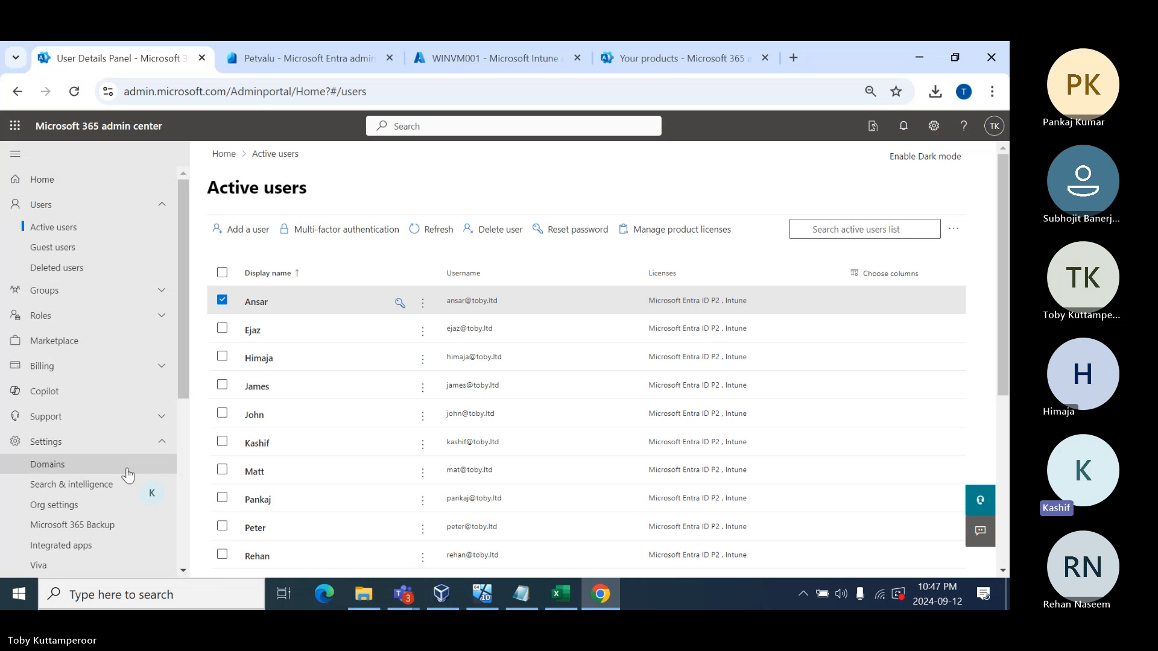
pyautogui.click(66, 507)
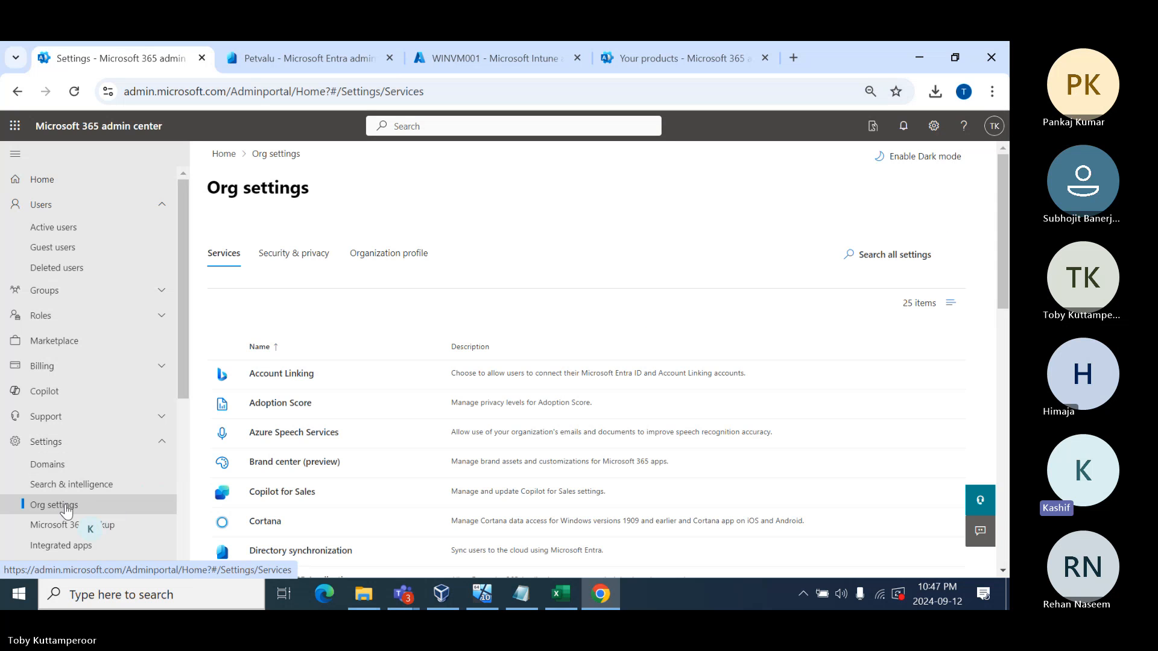
pyautogui.click(402, 256)
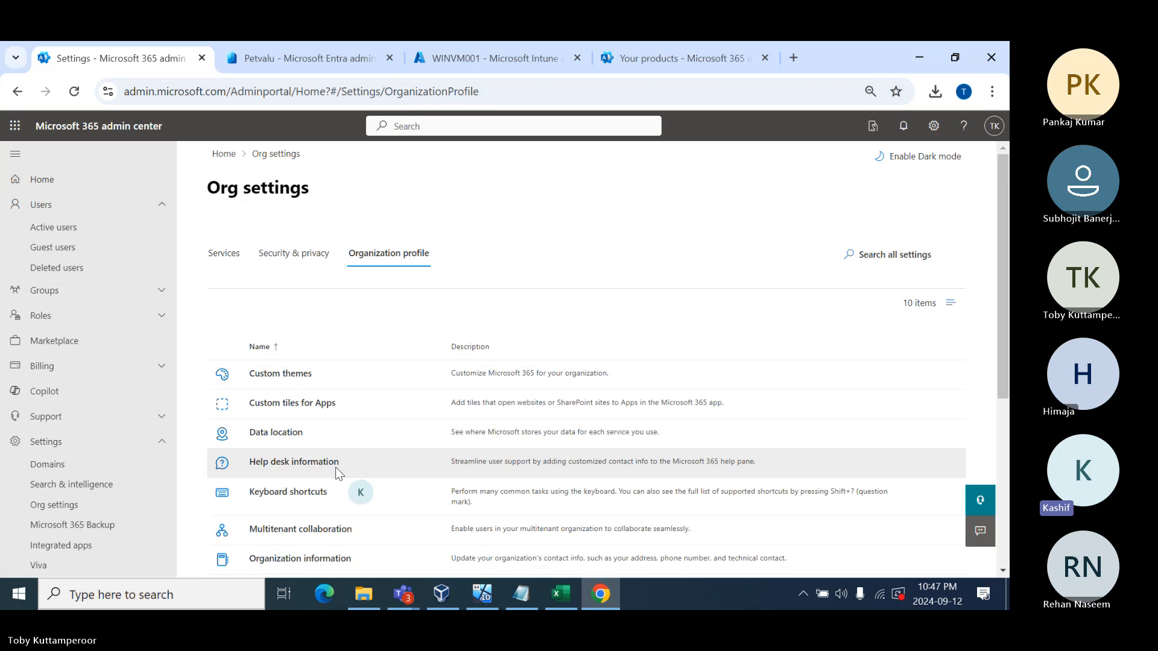
pyautogui.click(335, 561)
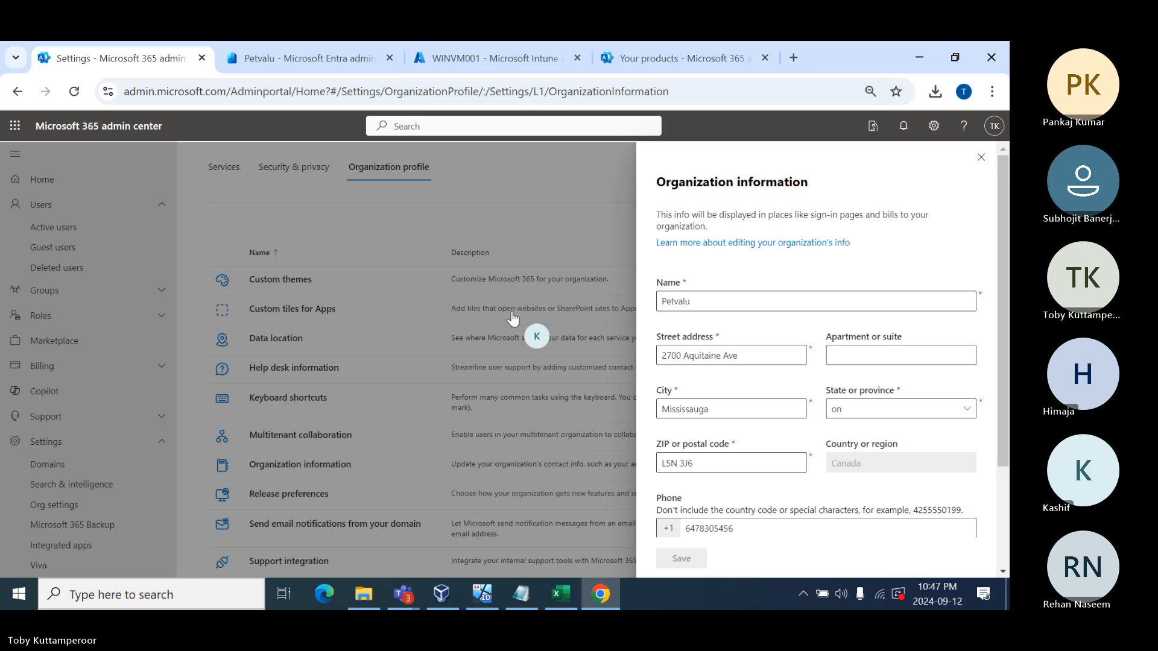
# Change the organization name to Toby Pvt. Ltd., save the organization information and close it.
pyautogui.moveTo(718, 303); pyautogui.dragTo(652, 304)
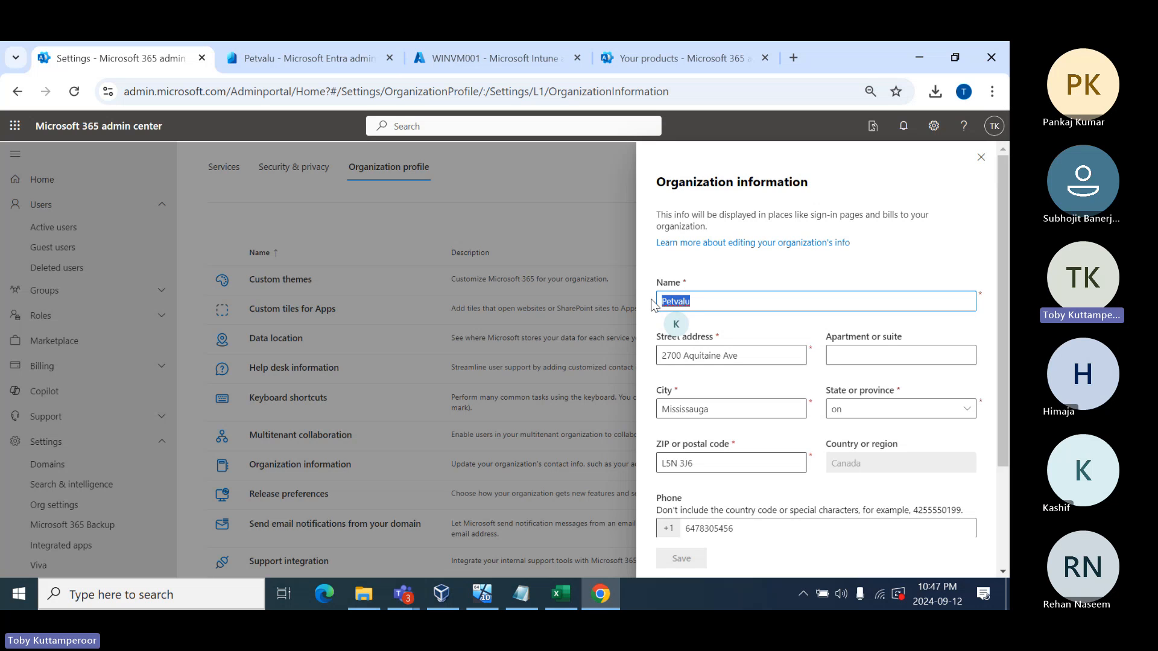
pyautogui.write('Toby')
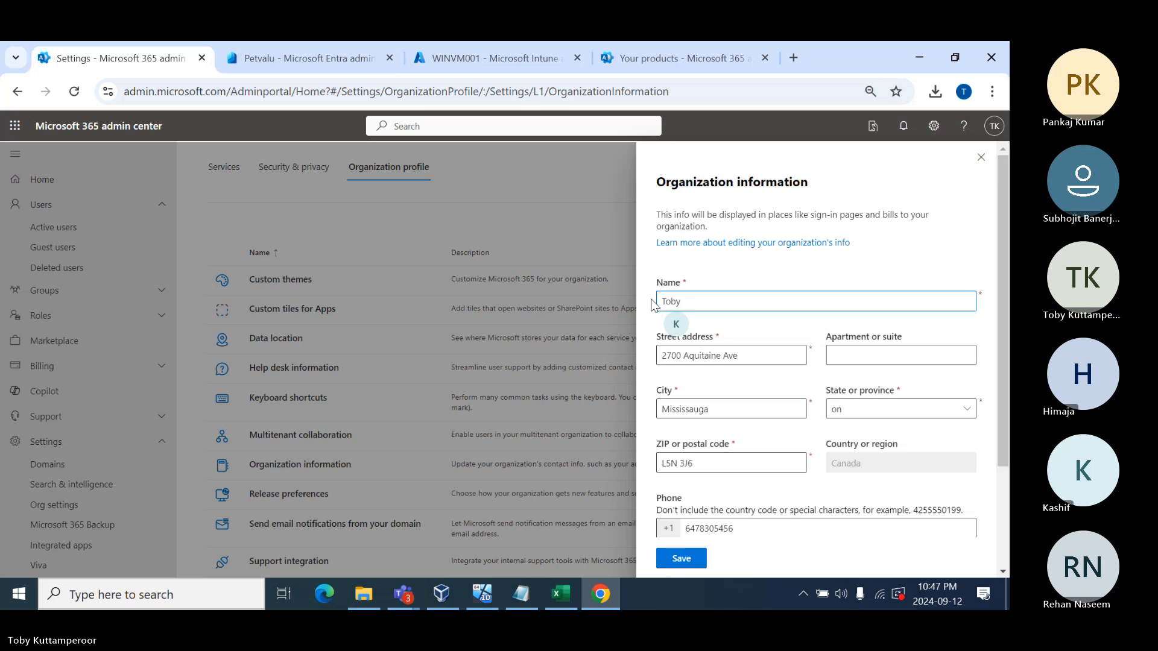
pyautogui.write(' Pvt. Ltd.')
pyautogui.scroll(-2, 708, 364)
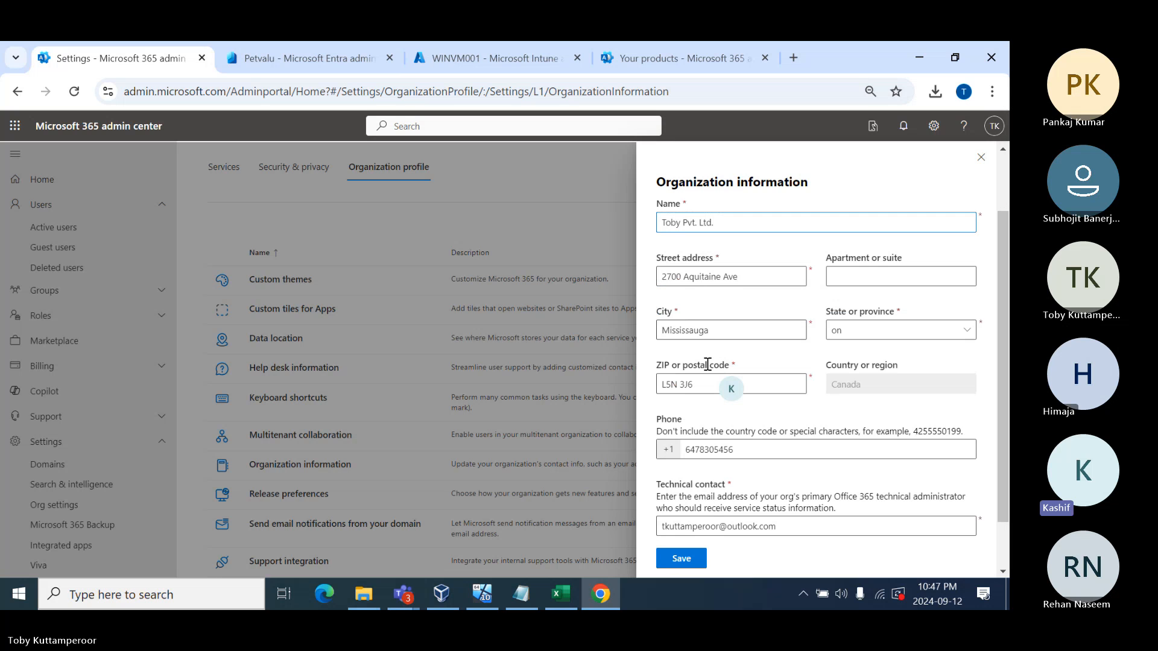
pyautogui.scroll(-1, 707, 366)
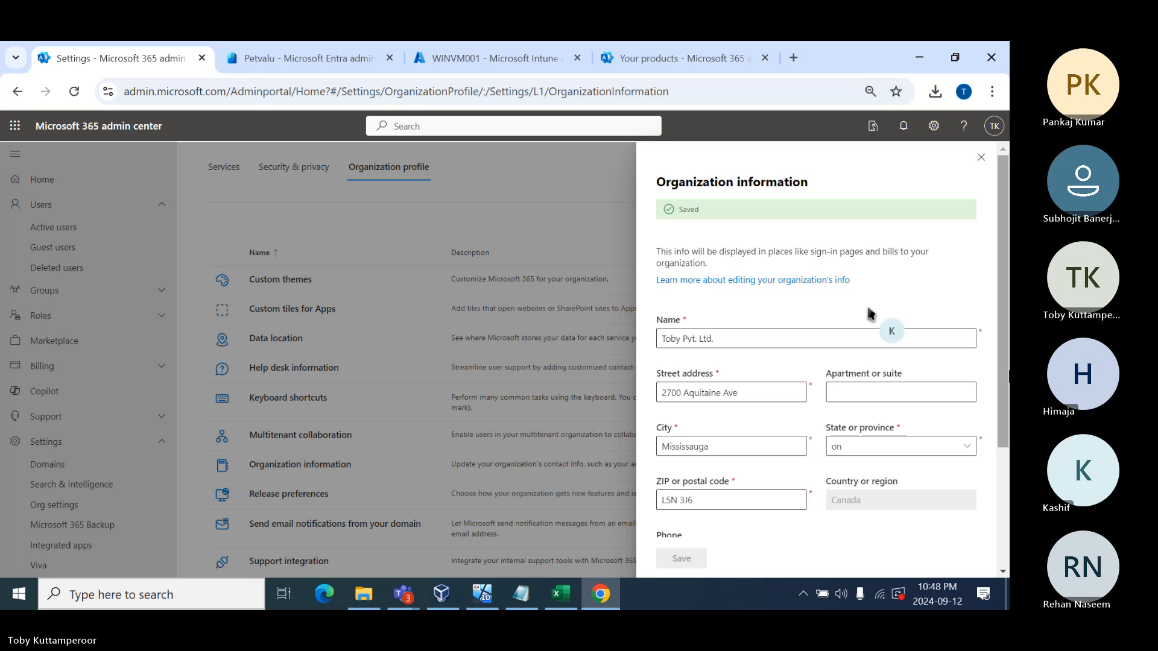
pyautogui.click(981, 157)
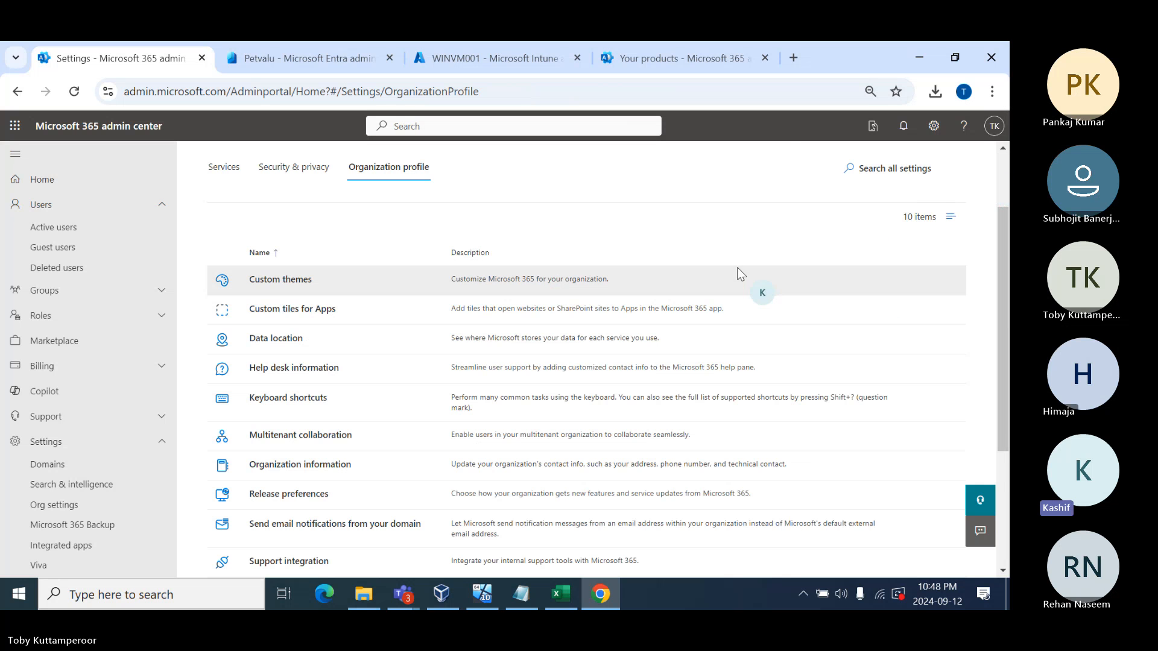
# Switch to the WINWM001 virtual machine in VirtualBox and check the organization name in its Access work or school settings.
pyautogui.moveTo(486, 597)
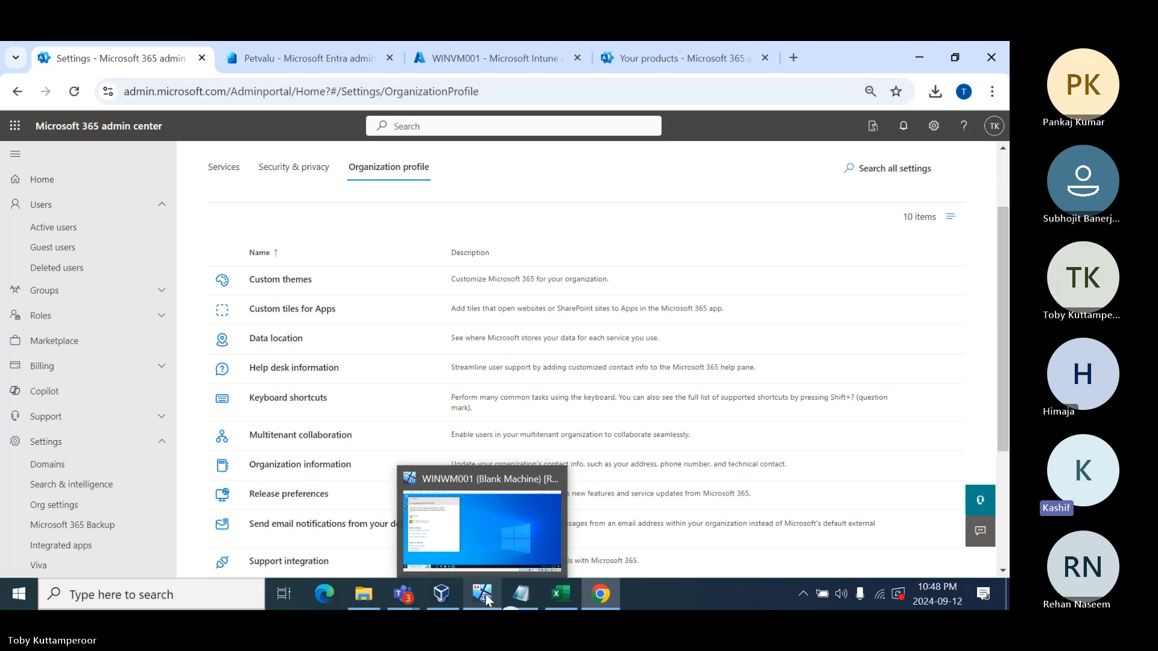
pyautogui.click(487, 532)
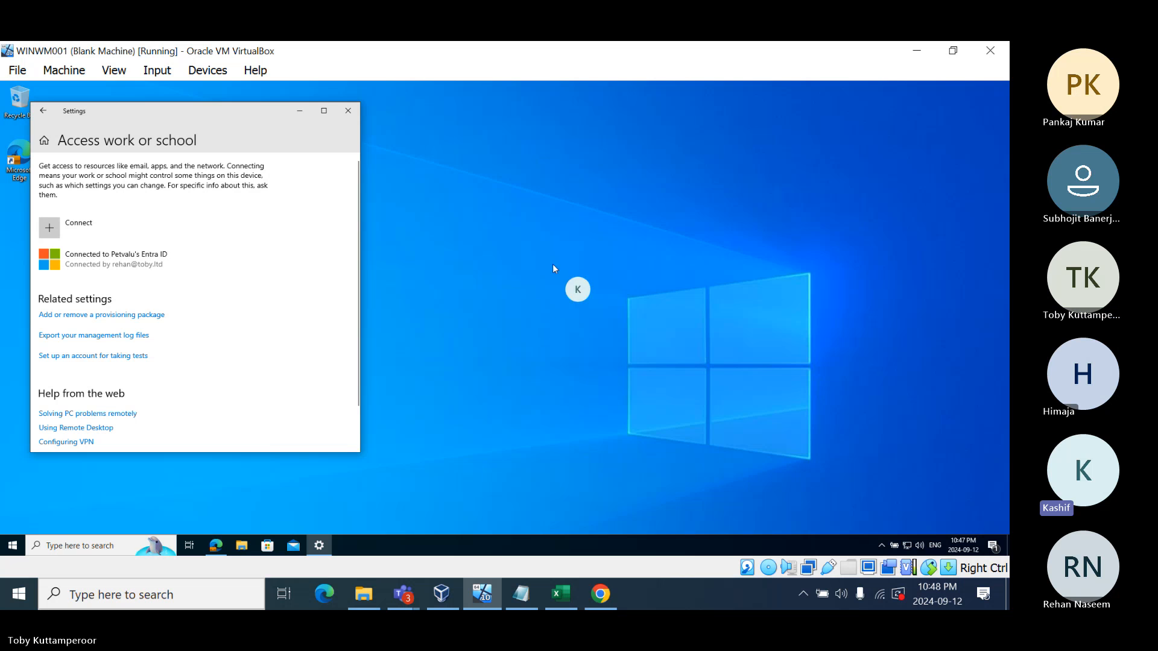
pyautogui.click(553, 368)
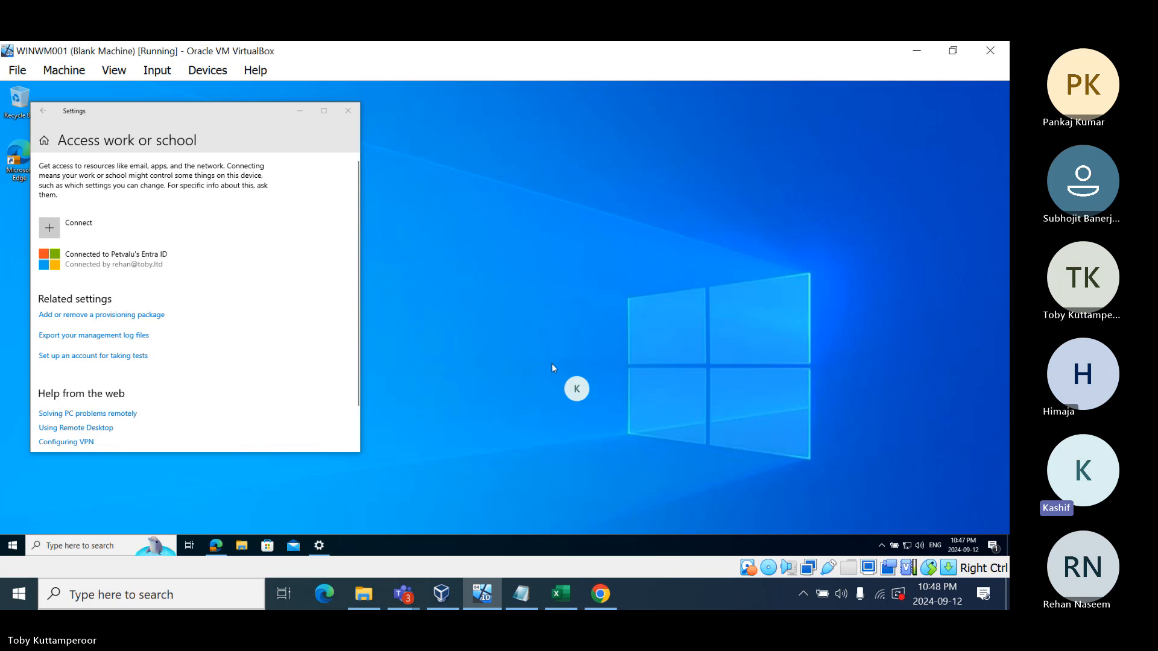
# Switch to the Intune admin center in Chrome and open device WINVM001 from the Windows devices list.
pyautogui.click(598, 595)
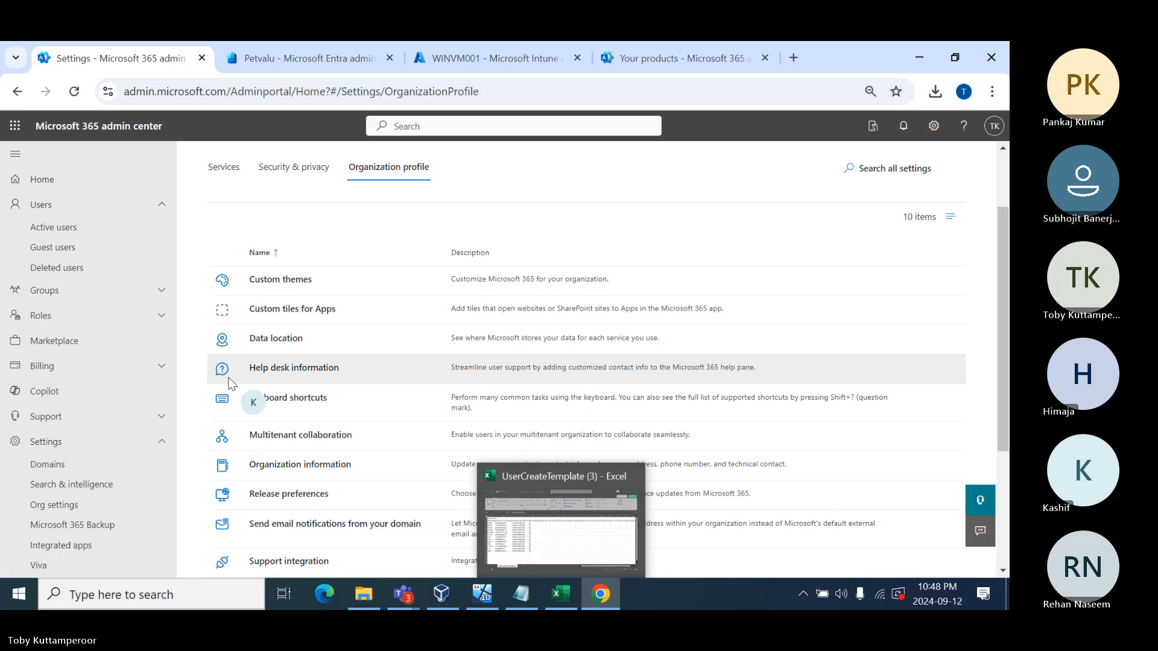
pyautogui.click(489, 64)
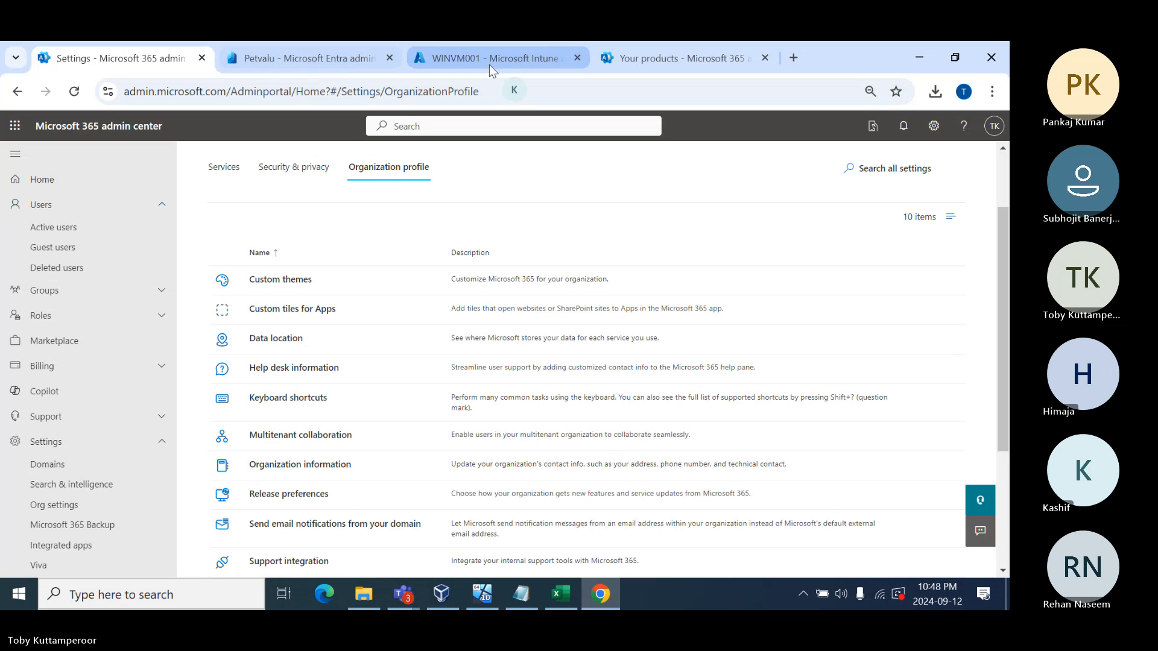
pyautogui.scroll(3, 302, 350)
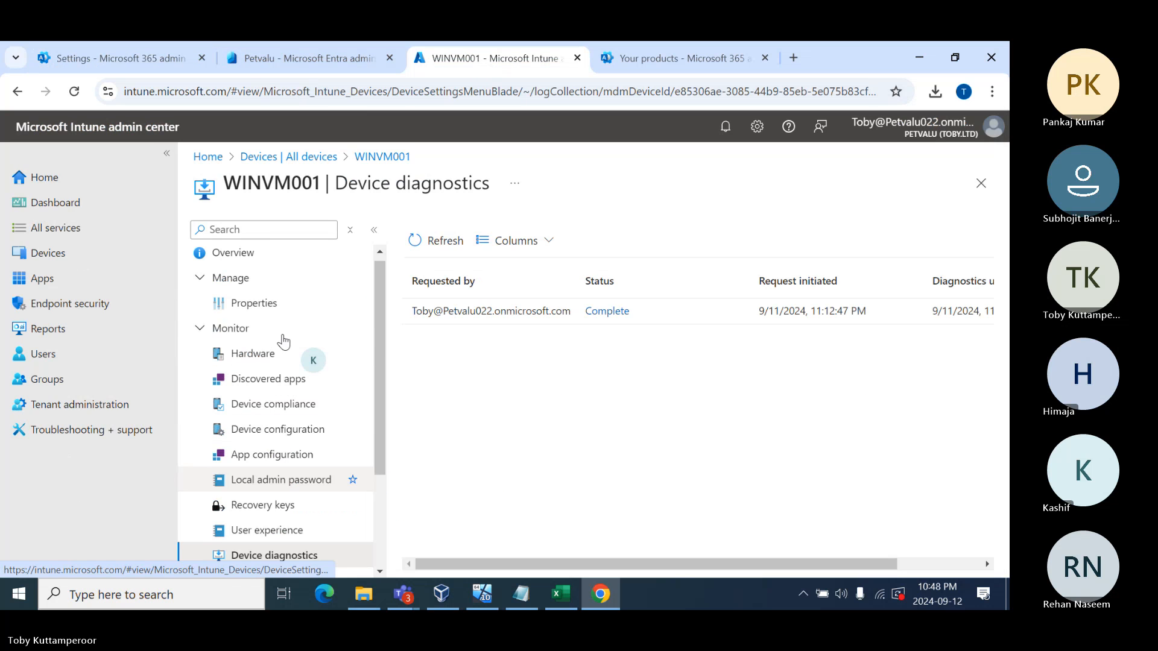
pyautogui.click(67, 260)
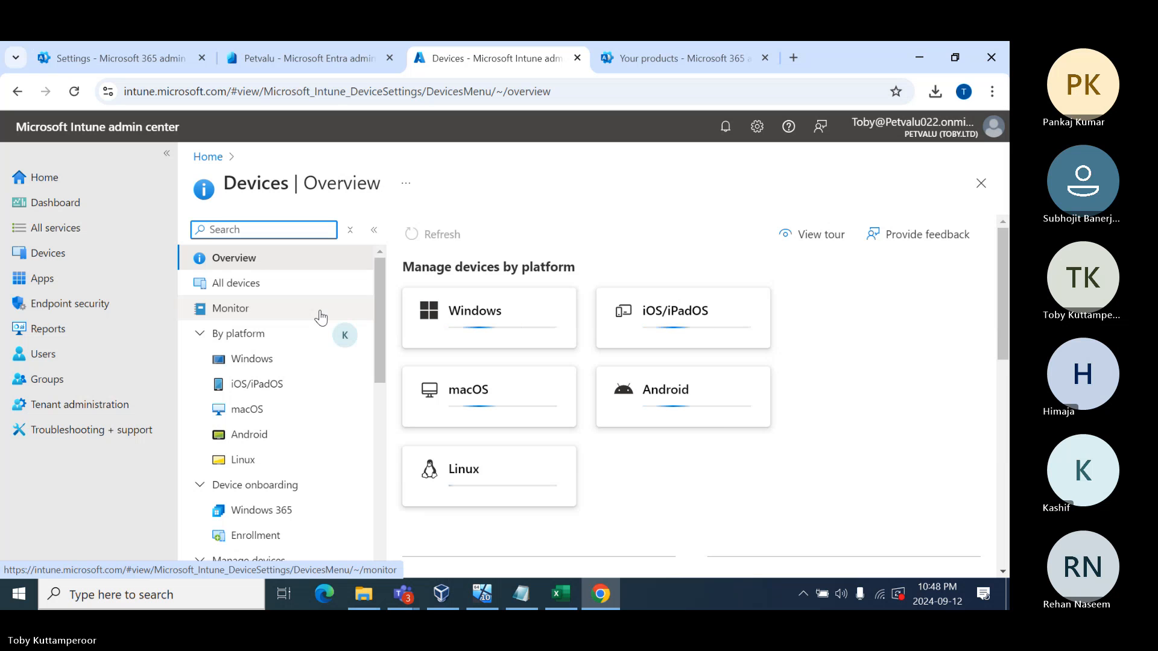
pyautogui.click(249, 361)
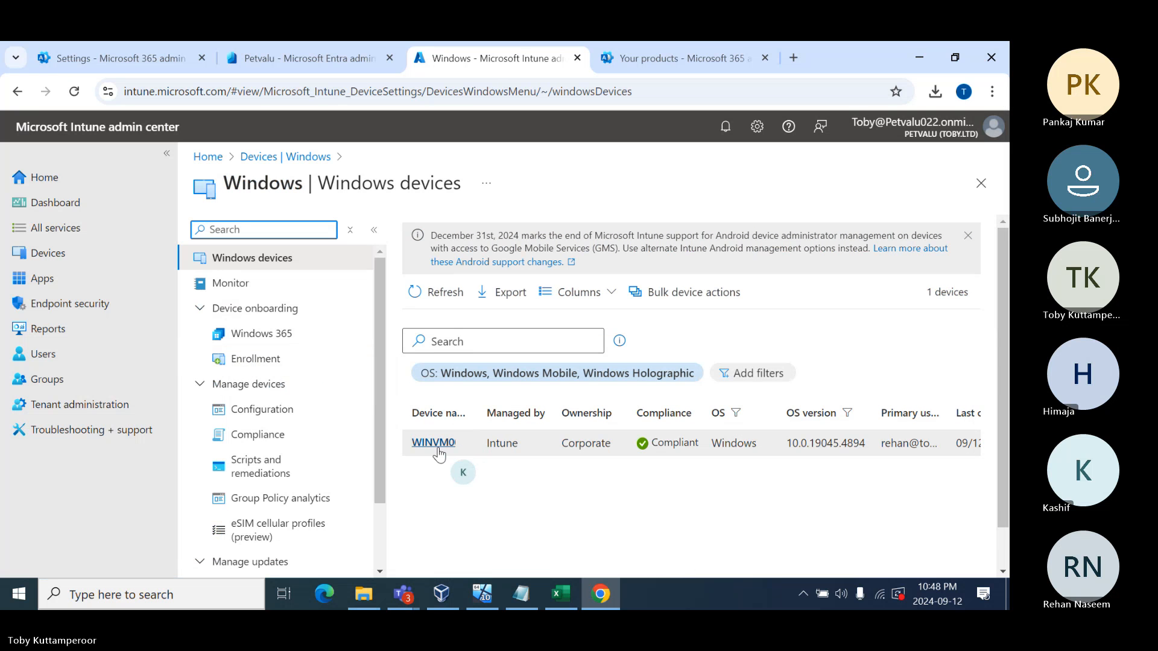
pyautogui.click(432, 444)
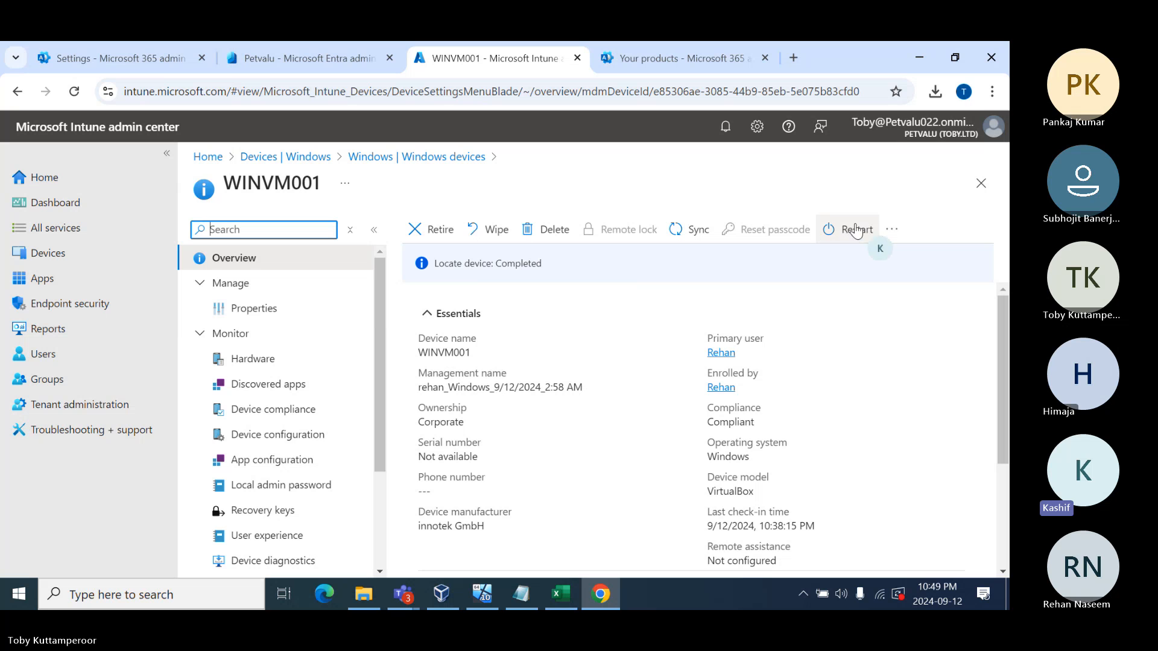
# Look through the additional remote actions for WINVM001 and check its last check-in time in the overview.
pyautogui.click(892, 230)
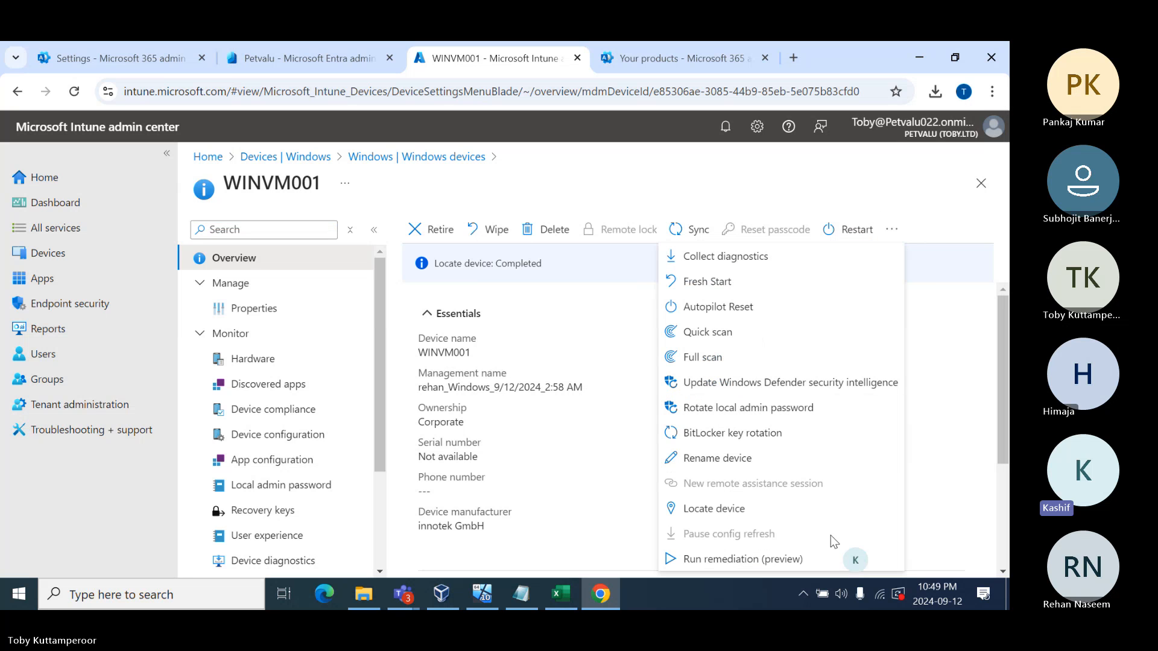
pyautogui.click(589, 331)
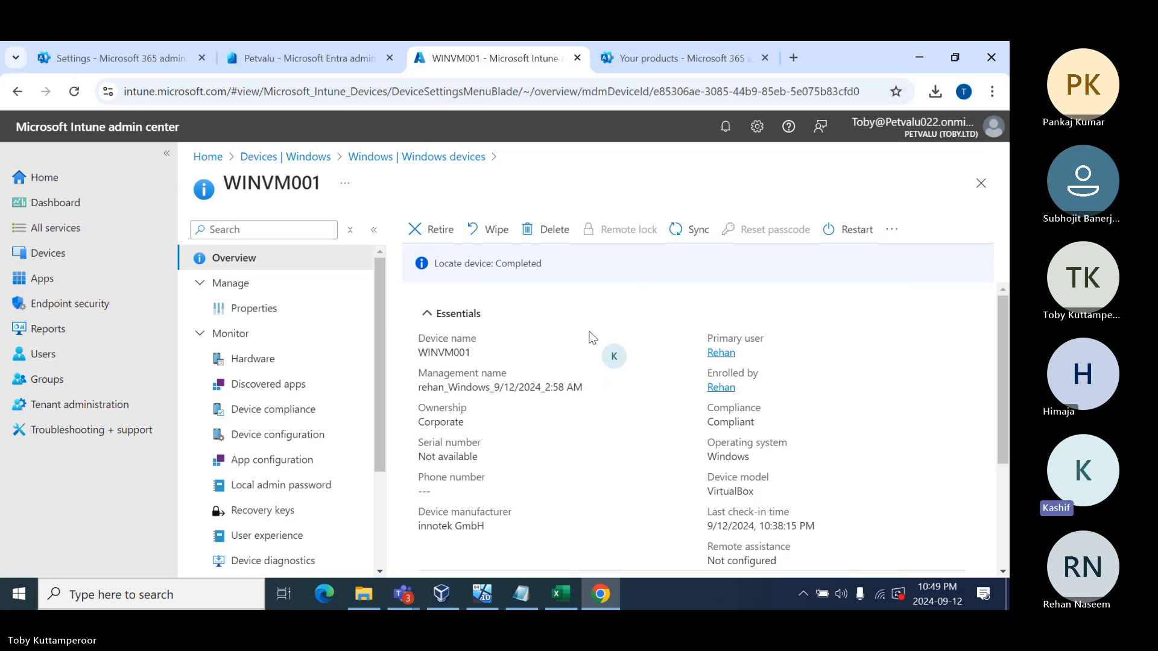
pyautogui.moveTo(708, 526); pyautogui.dragTo(801, 527)
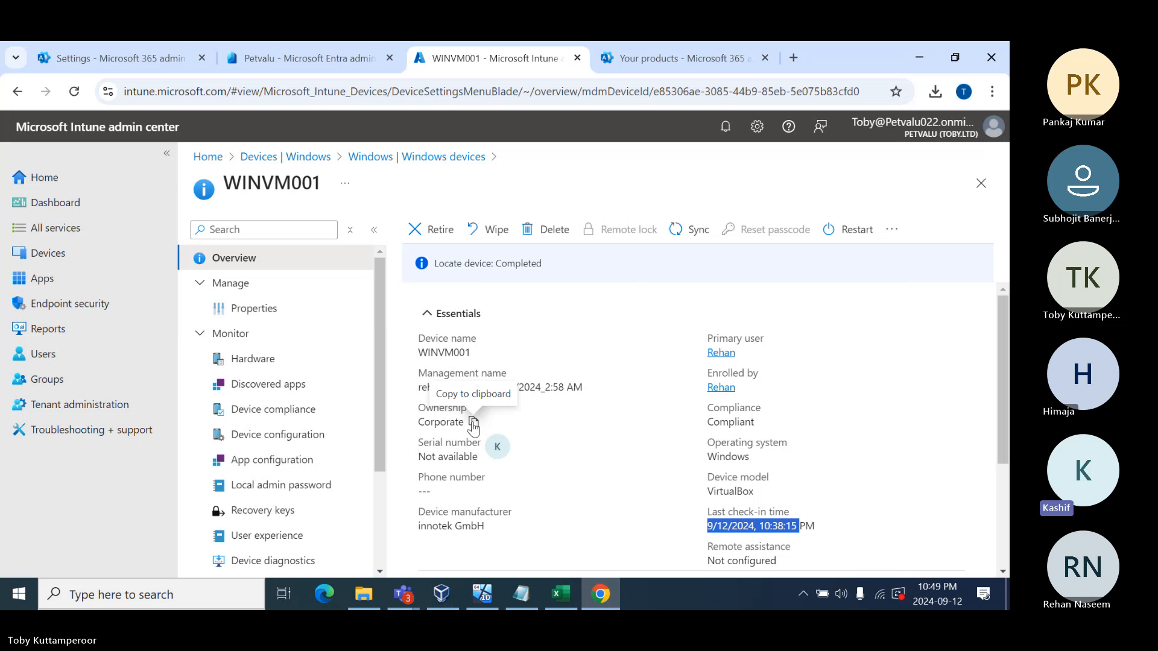
# Open WINVM001's properties and view the available device ownership options without changing the selection.
pyautogui.click(271, 318)
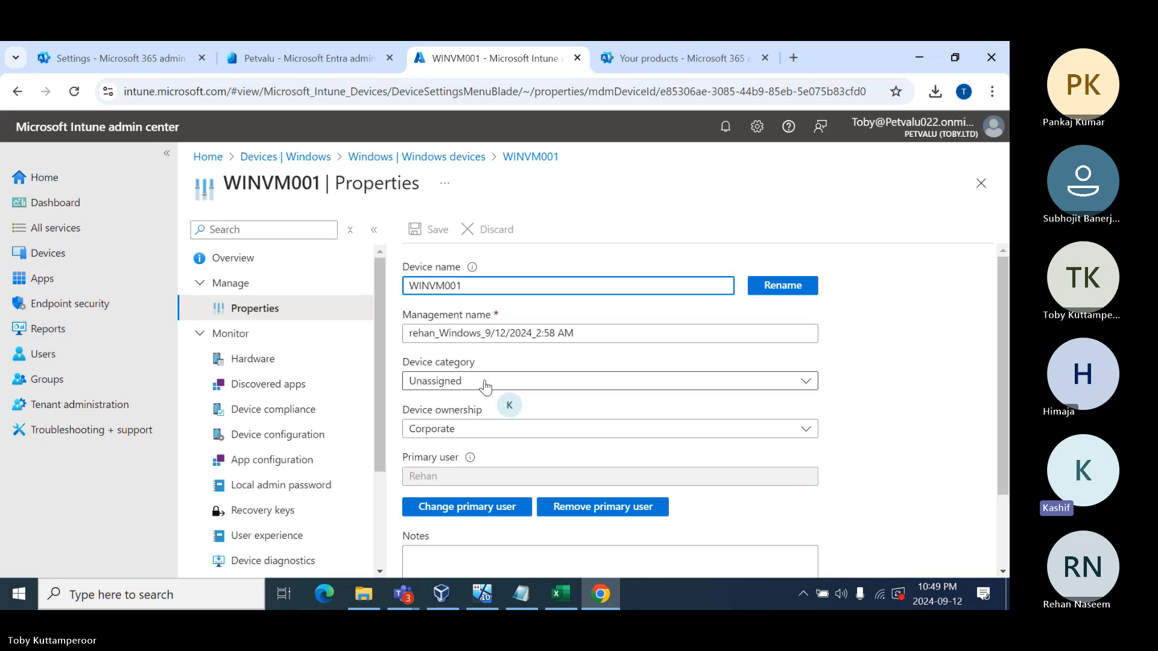
pyautogui.click(443, 433)
pyautogui.click(445, 433)
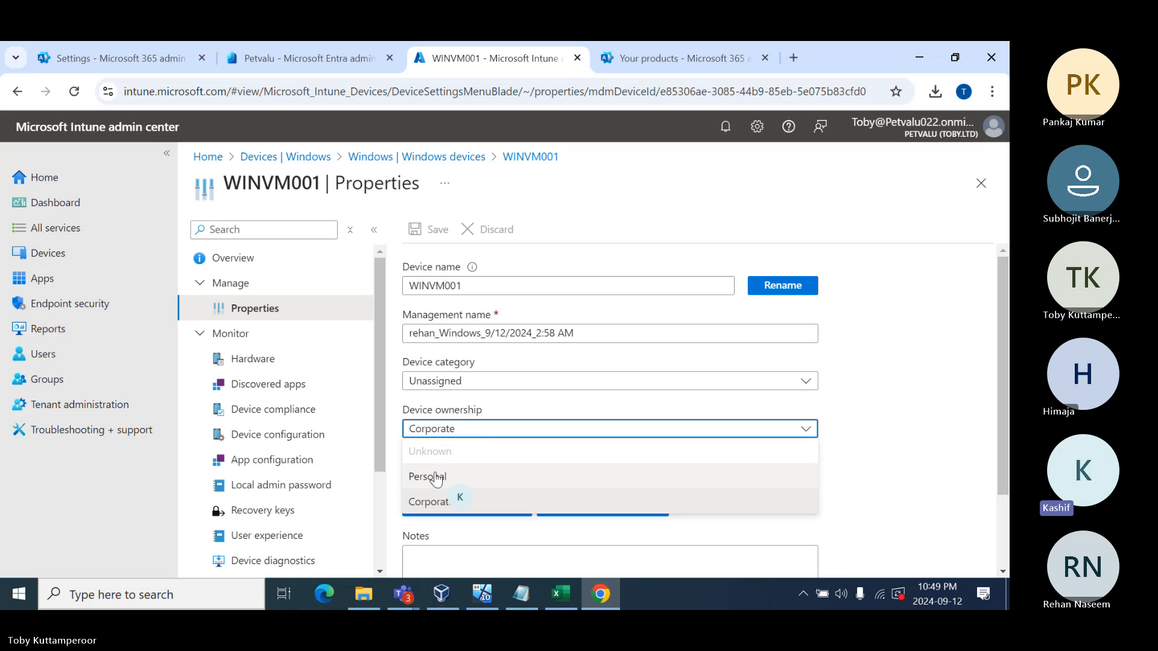
pyautogui.click(382, 415)
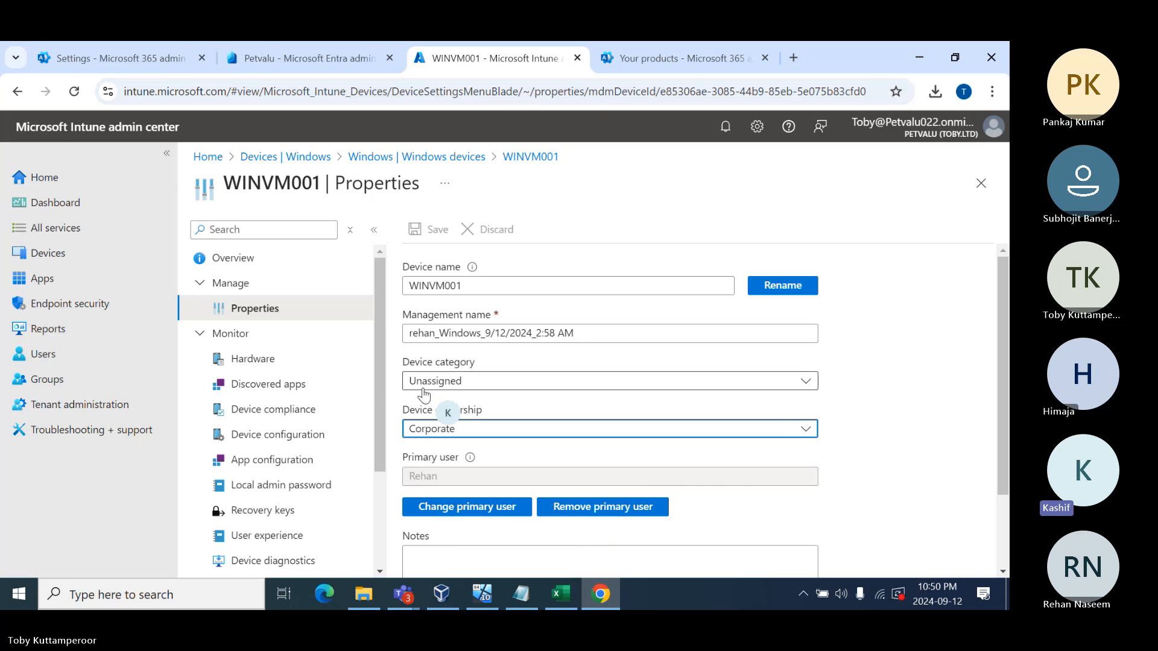
# Review WINVM001's hardware details, from the system and operating system information to the network and conditional access sections.
pyautogui.click(244, 361)
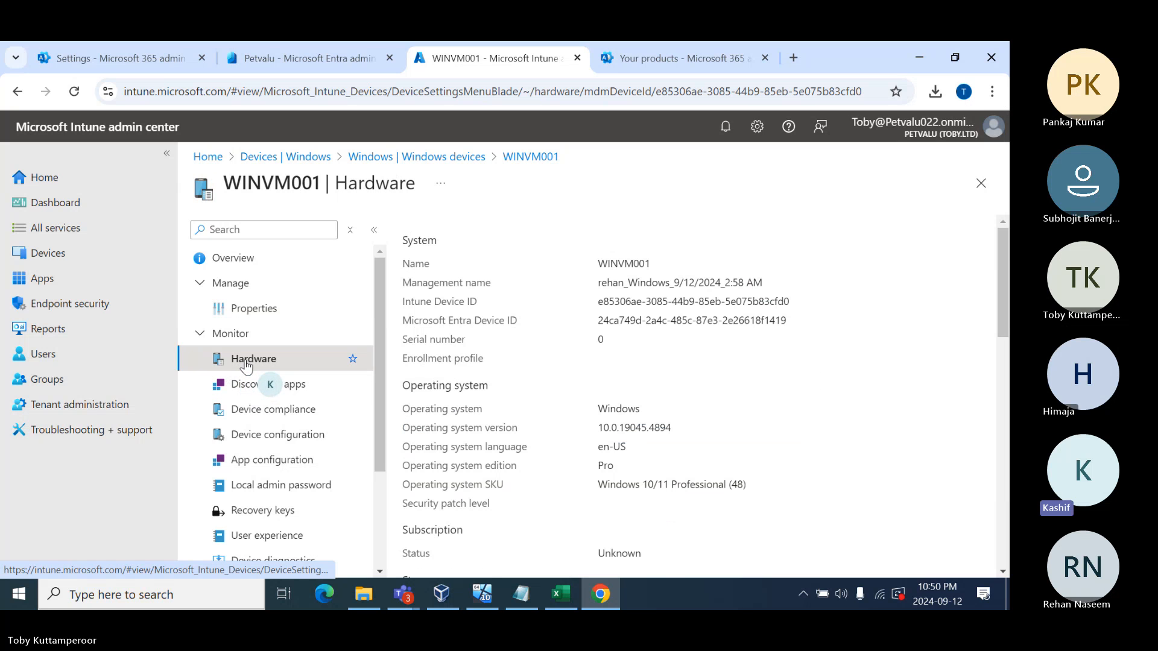
pyautogui.scroll(-5, 646, 519)
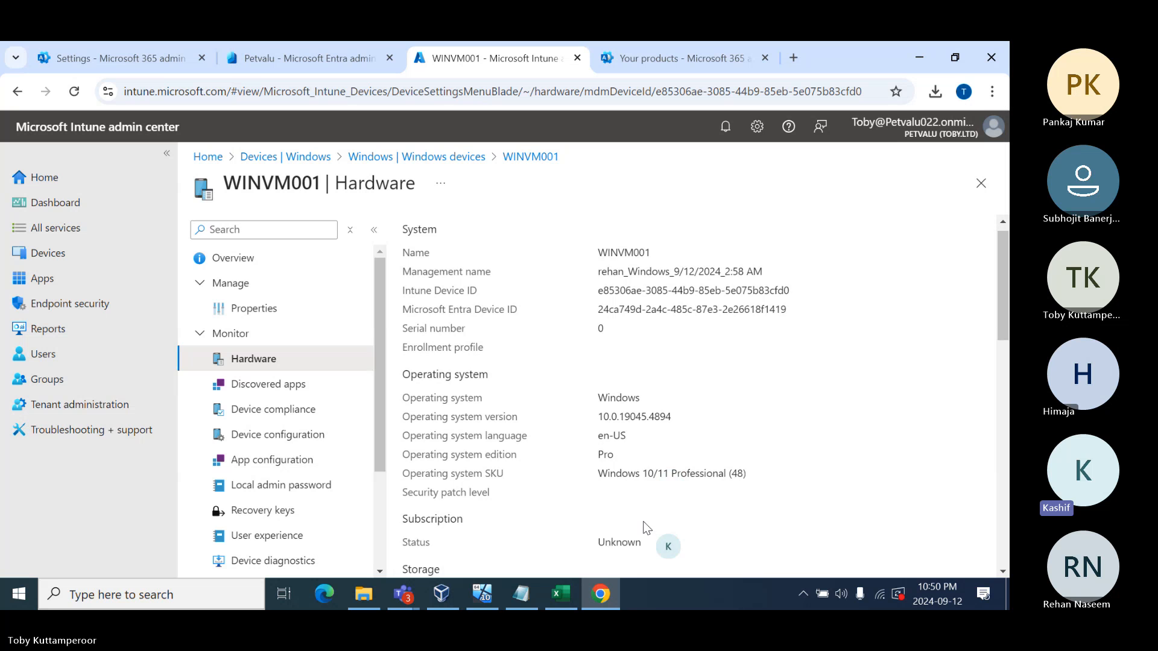
pyautogui.scroll(-8, 646, 528)
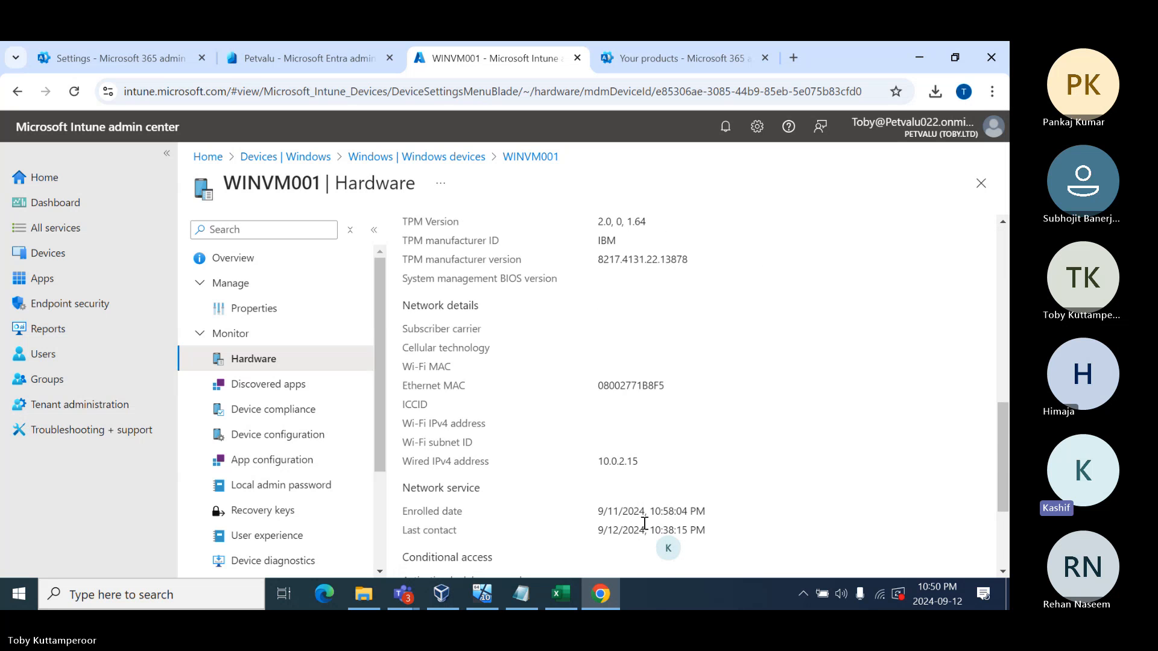
pyautogui.scroll(8, 561, 524)
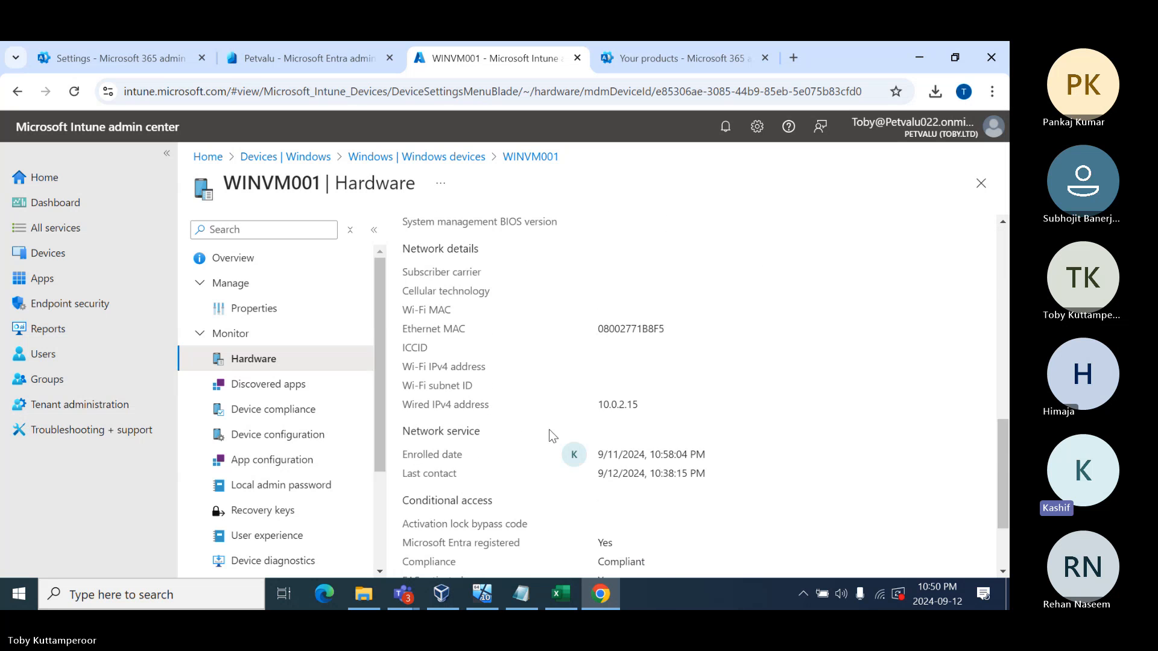
pyautogui.scroll(5, 575, 353)
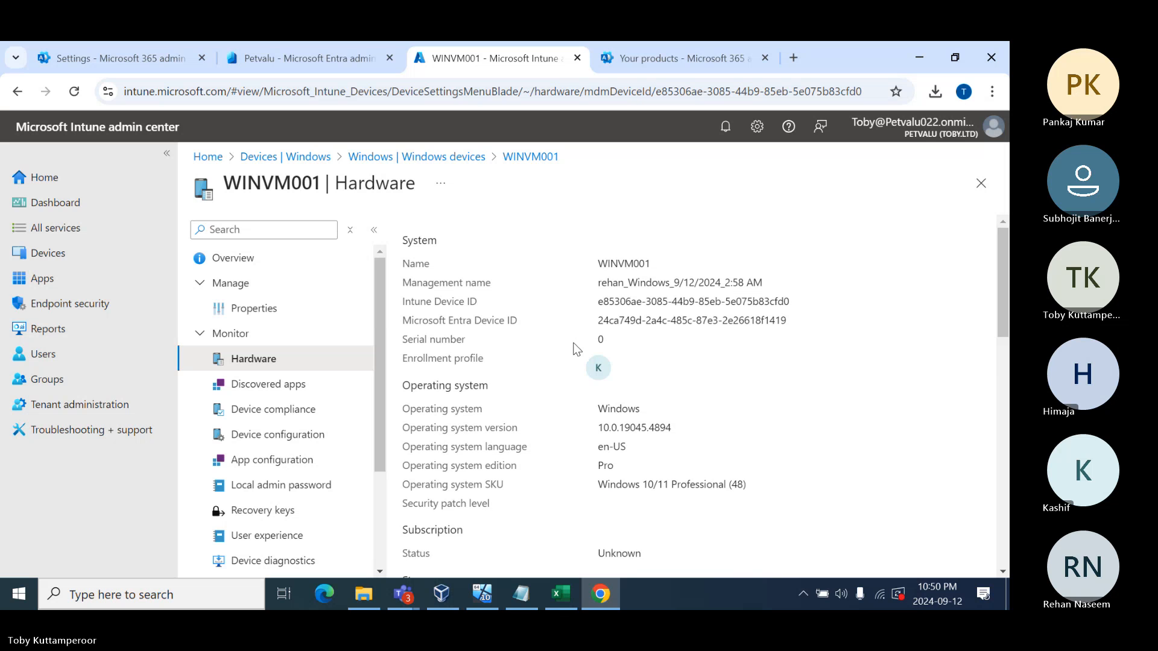
# Look through WINVM001's discovered apps and check its device compliance policies.
pyautogui.click(269, 387)
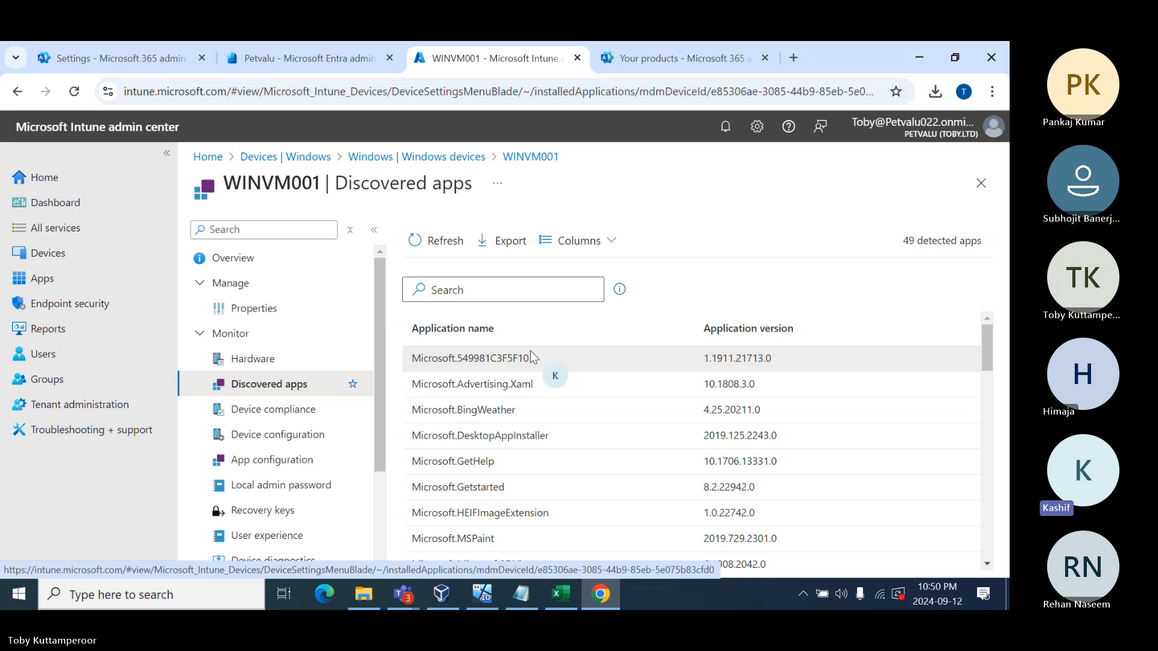
pyautogui.scroll(-3, 552, 478)
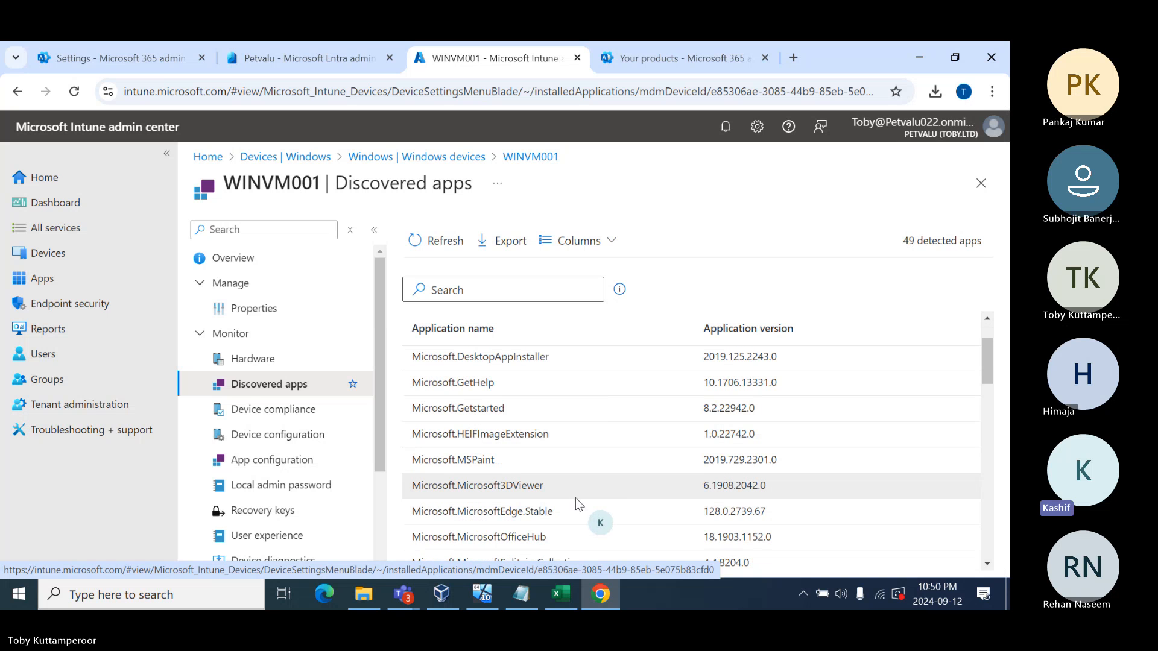
pyautogui.click(254, 412)
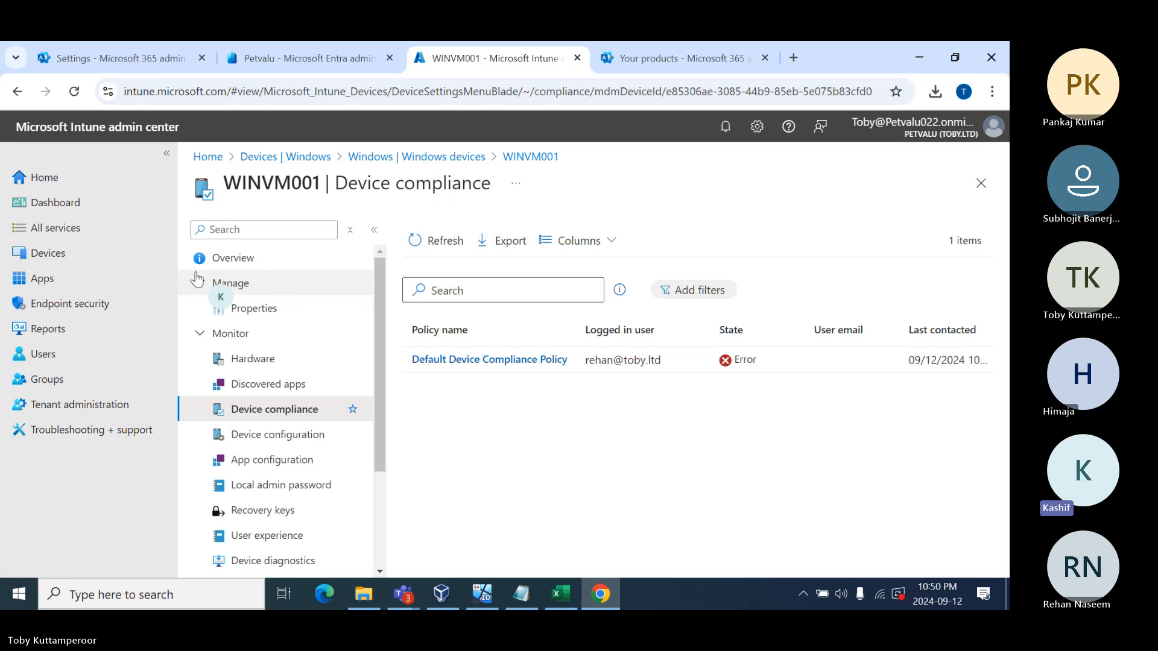
# Leave the device pages and open the list of all groups in Intune.
pyautogui.click(63, 254)
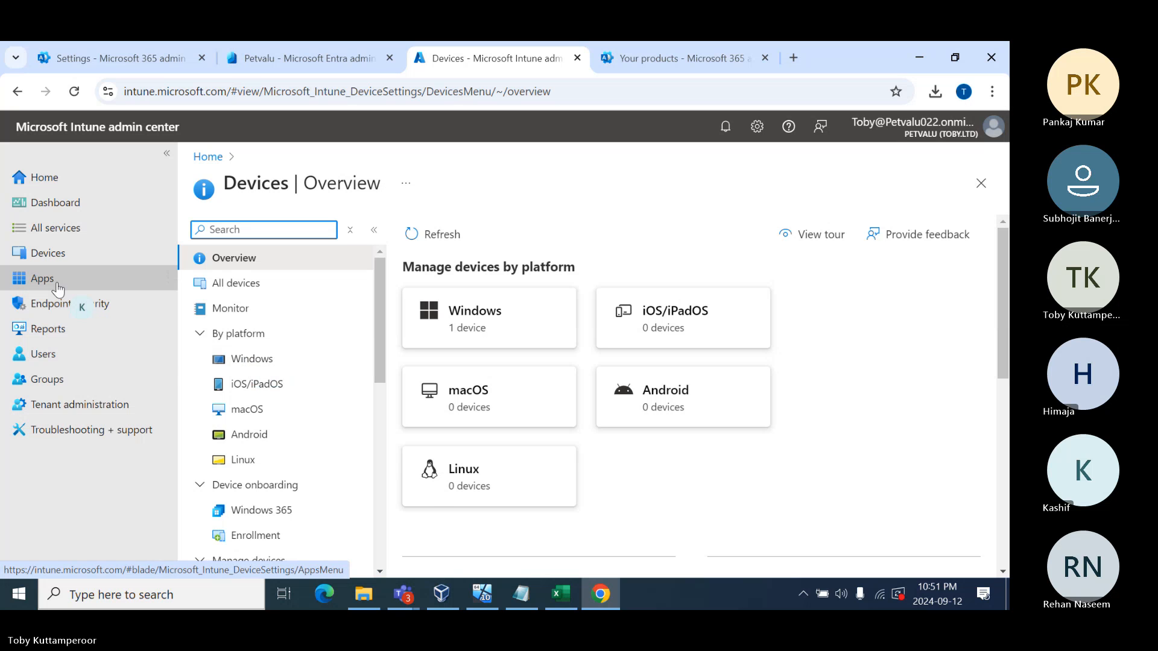
pyautogui.click(47, 383)
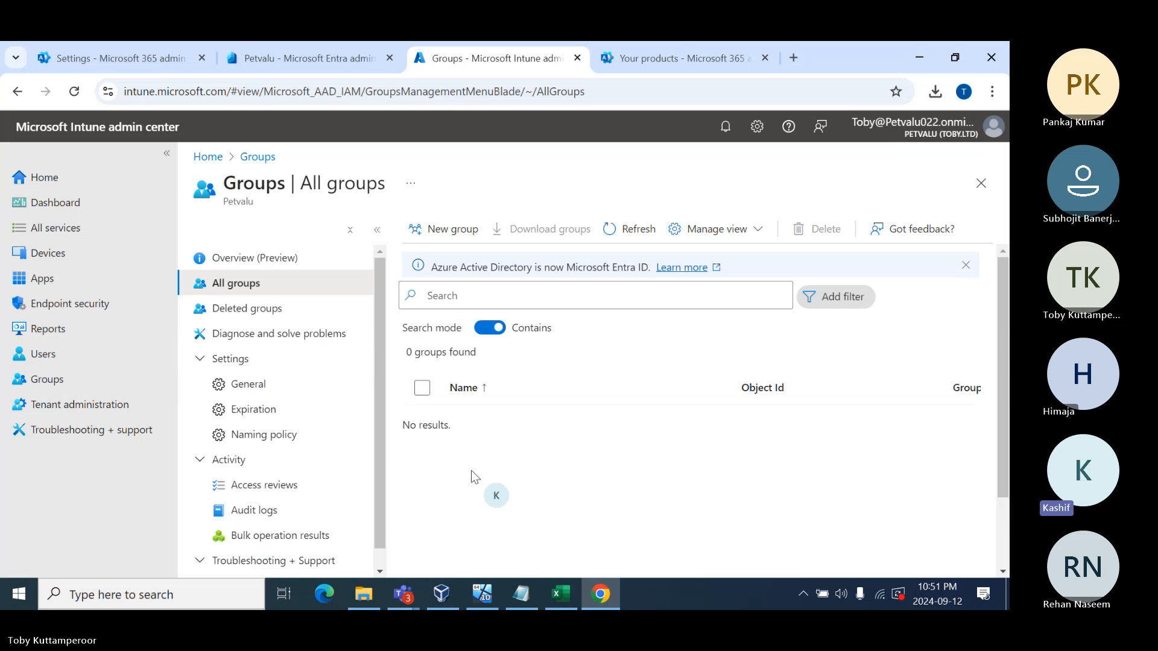
# Switch to the intune_notes file in Notepad and add "1. Create user group with assigned membership" under 13th Sept Topics.
pyautogui.click(524, 595)
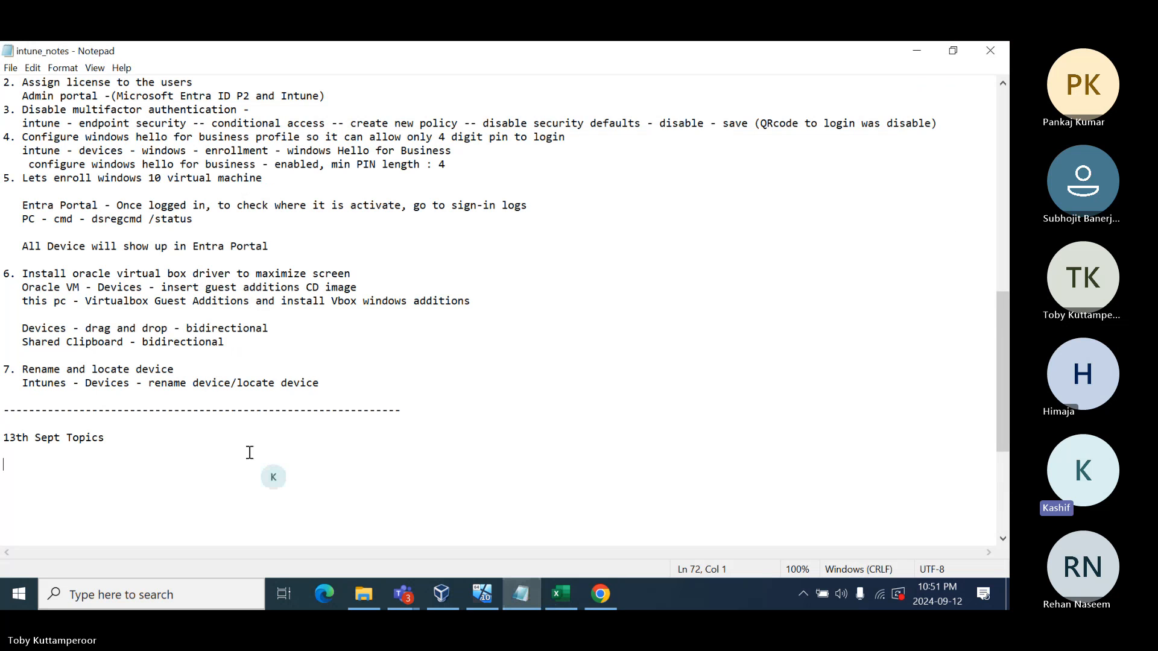
pyautogui.write('1')
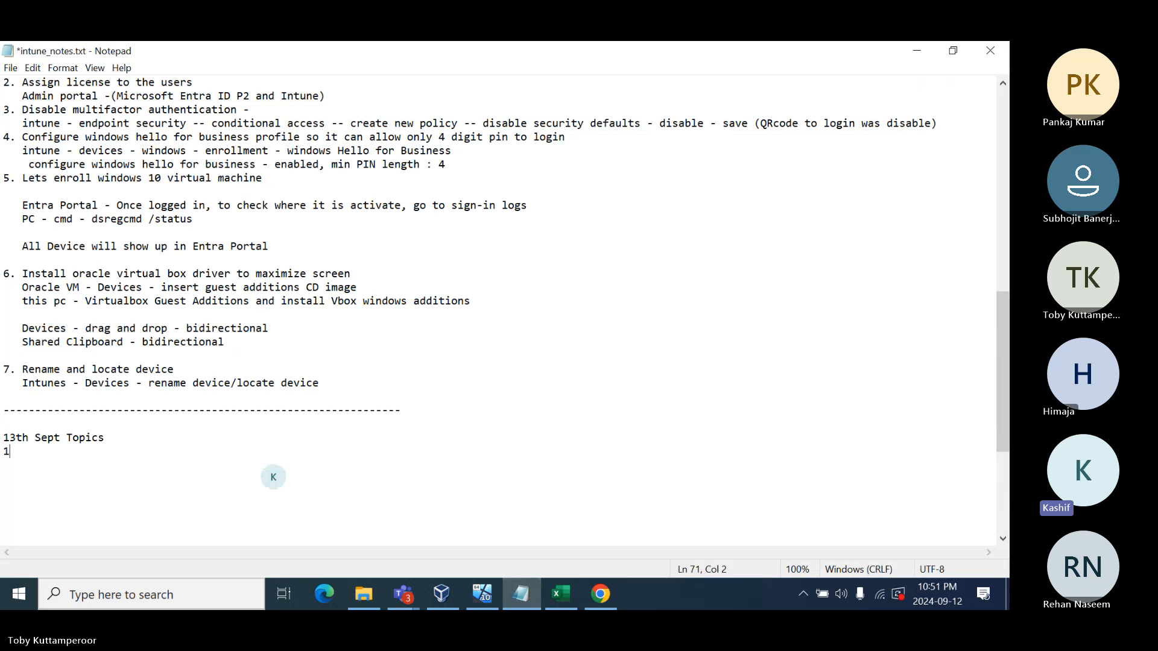
pyautogui.write('. Create user group with ')
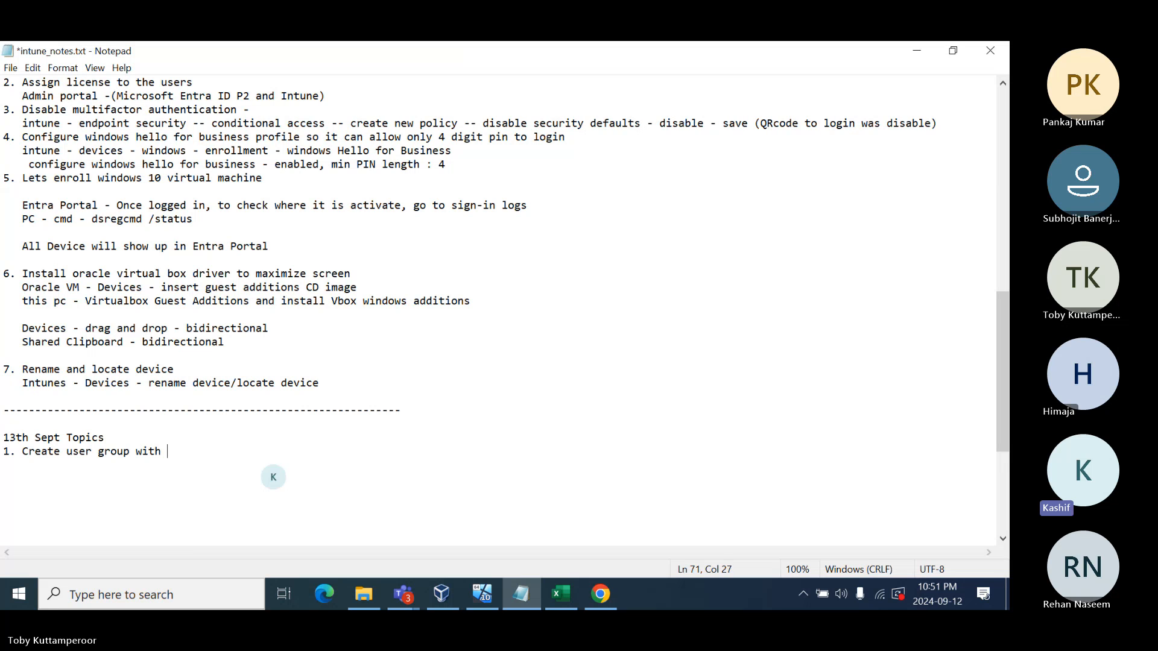
pyautogui.write('assigned memebership')
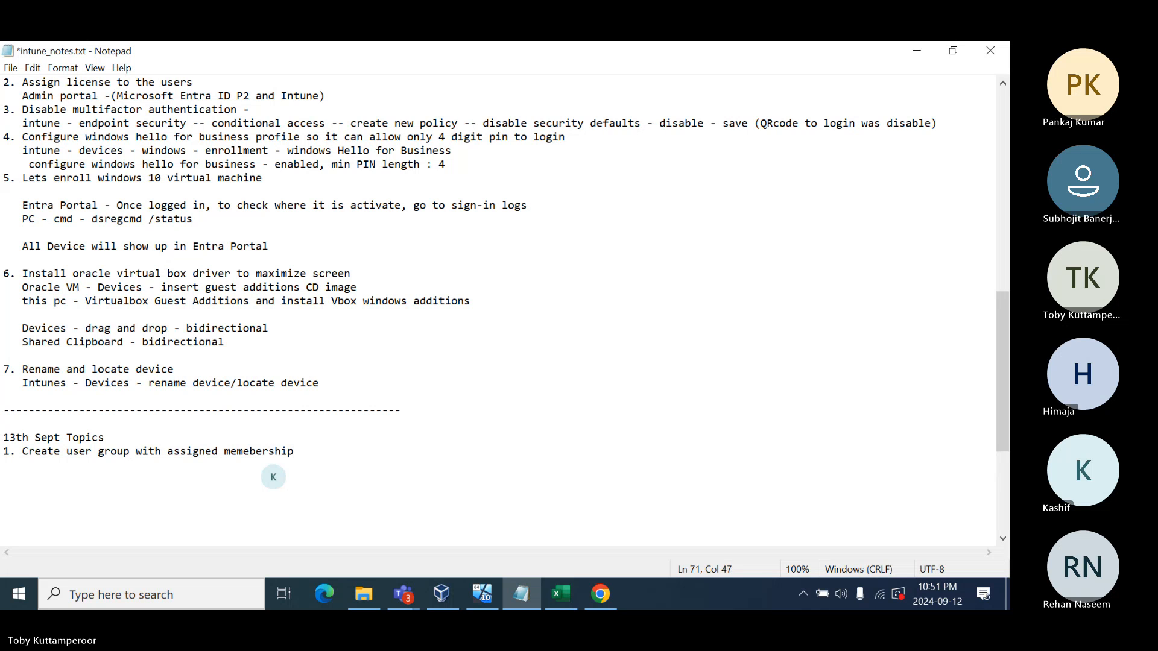
pyautogui.click(247, 452)
pyautogui.press('BackSpace')
pyautogui.click(306, 458)
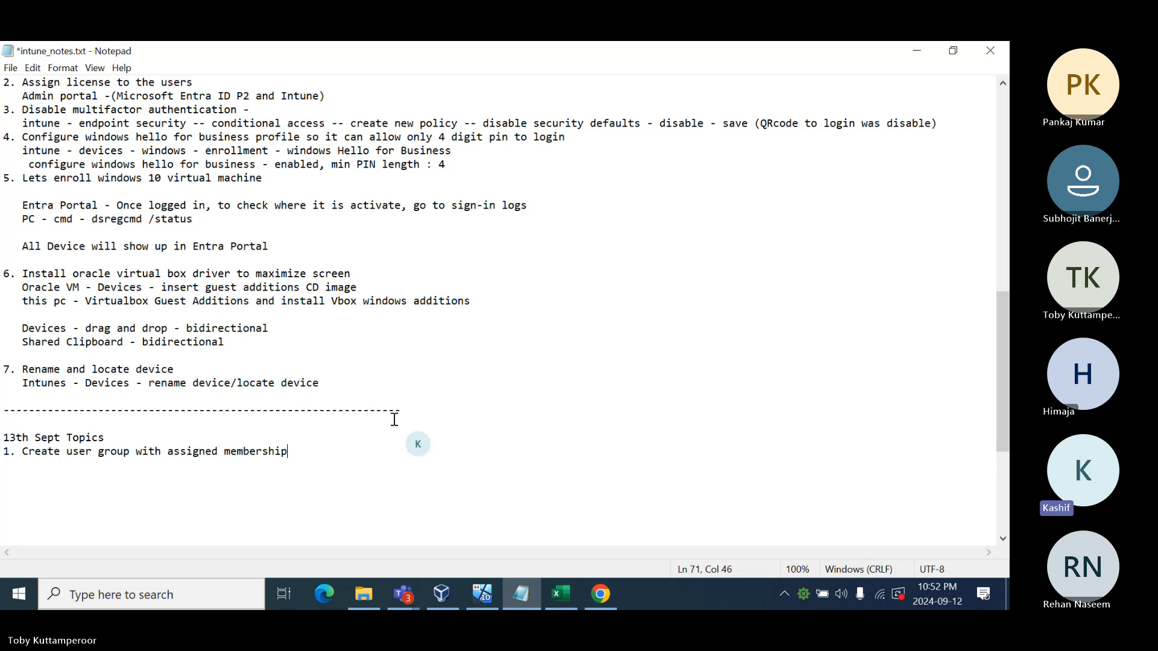
# Switch to the Intune admin center in Chrome and start a new security group named "User group with assigned membership".
pyautogui.click(599, 602)
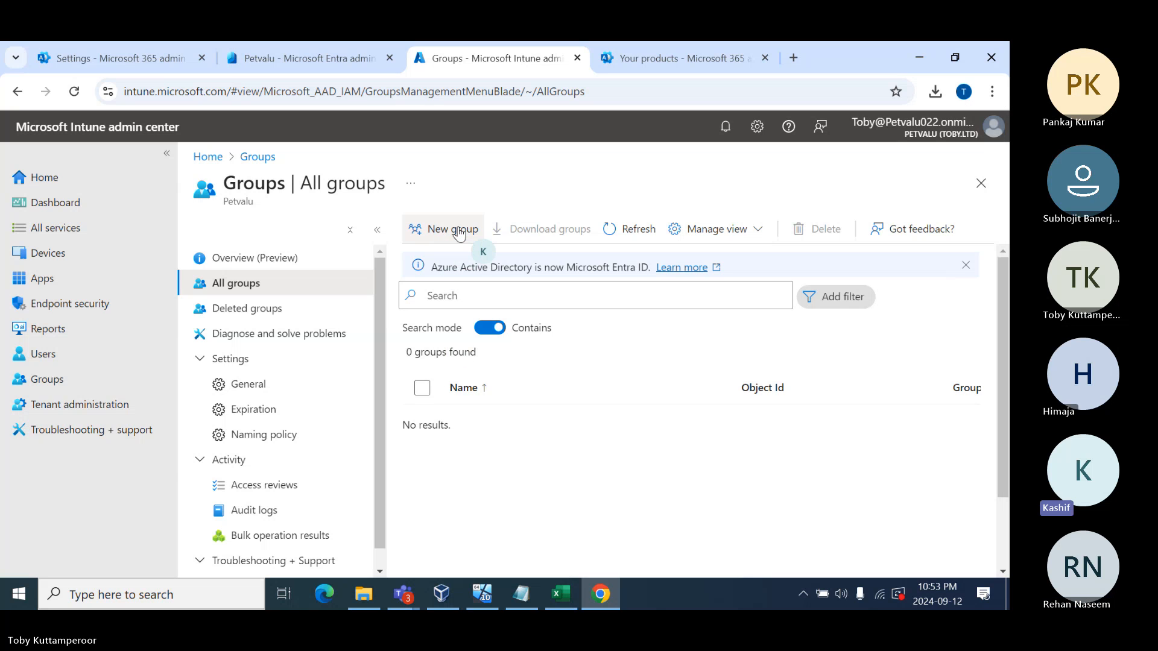
pyautogui.click(459, 232)
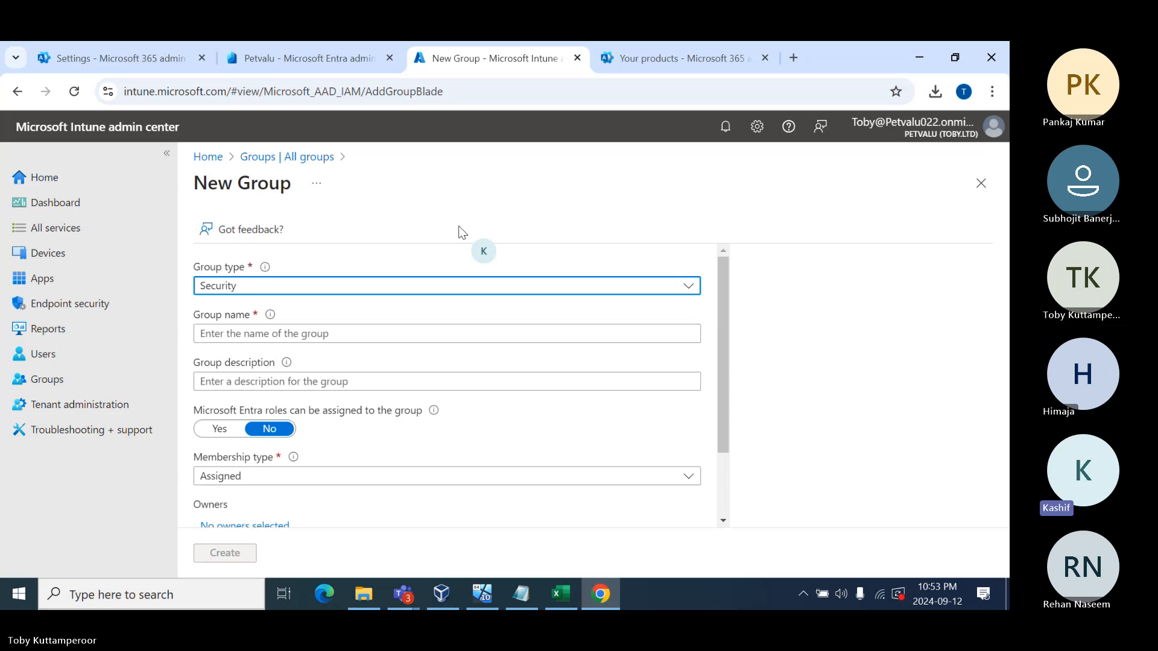
pyautogui.click(329, 335)
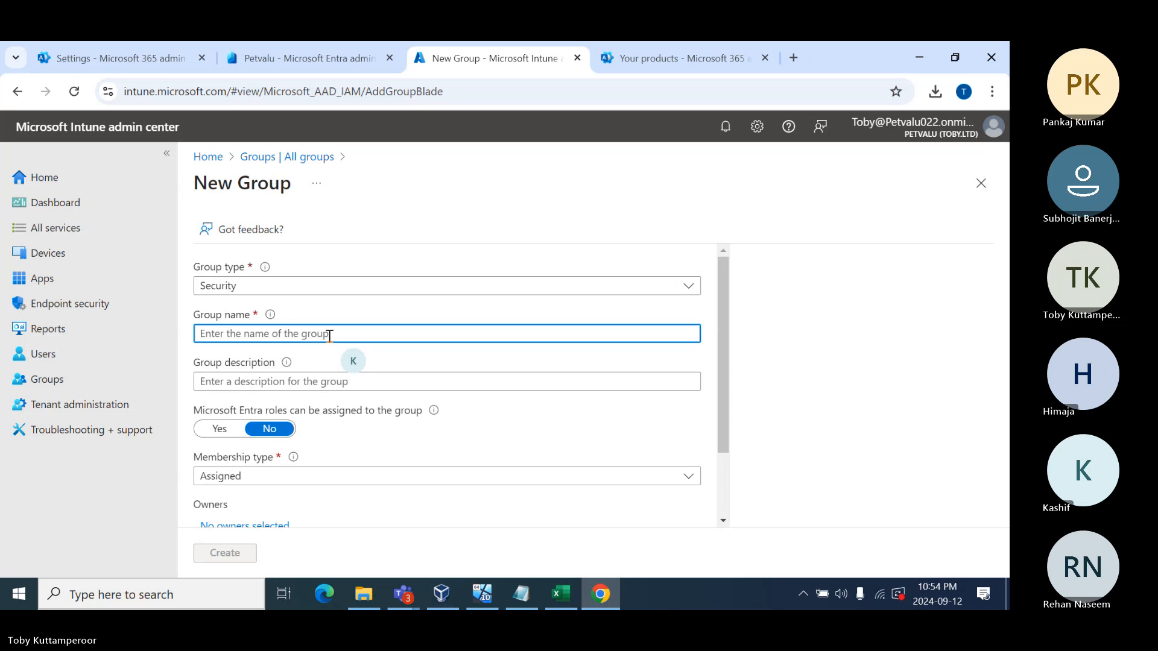
pyautogui.write('User')
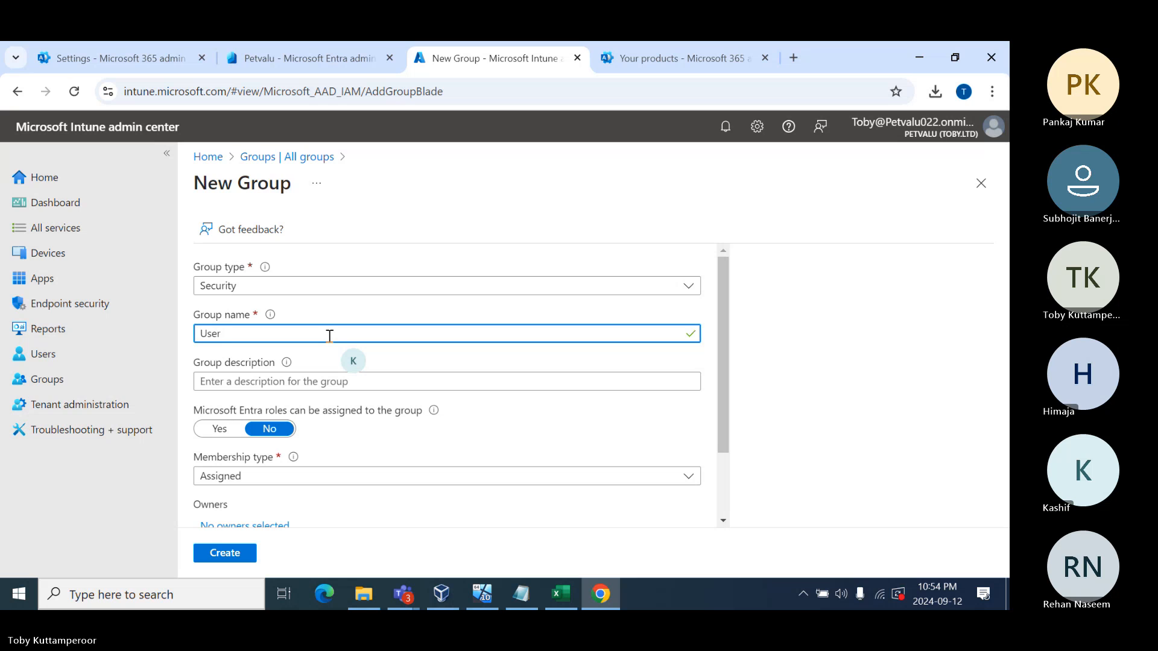
pyautogui.write(' group with assigne')
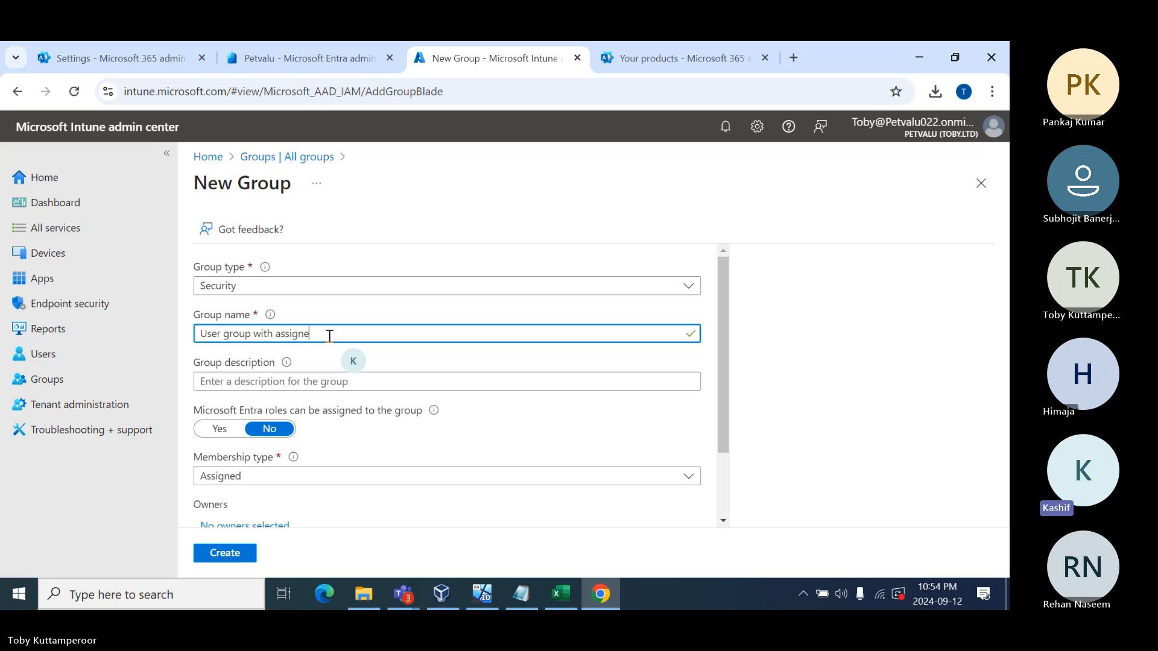
pyautogui.write('d membership')
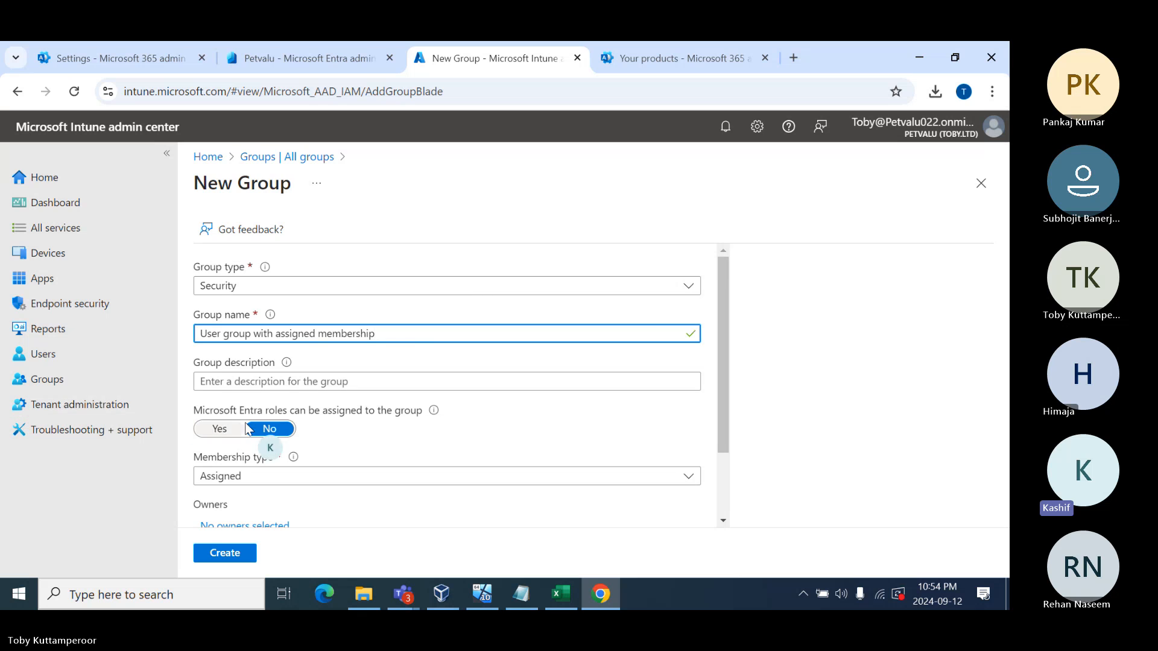
# Check the available membership types for the new group and leave it set to Assigned.
pyautogui.scroll(-2, 222, 417)
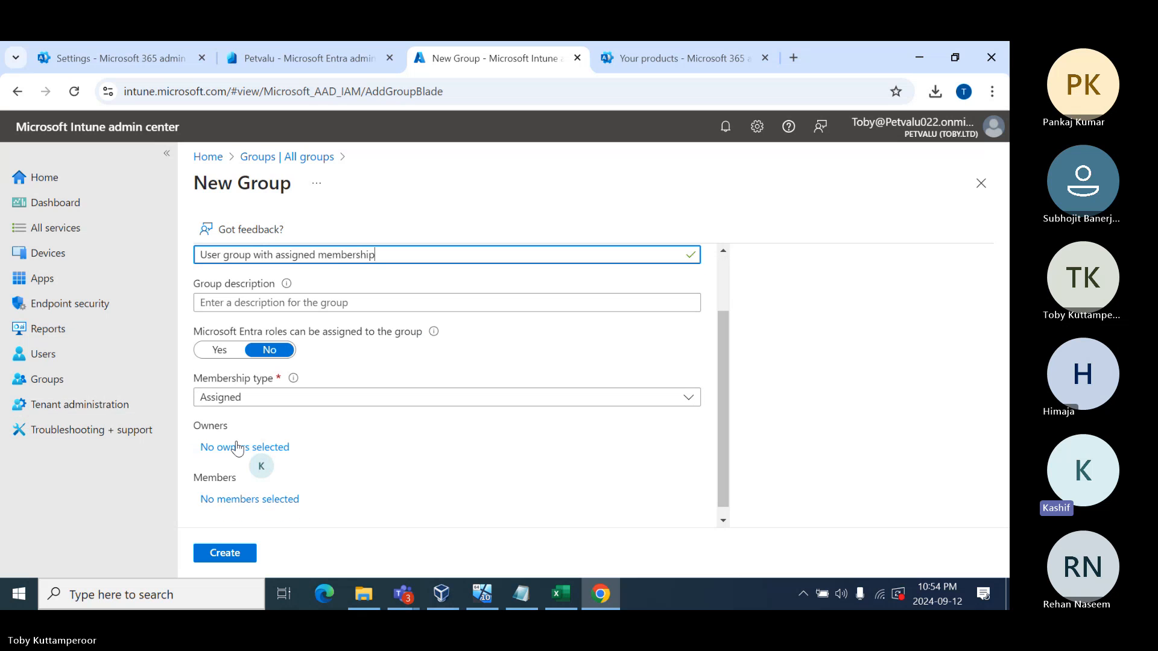
pyautogui.click(269, 398)
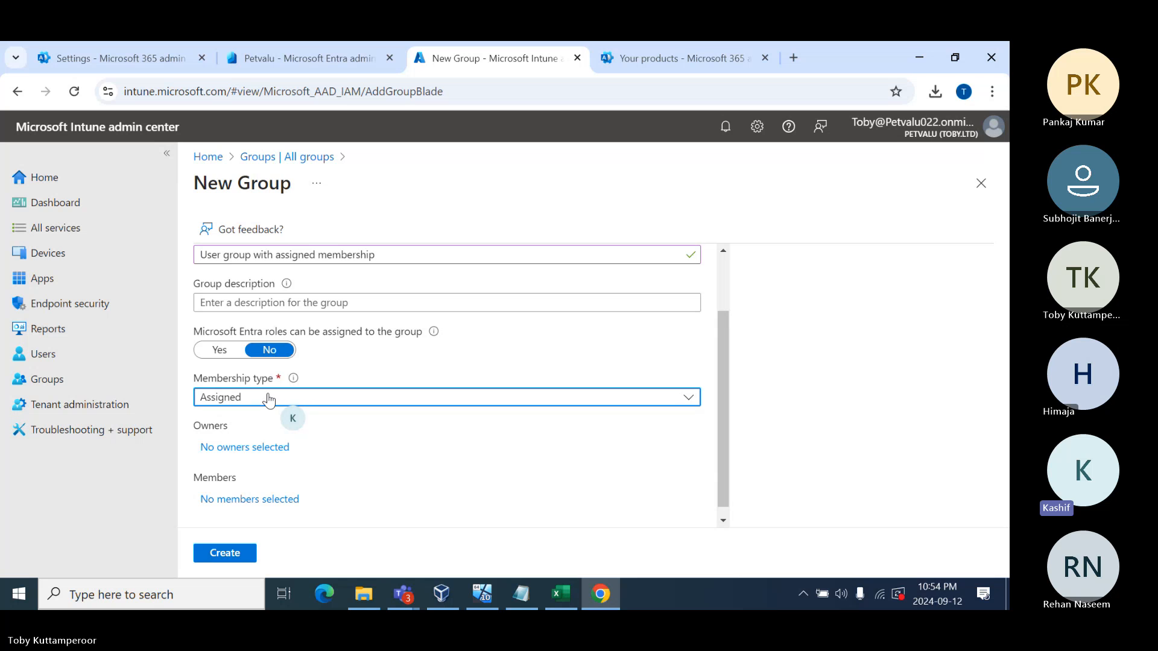
pyautogui.click(269, 398)
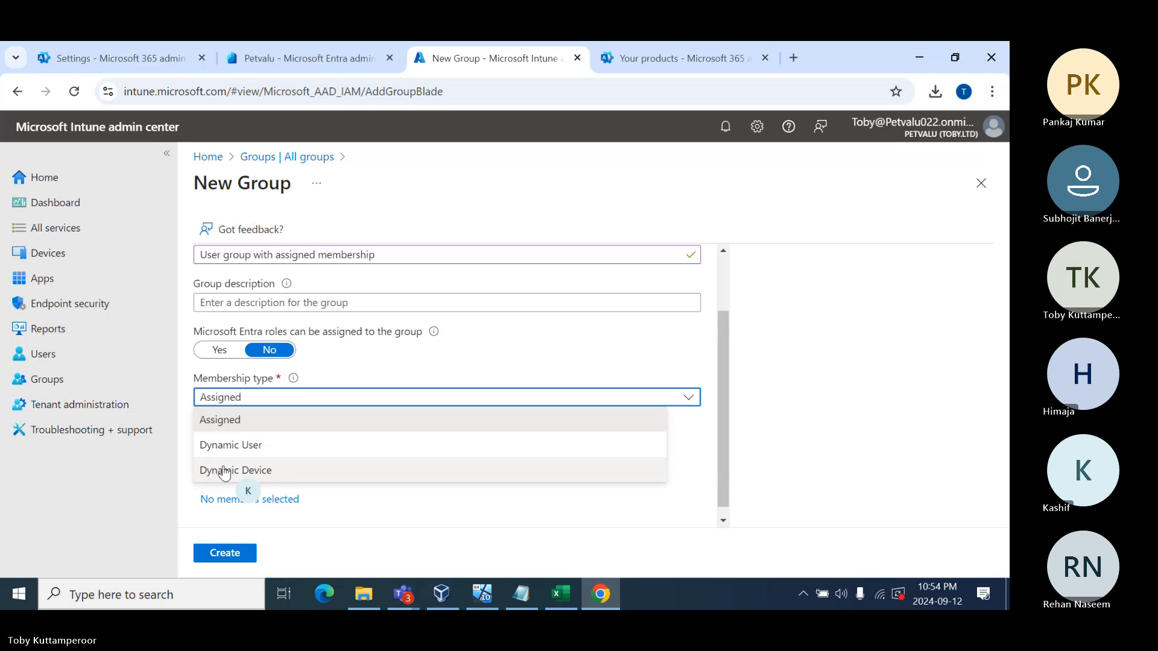
pyautogui.click(153, 463)
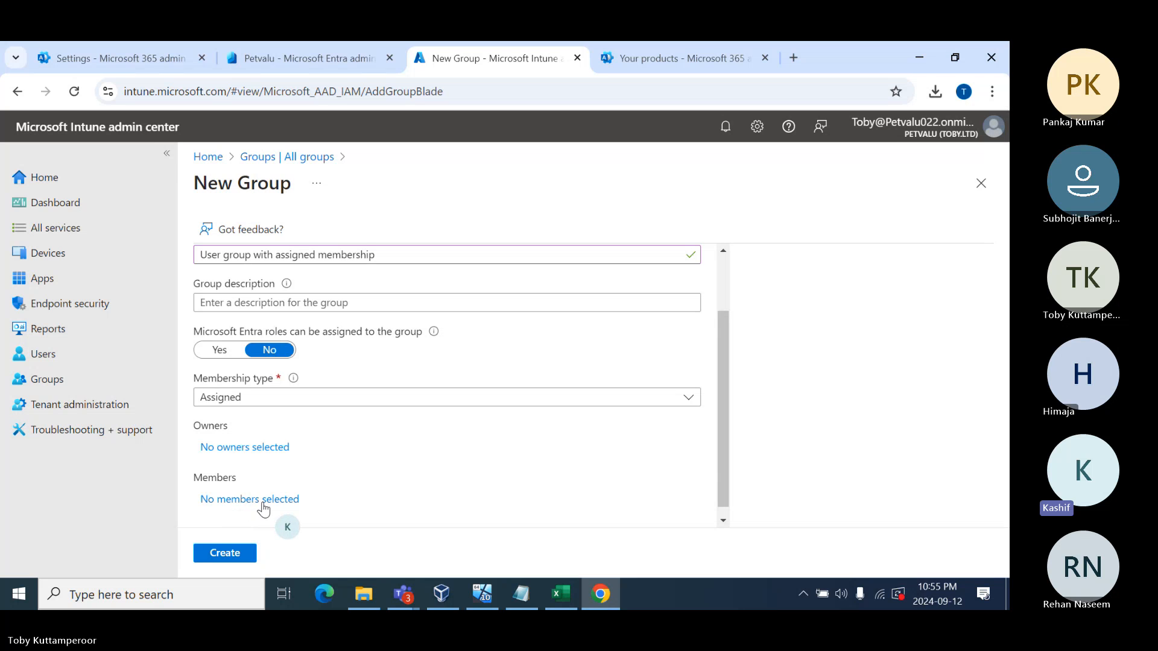
# Add four users as the group's members: the first three in the users list and one from further down.
pyautogui.click(228, 499)
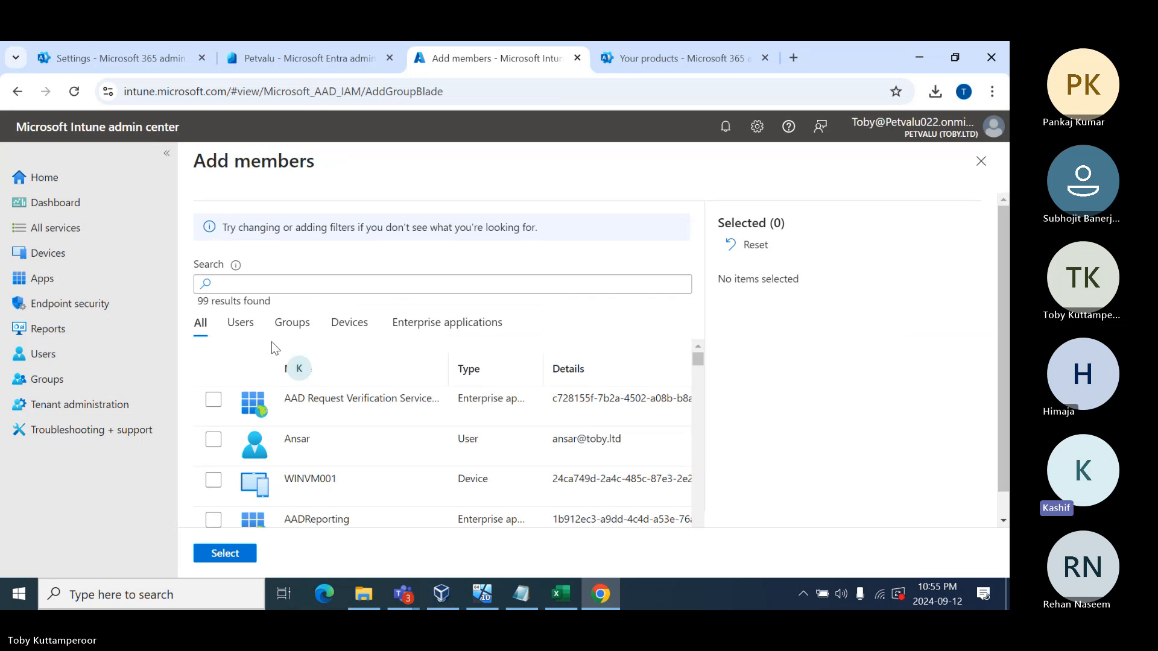
pyautogui.click(241, 330)
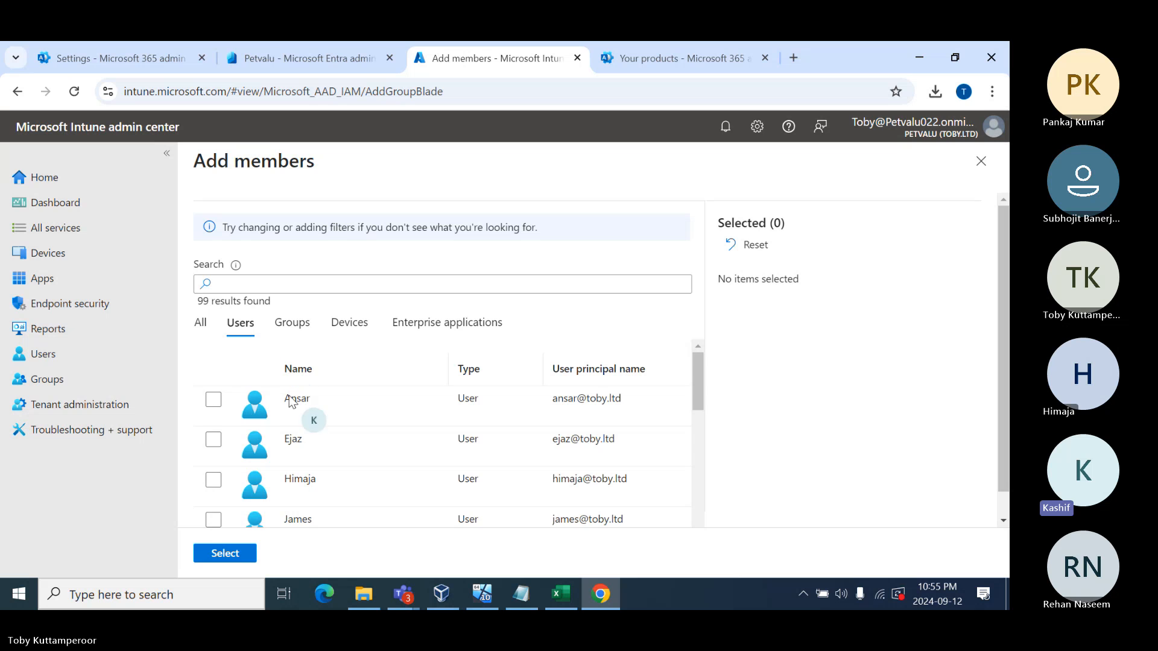
pyautogui.scroll(-2, 292, 414)
pyautogui.scroll(2, 247, 416)
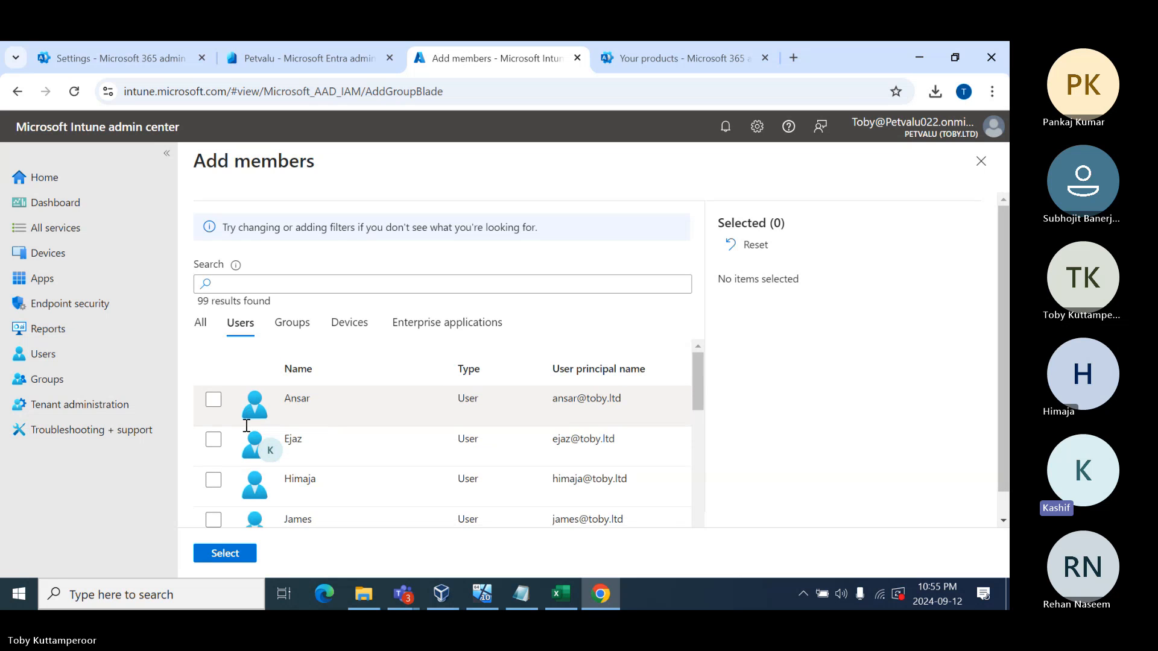
pyautogui.click(213, 401)
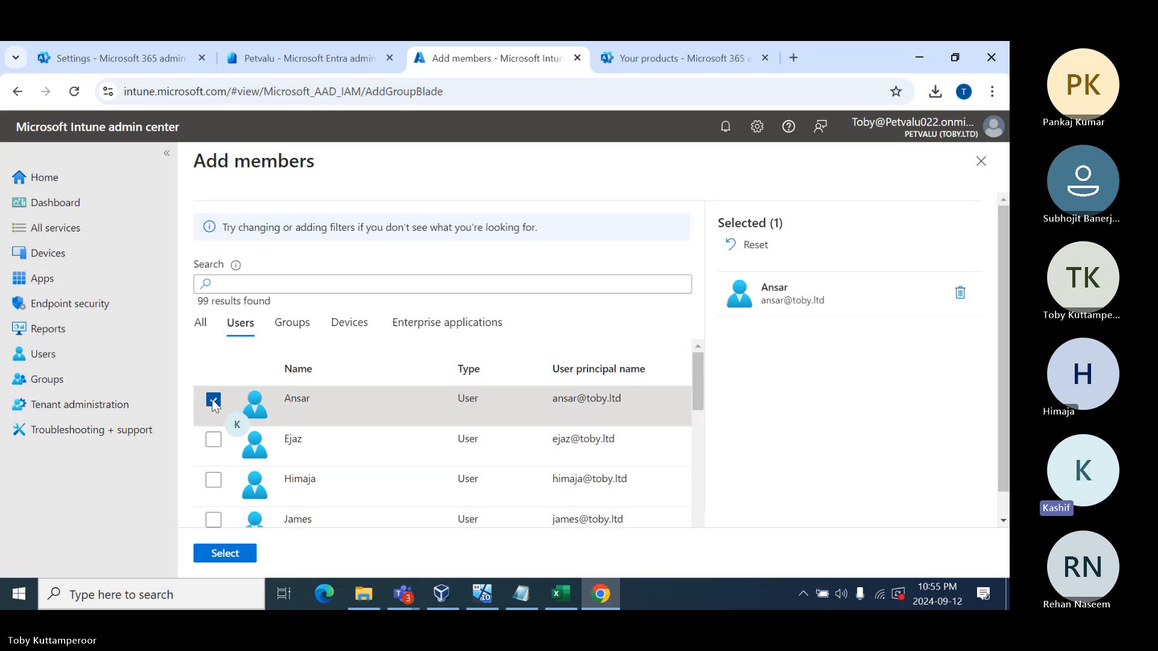
pyautogui.click(214, 439)
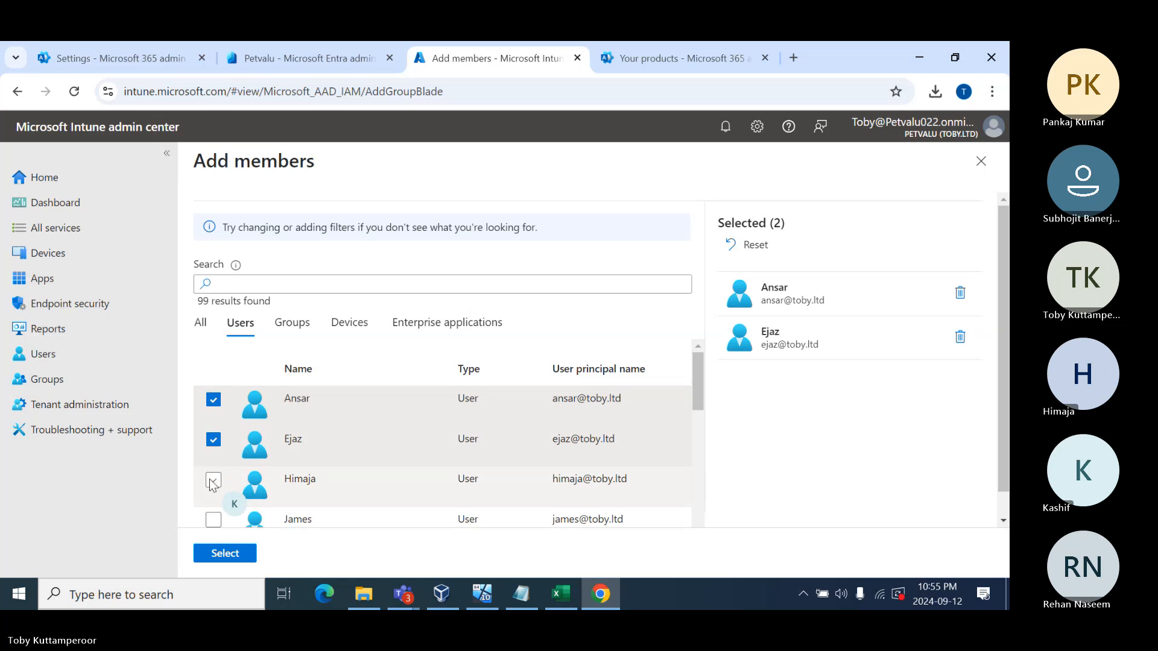
pyautogui.click(214, 483)
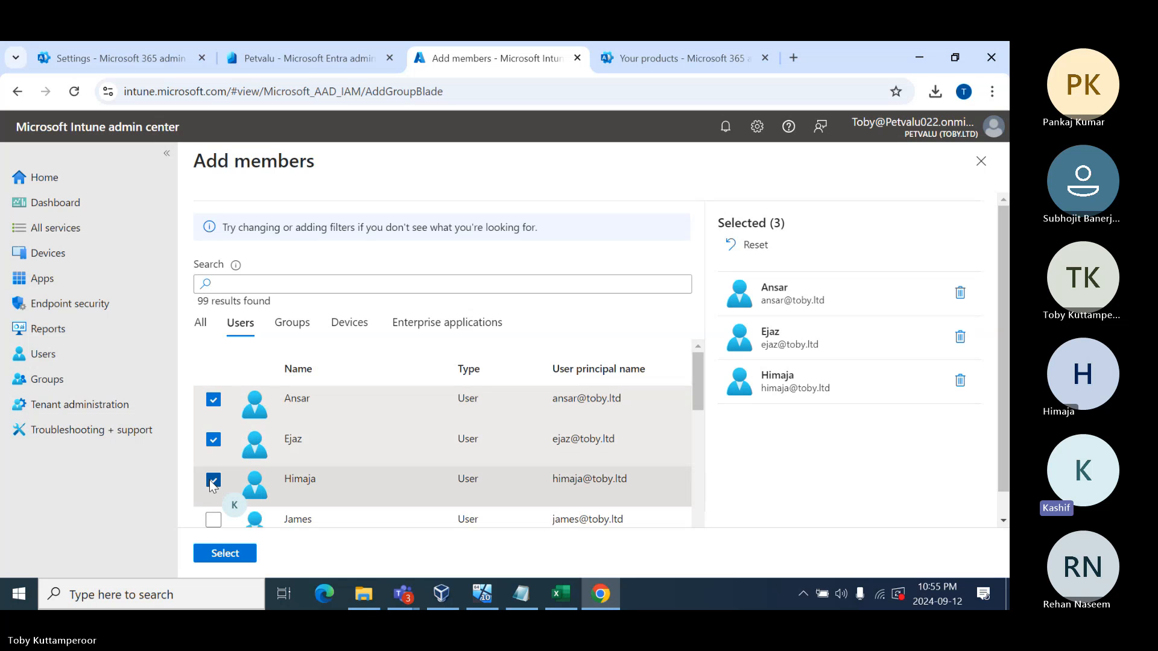
pyautogui.scroll(-1, 212, 485)
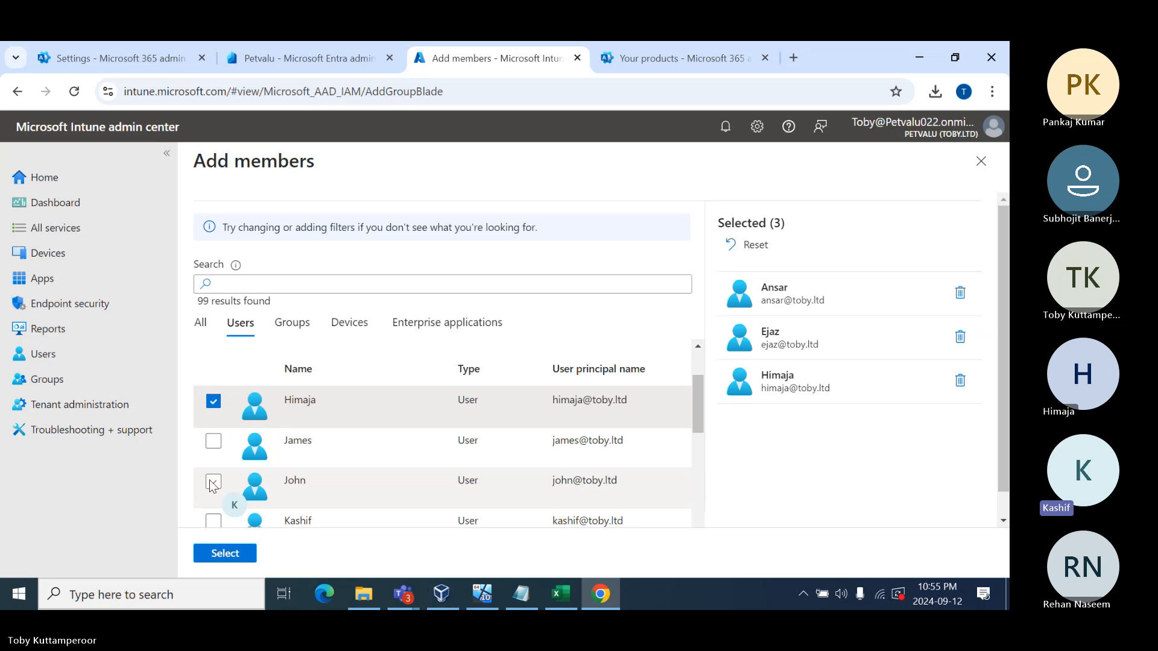
pyautogui.scroll(-3, 213, 485)
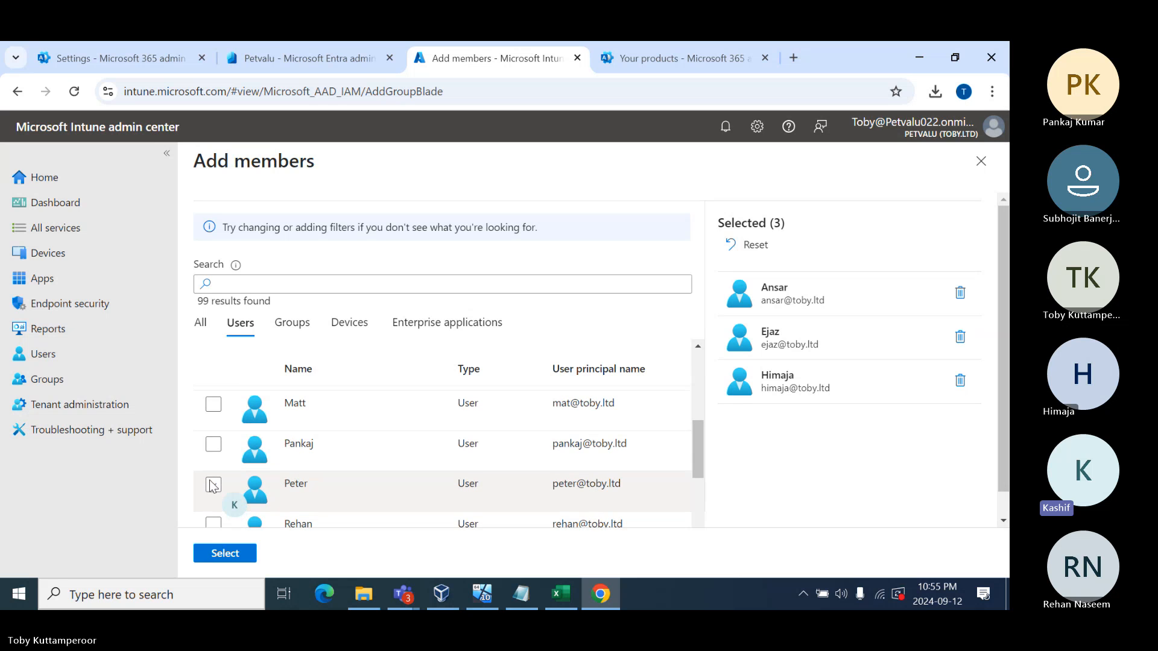
pyautogui.scroll(-1, 213, 485)
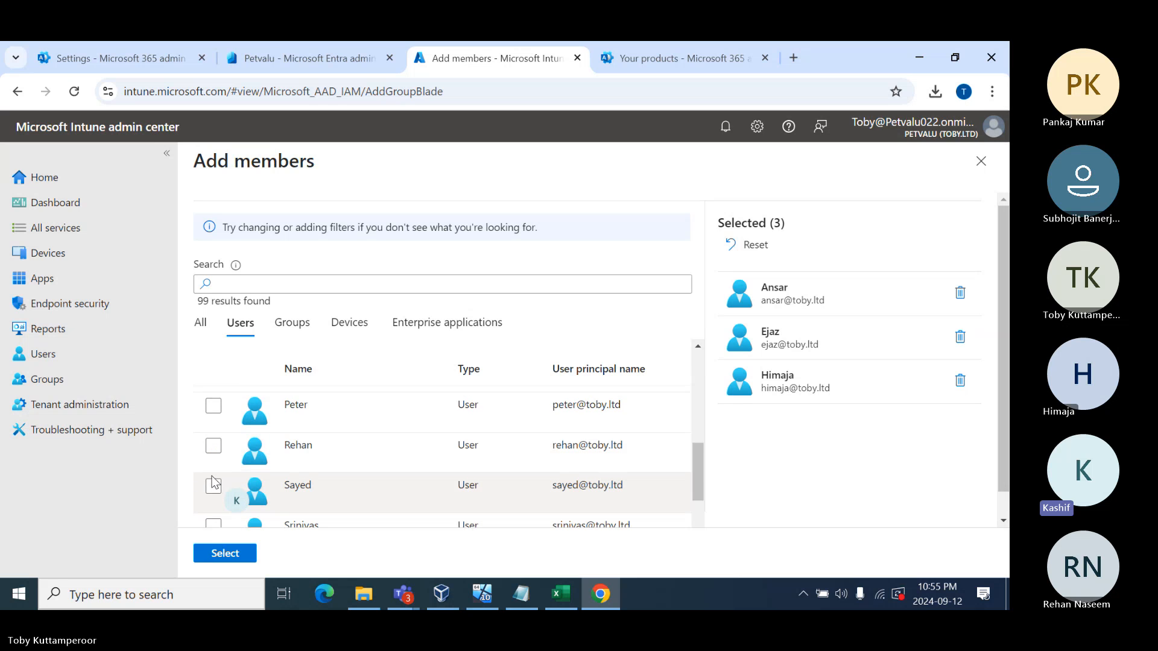
pyautogui.click(214, 448)
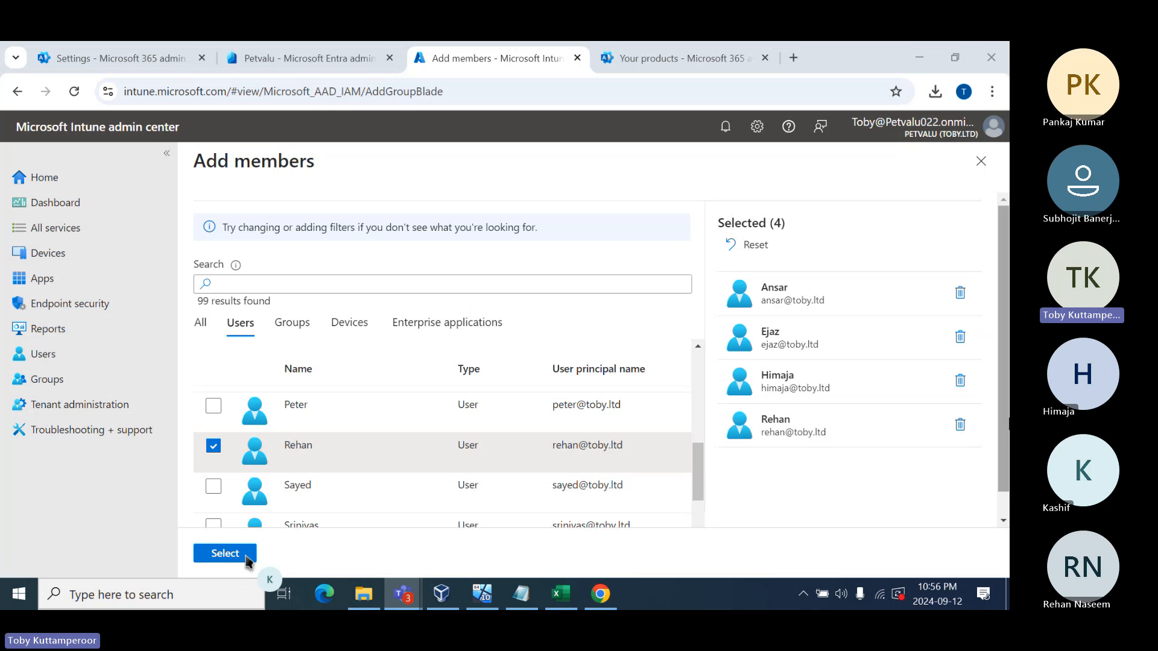
pyautogui.click(225, 553)
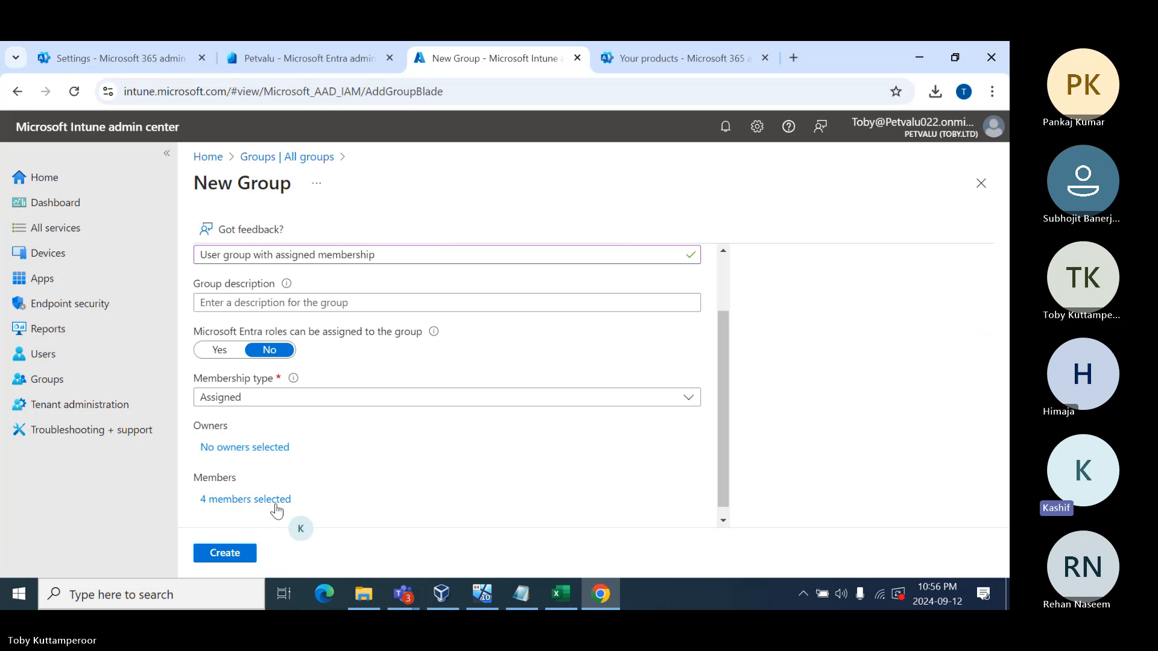
# Create the group and open it from the refreshed list of all groups.
pyautogui.click(227, 550)
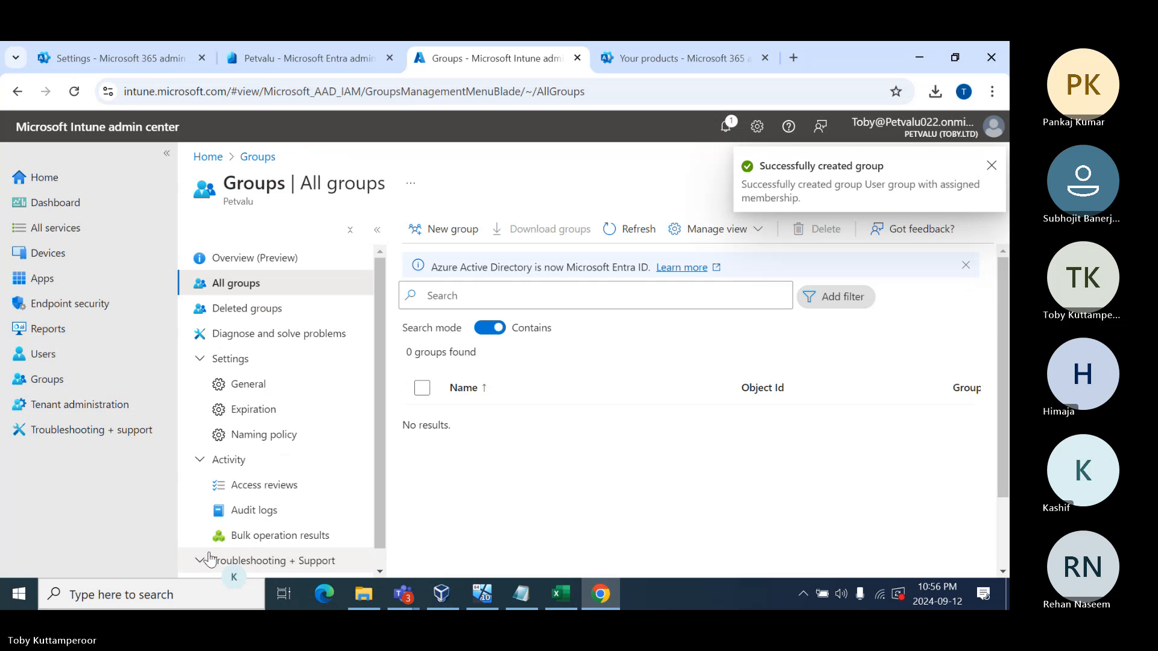
pyautogui.click(626, 232)
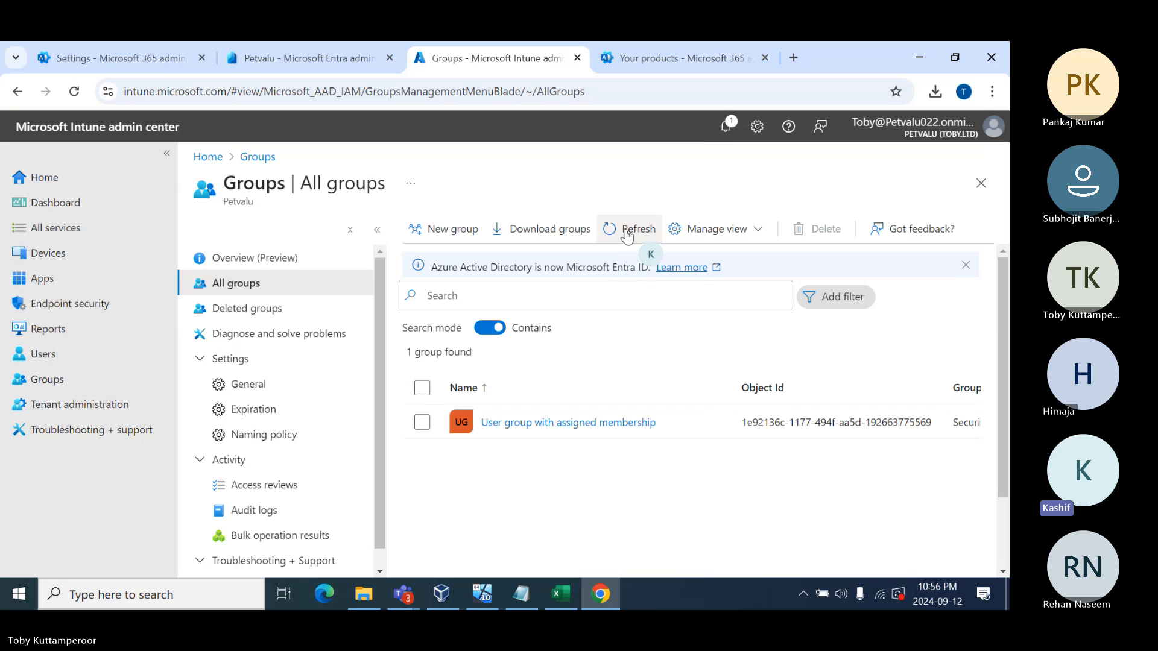
pyautogui.click(540, 423)
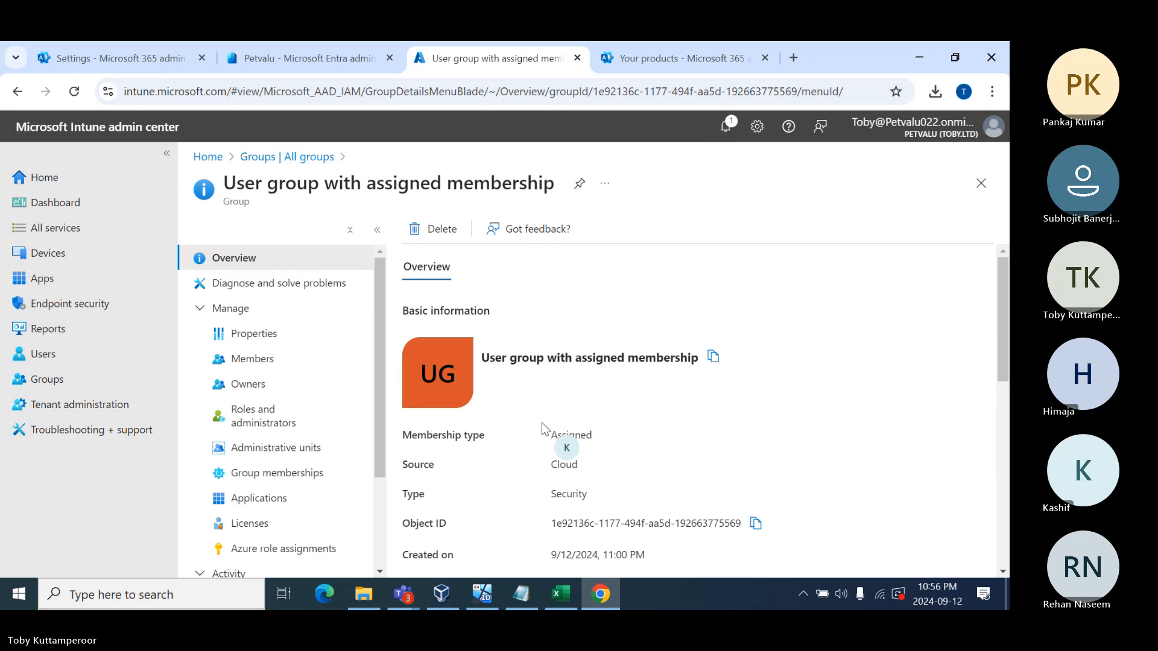
# Review the group's type in its overview, followed by its members, owners and licenses.
pyautogui.doubleClick(567, 494)
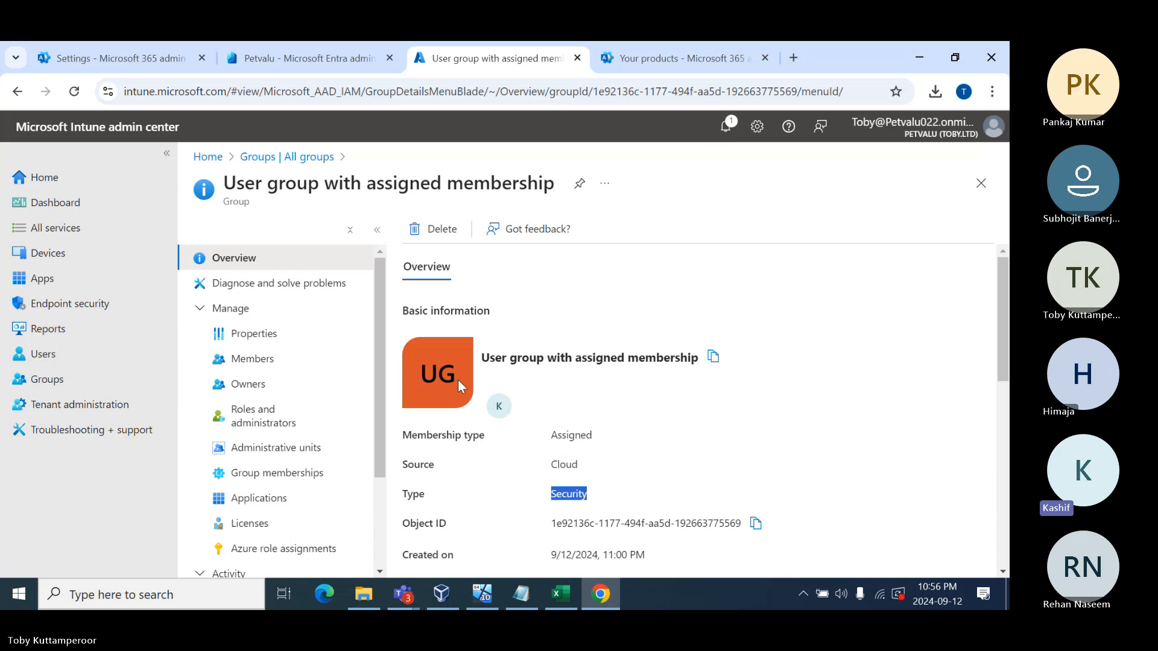
pyautogui.click(257, 359)
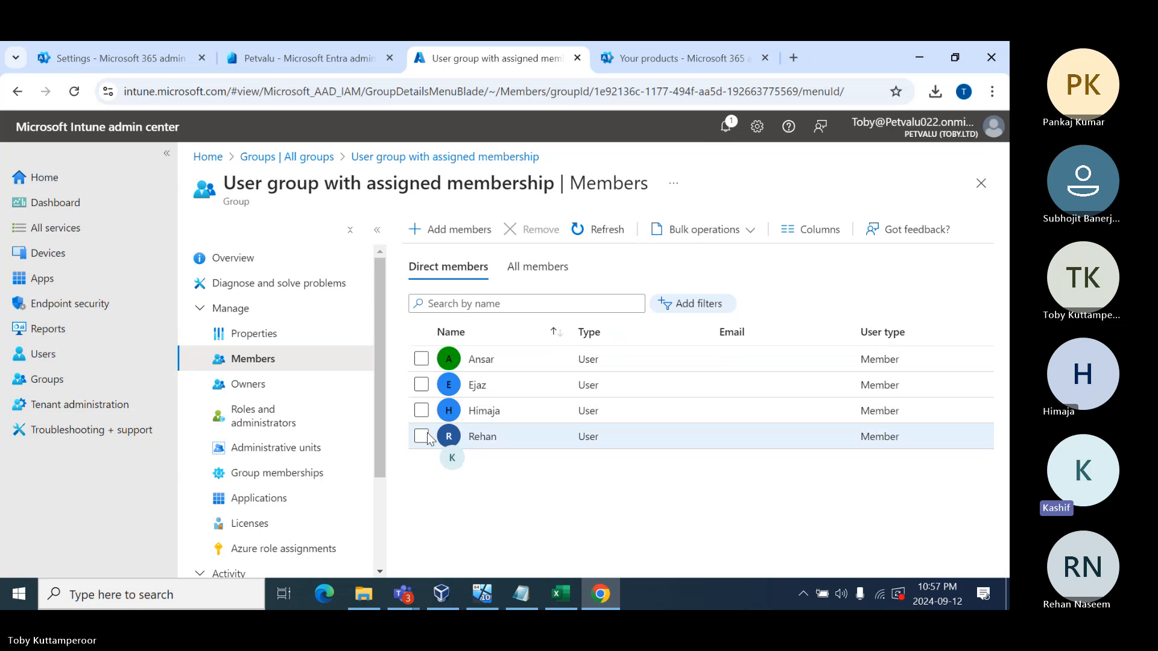
pyautogui.click(421, 410)
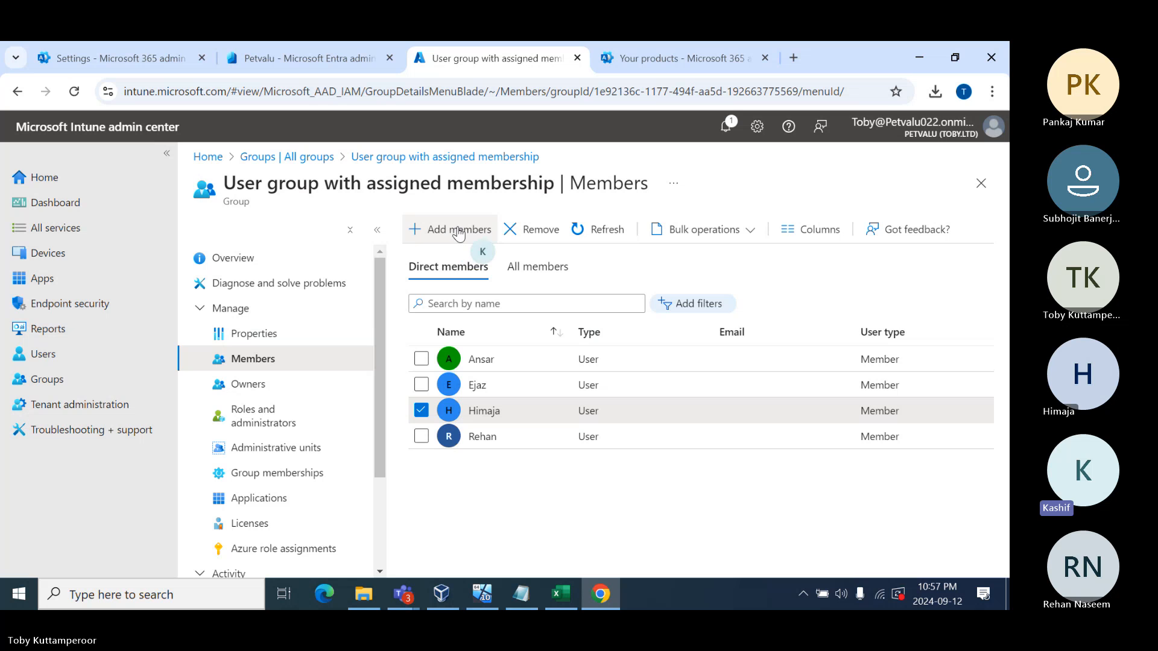
pyautogui.click(265, 389)
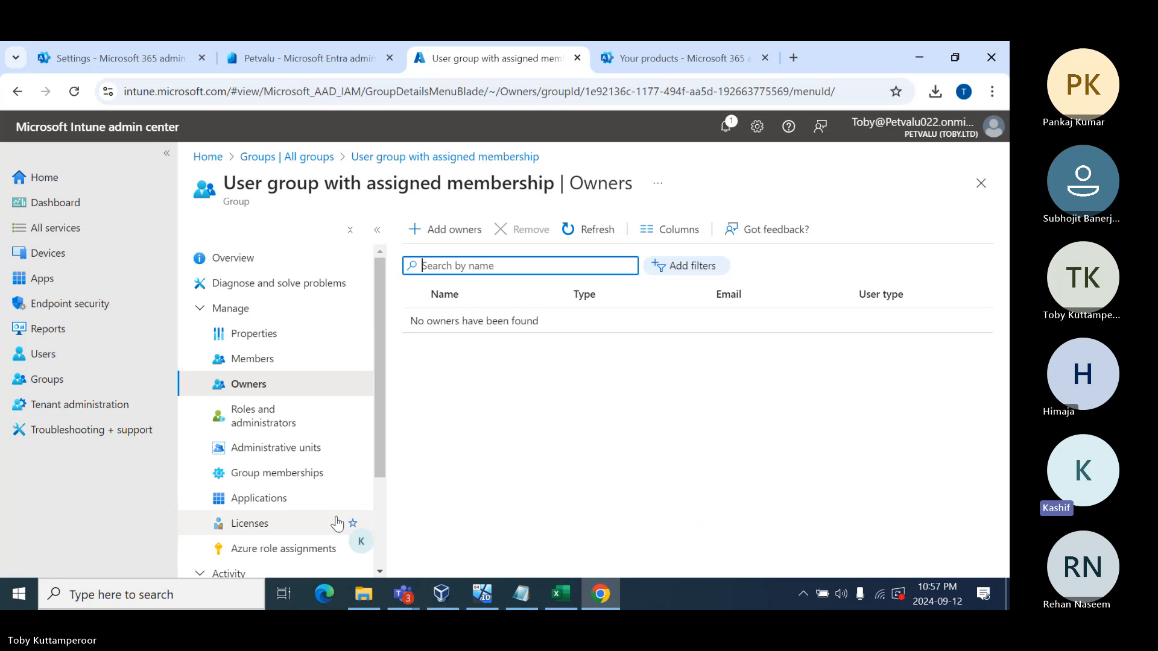
pyautogui.click(243, 527)
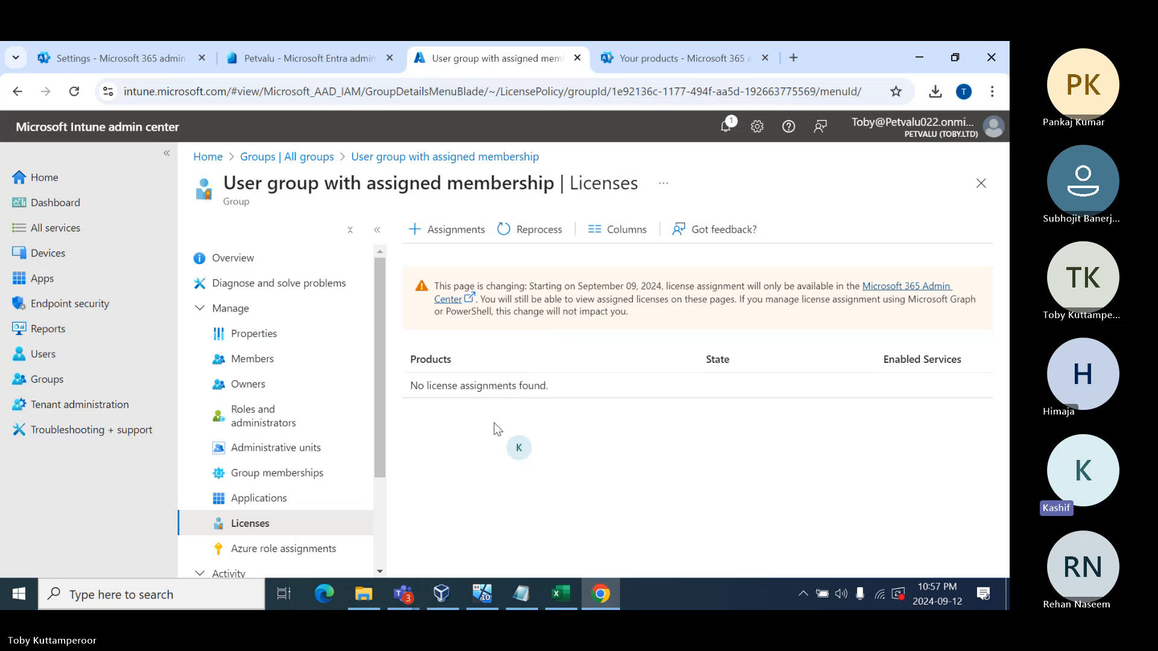
pyautogui.click(455, 228)
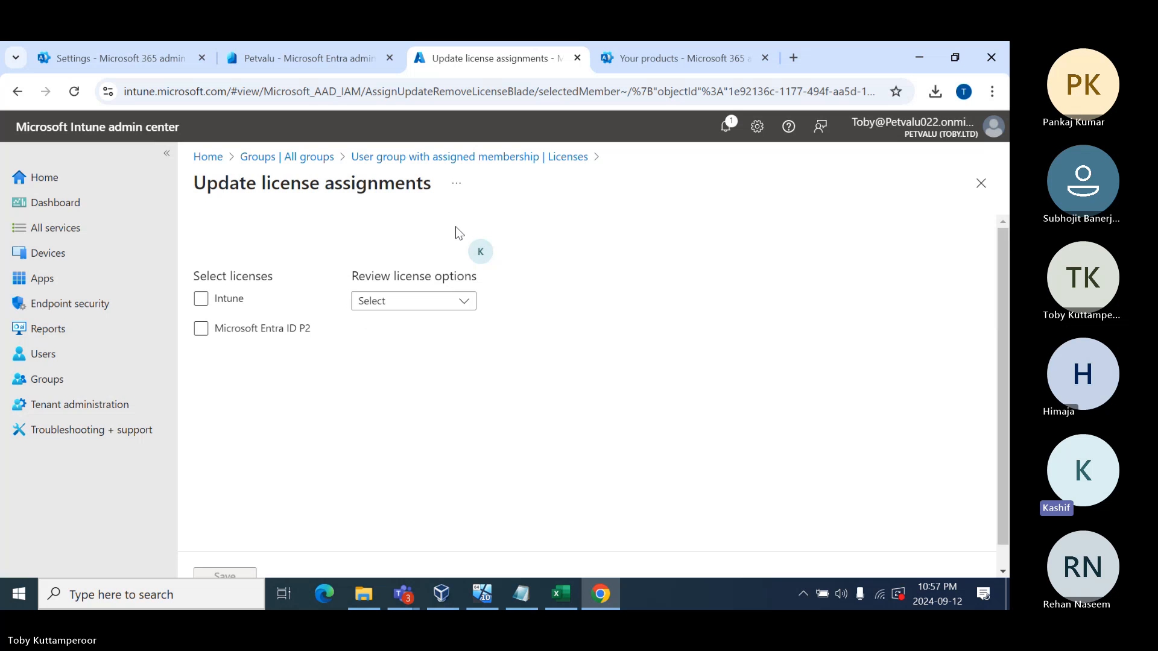
pyautogui.click(201, 299)
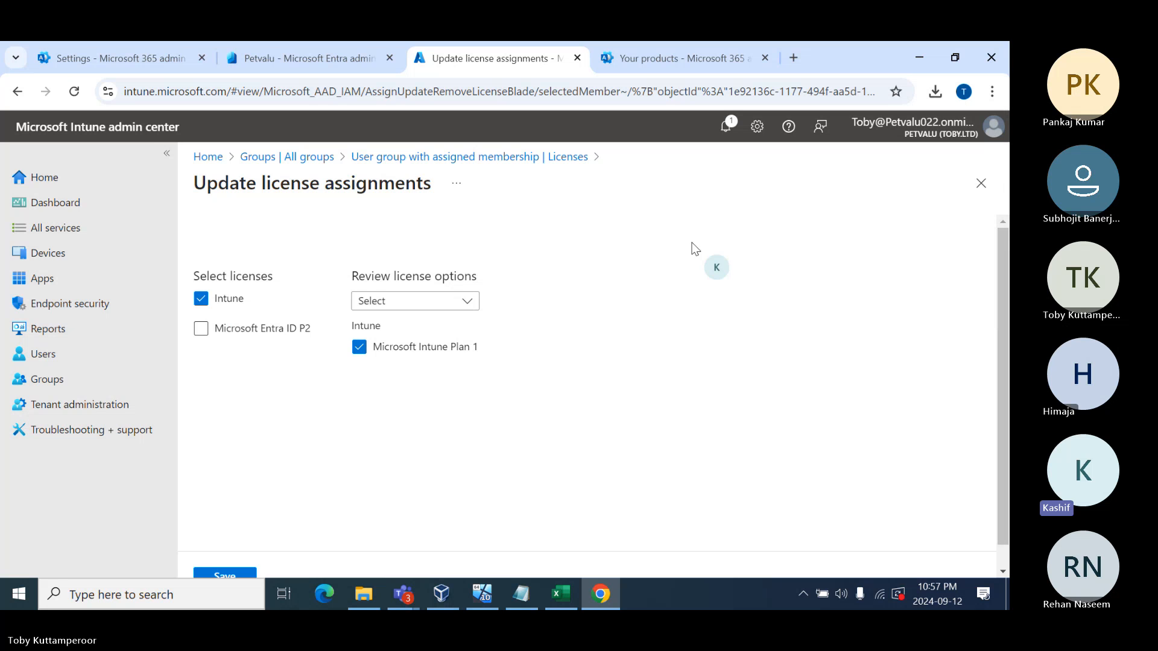
pyautogui.click(978, 186)
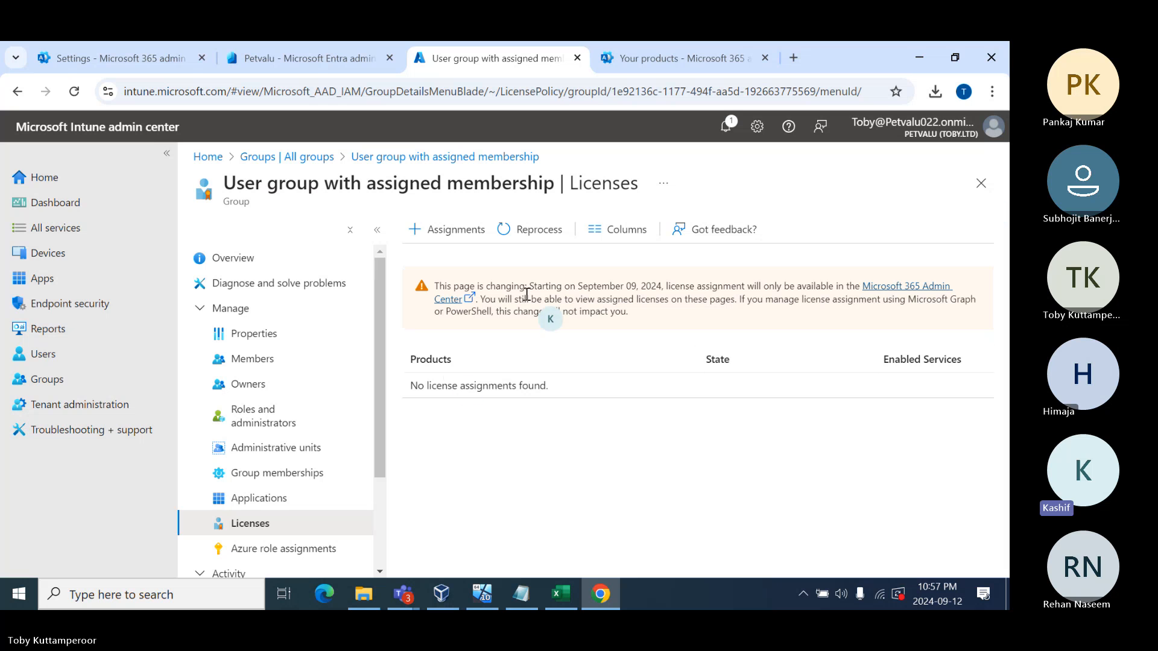
# Start another new security group from the groups list and name it "User group with dynamic membership rule".
pyautogui.click(67, 378)
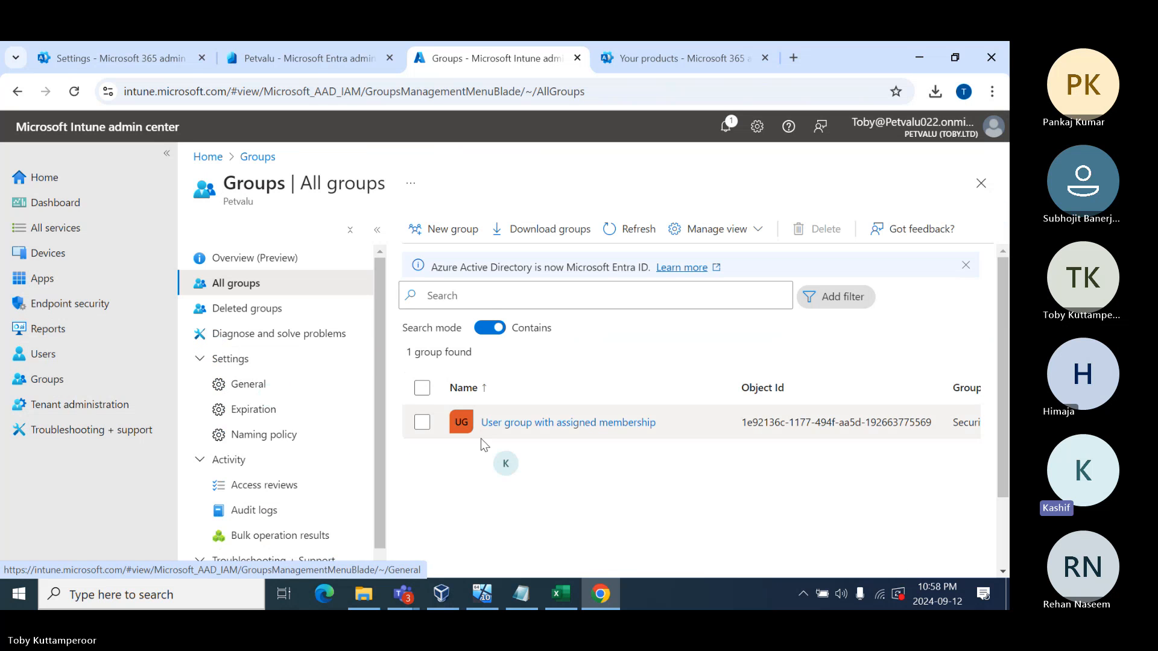
pyautogui.click(452, 230)
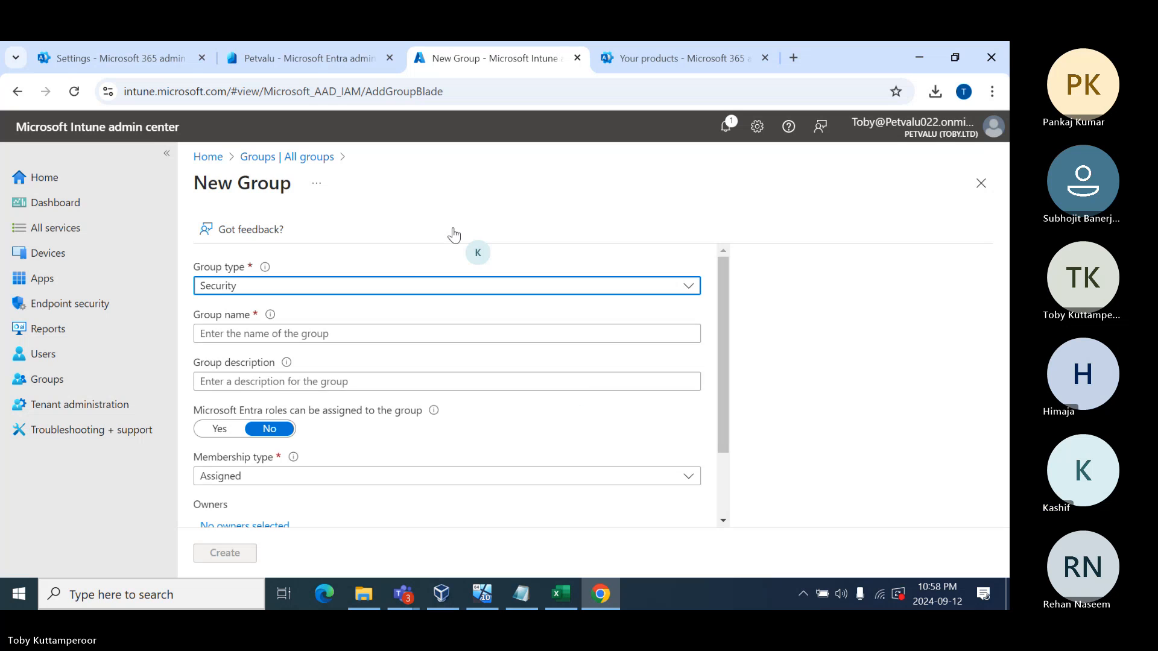
pyautogui.click(238, 332)
pyautogui.write('Us')
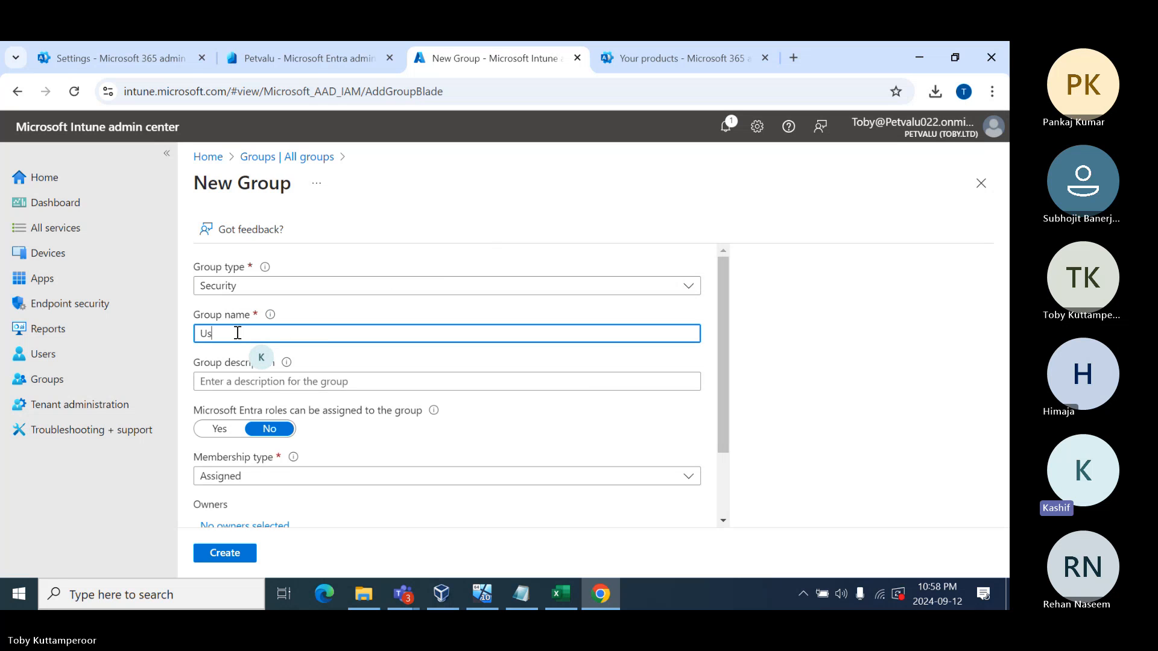
pyautogui.write('er group with dynamic ')
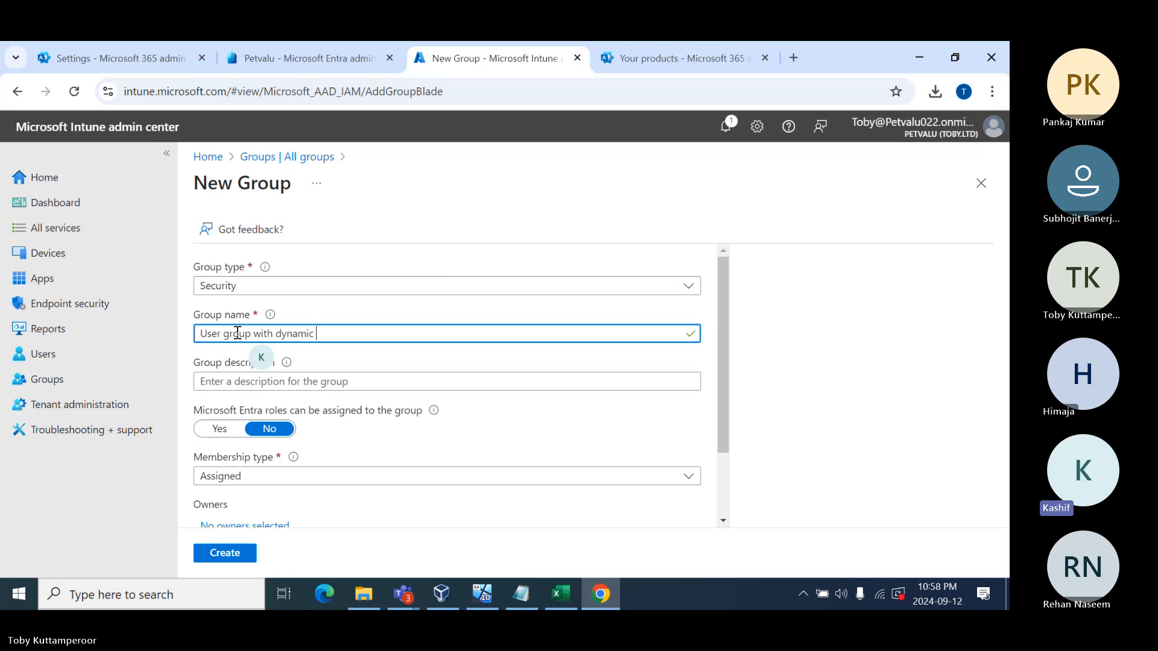
pyautogui.write('membership rule')
# Set the new group's membership type to Dynamic User.
pyautogui.scroll(-2, 259, 362)
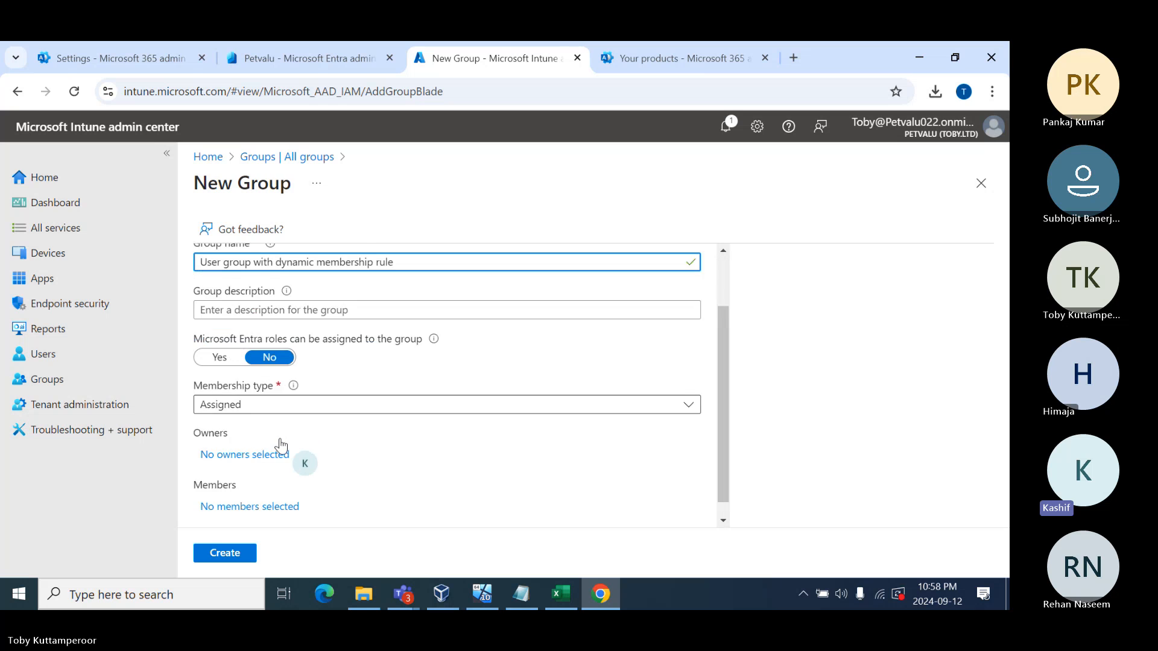
pyautogui.click(219, 388)
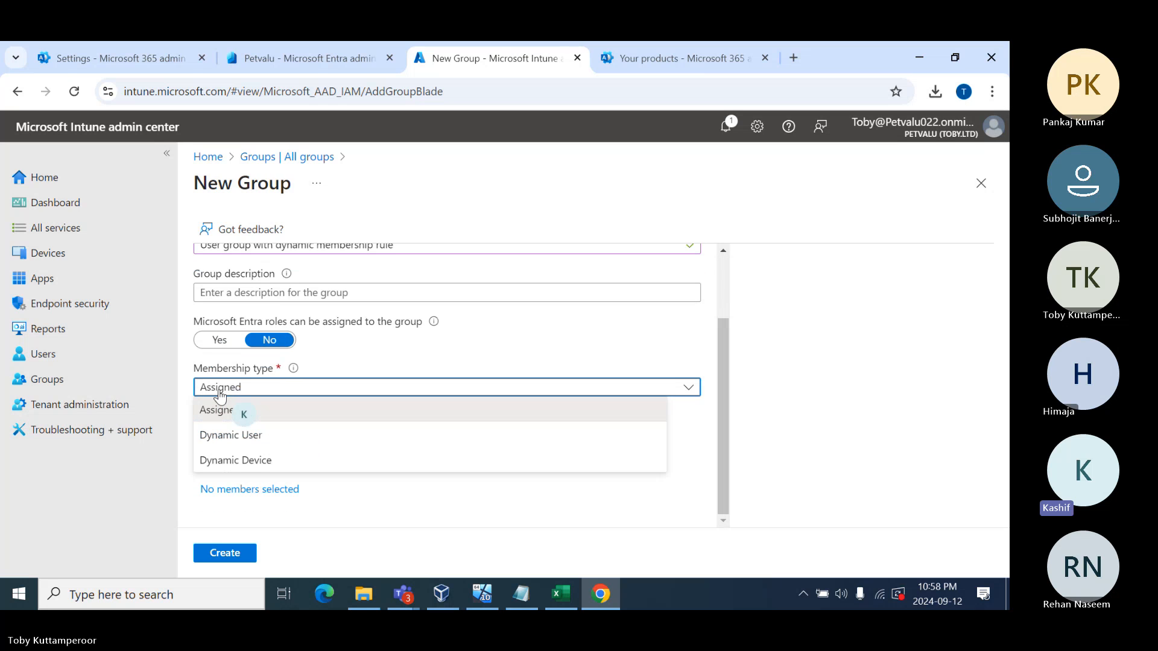
pyautogui.click(265, 435)
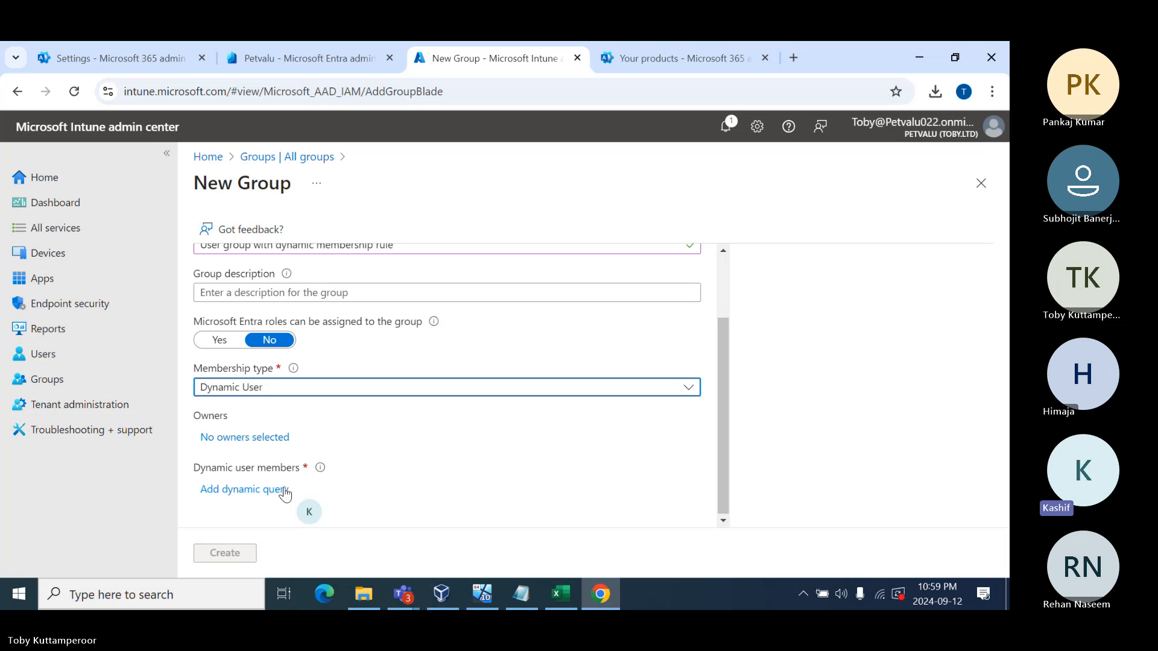
# Add a dynamic query to the group and choose usageLocation as the property of its first expression.
pyautogui.click(252, 491)
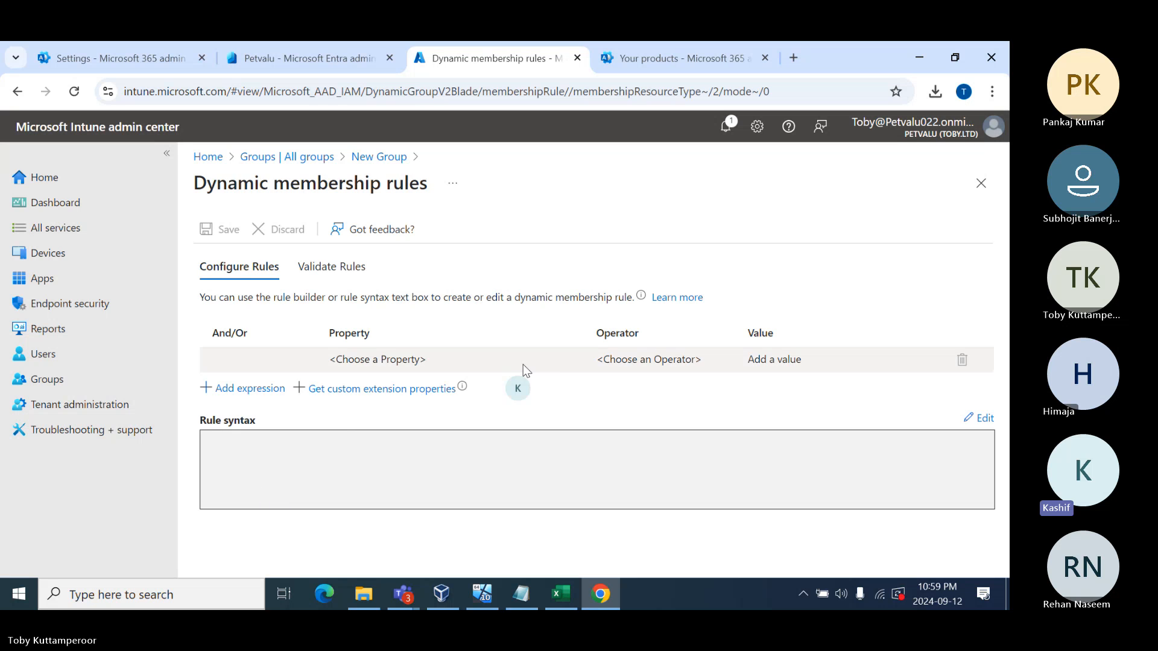
pyautogui.moveTo(572, 363)
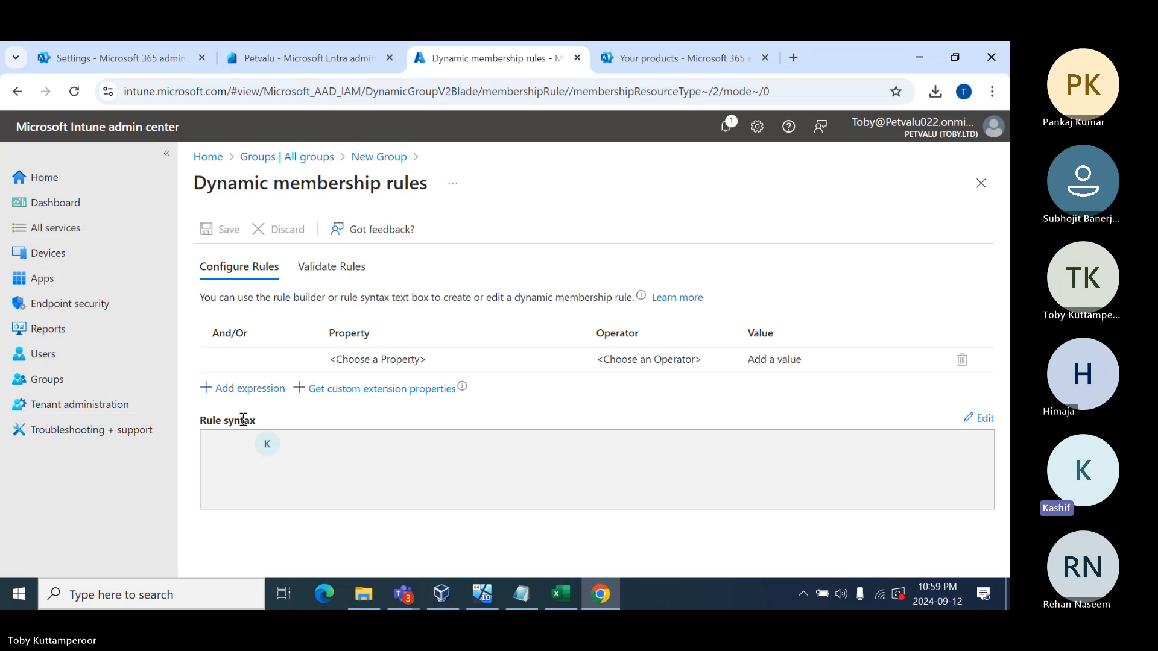
pyautogui.moveTo(509, 362)
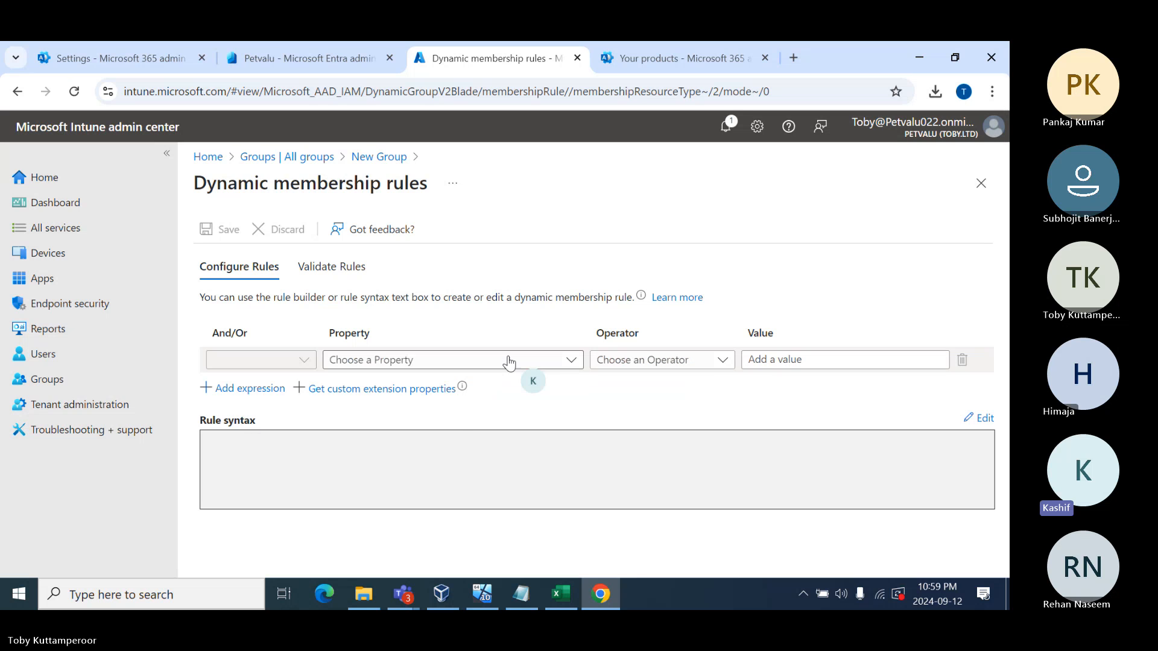
pyautogui.click(571, 362)
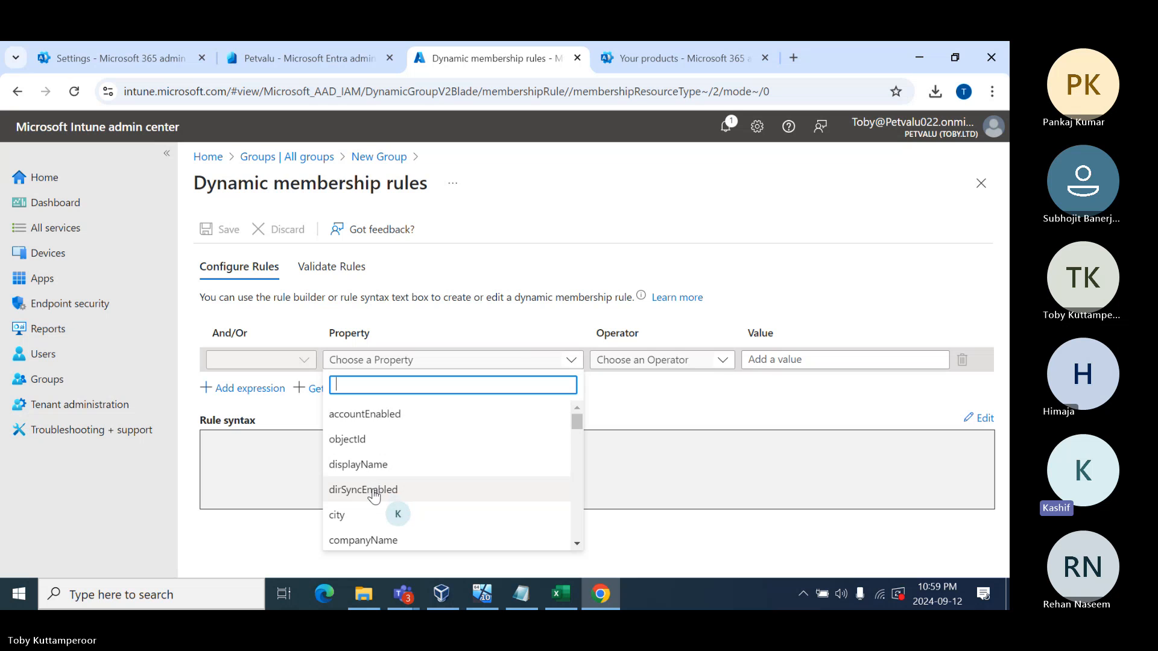
pyautogui.scroll(-1, 373, 488)
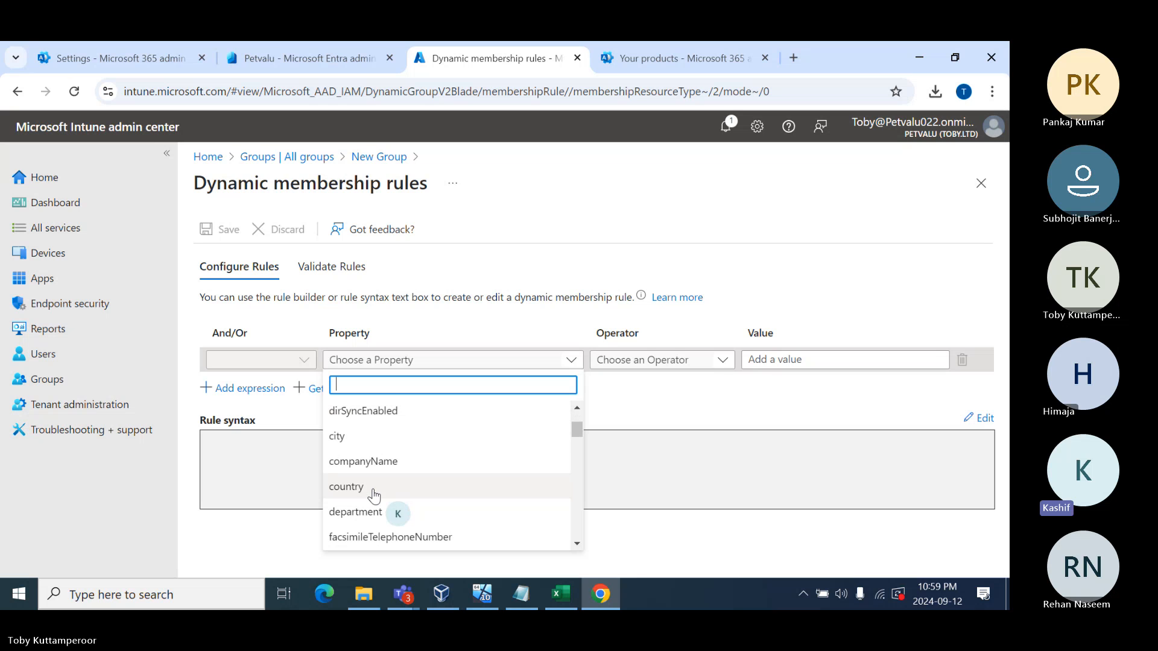
pyautogui.write('usag')
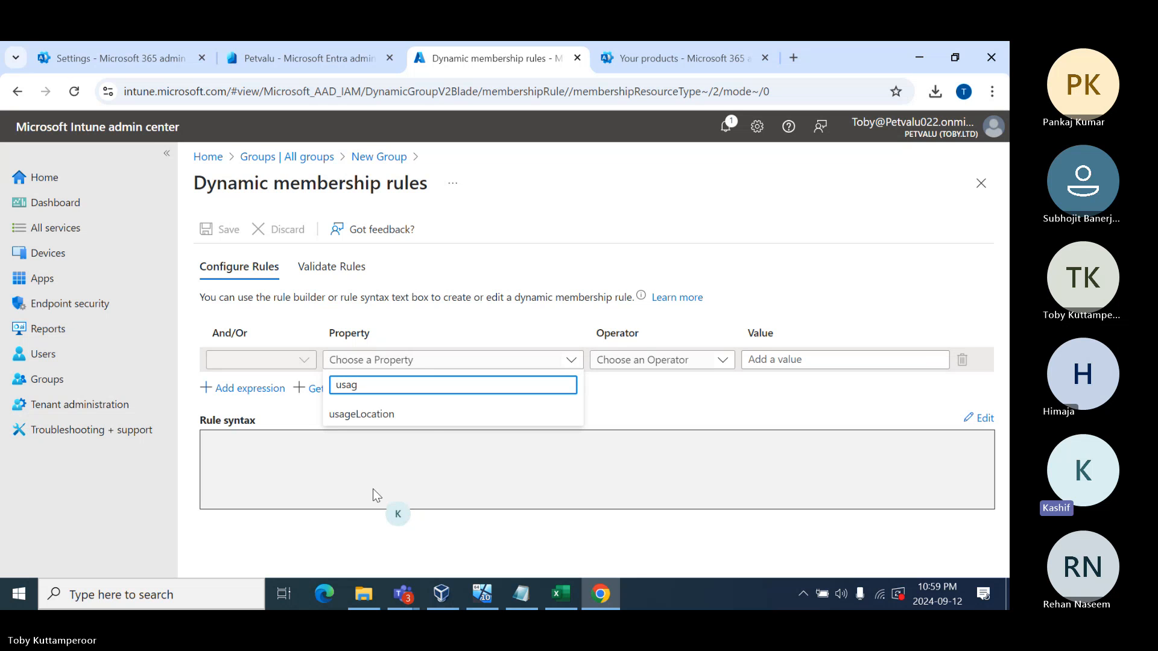
pyautogui.click(391, 414)
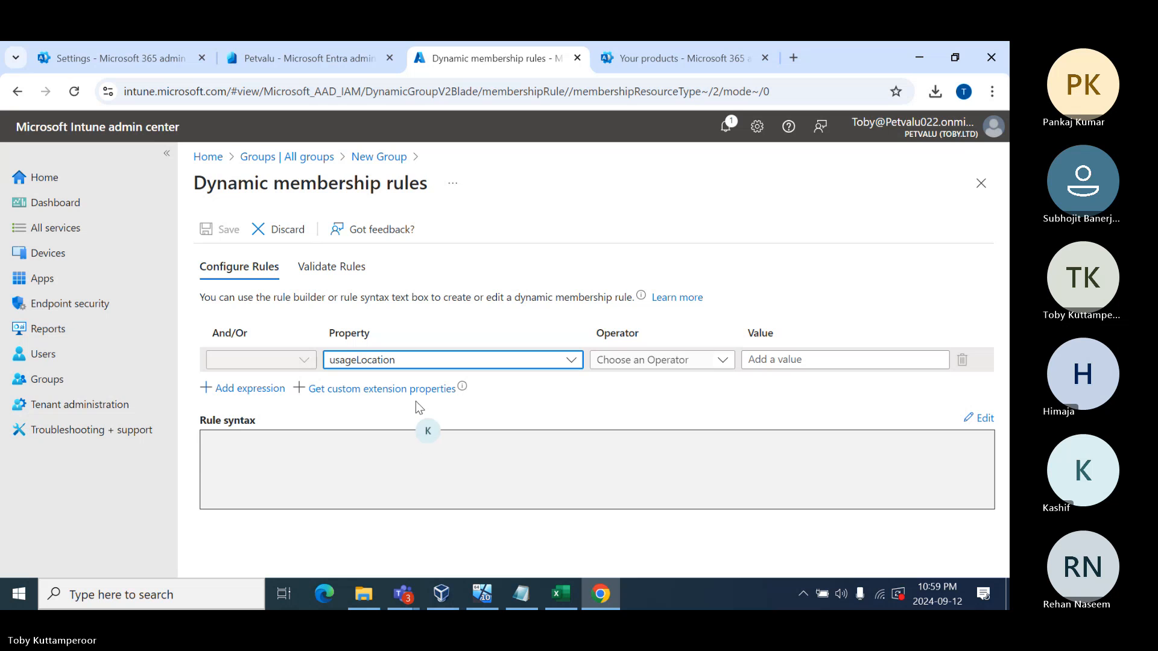
# Complete the usageLocation expression with the operator Equals and the value Canada.
pyautogui.click(702, 362)
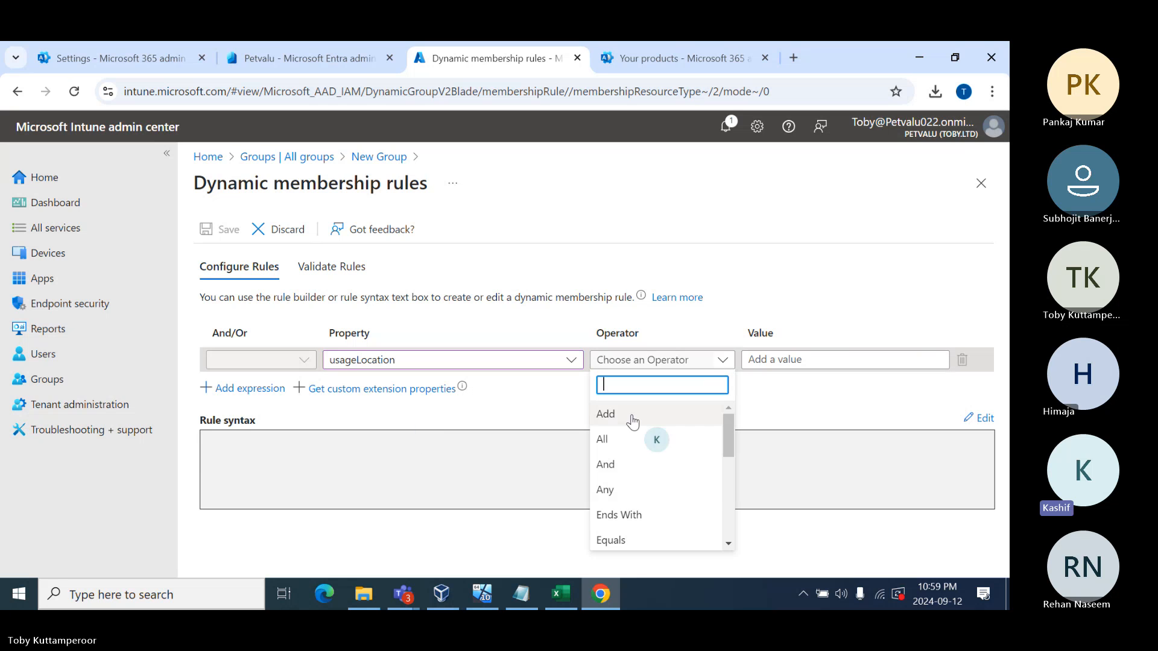
pyautogui.click(608, 540)
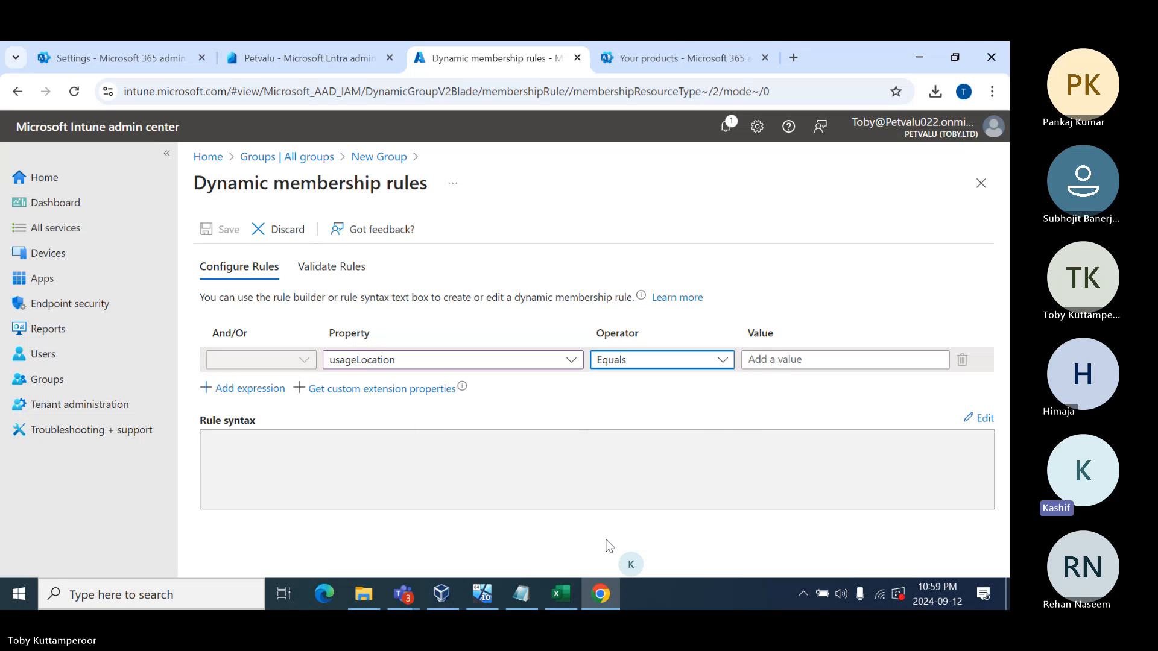
pyautogui.click(774, 358)
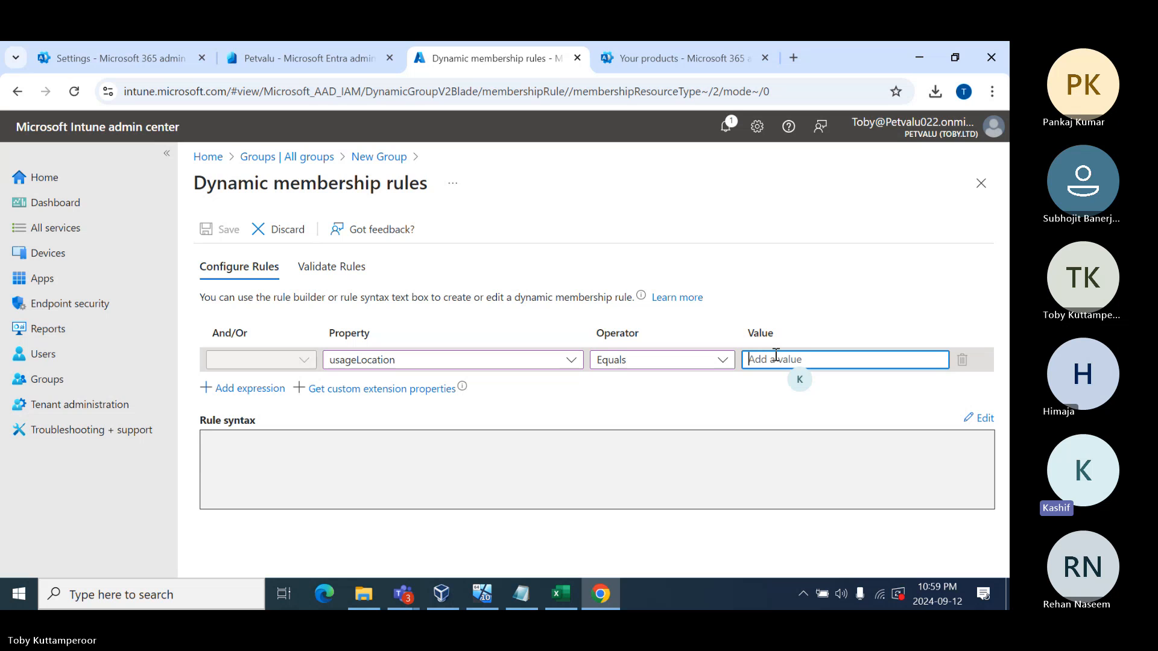
pyautogui.write('Cana')
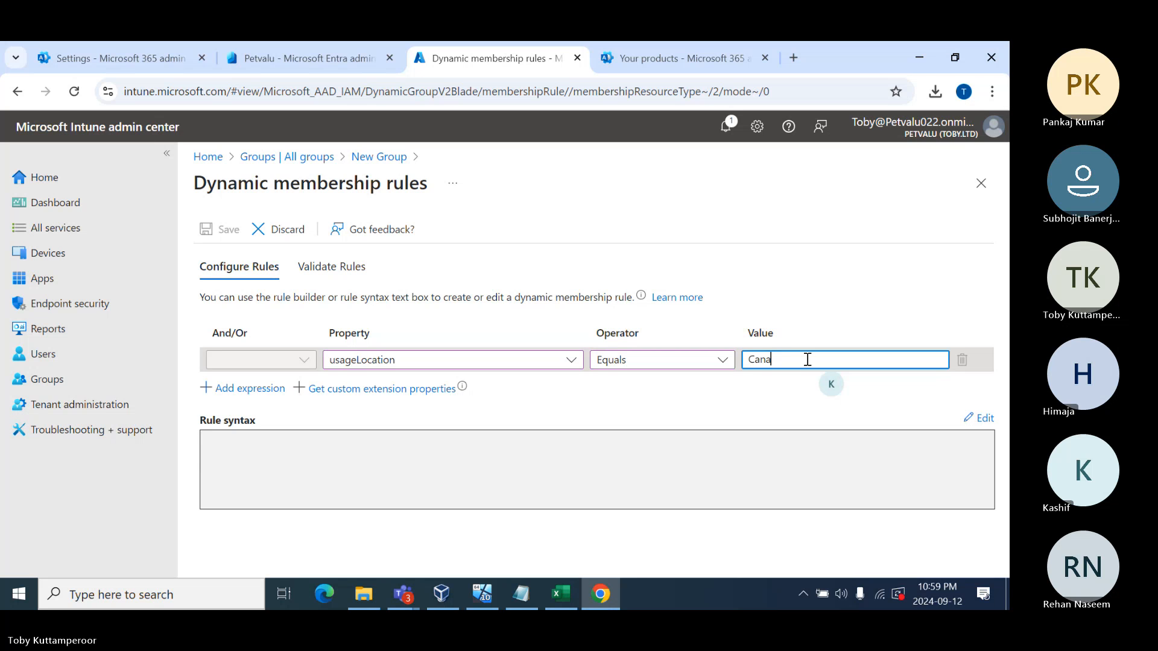
pyautogui.write('da')
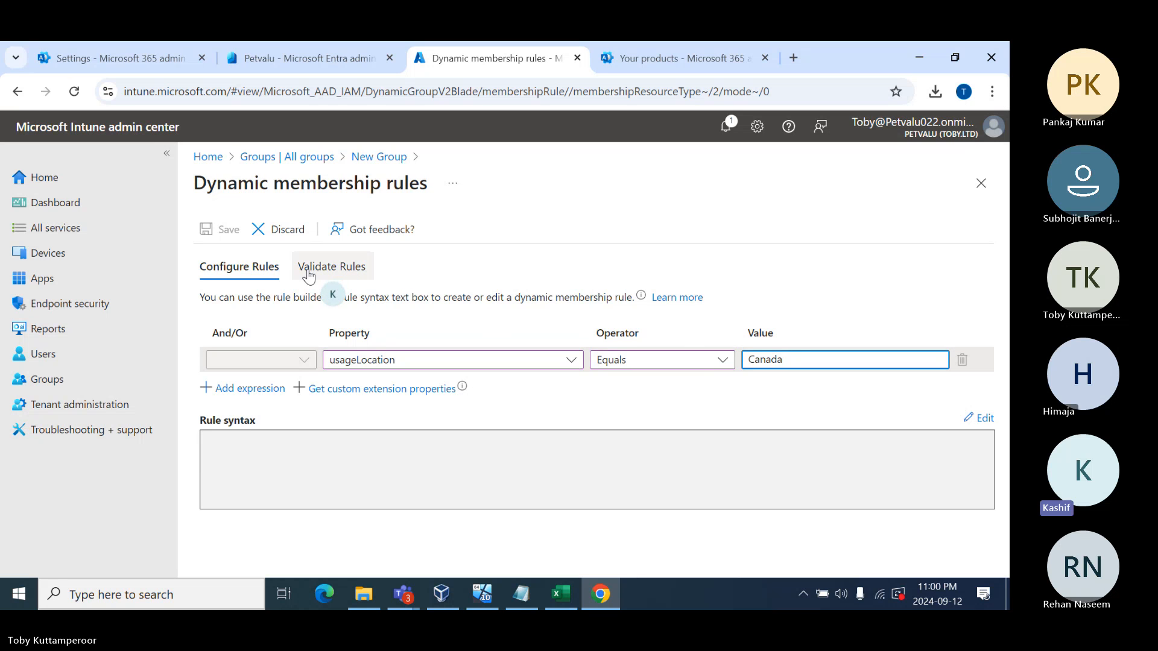
# Validate the membership rule against three consecutive users from further down the users list.
pyautogui.click(364, 273)
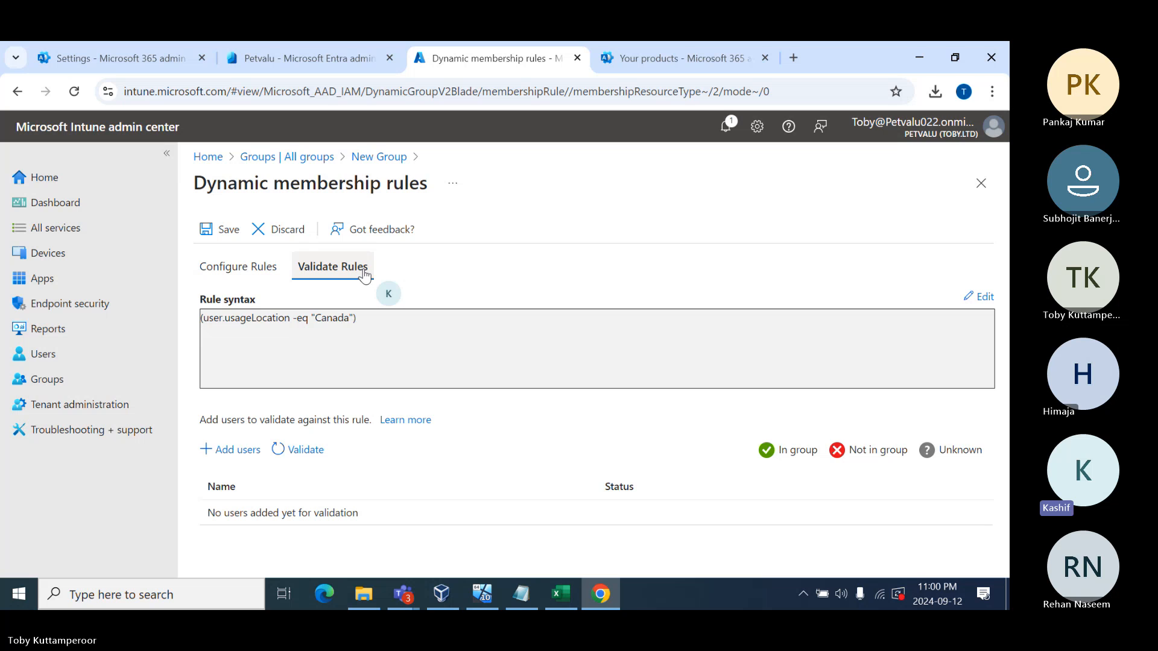
pyautogui.click(246, 452)
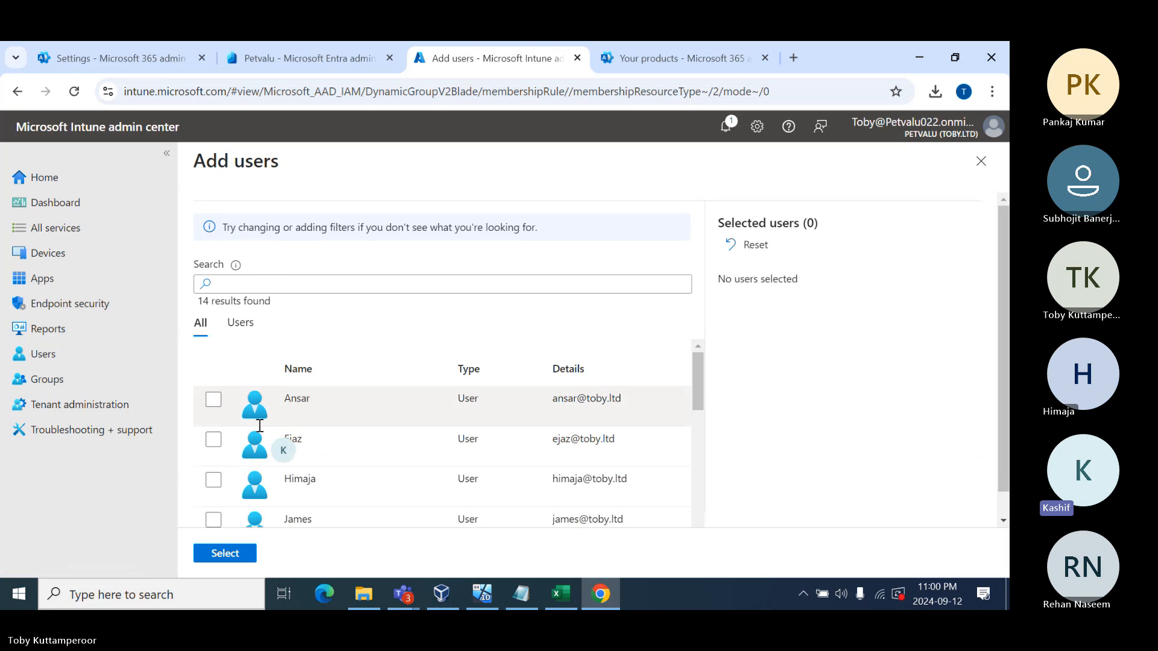
pyautogui.scroll(-5, 257, 445)
pyautogui.scroll(-2, 257, 445)
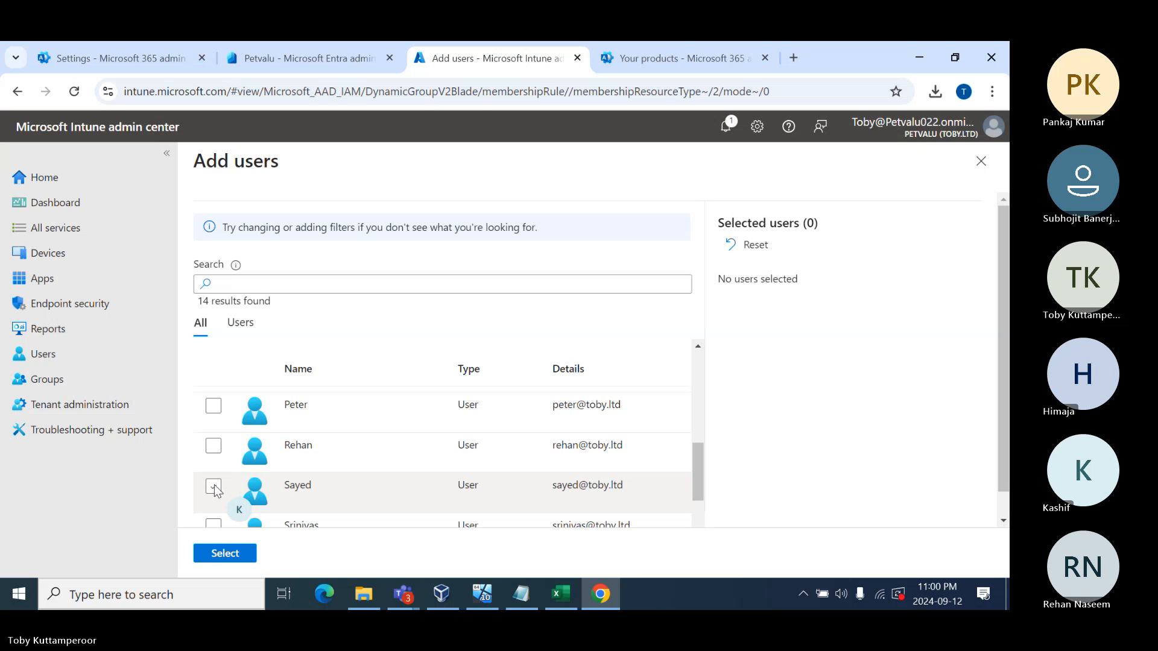
pyautogui.click(214, 487)
pyautogui.click(214, 446)
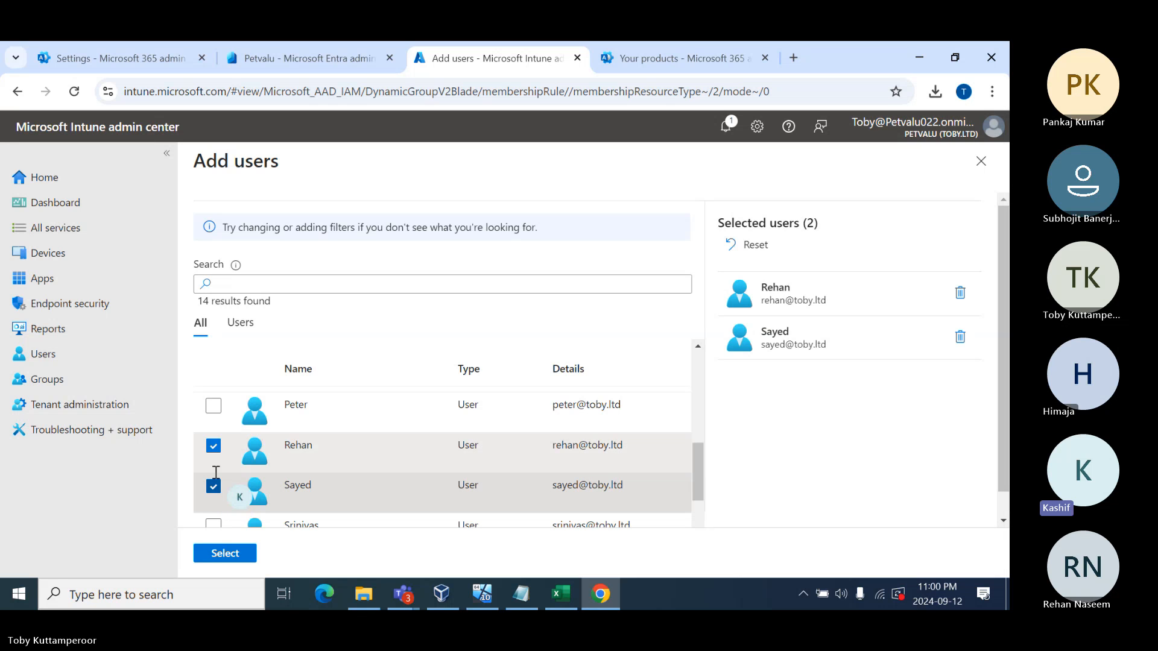
pyautogui.click(214, 406)
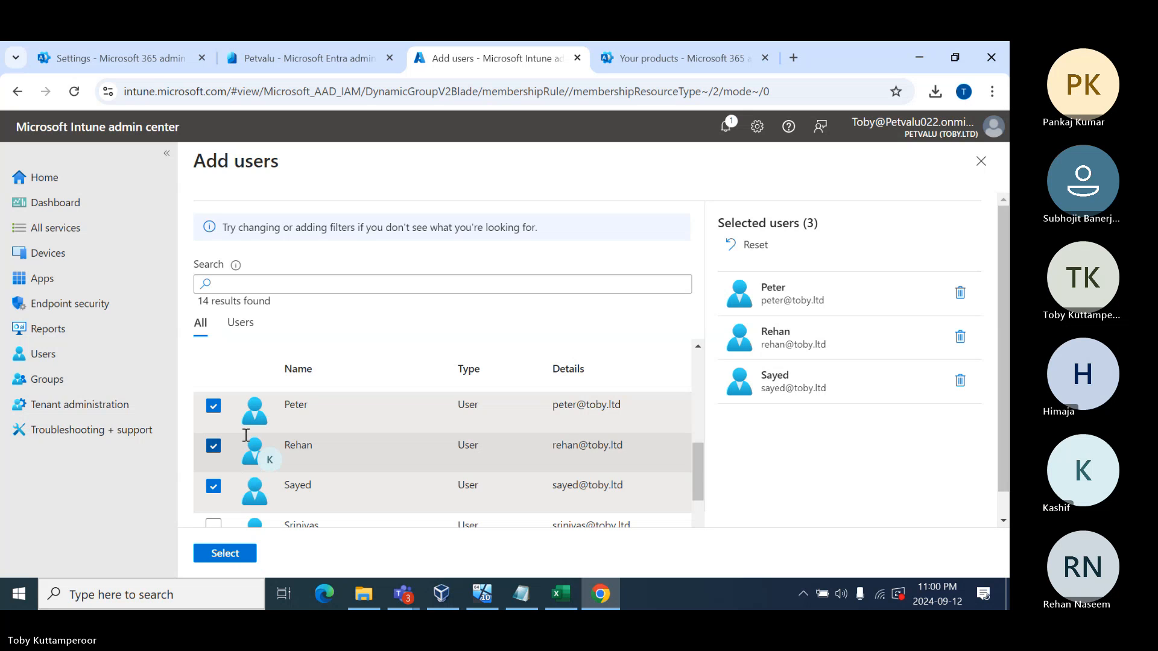
pyautogui.click(223, 554)
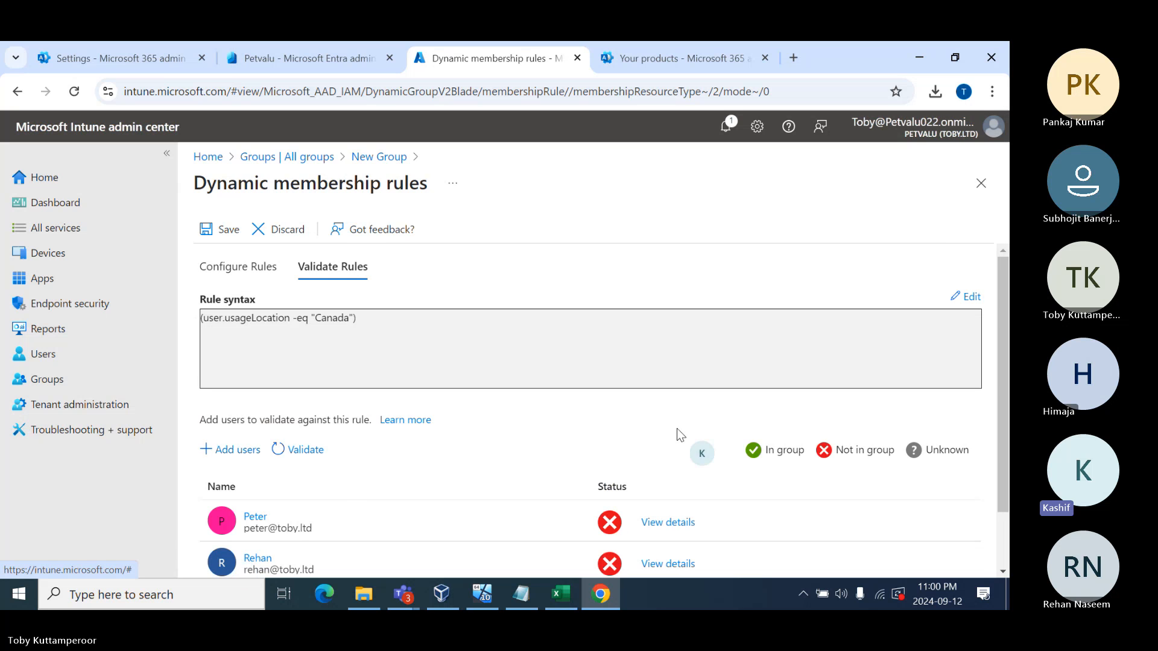
# Check the verification details of each of the three validated users against the usageLocation rule.
pyautogui.scroll(-1, 700, 419)
pyautogui.scroll(-1, 701, 415)
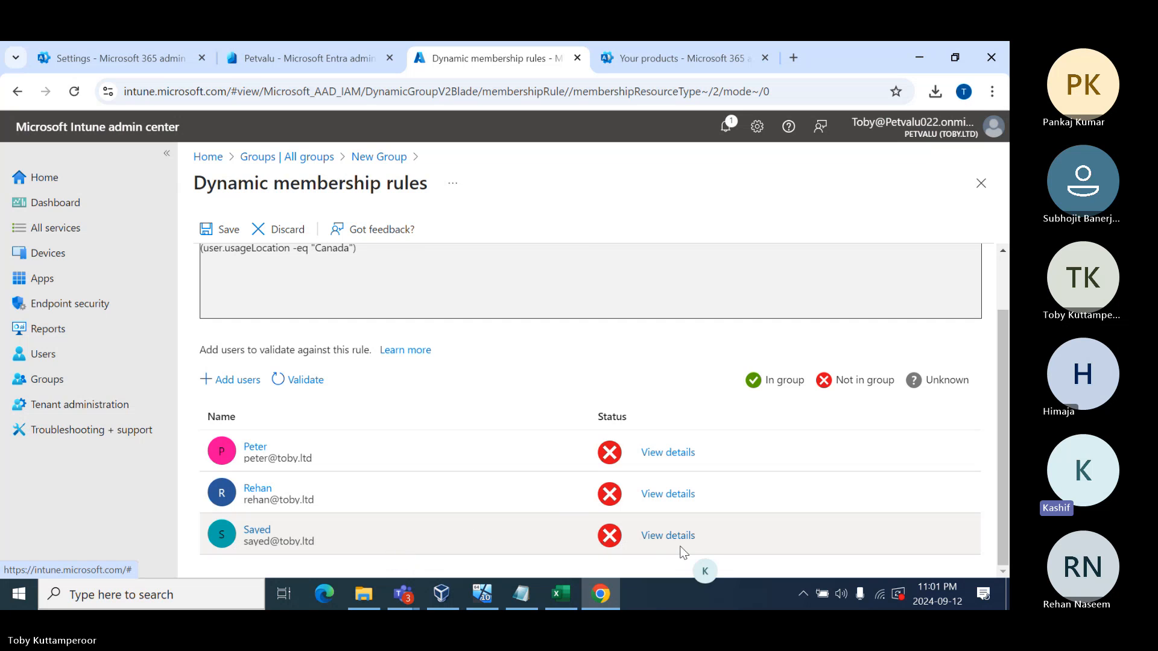
pyautogui.click(662, 536)
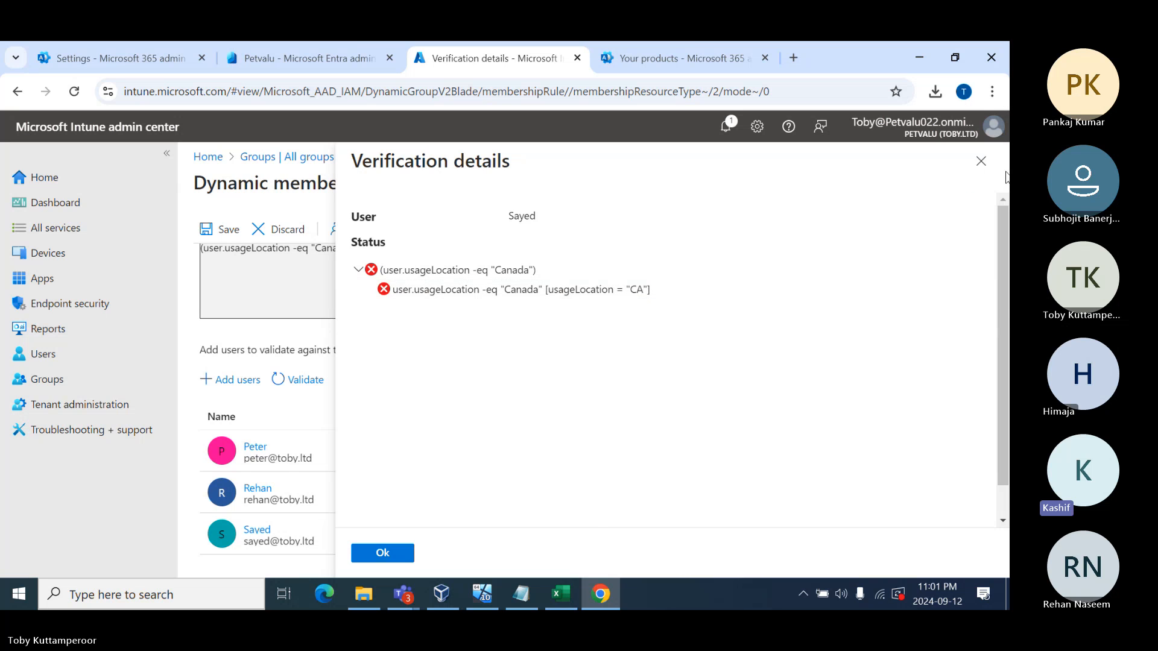
pyautogui.click(981, 162)
pyautogui.click(664, 495)
pyautogui.click(981, 161)
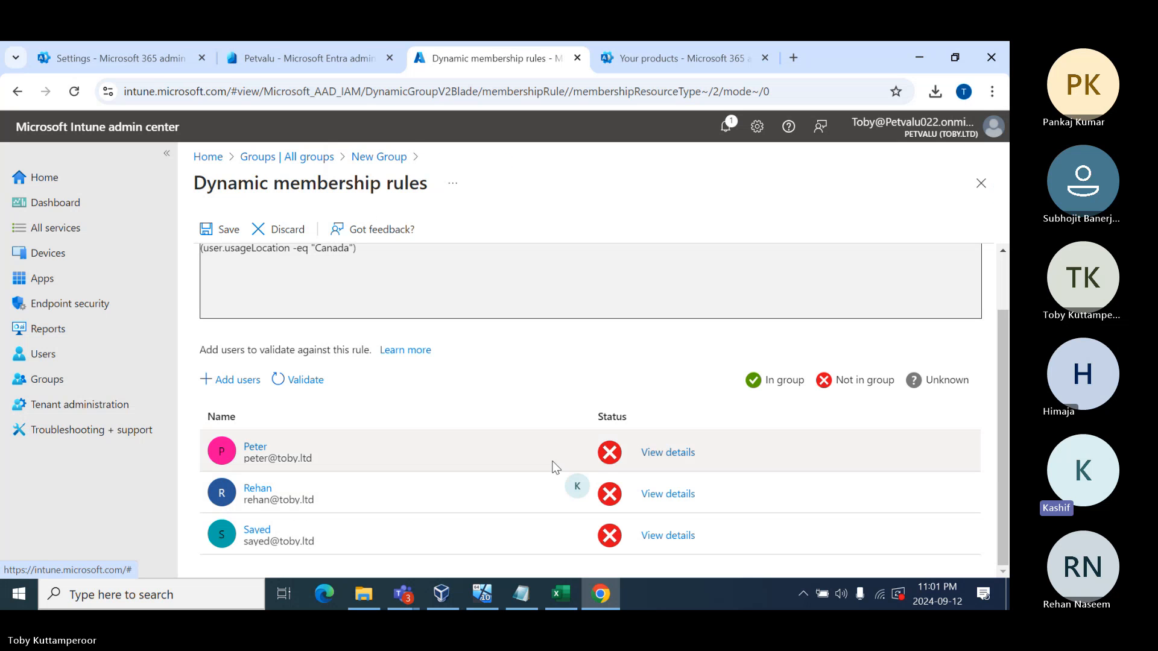
pyautogui.click(663, 452)
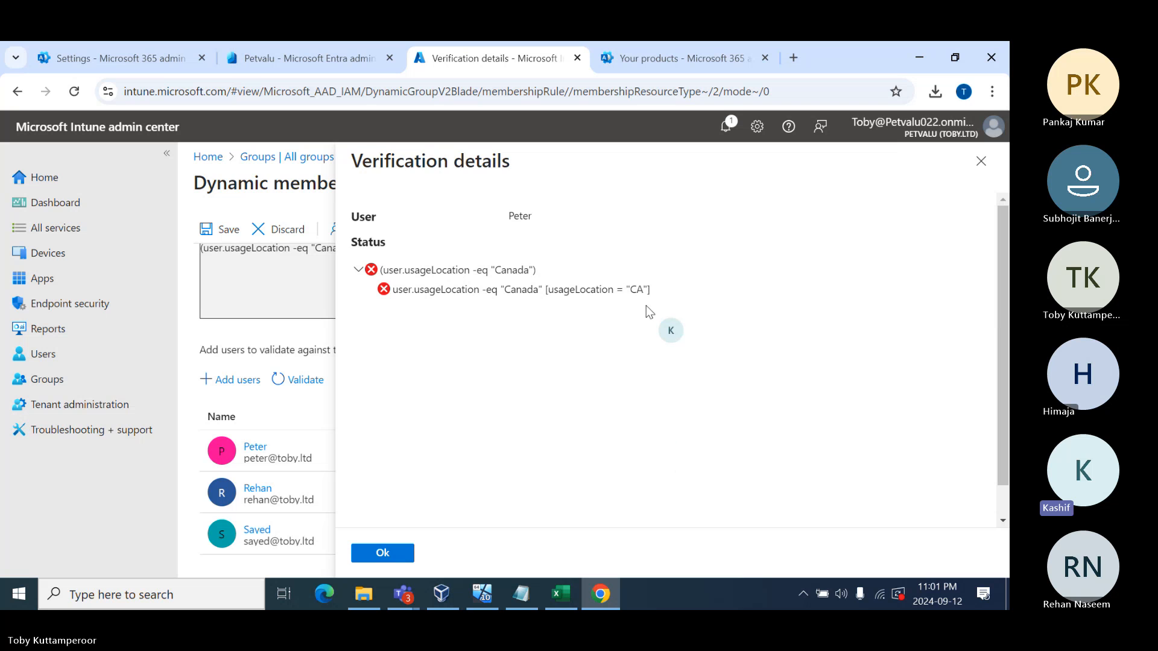
pyautogui.click(981, 162)
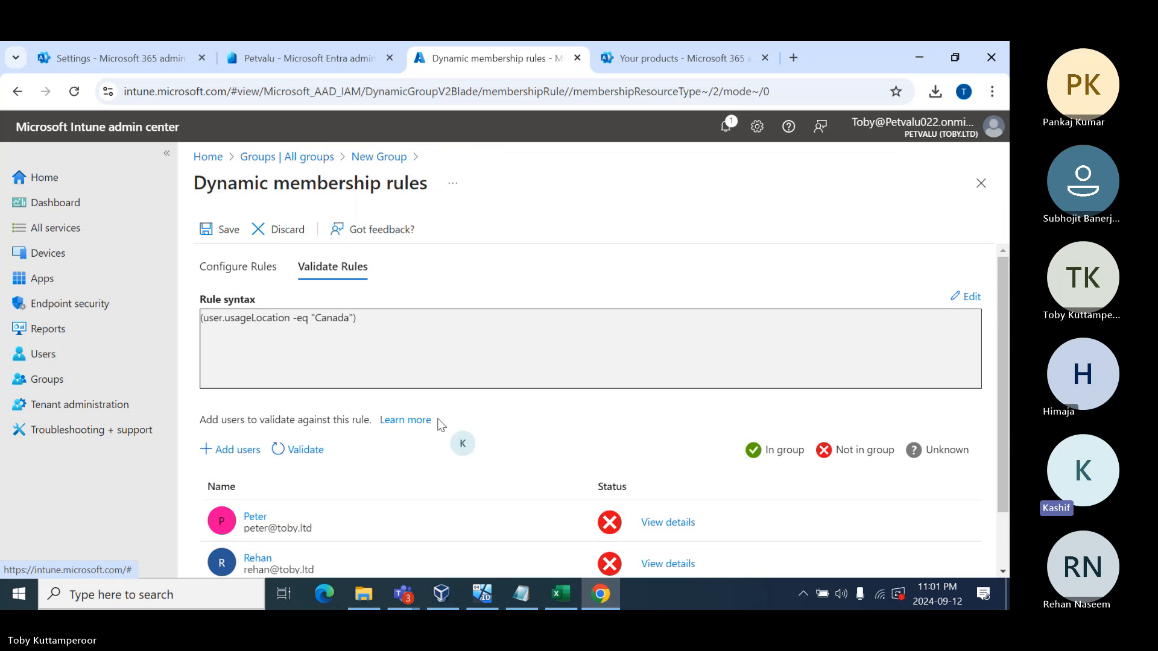
# Change the usageLocation expression's value to CA in the rule configuration and save the dynamic membership rule.
pyautogui.click(238, 270)
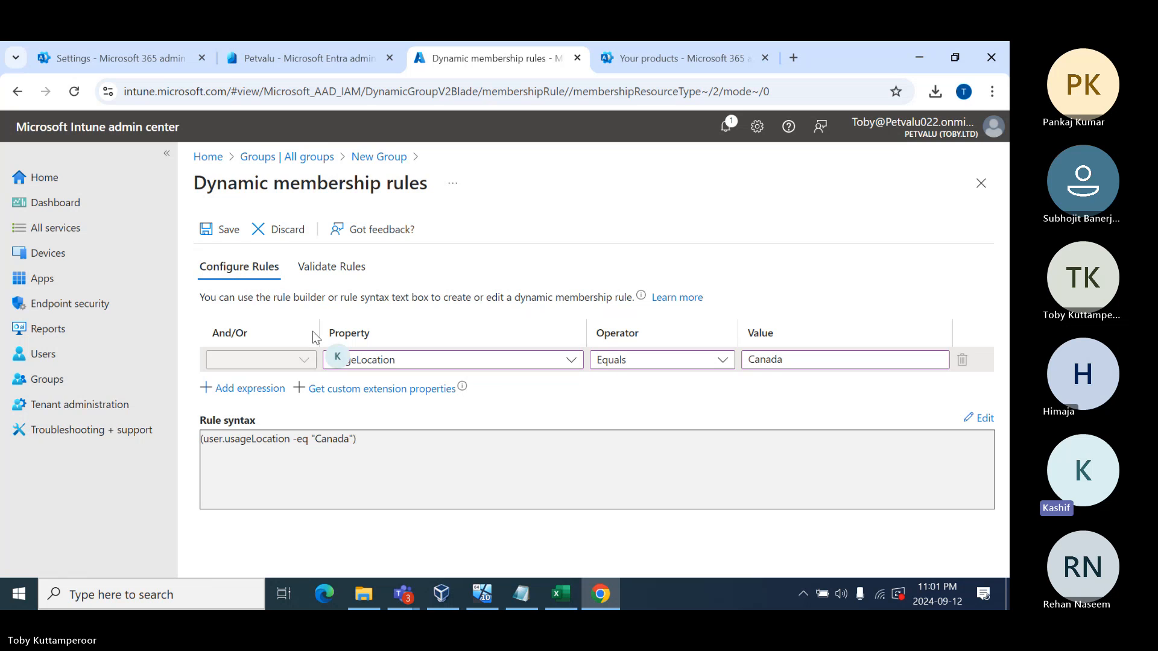
pyautogui.click(808, 362)
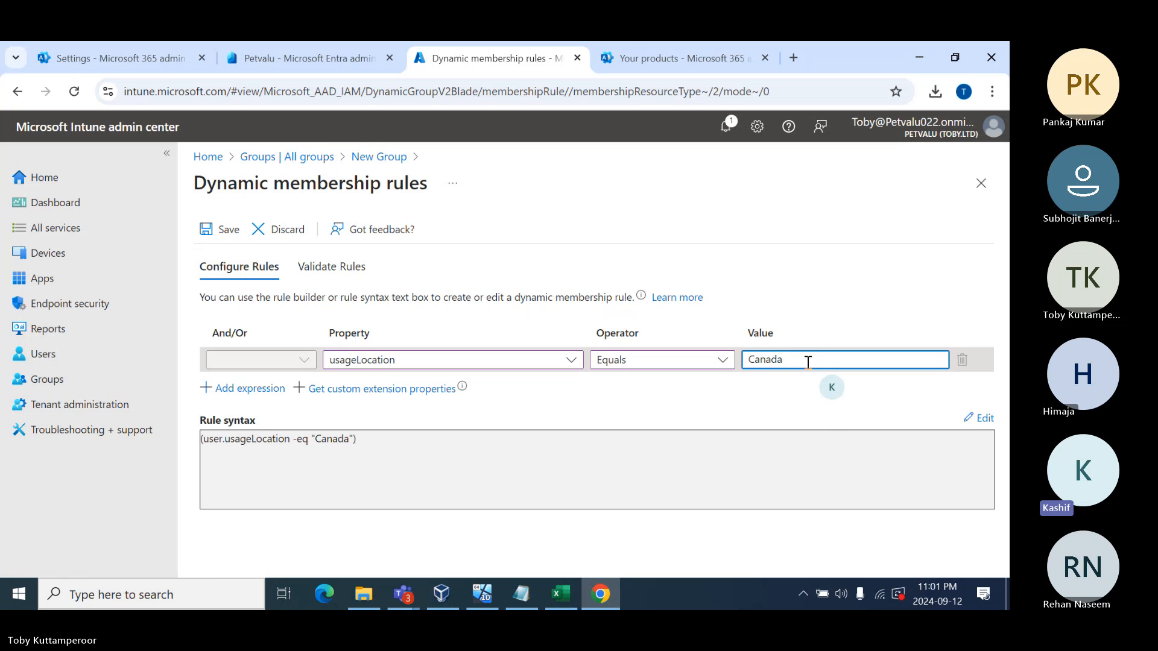
pyautogui.press('BackSpace')
pyautogui.press('BackSpace')
pyautogui.press('BackSpace')
pyautogui.press('BackSpace')
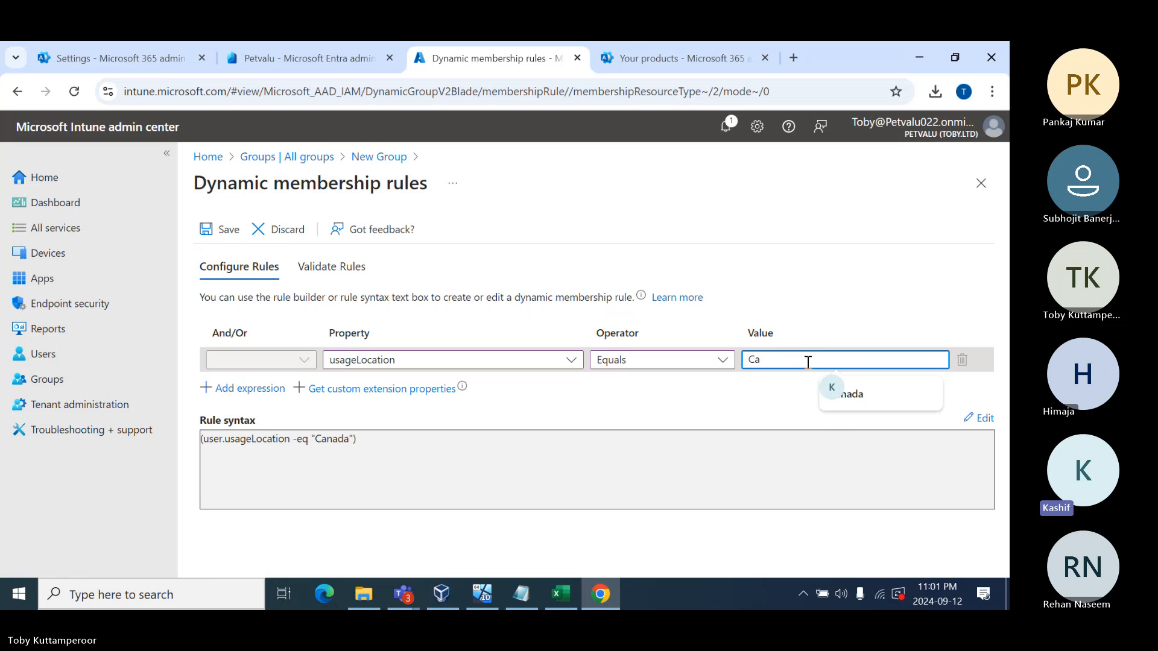
pyautogui.press('BackSpace')
pyautogui.write('A')
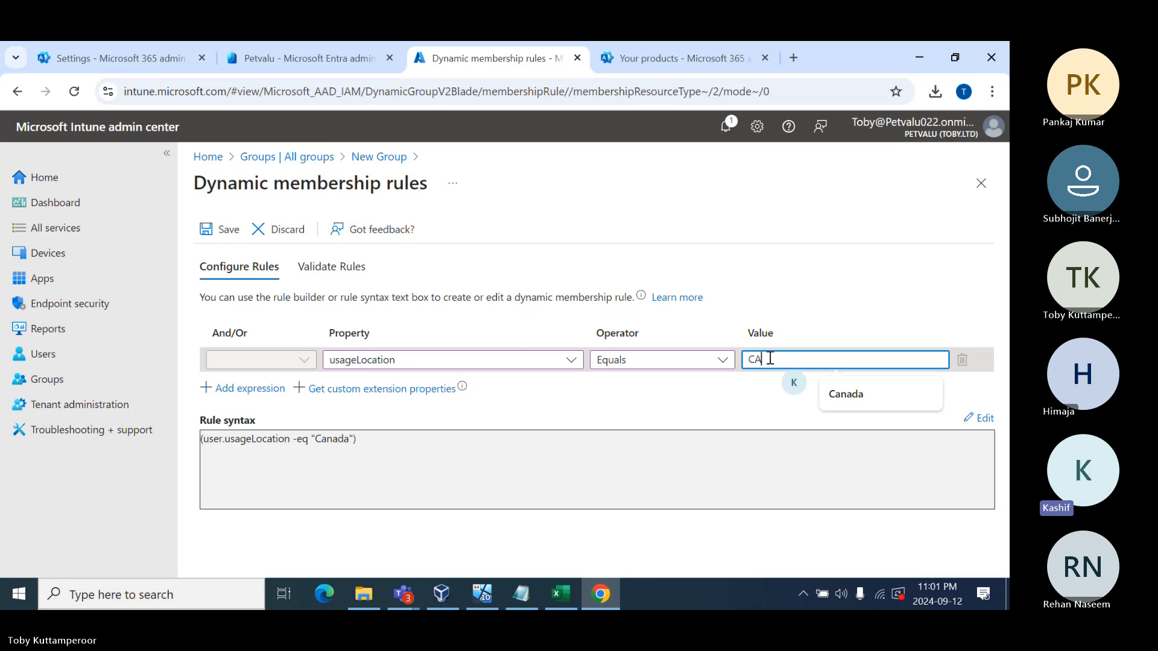
pyautogui.click(226, 231)
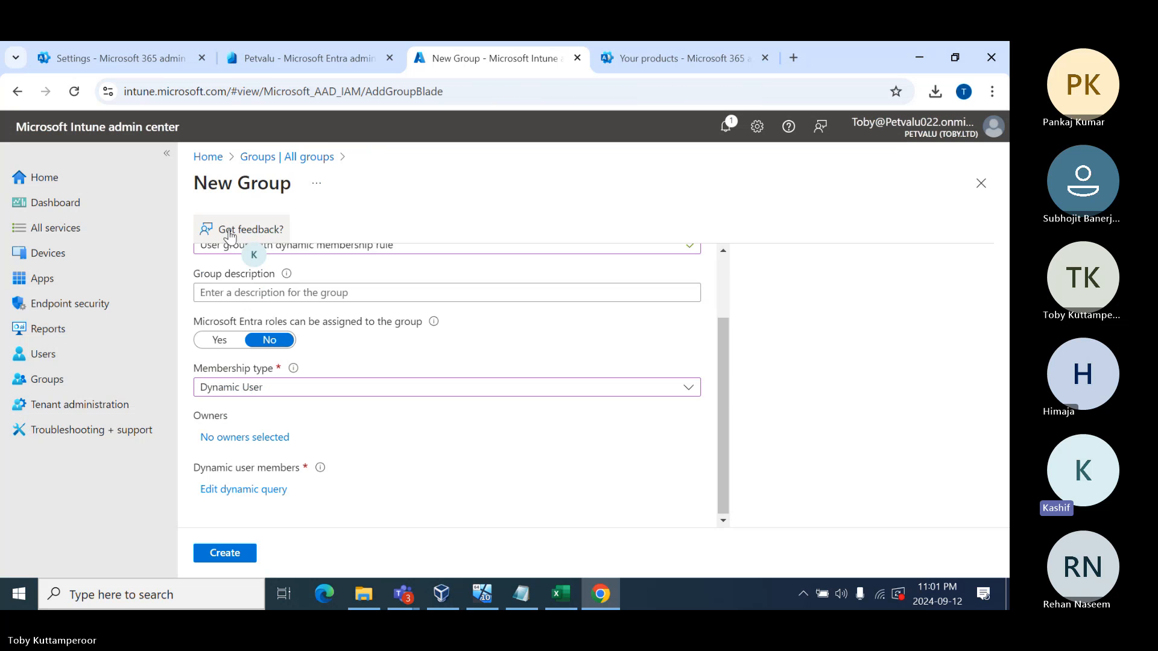
# Create the group with the dynamic membership rule and refresh the list of all groups.
pyautogui.click(226, 554)
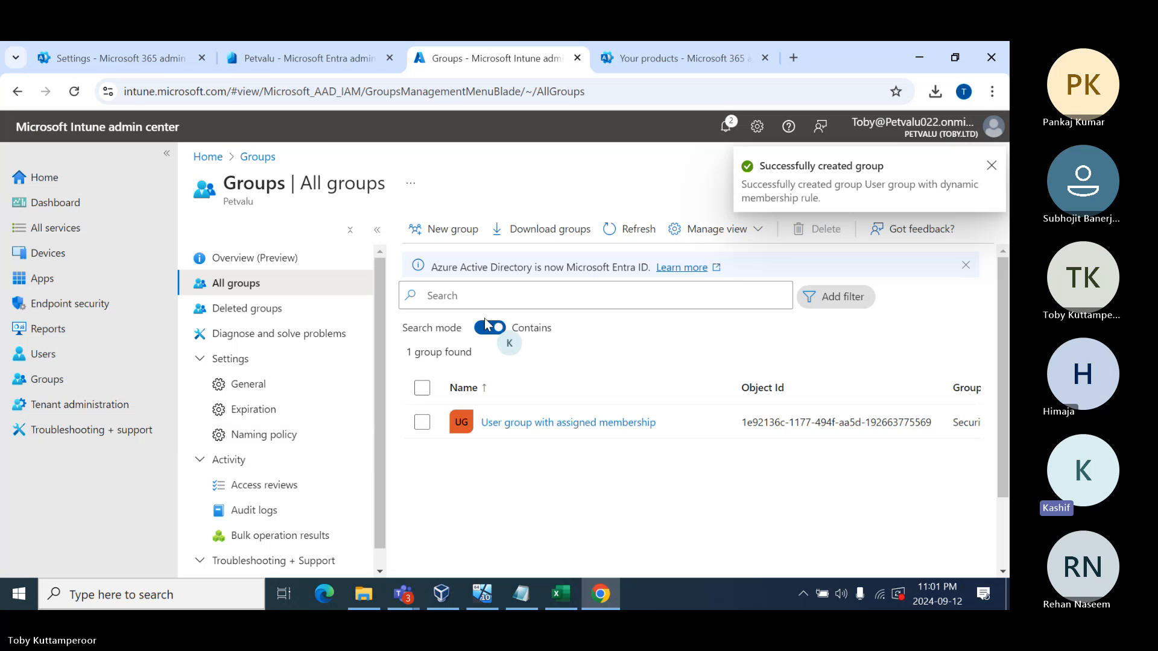
pyautogui.click(615, 235)
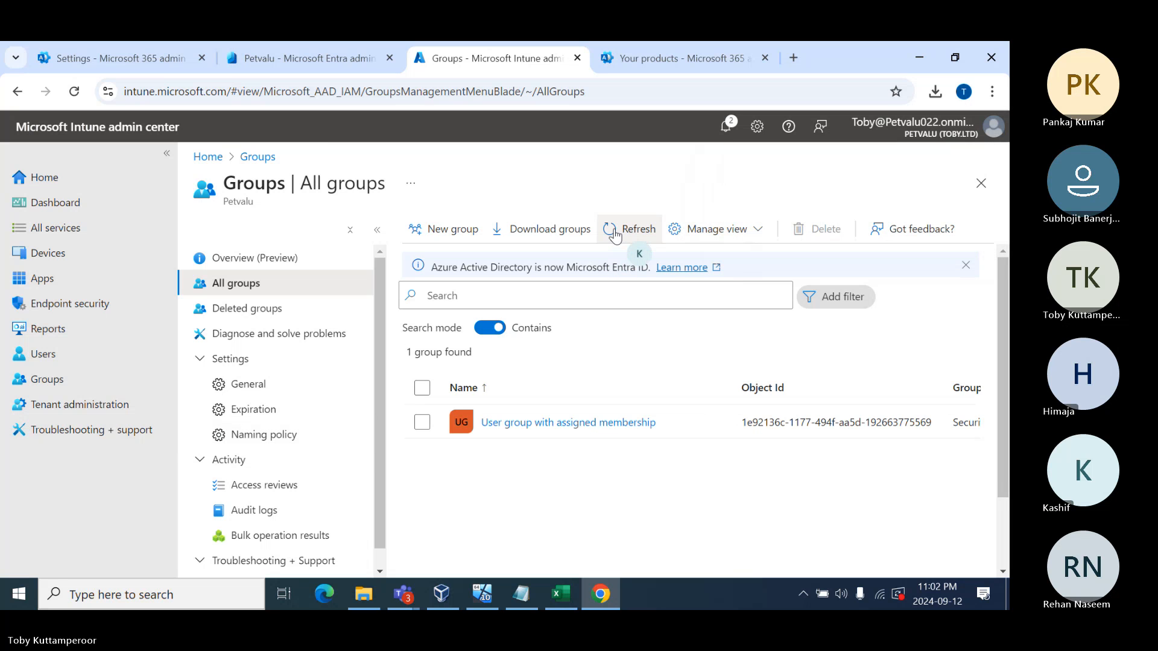
pyautogui.click(615, 235)
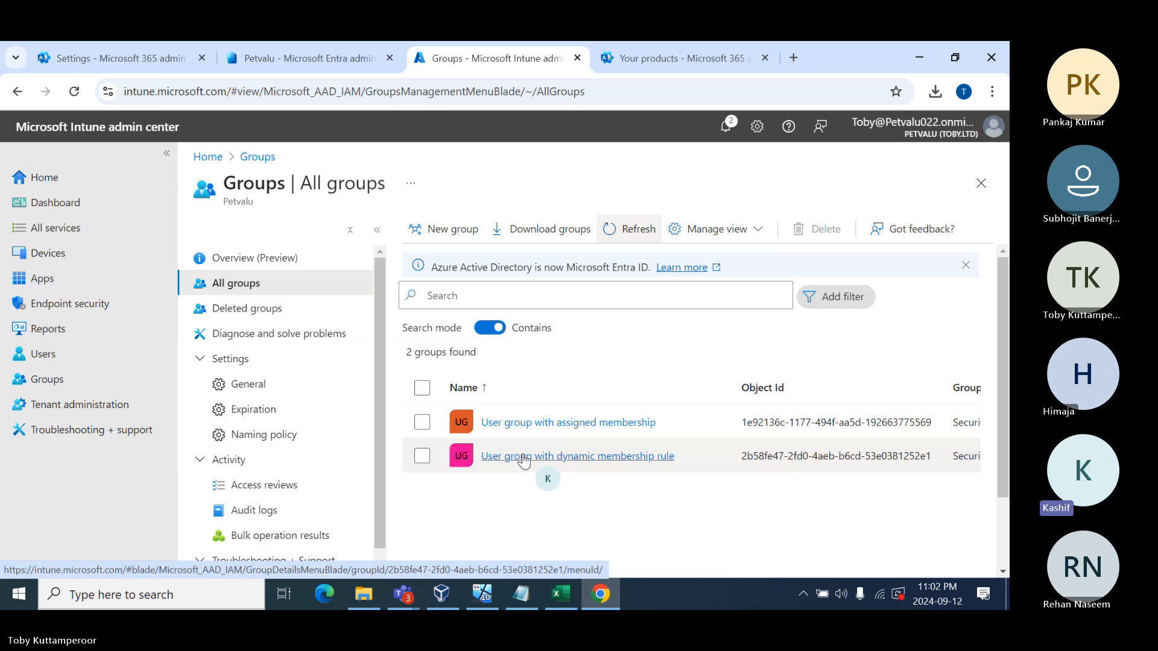
# Open the group User group with dynamic membership rule and examine its overview, user count and list of direct members.
pyautogui.click(590, 458)
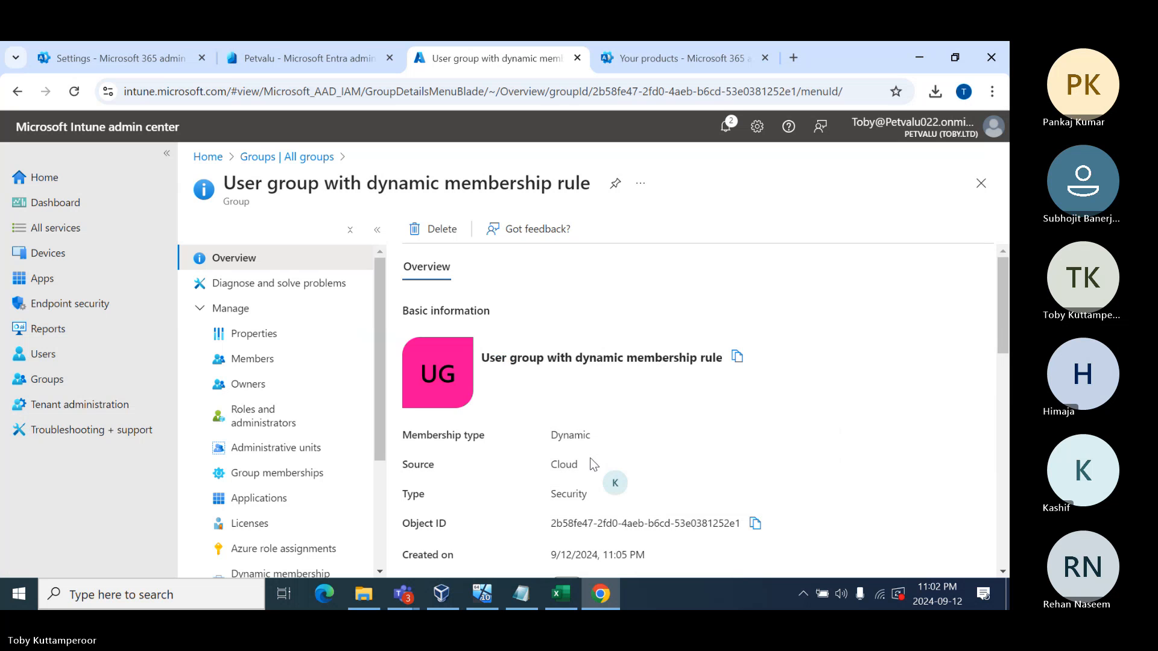
pyautogui.scroll(-6, 590, 457)
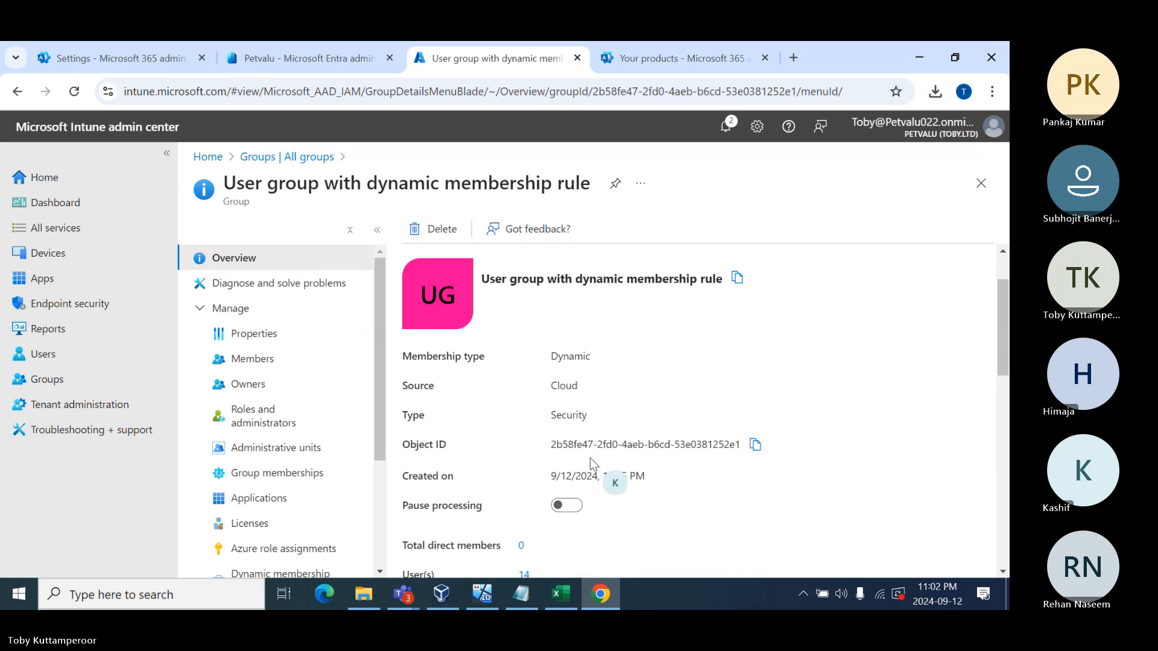
pyautogui.scroll(-1, 591, 463)
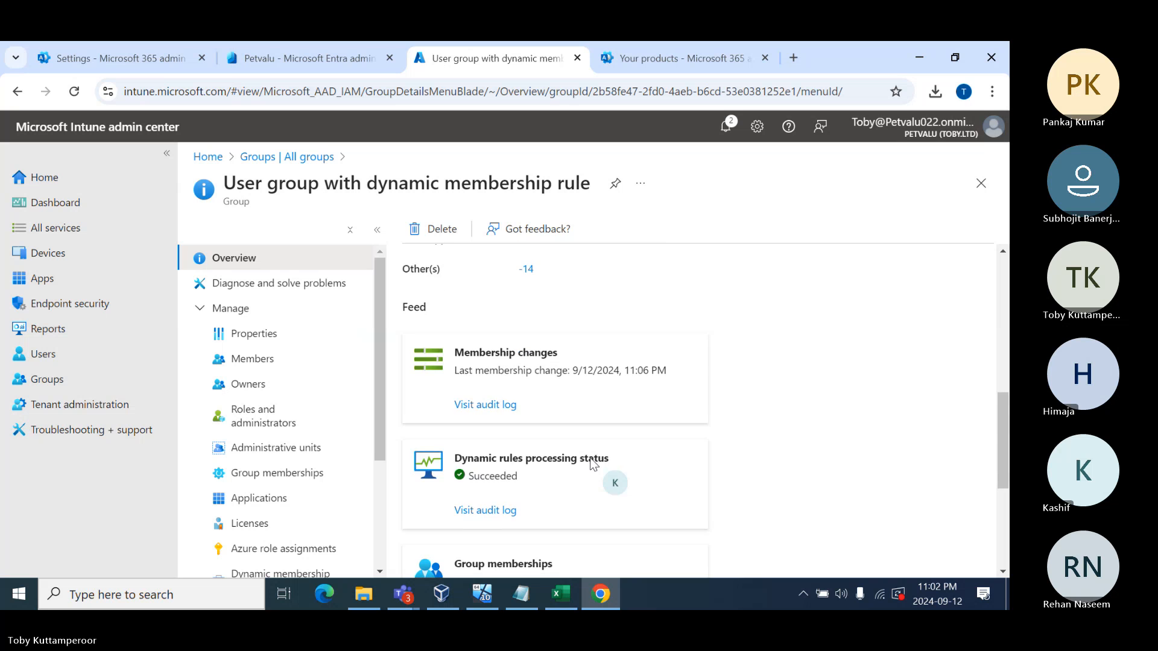
pyautogui.scroll(4, 562, 432)
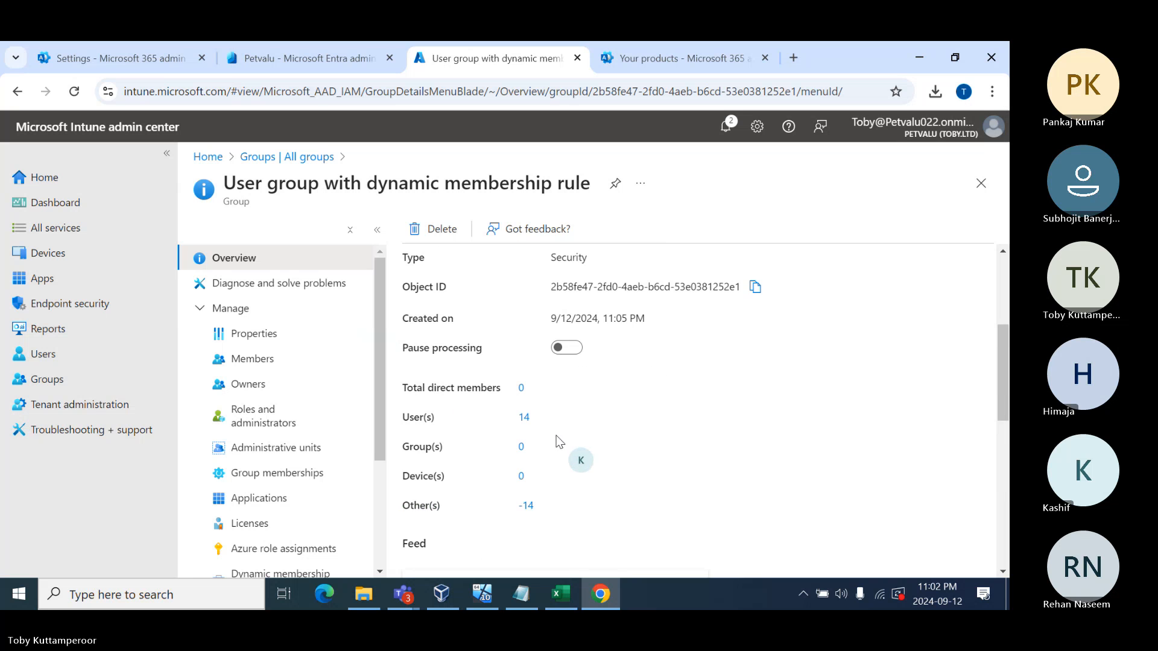
pyautogui.moveTo(403, 416); pyautogui.dragTo(536, 420)
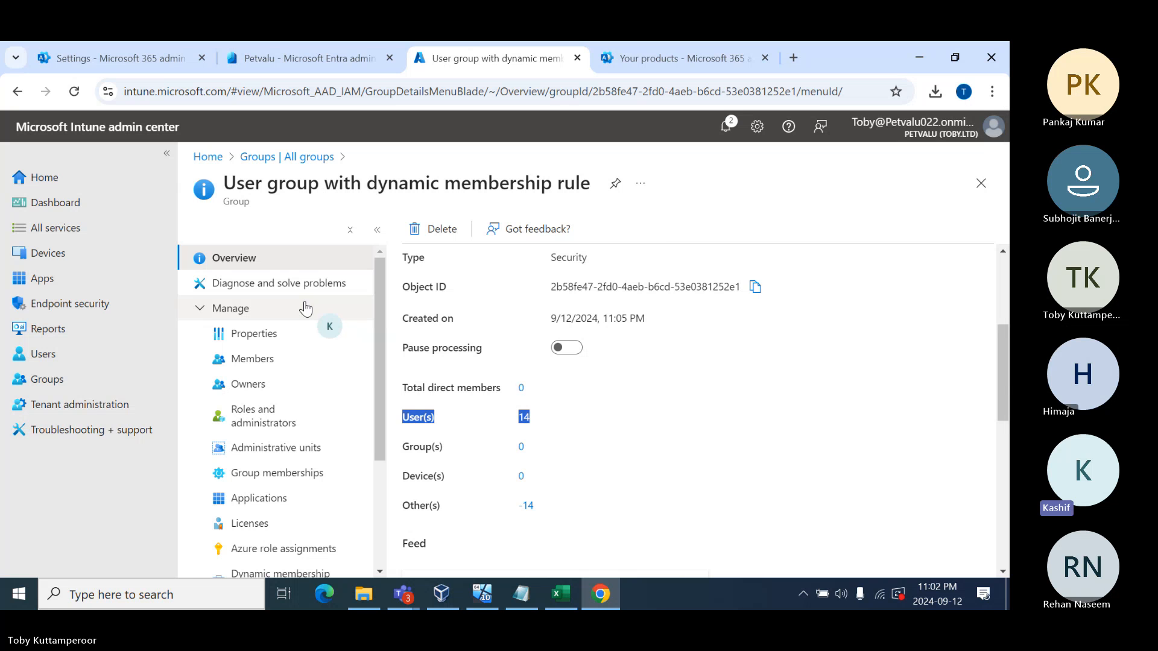
pyautogui.click(253, 362)
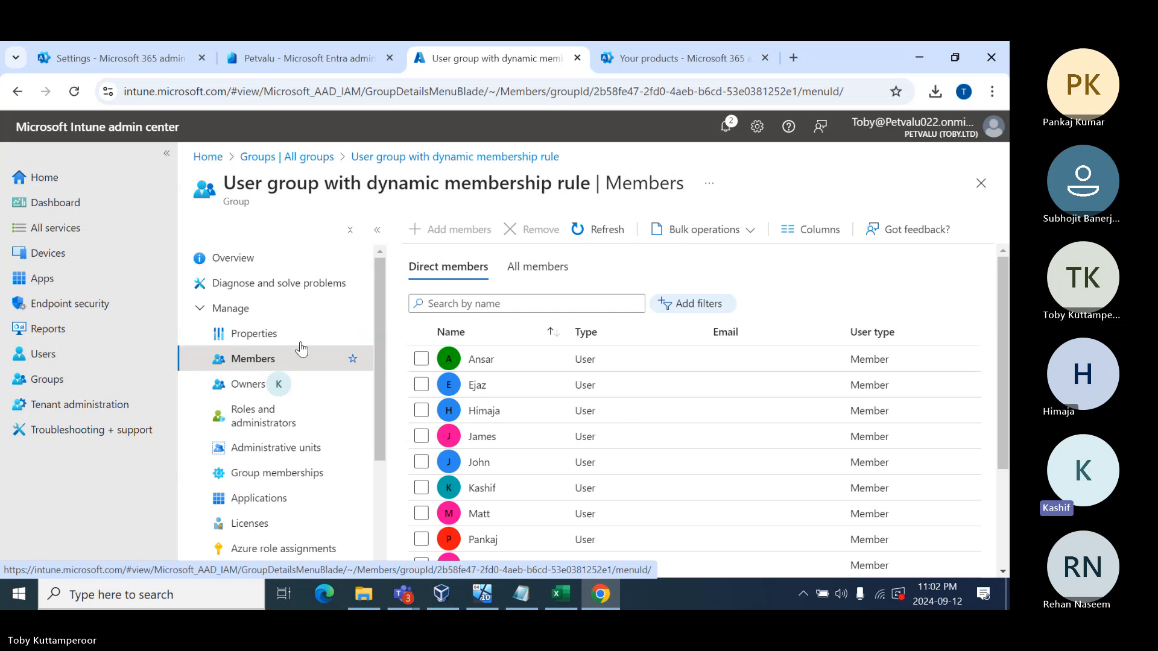
pyautogui.scroll(-2, 655, 422)
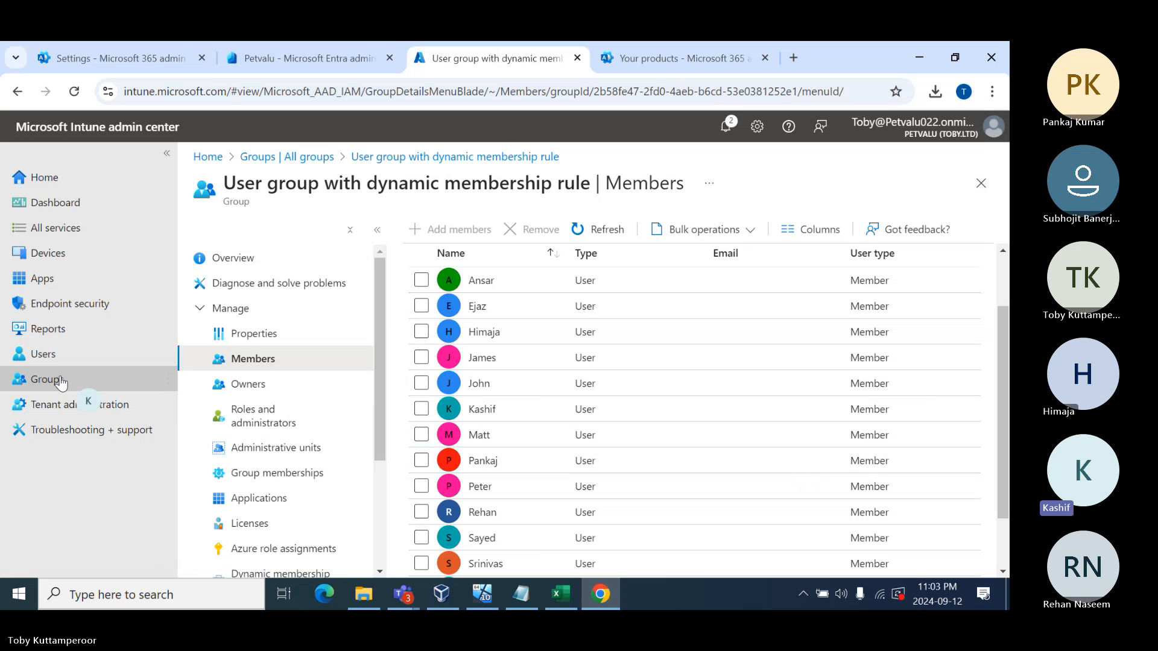
# Find the usage location among all properties of the sixth user in the users list, set it to India and save.
pyautogui.click(48, 359)
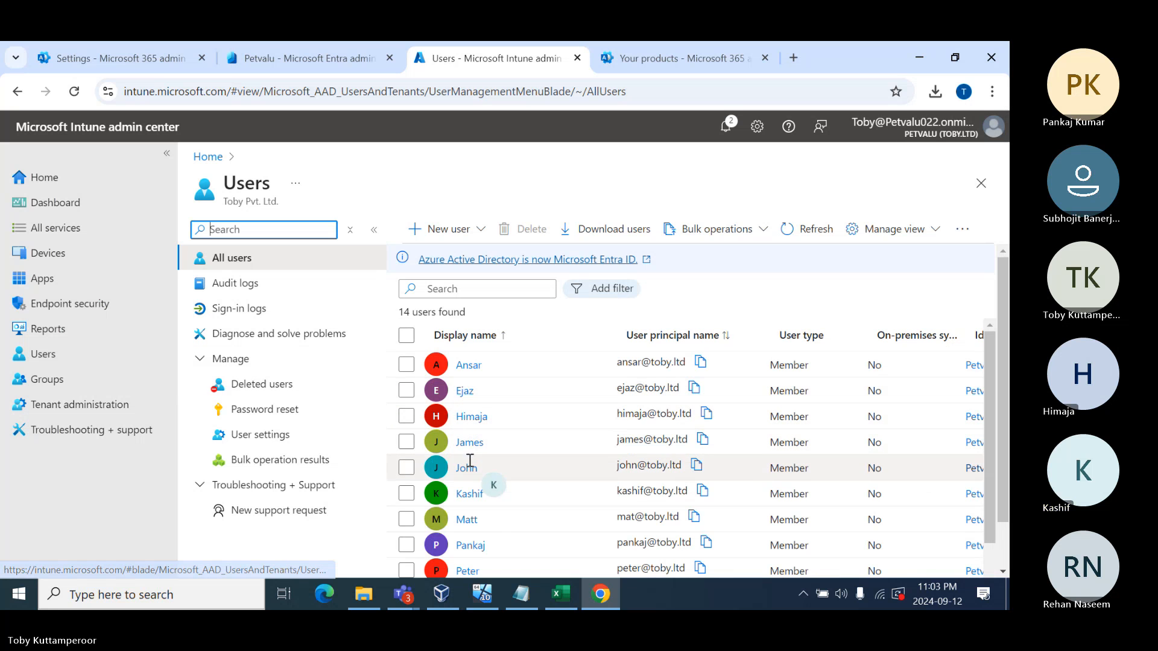
pyautogui.click(469, 494)
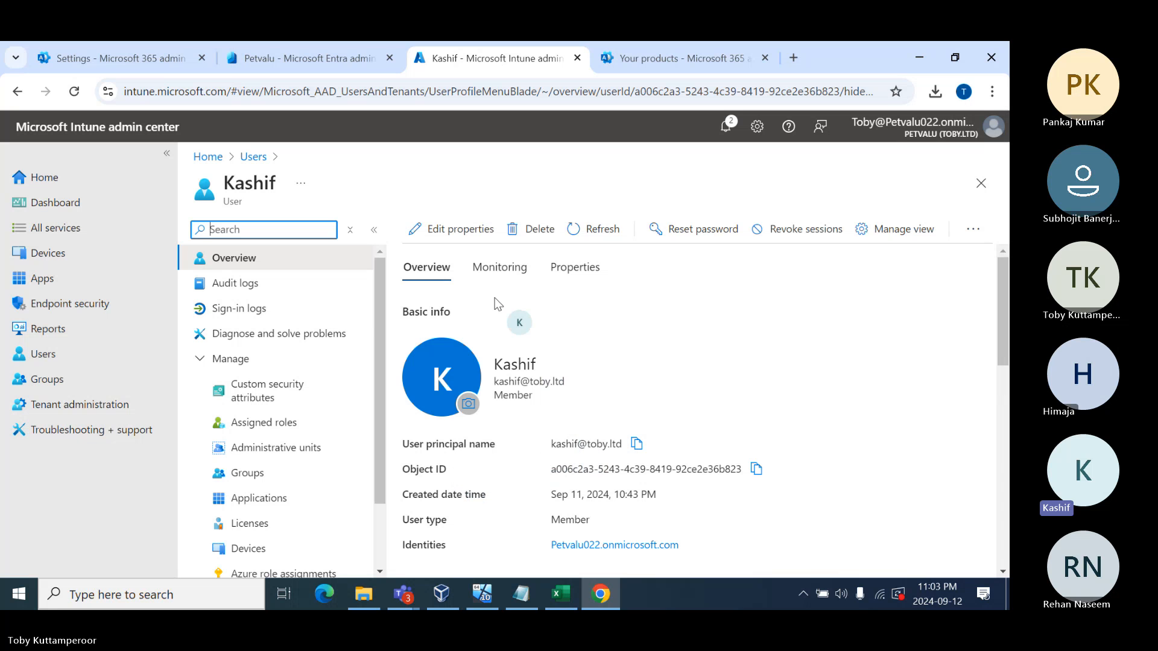
pyautogui.click(473, 229)
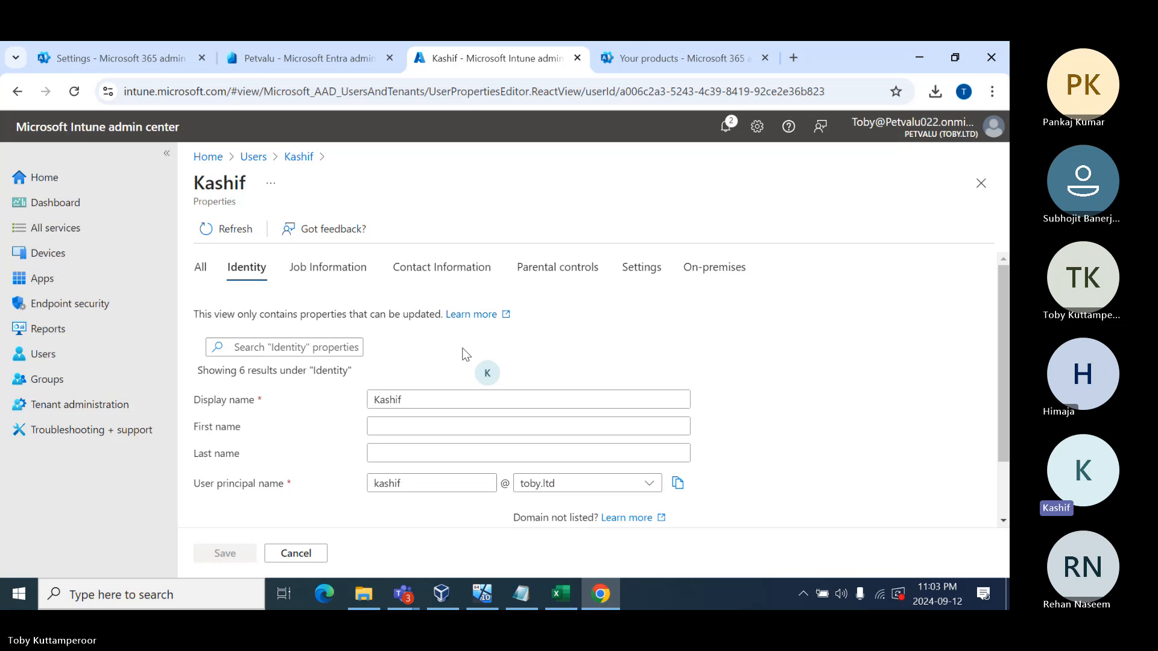
pyautogui.hotkey('ctrl', 'f')
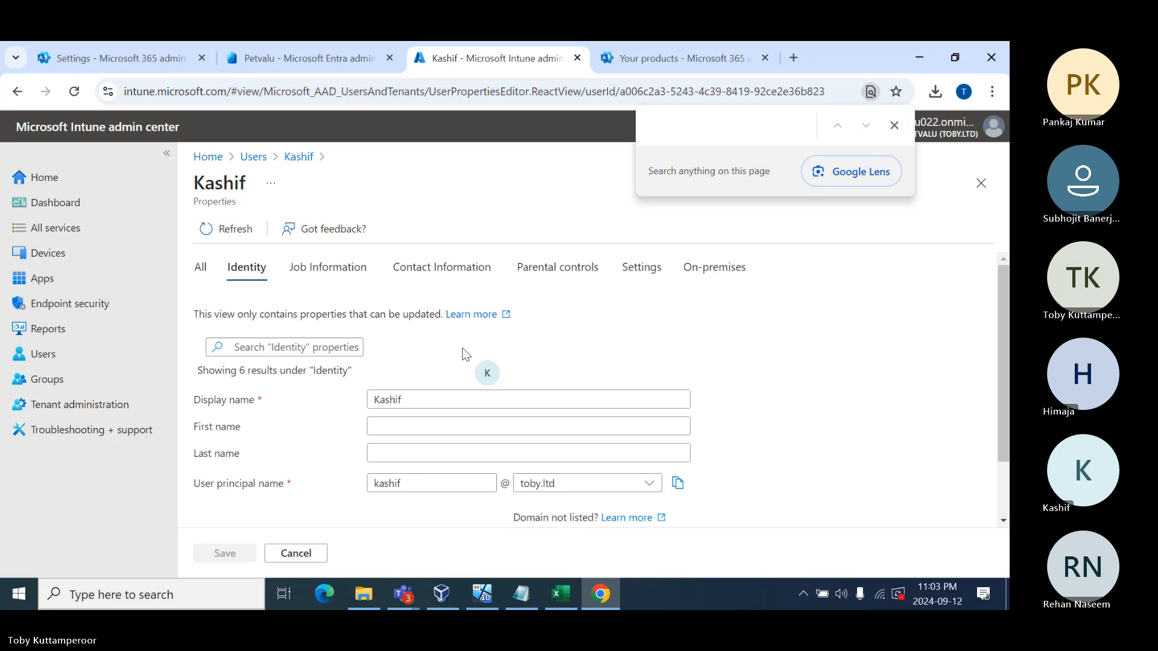
pyautogui.click(200, 270)
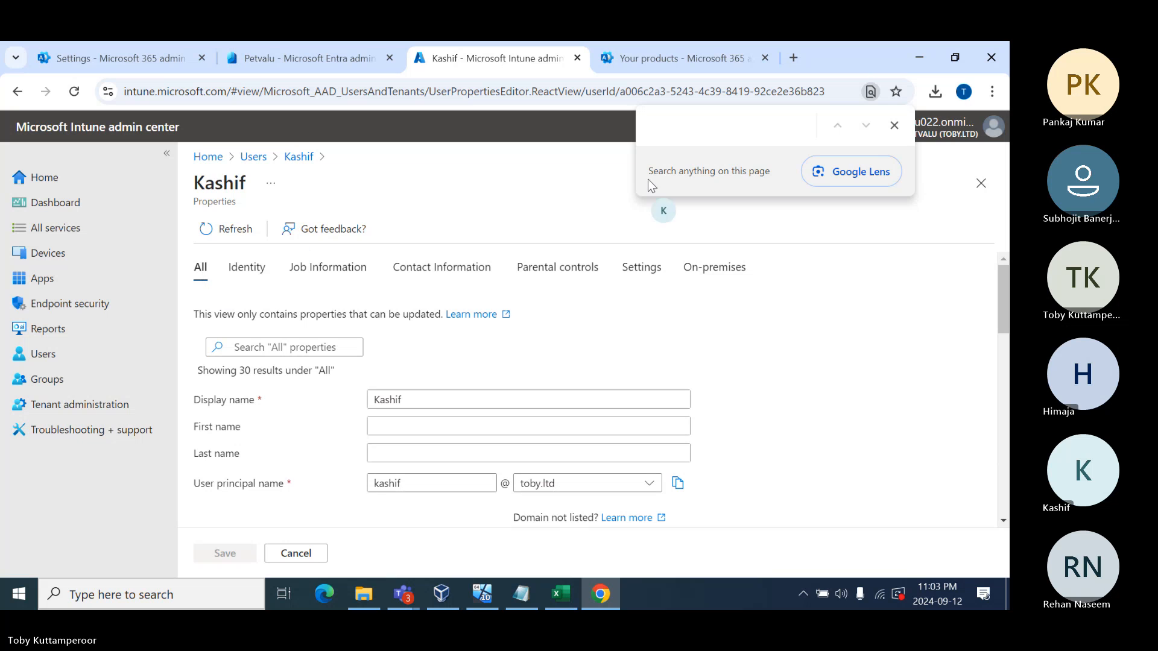
pyautogui.click(704, 136)
pyautogui.write('u')
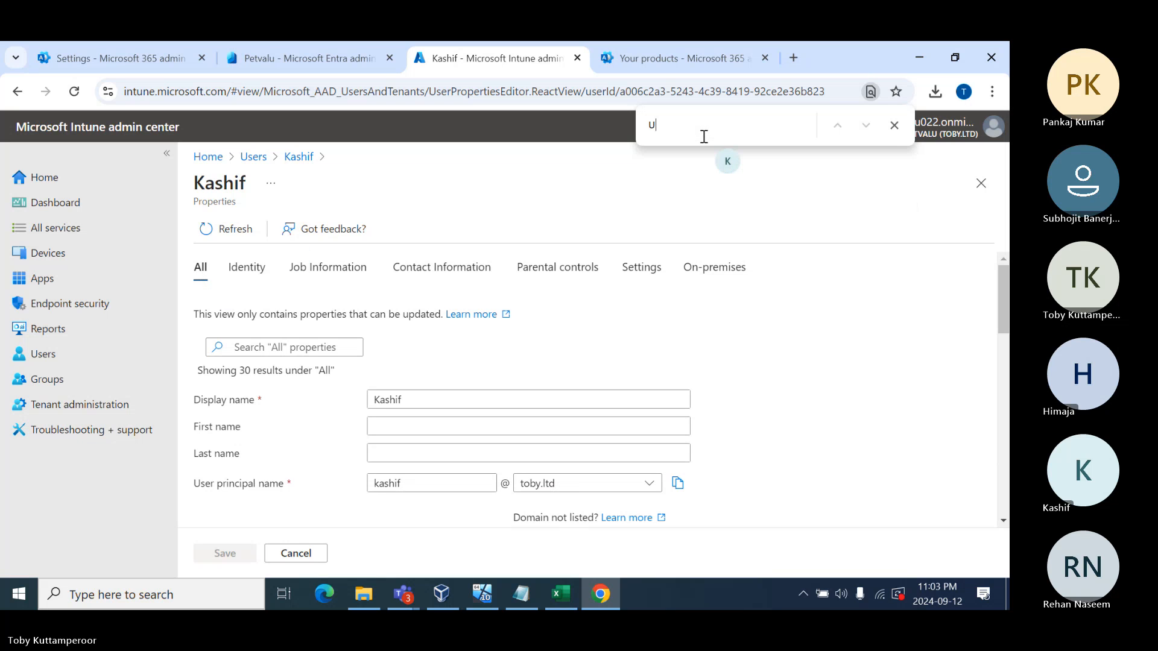
pyautogui.write('sag')
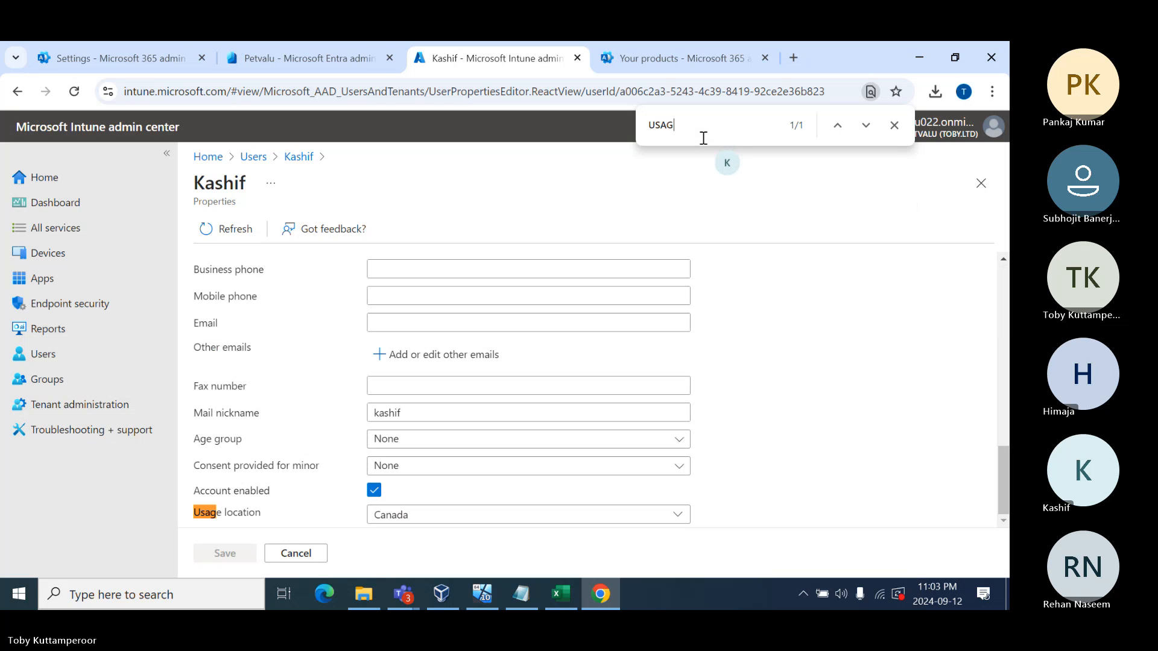
pyautogui.click(450, 513)
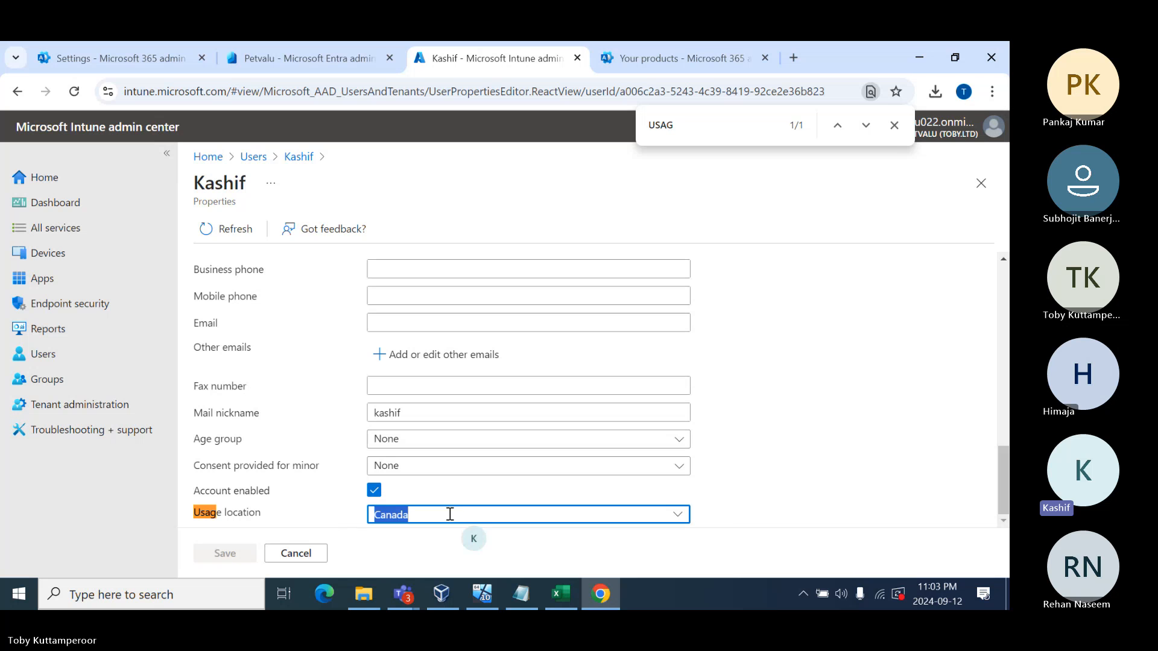
pyautogui.write('India')
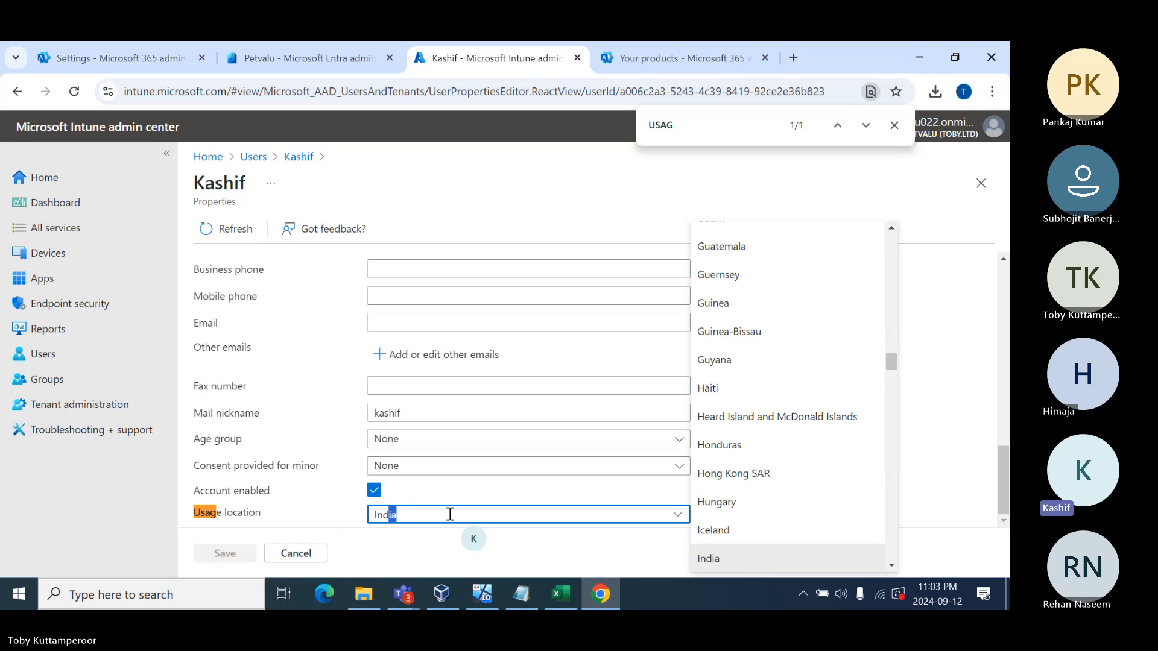
pyautogui.press('Return')
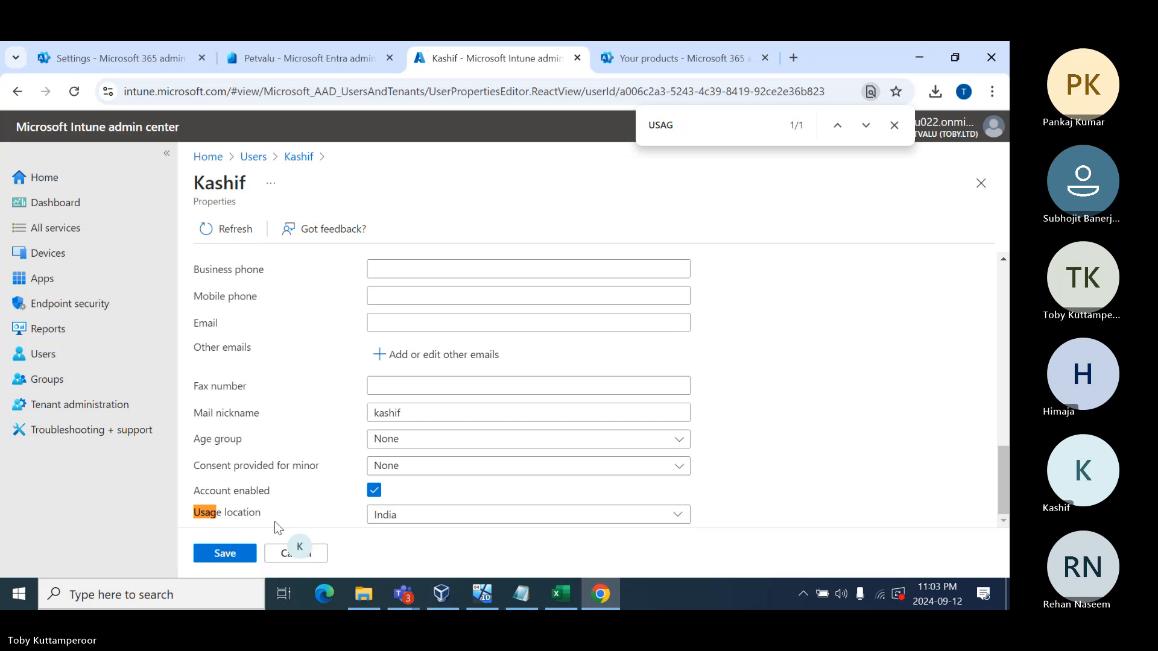
pyautogui.click(224, 553)
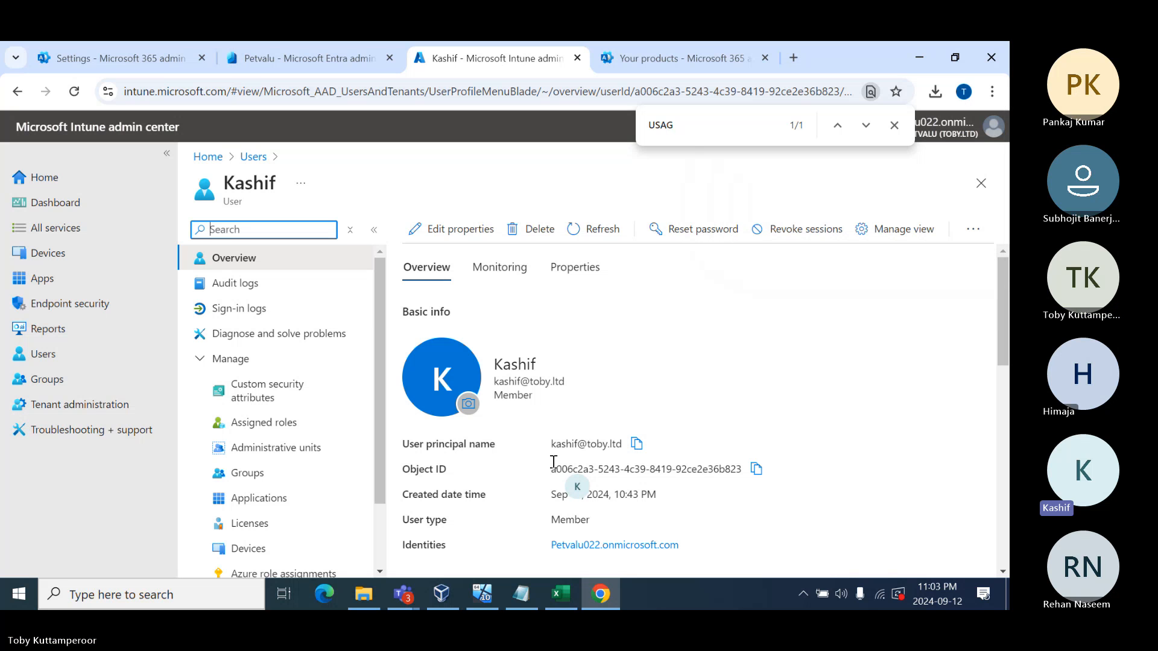
# Set the usage location of the fifth user in the users list to United States and save the properties.
pyautogui.click(63, 354)
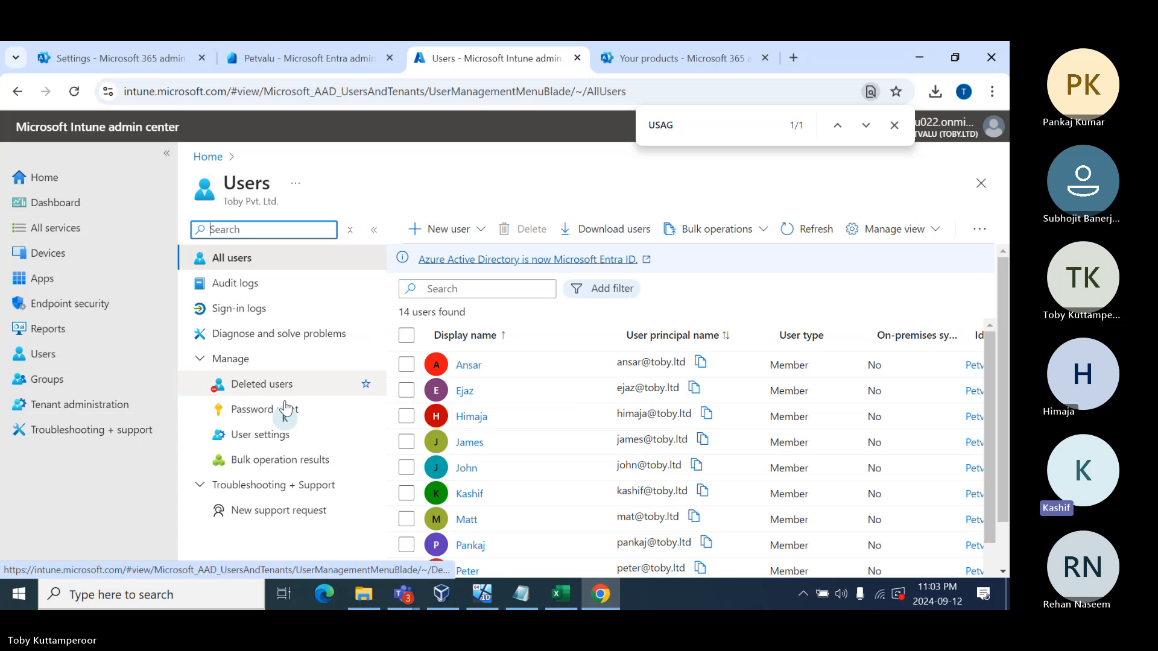
pyautogui.click(466, 468)
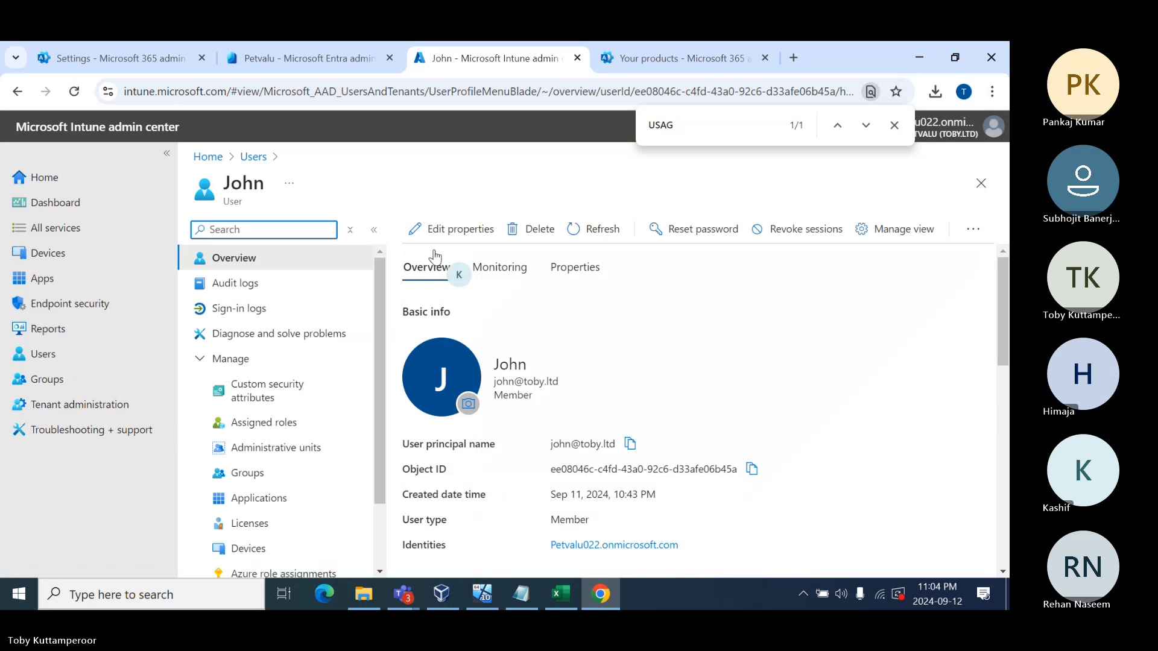
pyautogui.click(458, 238)
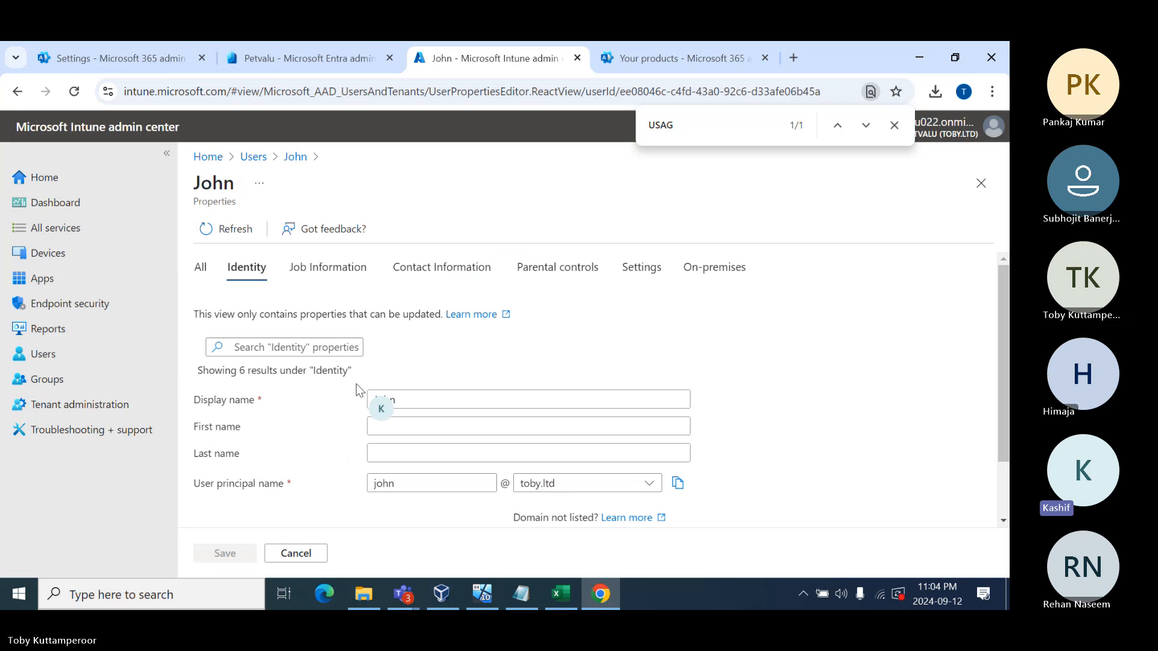
pyautogui.click(201, 270)
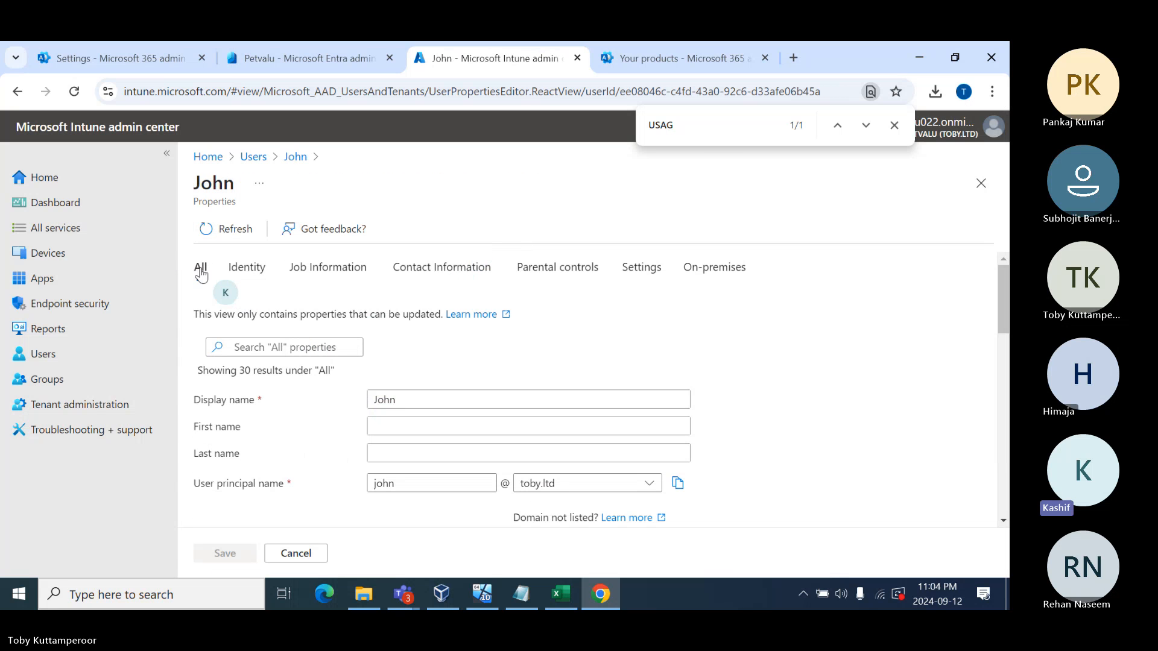
pyautogui.click(692, 129)
pyautogui.press('Return')
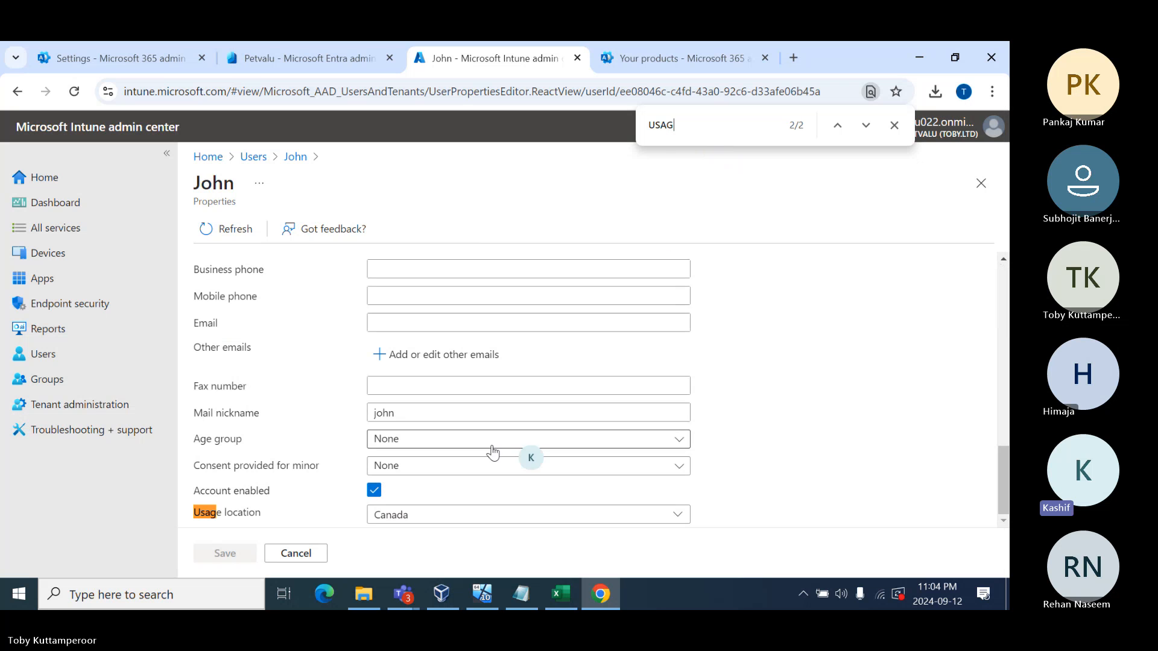
pyautogui.click(431, 515)
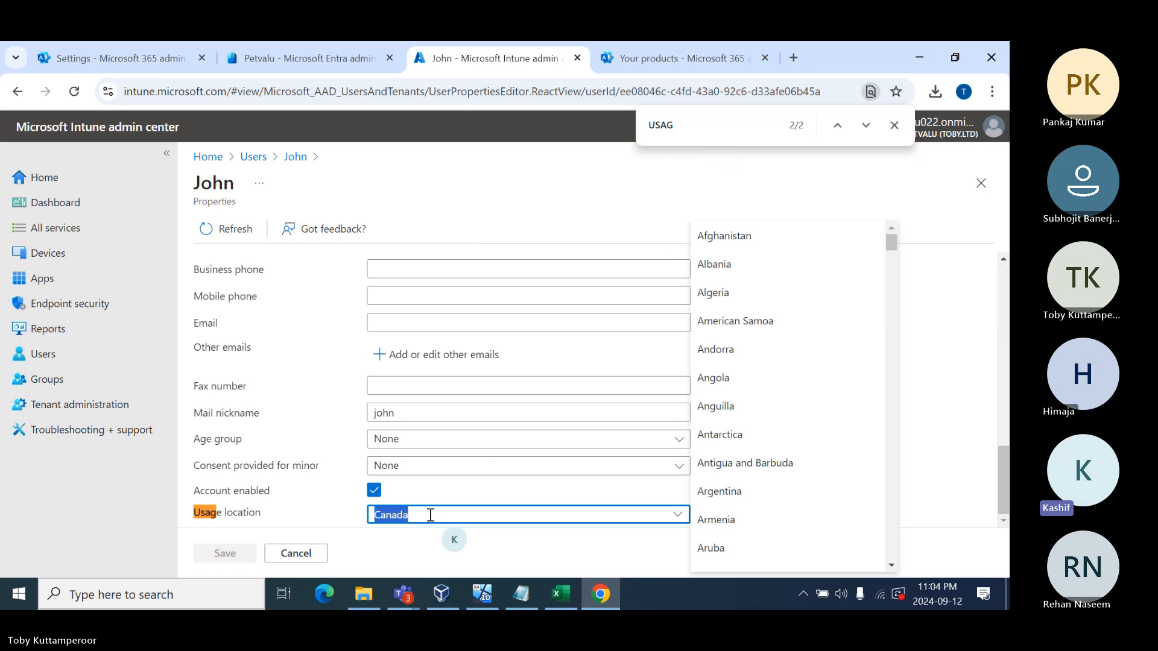
pyautogui.write('United ')
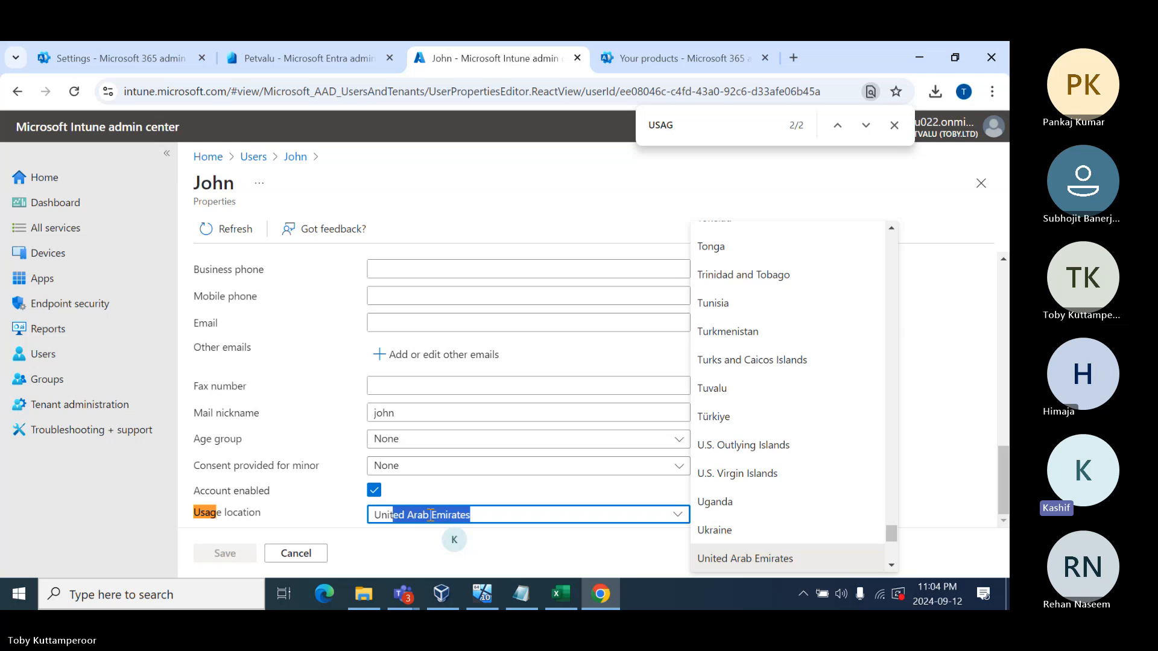
pyautogui.write('St')
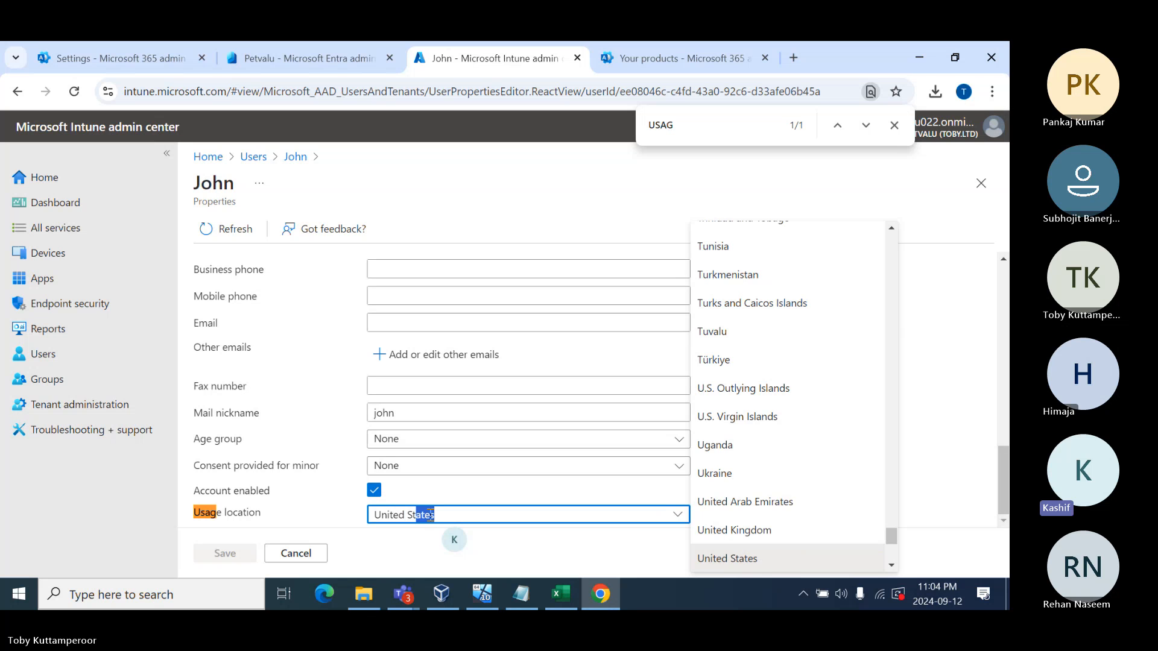
pyautogui.press('Return')
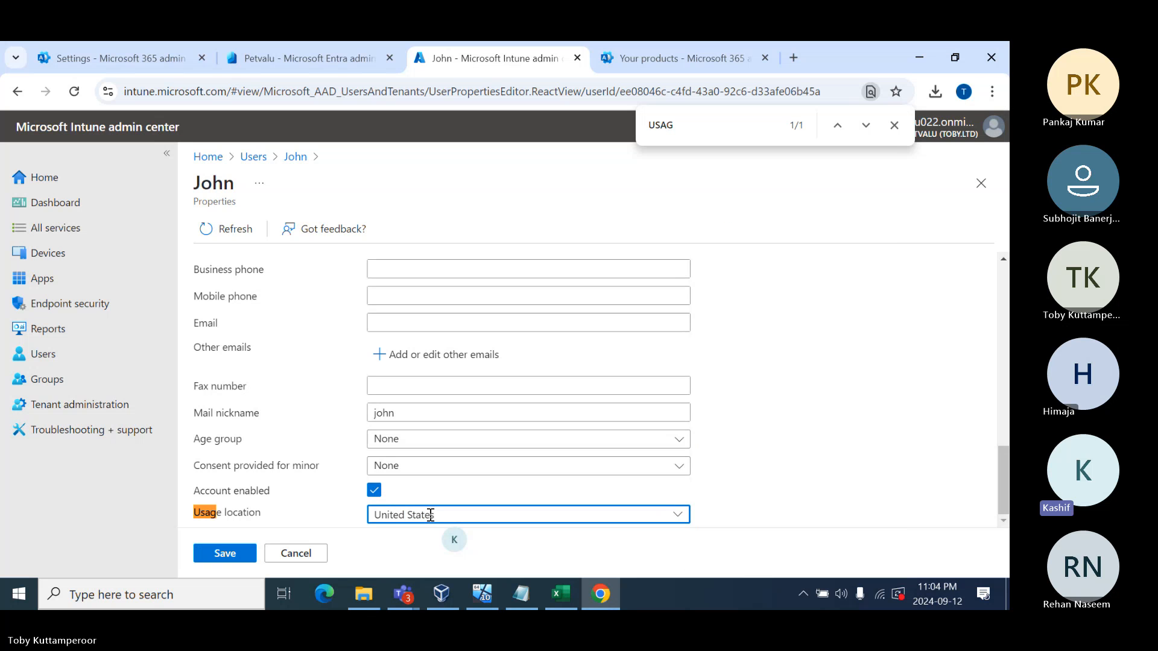
pyautogui.click(202, 555)
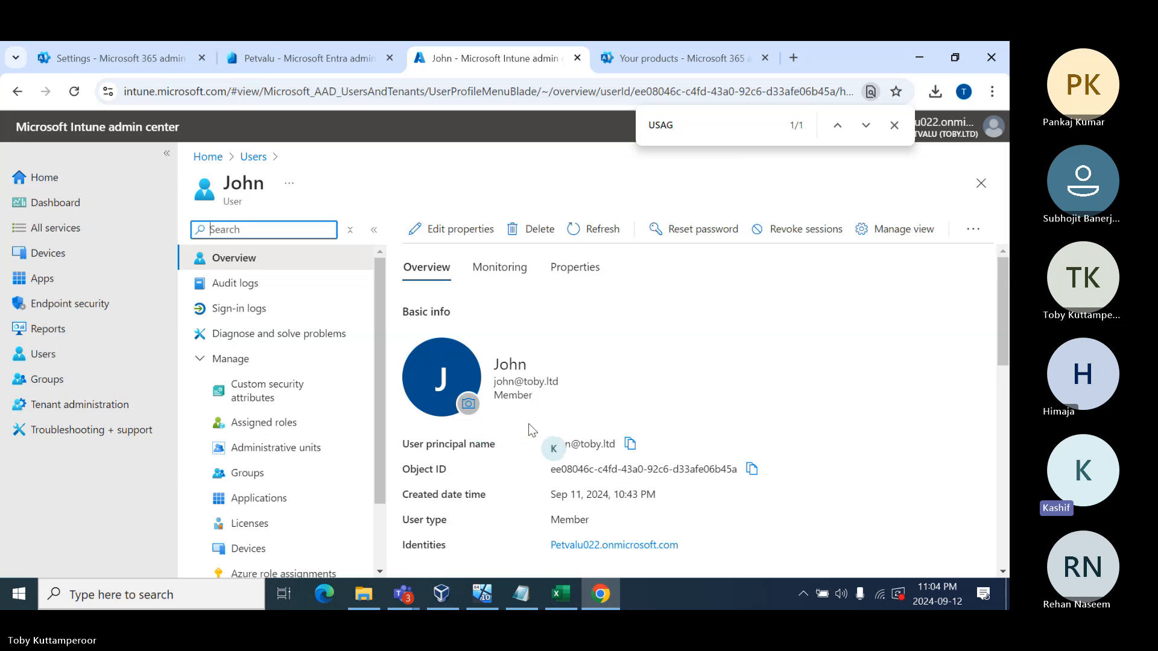
# Open the group User group with dynamic membership rule and check its direct member and user counts in the overview.
pyautogui.scroll(-1, 530, 423)
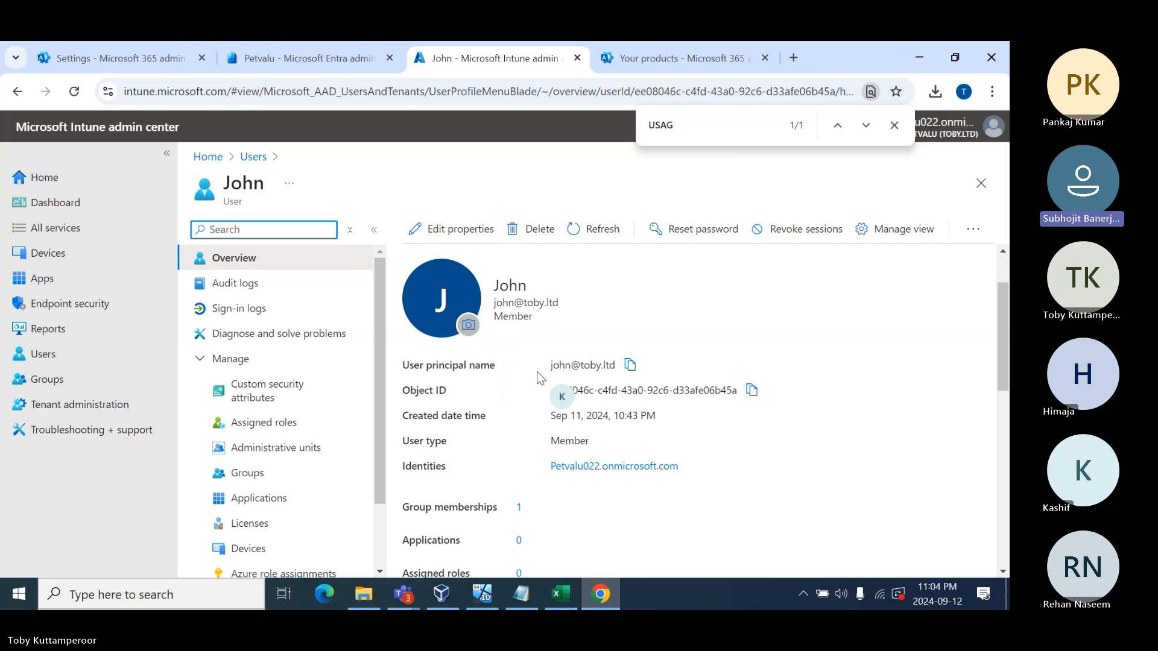
pyautogui.scroll(1, 546, 371)
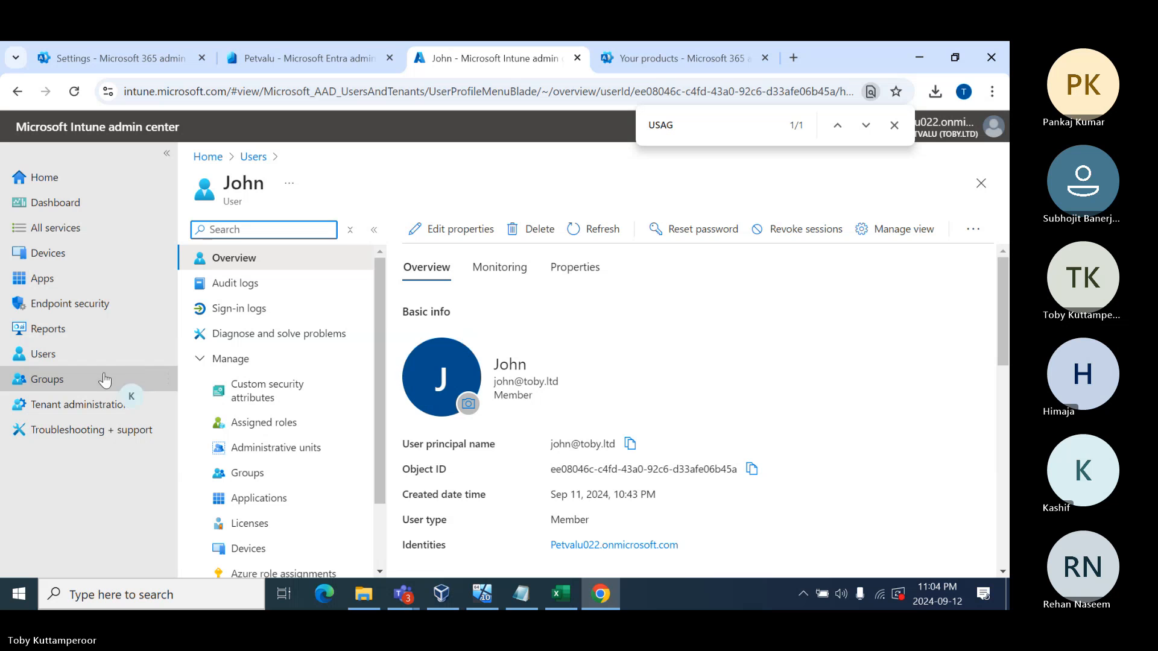
pyautogui.click(73, 384)
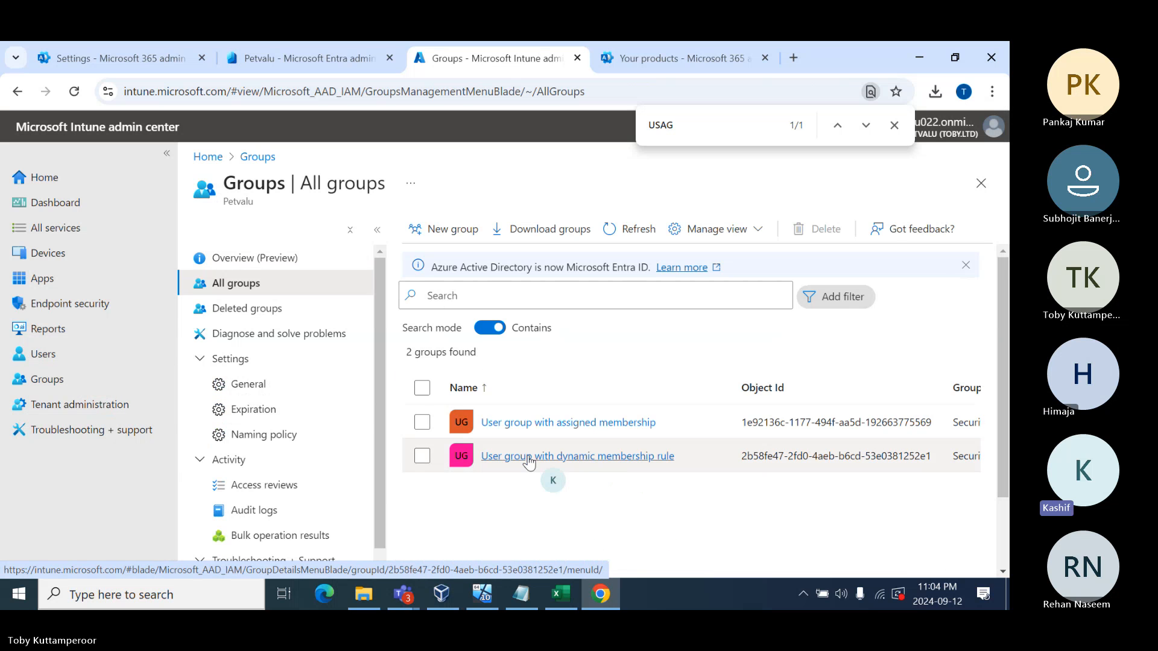
pyautogui.click(603, 456)
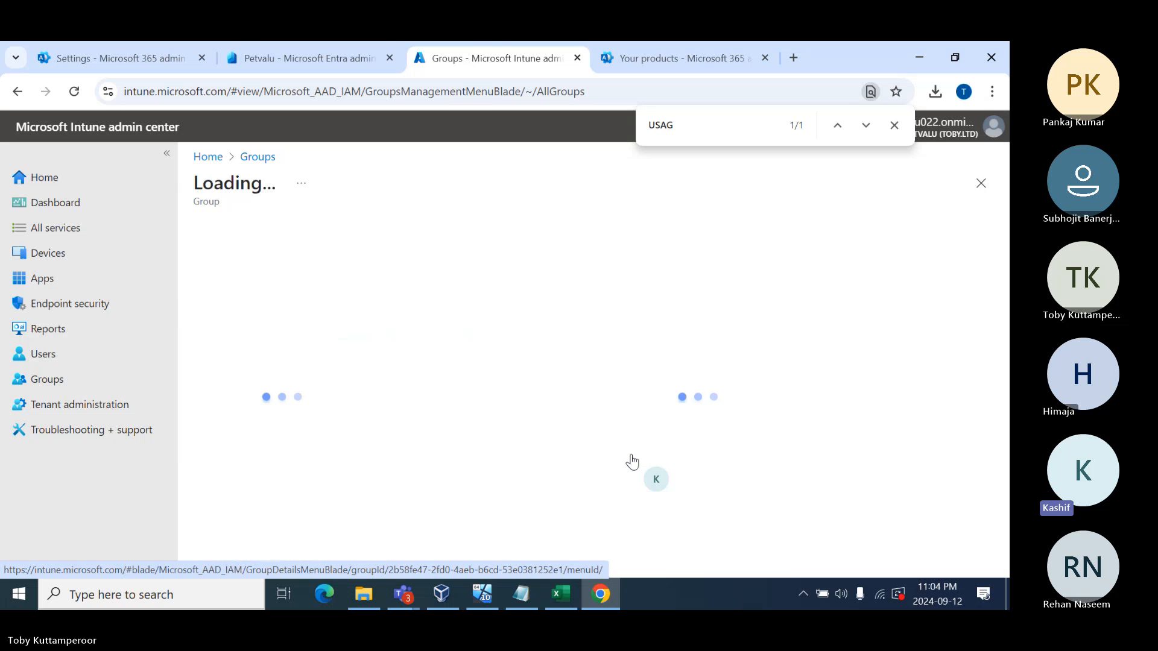
pyautogui.scroll(-1, 501, 395)
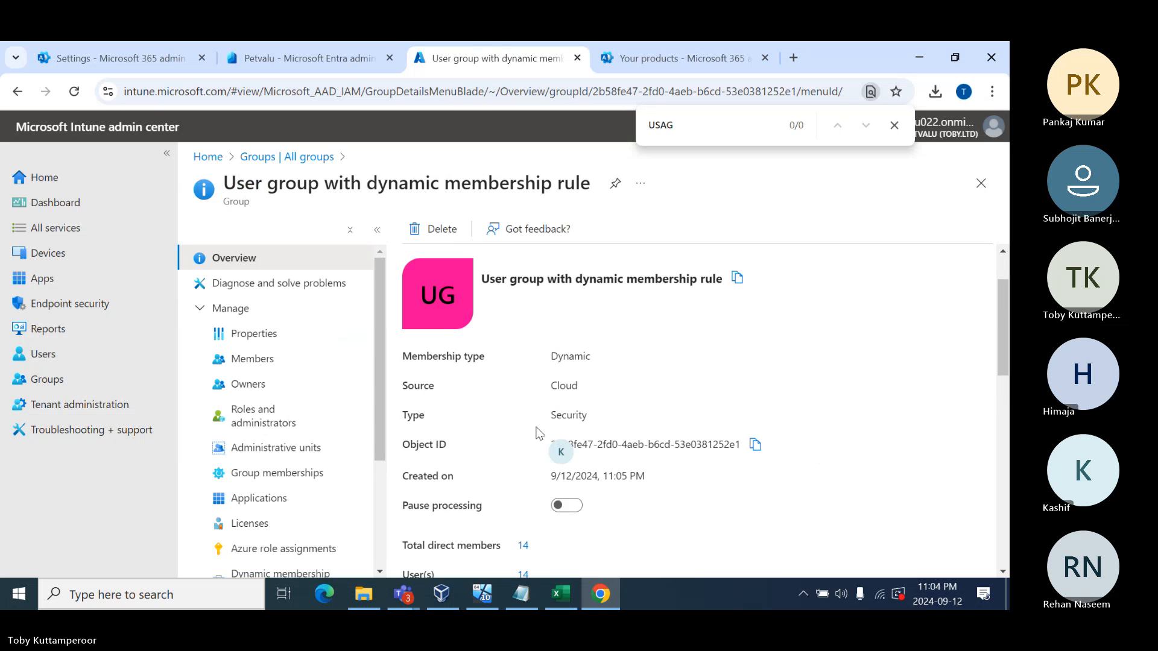
pyautogui.scroll(-3, 543, 434)
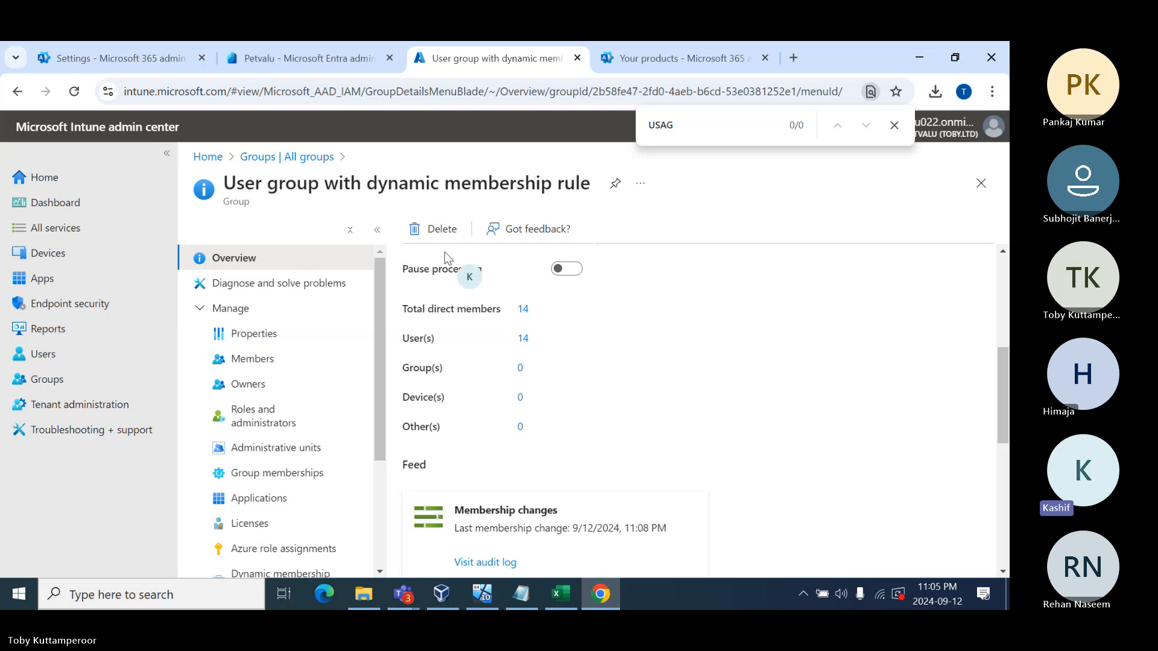
# Start a new security group from the list of all groups and name it Device Group with assigned membership.
pyautogui.click(256, 156)
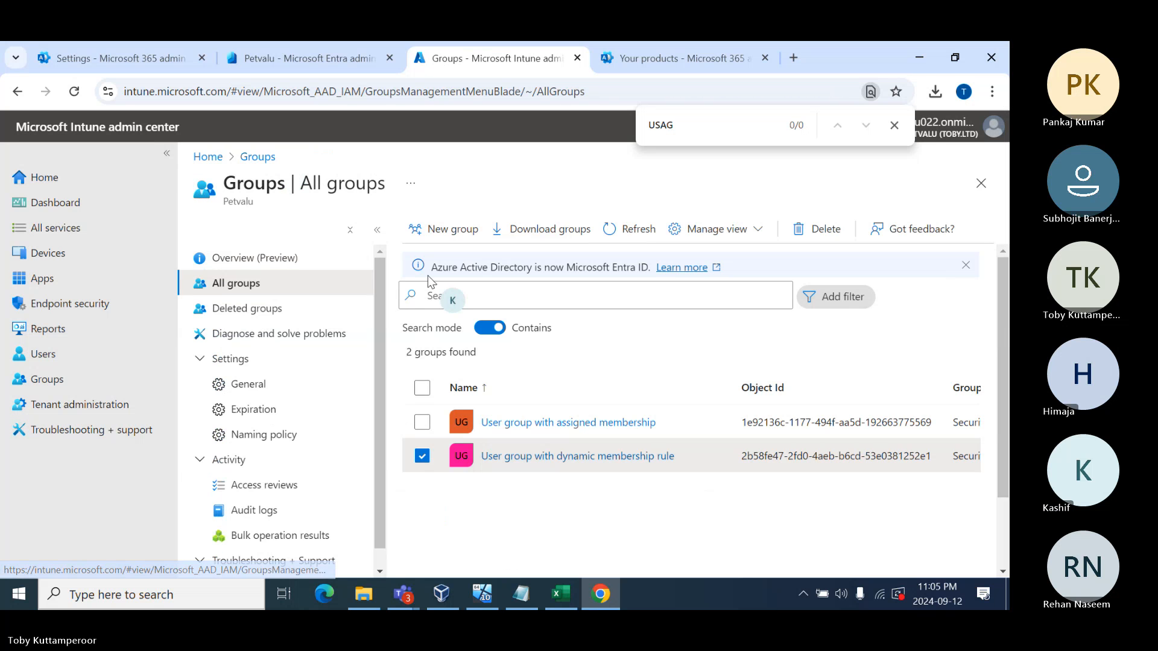
pyautogui.click(455, 228)
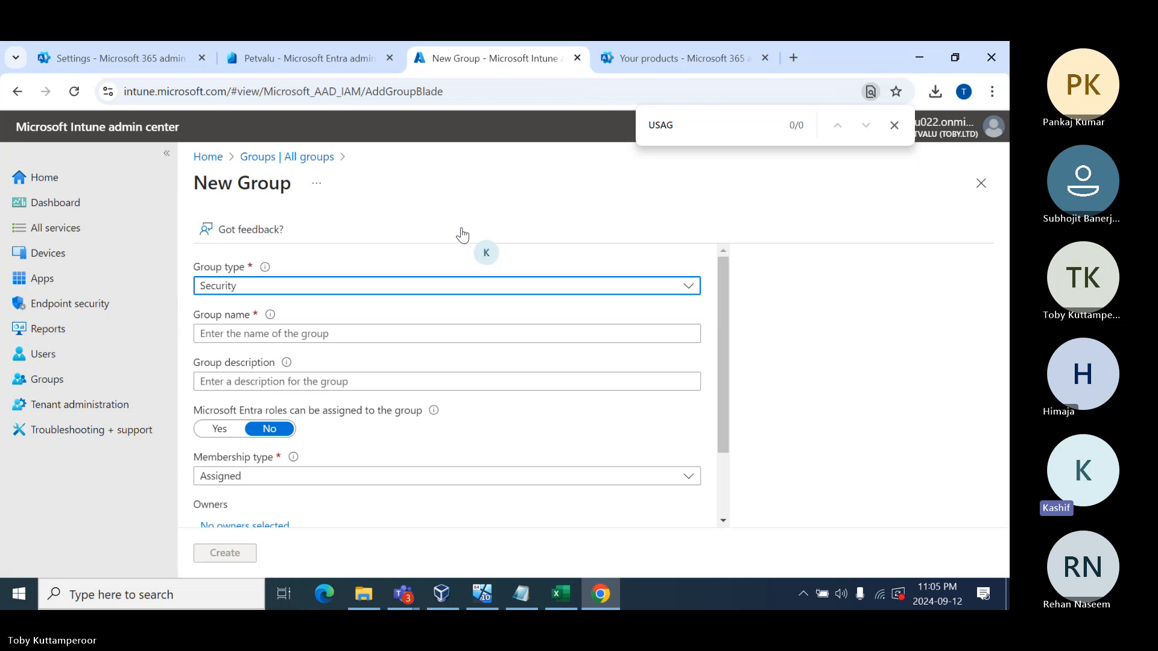
pyautogui.click(320, 333)
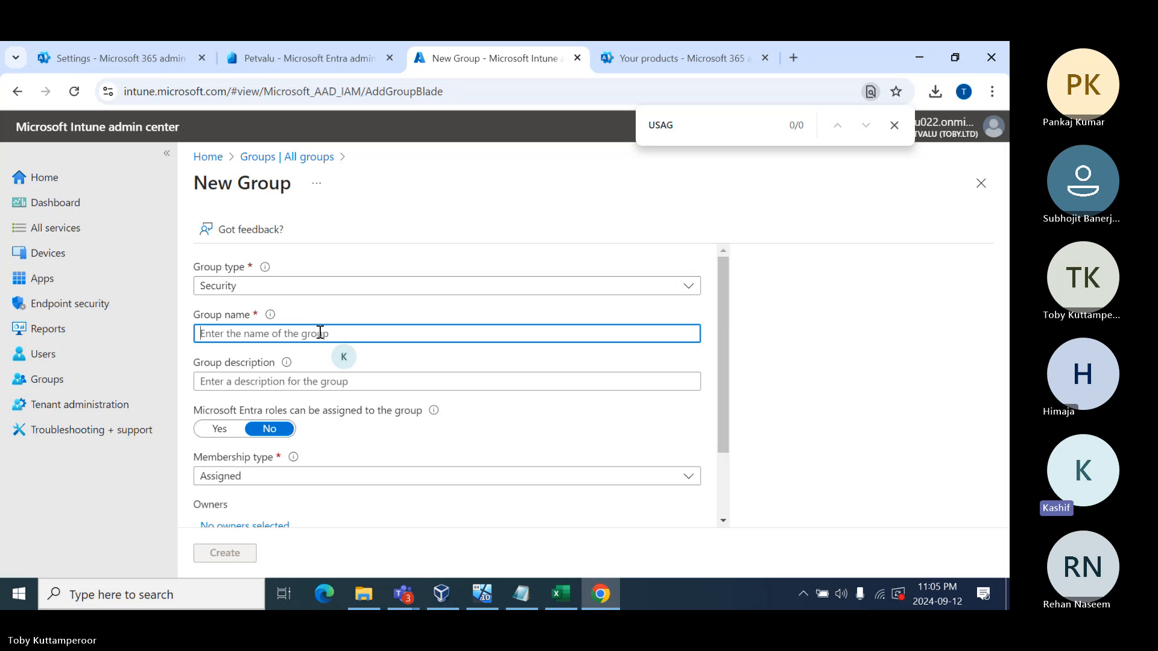
pyautogui.write('dE')
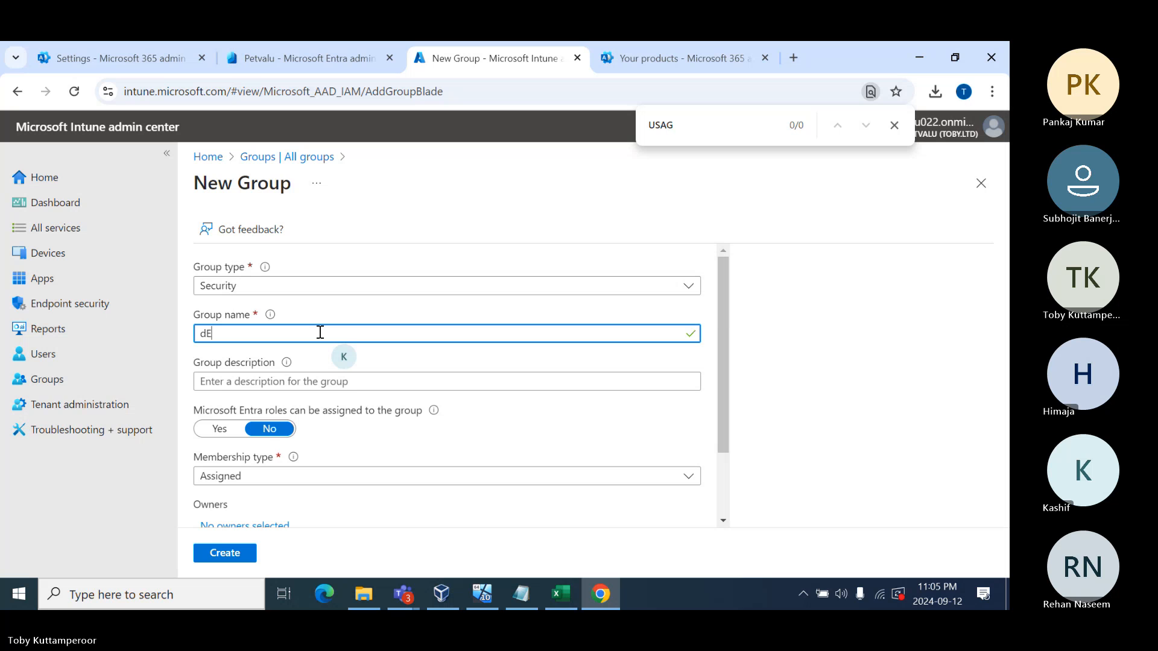
pyautogui.press('BackSpace')
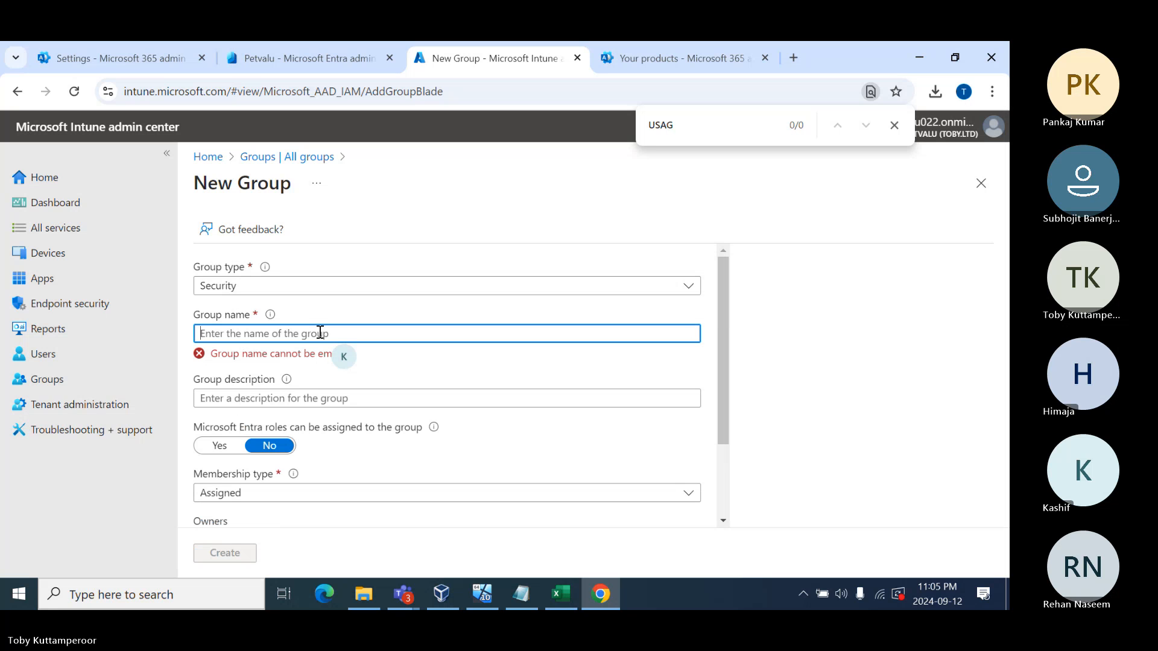
pyautogui.write('Device Group with a')
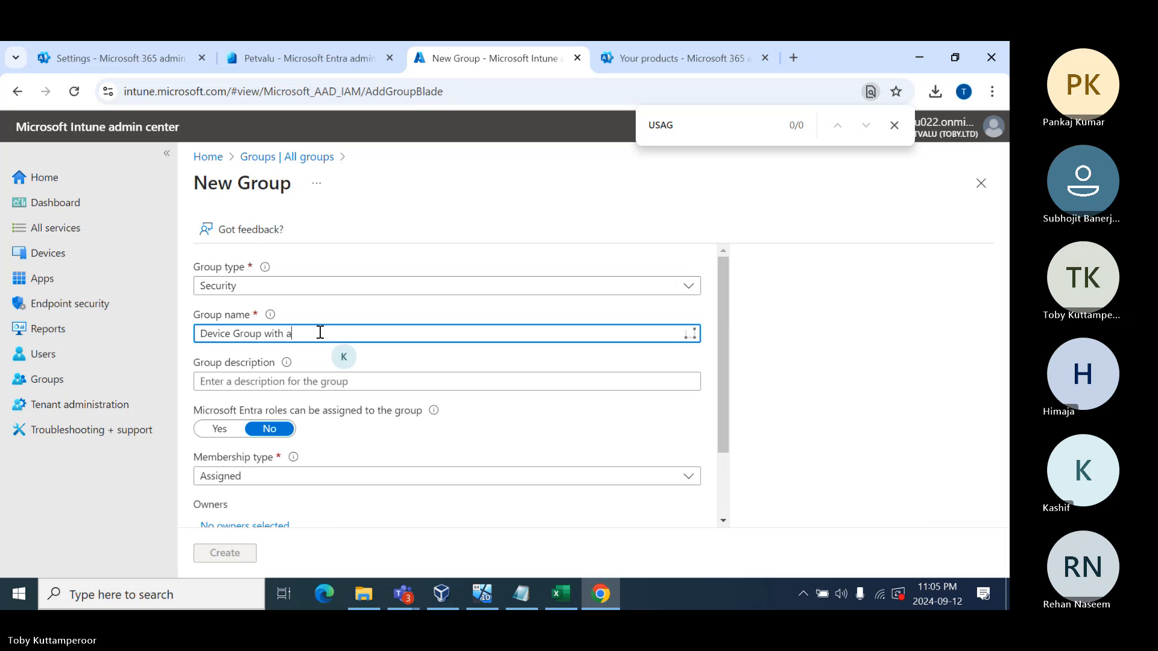
pyautogui.write('ssigned m')
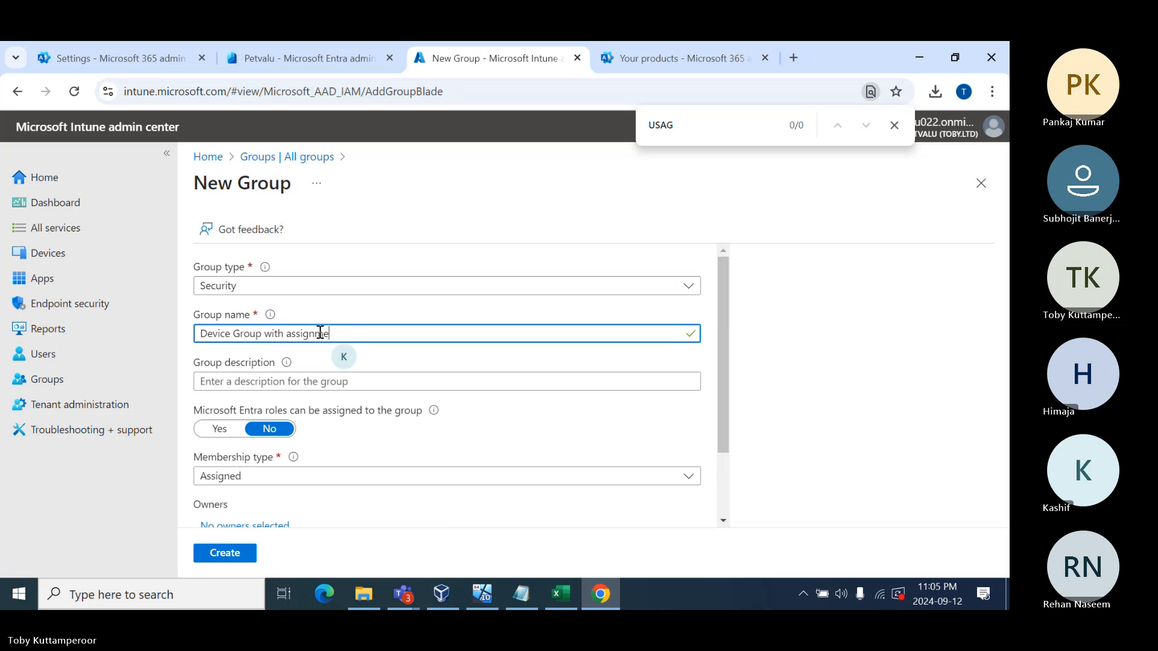
pyautogui.press('BackSpace')
pyautogui.press('BackSpace')
pyautogui.press('BackSpace')
pyautogui.press('BackSpace')
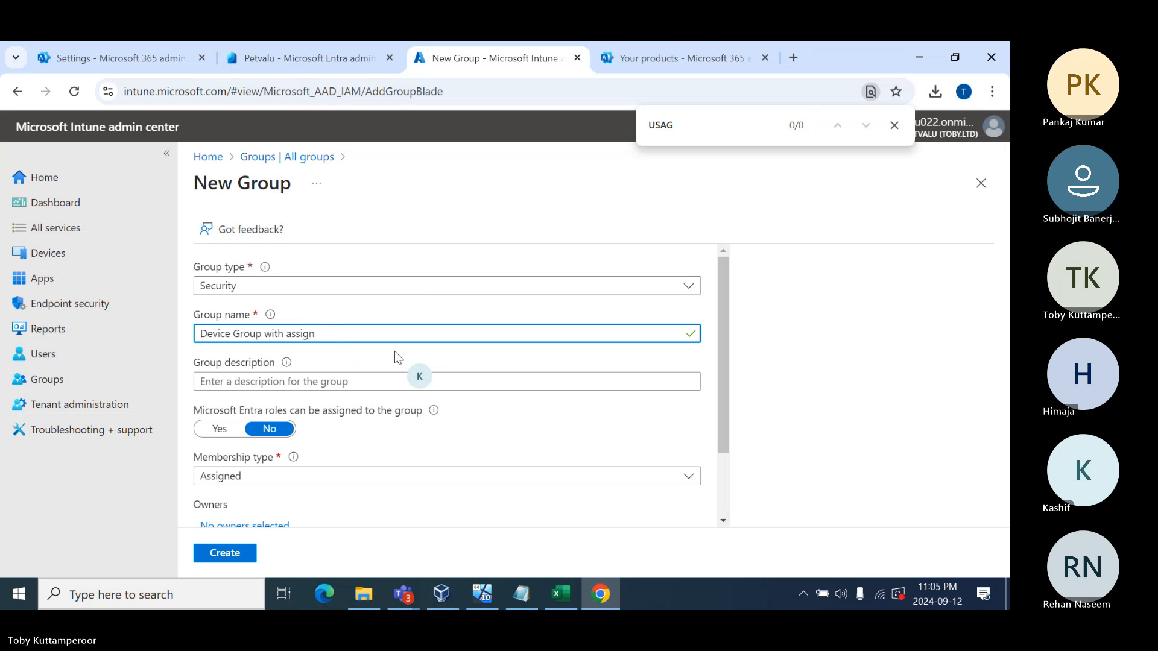
pyautogui.write('ed membership')
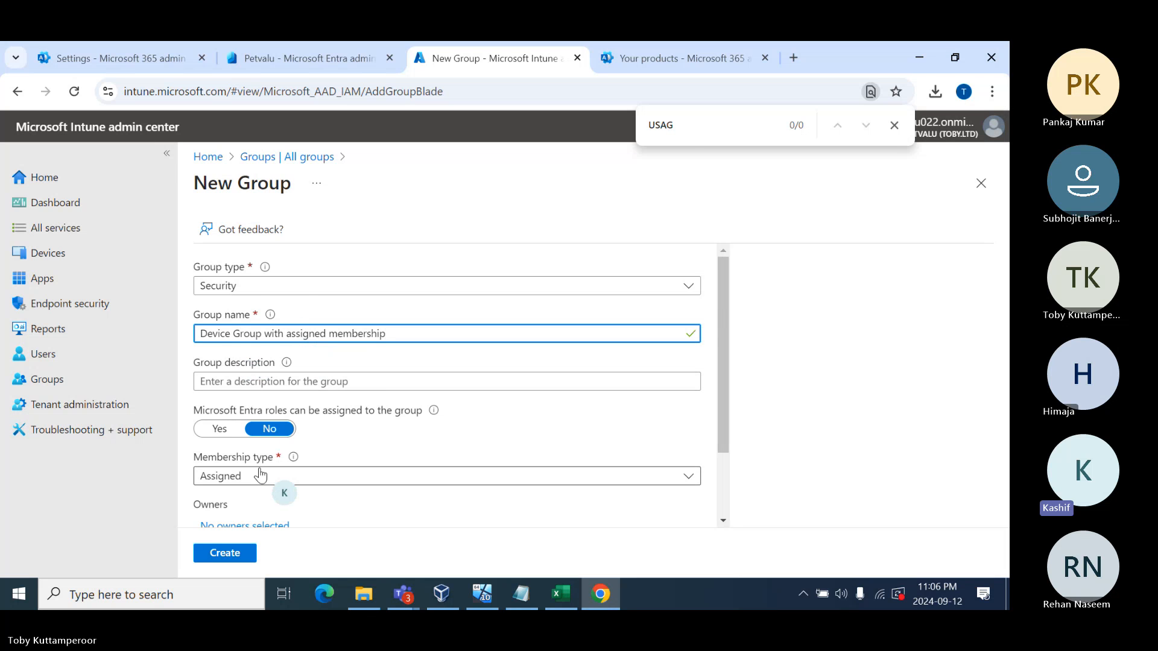
# Add the device WINVM001 as a member, create the group and refresh the list of all groups.
pyautogui.scroll(-2, 260, 475)
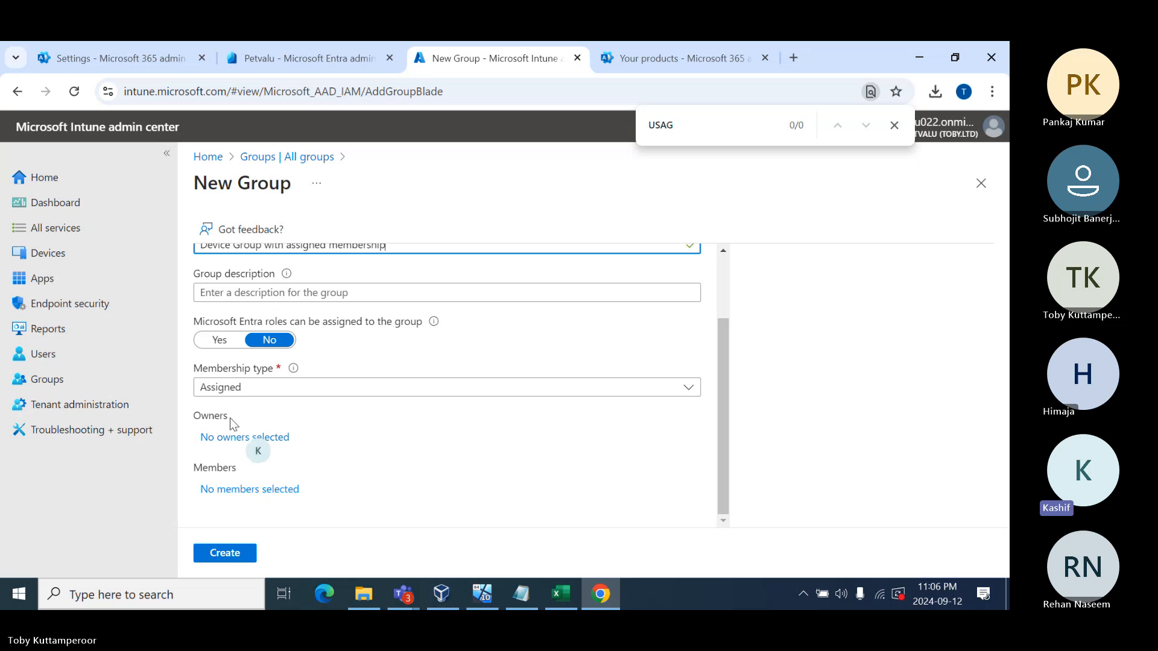
pyautogui.click(226, 490)
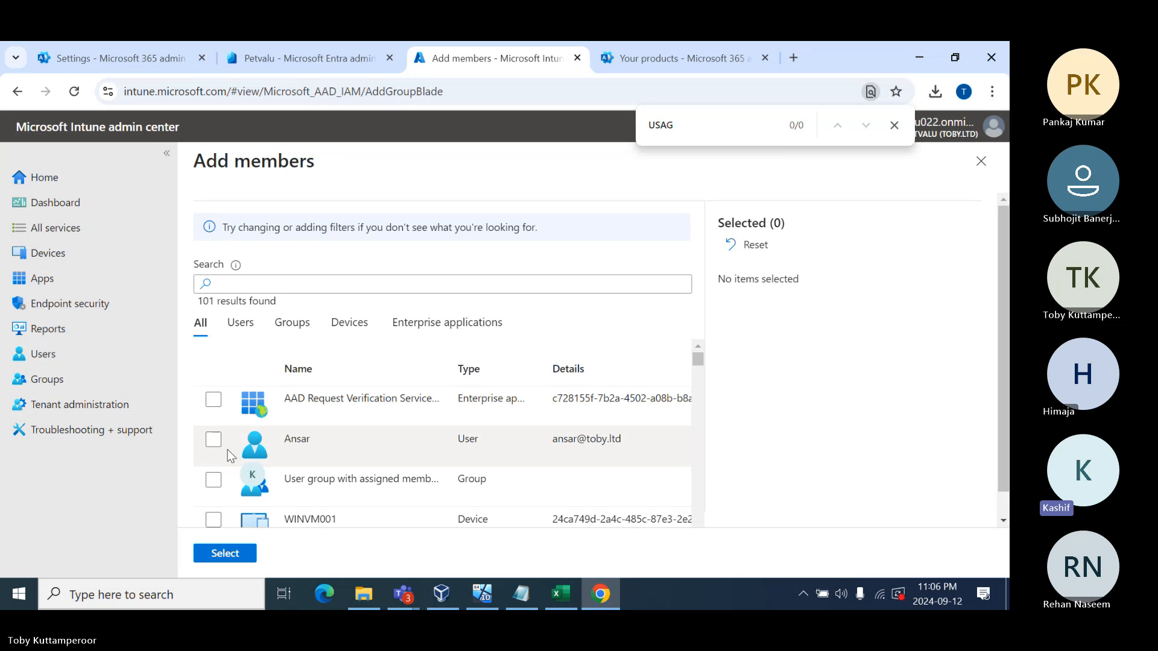
pyautogui.click(342, 328)
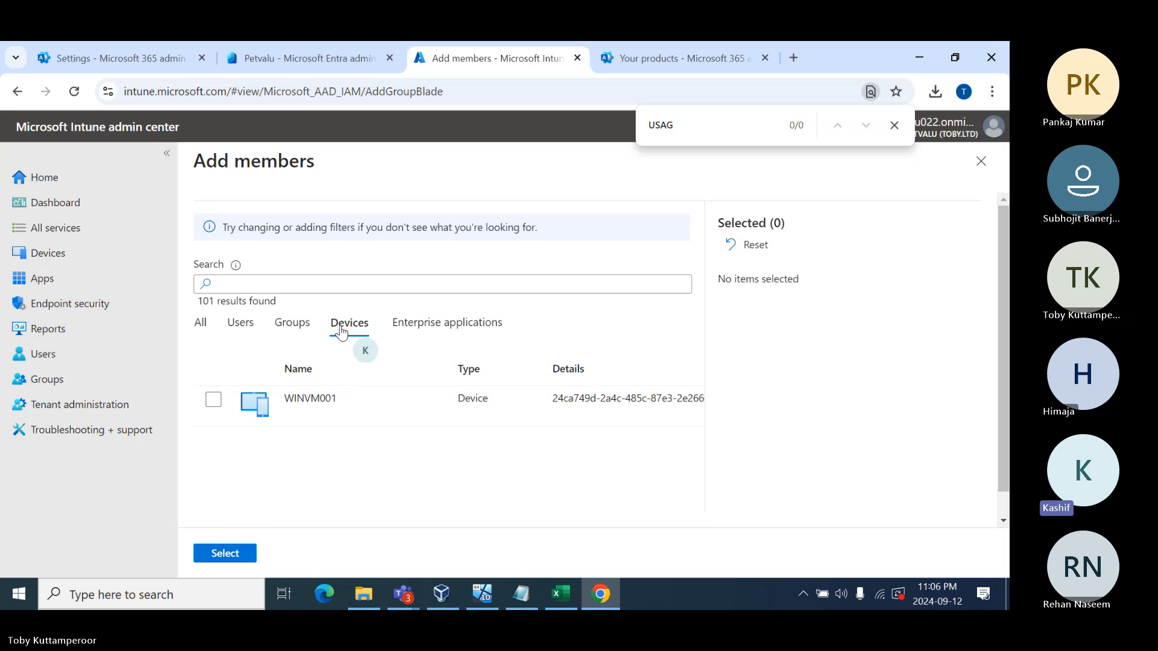
pyautogui.click(214, 401)
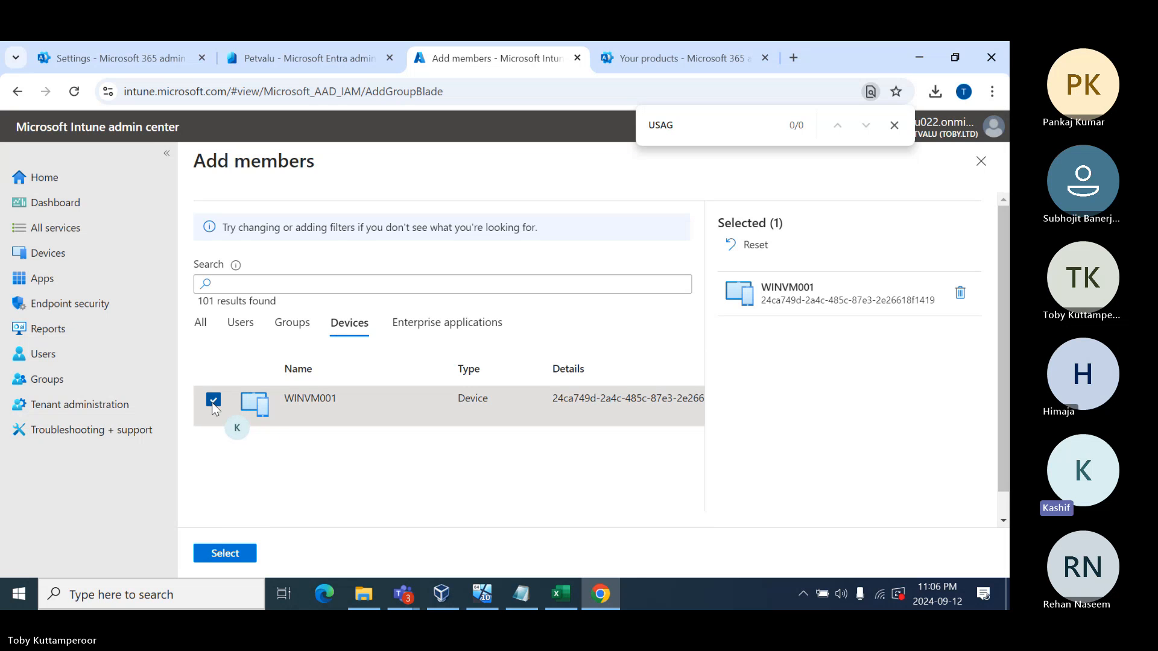
pyautogui.click(208, 553)
pyautogui.click(208, 554)
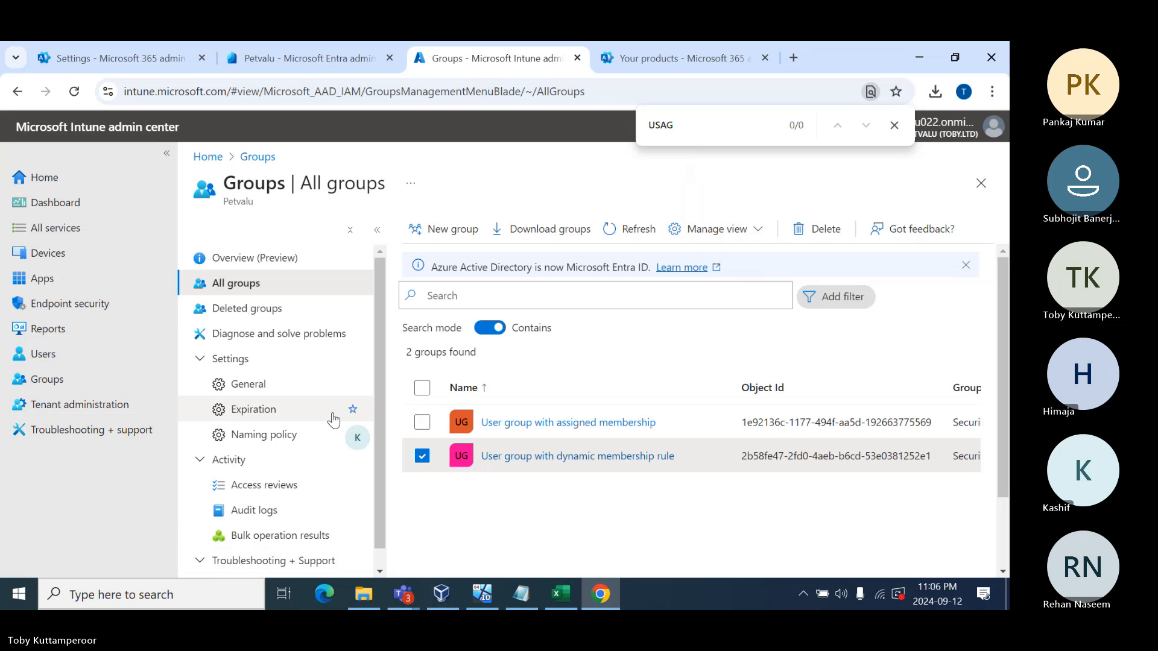
pyautogui.click(616, 233)
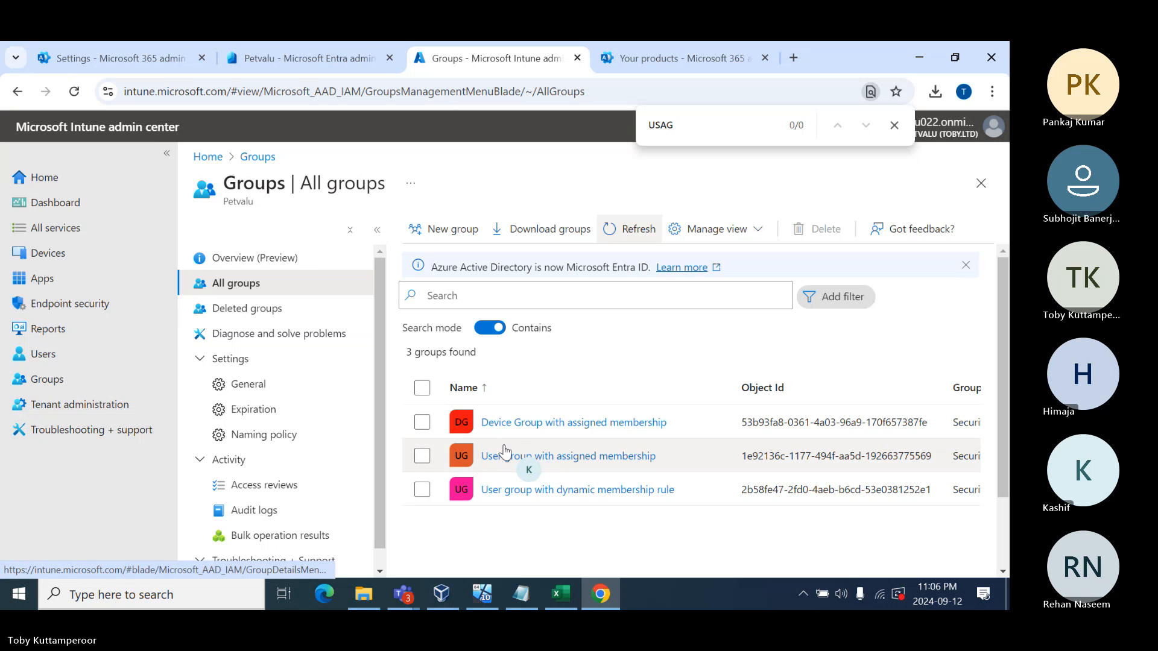
# Start another new security group and name it Device group with dynamic membership.
pyautogui.click(457, 239)
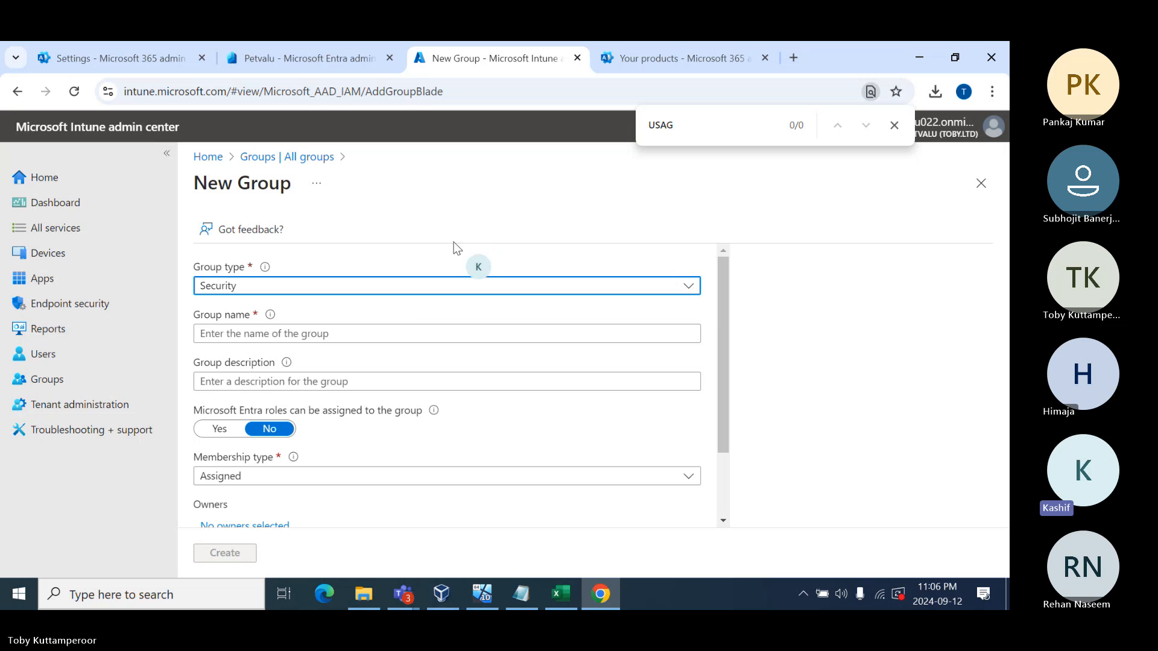
pyautogui.click(331, 333)
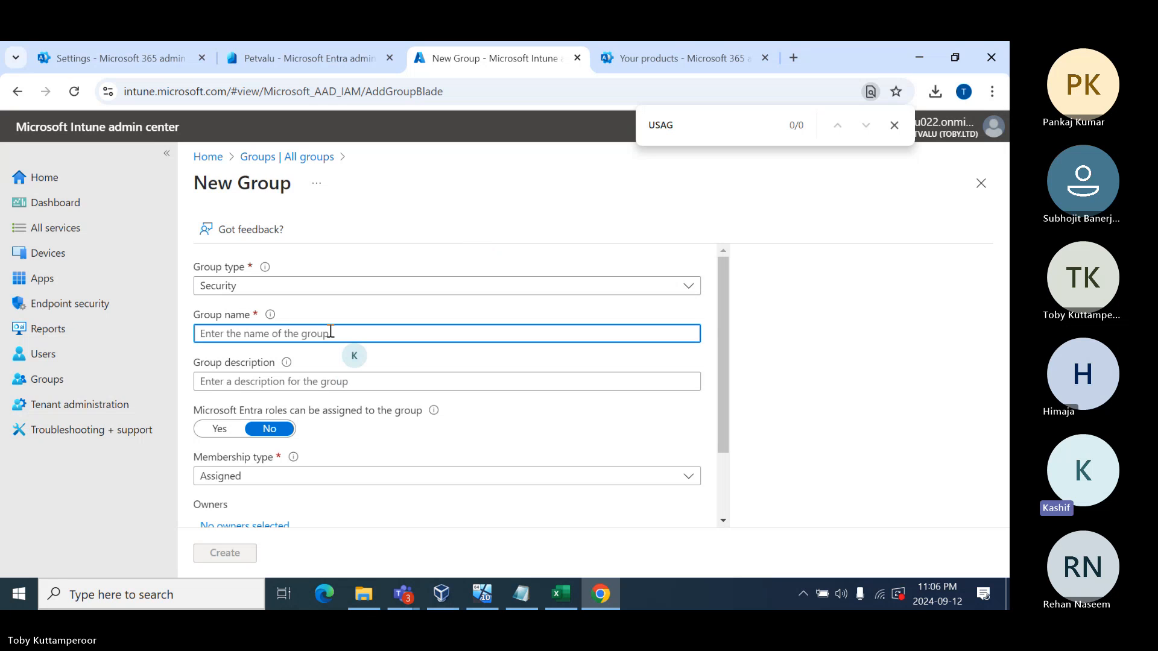
pyautogui.write('Device gr')
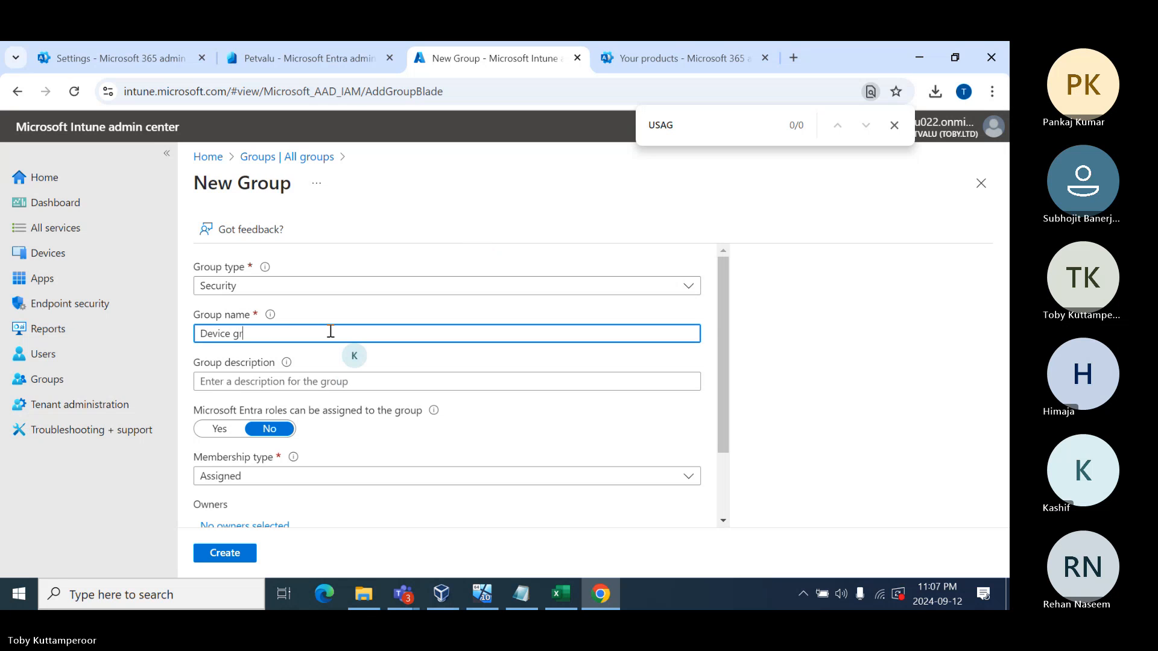
pyautogui.write('oup with')
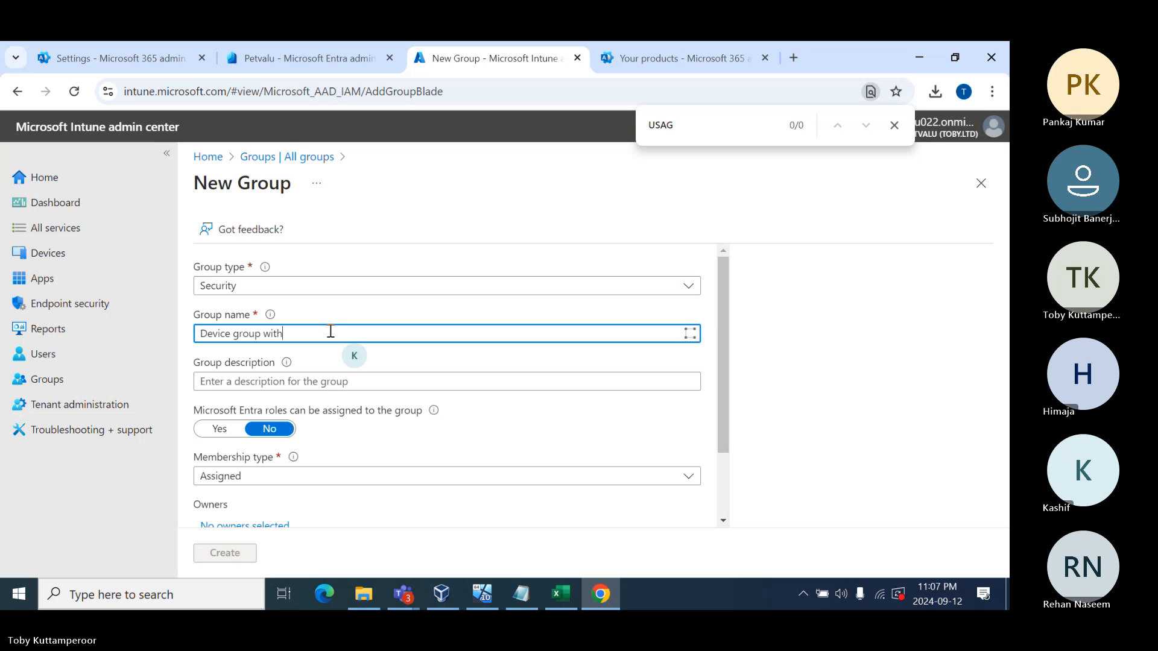
pyautogui.write(' dy')
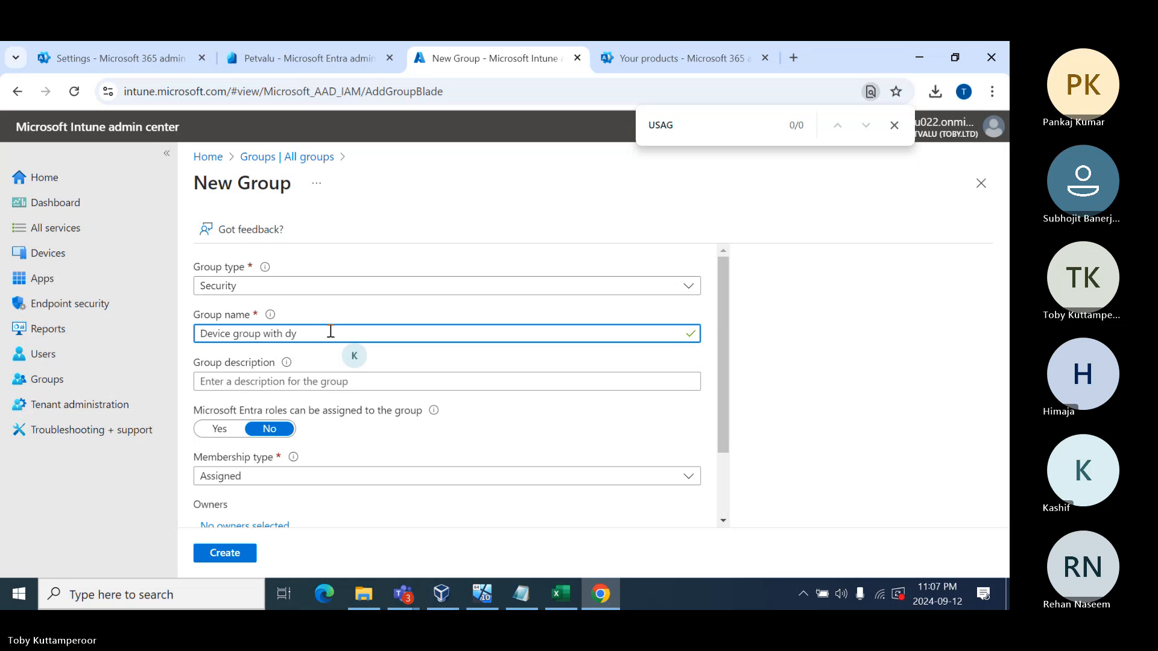
pyautogui.write('namic membership')
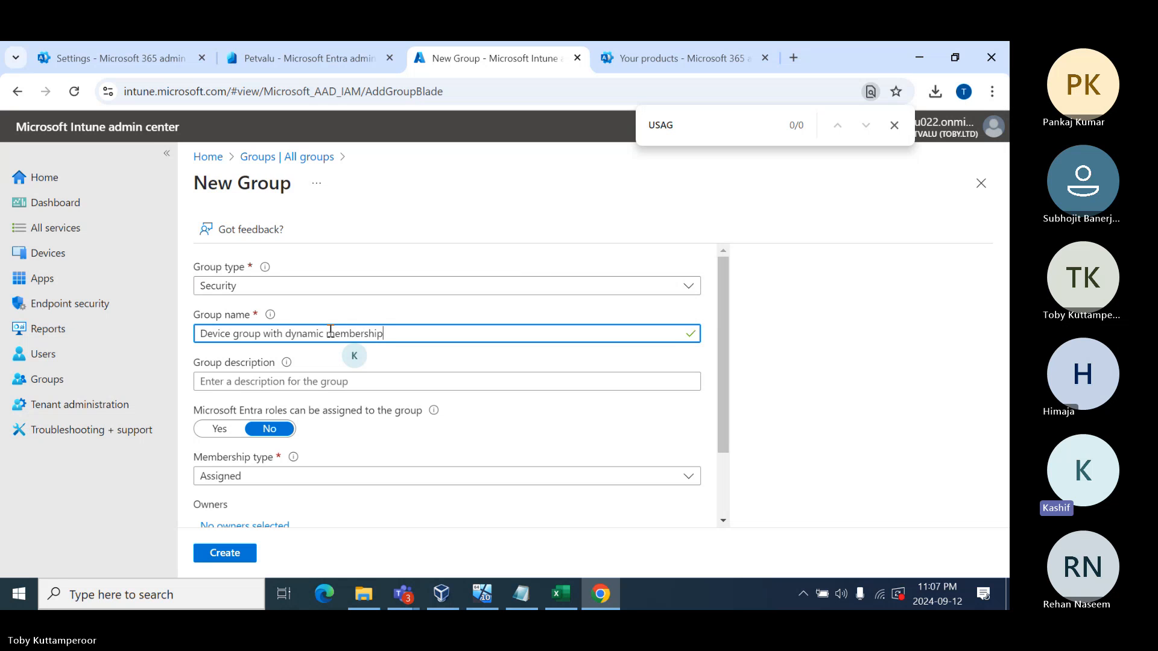
# Set the new group's membership type to Dynamic Device.
pyautogui.scroll(-3, 316, 385)
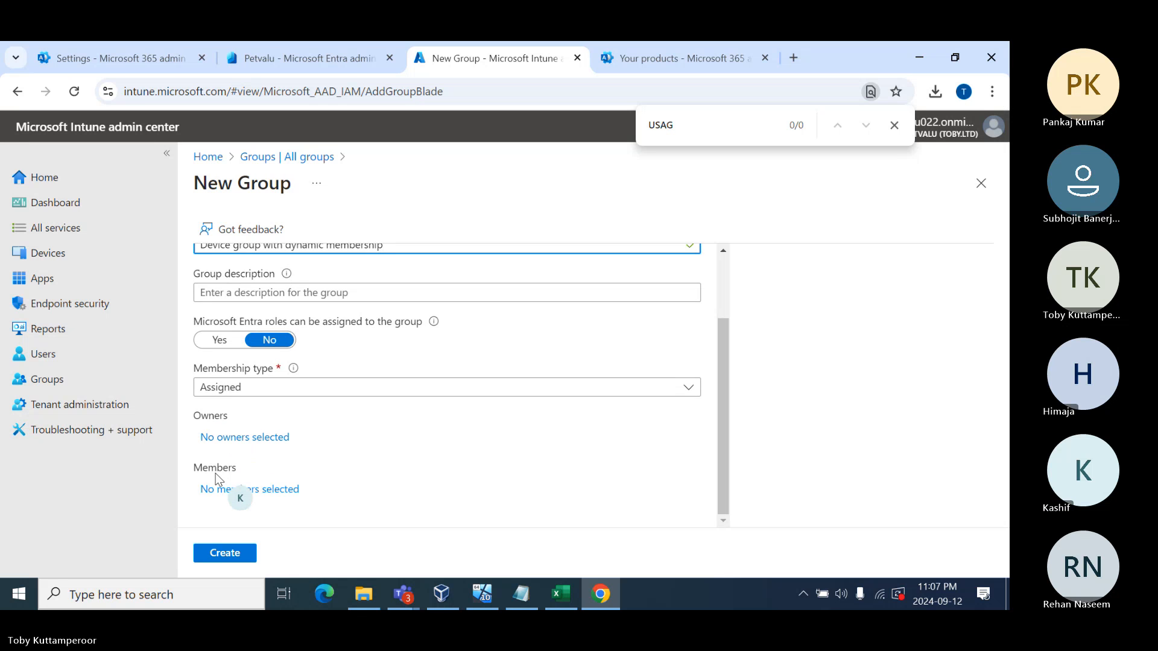
pyautogui.click(278, 395)
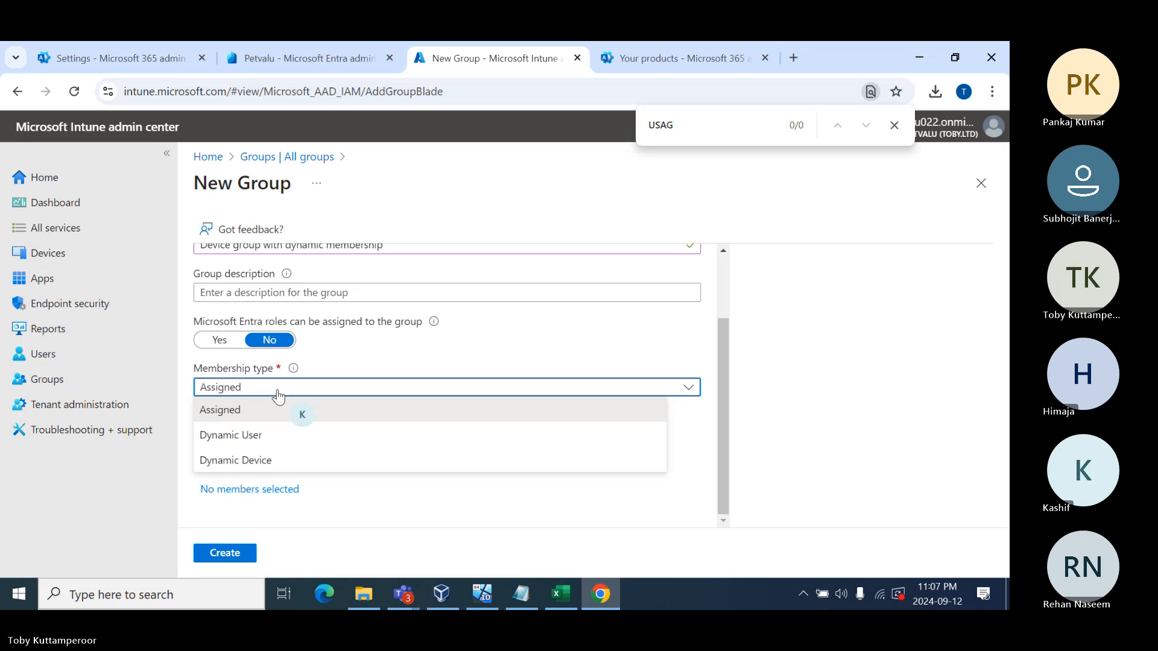
pyautogui.click(218, 462)
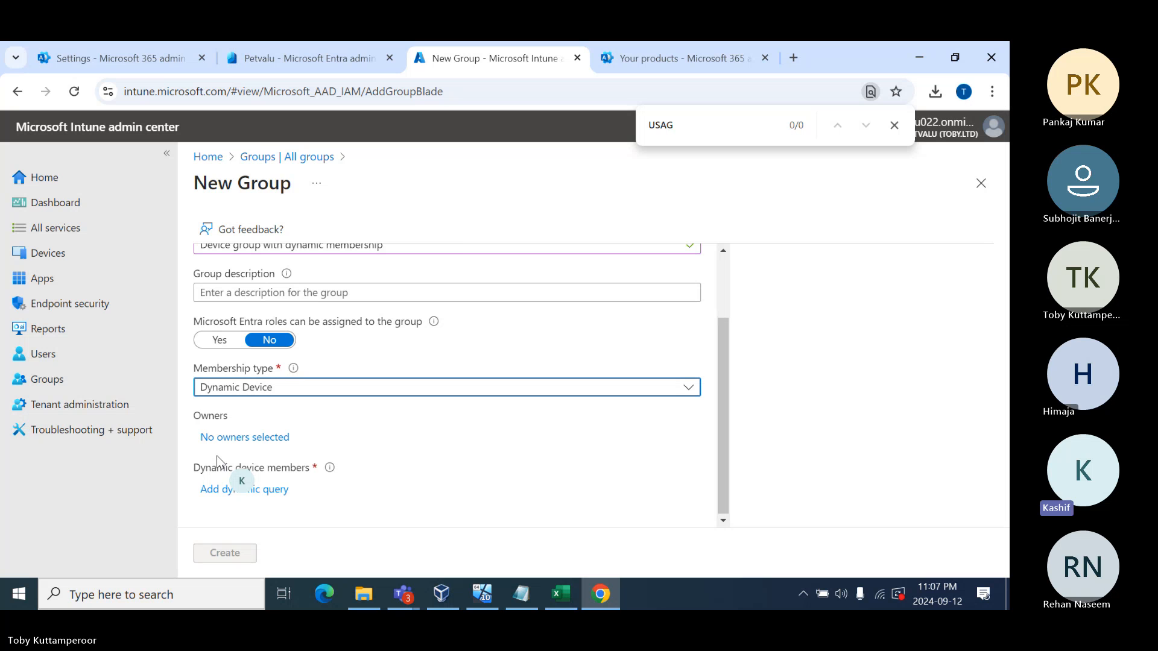
# Add a dynamic query to the new device group with the rule deviceOwnership Equals Corporate.
pyautogui.click(232, 489)
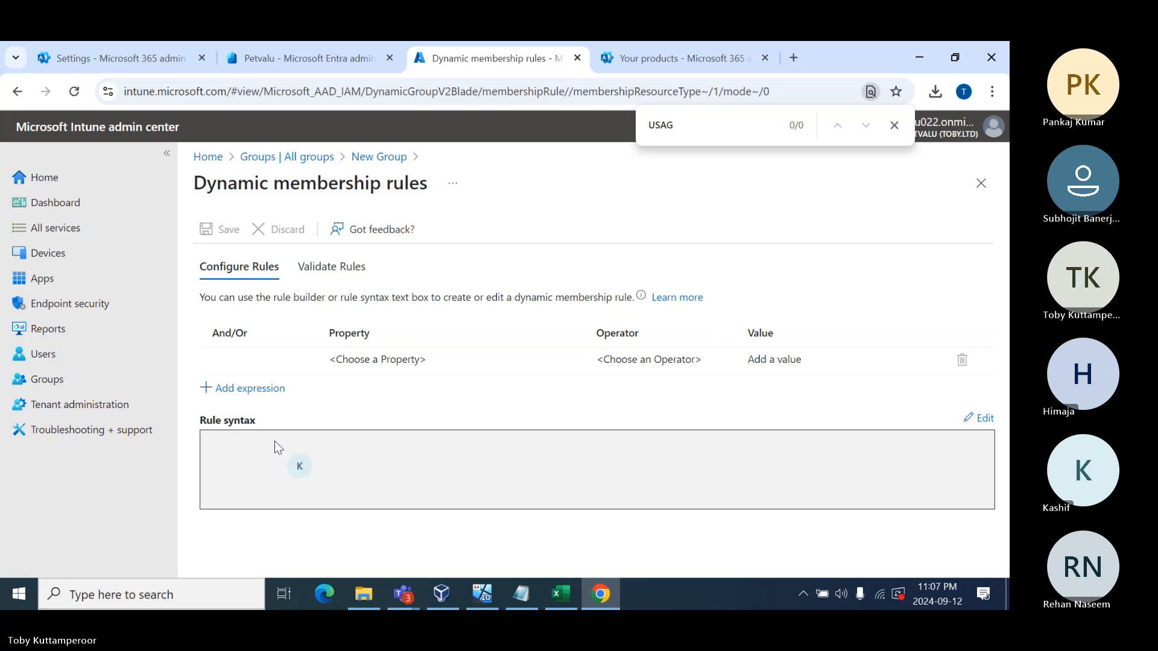
pyautogui.click(566, 360)
pyautogui.click(569, 361)
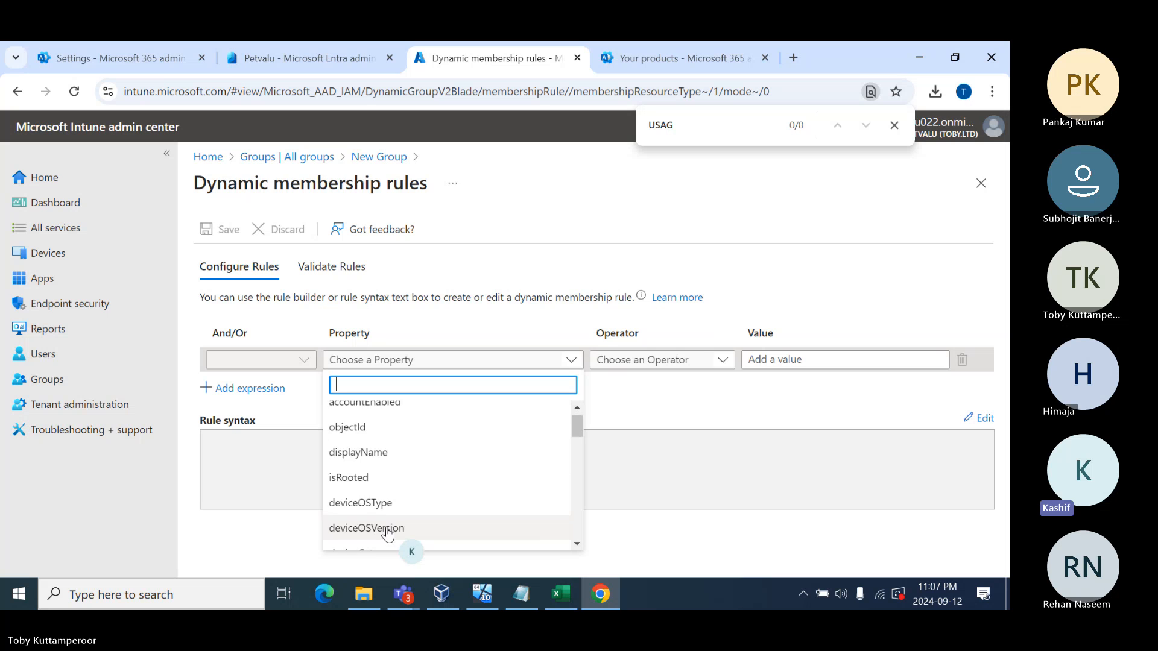
pyautogui.scroll(-1, 388, 534)
pyautogui.scroll(-1, 386, 534)
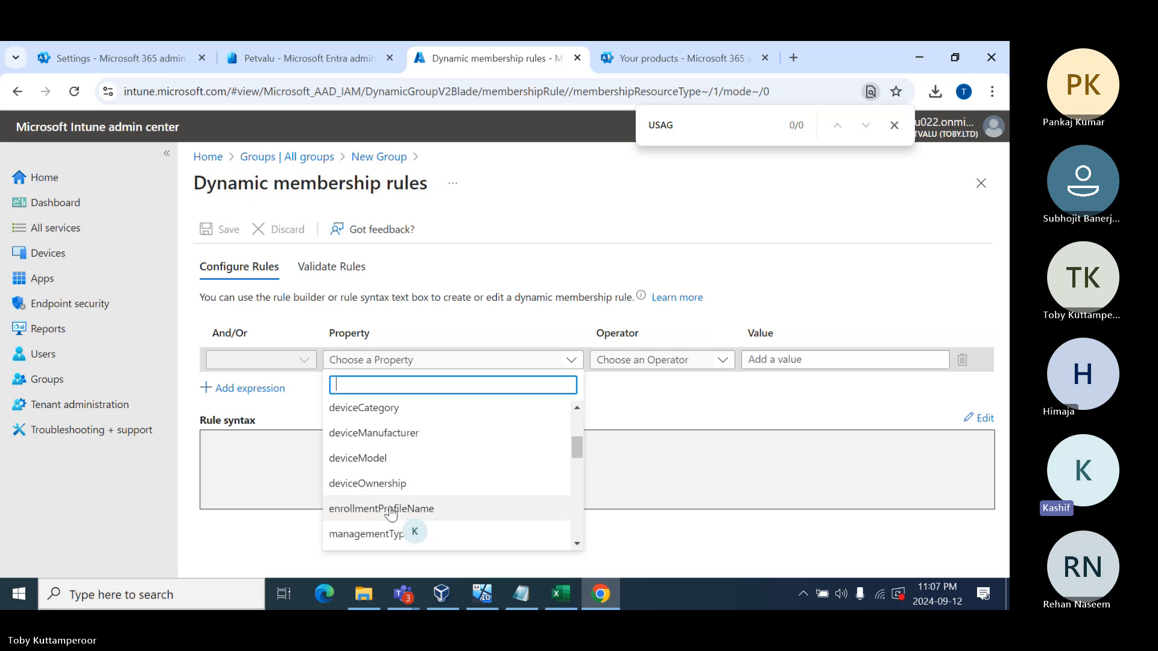
pyautogui.click(388, 484)
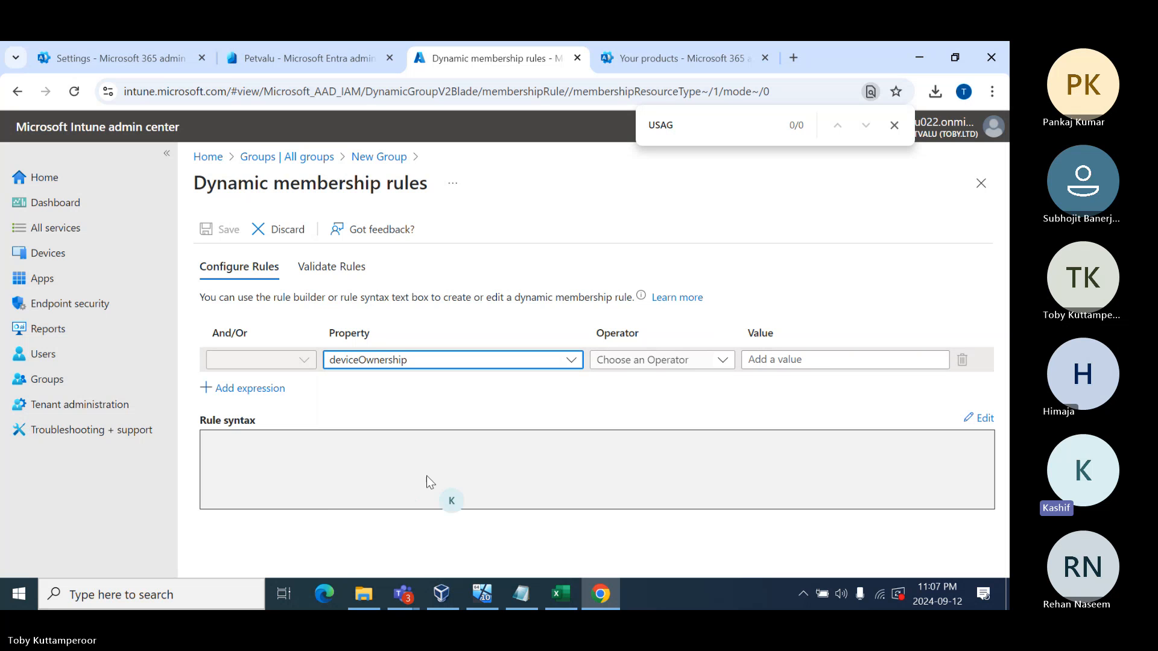
pyautogui.click(724, 360)
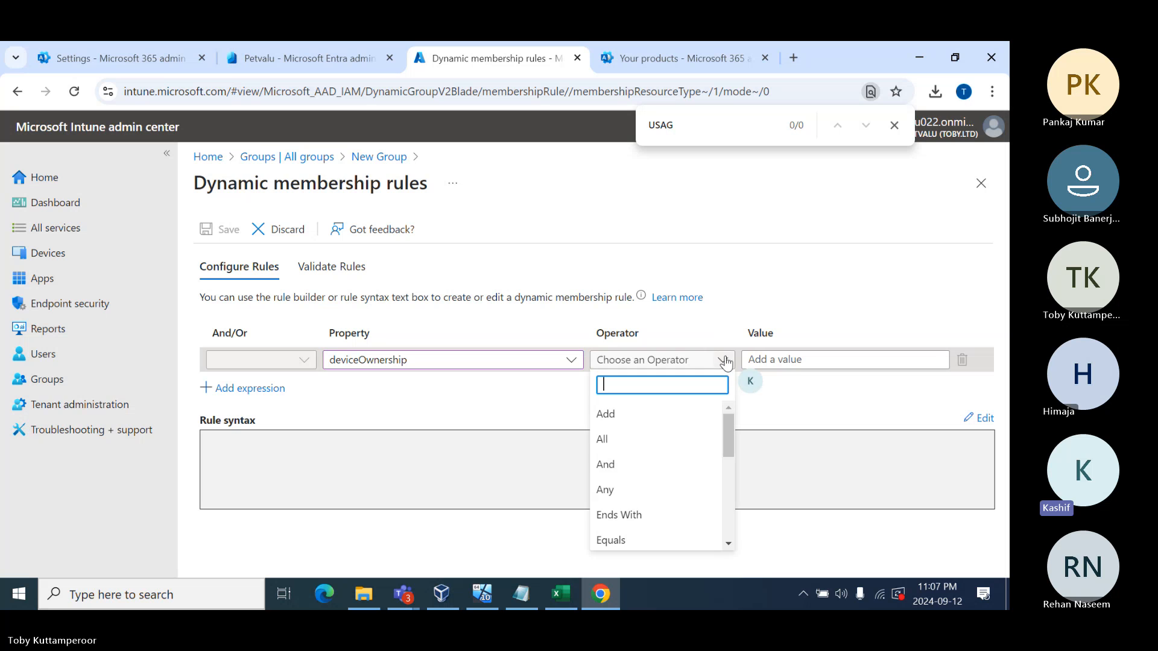
pyautogui.click(608, 540)
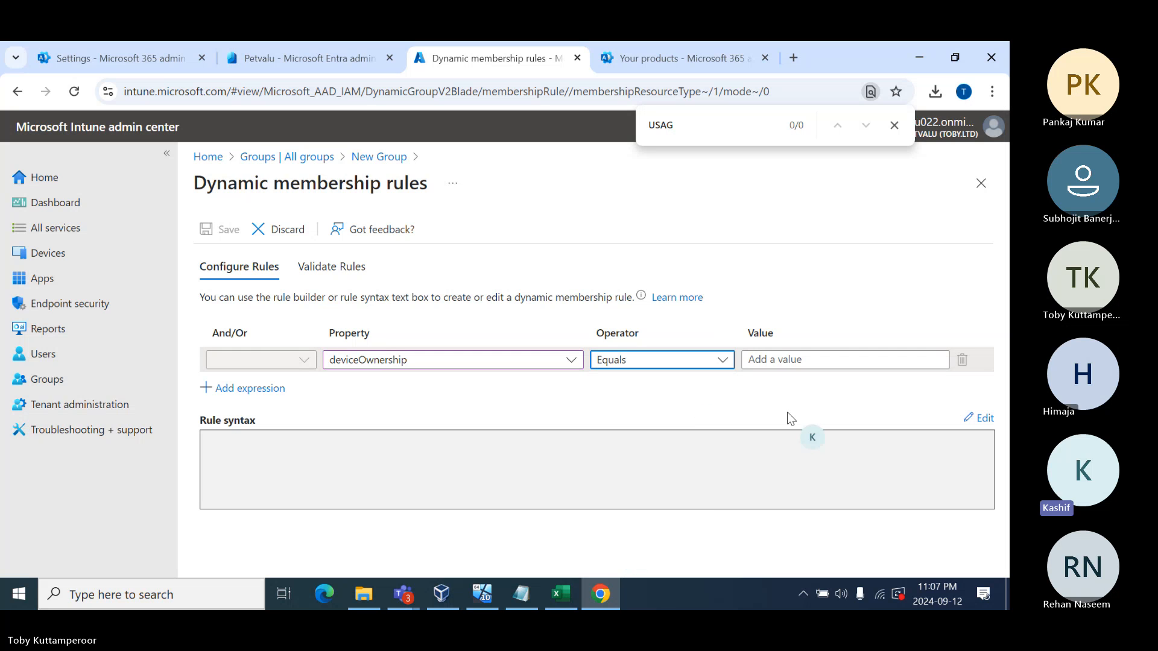
pyautogui.click(803, 360)
pyautogui.write('C')
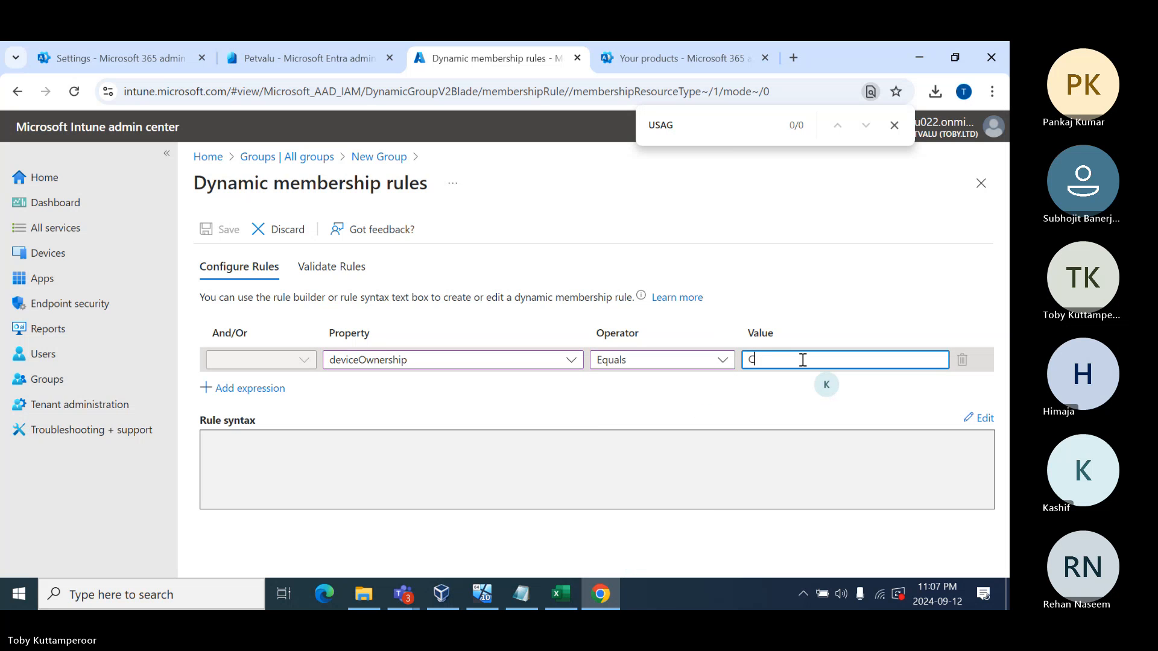
pyautogui.write('or')
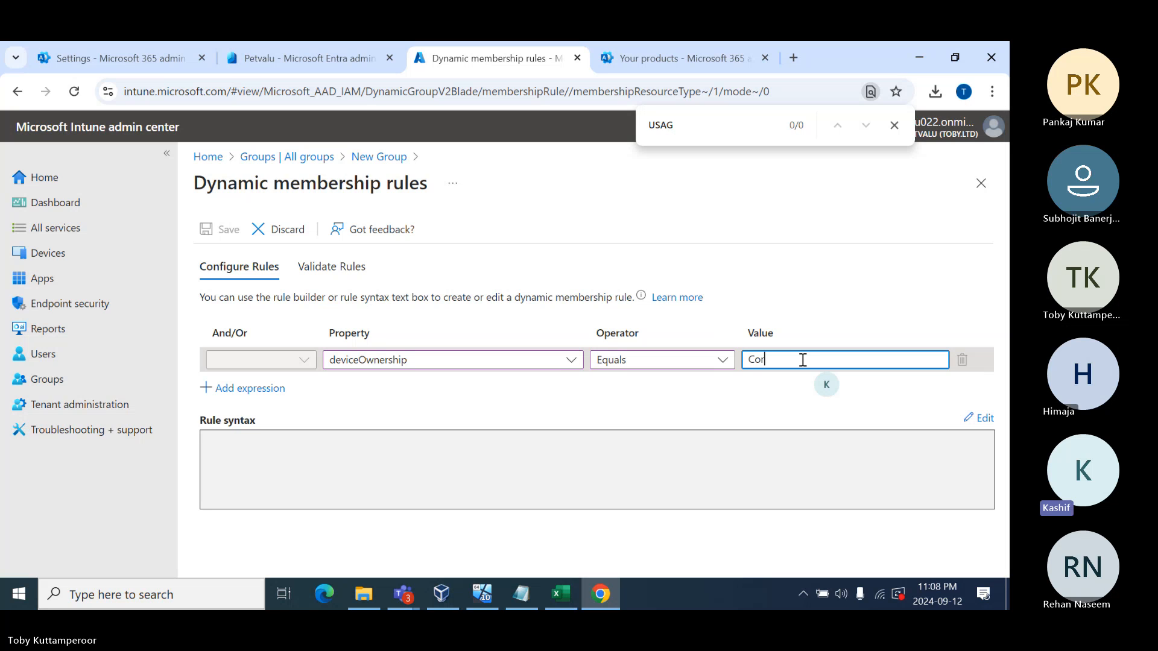
pyautogui.write('porate')
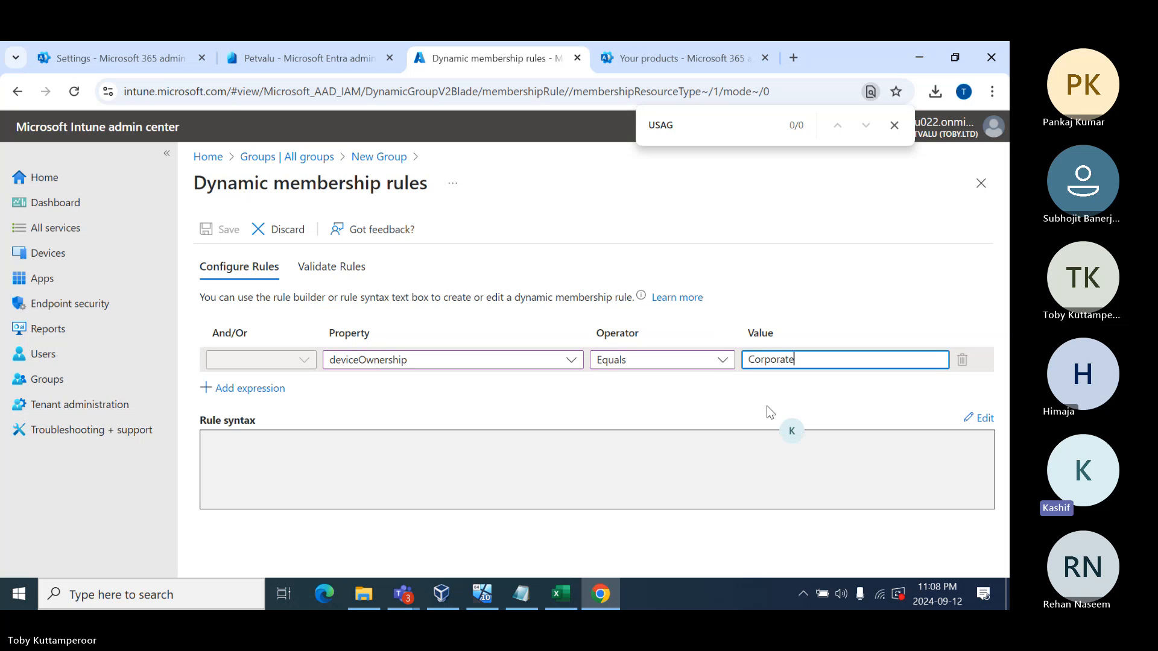
# Validate the ownership rule against the device WINVM001 and examine its verification details.
pyautogui.click(332, 269)
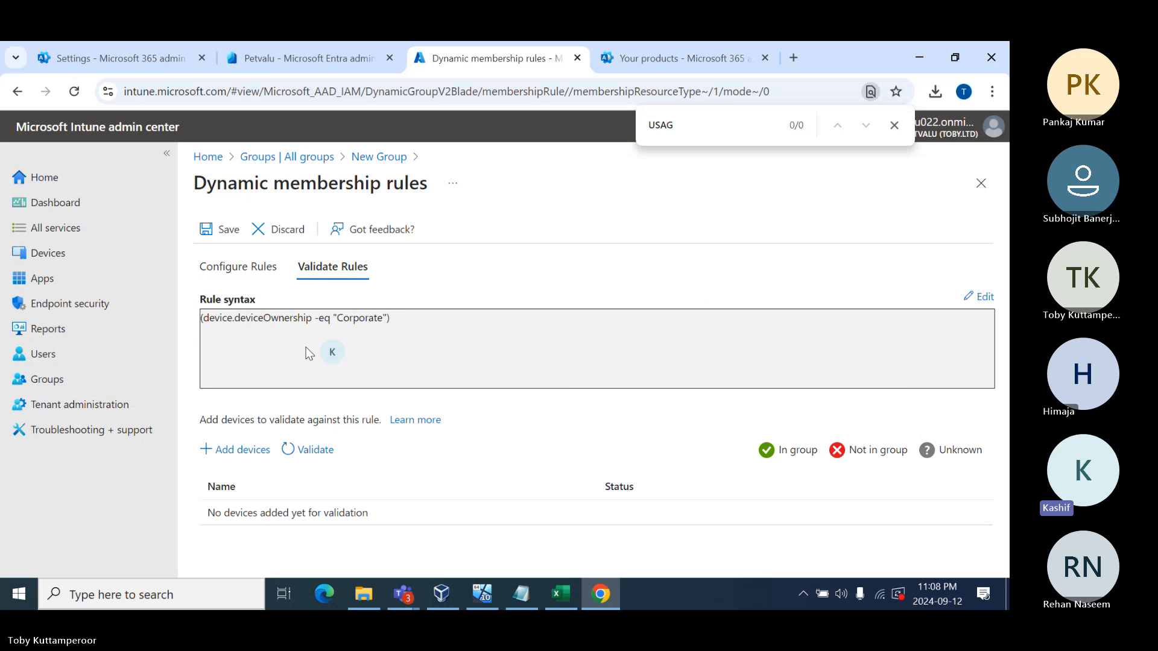
pyautogui.click(236, 451)
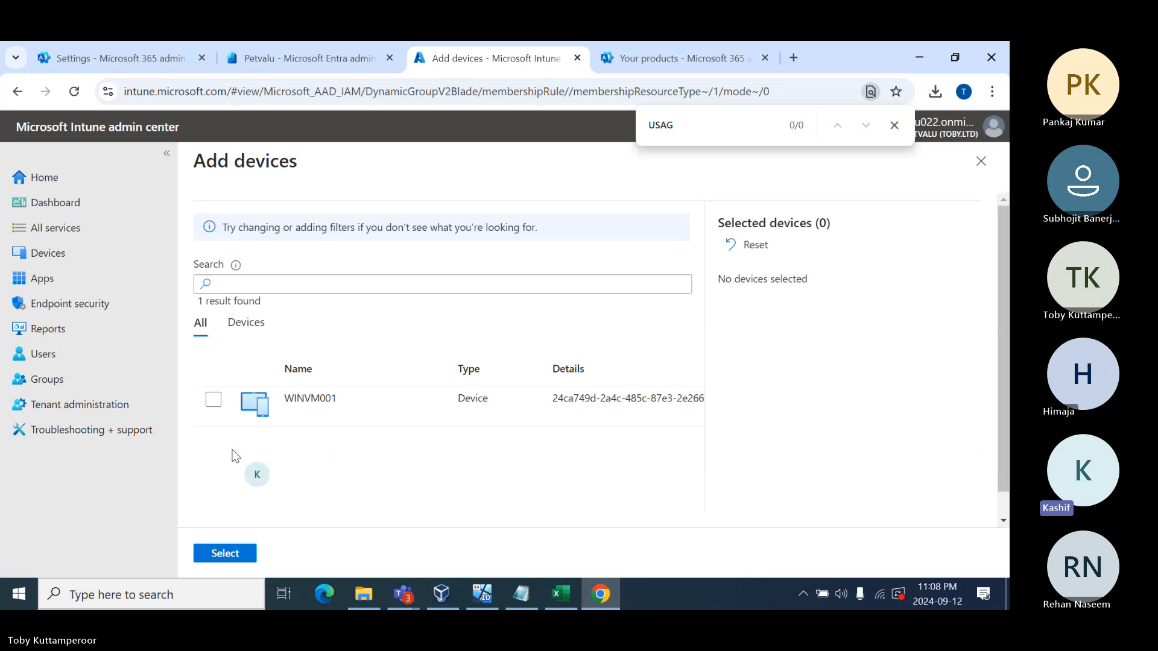
pyautogui.click(213, 400)
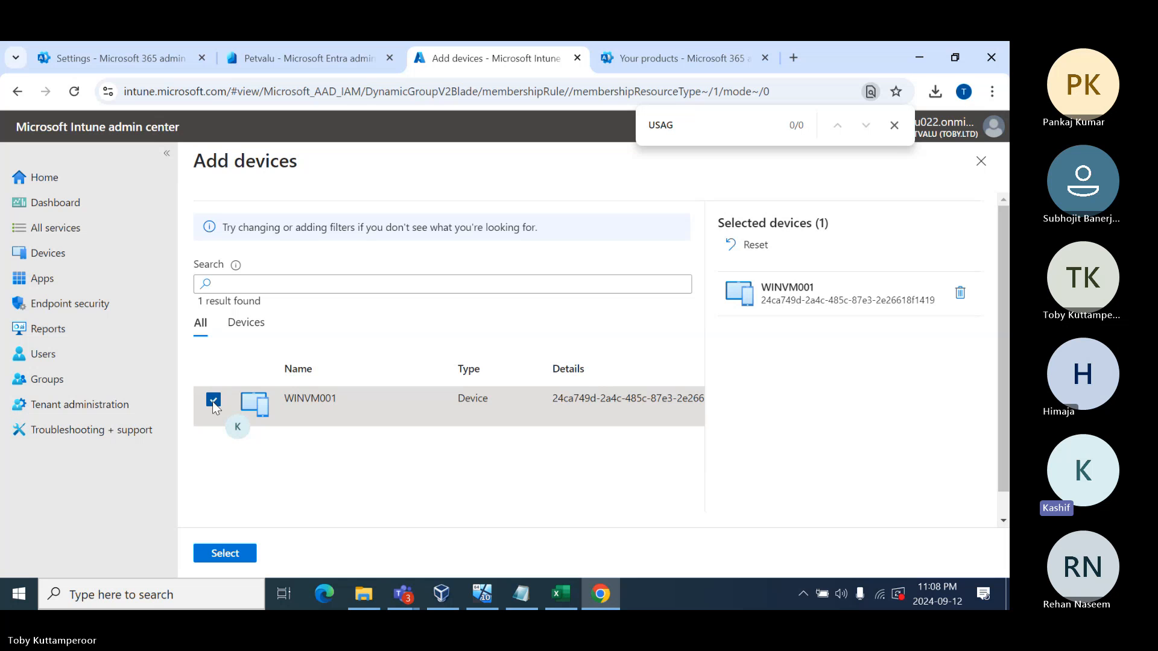
pyautogui.click(225, 553)
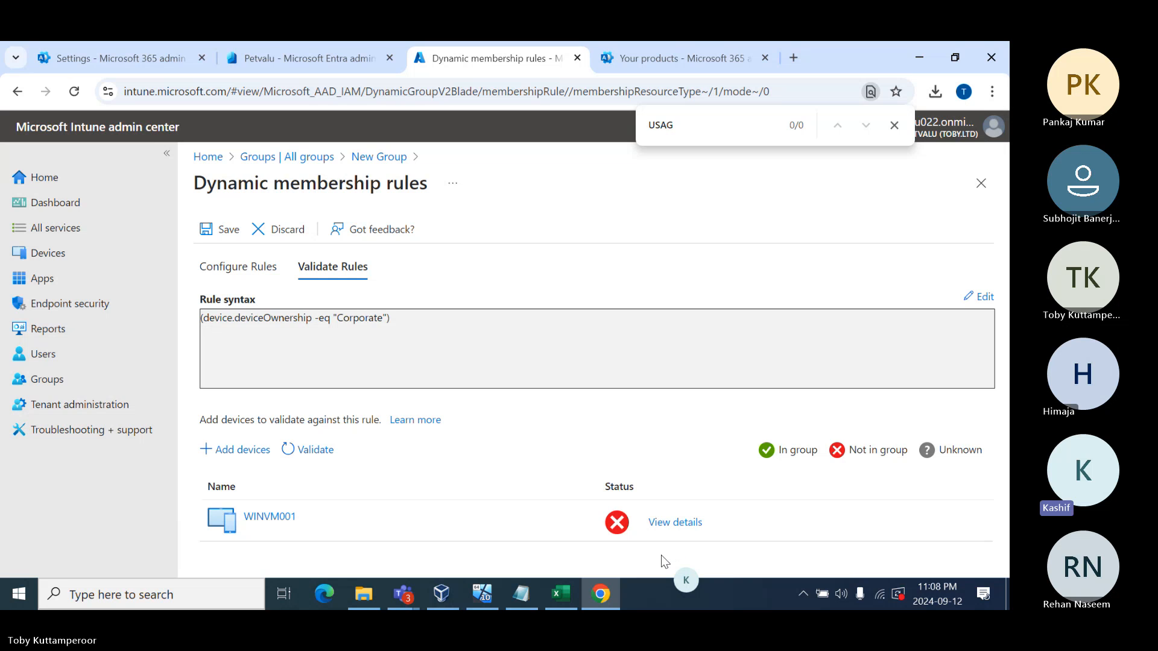
pyautogui.click(674, 521)
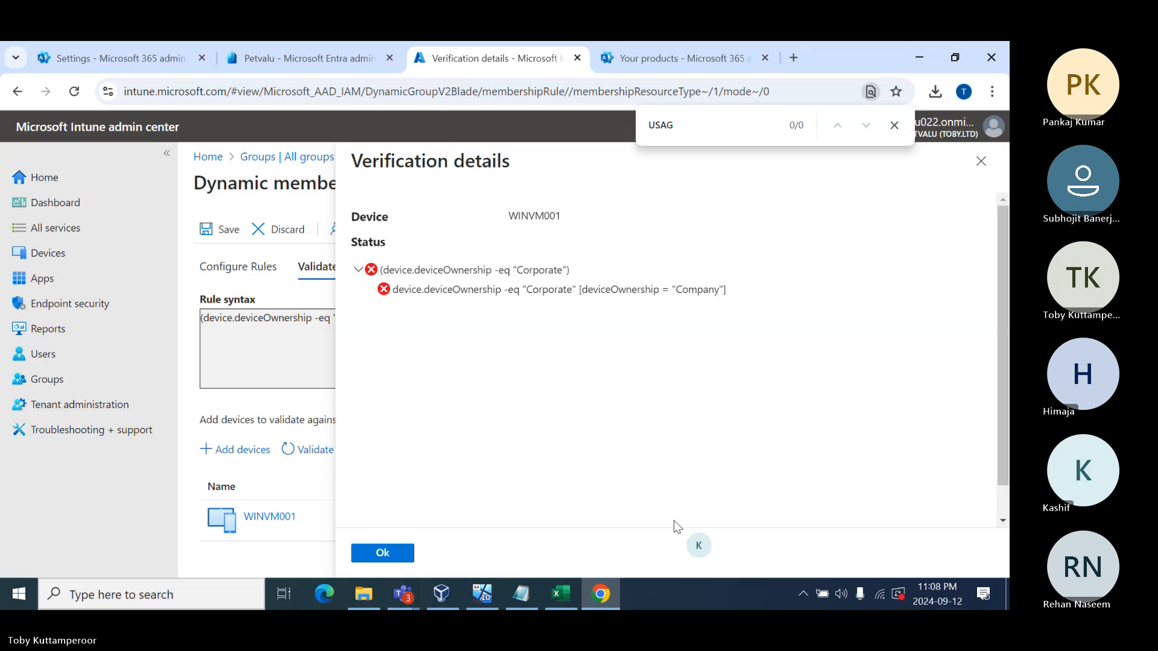
pyautogui.click(685, 299)
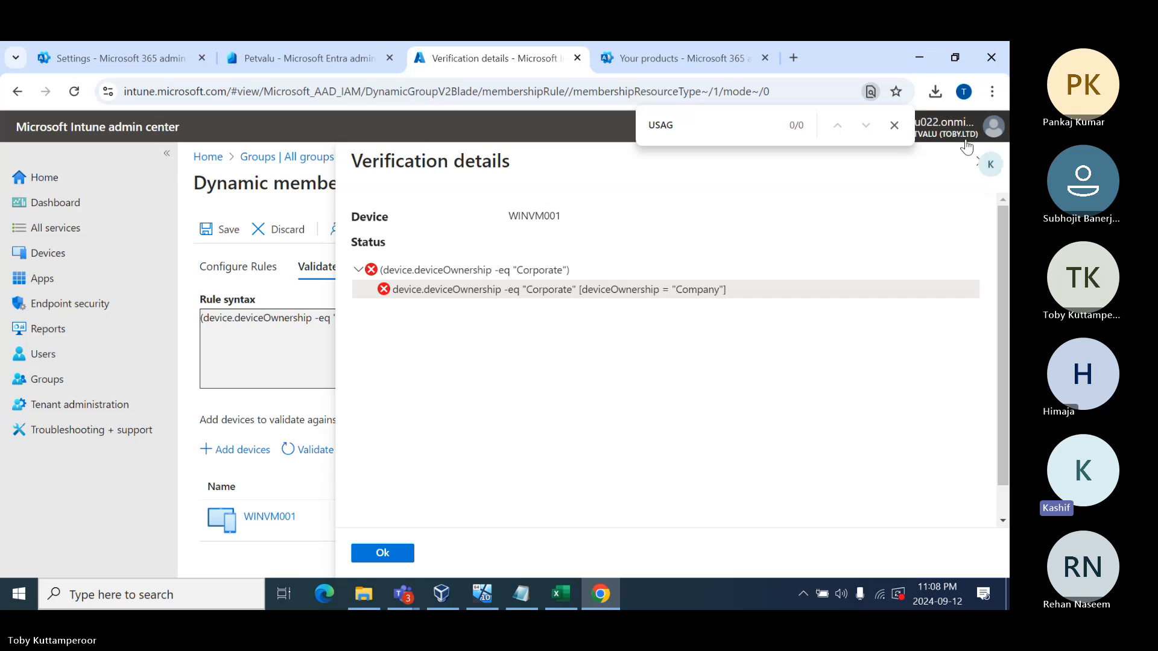
pyautogui.click(978, 160)
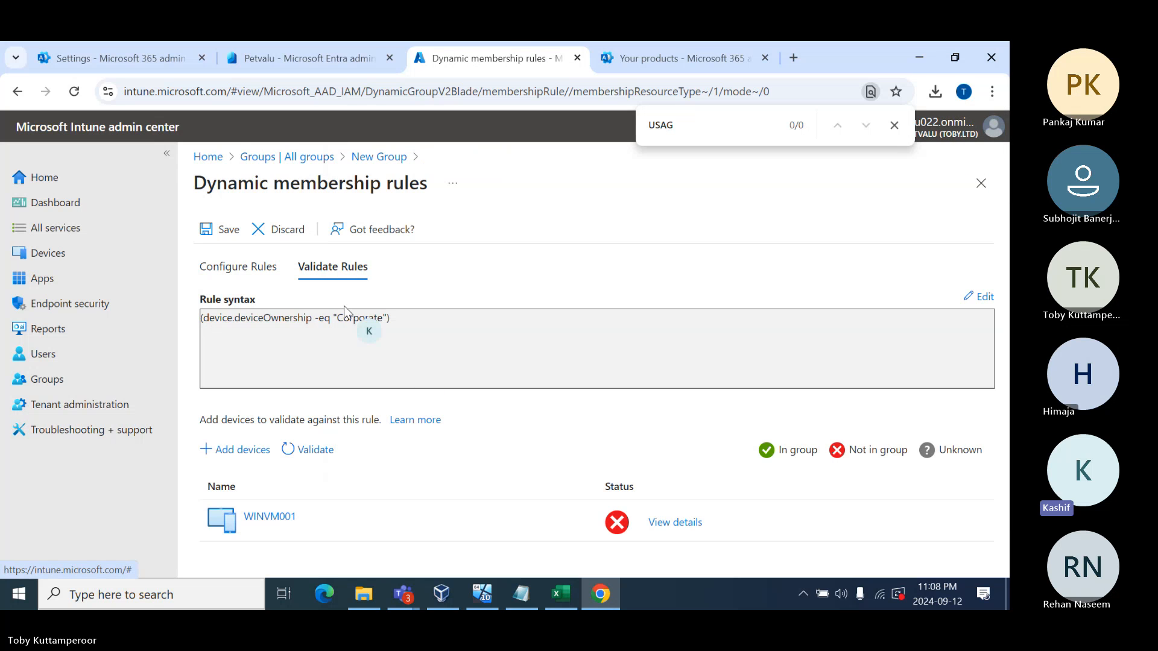
# Change the value of the deviceOwnership expression to Company in the rule configuration.
pyautogui.click(240, 267)
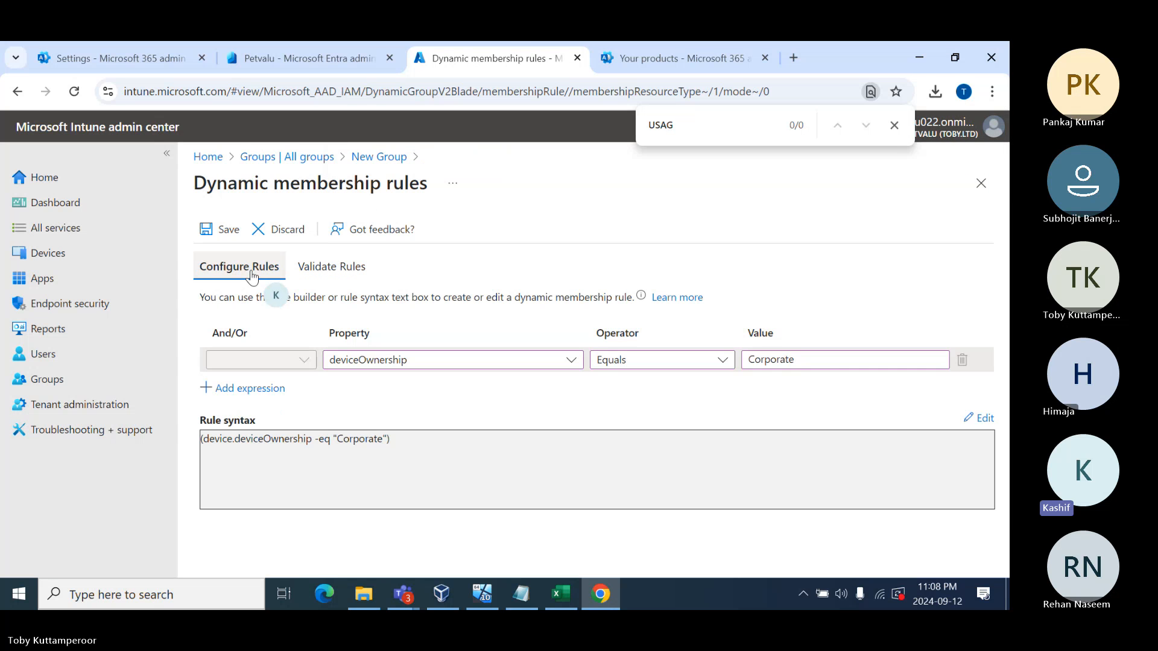
pyautogui.click(795, 360)
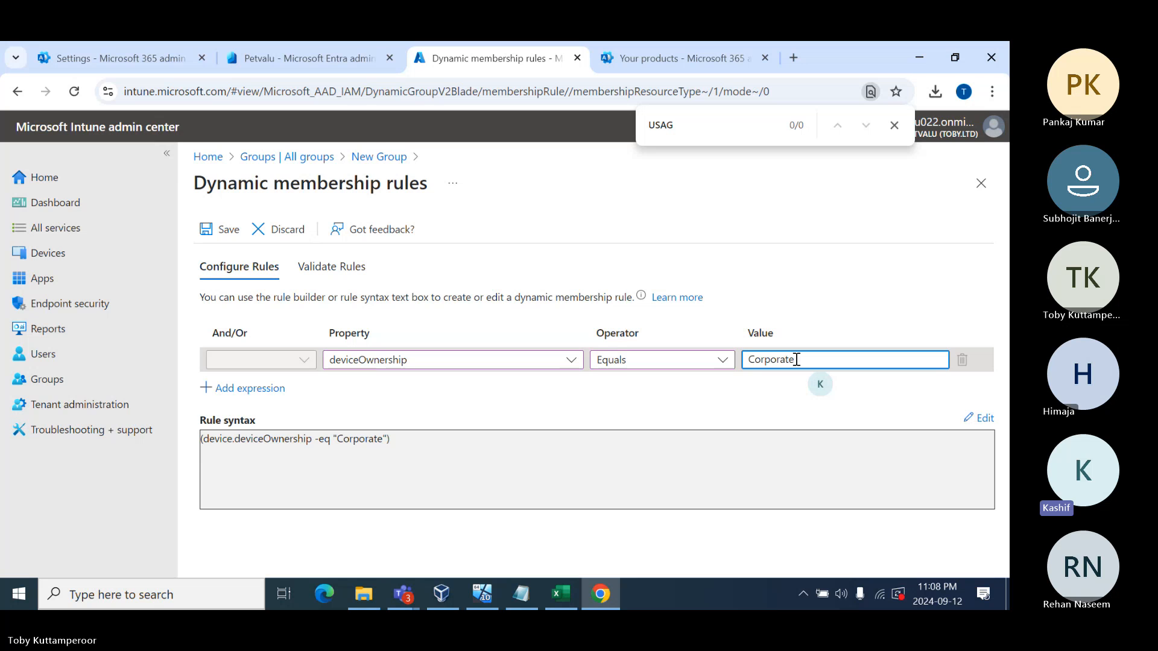
pyautogui.press('BackSpace')
pyautogui.press('BackSpace')
pyautogui.press('BackSpace')
pyautogui.press('BackSpace')
pyautogui.press('BackSpace')
pyautogui.press('BackSpace')
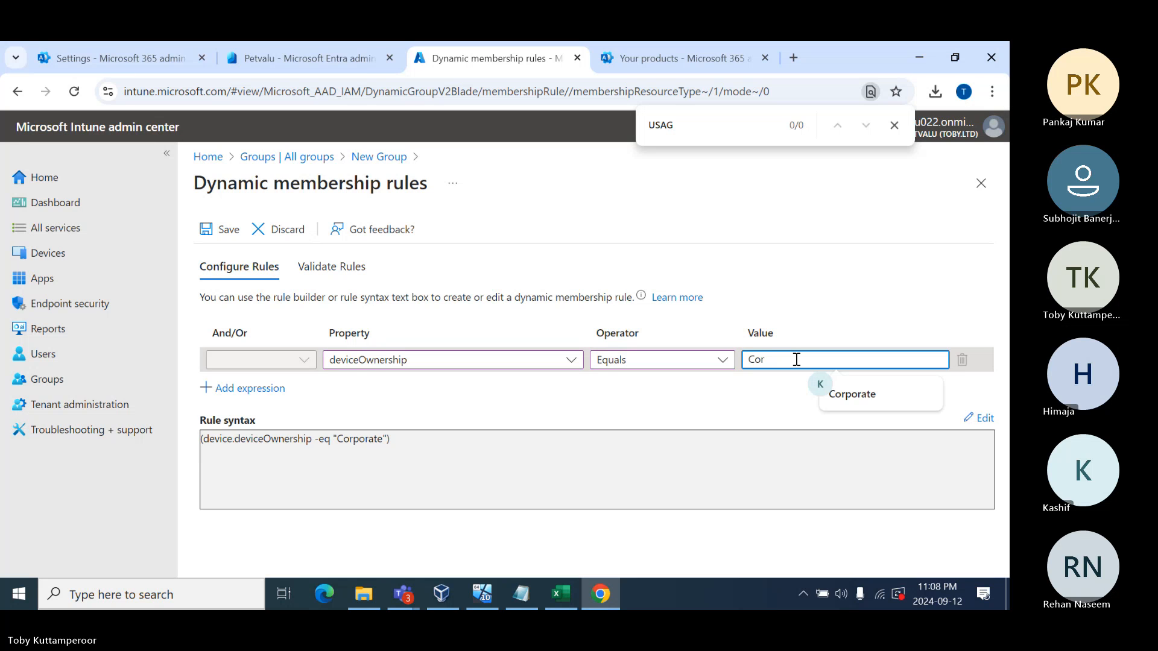
pyautogui.press('BackSpace')
pyautogui.press('BackSpace')
pyautogui.write('ompany')
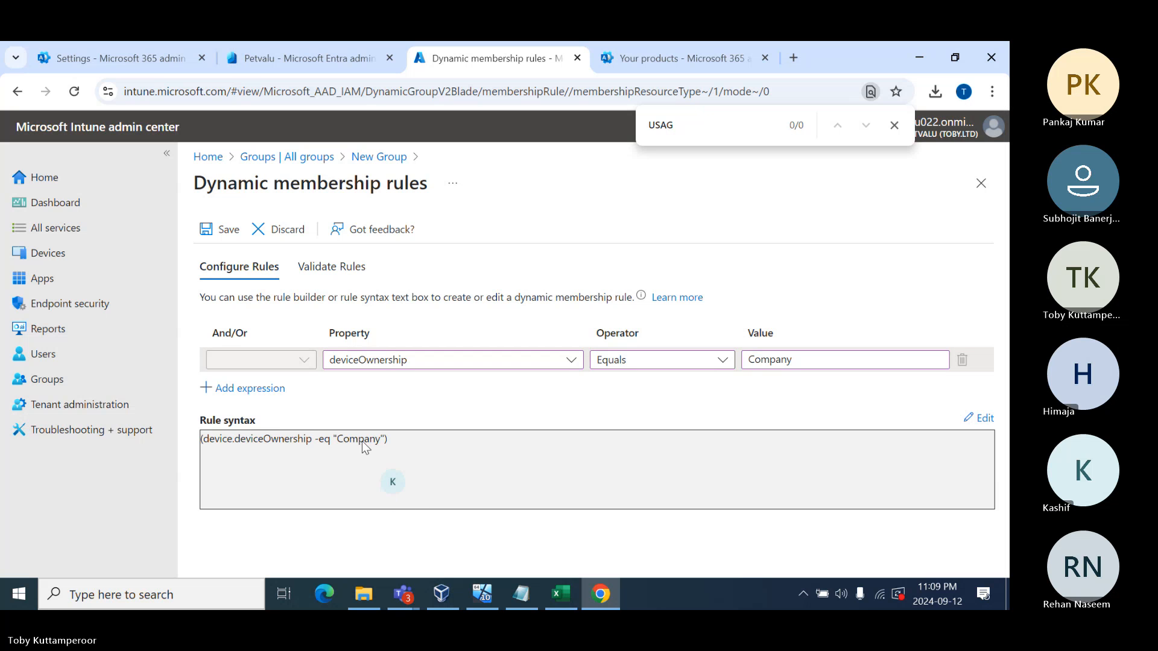
# Save the dynamic membership rule, create the device group and refresh the list of all groups.
pyautogui.click(226, 232)
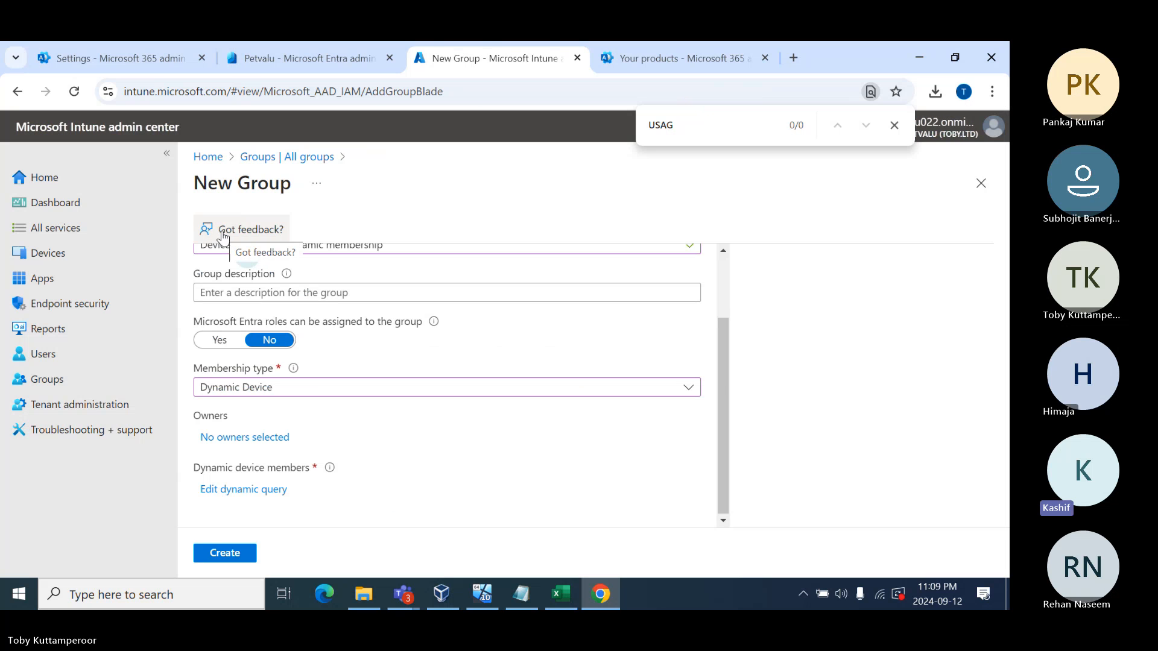
pyautogui.click(216, 553)
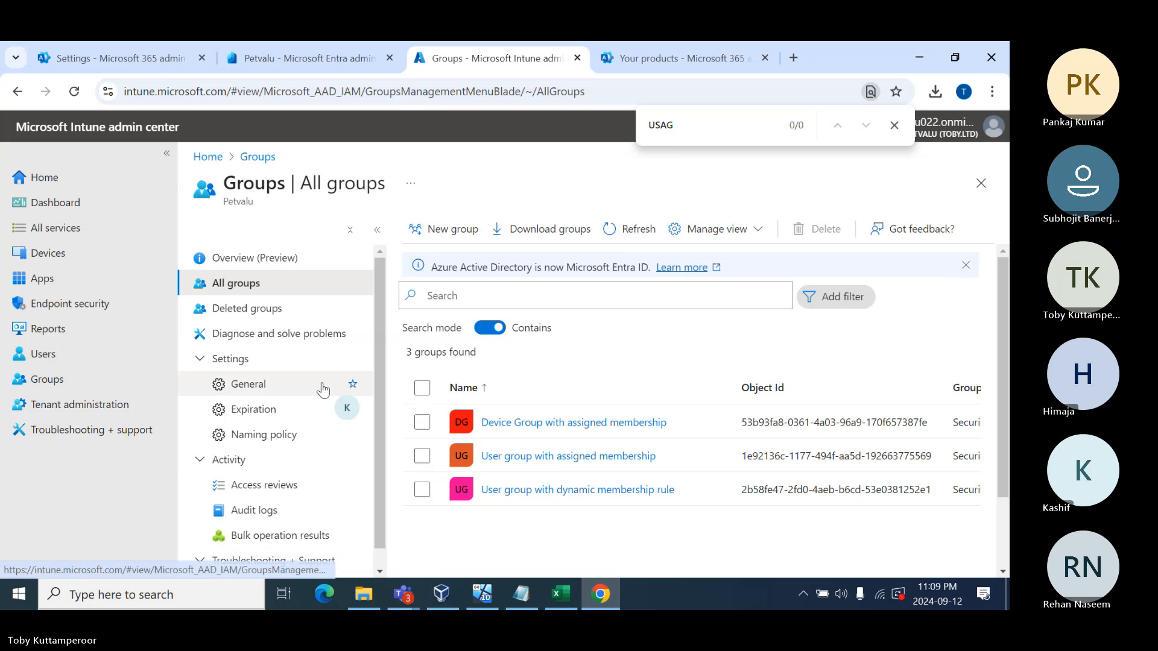
pyautogui.click(630, 230)
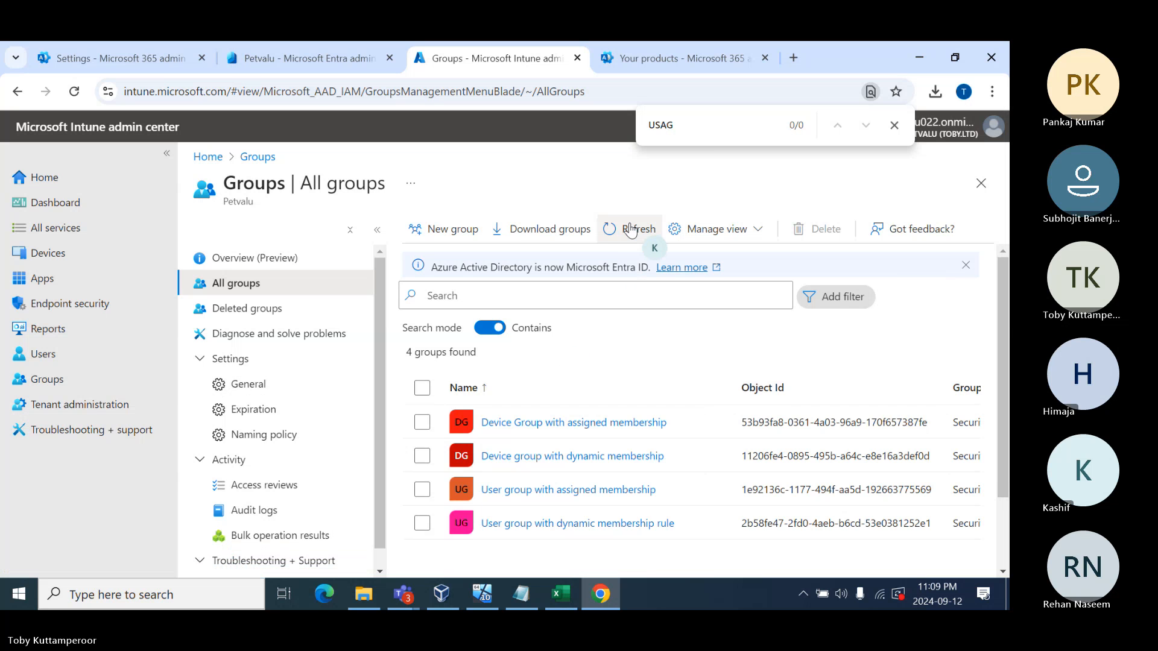
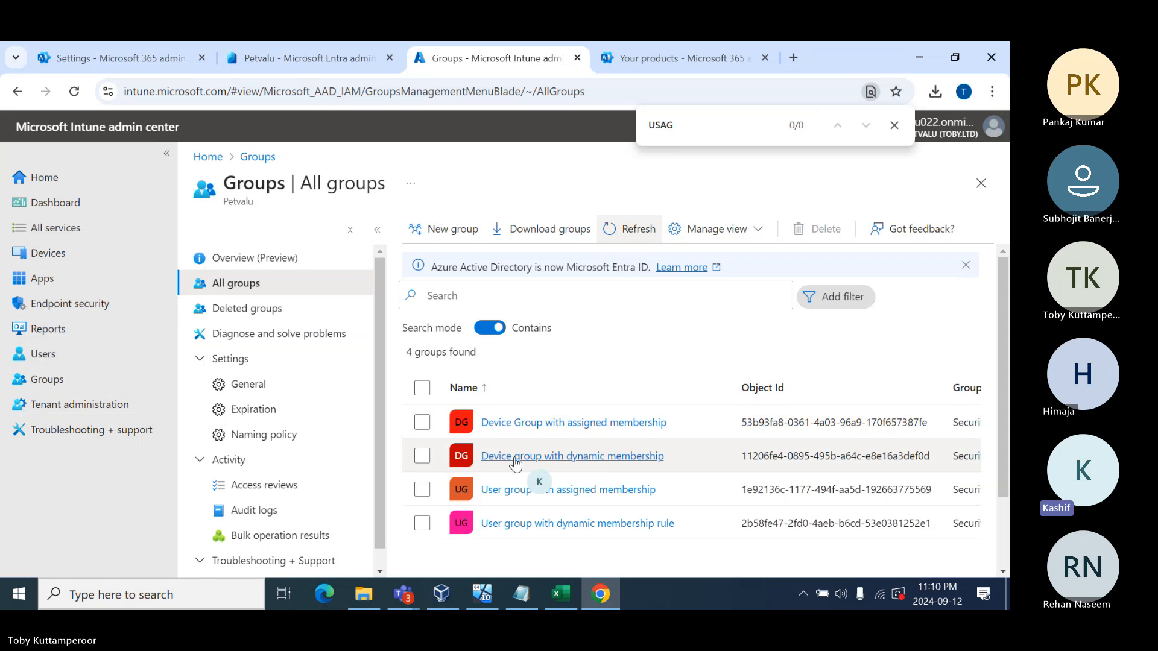
# Check the overview and members of Device group with dynamic membership, close the find bar and return to all groups.
pyautogui.click(581, 462)
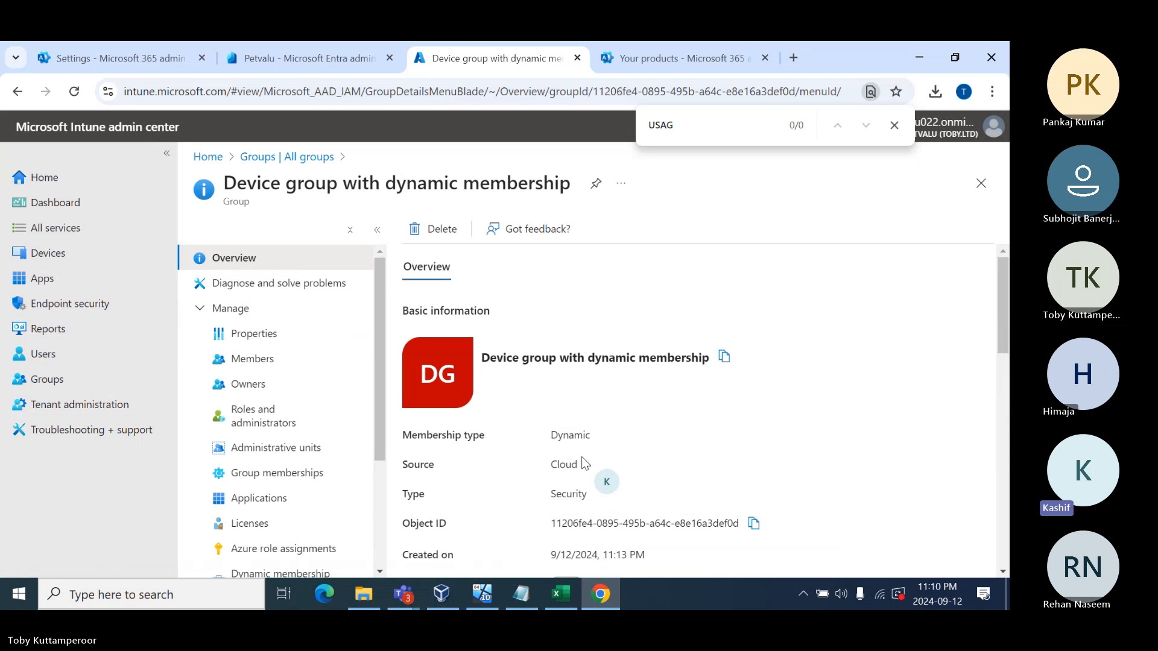
pyautogui.scroll(-7, 597, 414)
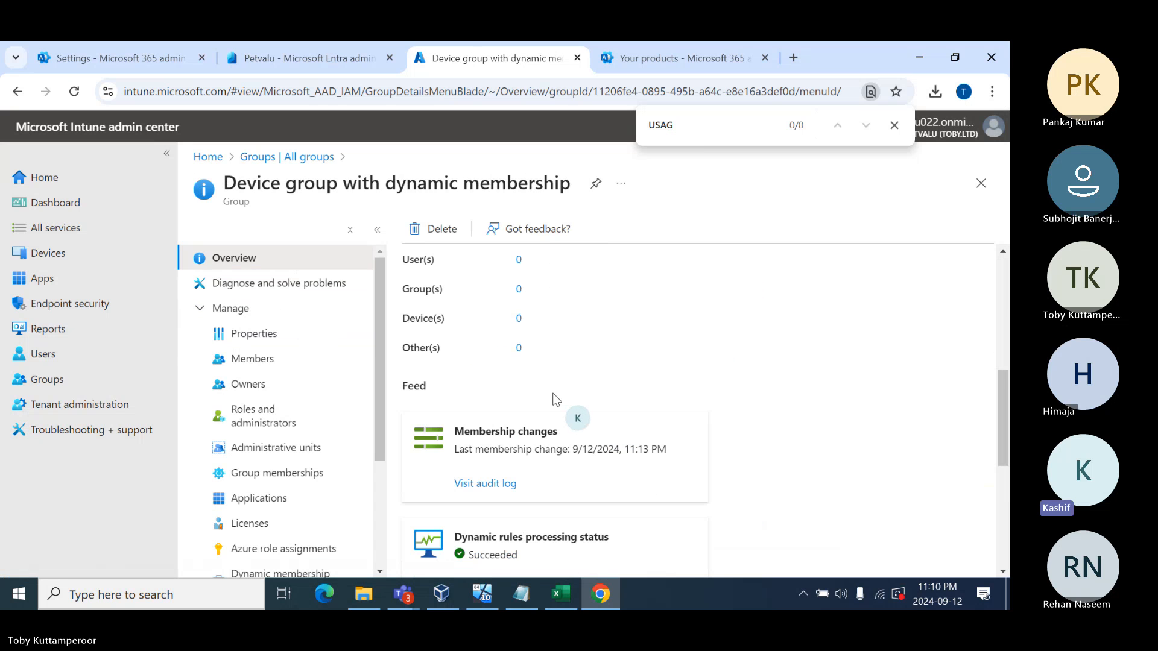
pyautogui.scroll(3, 556, 399)
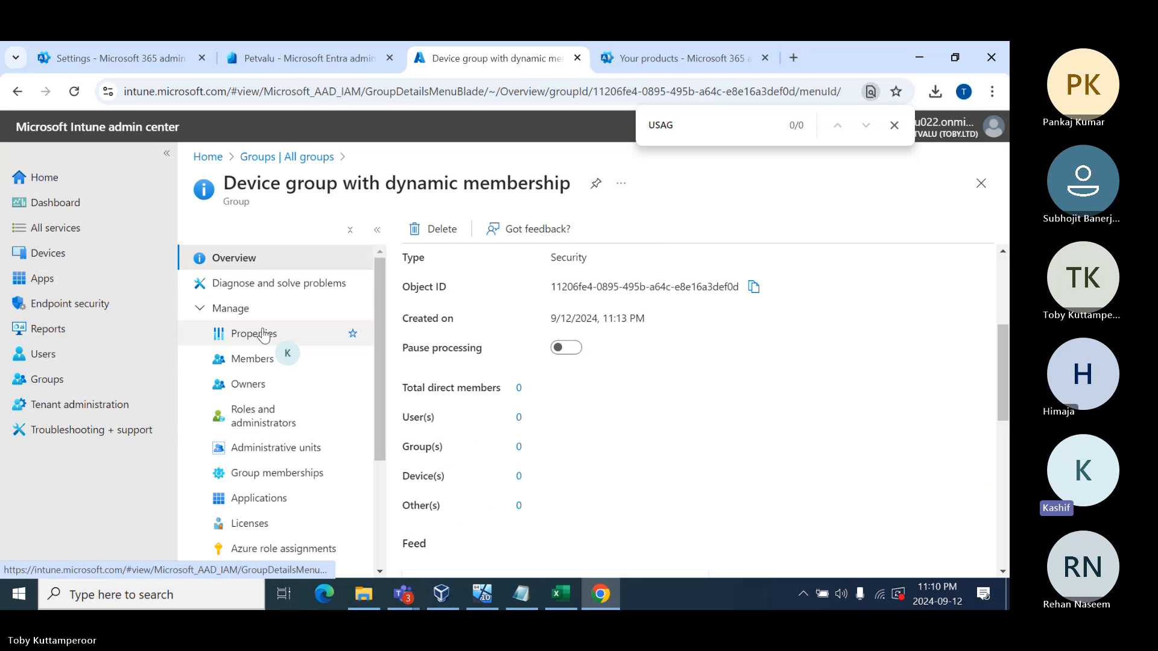
pyautogui.click(248, 360)
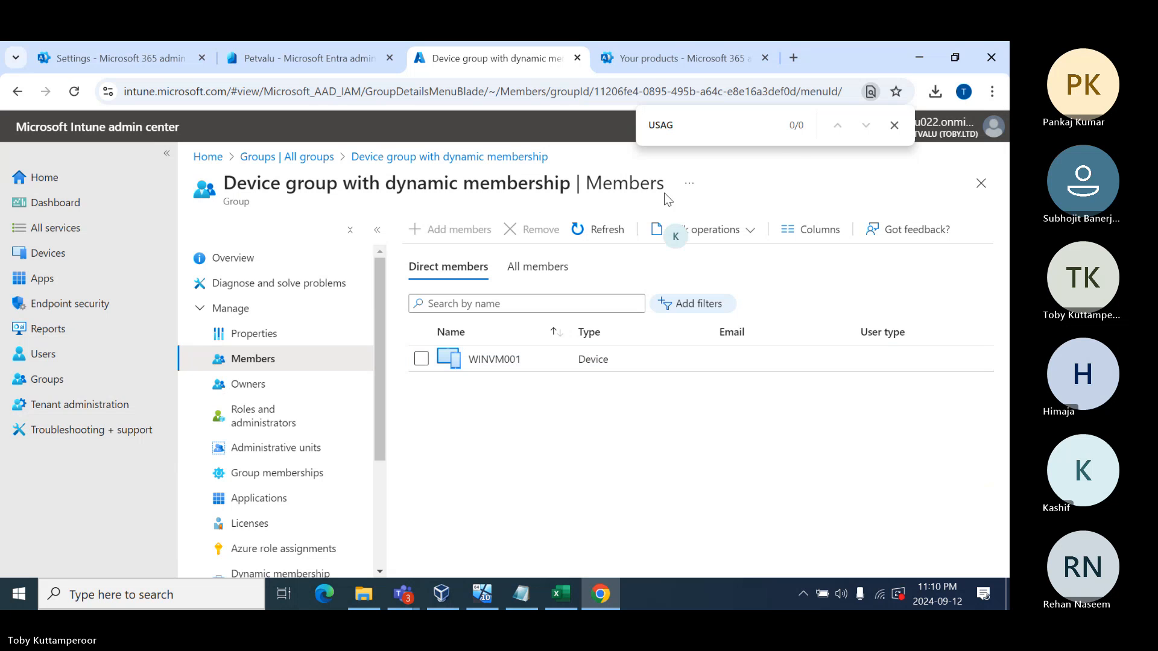
pyautogui.click(894, 126)
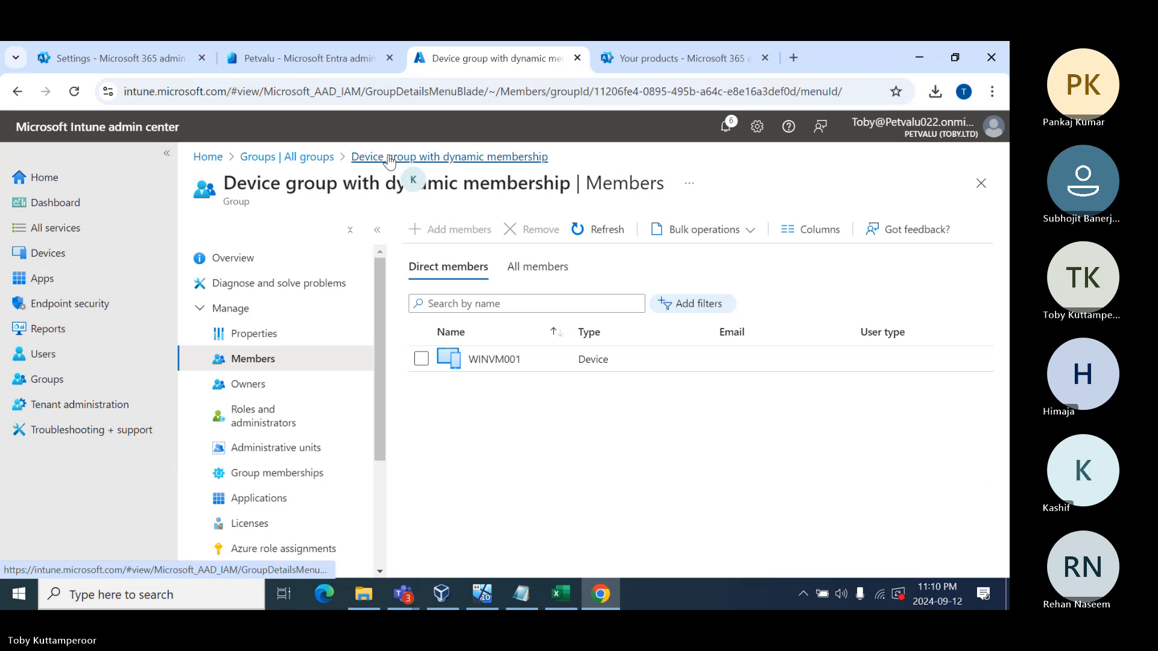
pyautogui.click(298, 157)
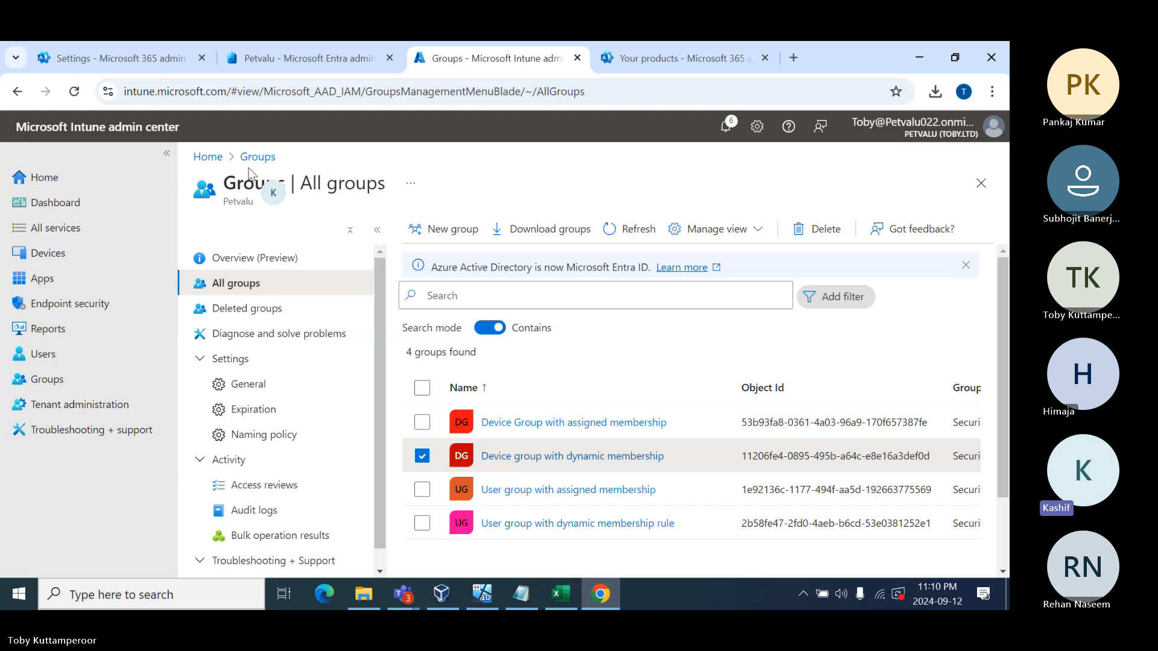
# Copy the OS version of the enrolled device from the list of Windows devices.
pyautogui.click(68, 256)
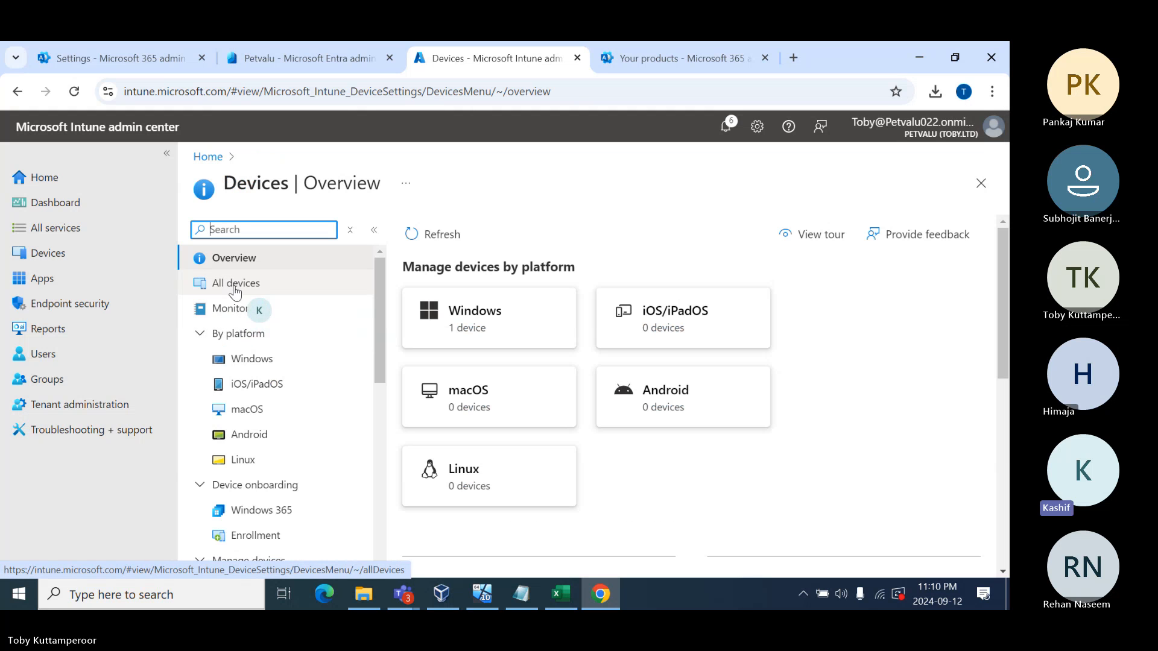
pyautogui.click(240, 360)
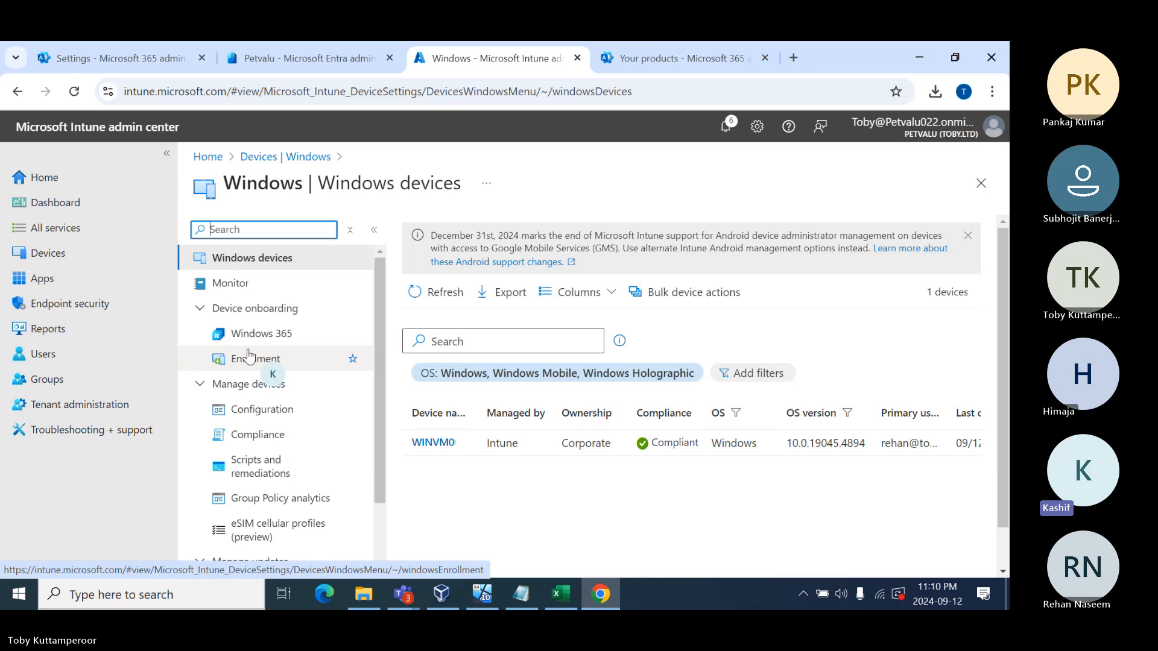
pyautogui.doubleClick(832, 444)
pyautogui.hotkey('ctrl', 'c')
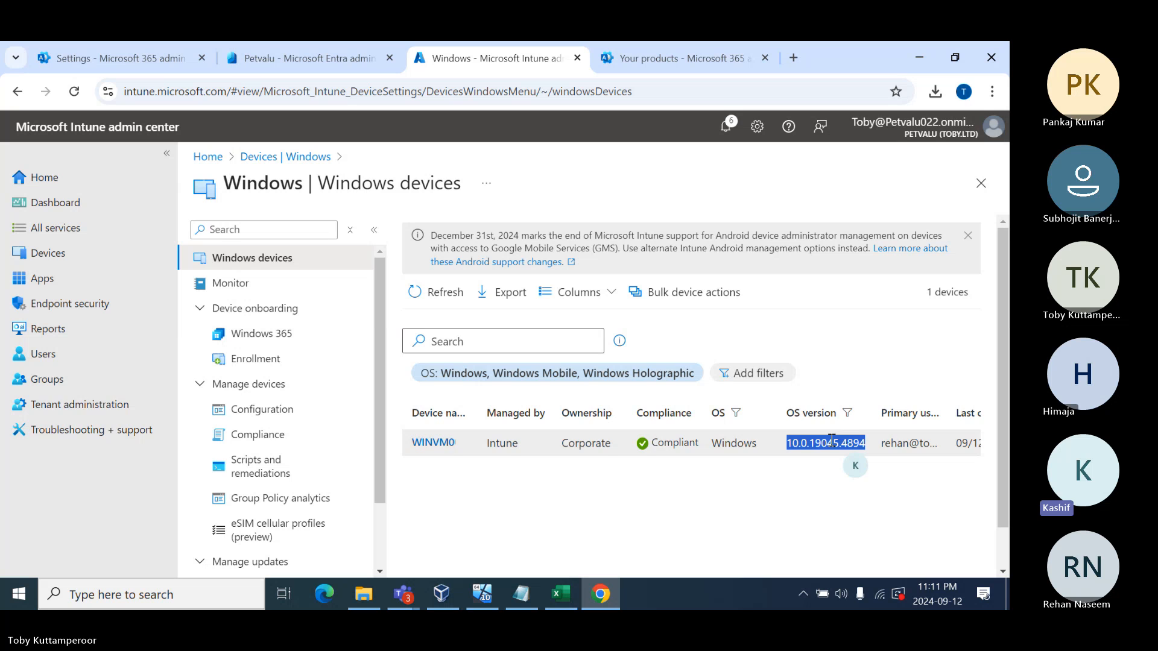
# Start a new security group named Computer With OS Vesion 10.0.19045.4894 and set its membership type to Dynamic Device.
pyautogui.click(47, 379)
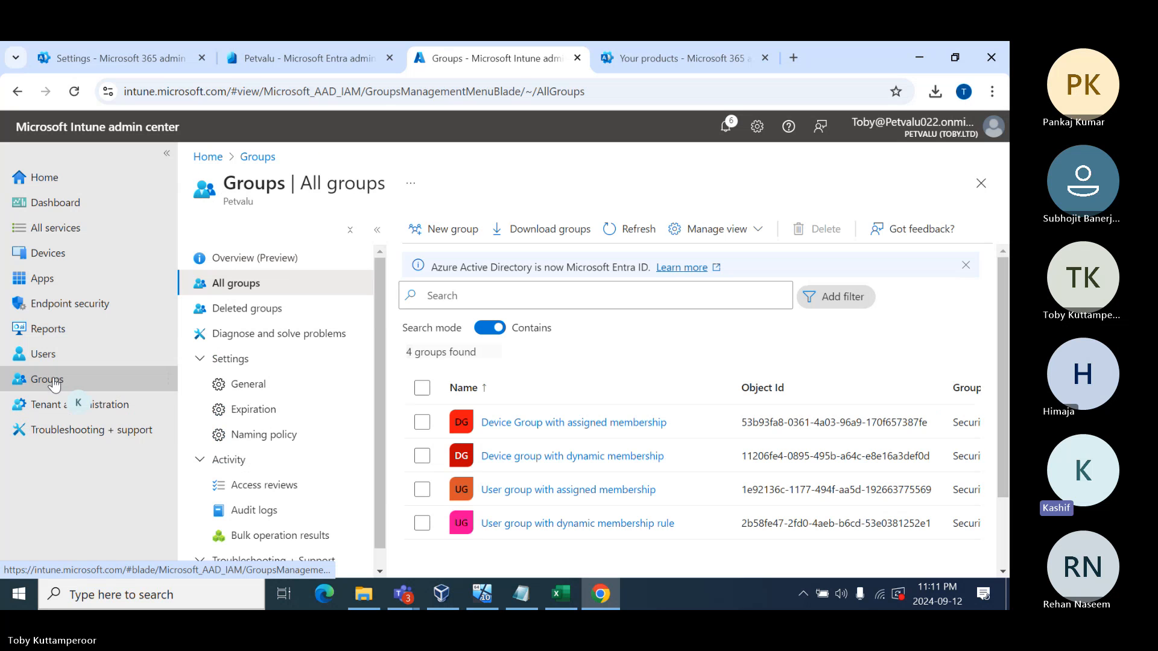
pyautogui.click(429, 229)
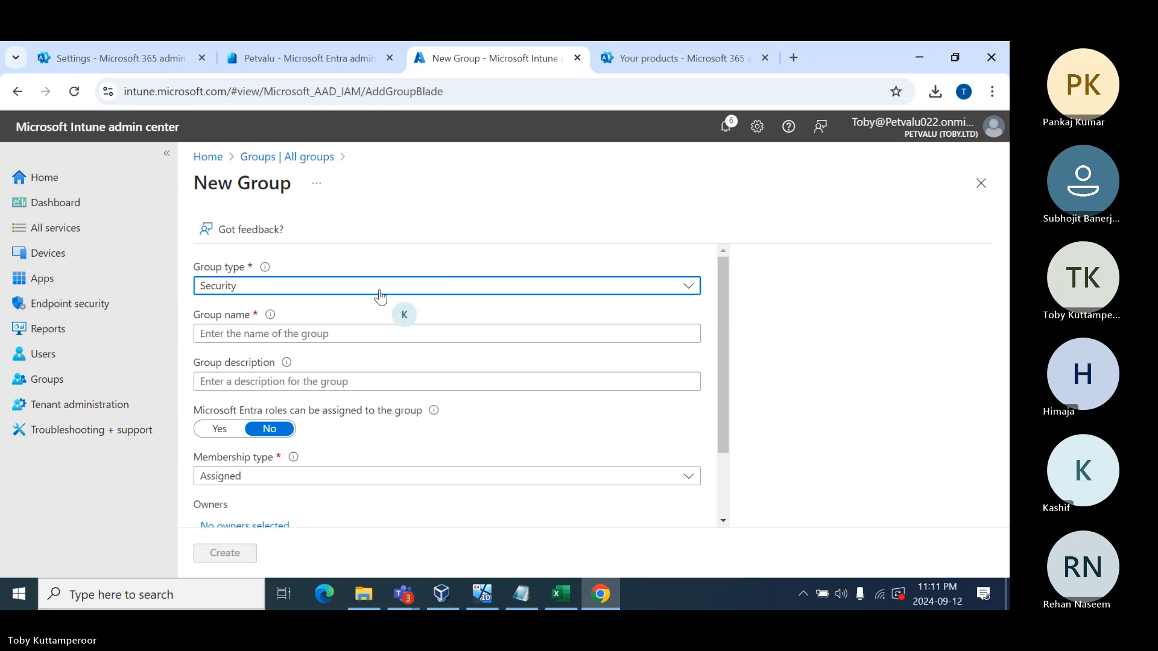
pyautogui.click(285, 334)
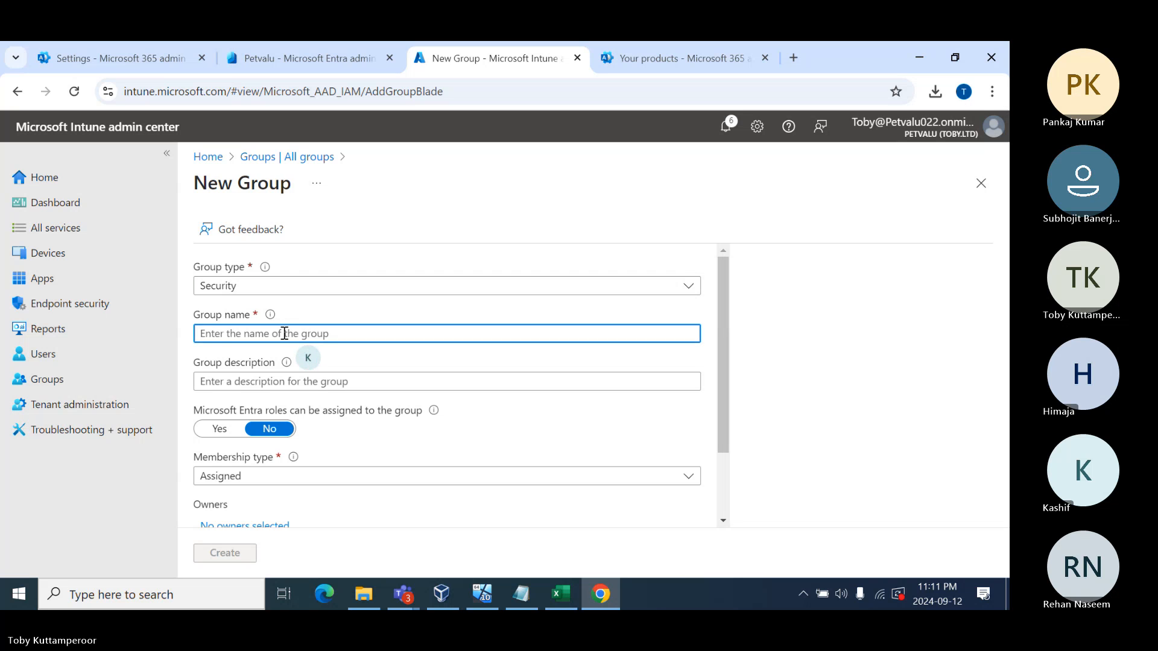
pyautogui.write('Compute')
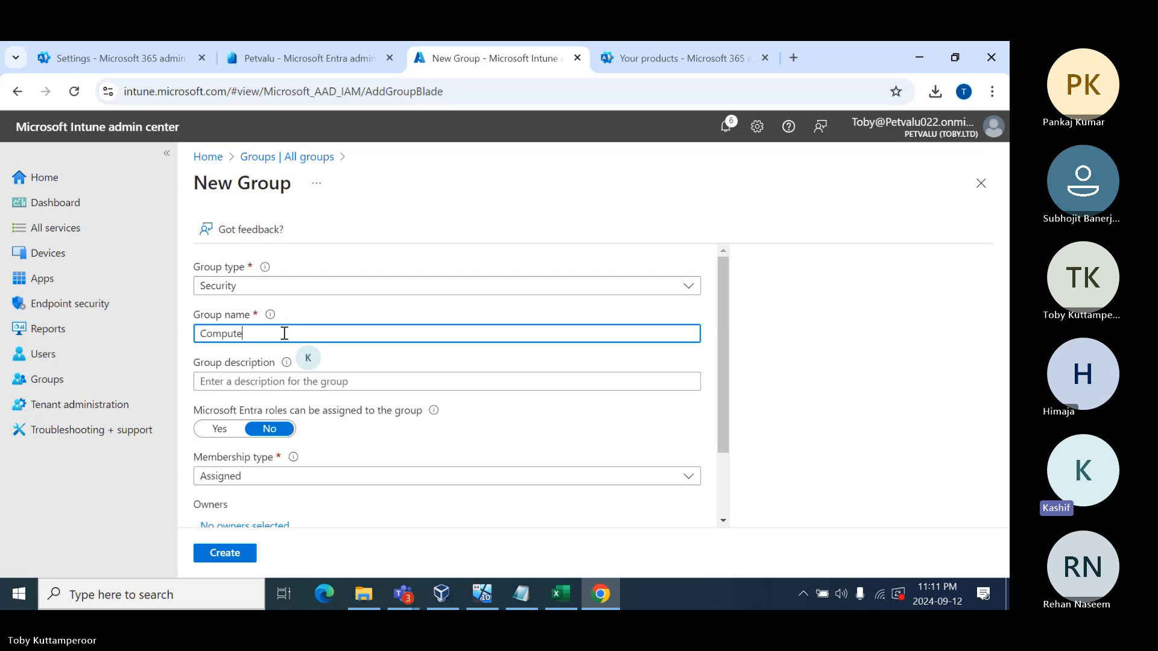
pyautogui.write('r With')
pyautogui.write('OS')
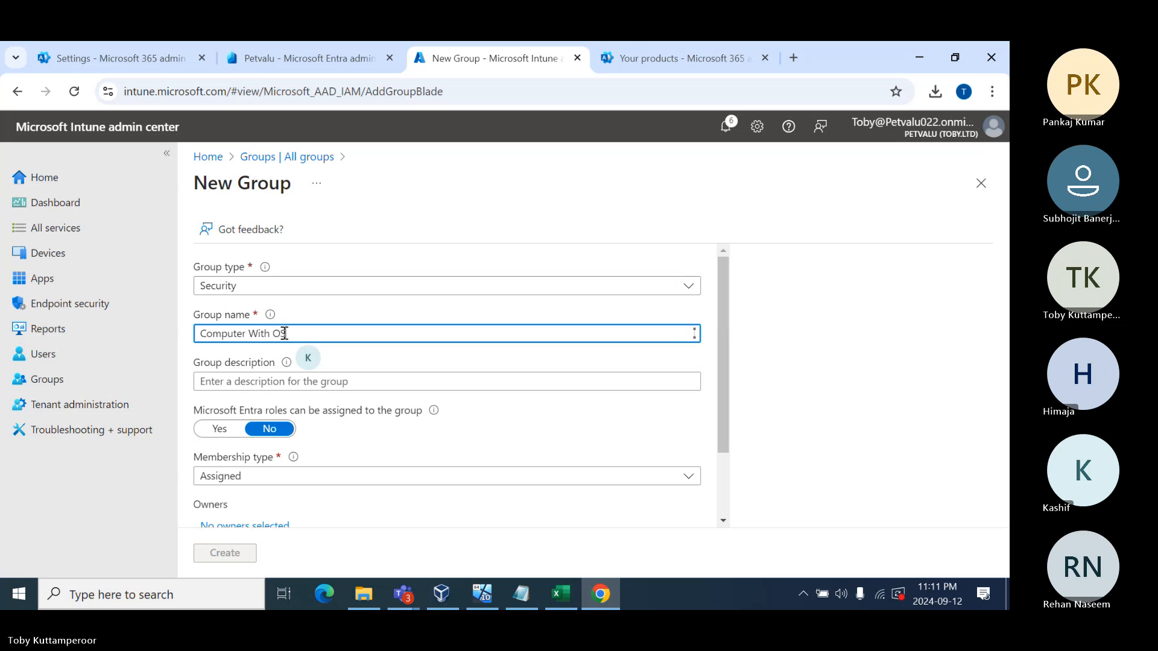
pyautogui.write(' Vesion 10.0.19045.4894')
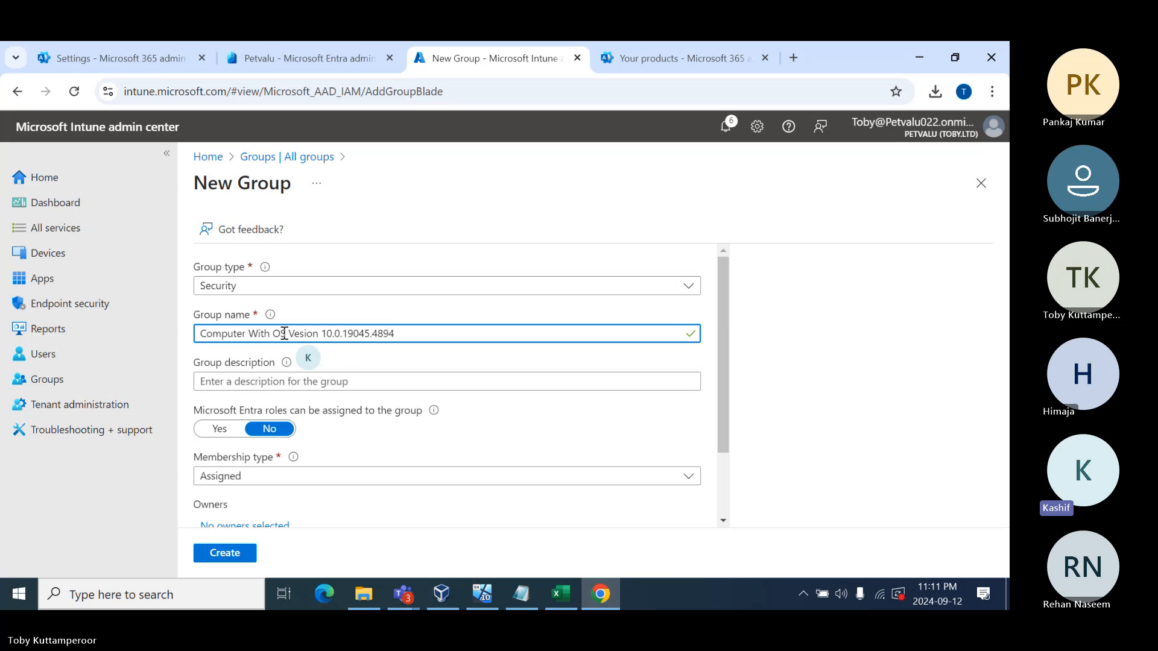
pyautogui.click(281, 479)
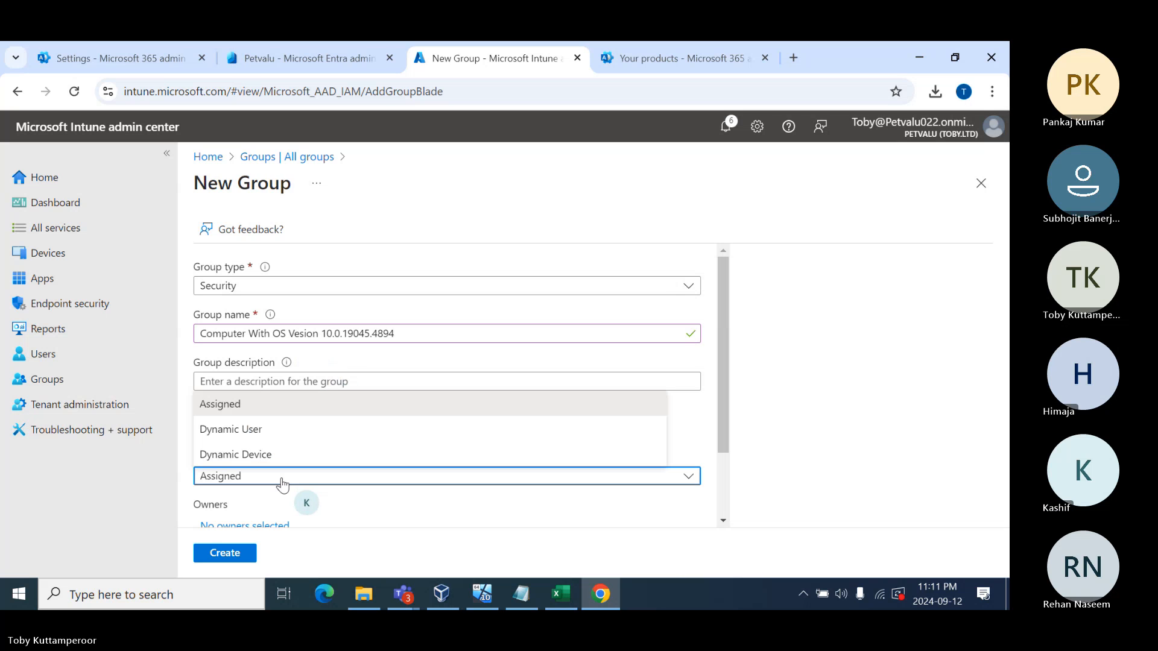
pyautogui.click(256, 454)
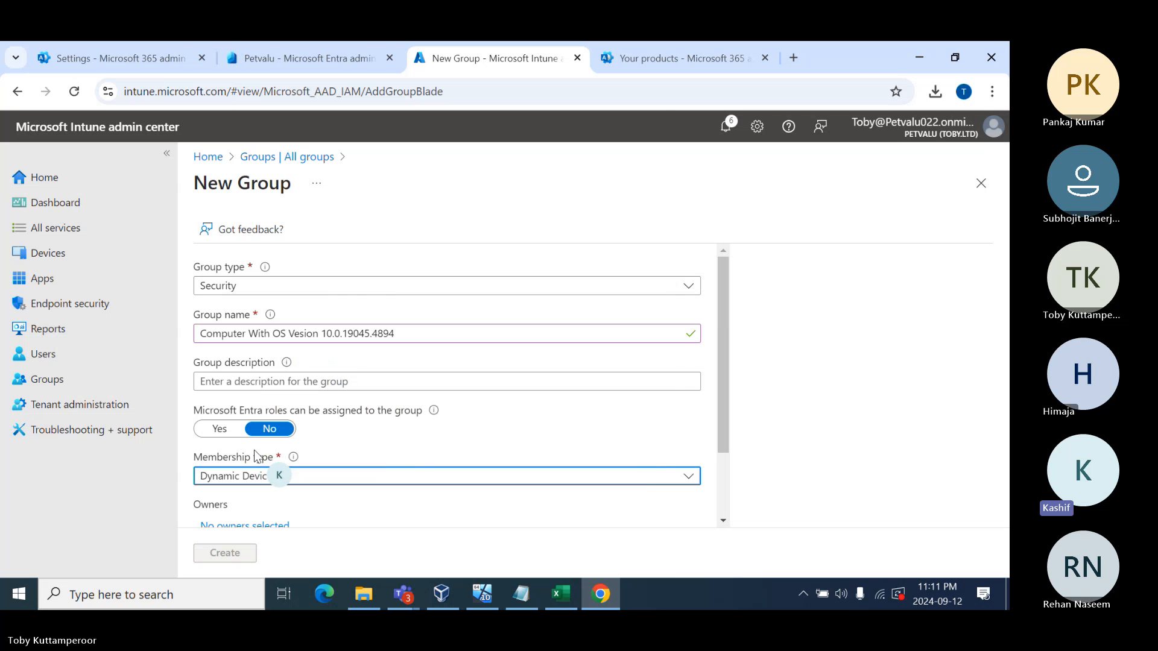
# Add a dynamic query to the group with the expression deviceOSVersion Equals 10.0.19045.4894.
pyautogui.scroll(-1, 255, 450)
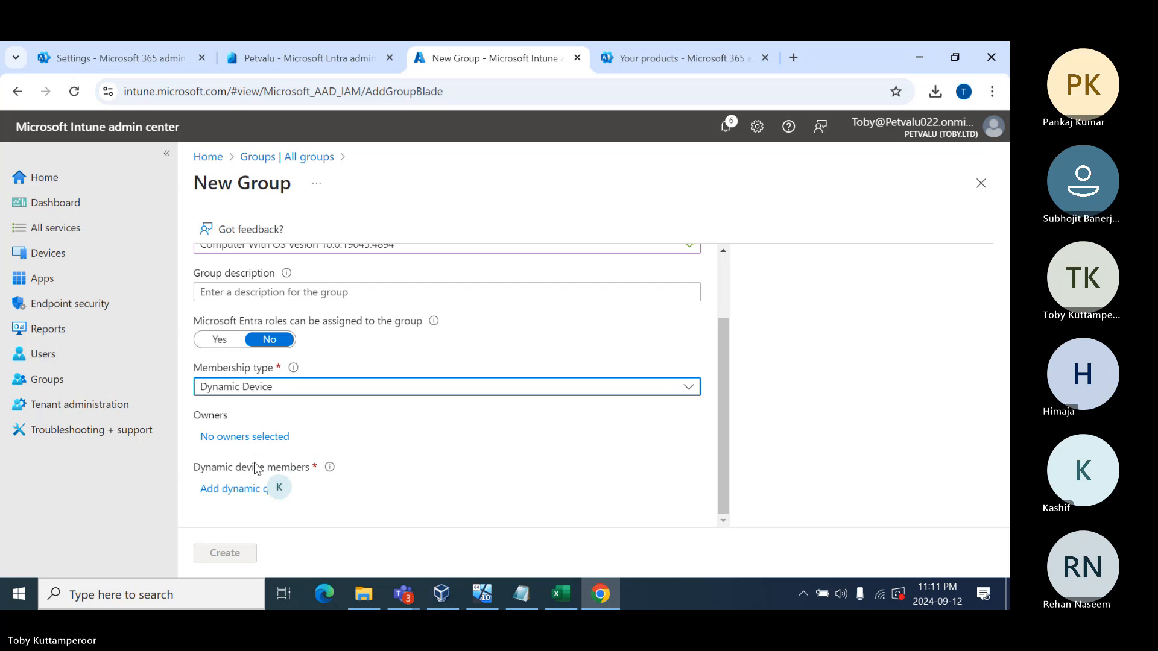
pyautogui.click(219, 489)
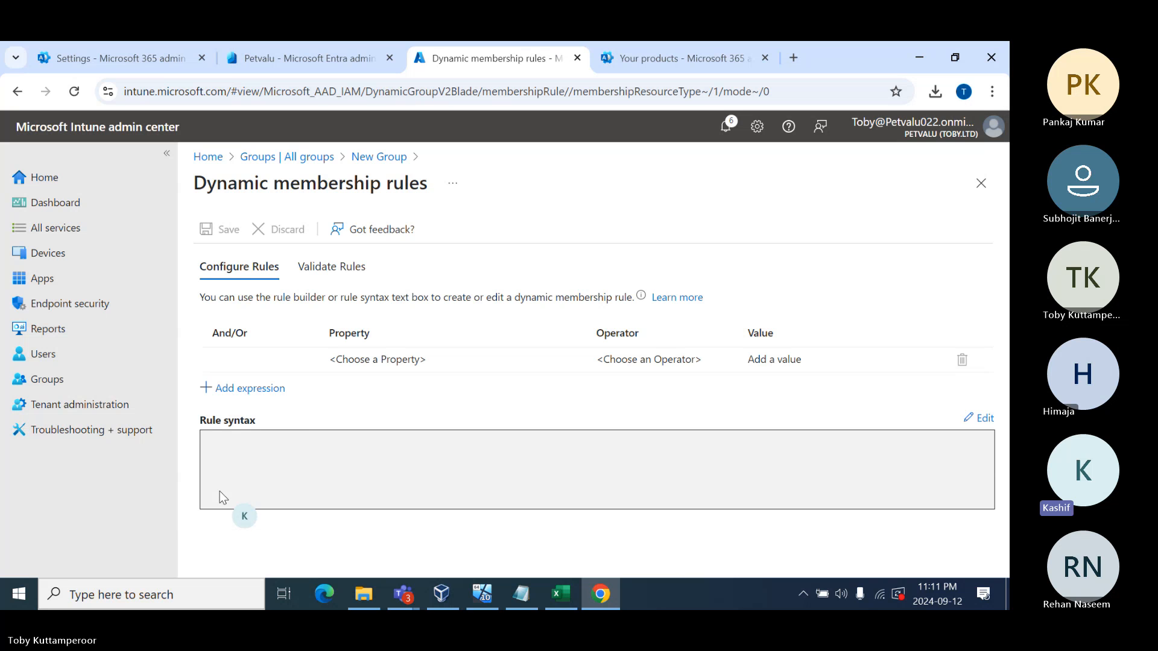
pyautogui.click(424, 359)
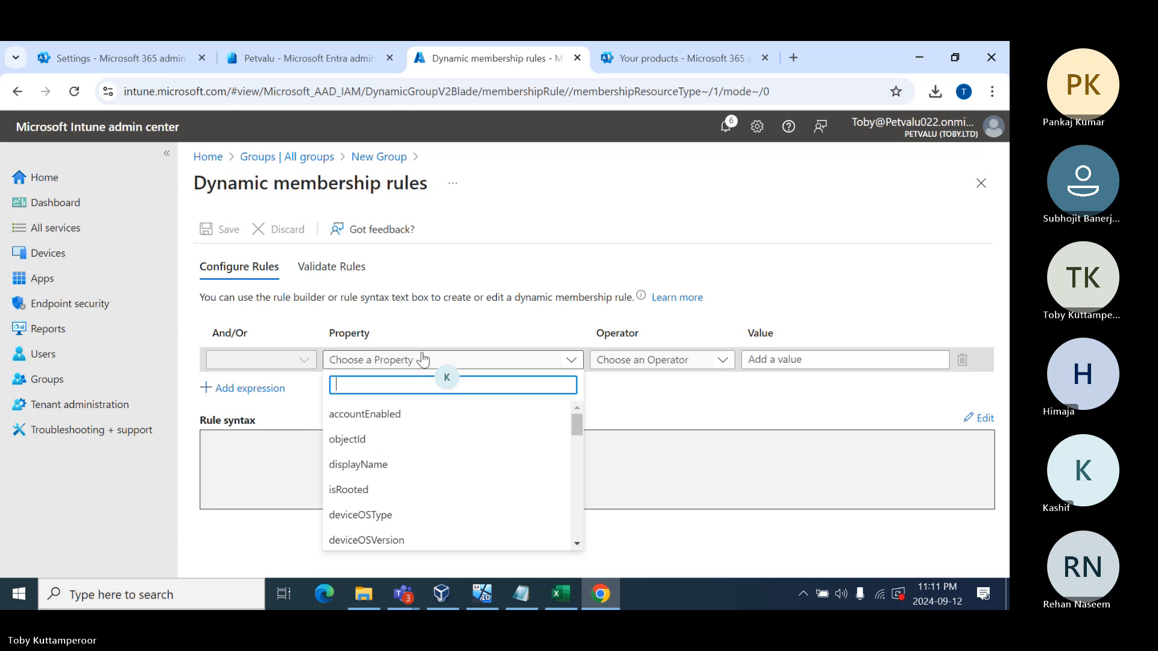
pyautogui.scroll(-4, 422, 477)
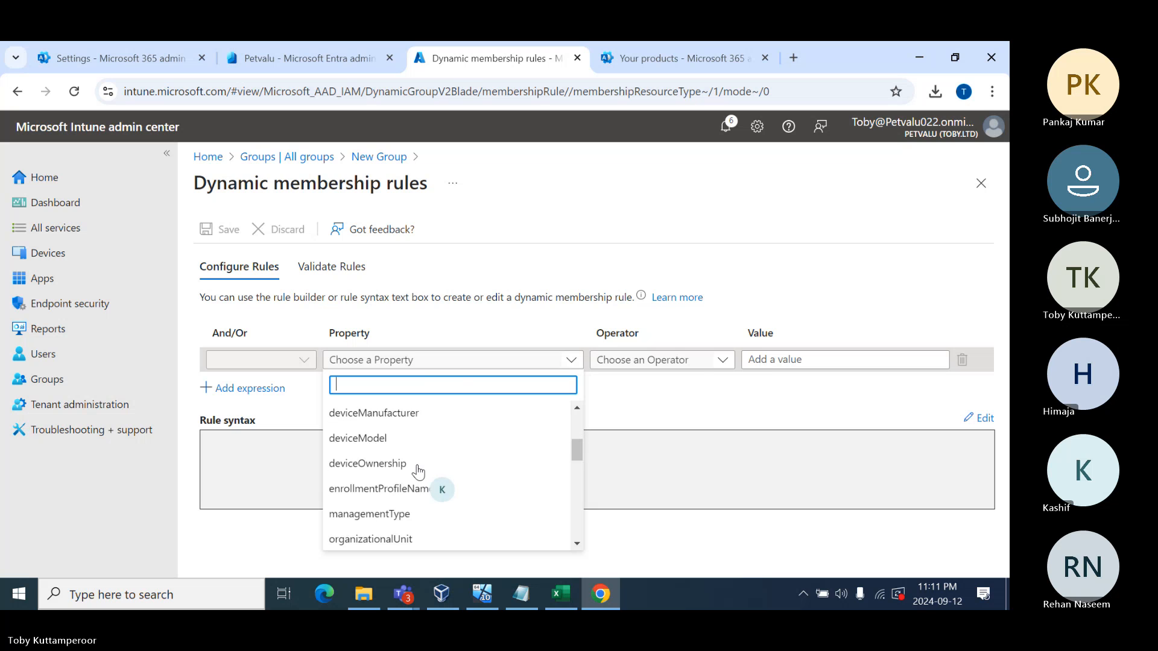
pyautogui.scroll(1, 401, 489)
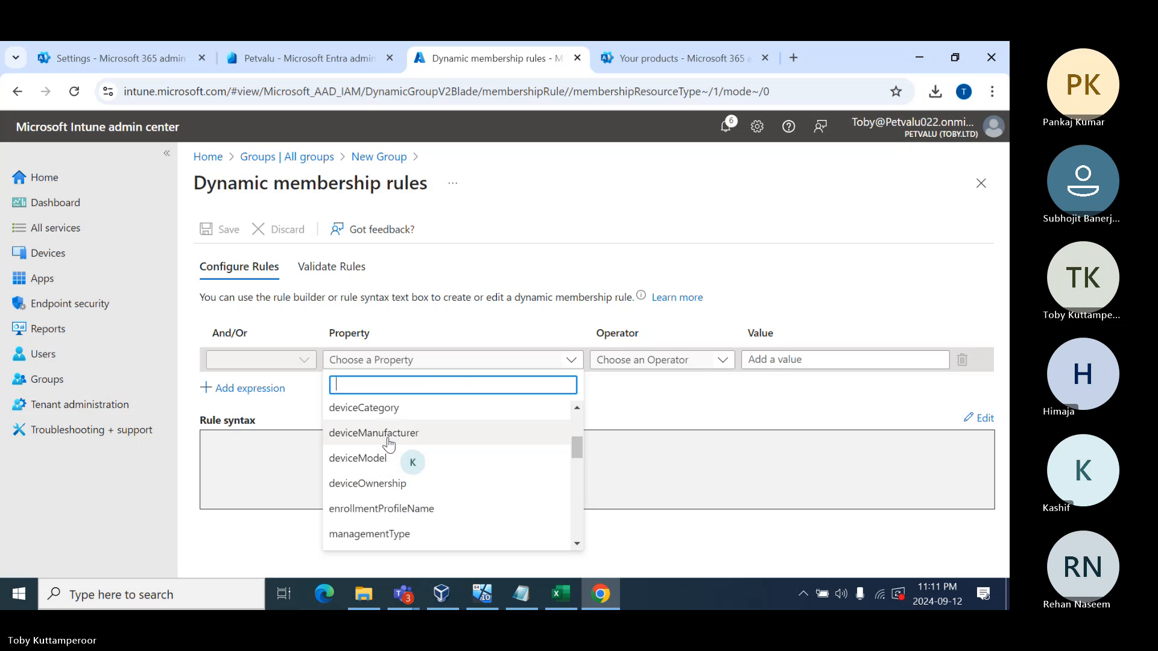
pyautogui.scroll(2, 390, 476)
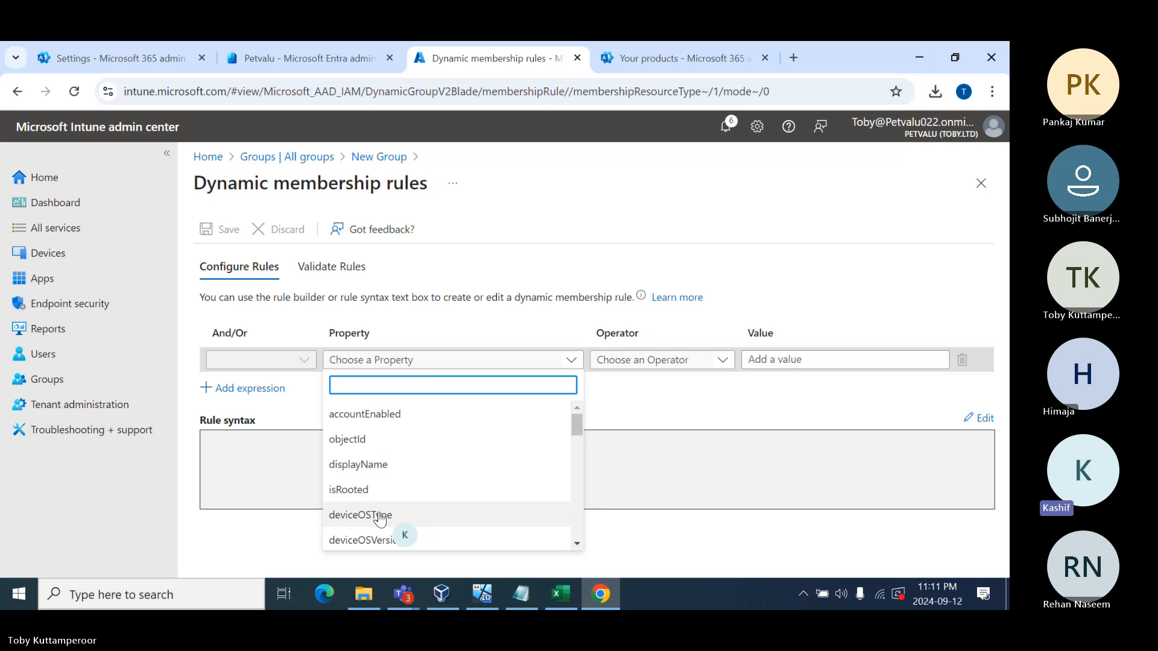
pyautogui.click(360, 540)
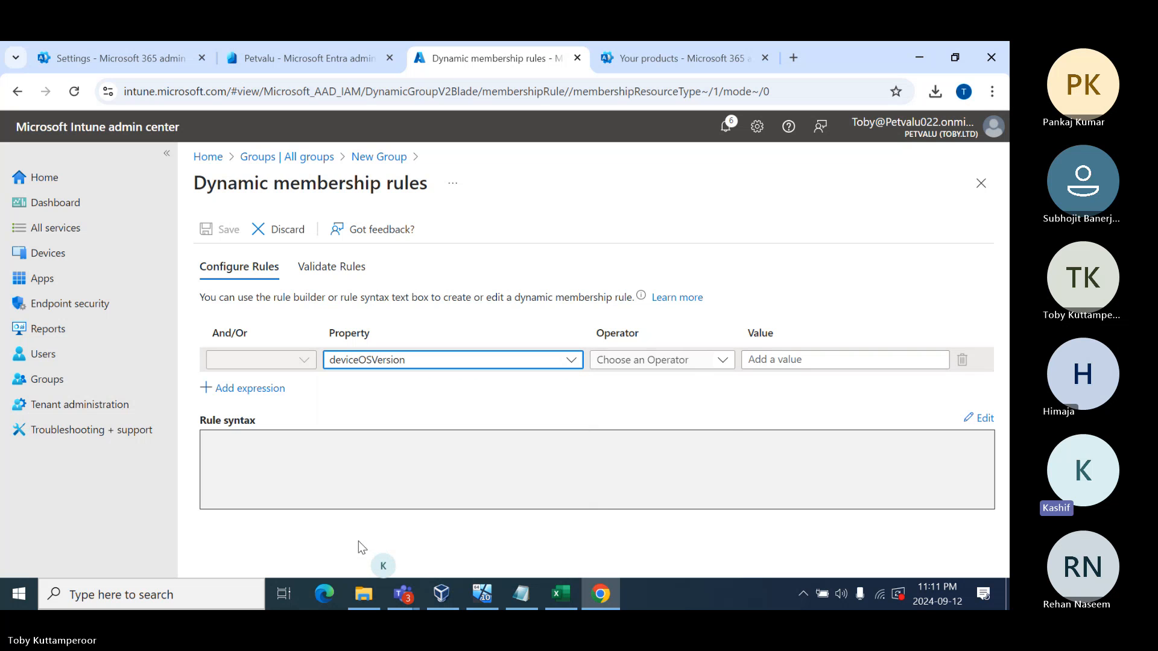
pyautogui.click(645, 360)
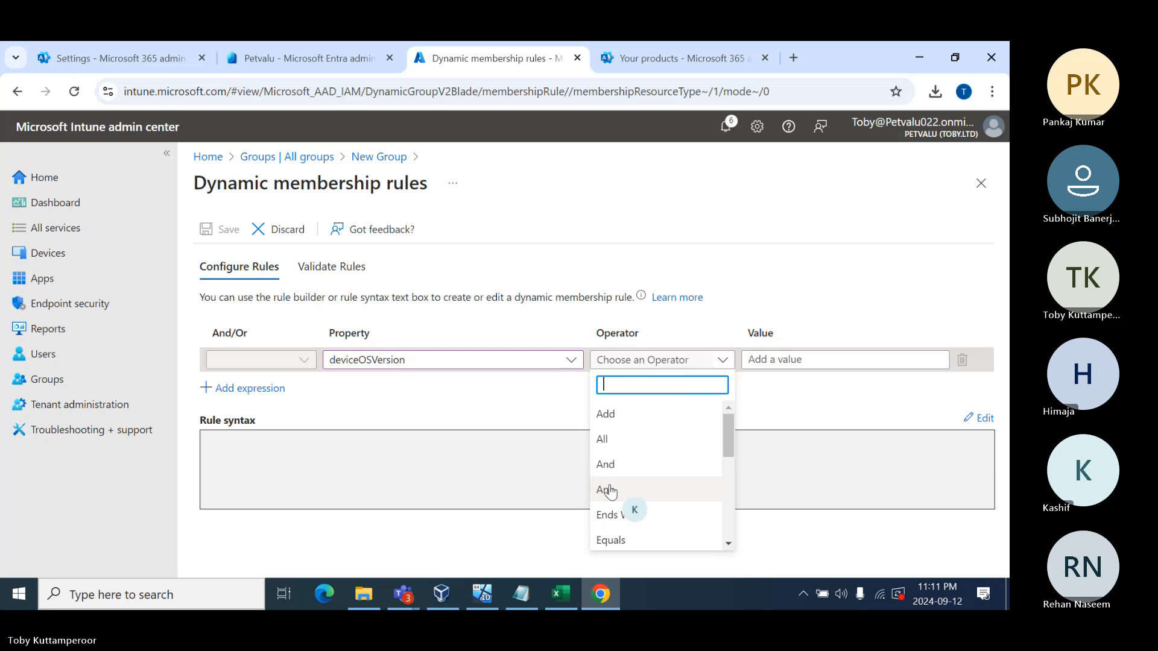
pyautogui.click(608, 540)
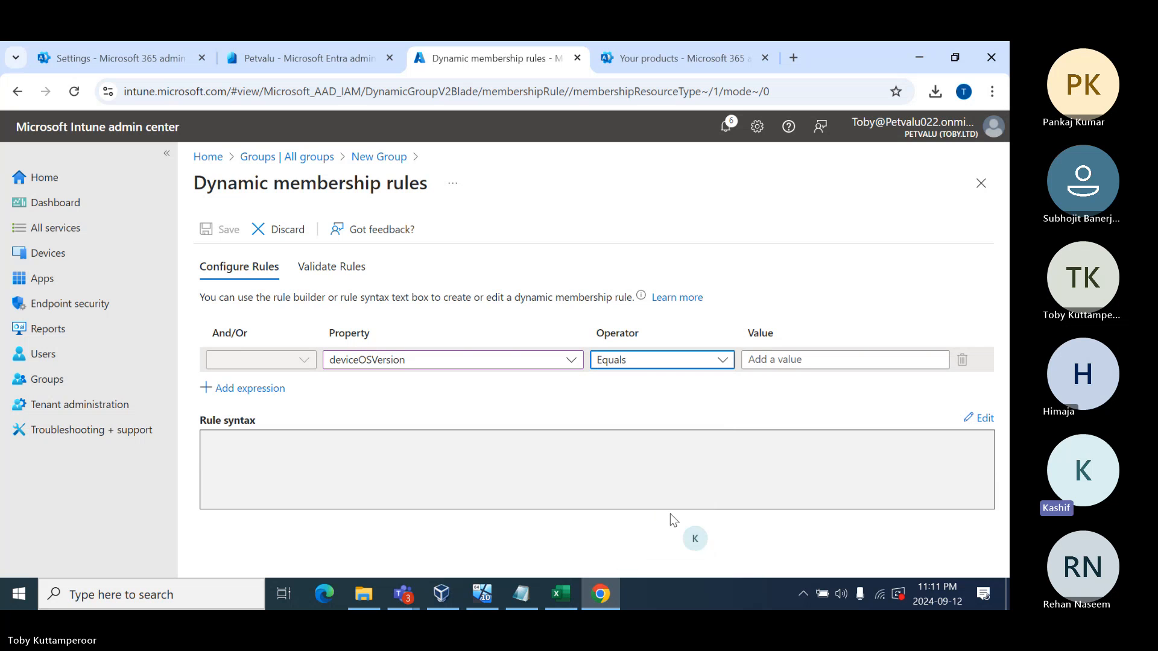
pyautogui.click(789, 369)
pyautogui.hotkey('ctrl', 'v')
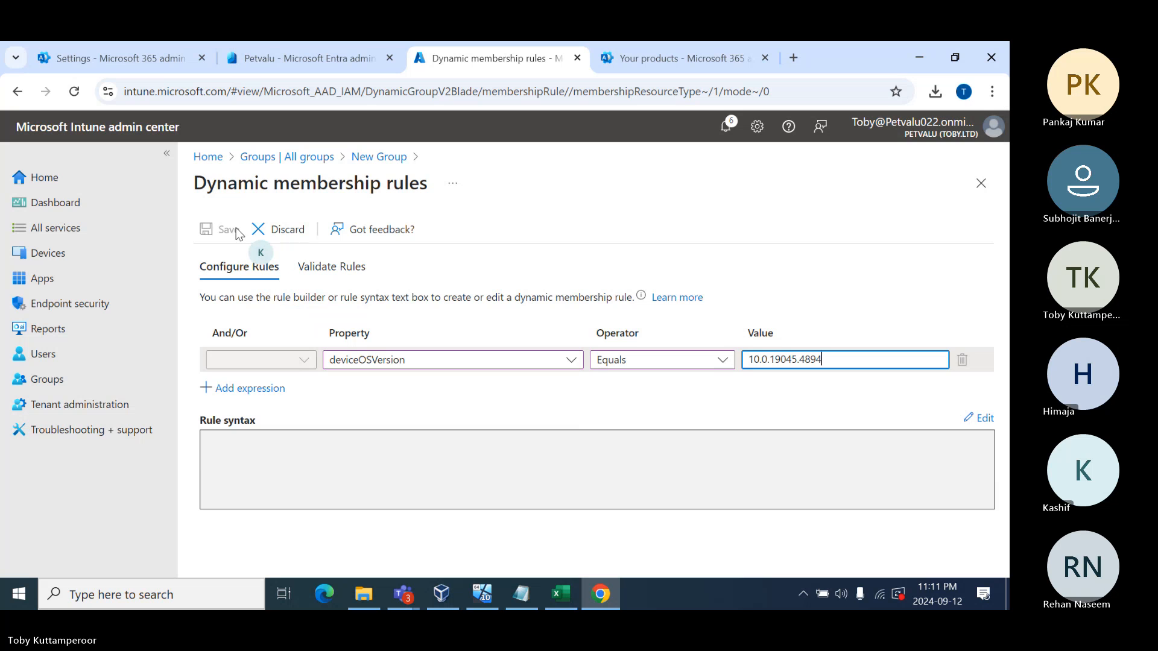
pyautogui.click(260, 477)
# Save the OS version rule, create the group and refresh the list of all groups.
pyautogui.click(227, 230)
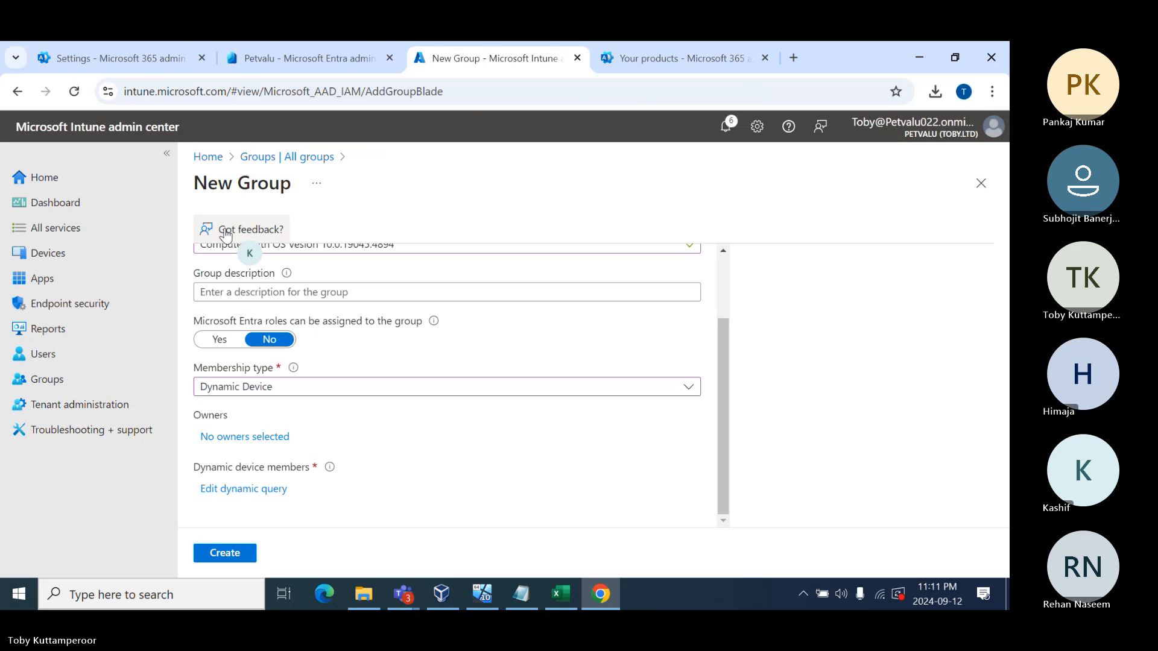
pyautogui.click(222, 554)
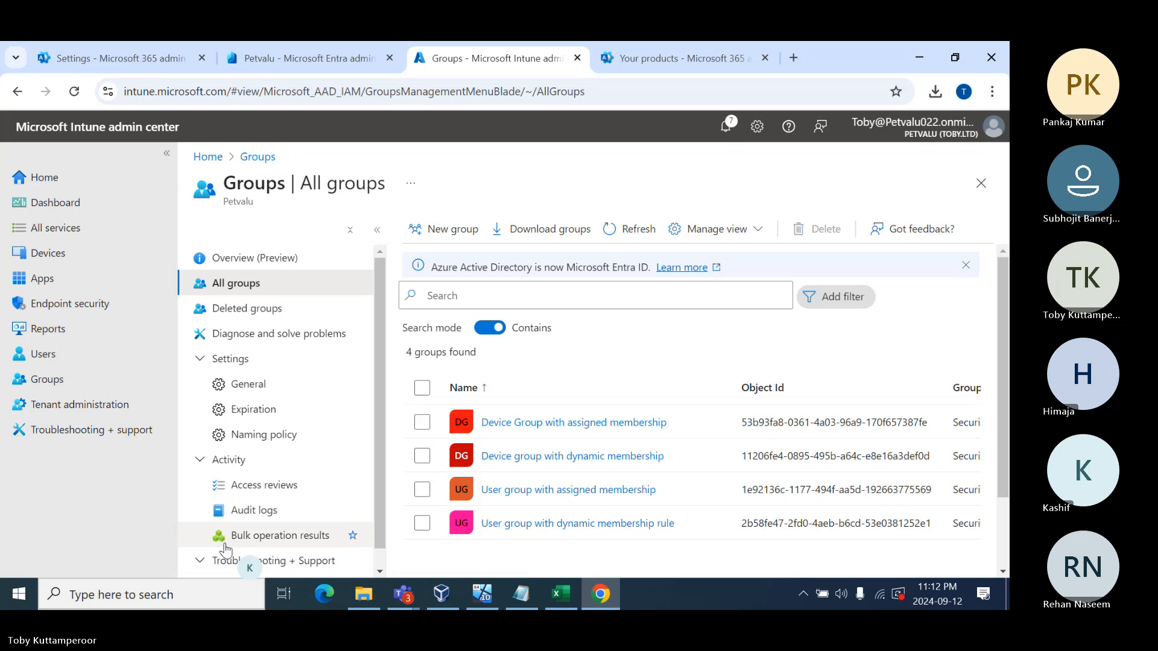
pyautogui.click(619, 234)
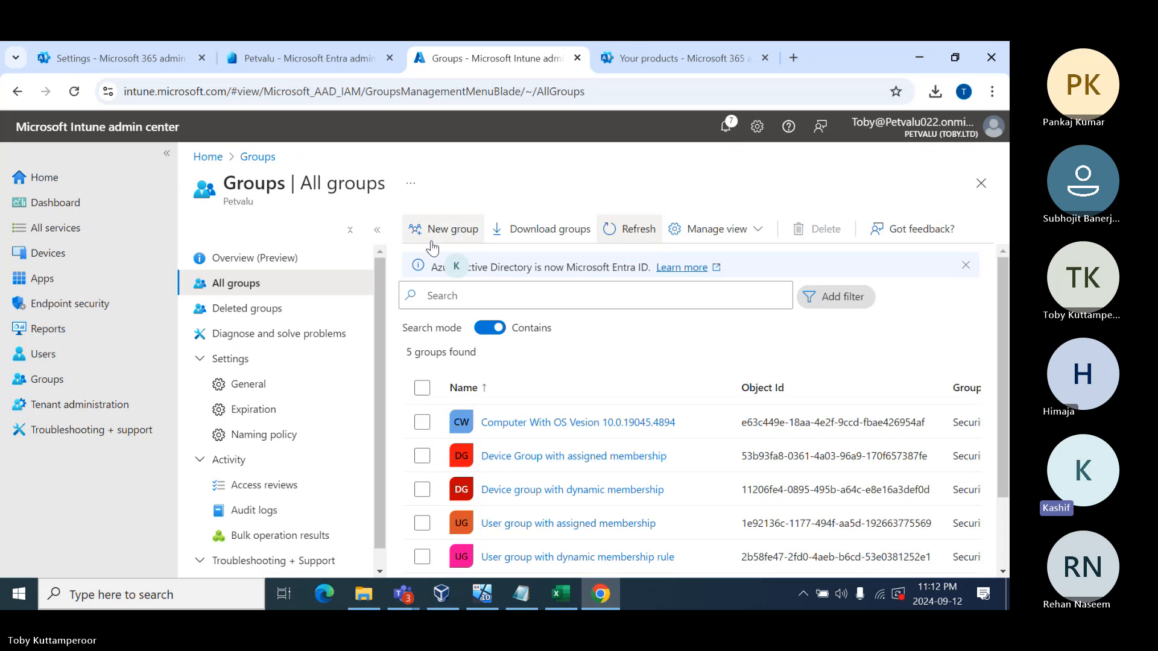
# Start another security group named All Windows Devices and set its membership type to Dynamic Device.
pyautogui.click(448, 230)
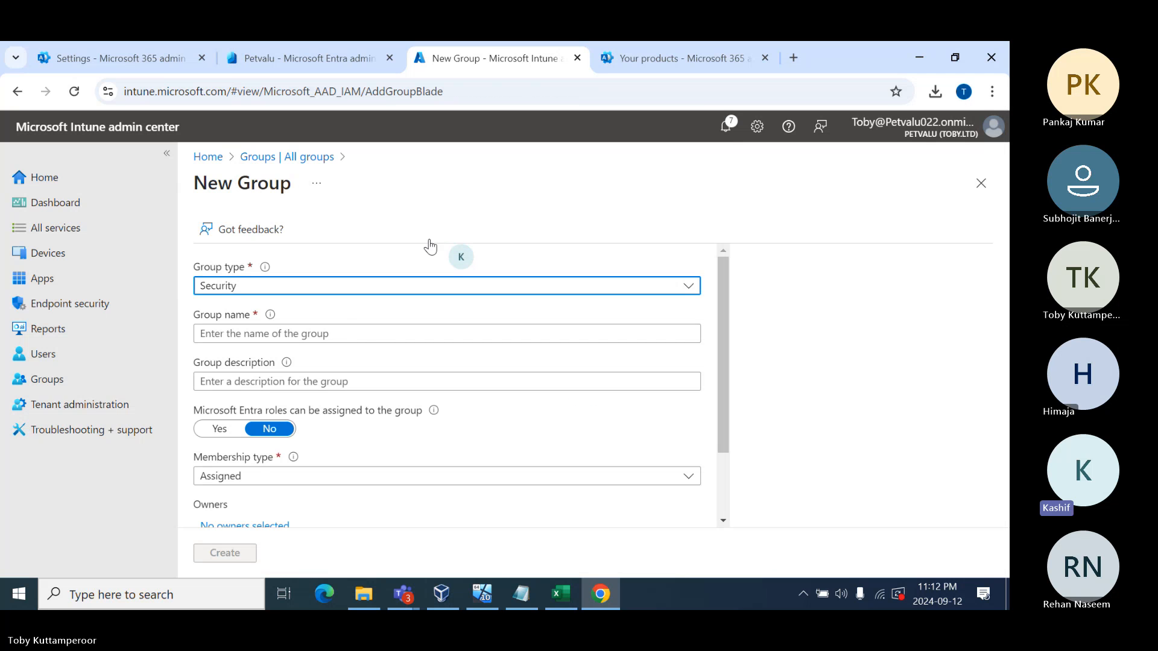
pyautogui.click(267, 333)
pyautogui.write('A')
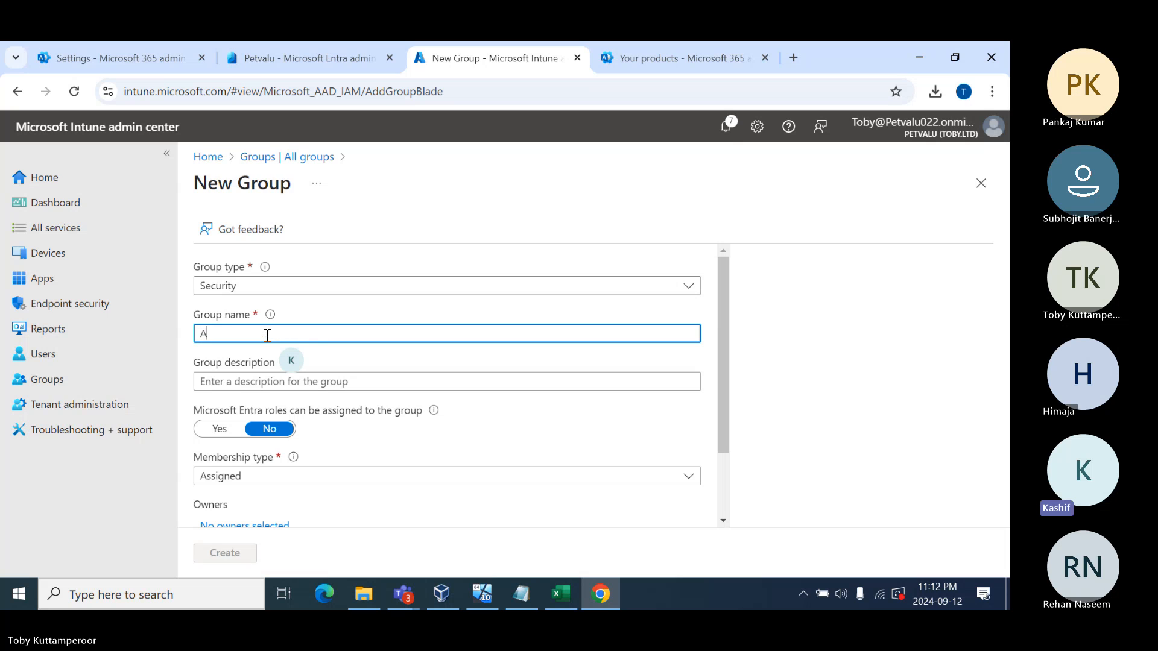
pyautogui.write('ll Window')
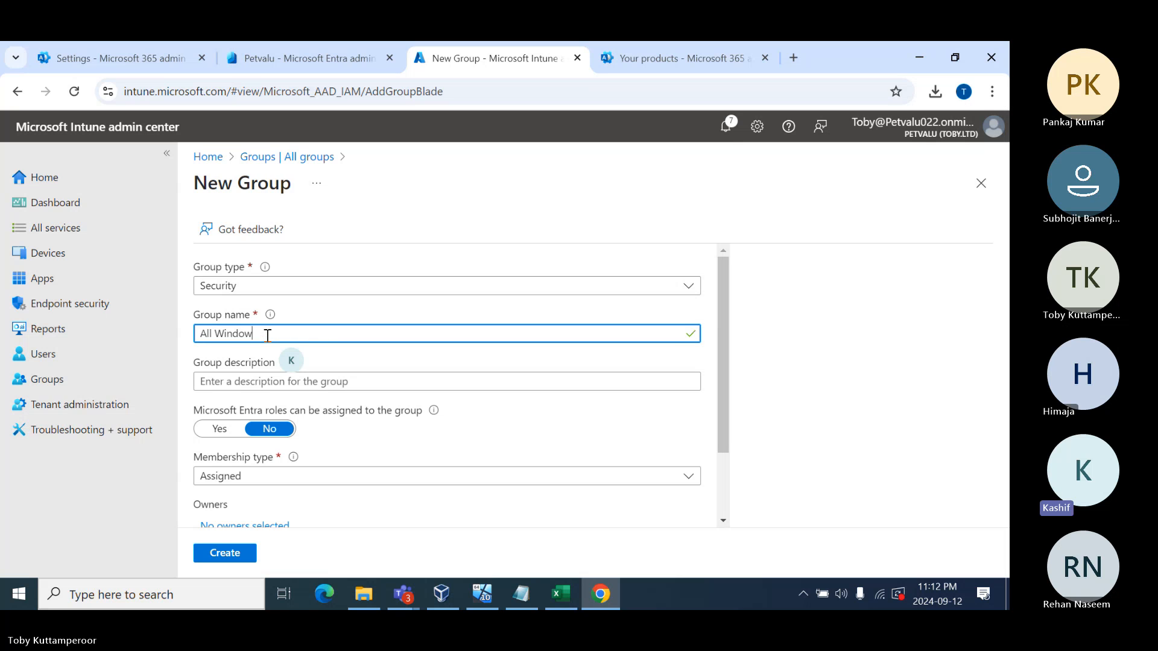
pyautogui.write('s Devices')
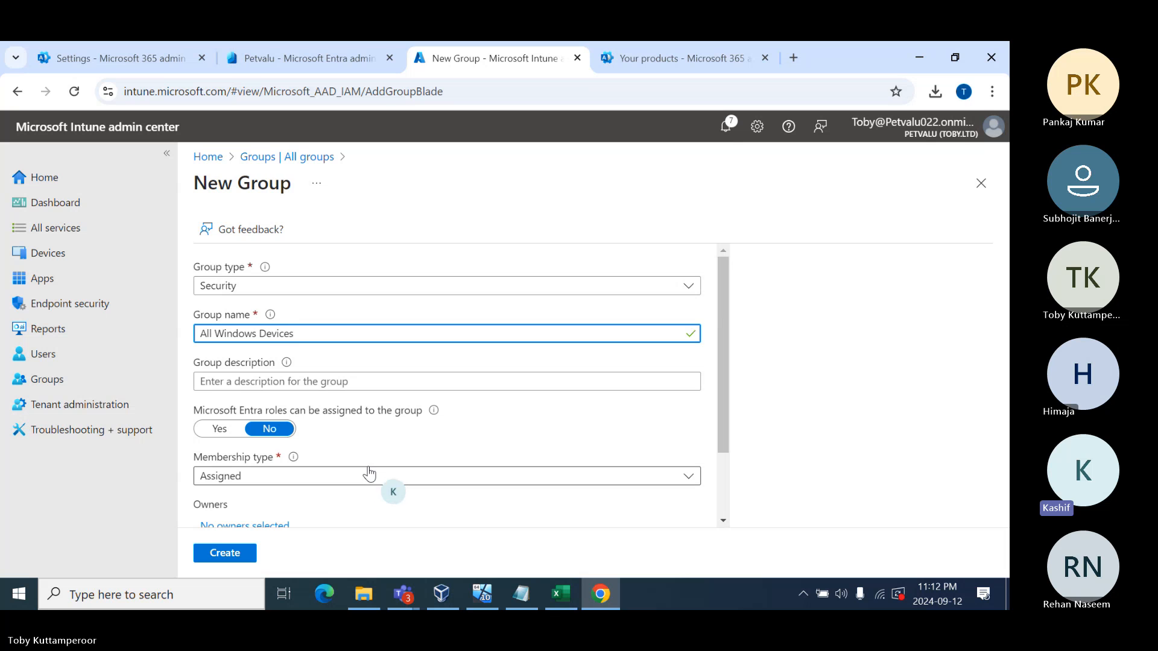
pyautogui.scroll(-2, 369, 476)
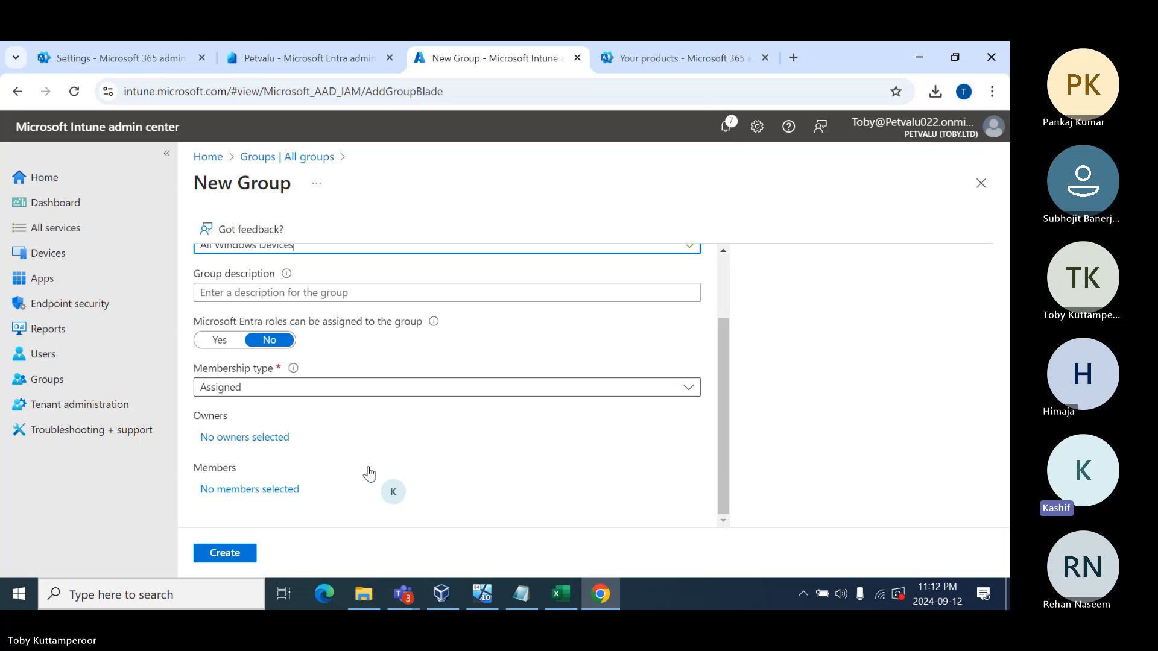
pyautogui.click(260, 391)
pyautogui.click(214, 461)
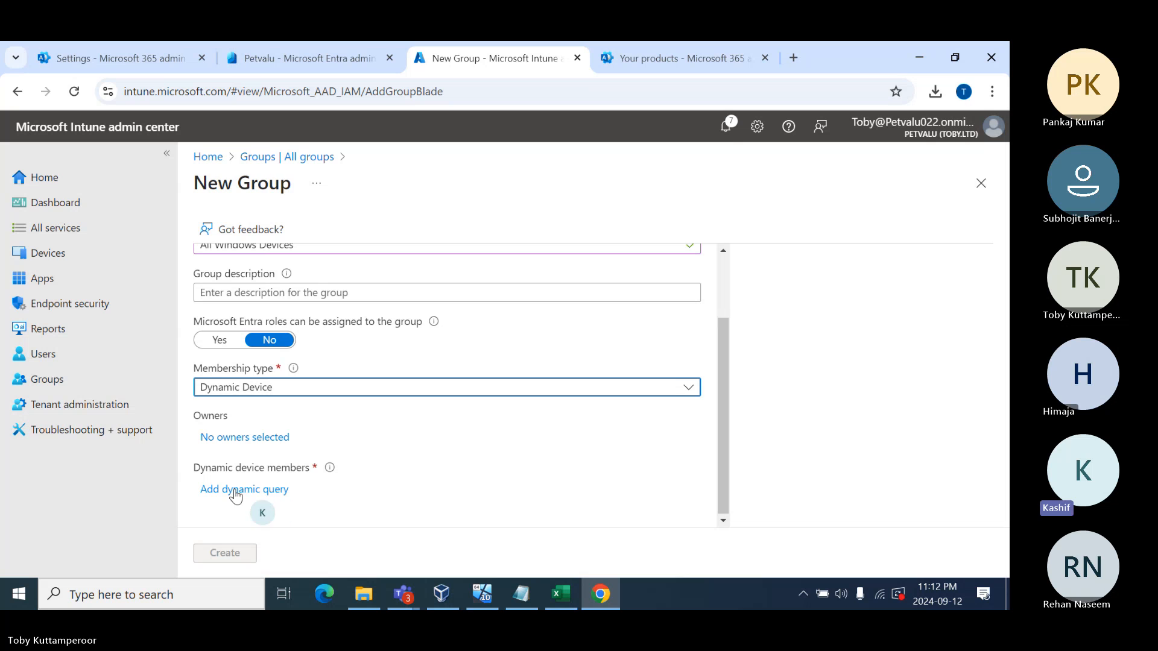
# Start a dynamic query for the All Windows Devices group and choose deviceOSType as the rule's property.
pyautogui.click(268, 493)
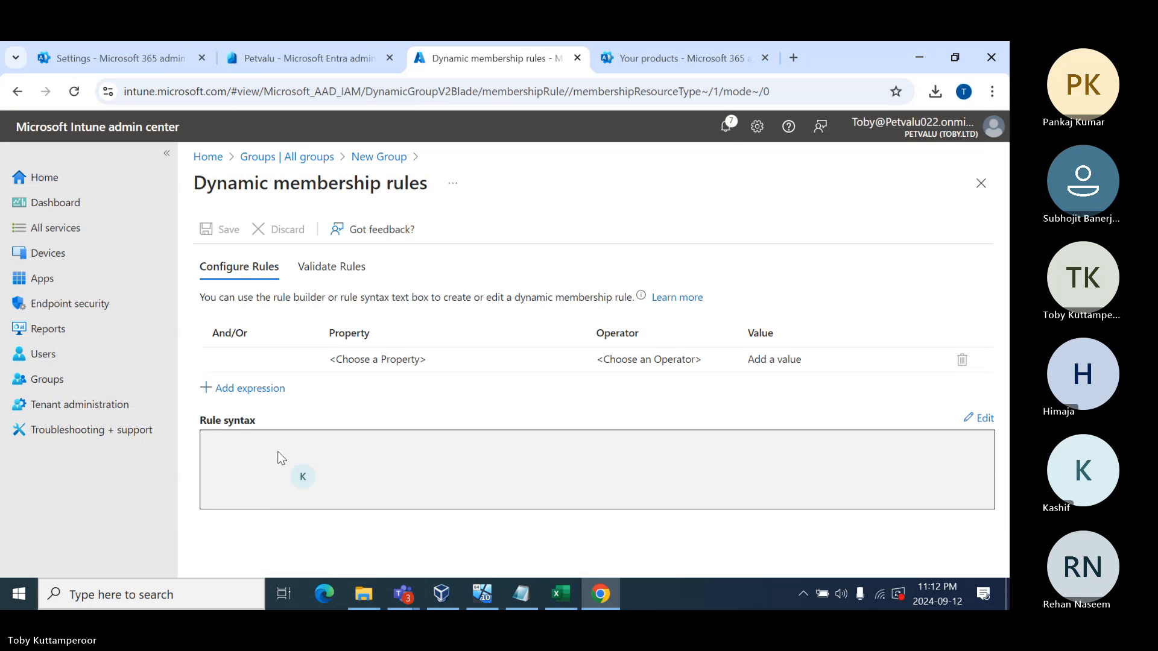
pyautogui.click(398, 360)
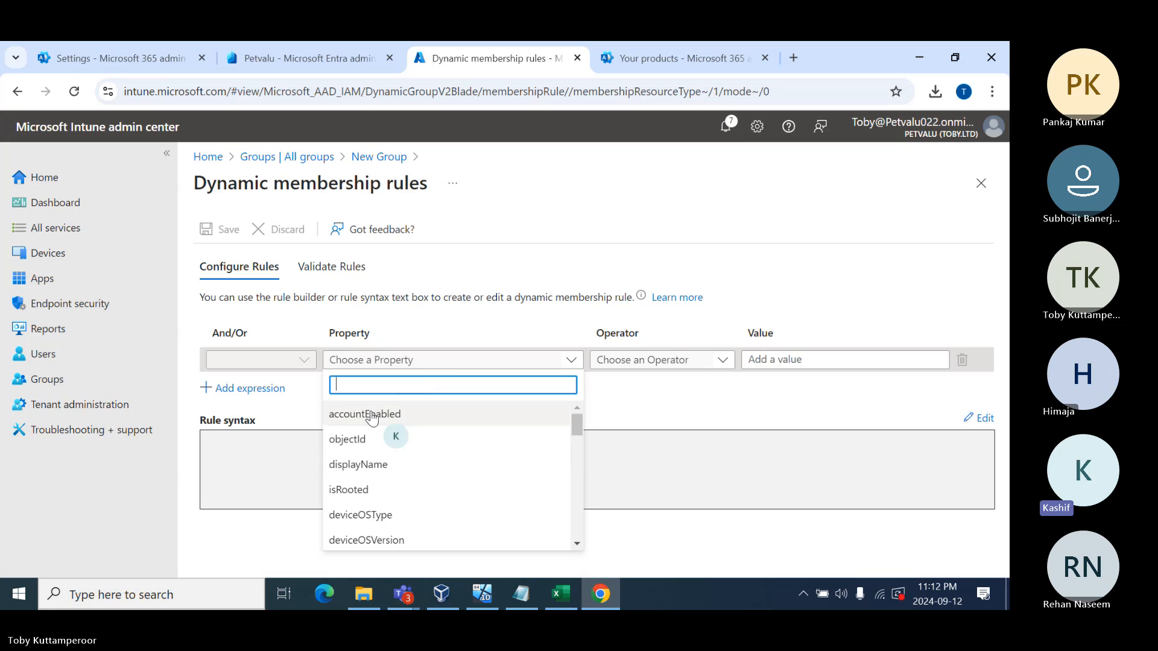
pyautogui.scroll(-2, 363, 467)
pyautogui.scroll(-1, 365, 464)
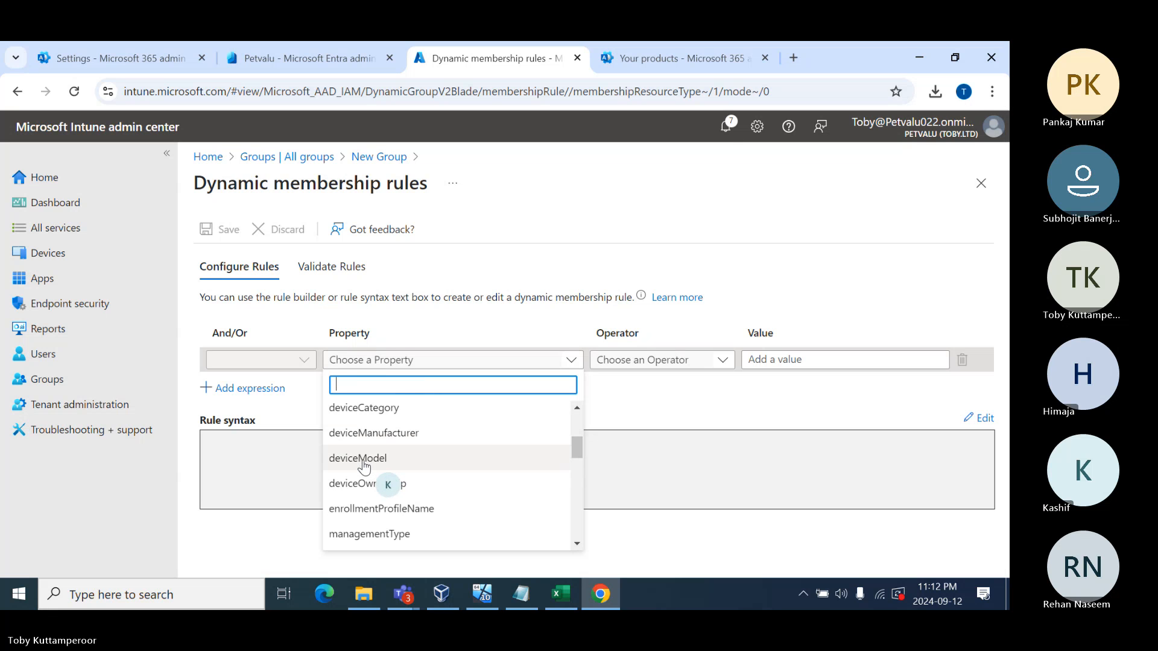
pyautogui.scroll(2, 368, 461)
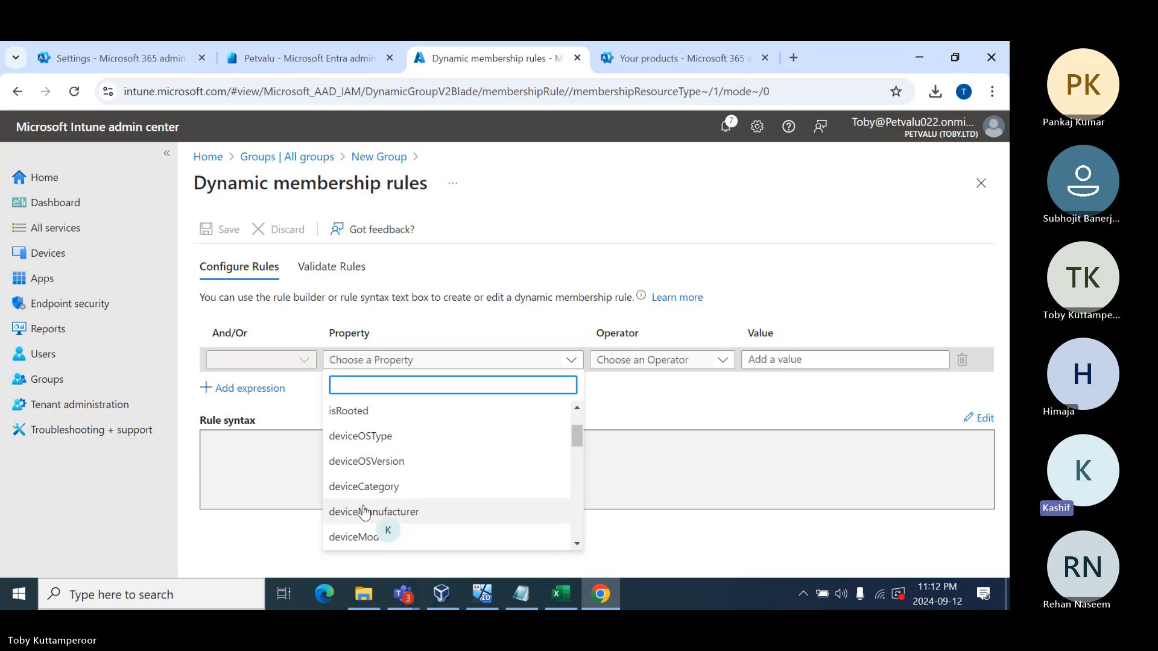
pyautogui.scroll(-3, 378, 461)
pyautogui.scroll(-3, 375, 456)
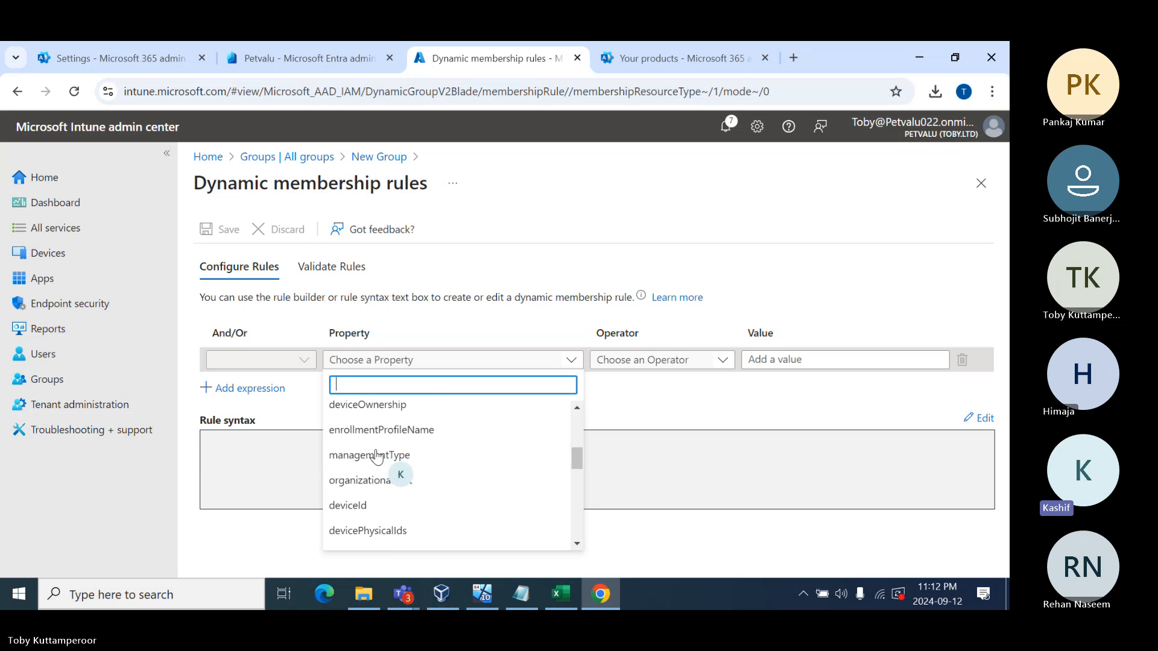
pyautogui.scroll(2, 374, 495)
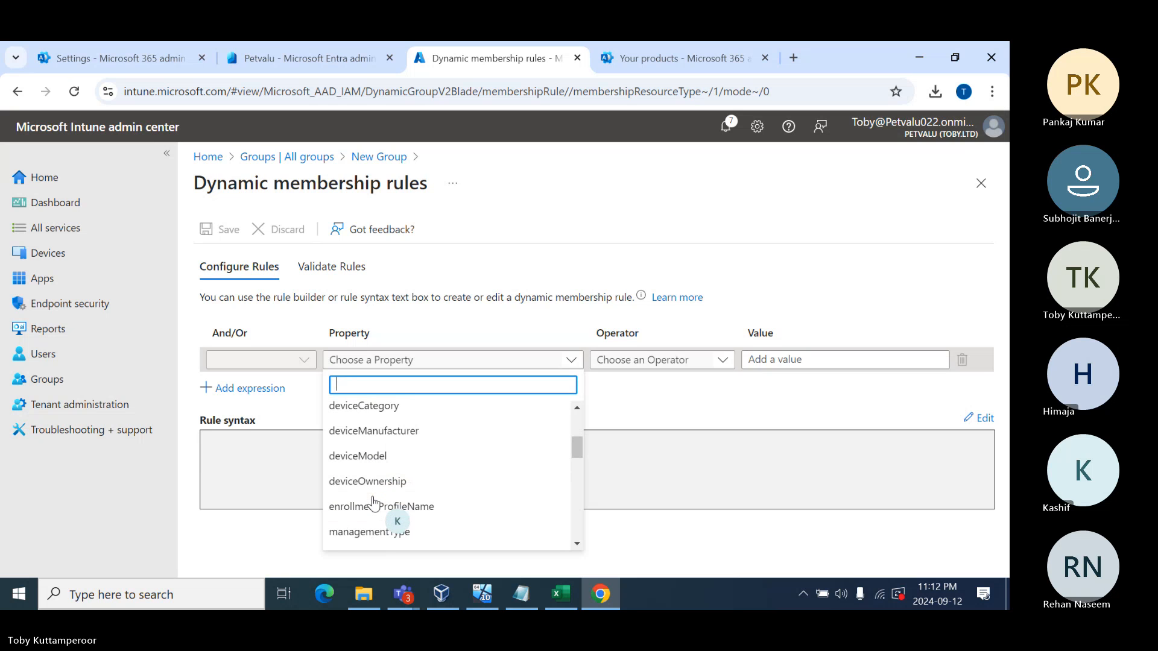
pyautogui.scroll(2, 374, 502)
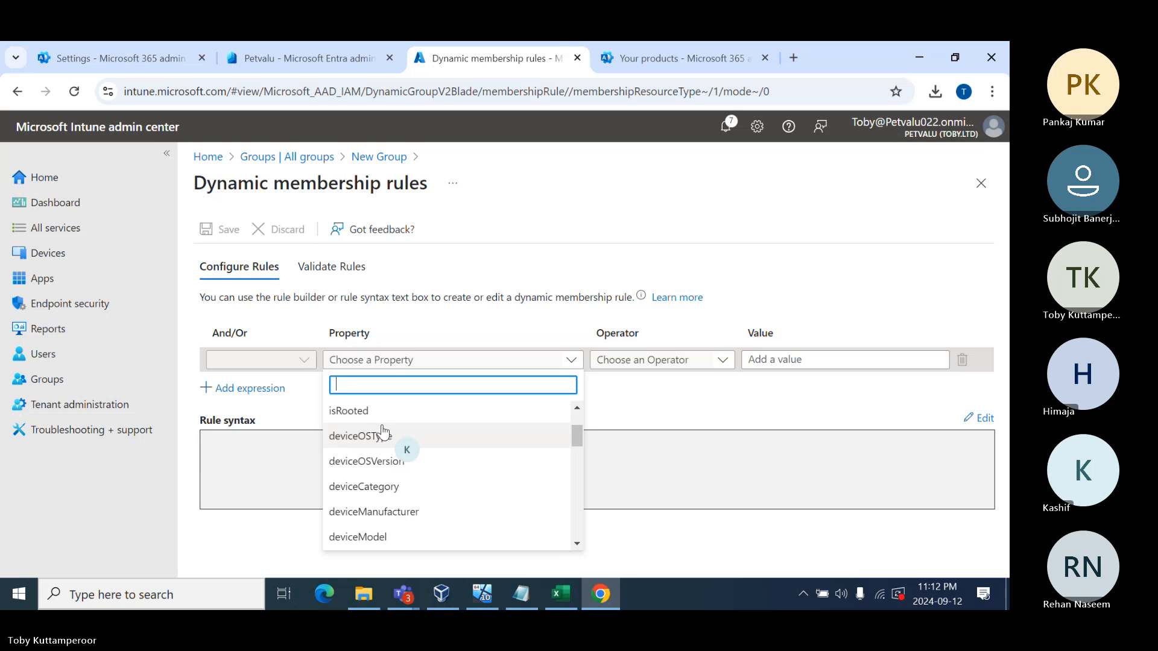
pyautogui.click(371, 437)
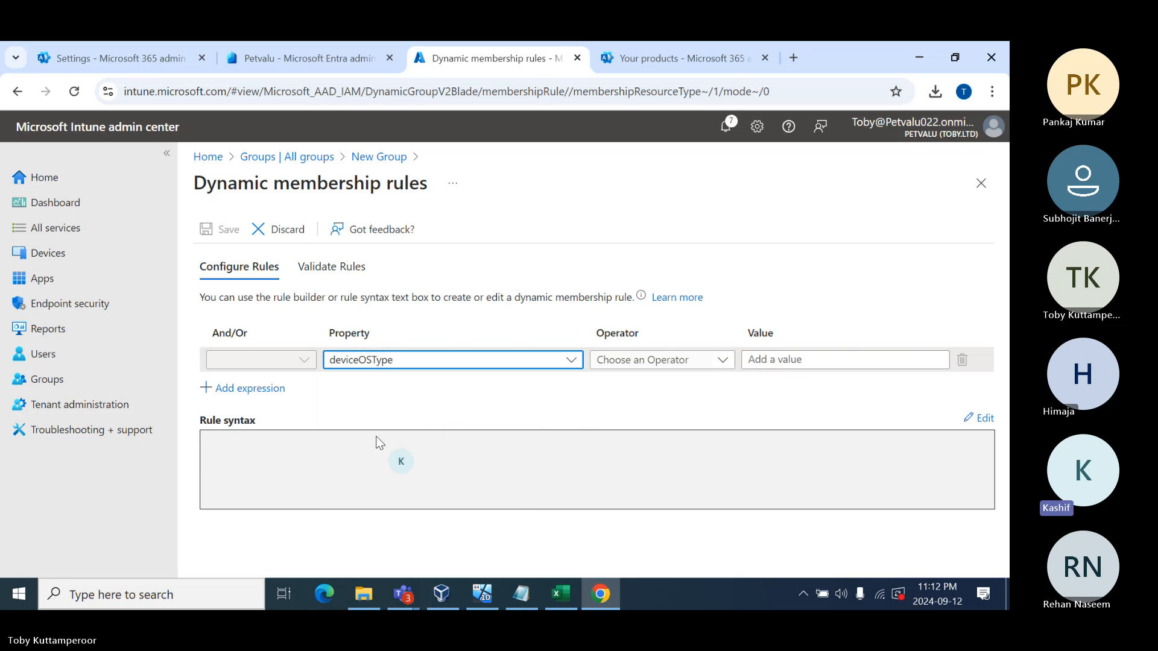
# Set the deviceOSType expression's operator to Equals and its value to Windows.
pyautogui.click(686, 361)
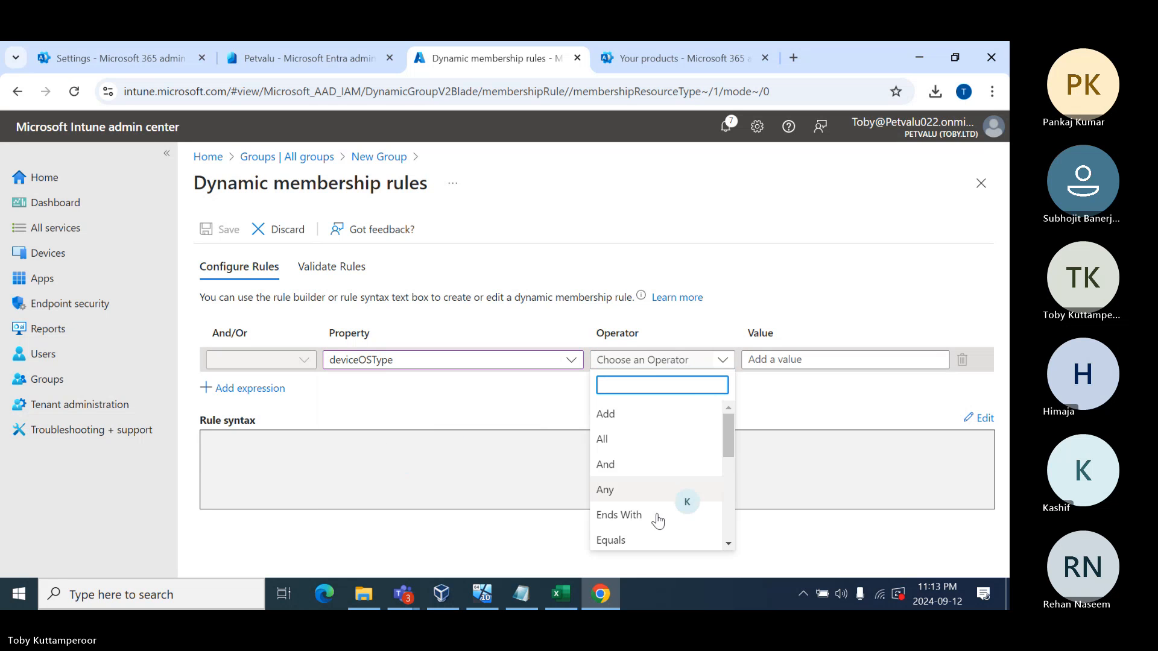
pyautogui.click(621, 542)
pyautogui.click(786, 362)
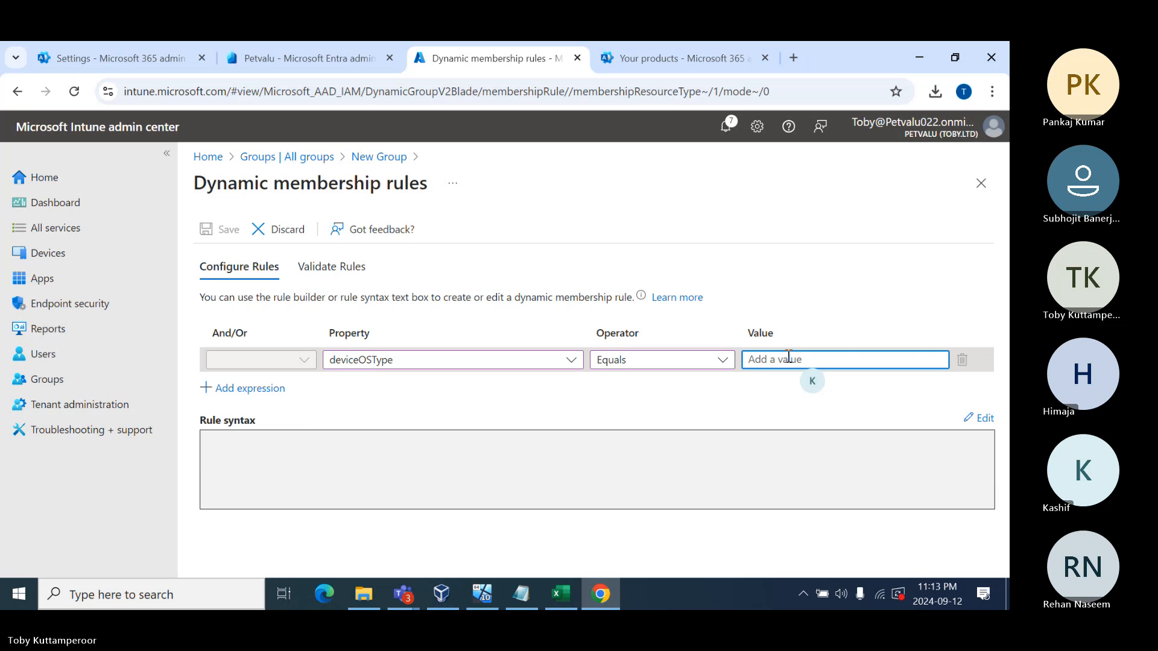
pyautogui.write('W')
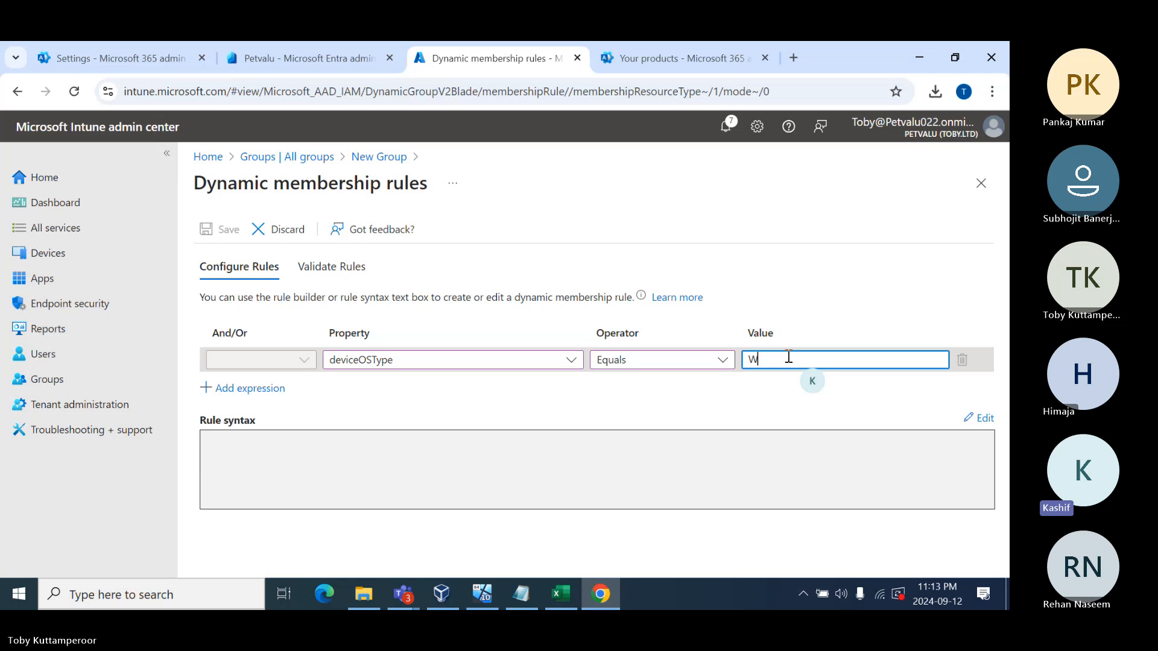
pyautogui.write('indows')
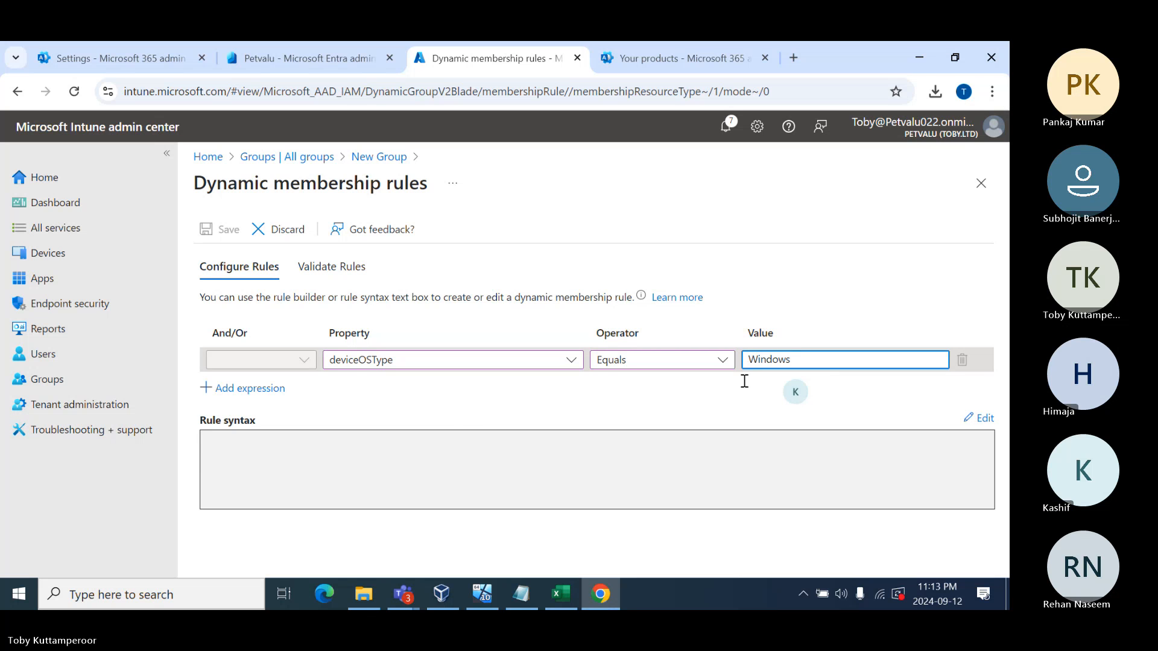
pyautogui.click(297, 453)
# Save the OS type rule, create the All Windows Devices group and refresh the list of all groups.
pyautogui.click(221, 229)
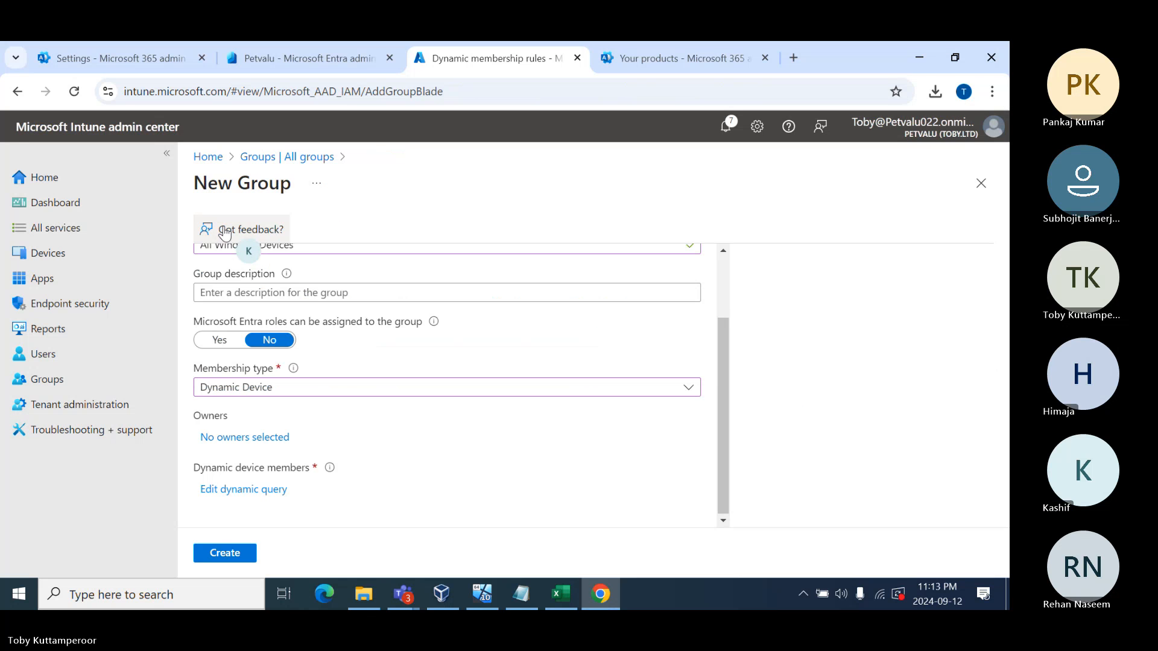
pyautogui.click(232, 551)
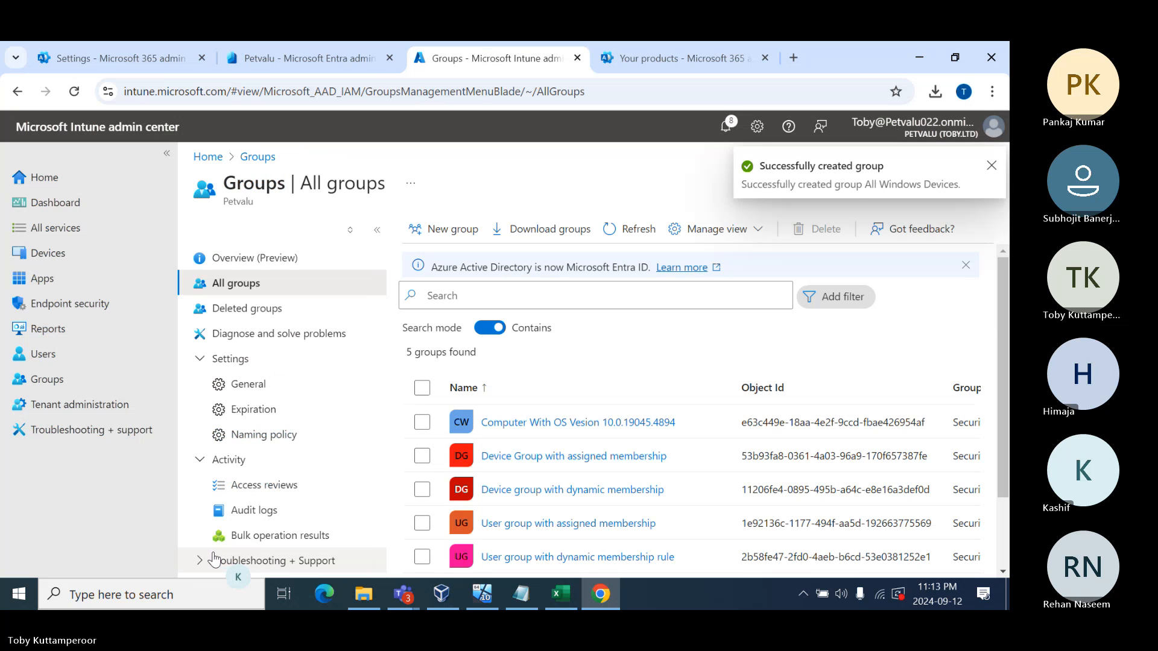
pyautogui.click(618, 239)
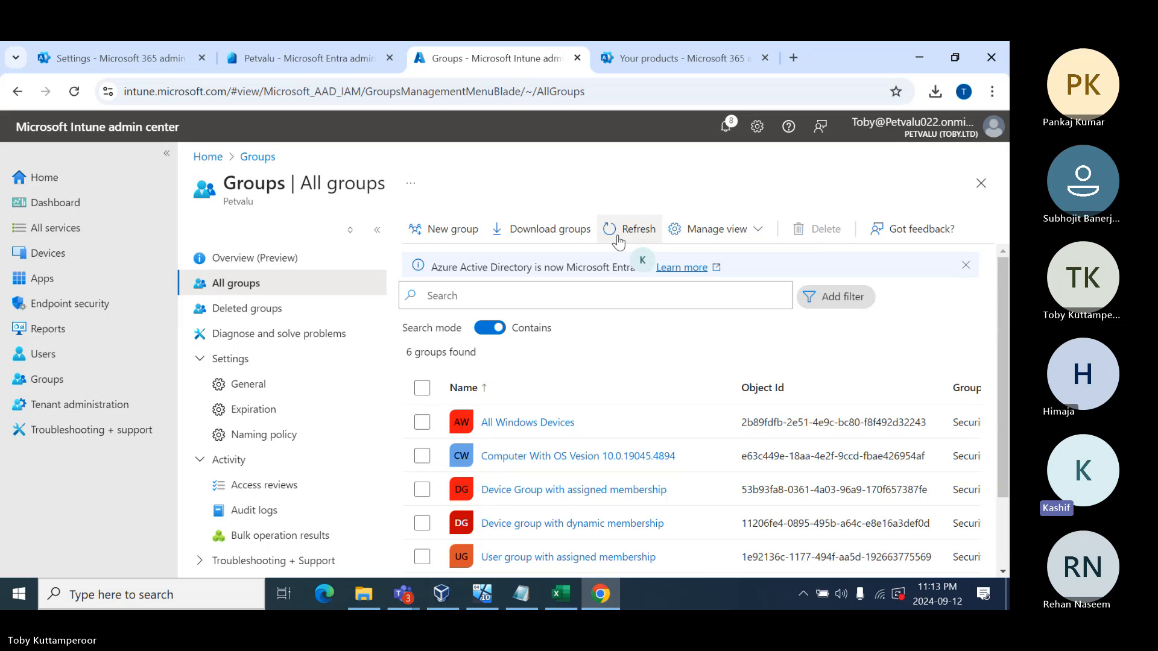
pyautogui.scroll(-2, 589, 374)
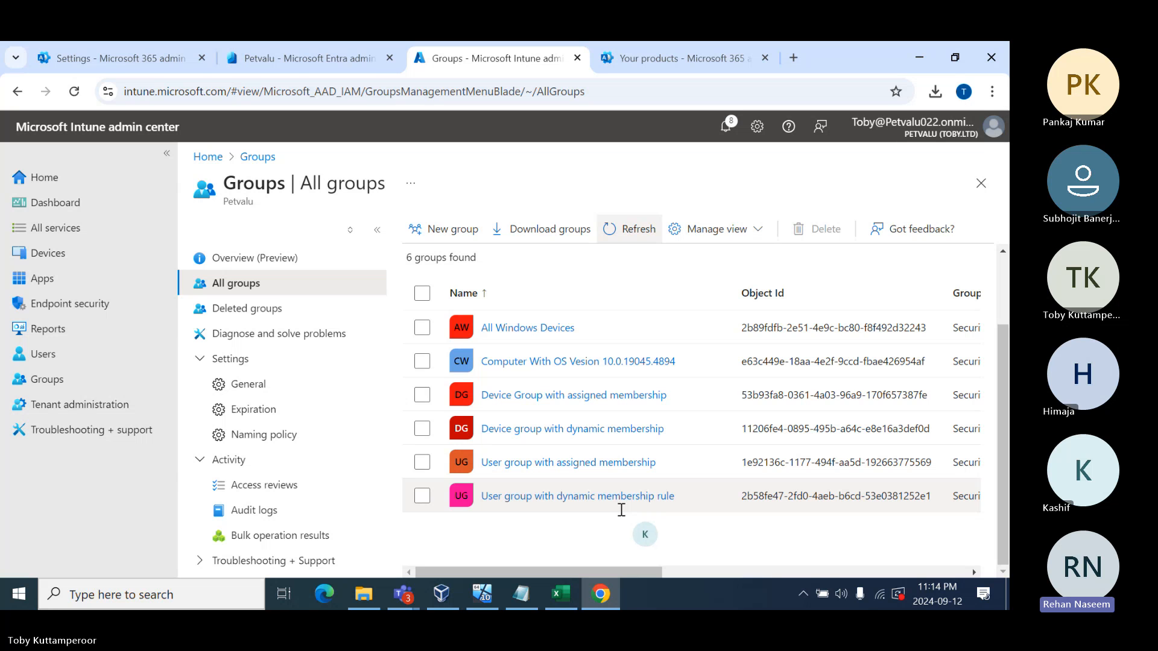
# Switch to the WINWM001 virtual machine, sync the device from its Petvalu Entra ID connection info, and close Settings.
pyautogui.click(480, 594)
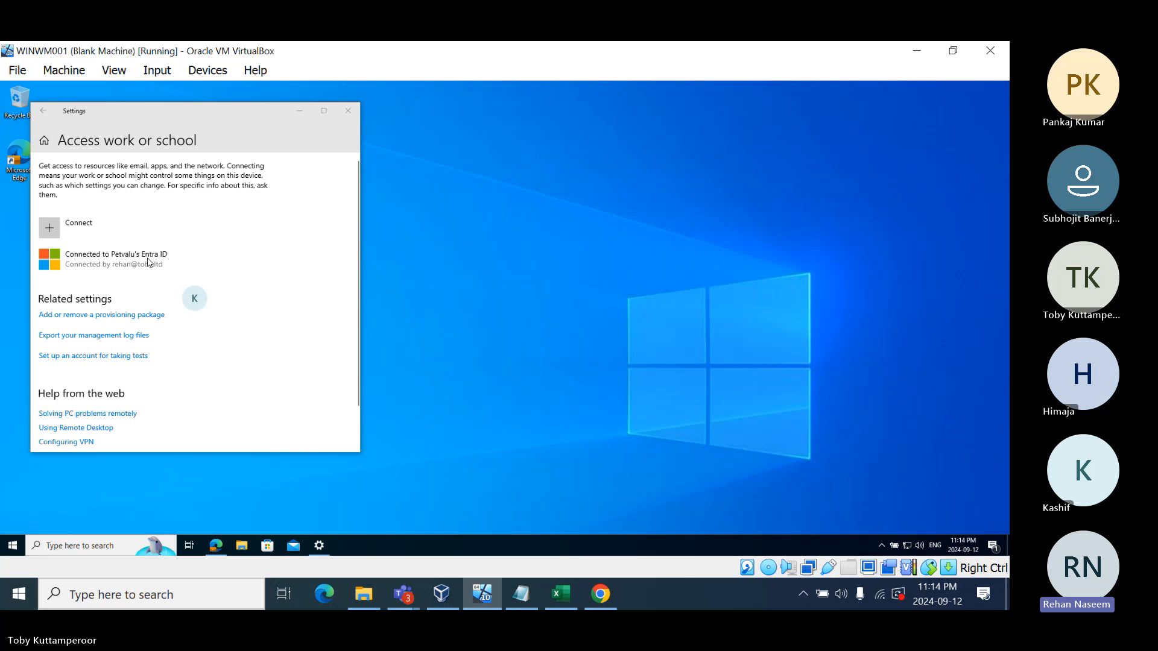
pyautogui.click(44, 111)
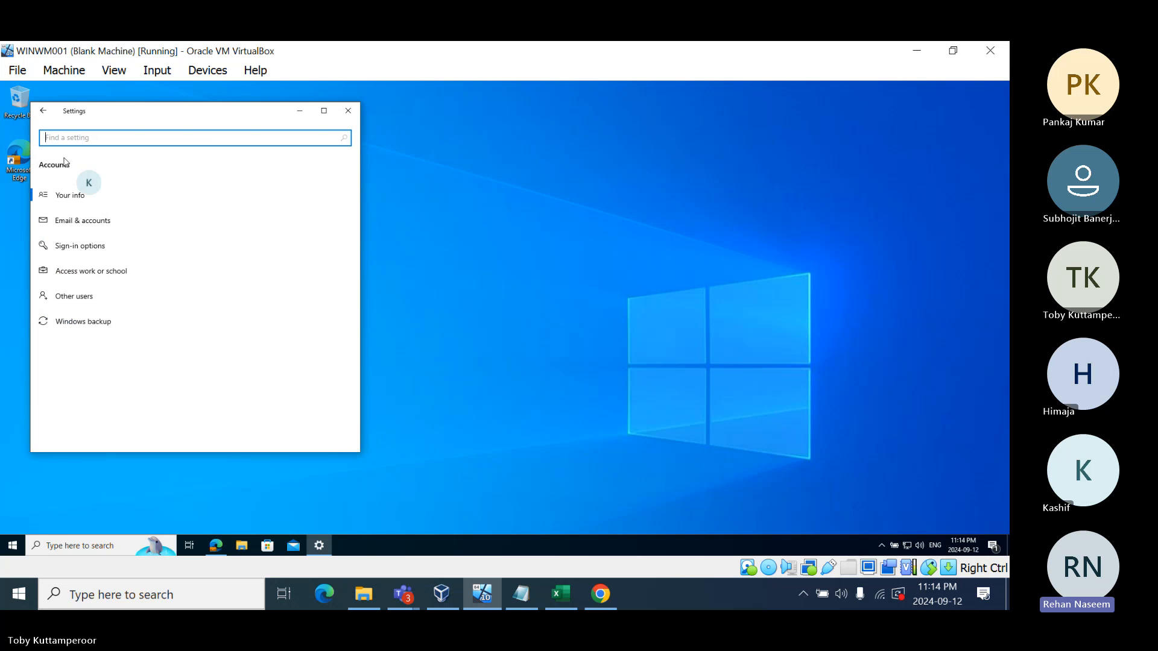
pyautogui.click(148, 270)
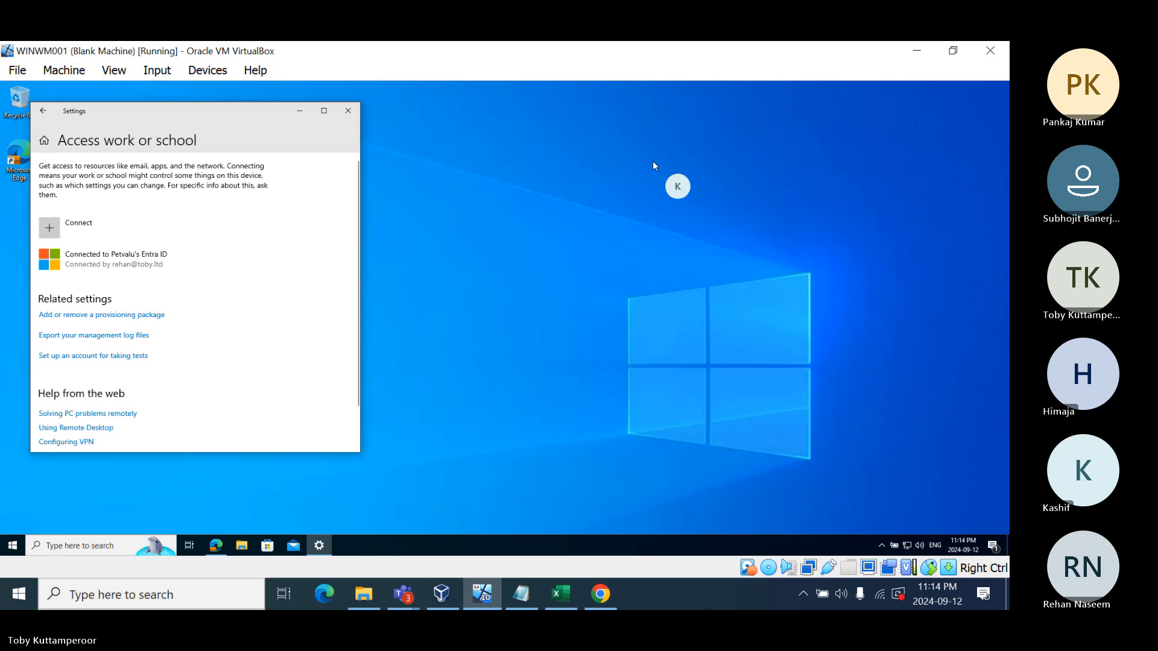
pyautogui.click(199, 258)
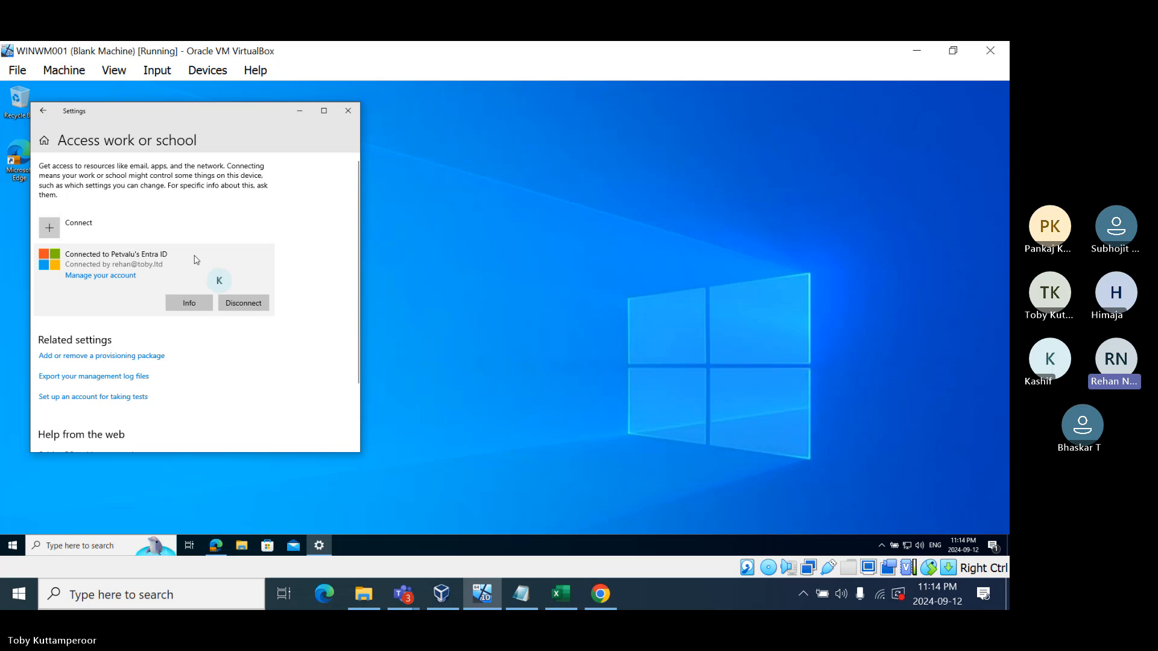
pyautogui.click(188, 301)
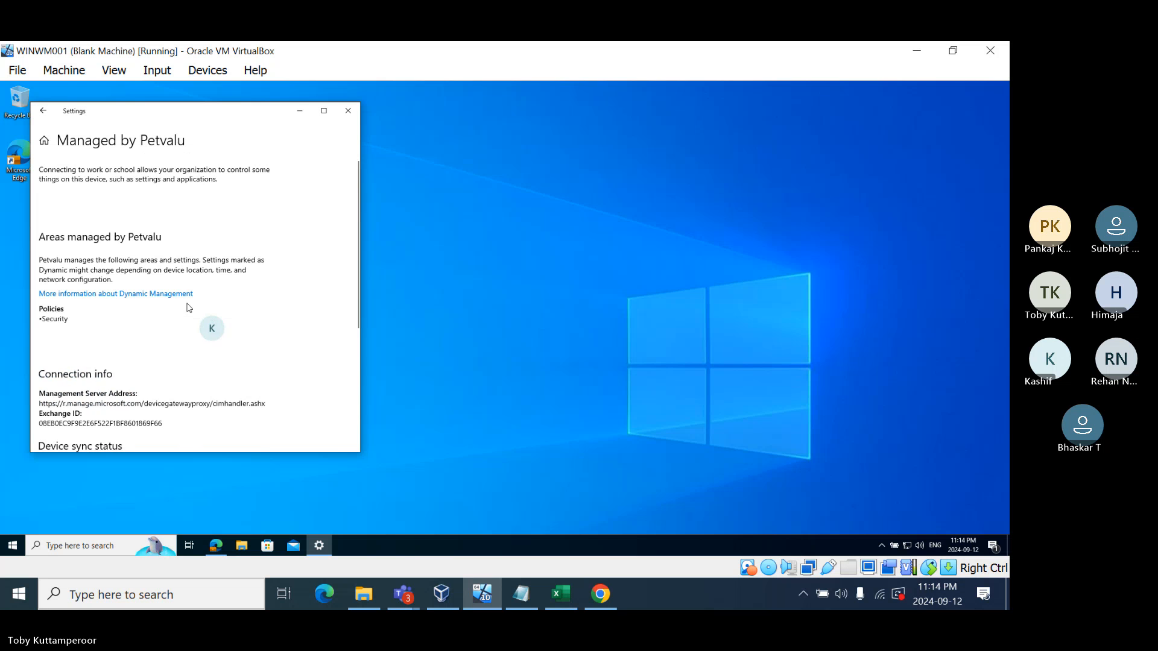
pyautogui.scroll(-5, 133, 380)
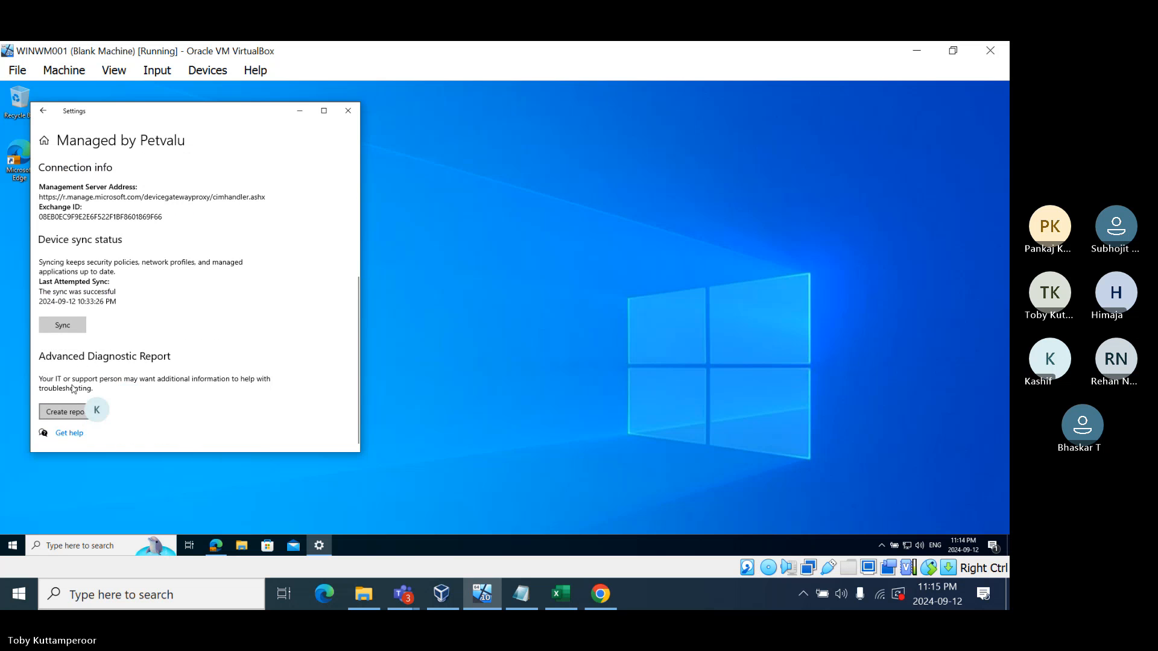
pyautogui.click(77, 329)
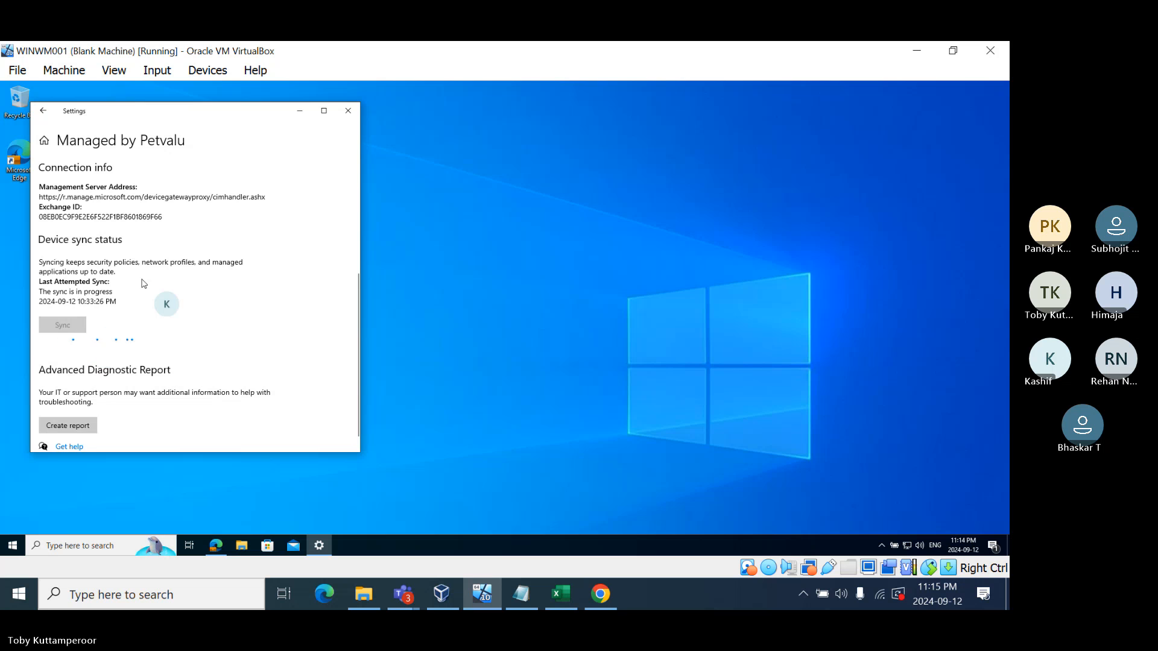
pyautogui.scroll(3, 142, 284)
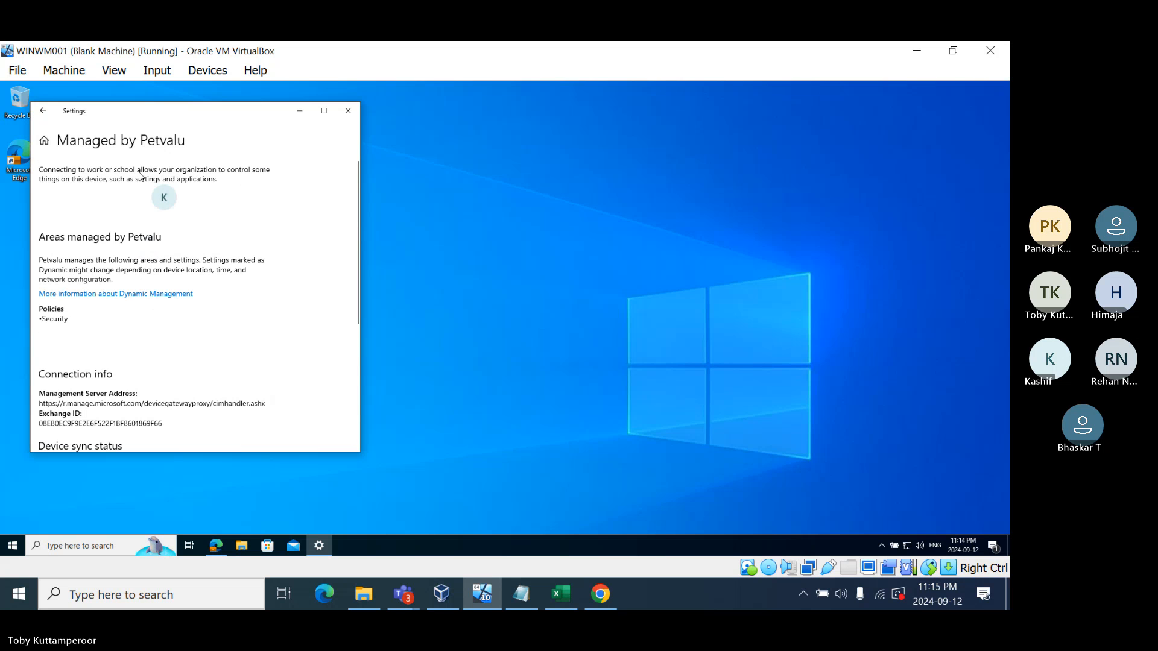
pyautogui.click(42, 110)
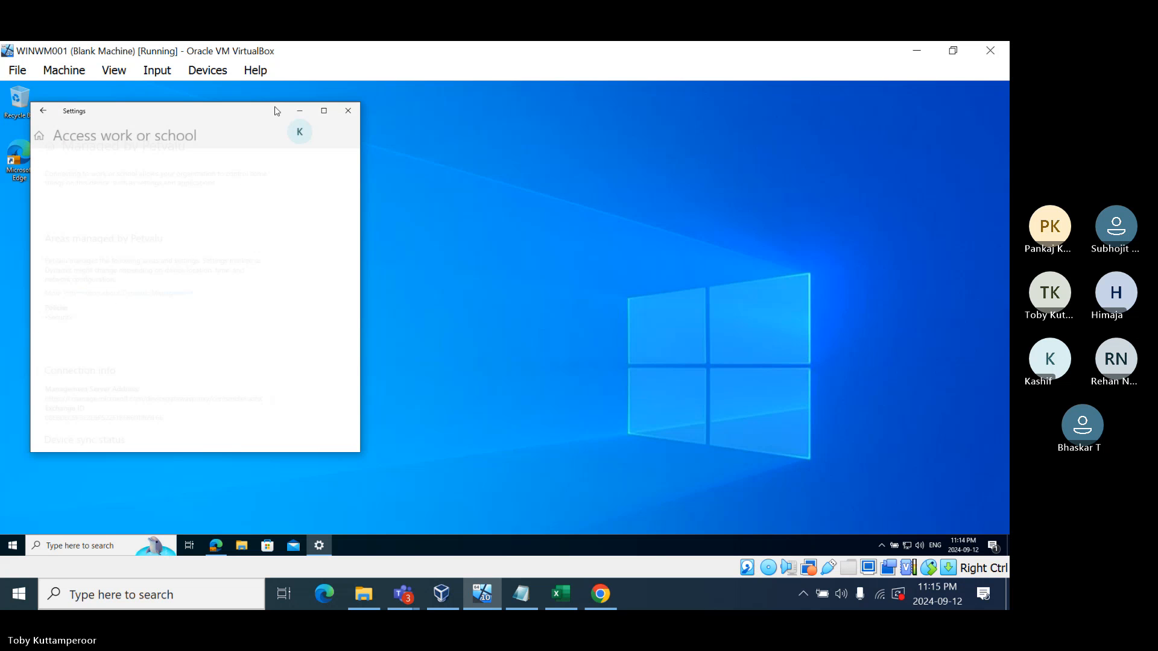
pyautogui.click(348, 110)
# Reopen the virtual machine's work or school access settings and view the Petvalu Entra ID connection's management info.
pyautogui.click(12, 546)
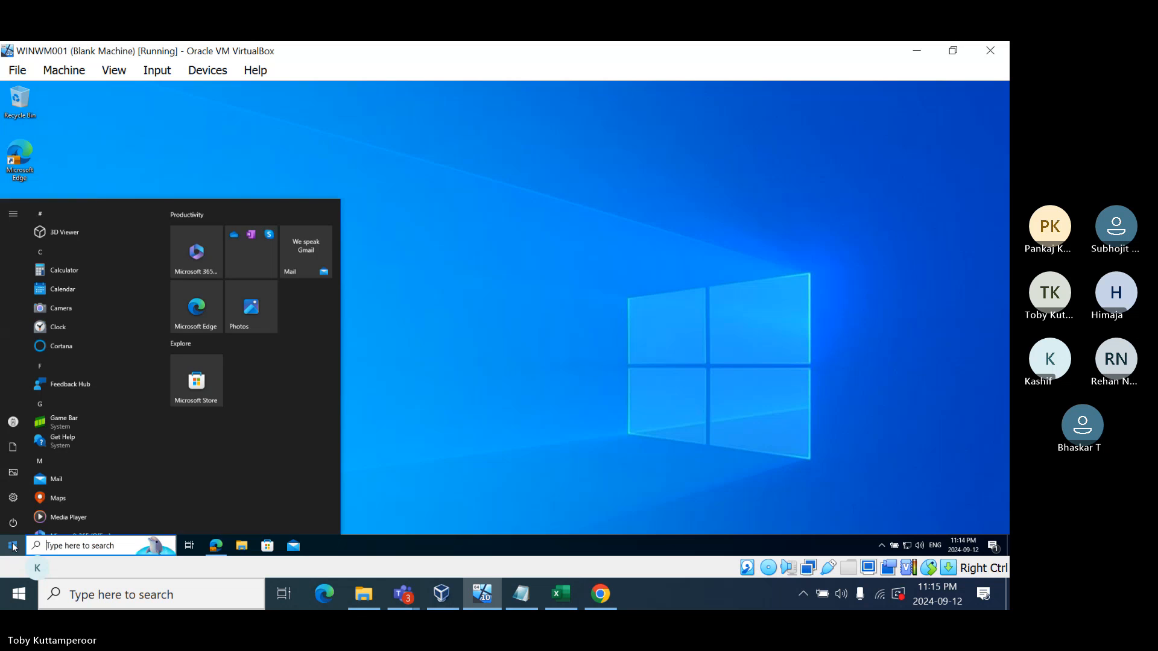
pyautogui.click(13, 496)
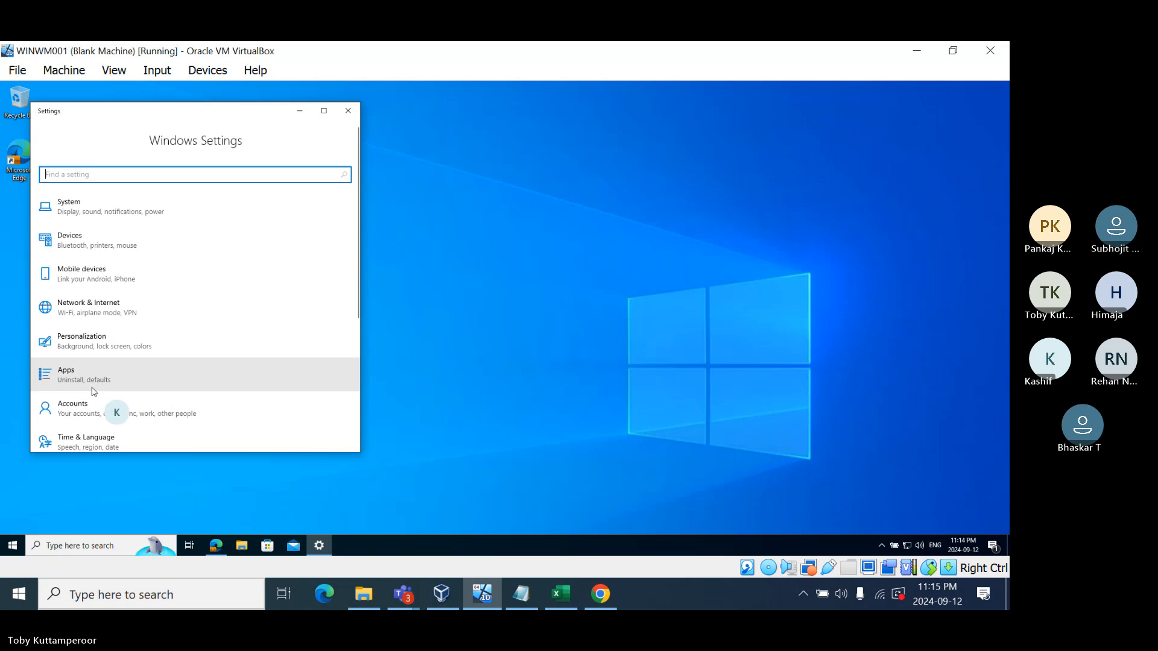
pyautogui.click(81, 415)
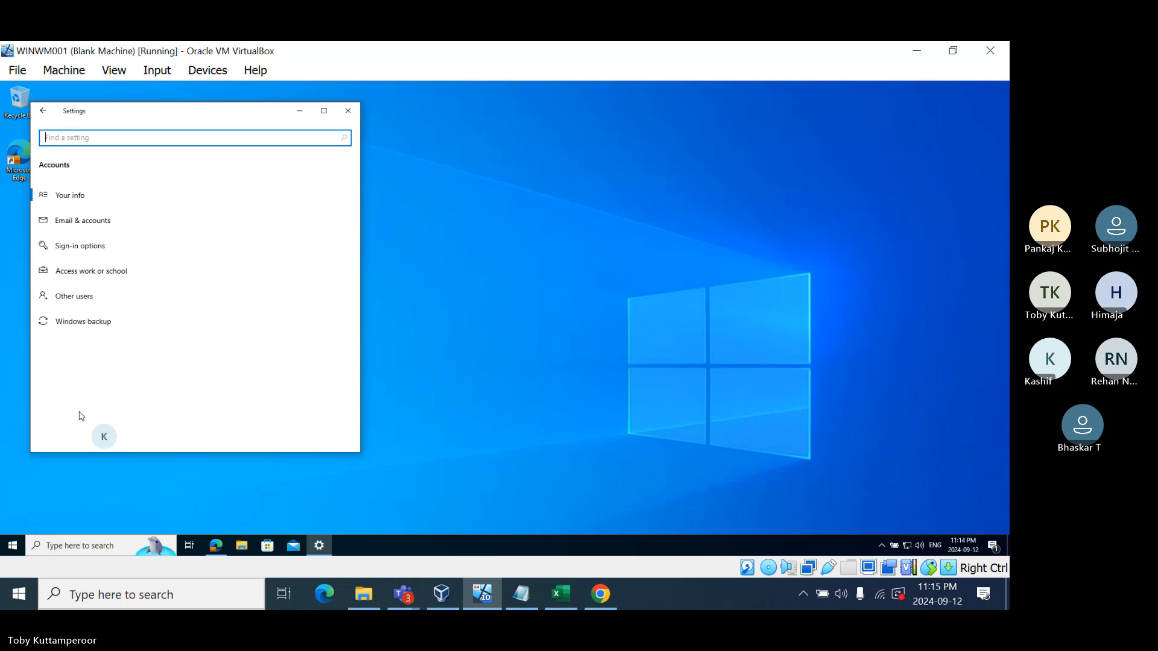
pyautogui.click(82, 272)
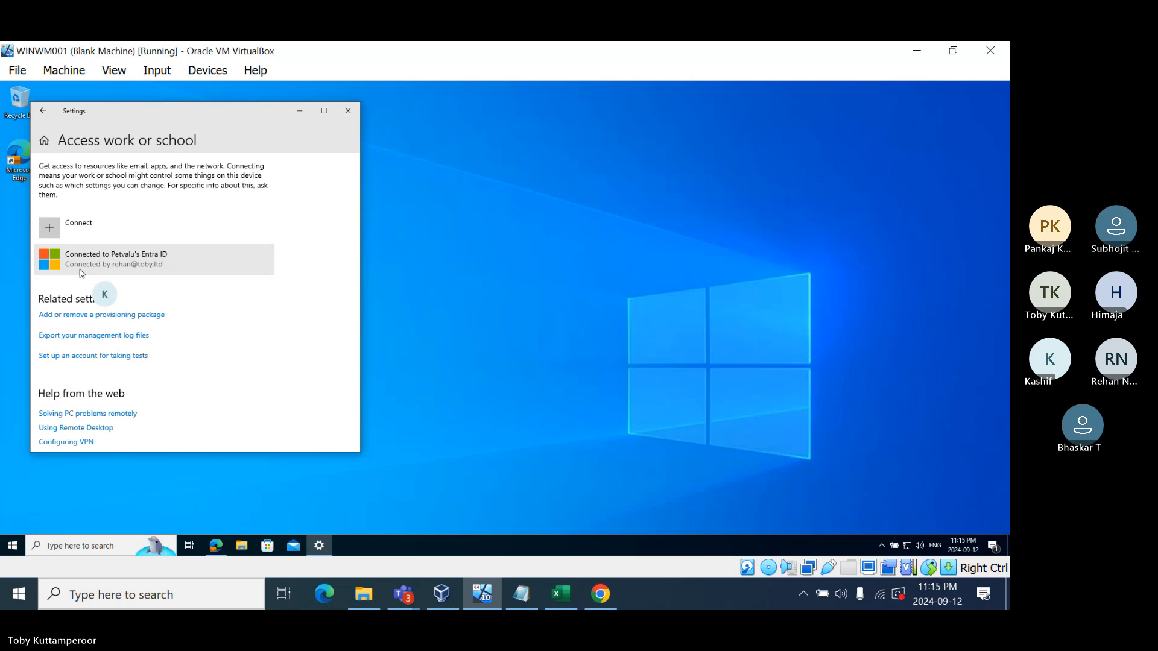
pyautogui.click(149, 261)
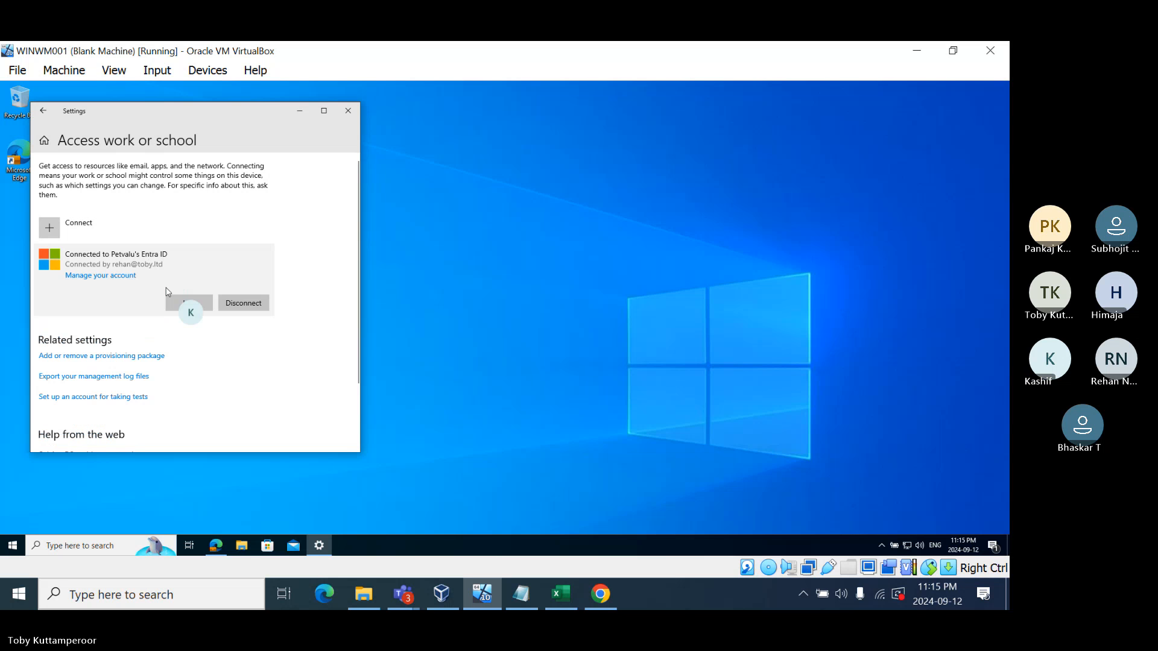
pyautogui.click(184, 303)
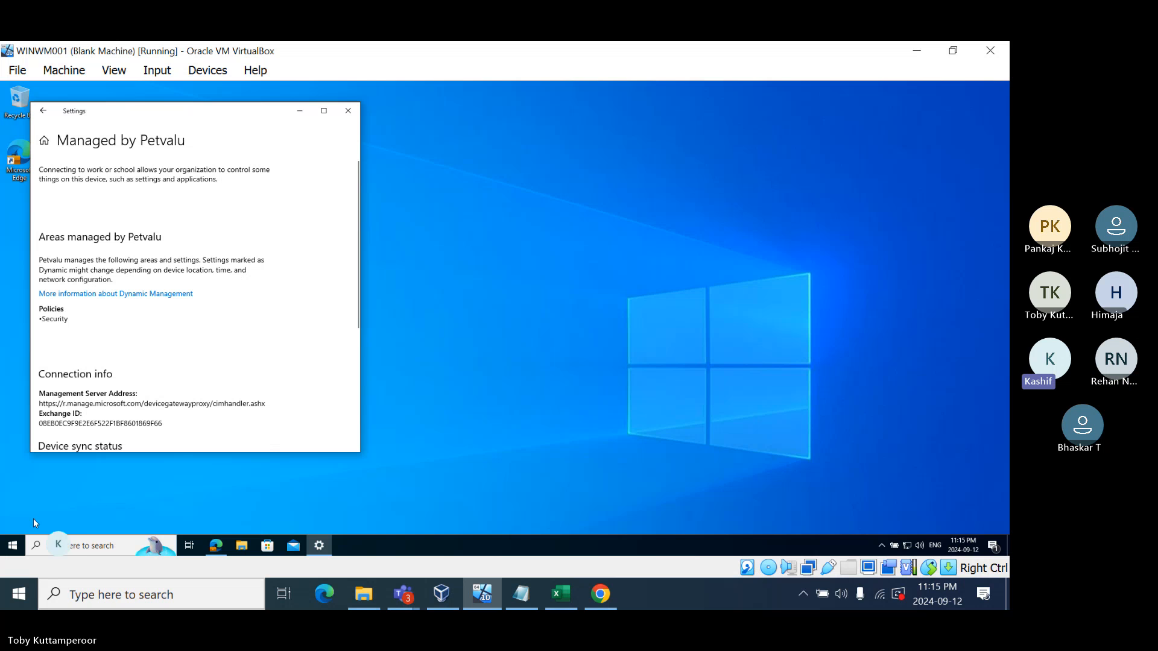
# Restart Windows on the WINWM001 virtual machine.
pyautogui.rightClick(14, 546)
pyautogui.moveTo(79, 510)
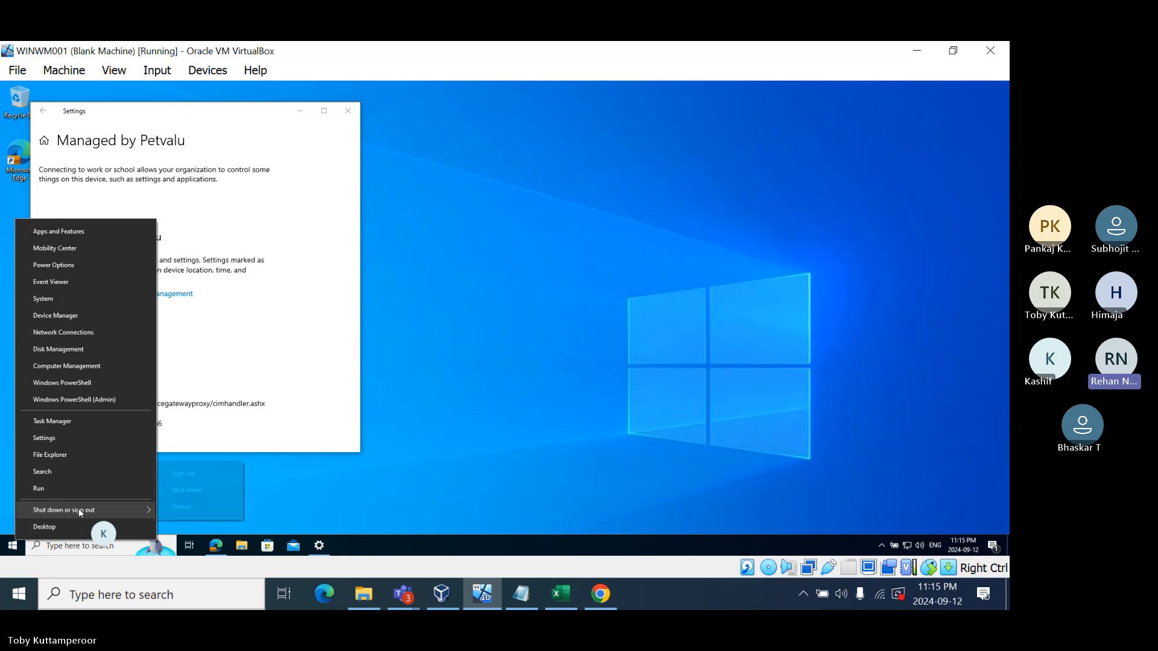
pyautogui.click(196, 508)
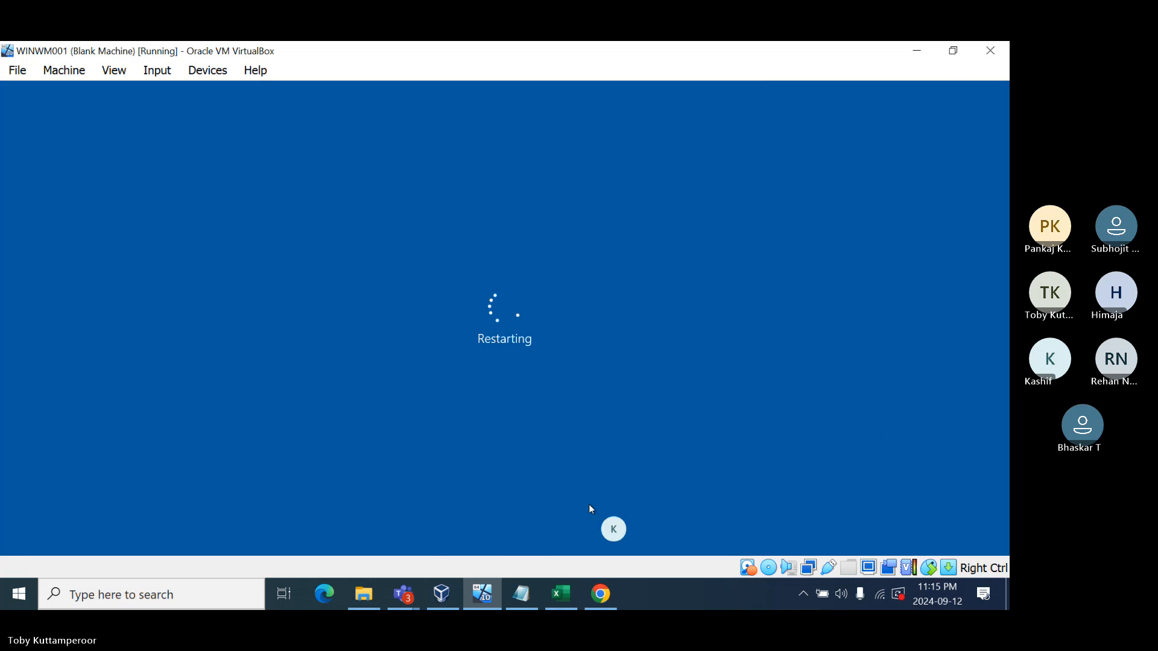
# Switch to the Intune admin center in Chrome and open the device categories under Devices.
pyautogui.click(602, 595)
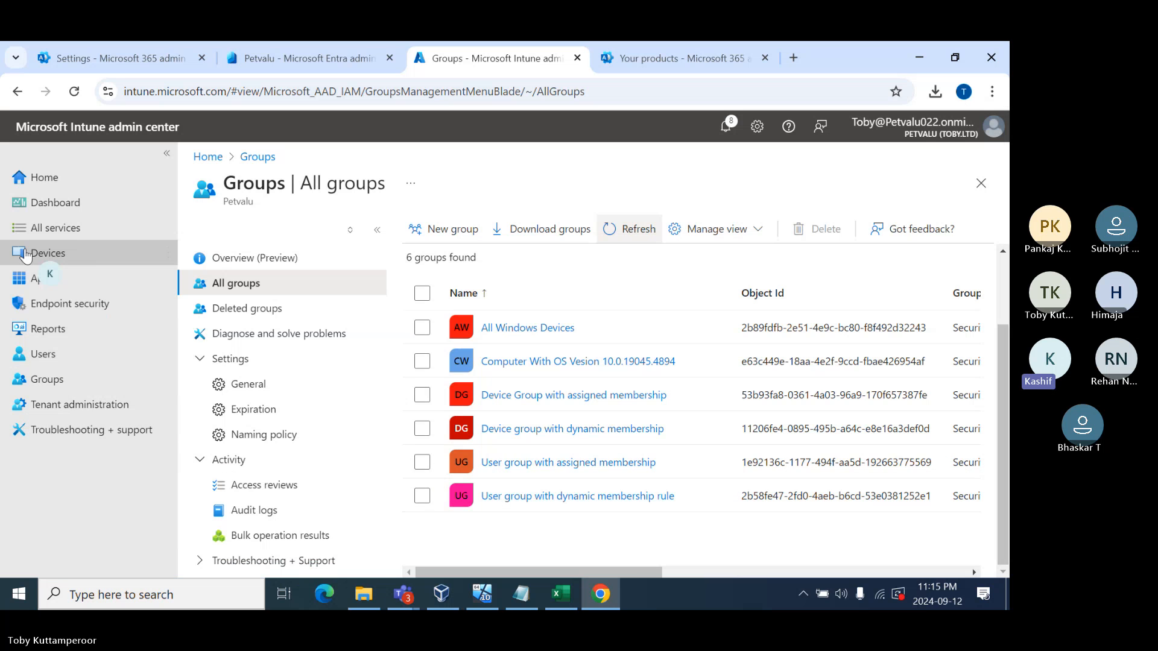
pyautogui.click(61, 257)
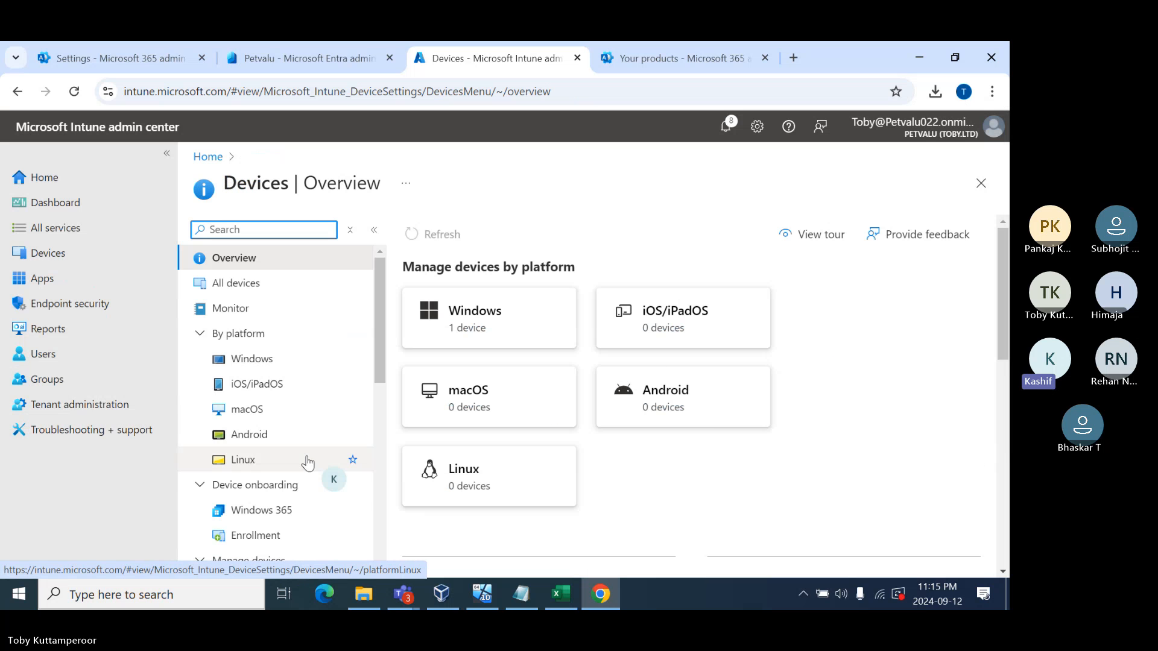
pyautogui.scroll(-5, 277, 493)
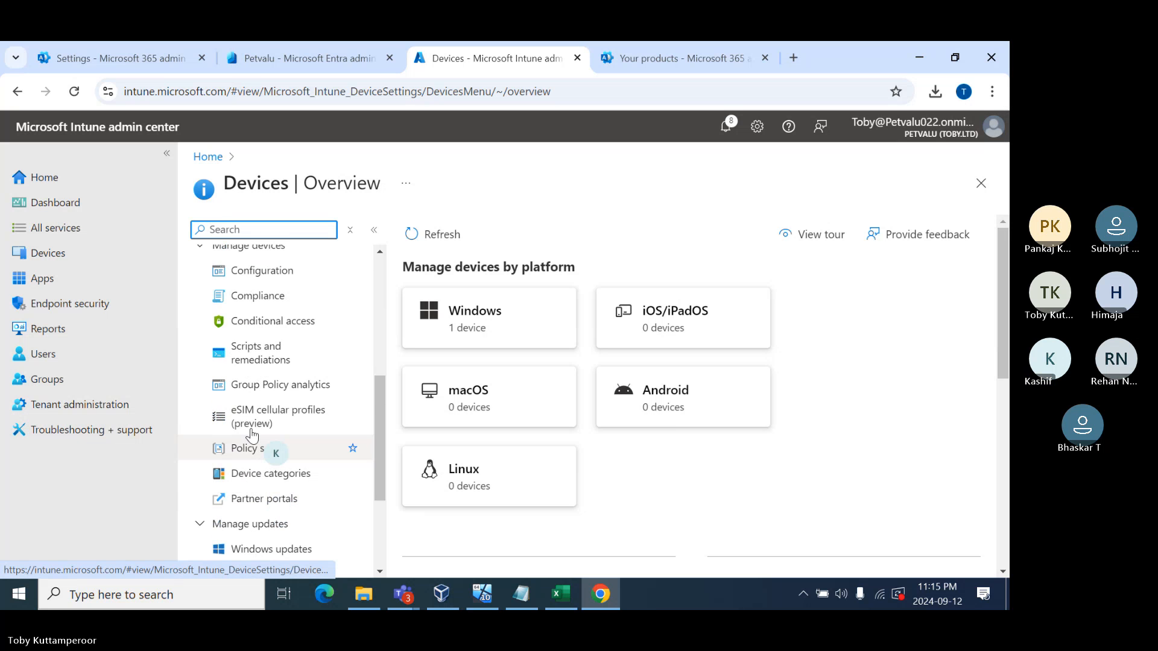
pyautogui.scroll(-1, 253, 409)
pyautogui.scroll(-3, 253, 408)
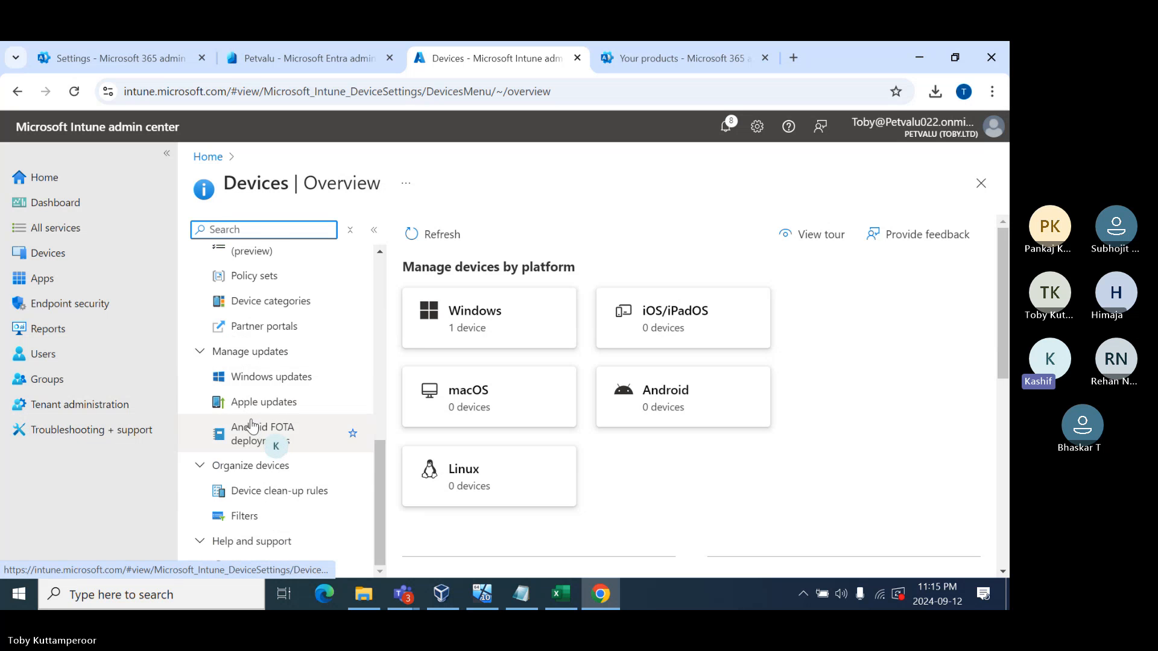
pyautogui.click(273, 303)
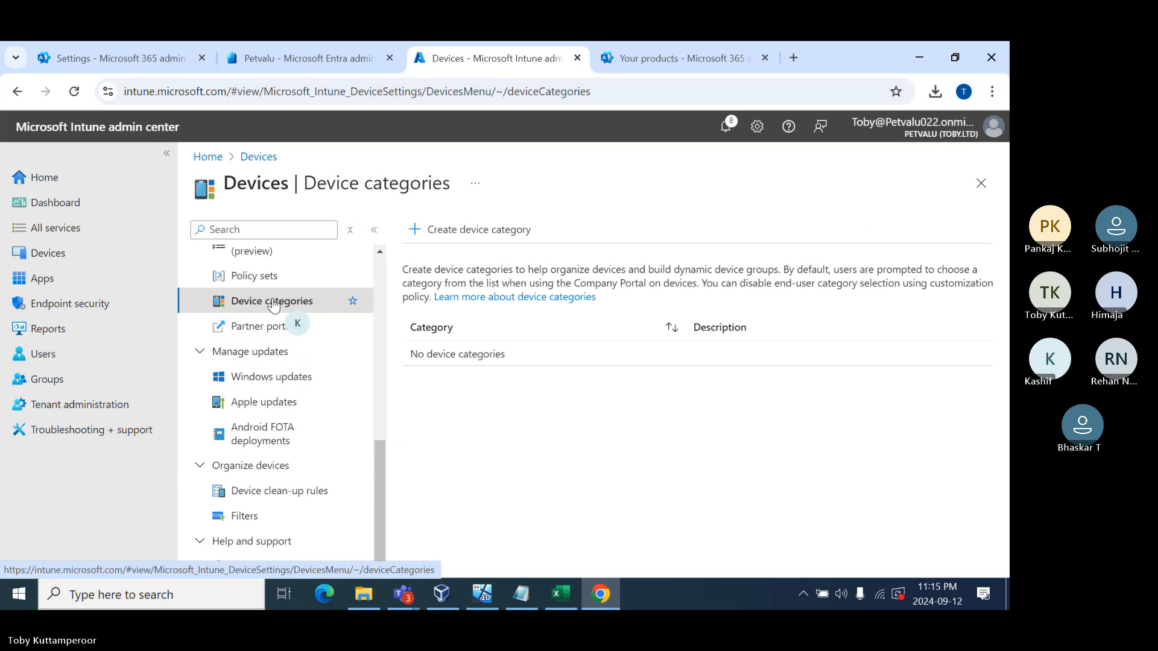
# Create a device category named IT Device, keeping the Default scope tag.
pyautogui.click(493, 235)
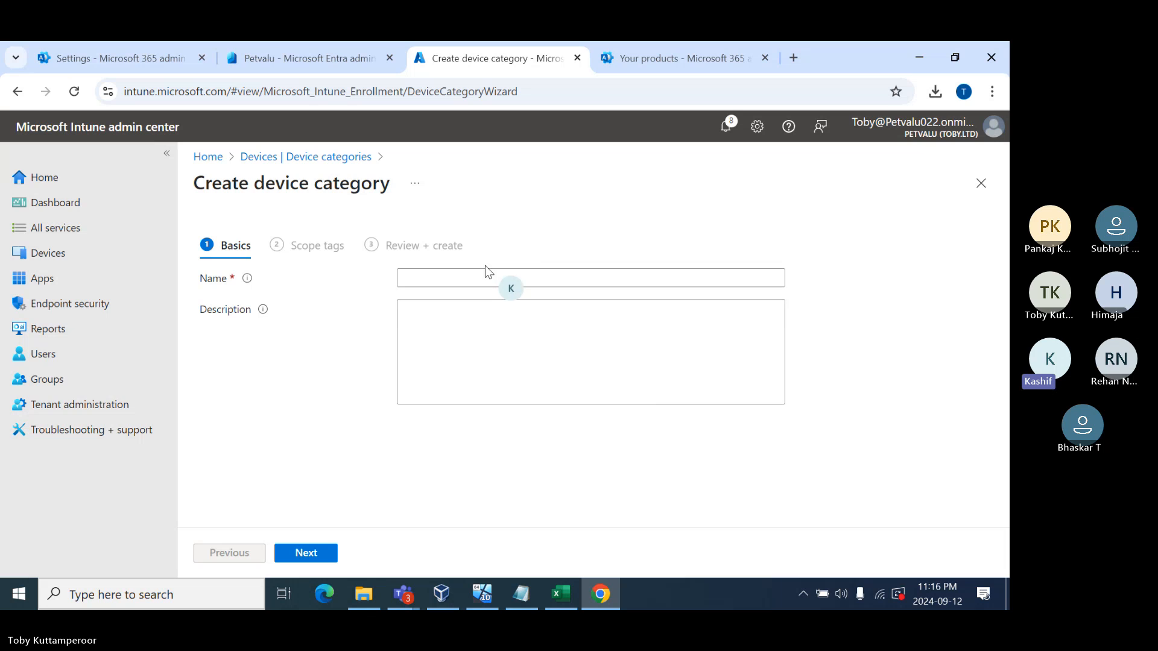
pyautogui.click(465, 278)
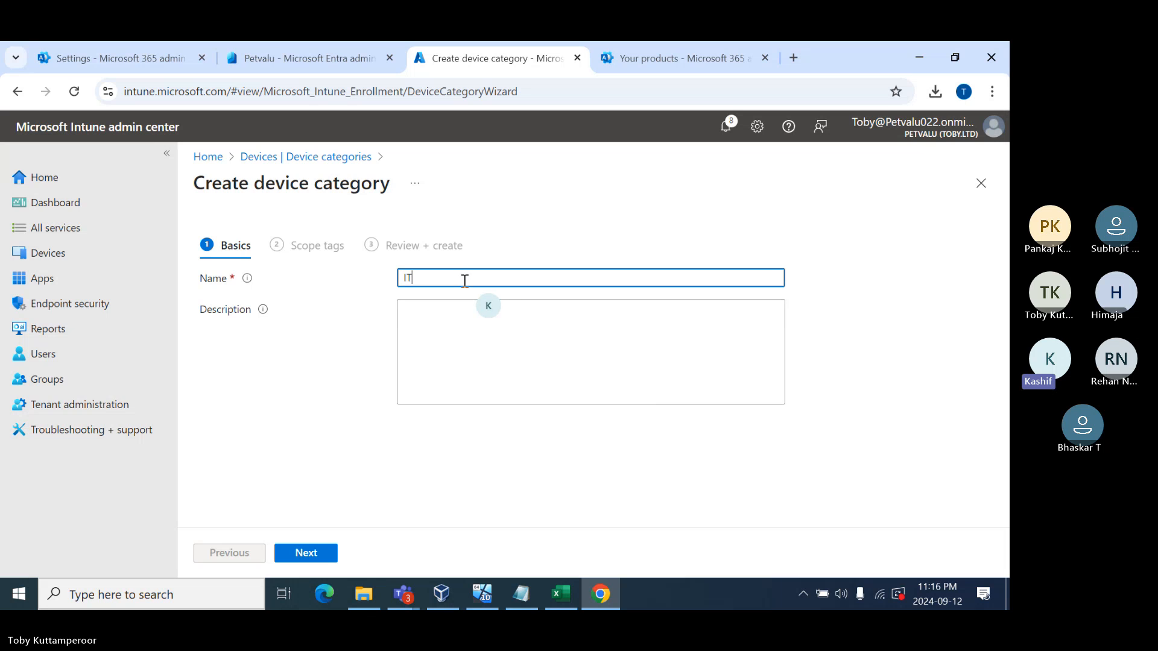
pyautogui.write('IT Device')
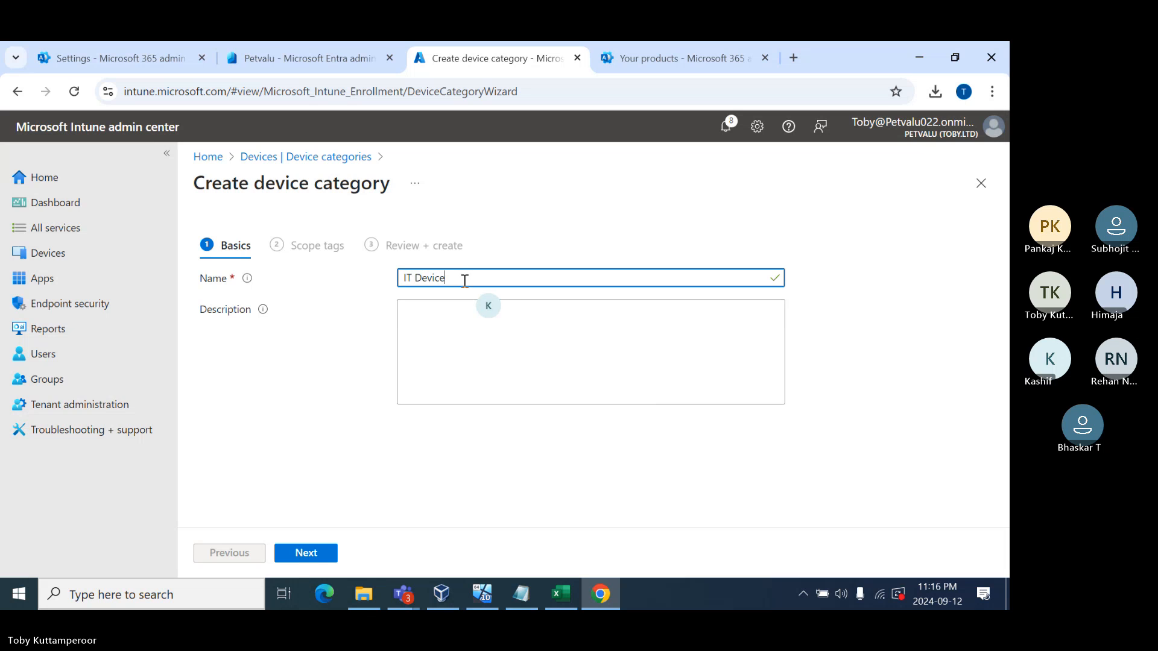
pyautogui.click(301, 556)
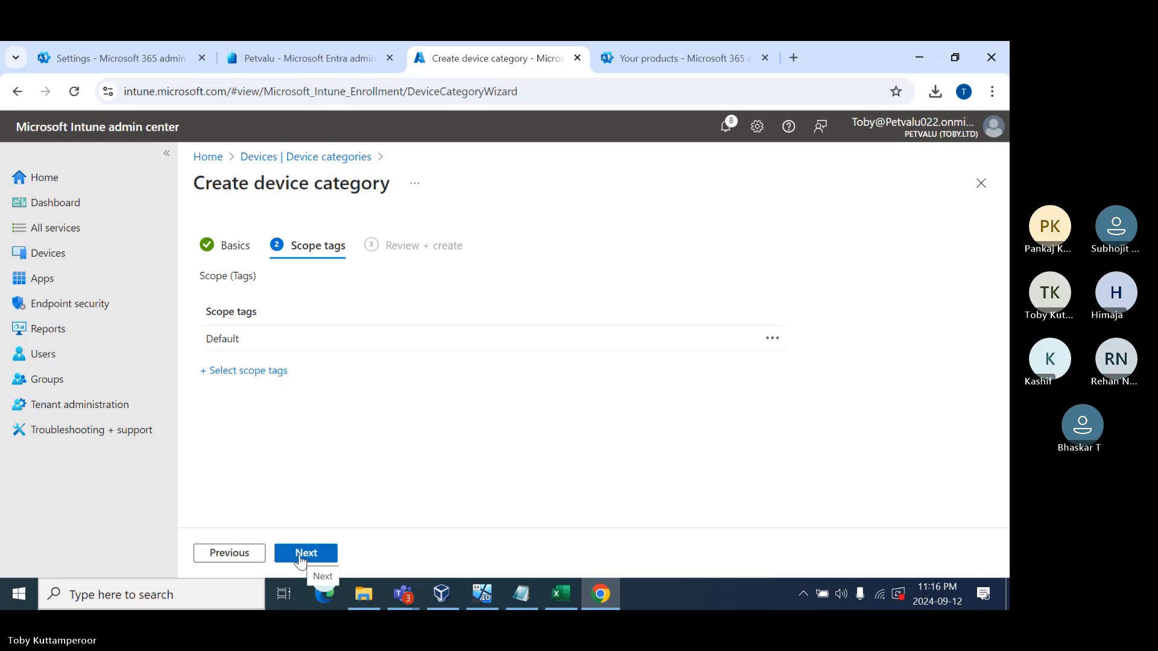
pyautogui.click(302, 555)
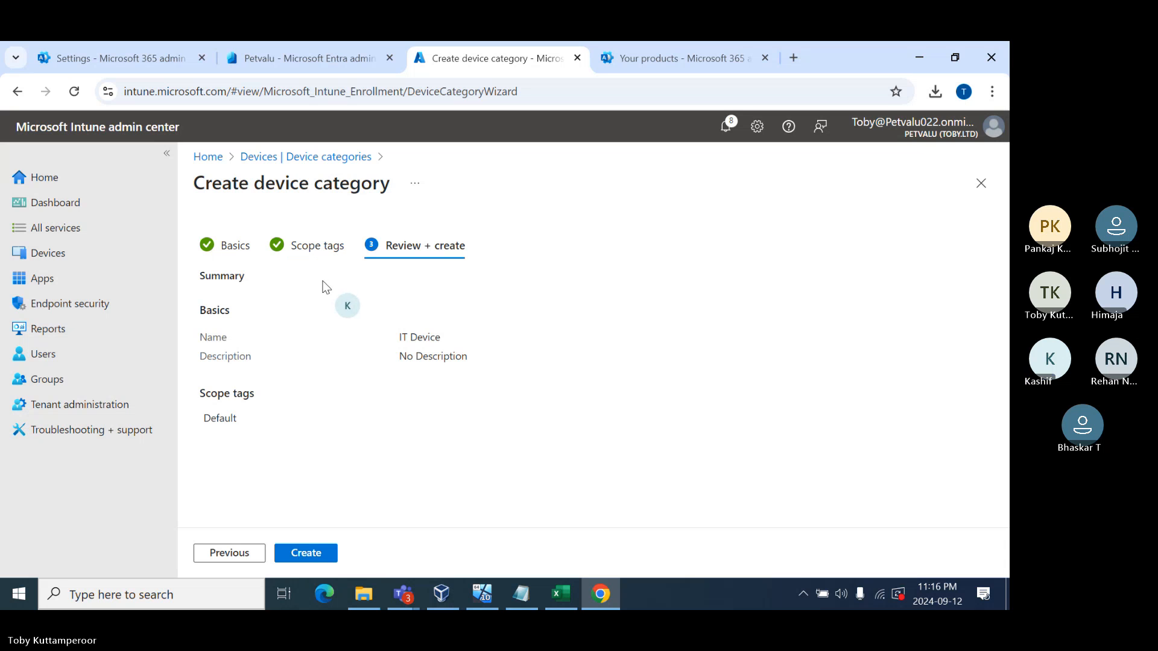
pyautogui.click(306, 554)
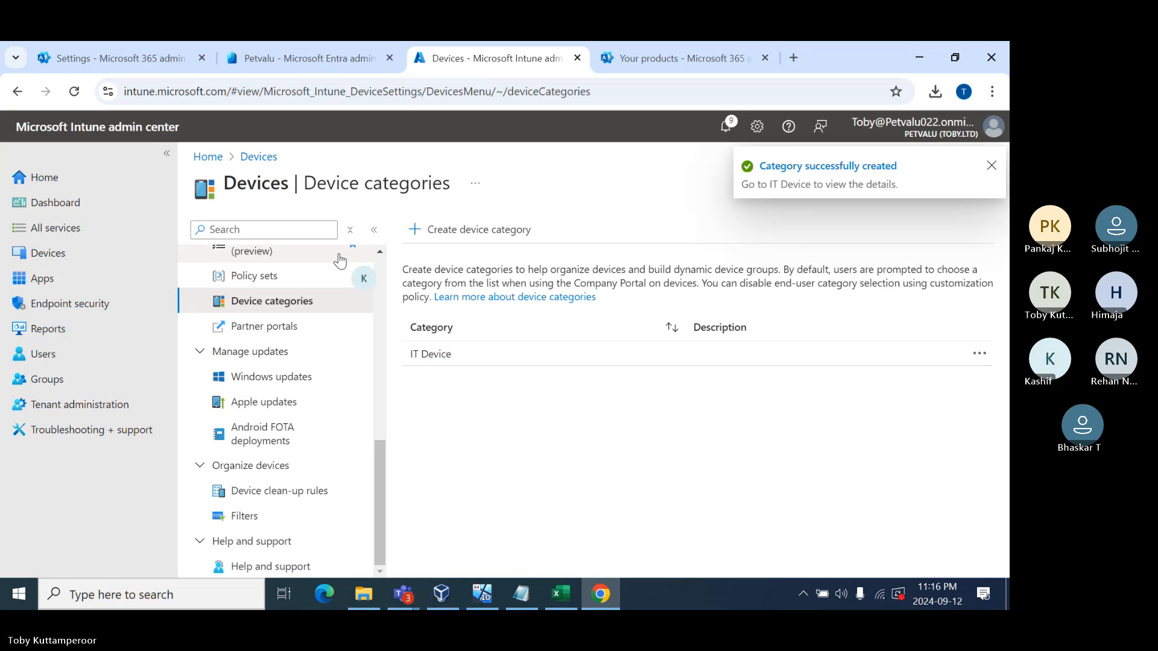
# Create a device category named HR Device, keeping the Default scope tag.
pyautogui.click(453, 234)
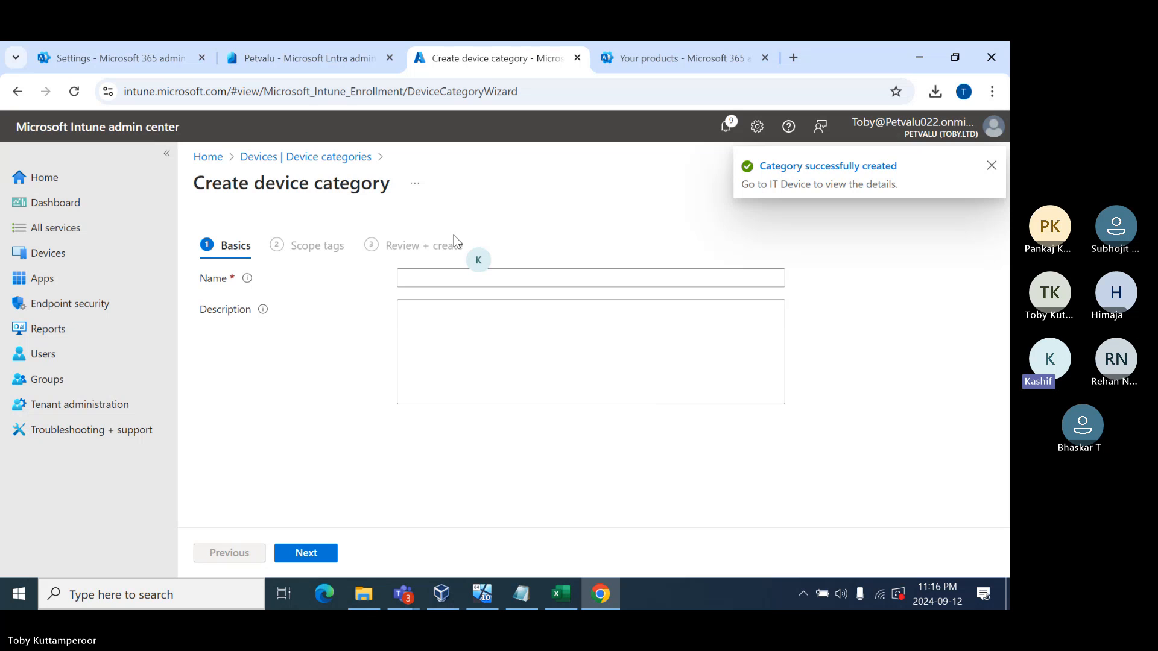
pyautogui.click(448, 278)
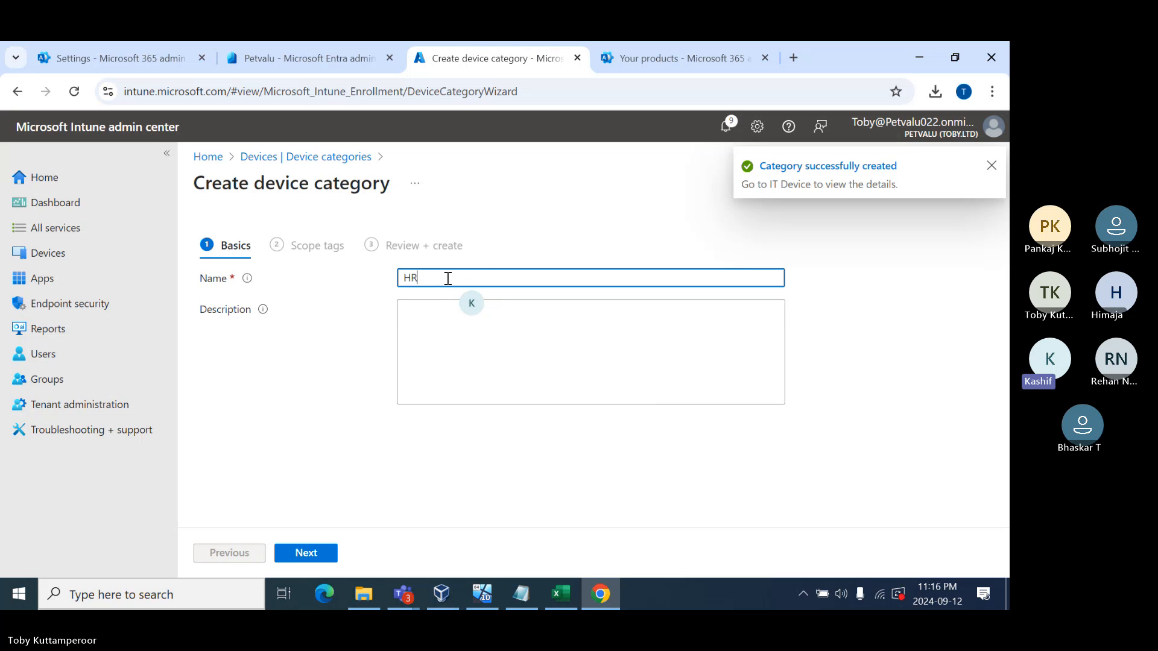
pyautogui.write('HR Devic')
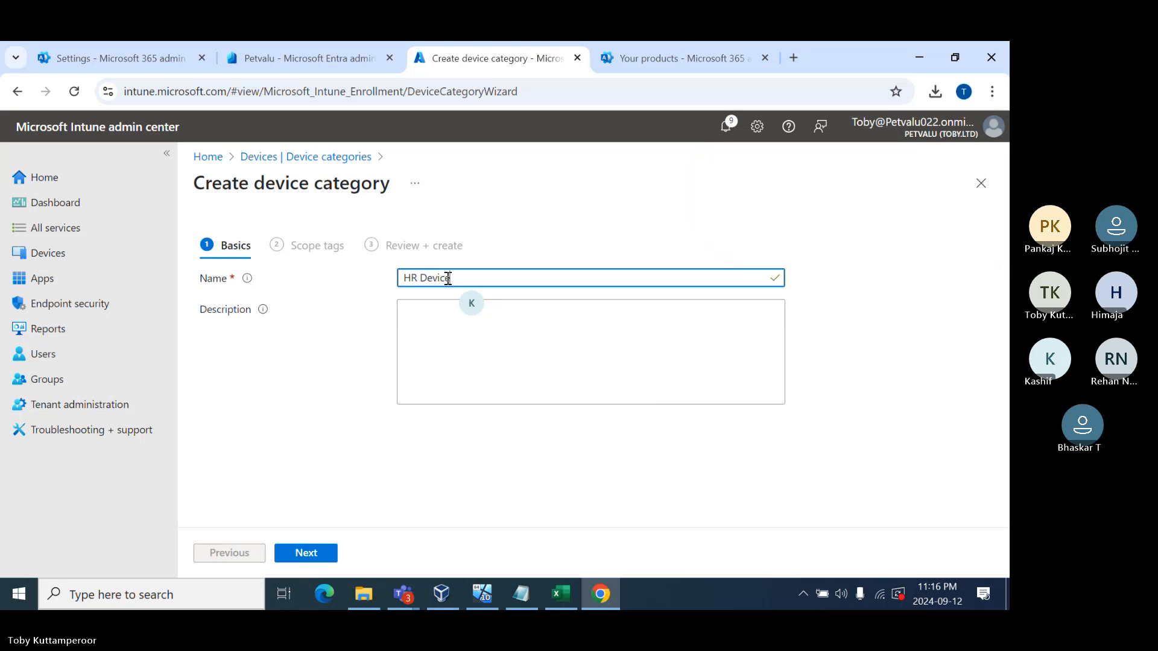
pyautogui.write('e')
pyautogui.doubleClick(305, 554)
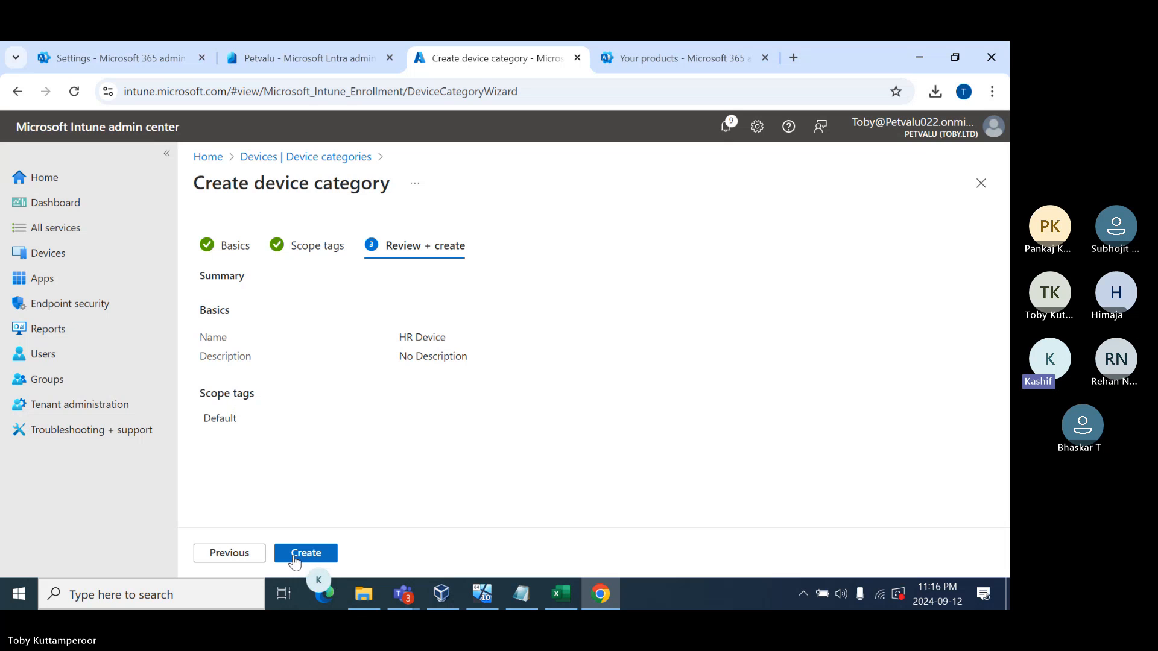
pyautogui.click(303, 553)
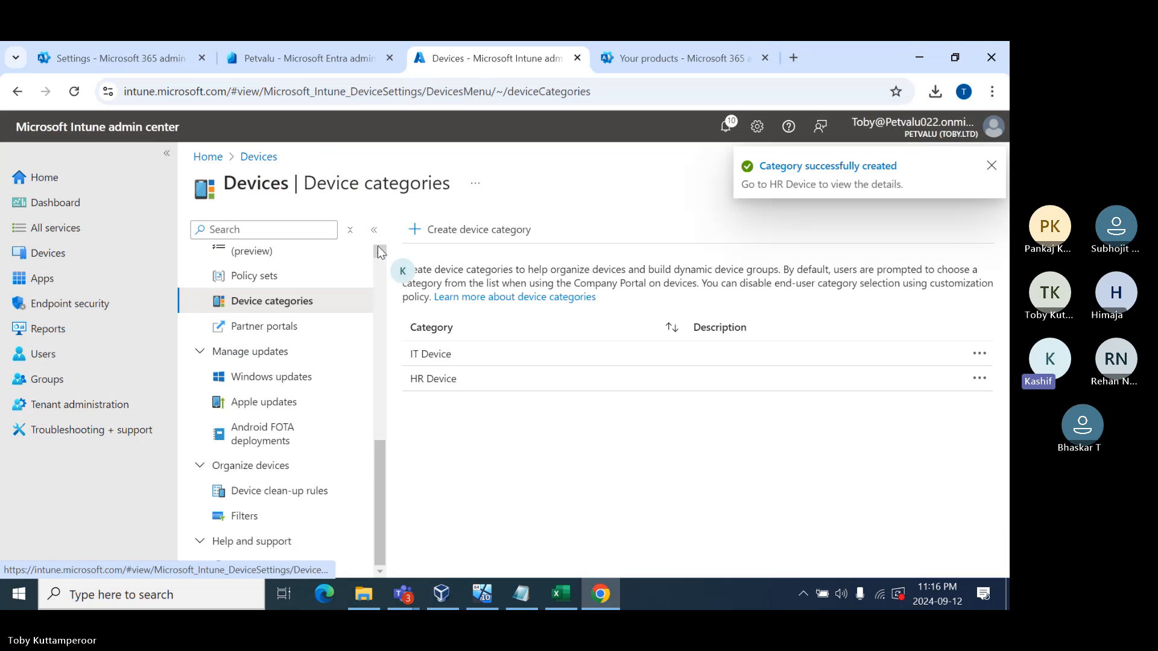
# Create a device category named Finance Device without changing the scope tags.
pyautogui.click(446, 230)
pyautogui.click(453, 271)
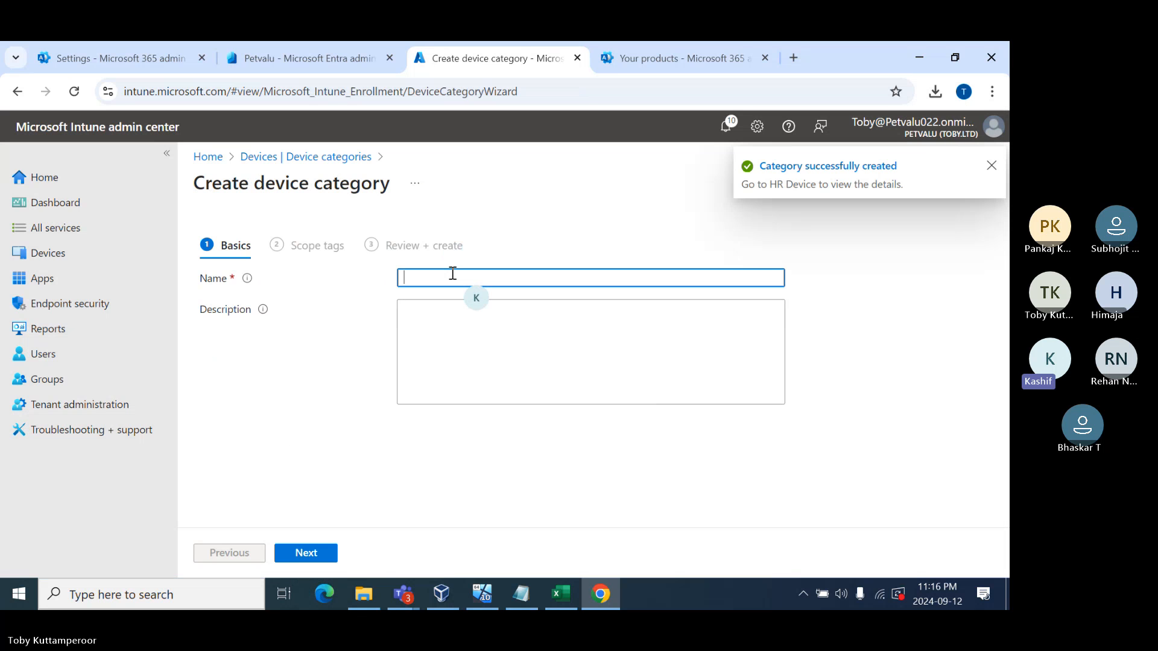
pyautogui.write('Finance Dev')
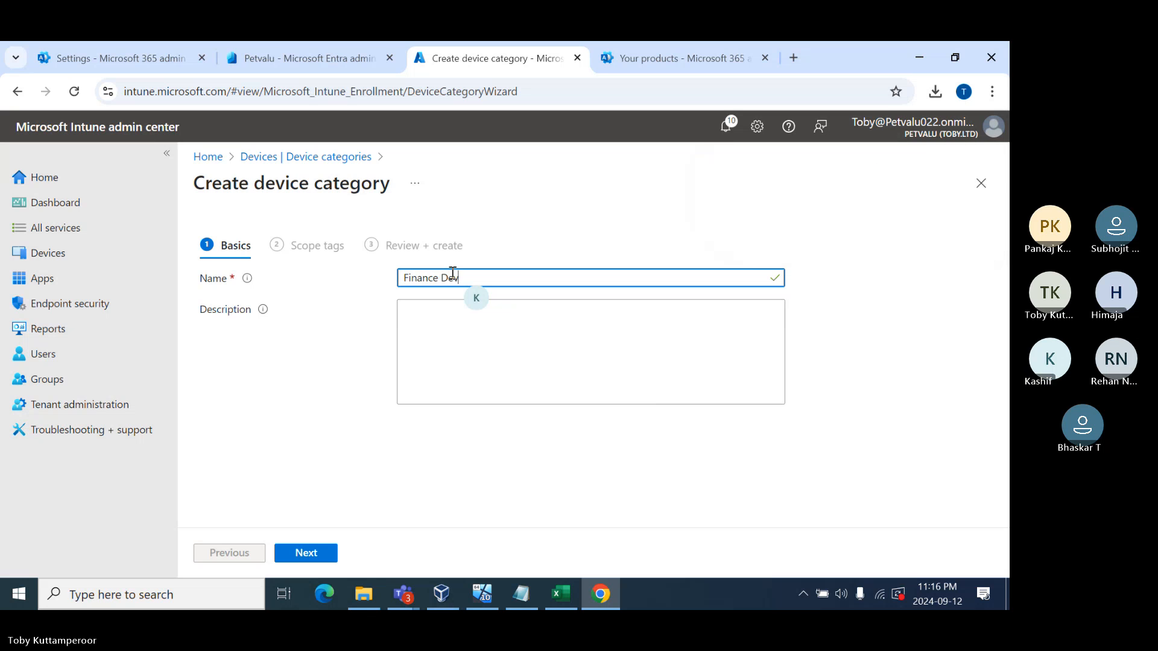
pyautogui.write('ice')
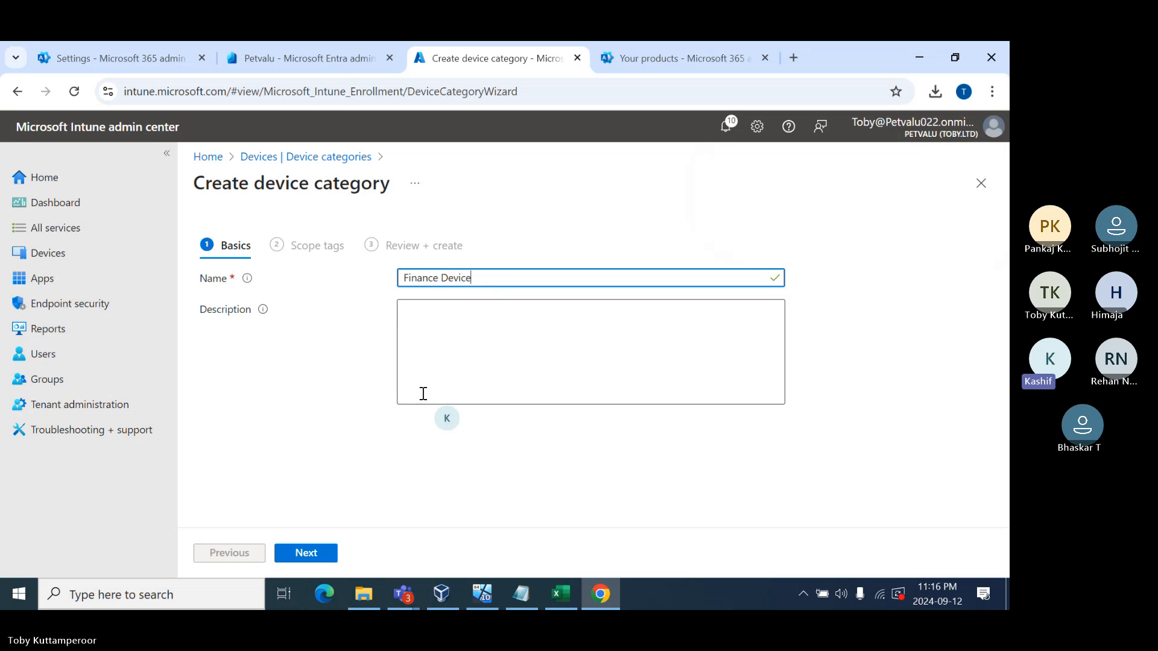
pyautogui.click(306, 552)
pyautogui.click(297, 557)
pyautogui.click(296, 562)
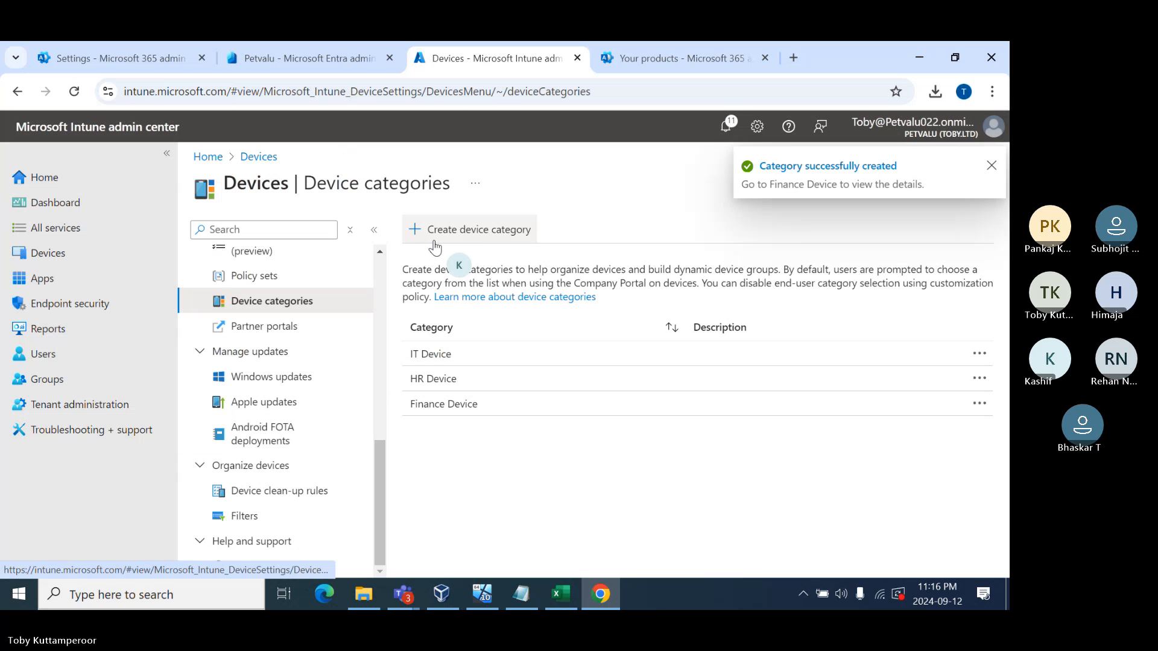
# Create a device category named Sales Device without changing the scope tags.
pyautogui.click(450, 231)
pyautogui.click(448, 279)
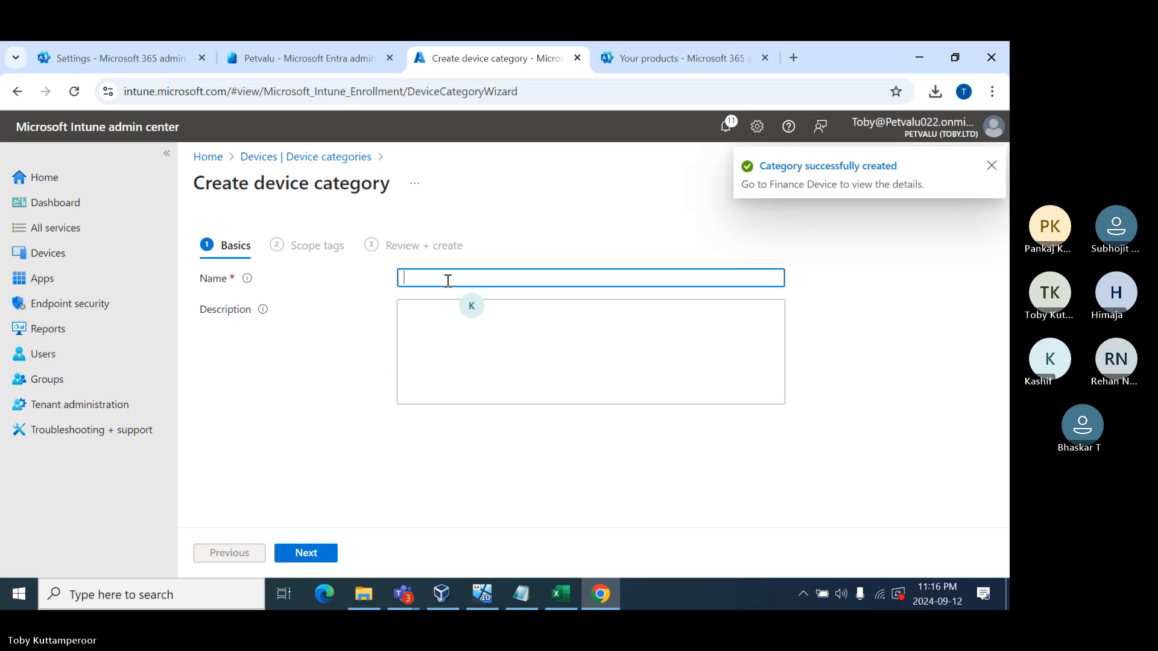
pyautogui.write('Sales ')
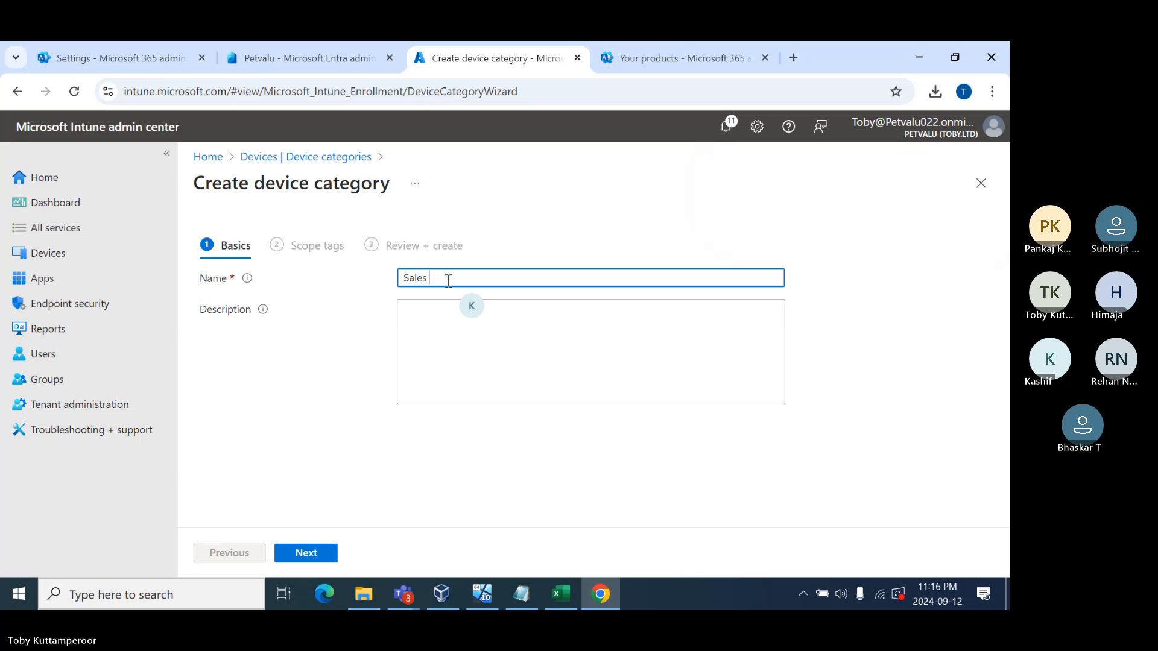
pyautogui.write('Device')
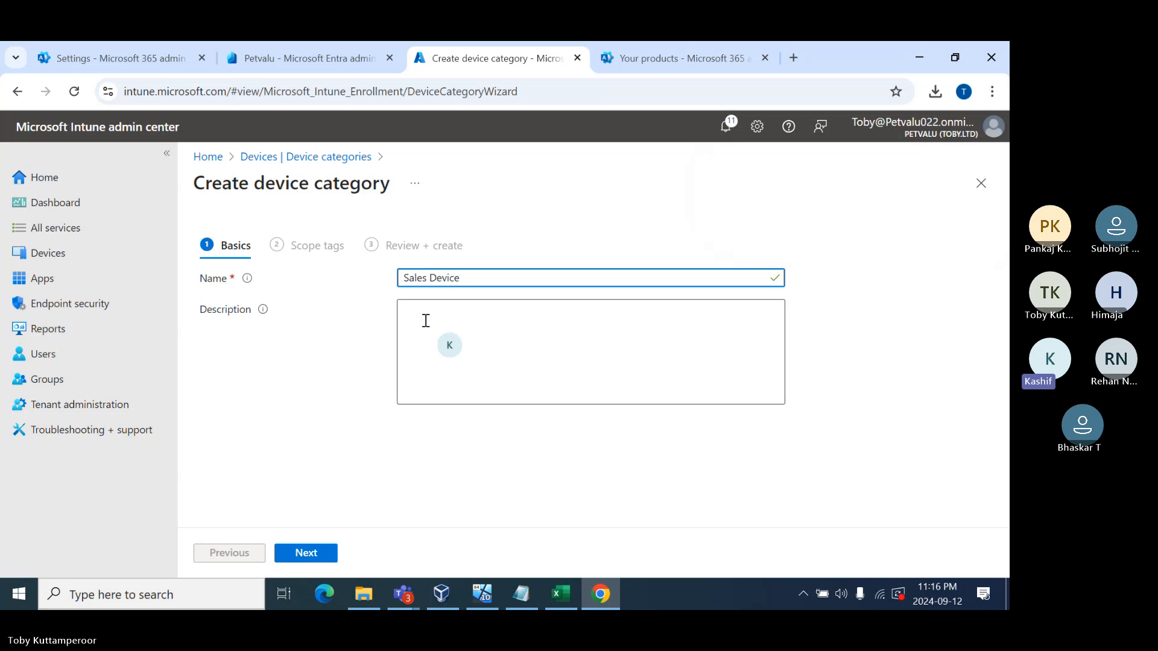
pyautogui.click(311, 555)
pyautogui.click(311, 555)
pyautogui.click(307, 554)
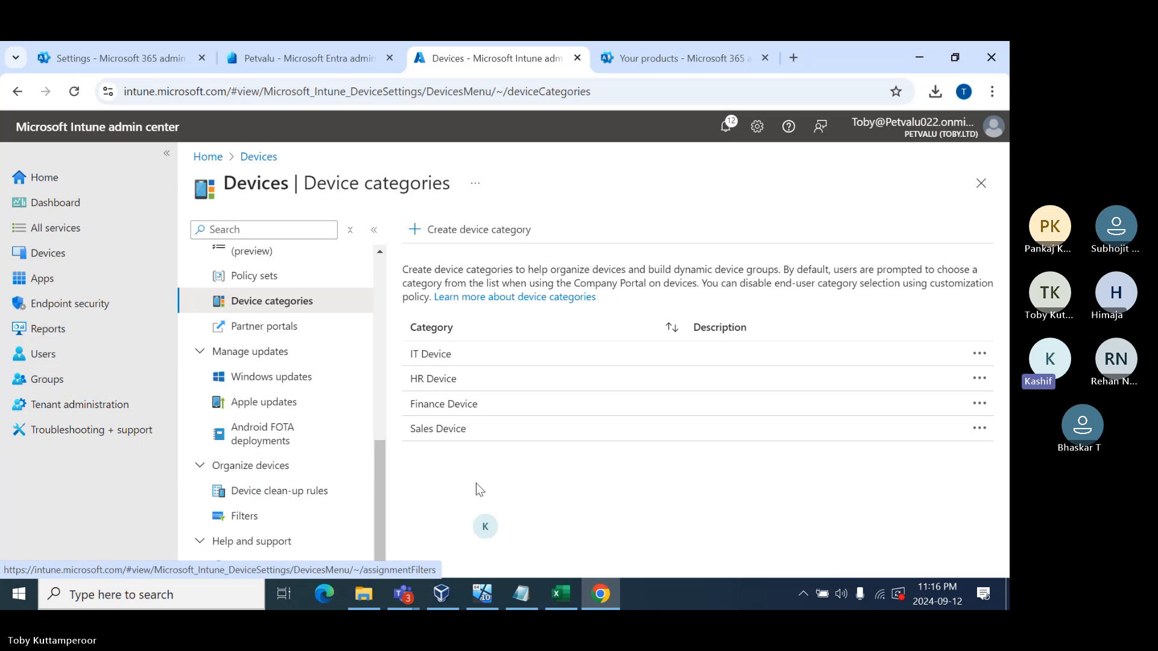
# Start a new security group named HR Devices Group and set its membership type to Dynamic Device.
pyautogui.click(36, 382)
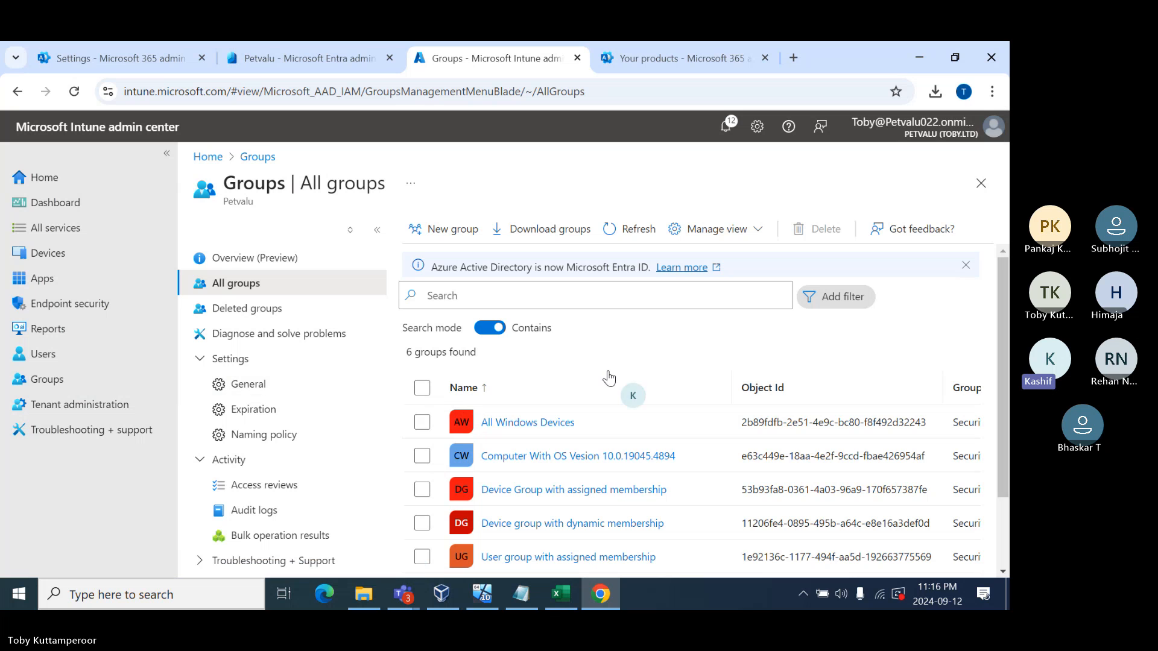
pyautogui.scroll(-1, 547, 496)
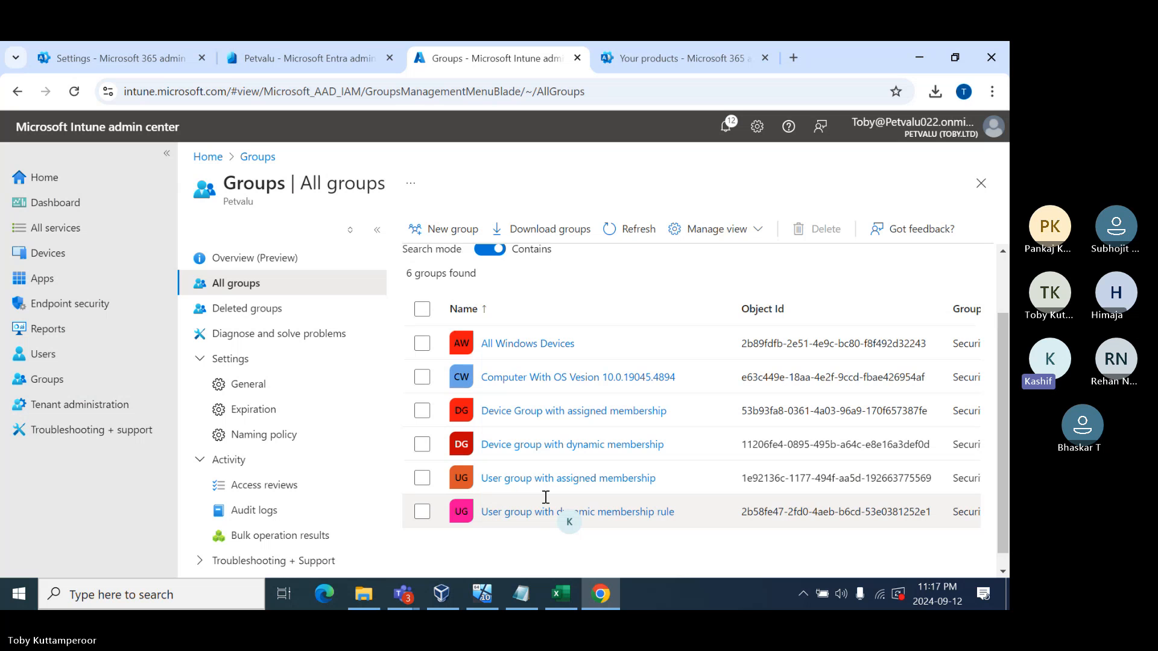
pyautogui.scroll(1, 546, 497)
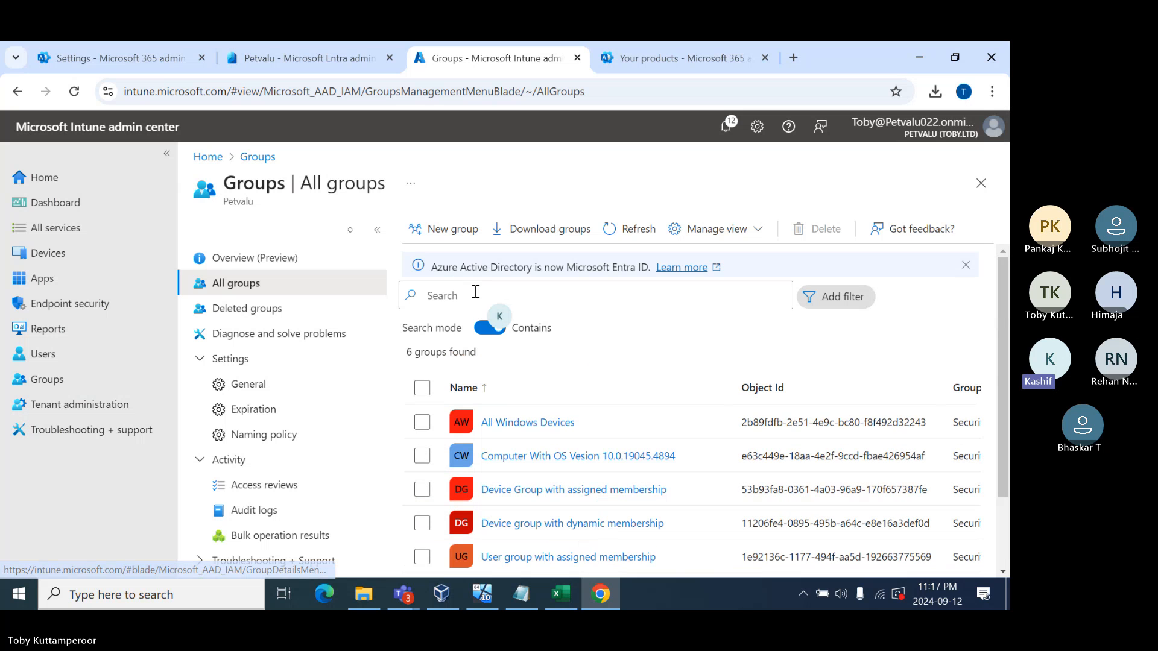
pyautogui.click(456, 229)
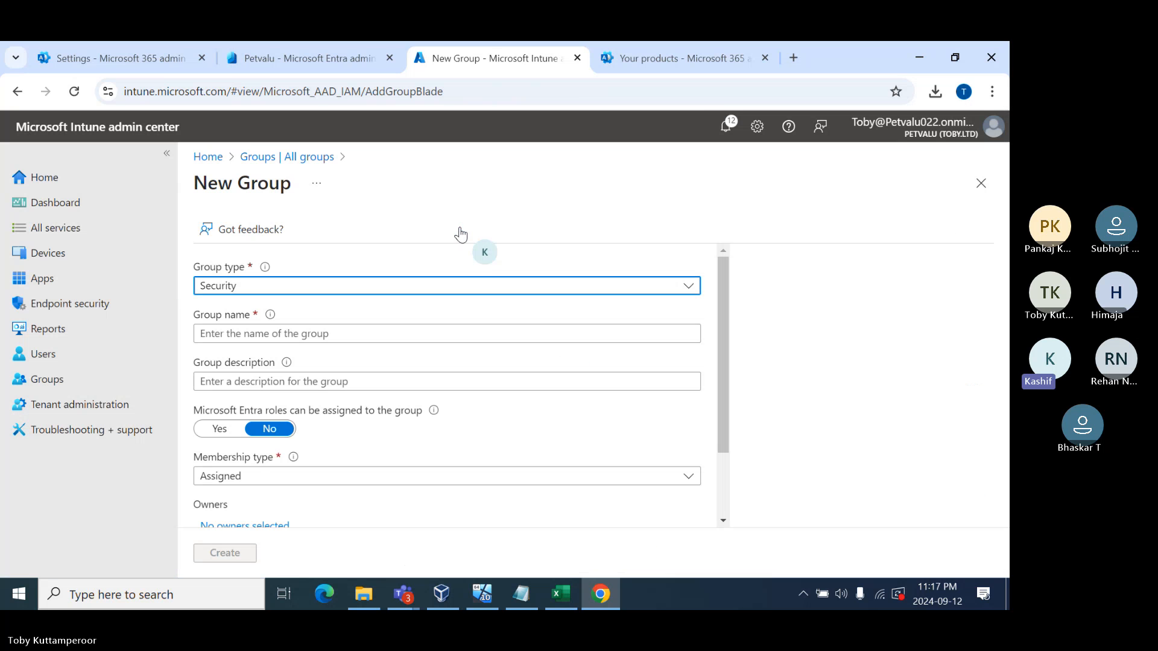
pyautogui.click(331, 332)
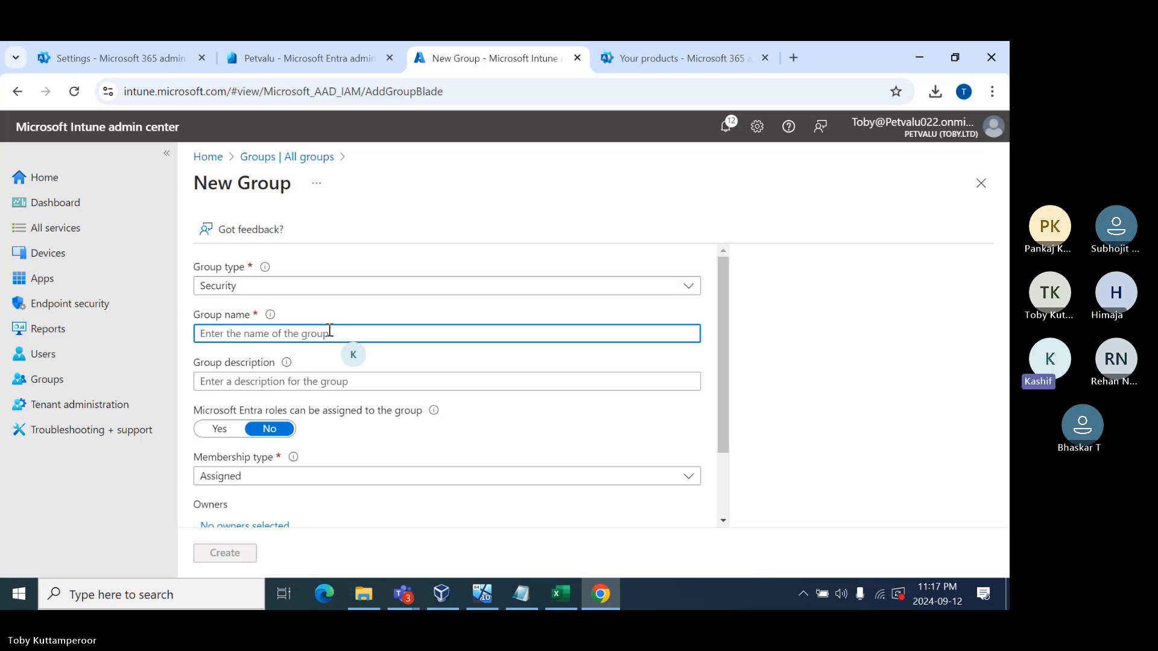
pyautogui.write('HR D')
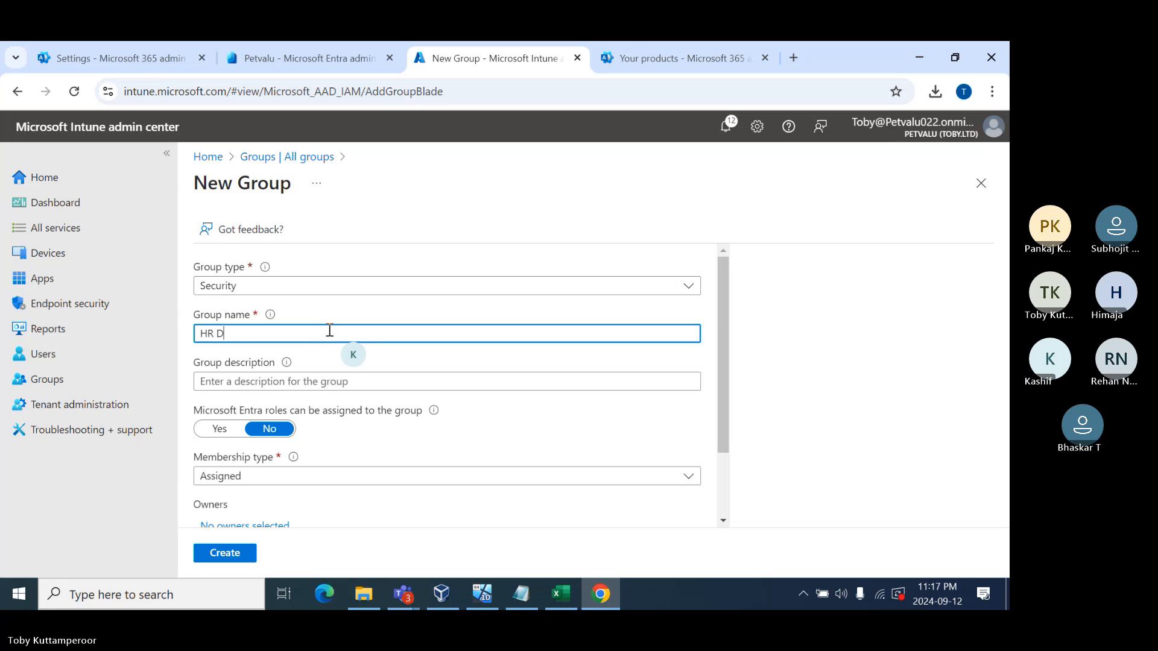
pyautogui.write('evice')
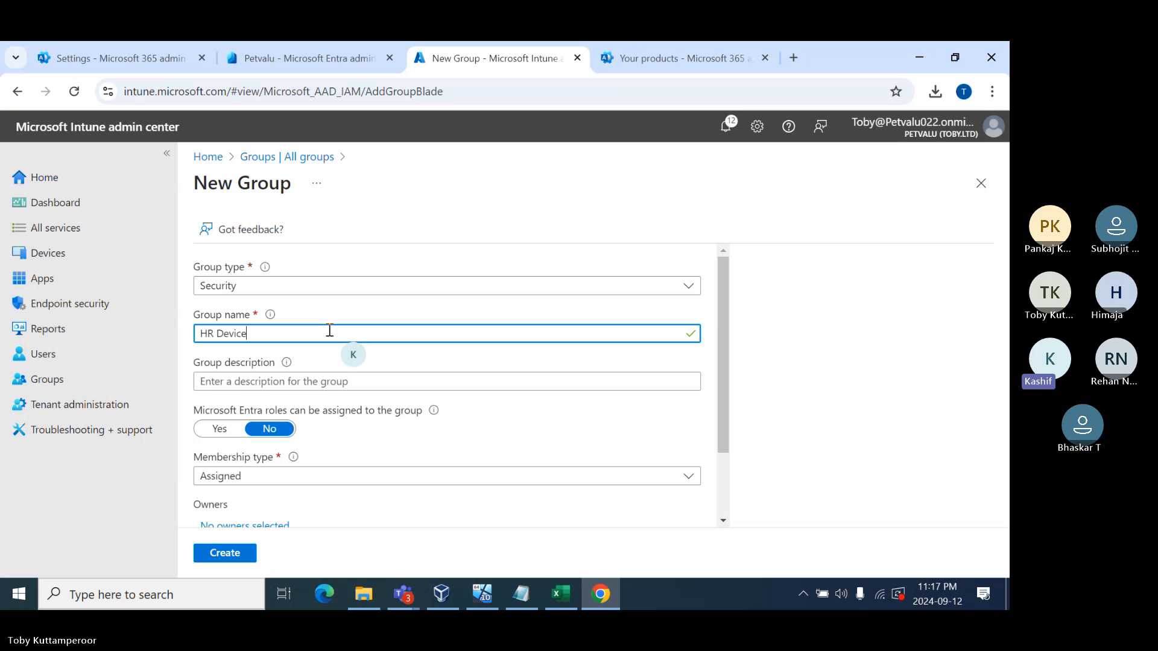
pyautogui.write(' Cs Group')
pyautogui.scroll(-3, 328, 390)
pyautogui.click(259, 390)
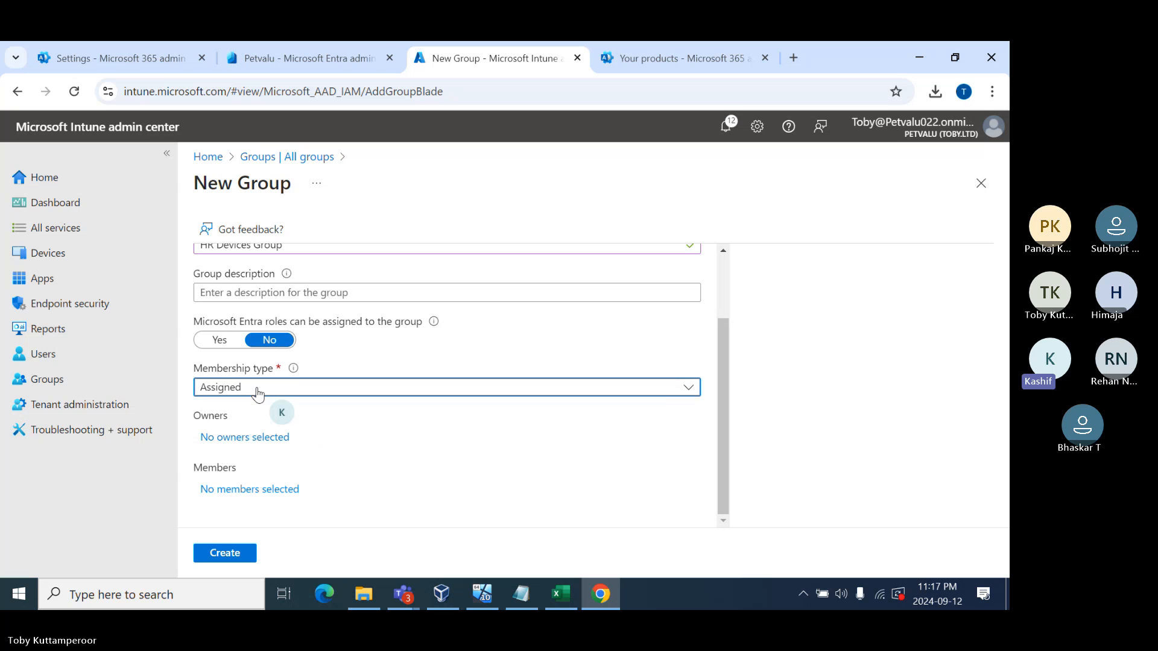
pyautogui.click(259, 458)
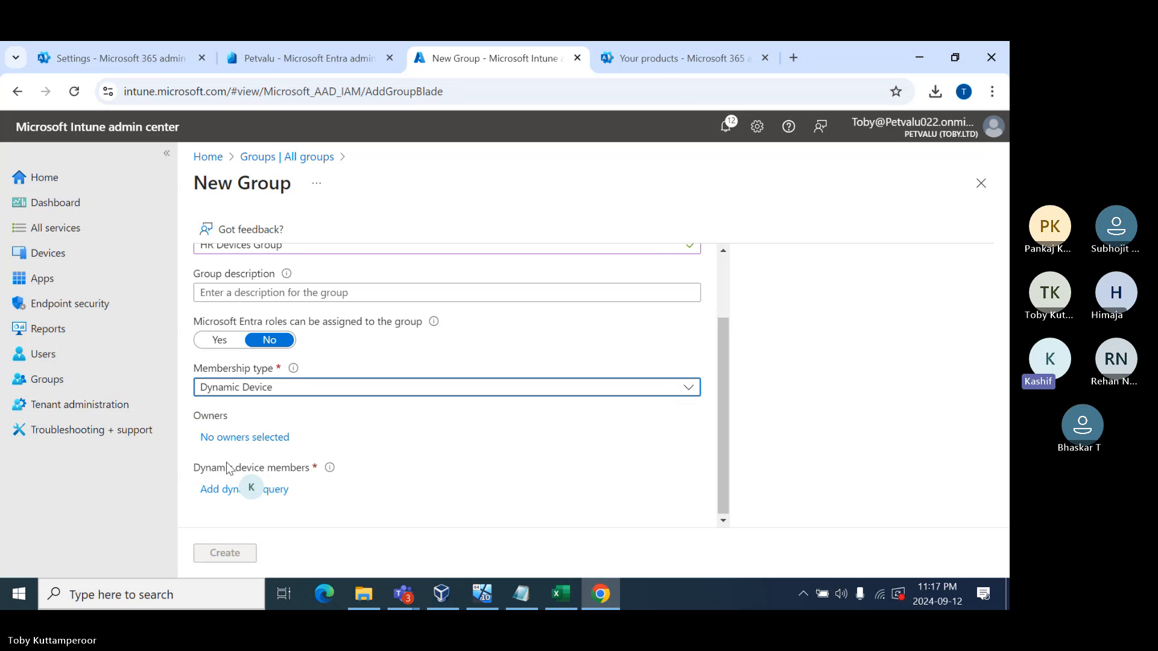
# Start a dynamic membership query for the new group and choose deviceCategory as the rule's property.
pyautogui.click(221, 490)
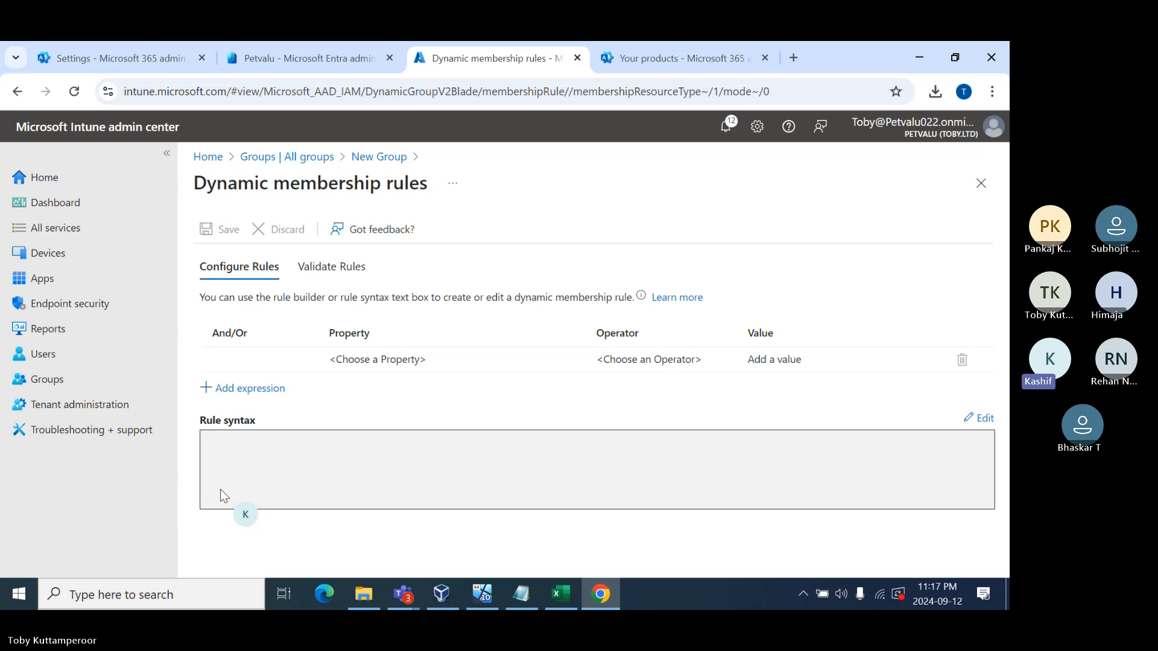
pyautogui.click(445, 362)
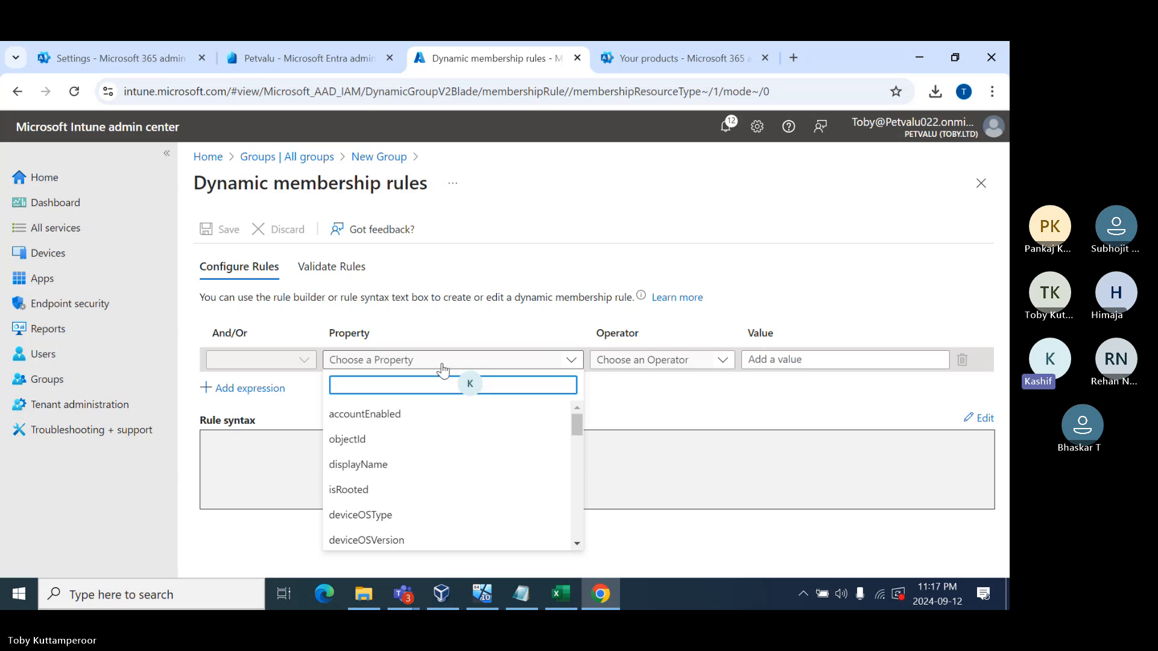
pyautogui.scroll(-1, 383, 486)
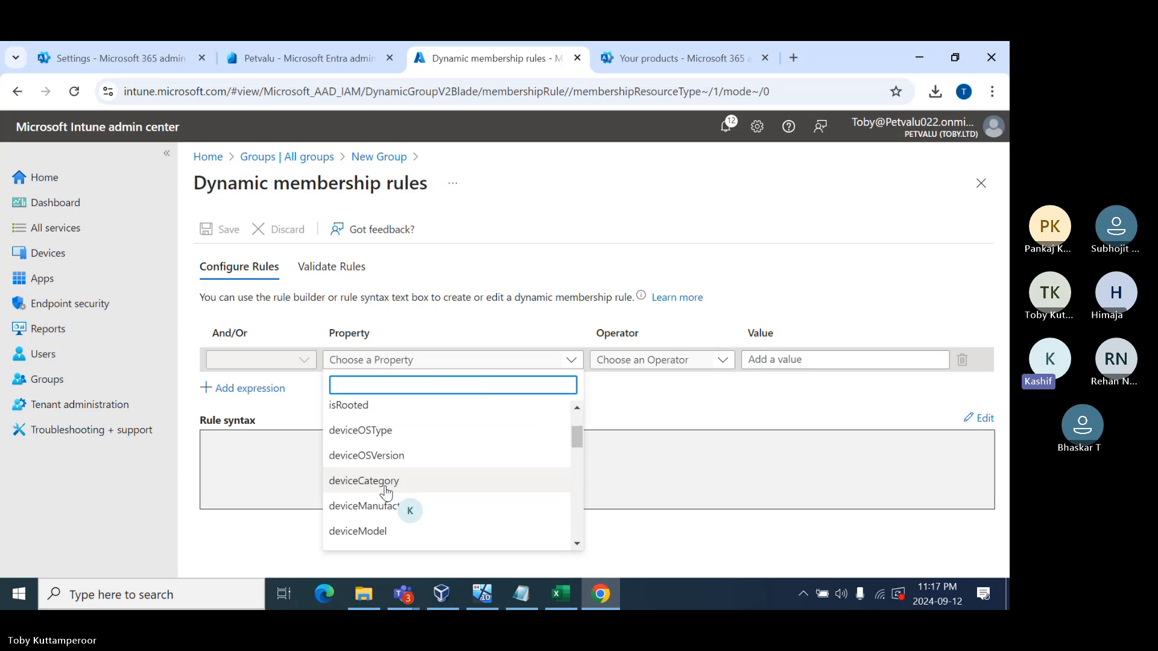
pyautogui.scroll(-1, 386, 493)
pyautogui.scroll(-1, 386, 494)
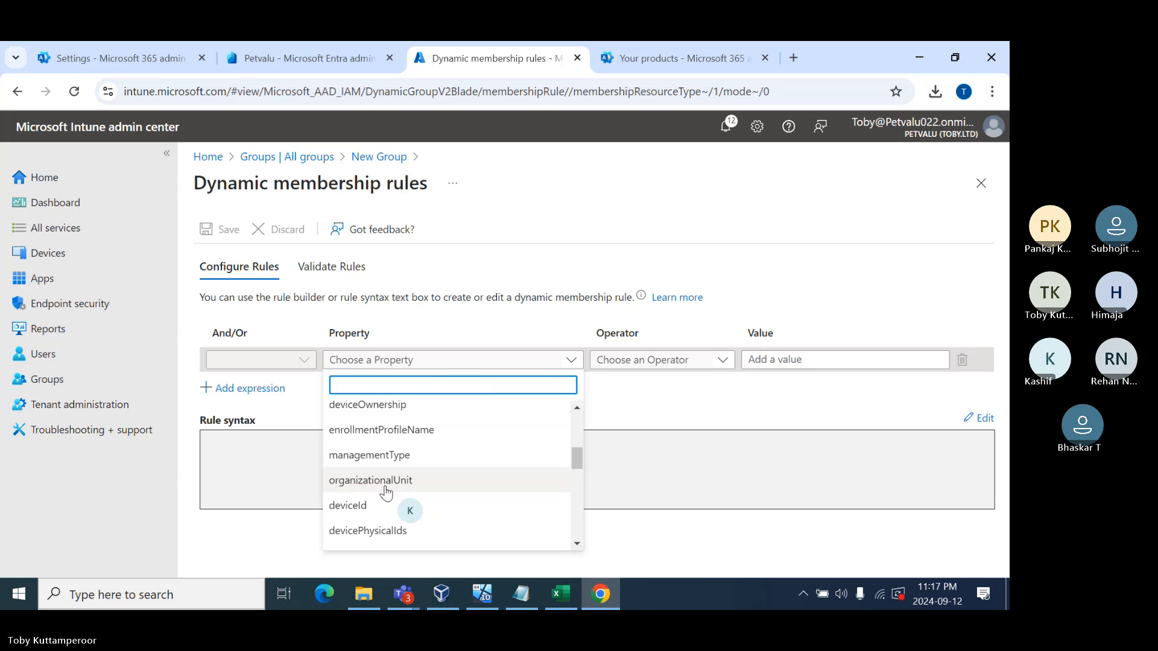
pyautogui.scroll(-1, 386, 493)
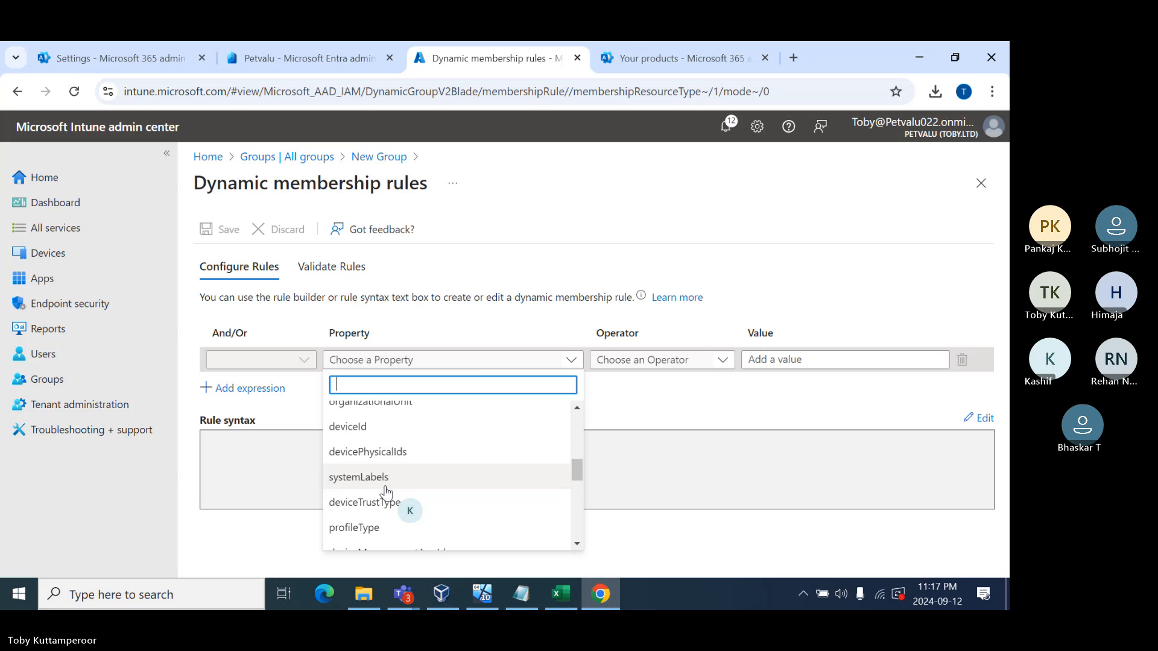
pyautogui.scroll(-1, 386, 493)
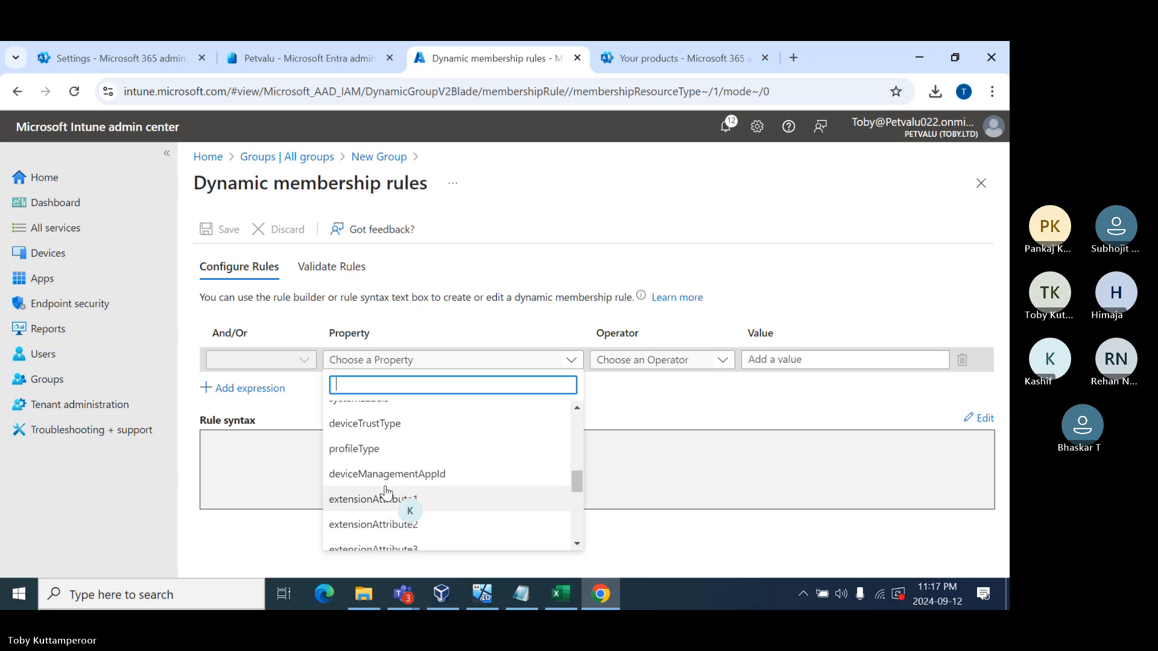
pyautogui.scroll(2, 386, 493)
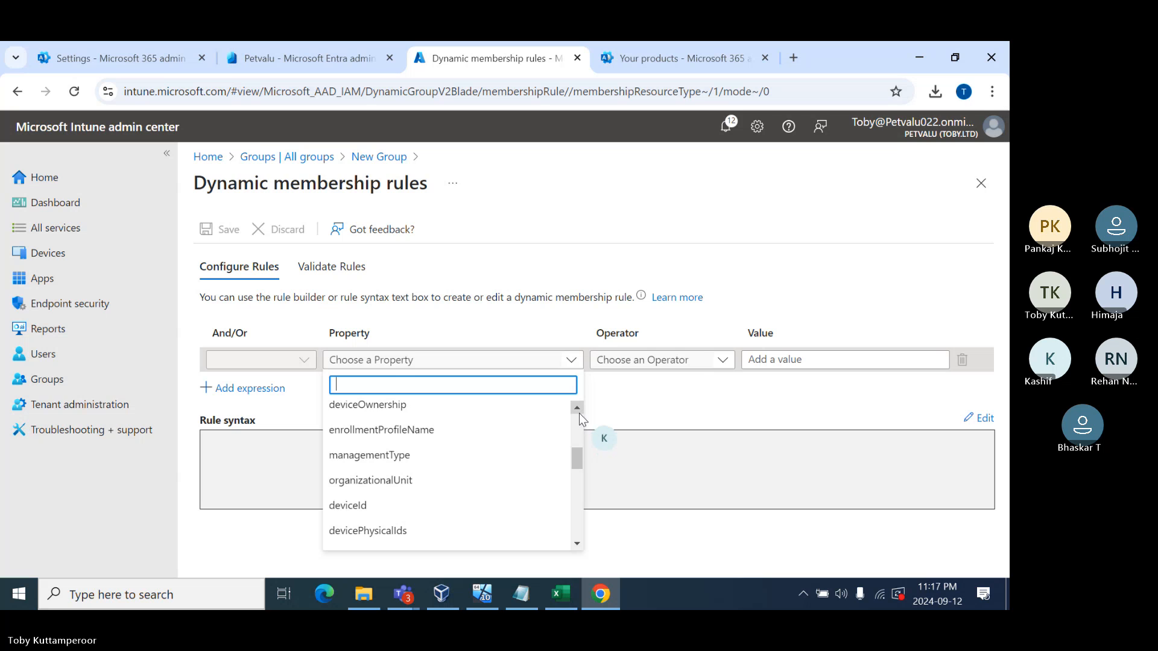
pyautogui.click(579, 414)
pyautogui.click(577, 413)
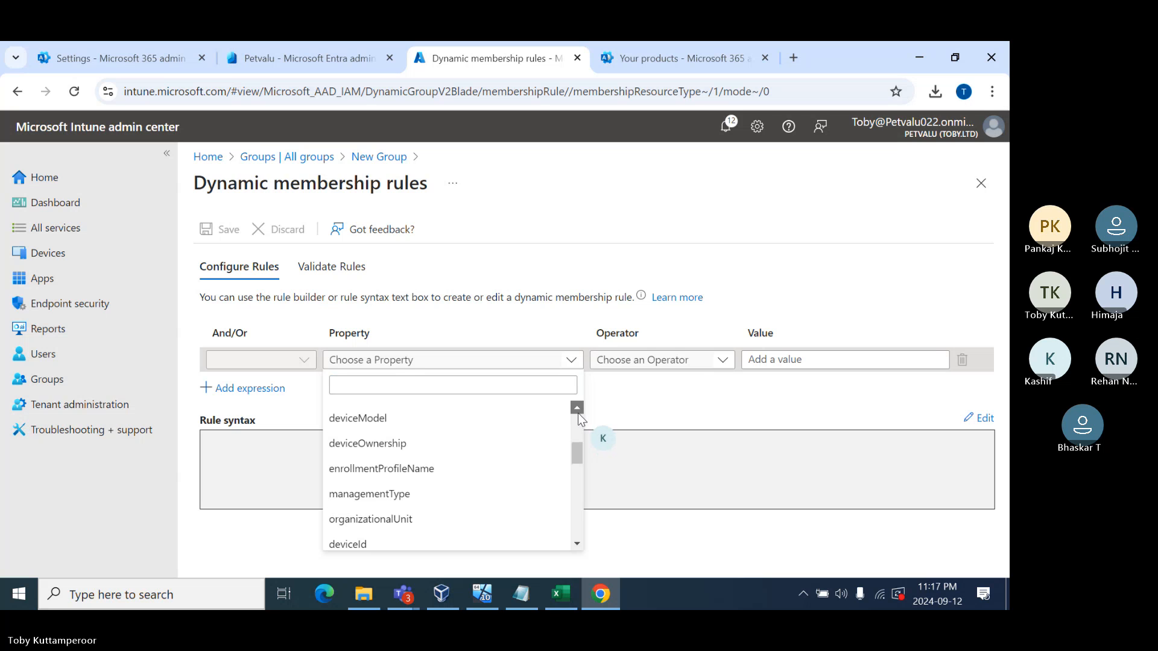
pyautogui.click(578, 413)
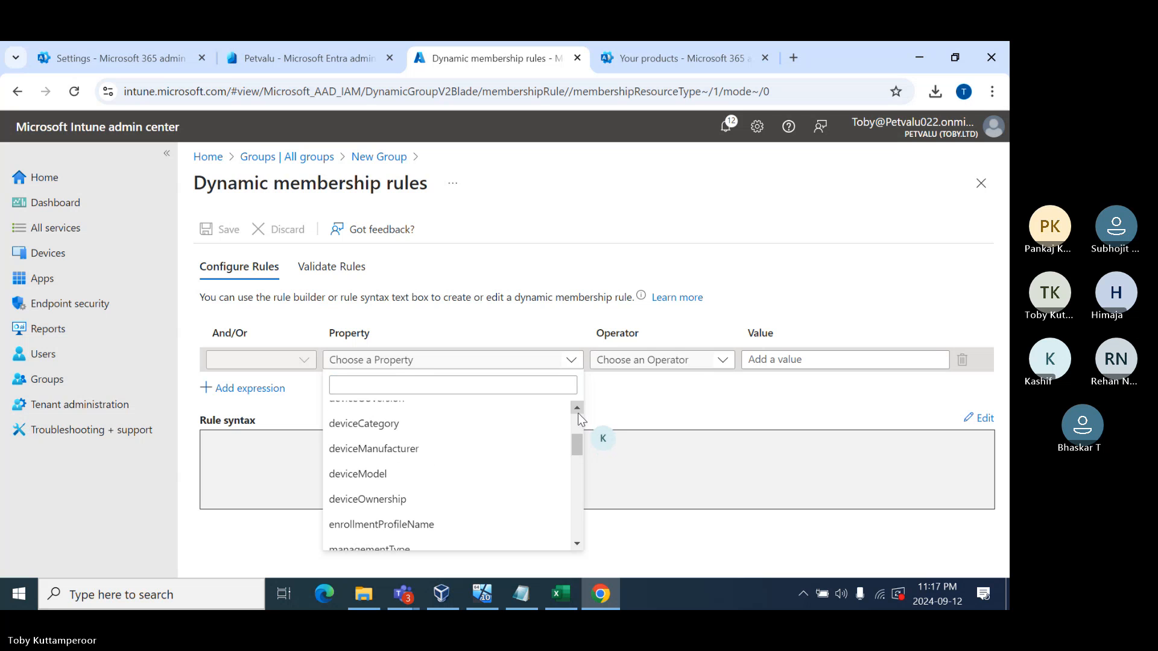
pyautogui.click(374, 422)
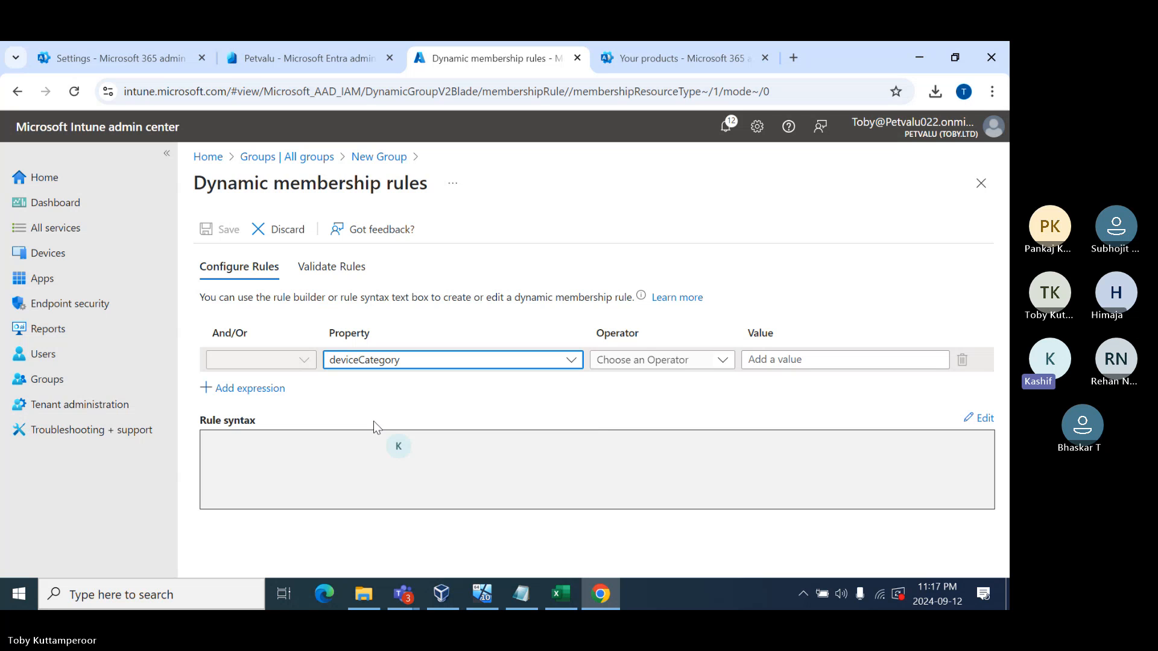
# Set the deviceCategory rule's operator to Equals and enter HR at the start of its value.
pyautogui.click(661, 363)
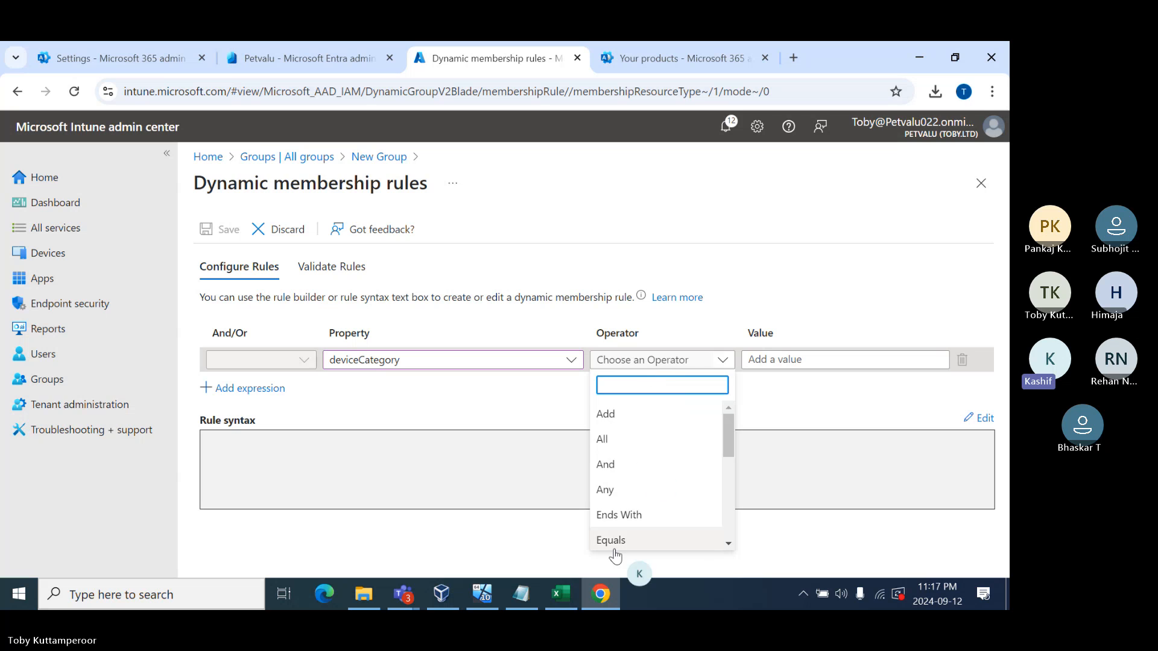
pyautogui.click(634, 543)
pyautogui.click(802, 359)
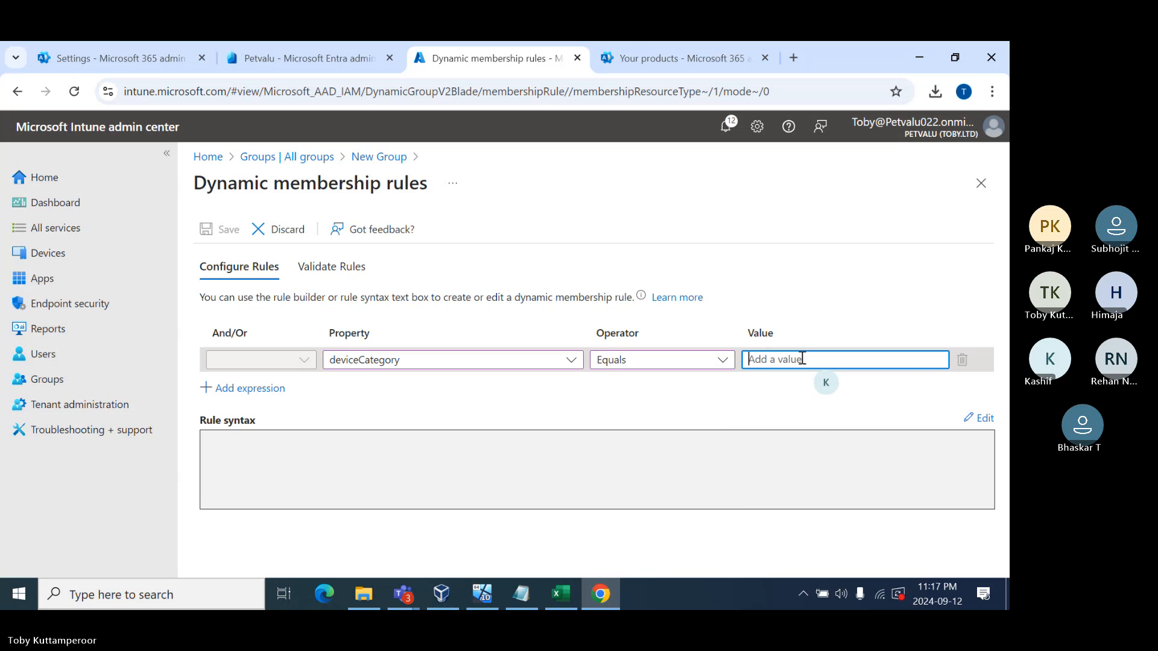
pyautogui.write('HR ')
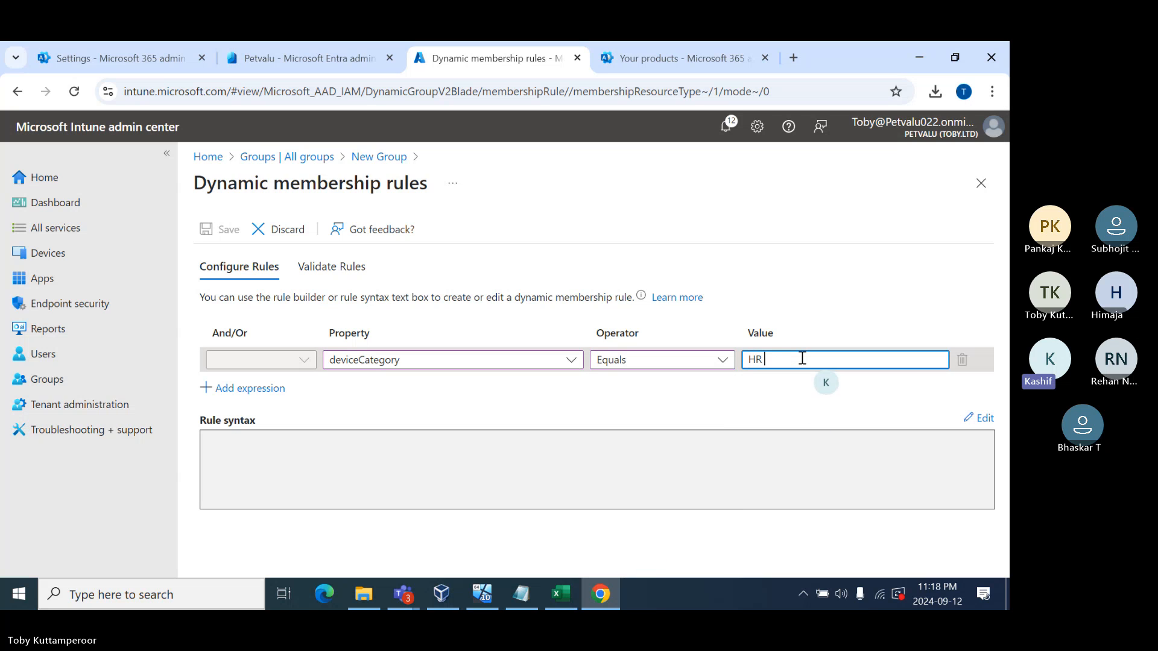
# Complete the dynamic membership rule so deviceCategory equals "HR Device", save it, and create the dynamic device group.
pyautogui.write('Device')
pyautogui.click(336, 460)
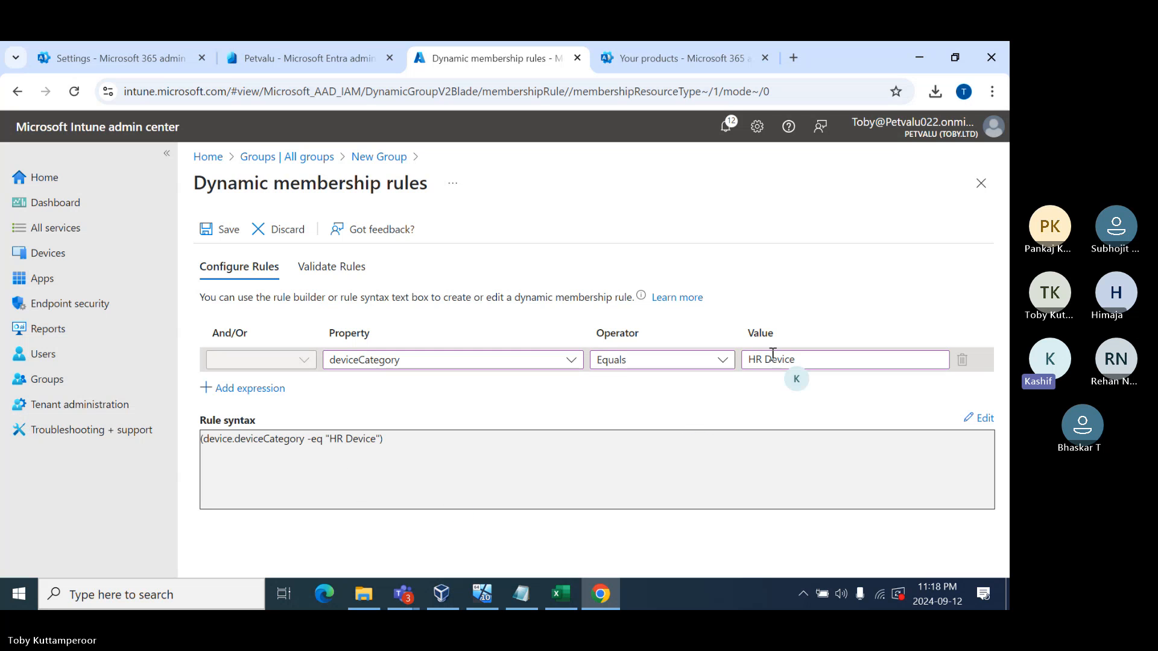
pyautogui.click(216, 230)
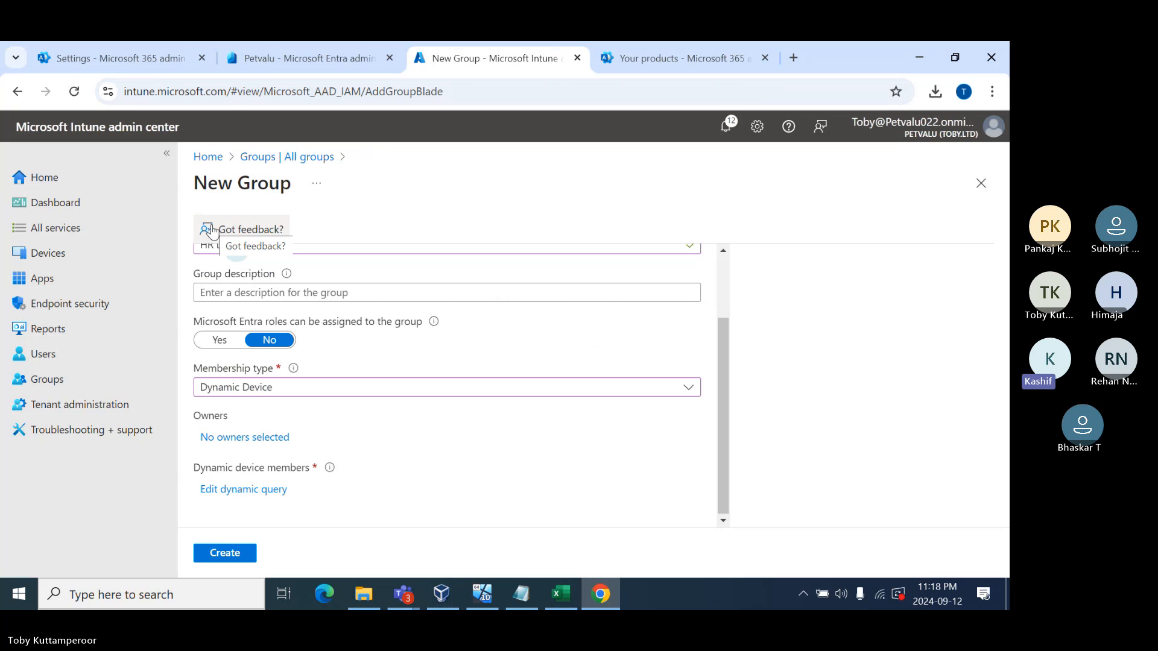
pyautogui.click(208, 551)
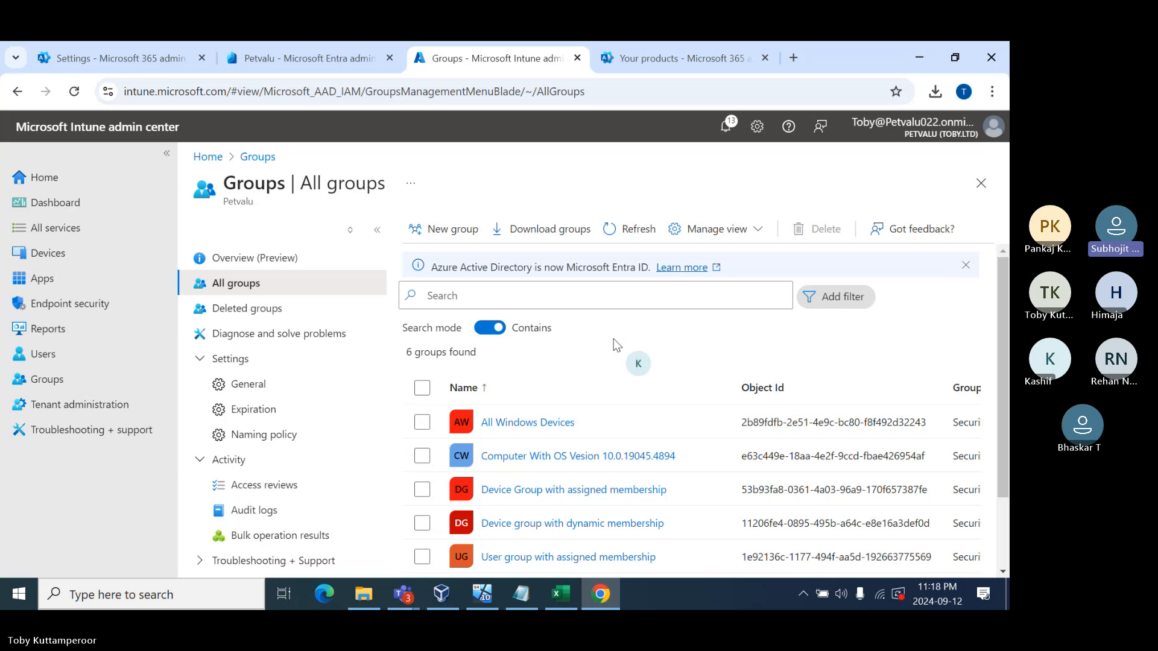
# Start a new Microsoft 365 group named "HR Team Email Group" with the email local part HRTeamEmailGroup.
pyautogui.click(449, 229)
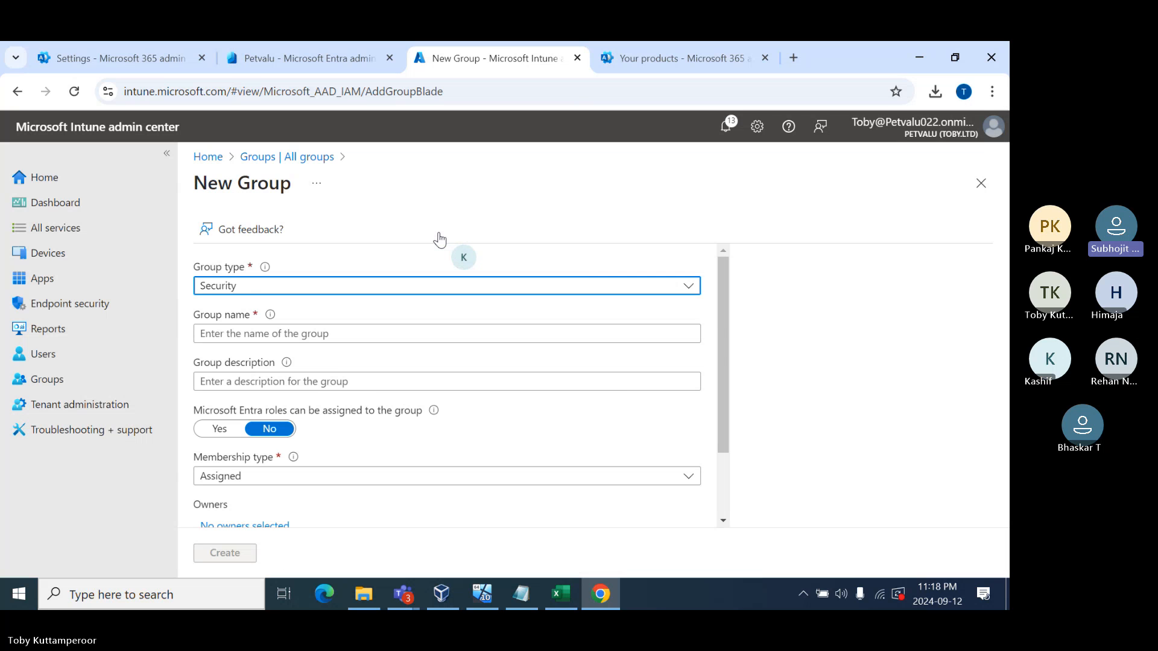
pyautogui.click(253, 287)
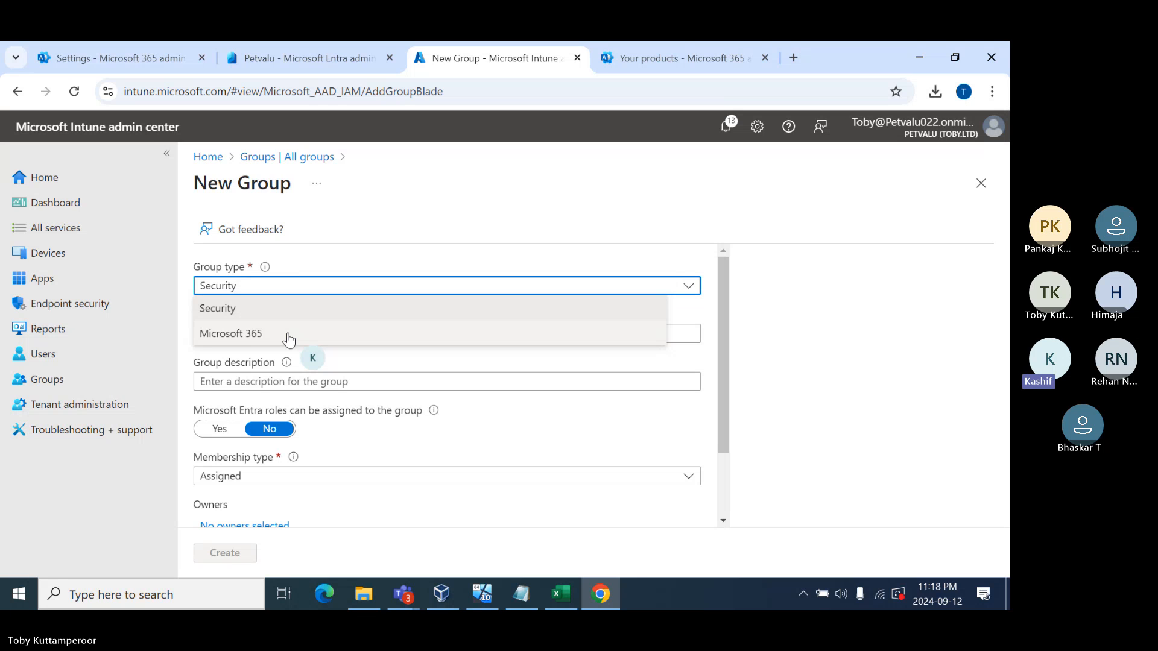
pyautogui.click(288, 336)
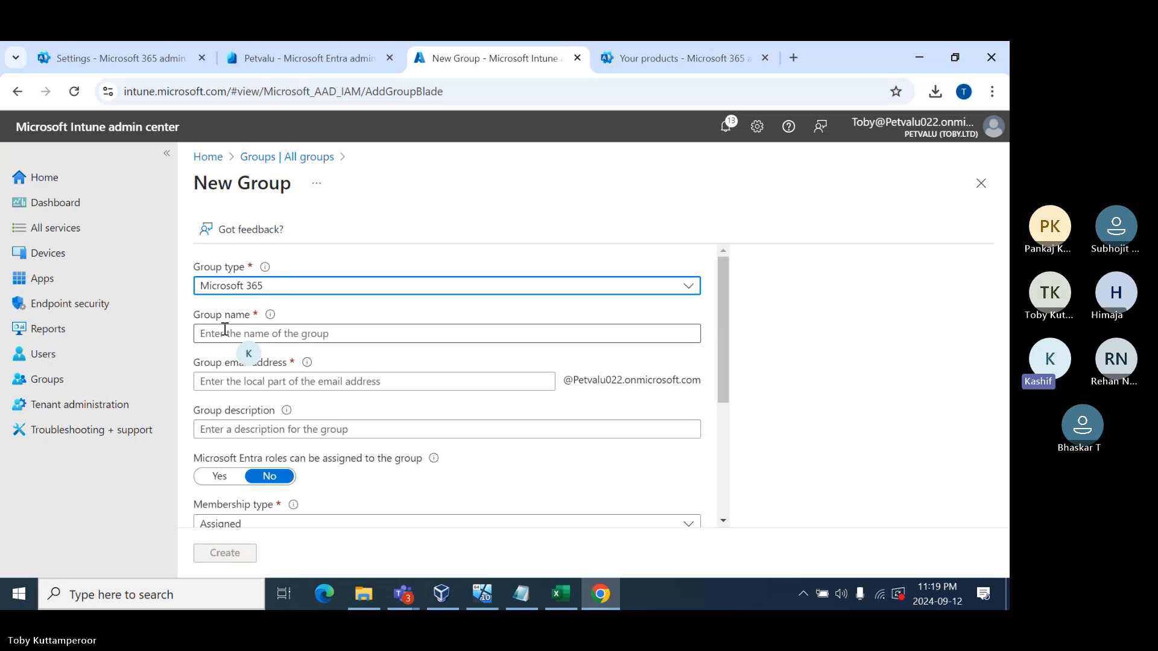
pyautogui.click(254, 331)
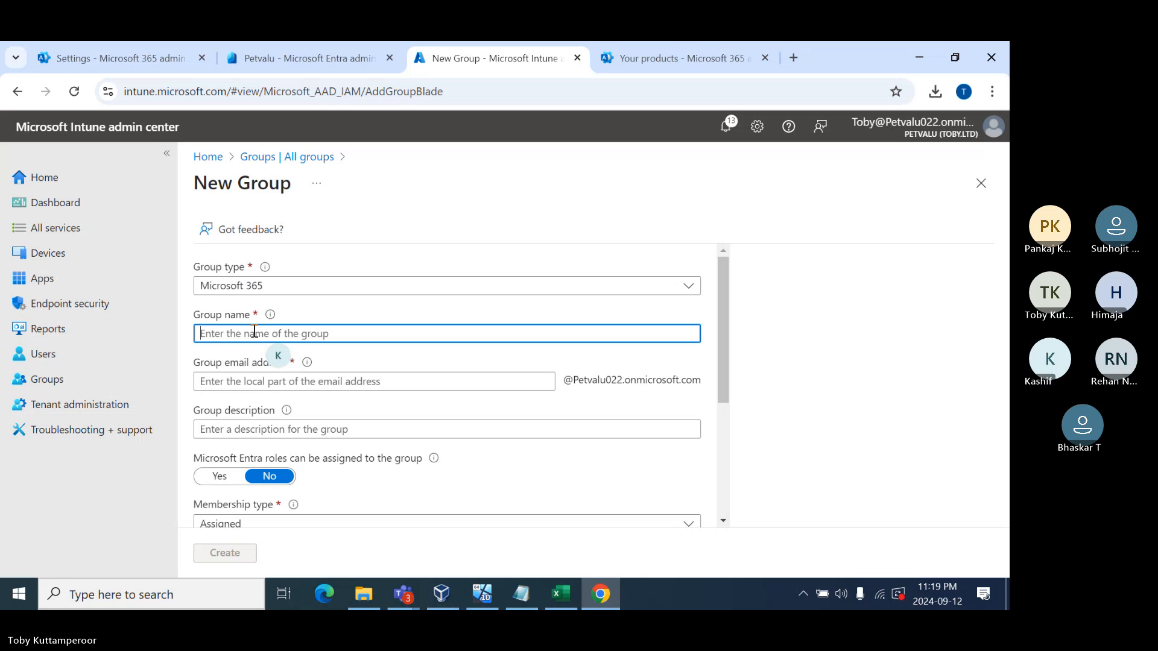
pyautogui.write('HR T')
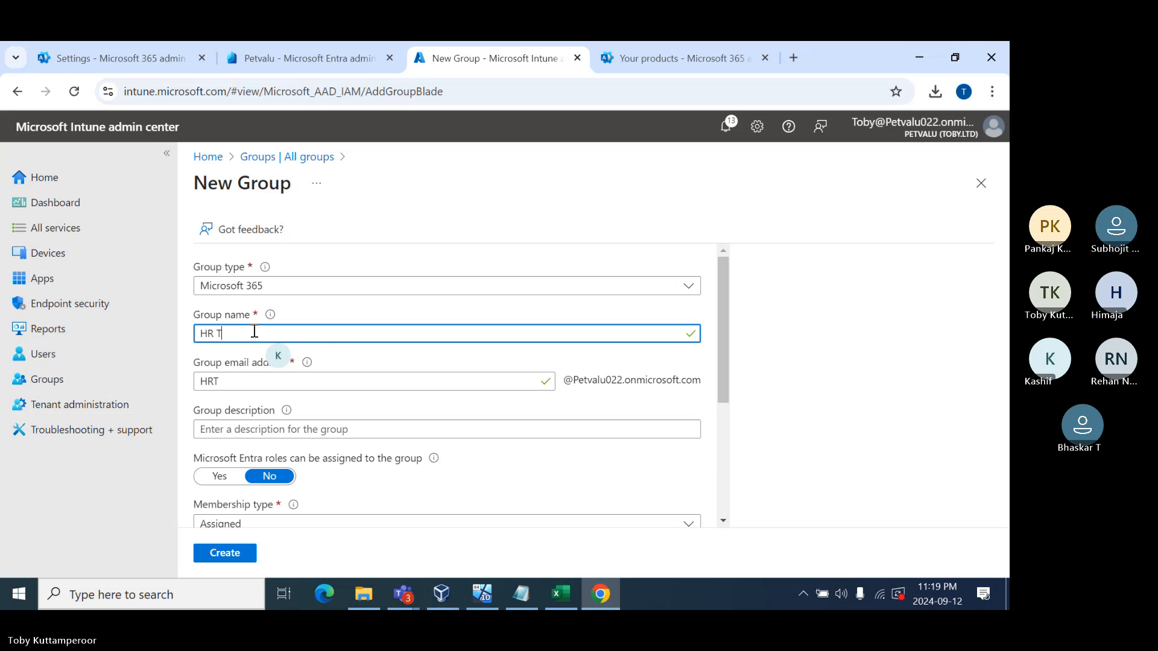
pyautogui.write('eam Email Group')
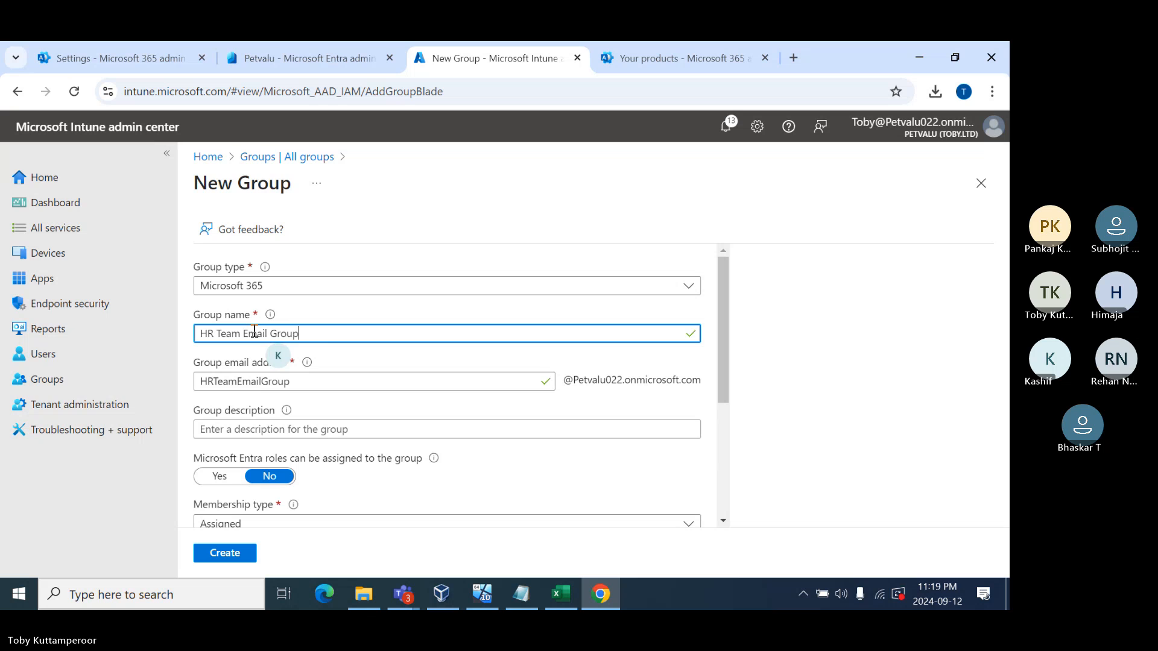
pyautogui.click(216, 382)
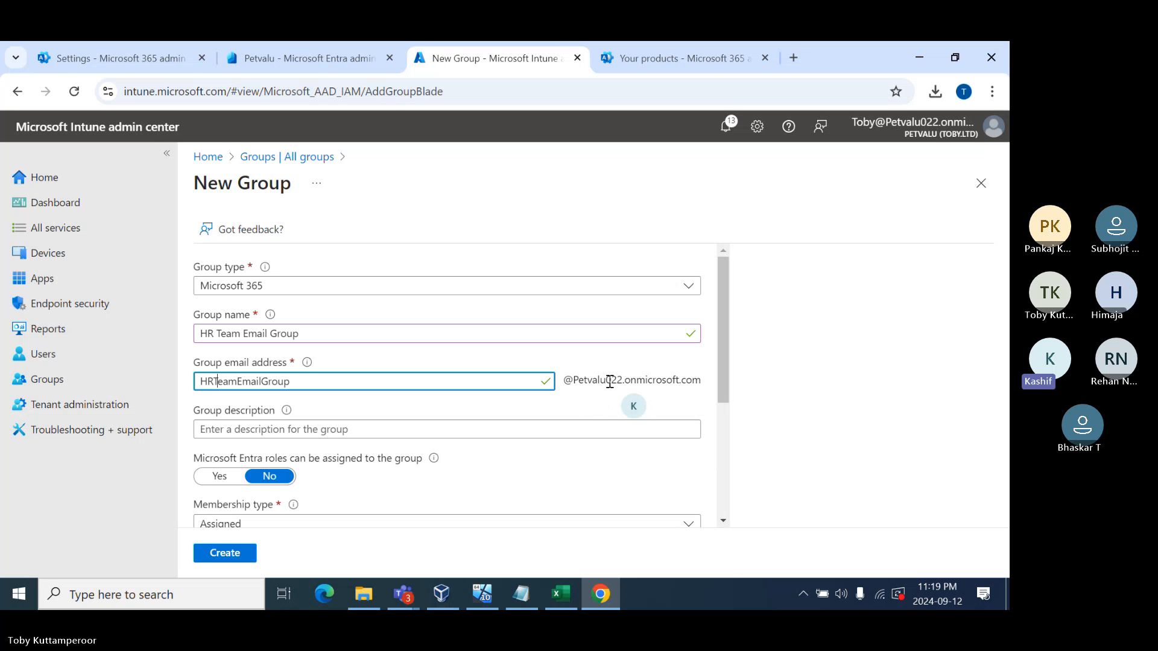
# Review the remaining settings of the new group and its membership type options, keeping Assigned.
pyautogui.scroll(-1, 268, 428)
pyautogui.scroll(-1, 268, 428)
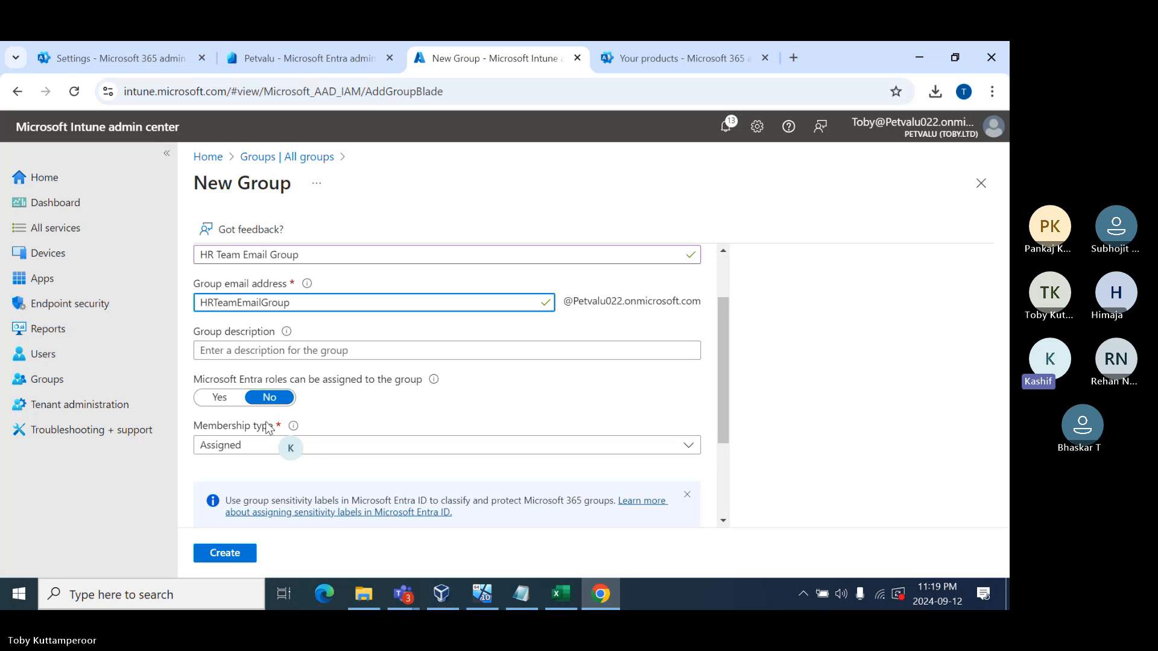
pyautogui.scroll(-1, 289, 429)
pyautogui.scroll(-2, 303, 429)
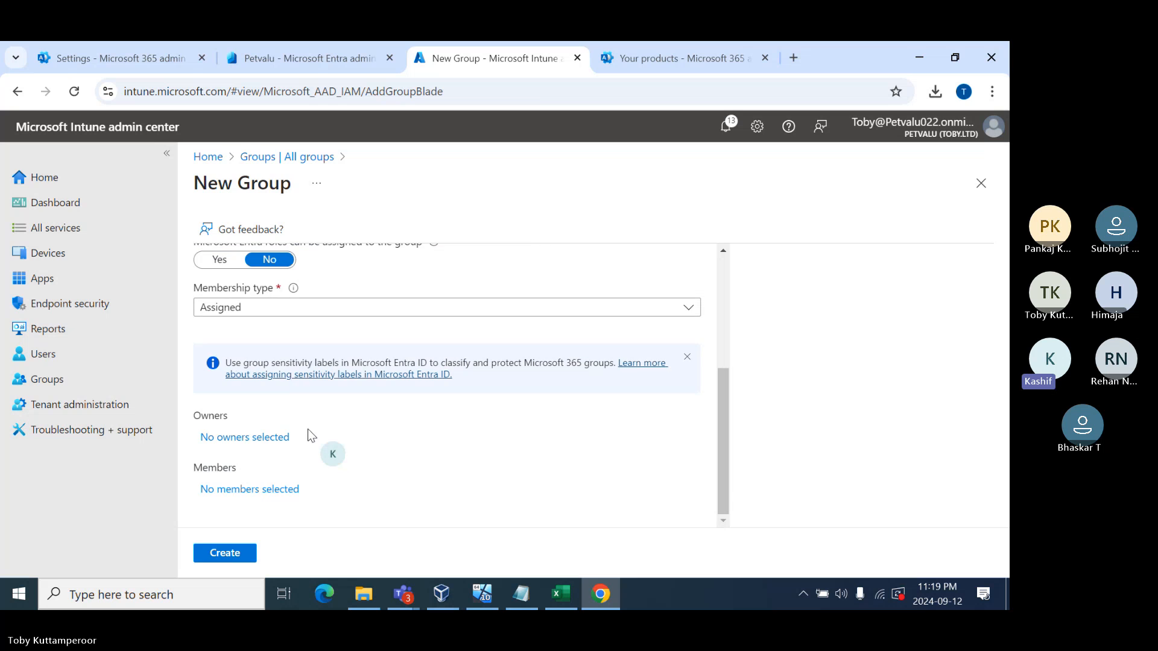
pyautogui.scroll(2, 274, 421)
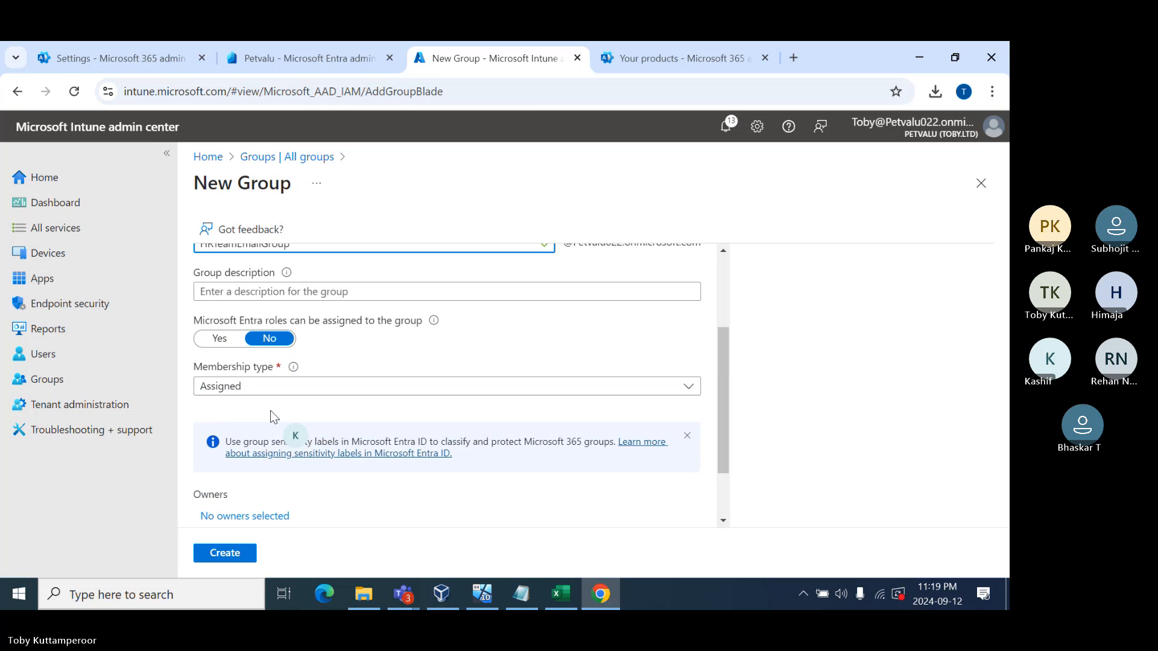
pyautogui.click(242, 387)
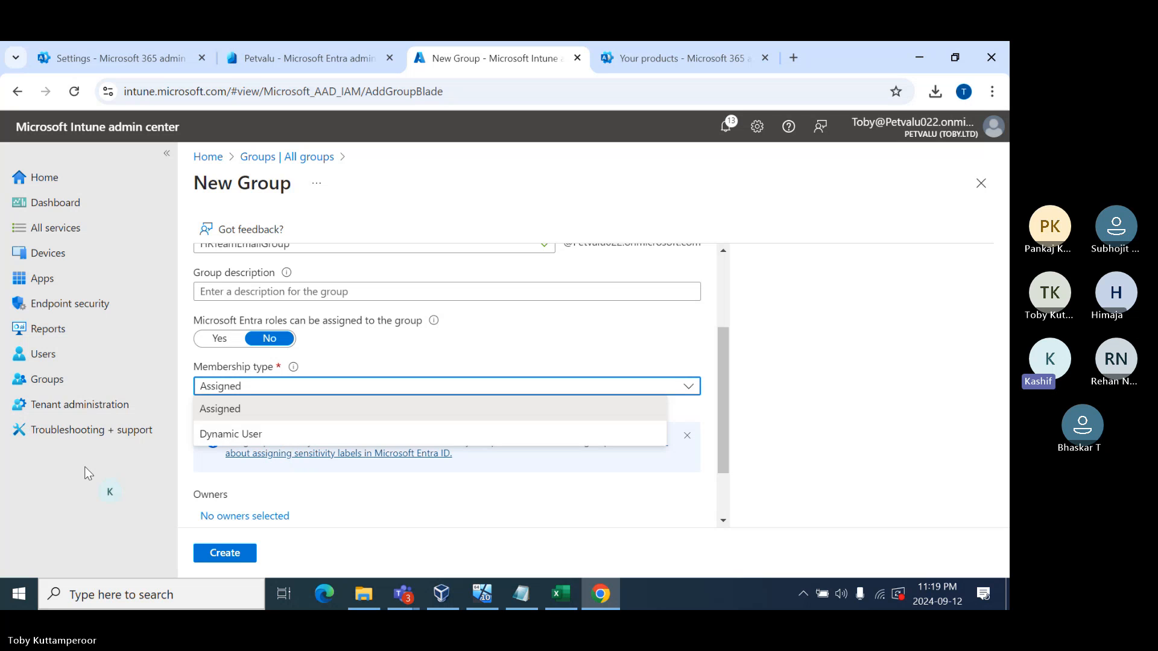
pyautogui.click(371, 493)
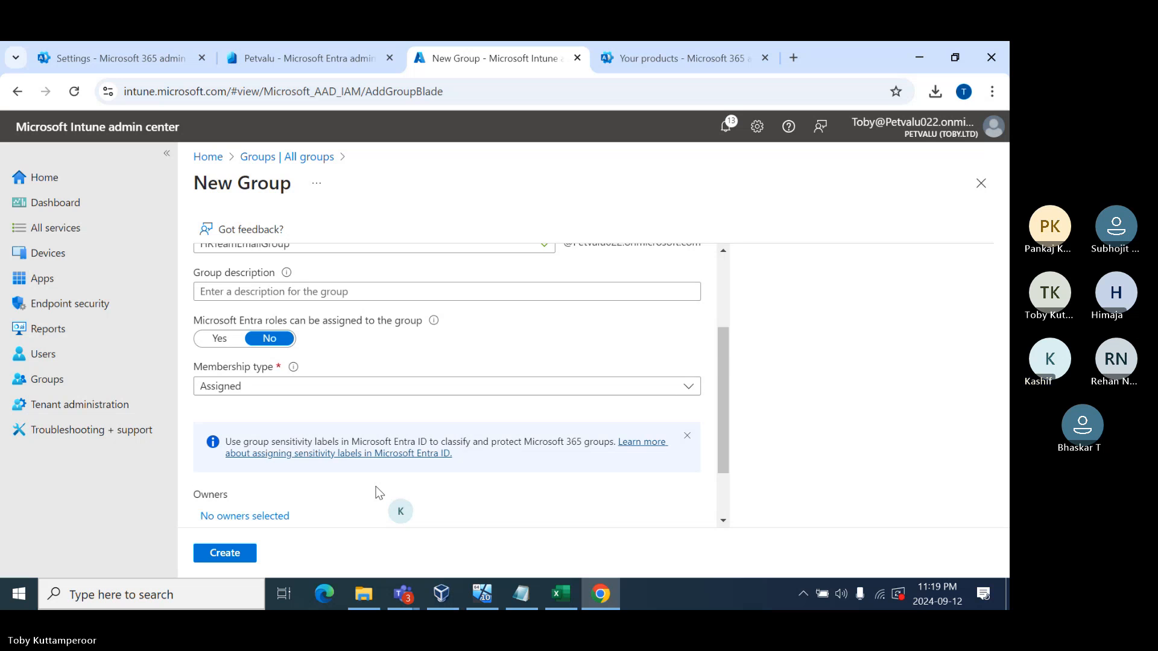
# Add the first four listed users as members of the HR Team Email Group and create the group.
pyautogui.scroll(-1, 375, 491)
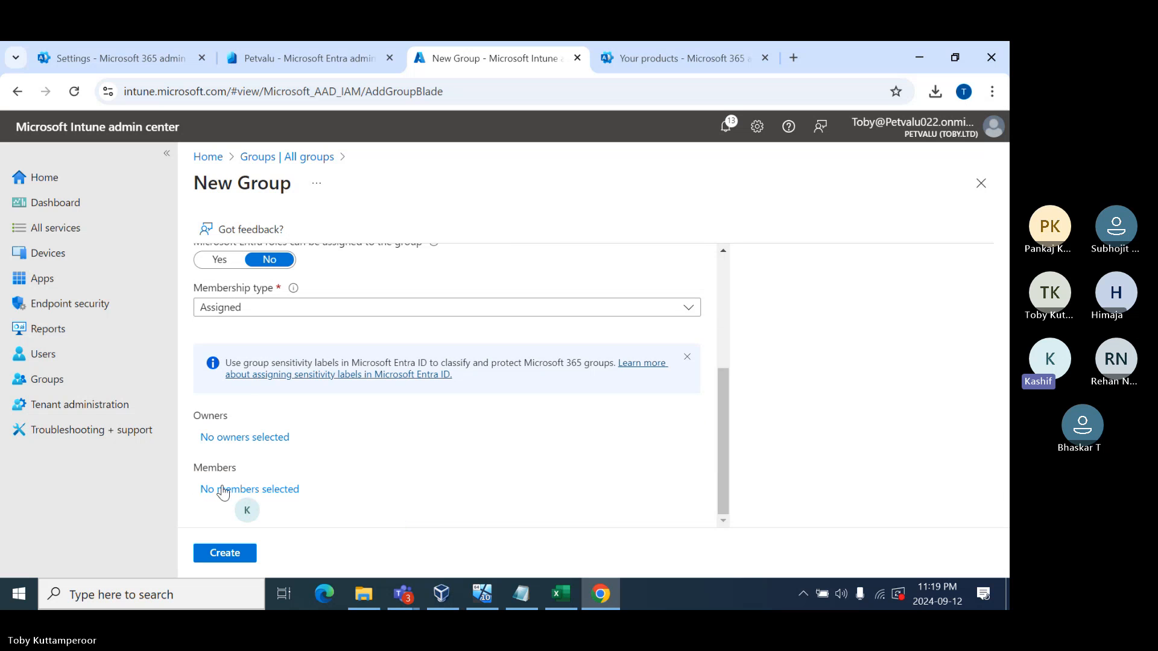
pyautogui.click(259, 489)
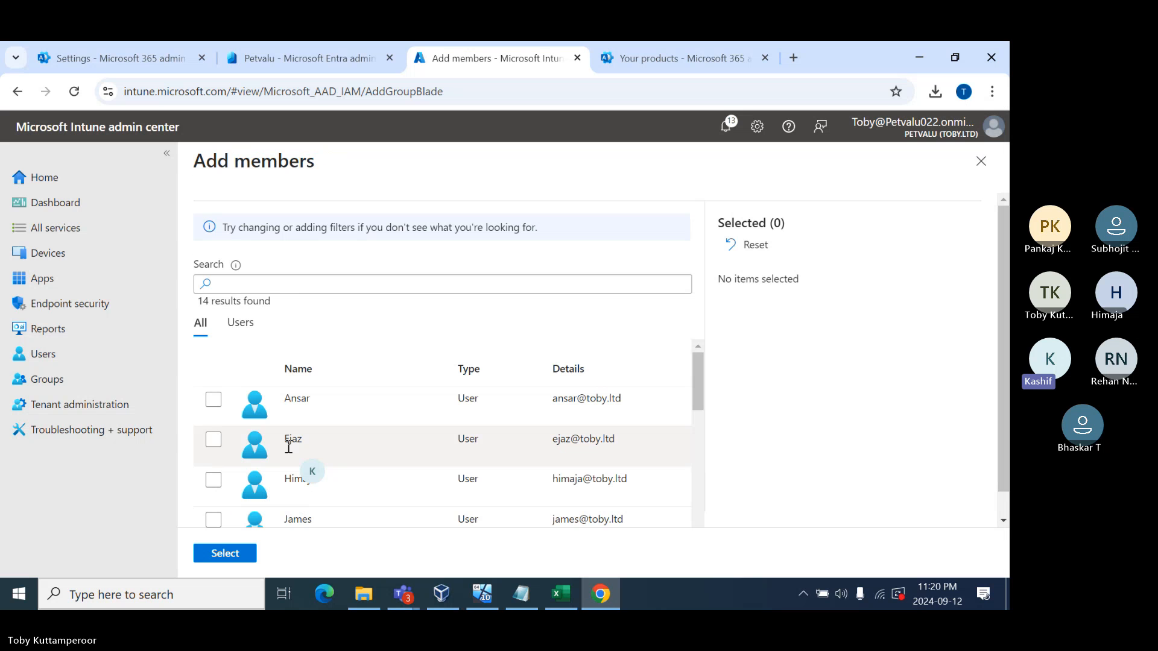
pyautogui.click(213, 400)
pyautogui.keyDown('shift'); pyautogui.click(213, 480); pyautogui.keyUp('shift')
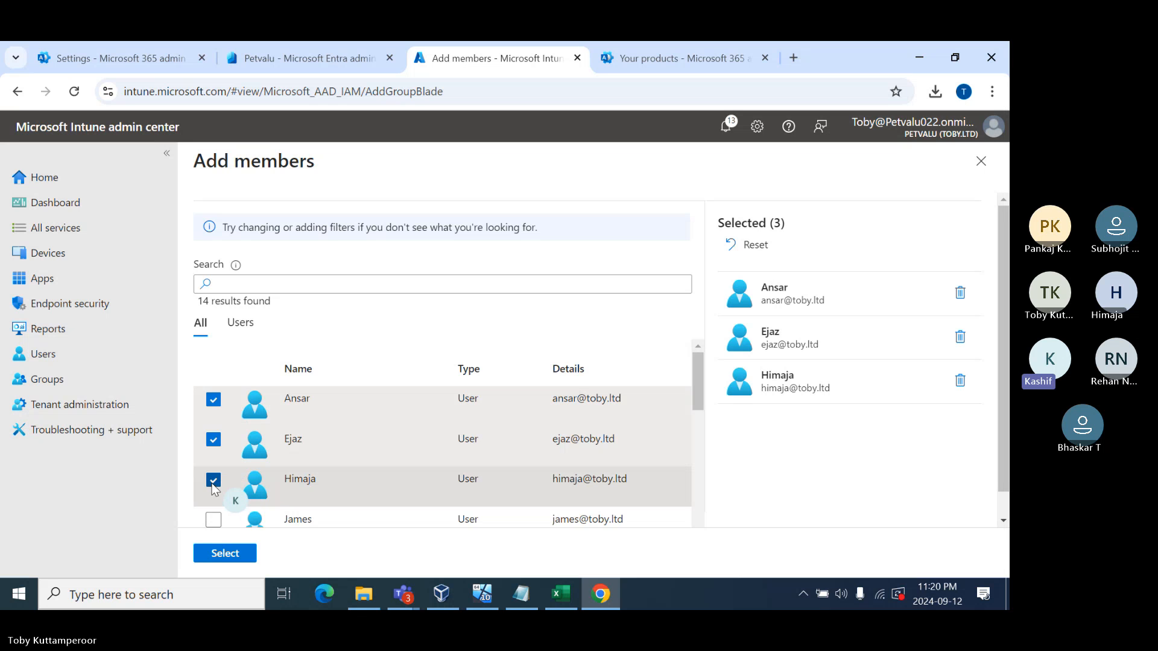
pyautogui.click(213, 520)
pyautogui.click(223, 554)
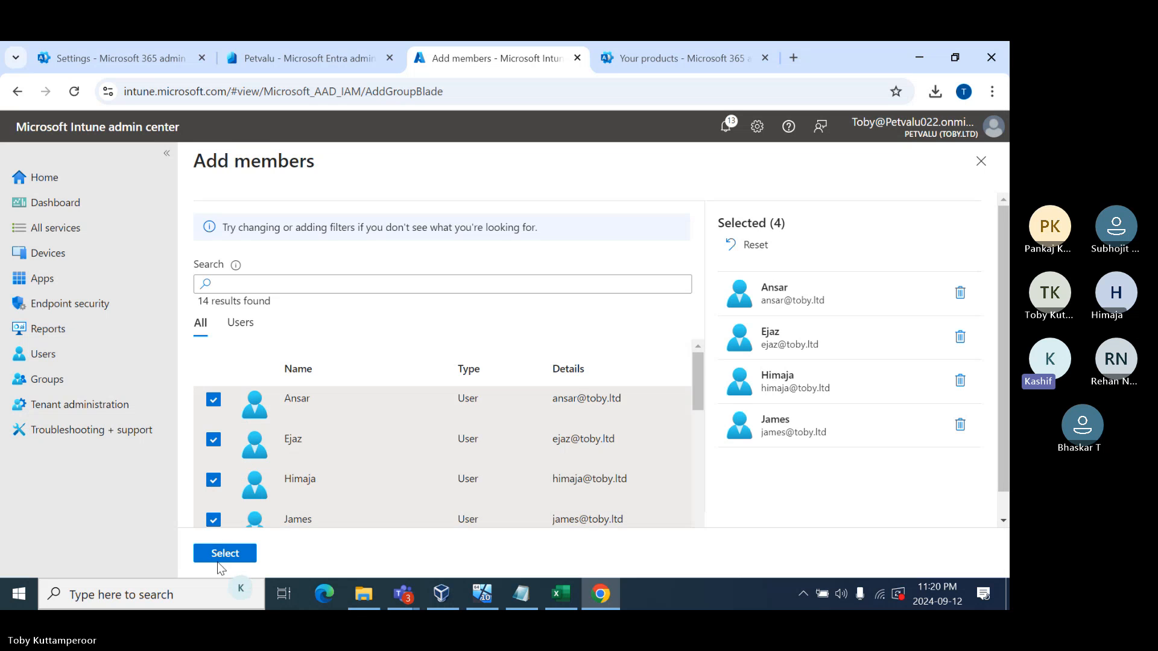
pyautogui.click(223, 555)
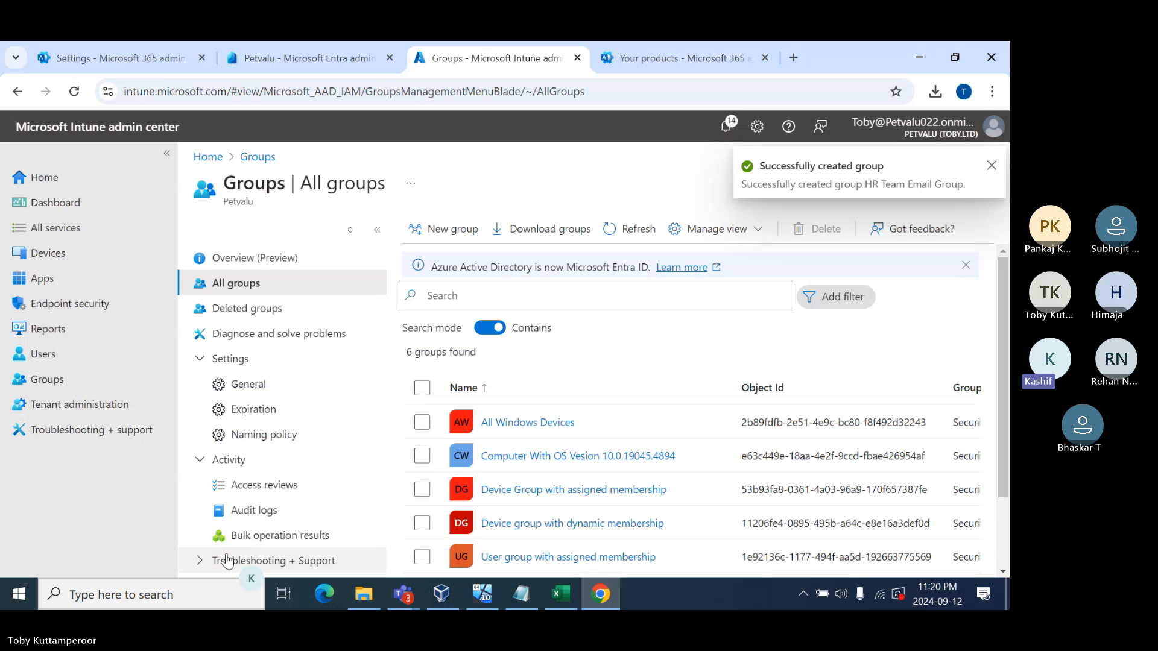
# Refresh the list of all groups and look for the HR Devices Group and HR Team Email Group.
pyautogui.click(627, 231)
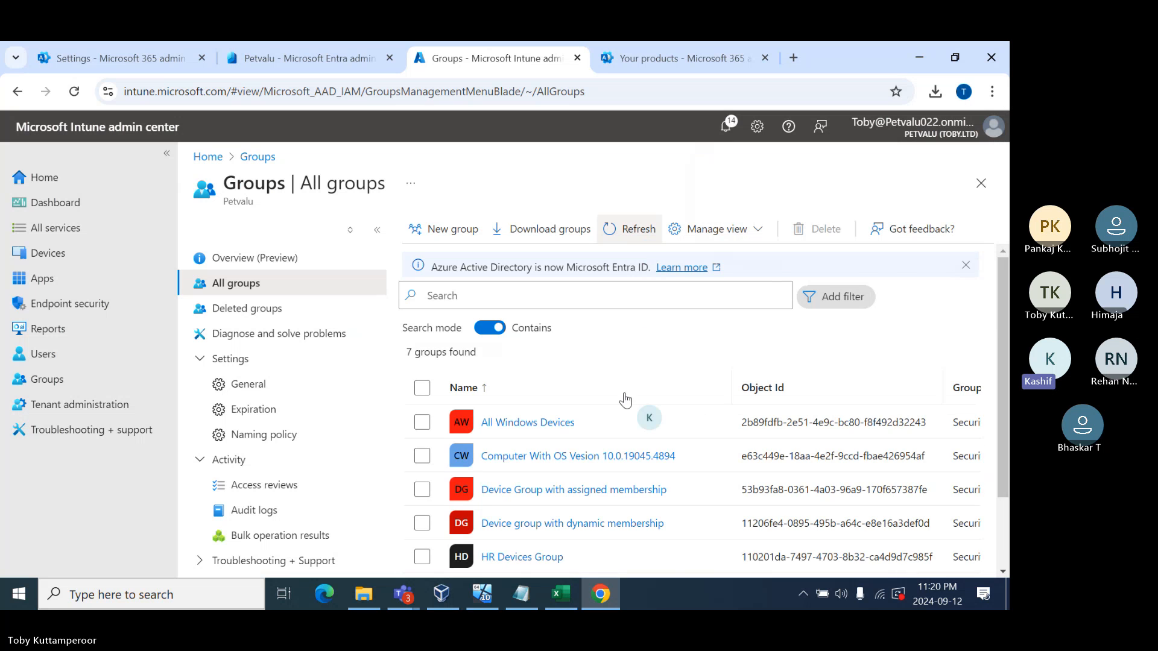
pyautogui.scroll(-2, 621, 410)
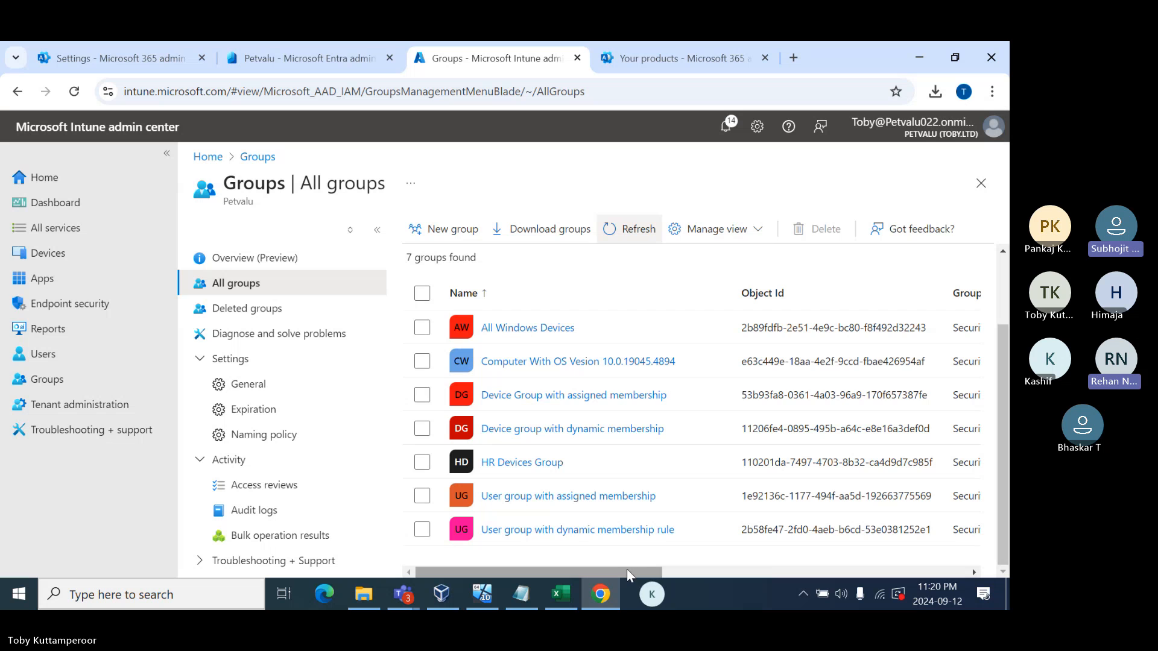
pyautogui.scroll(2, 561, 464)
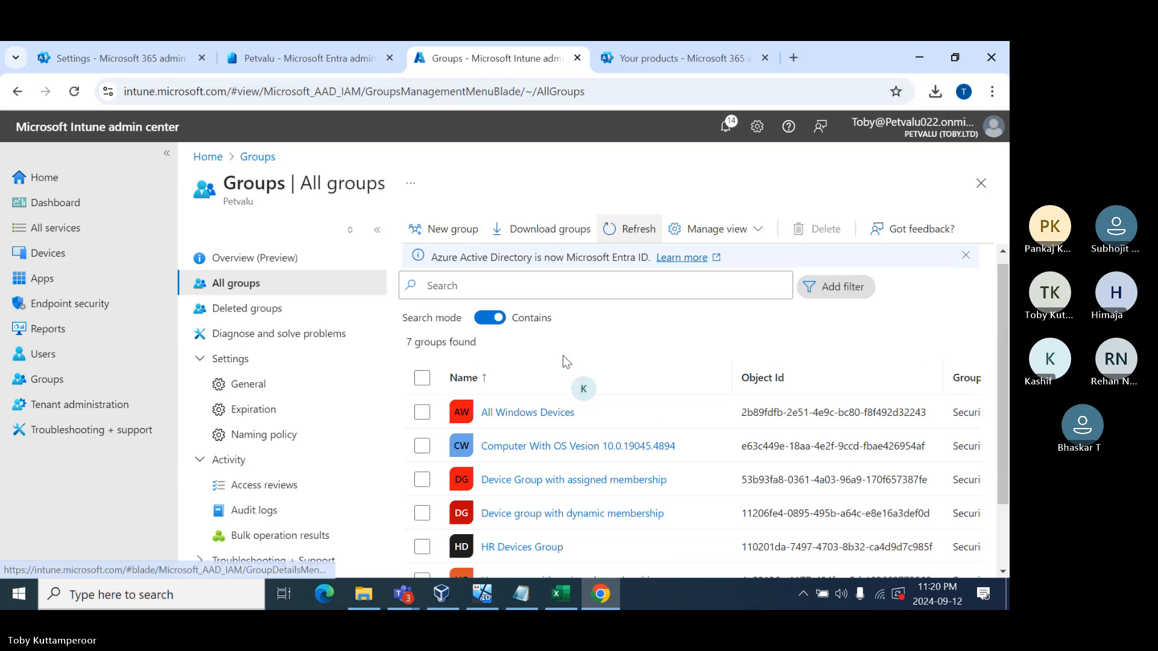
pyautogui.click(622, 233)
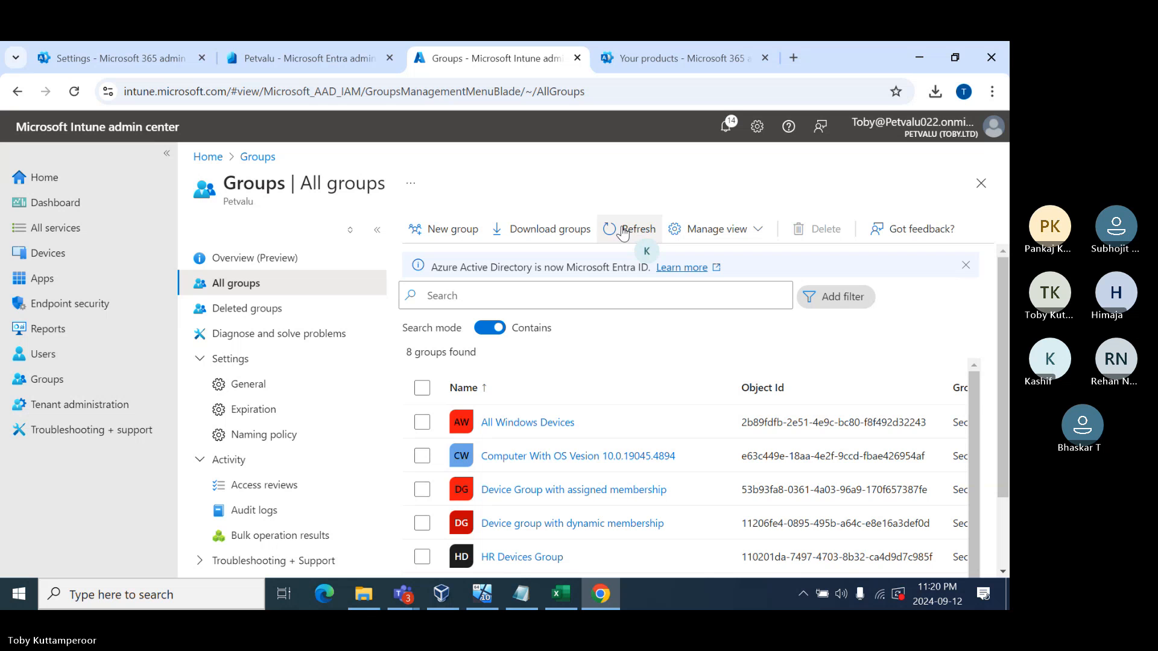
pyautogui.scroll(-3, 599, 499)
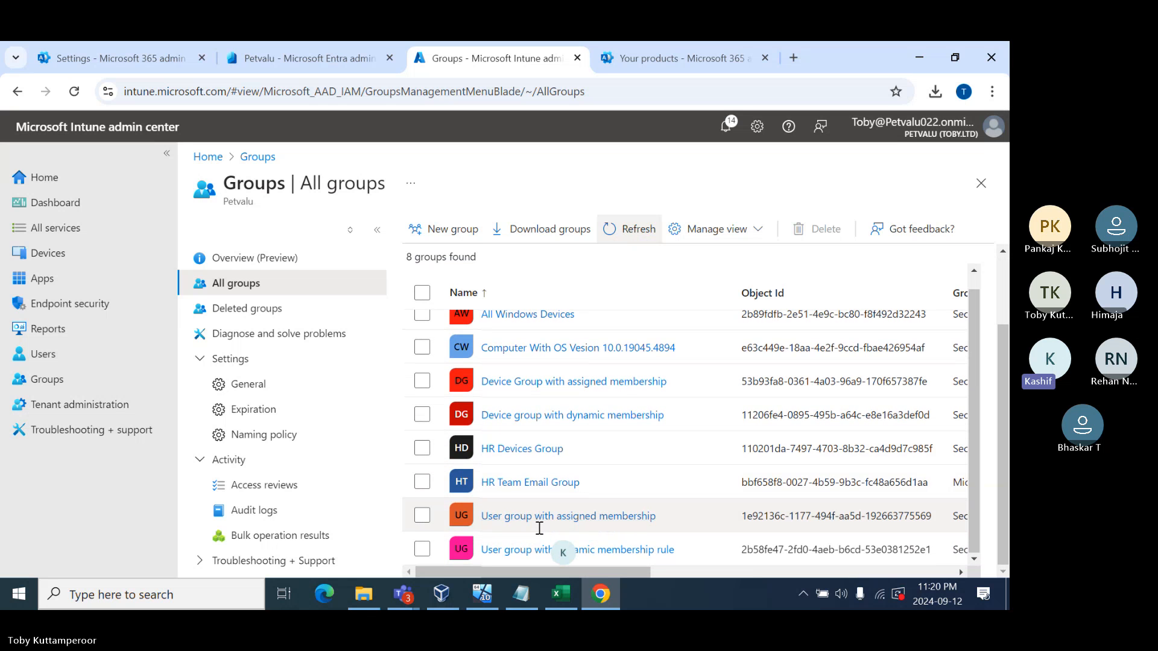
pyautogui.scroll(1, 537, 501)
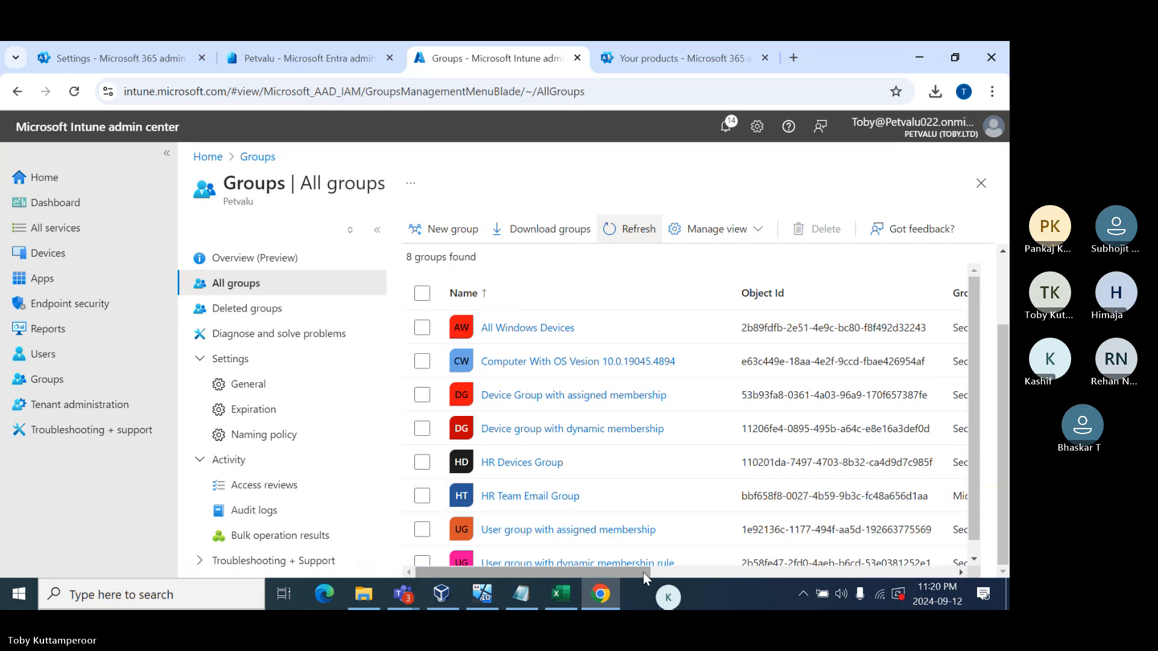
# Examine the membership type, email and source columns of the groups list, and refresh the list.
pyautogui.moveTo(643, 571); pyautogui.dragTo(921, 571)
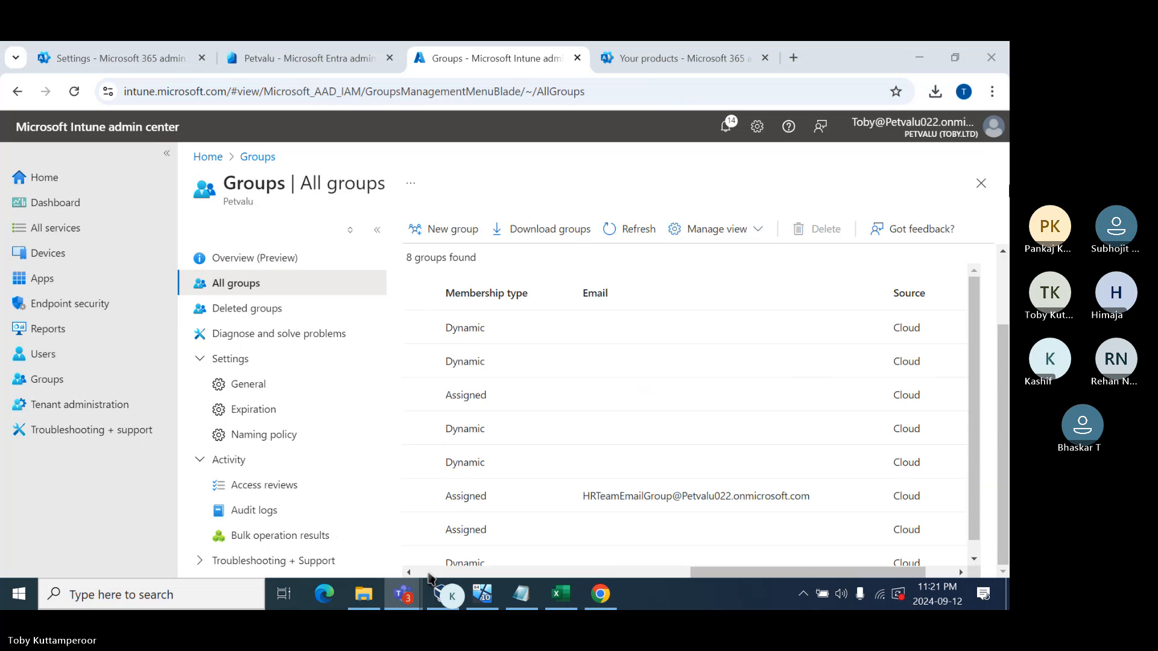
pyautogui.click(428, 572)
pyautogui.click(429, 572)
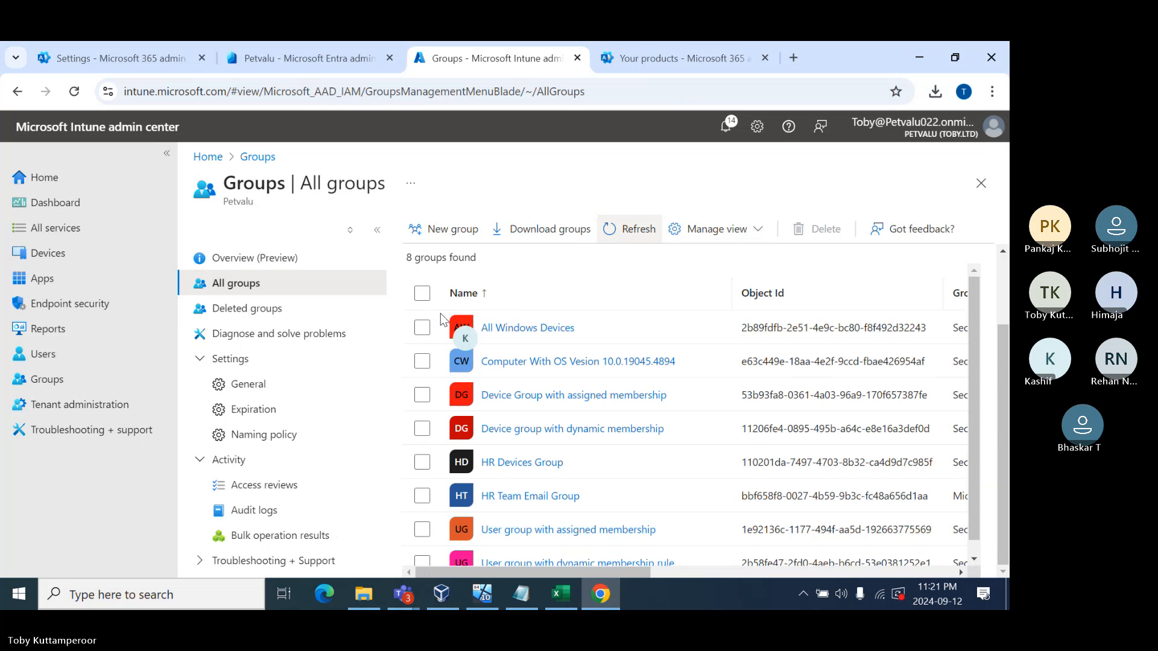
pyautogui.scroll(1, 619, 239)
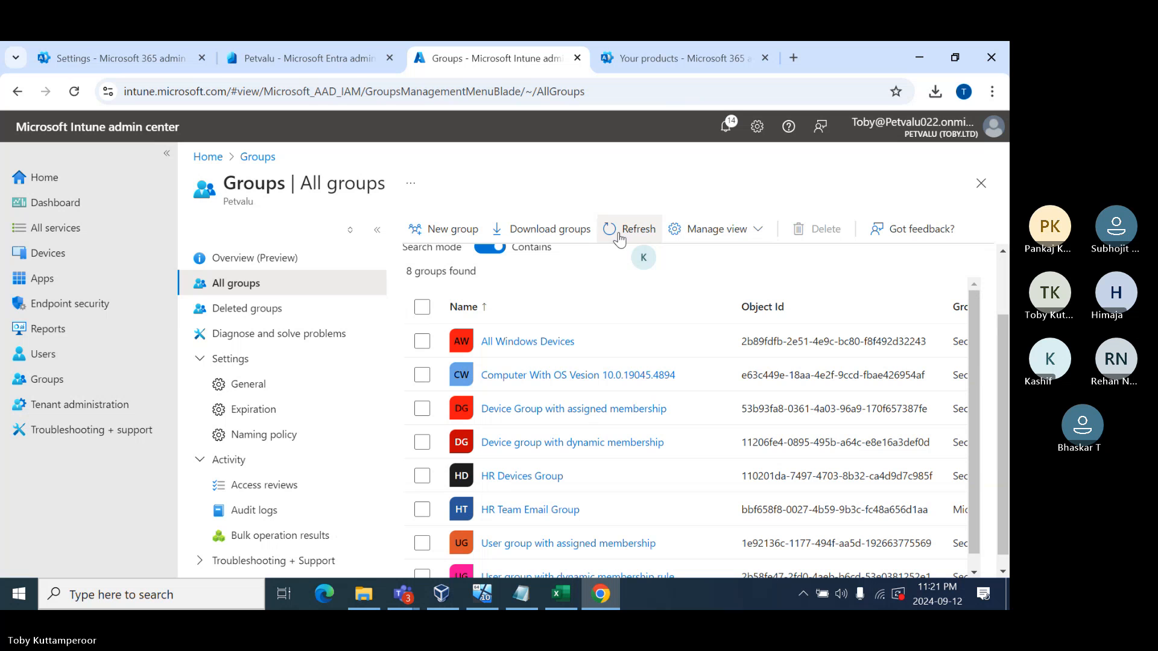
pyautogui.click(619, 239)
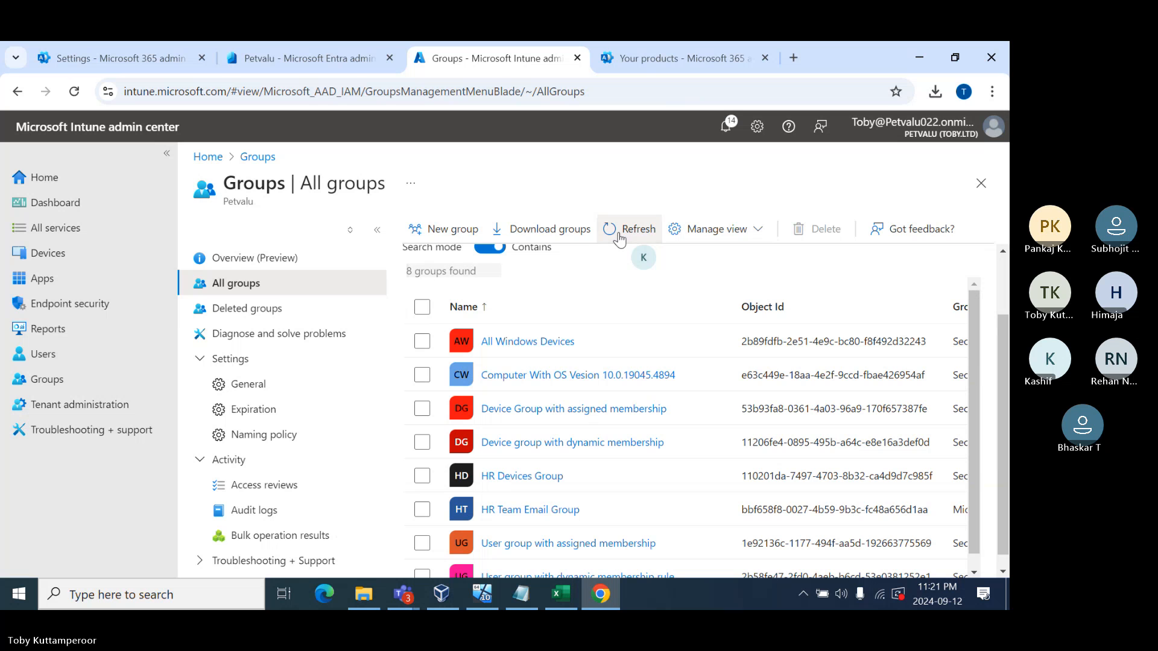
# Review the HR Team Email Group's overview details and direct members, and return to the list of all groups.
pyautogui.click(526, 511)
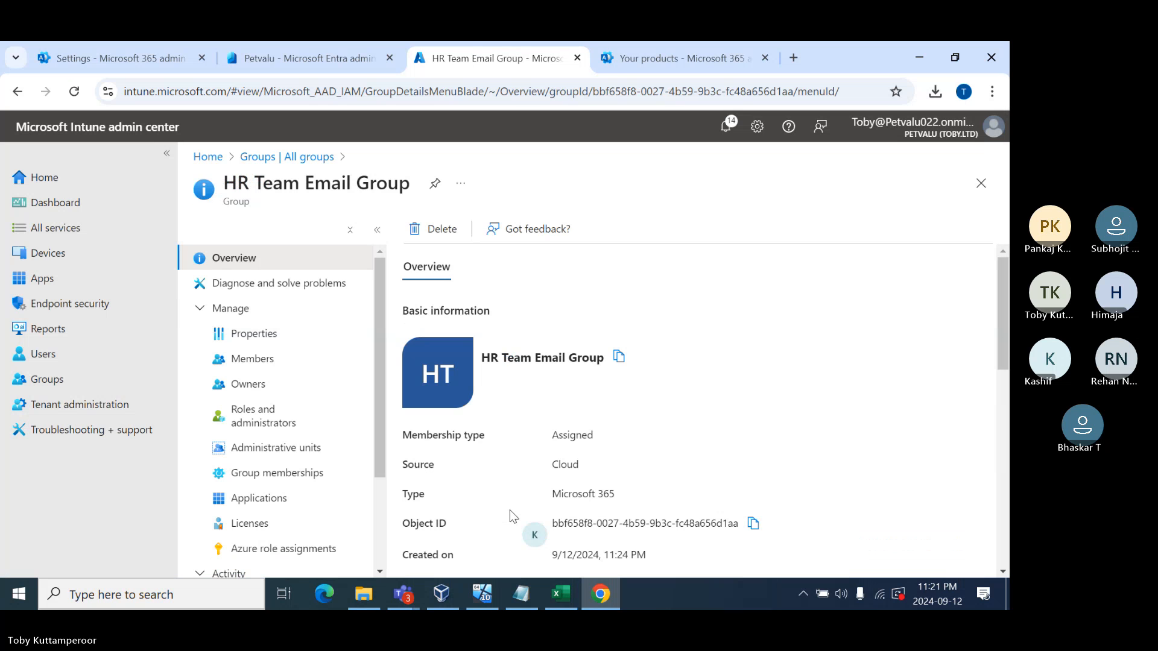
pyautogui.scroll(-5, 519, 432)
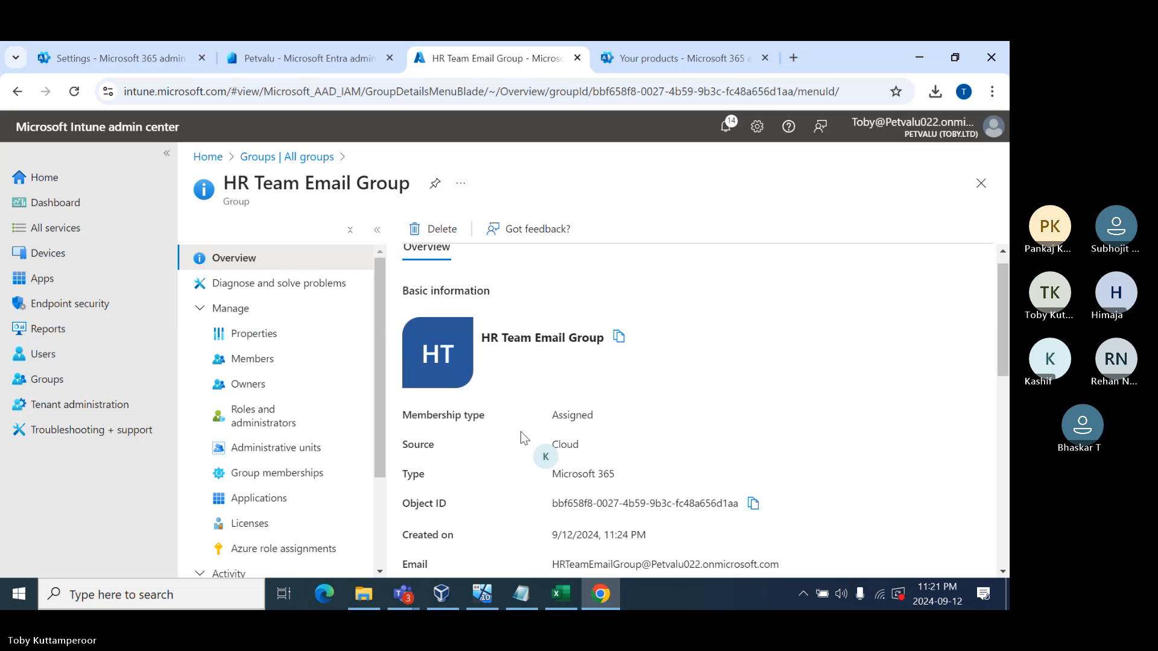
pyautogui.scroll(3, 520, 432)
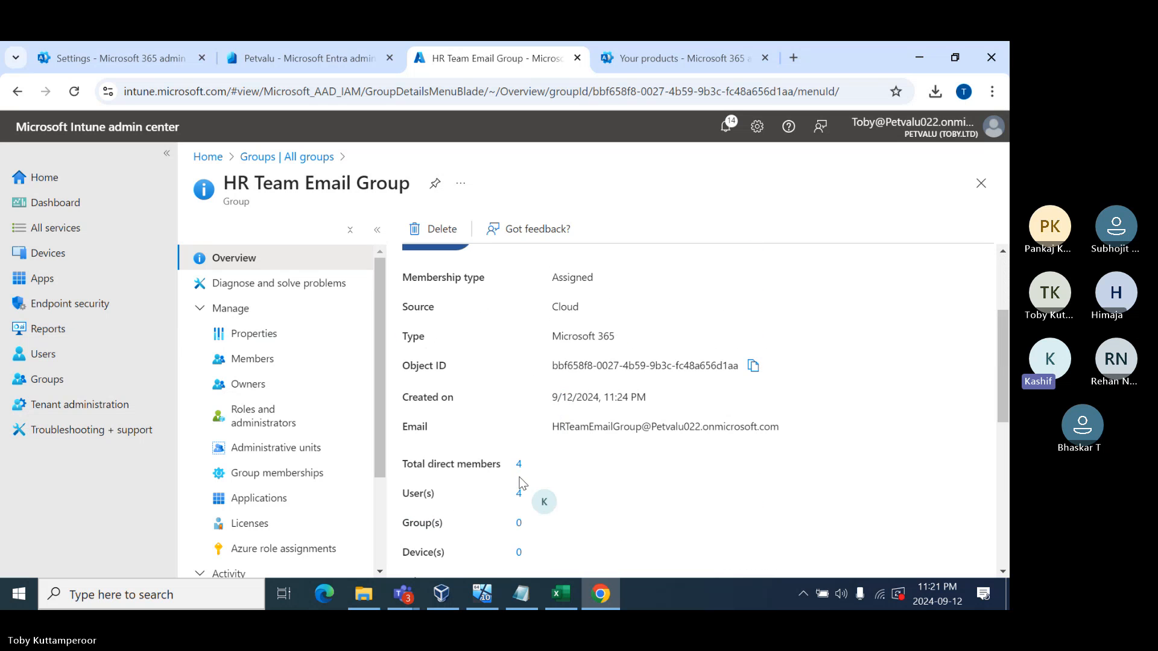
pyautogui.click(250, 360)
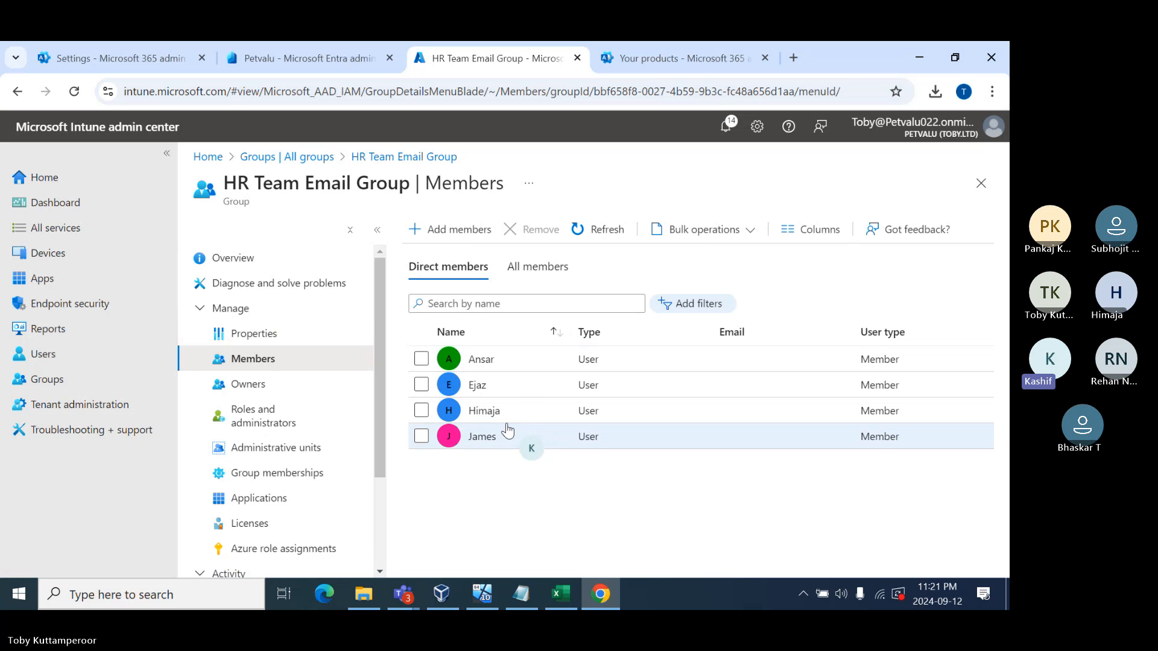
pyautogui.click(48, 381)
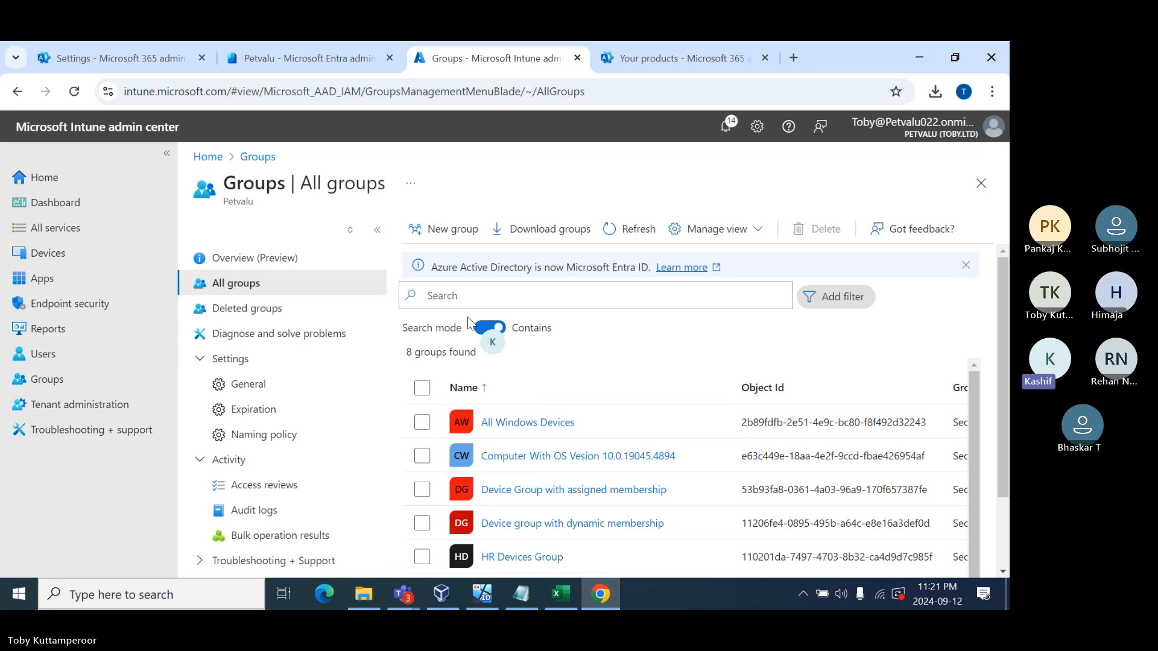
# Start a new group of type Security and name it "IT Helpdesk Group".
pyautogui.click(456, 234)
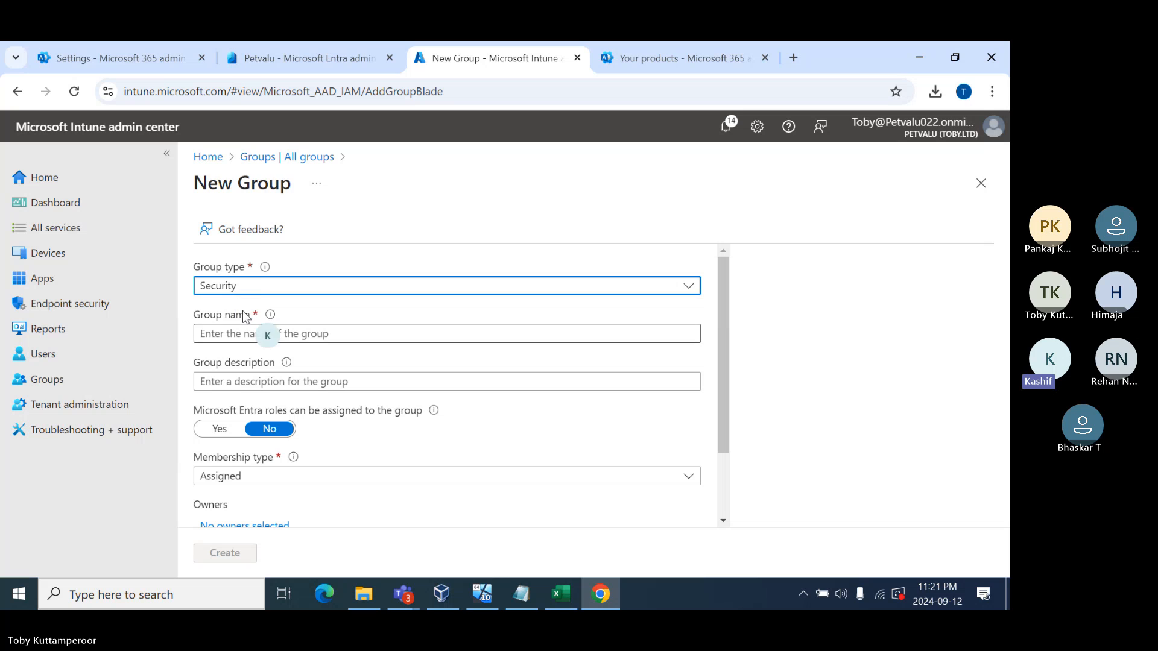
pyautogui.click(258, 333)
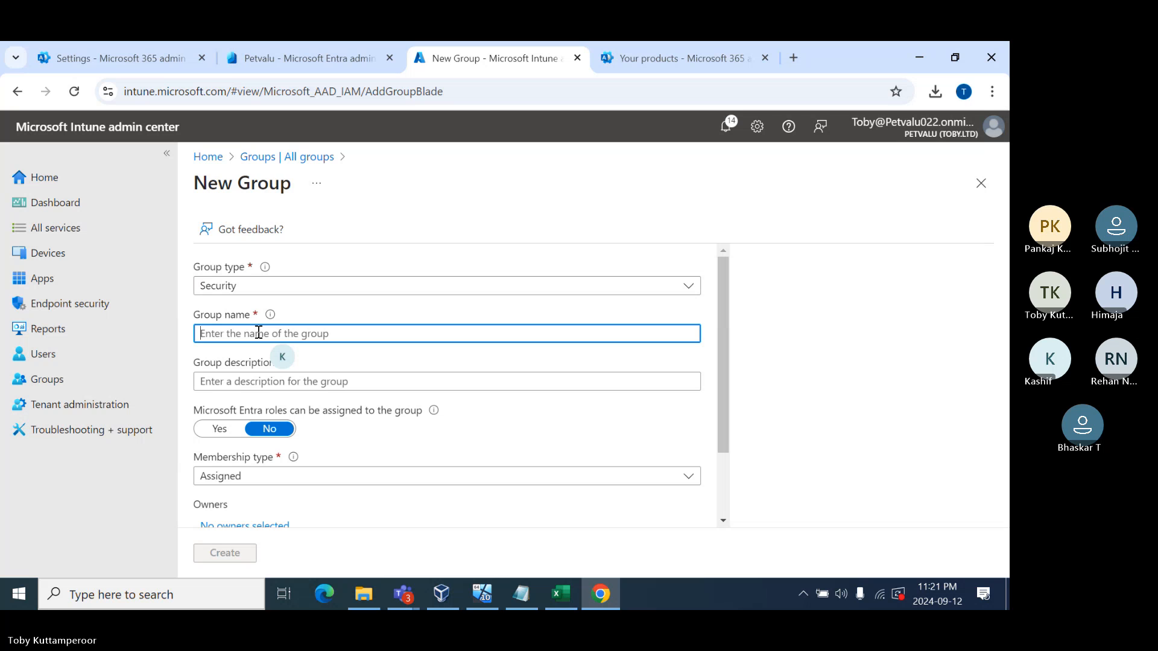
pyautogui.write('Azu')
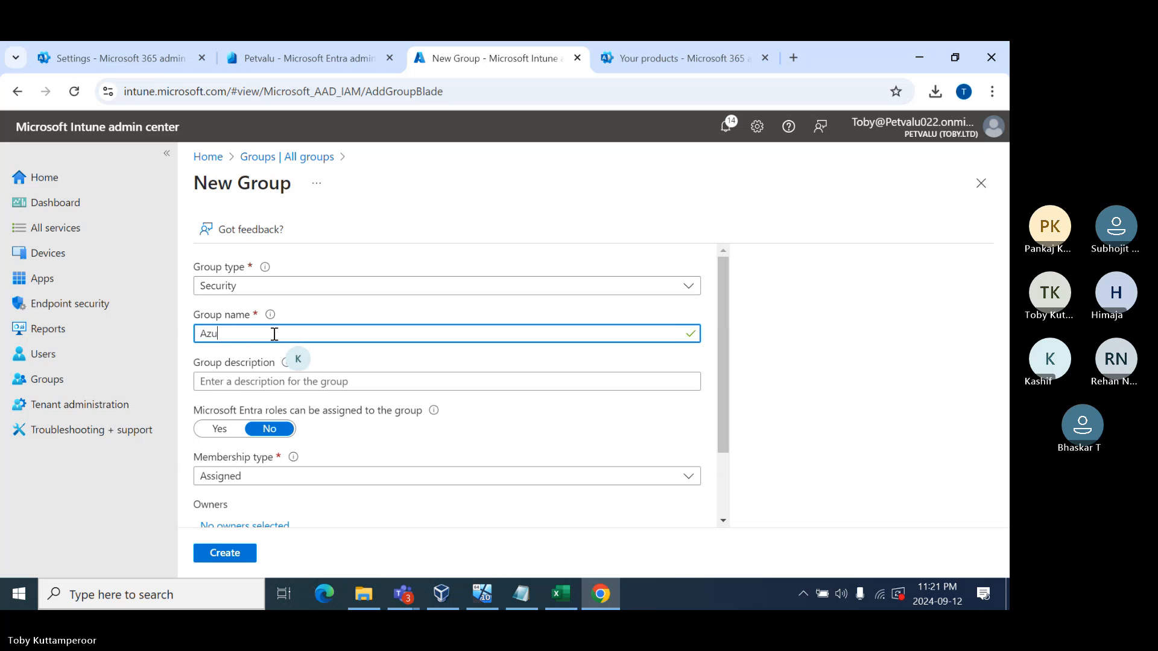
pyautogui.press('BackSpace')
pyautogui.press('BackSpace')
pyautogui.press('BackSpace')
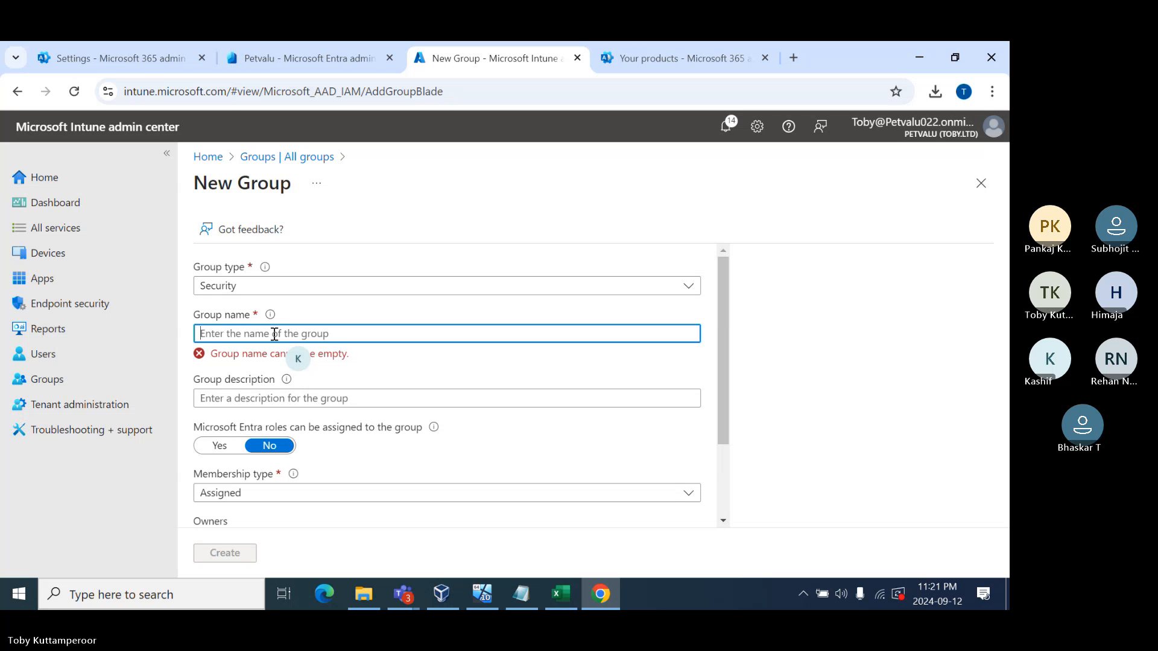
pyautogui.write('Helpdesk')
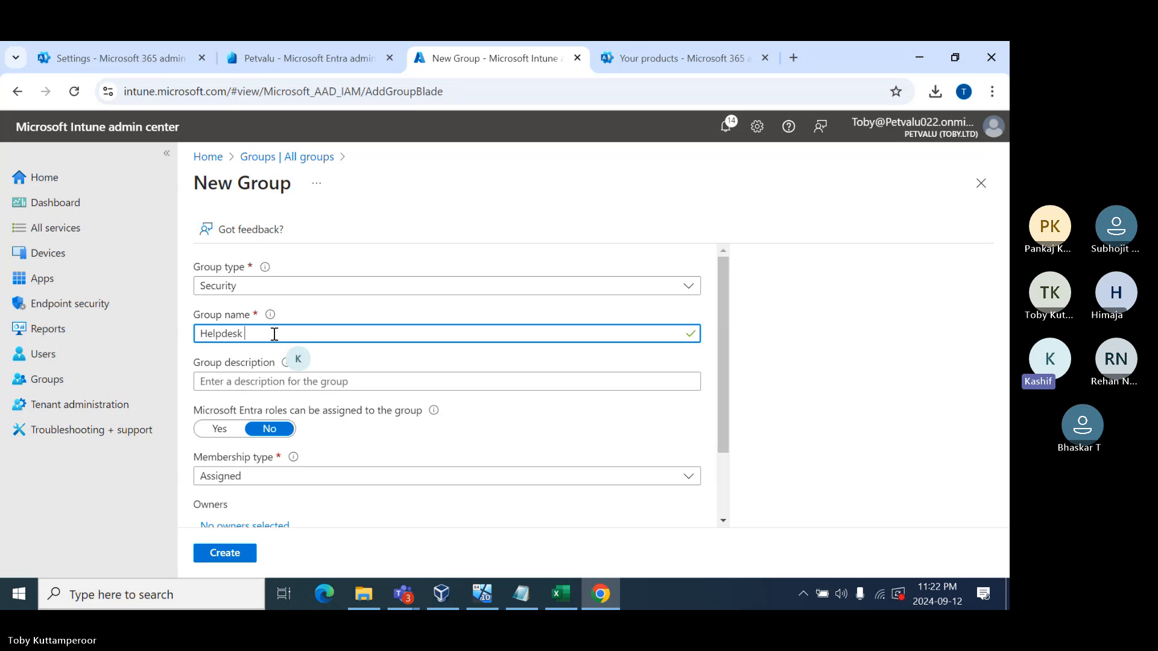
pyautogui.write('G')
pyautogui.write('IT')
pyautogui.click(283, 335)
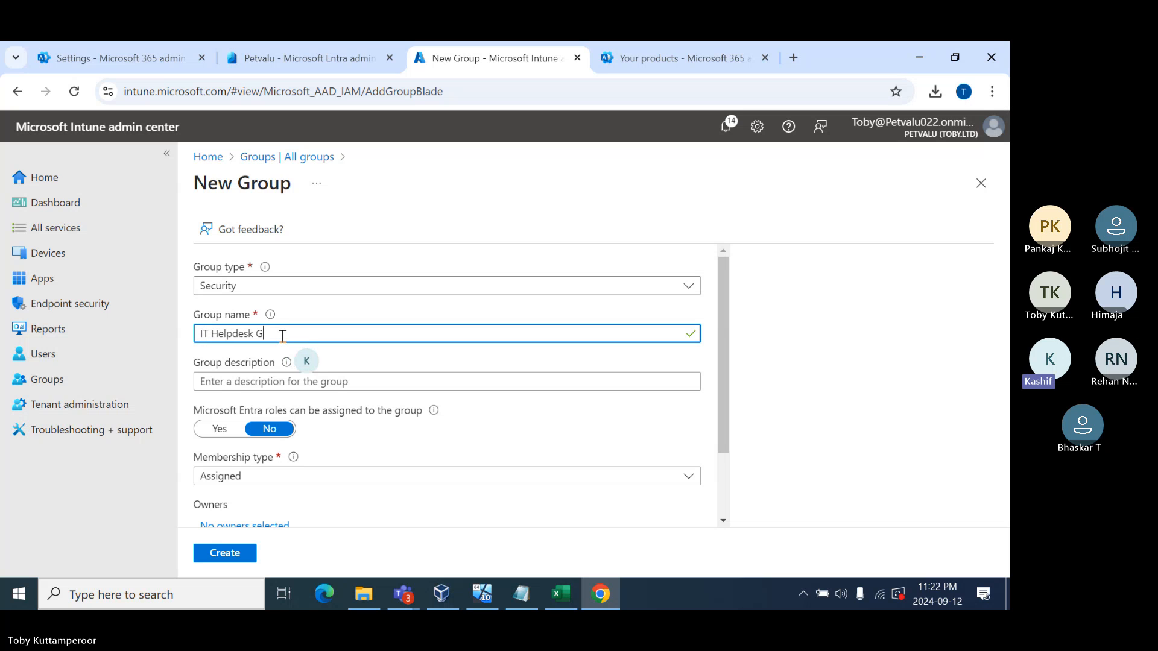
pyautogui.write('roup')
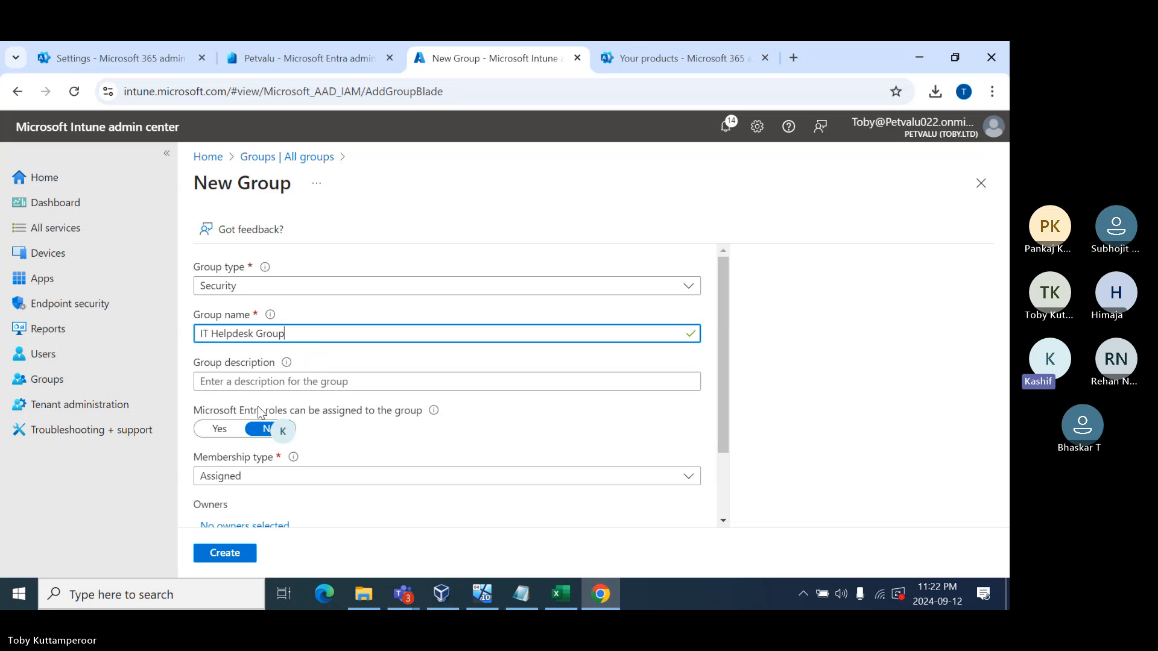
# Allow Microsoft Entra roles to be assigned to the new group and check its membership type setting.
pyautogui.click(220, 429)
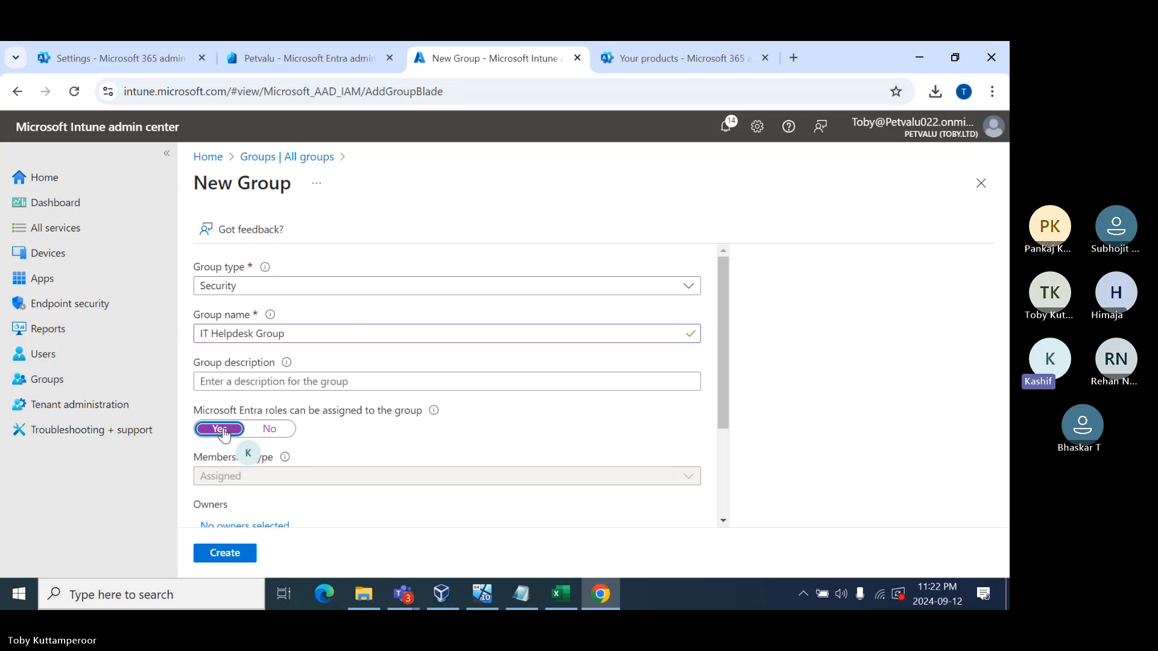
pyautogui.scroll(-3, 226, 434)
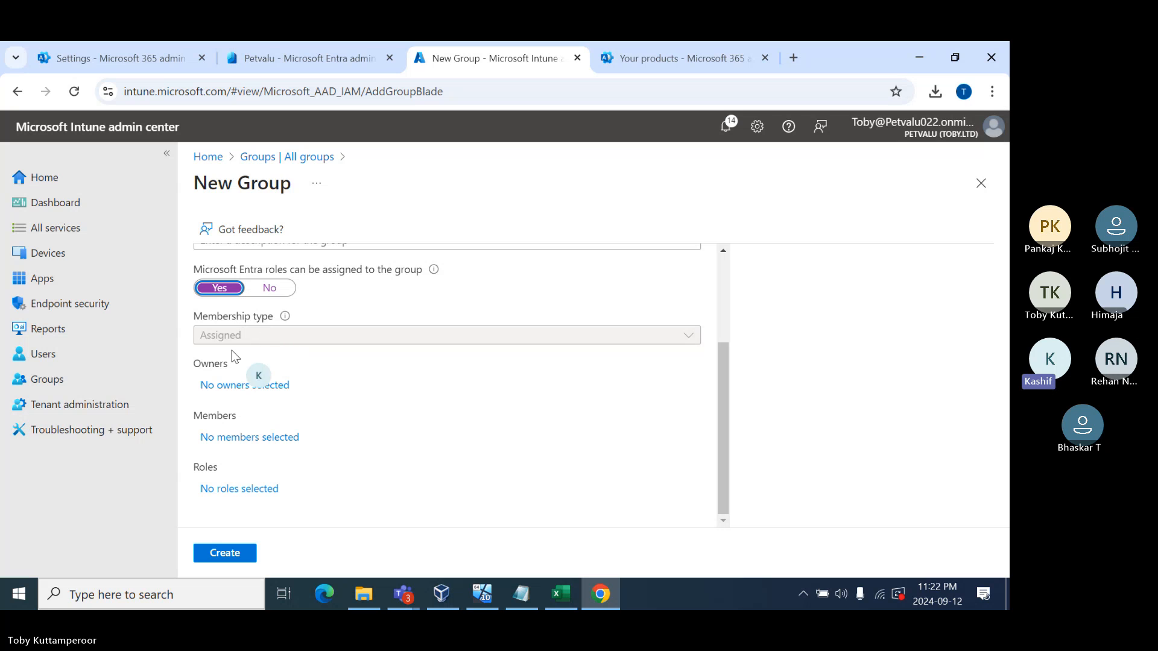
pyautogui.click(253, 342)
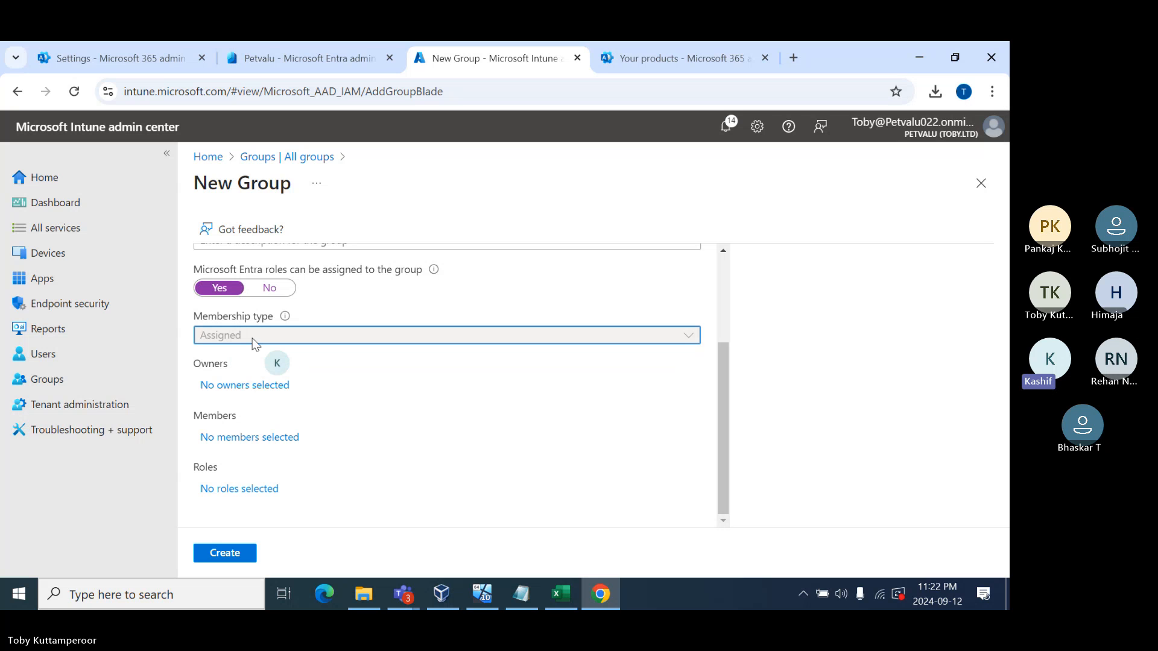
pyautogui.scroll(2, 253, 342)
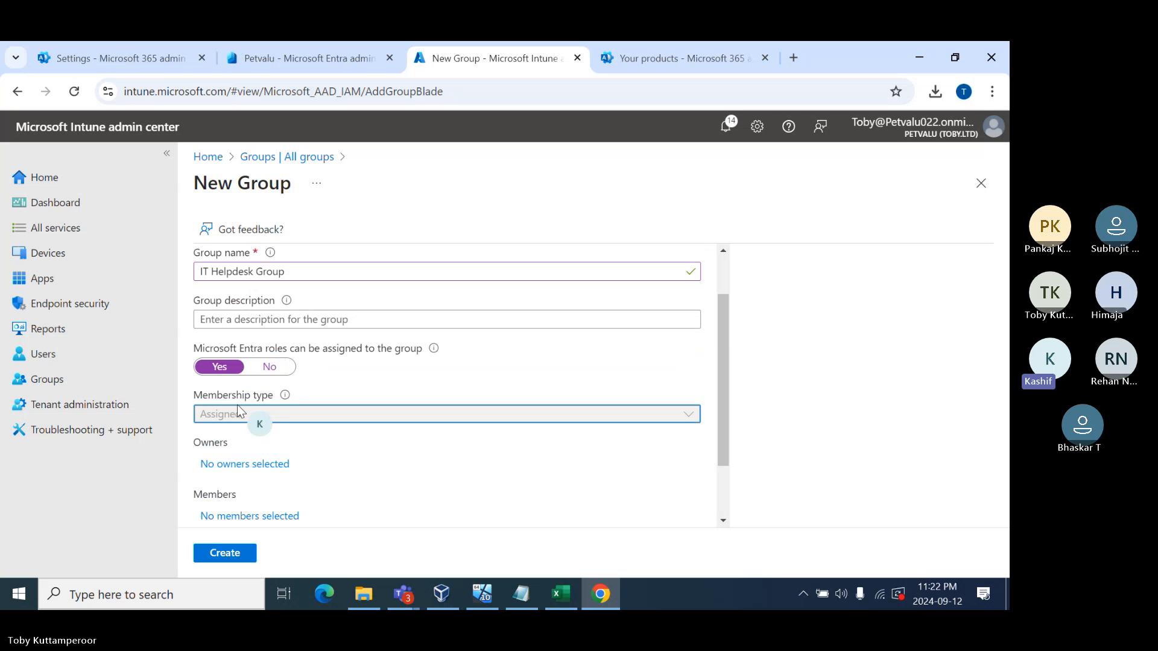
pyautogui.scroll(-2, 238, 408)
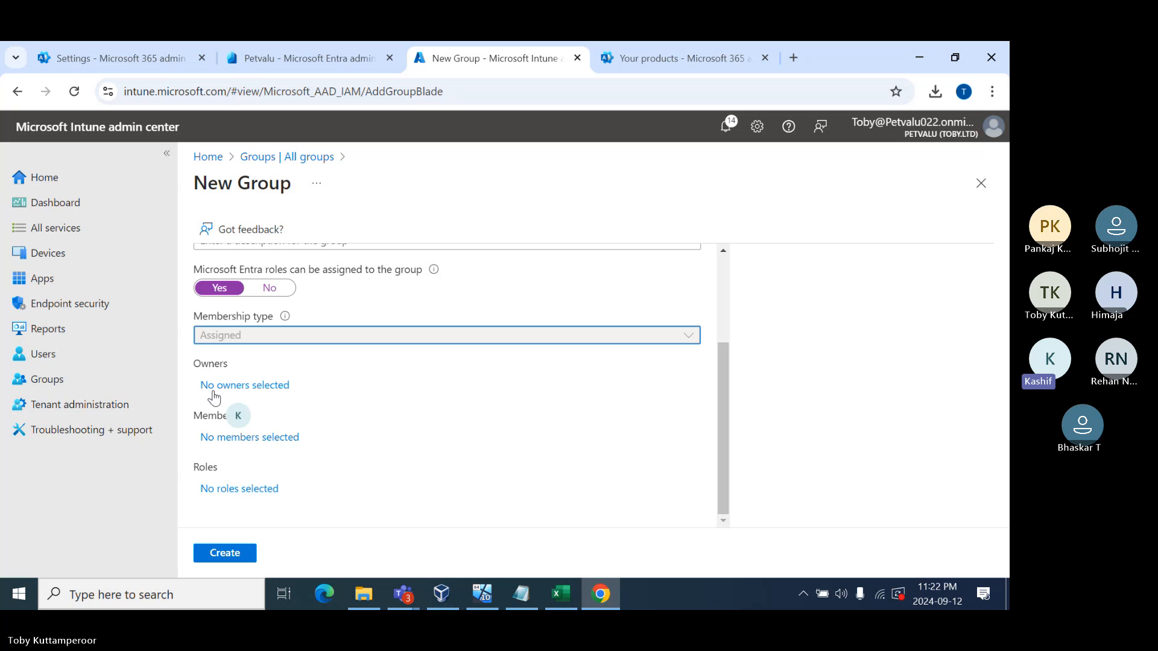
# Add the first listed user as owner of the IT Helpdesk Group.
pyautogui.click(262, 386)
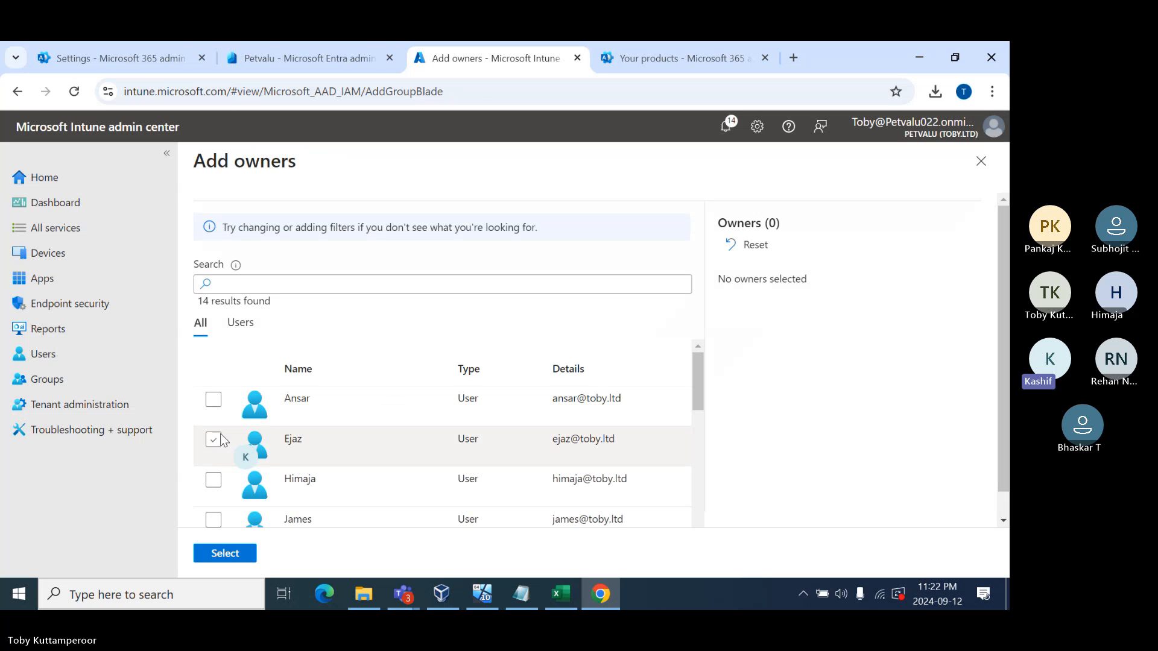
pyautogui.click(213, 400)
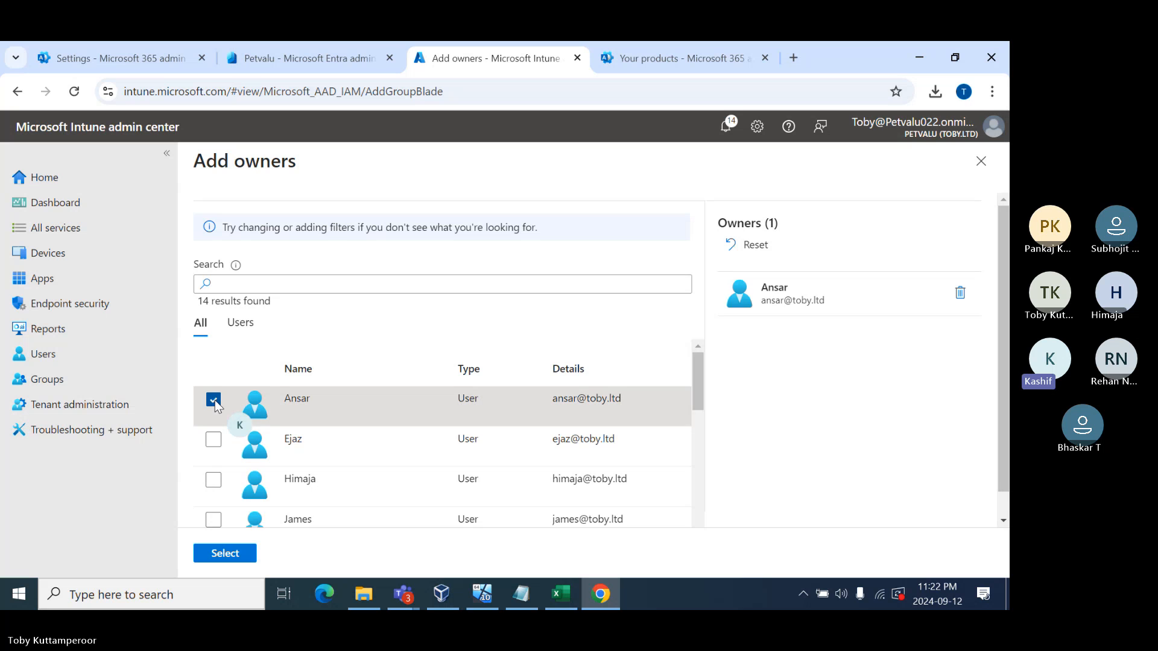
pyautogui.click(223, 553)
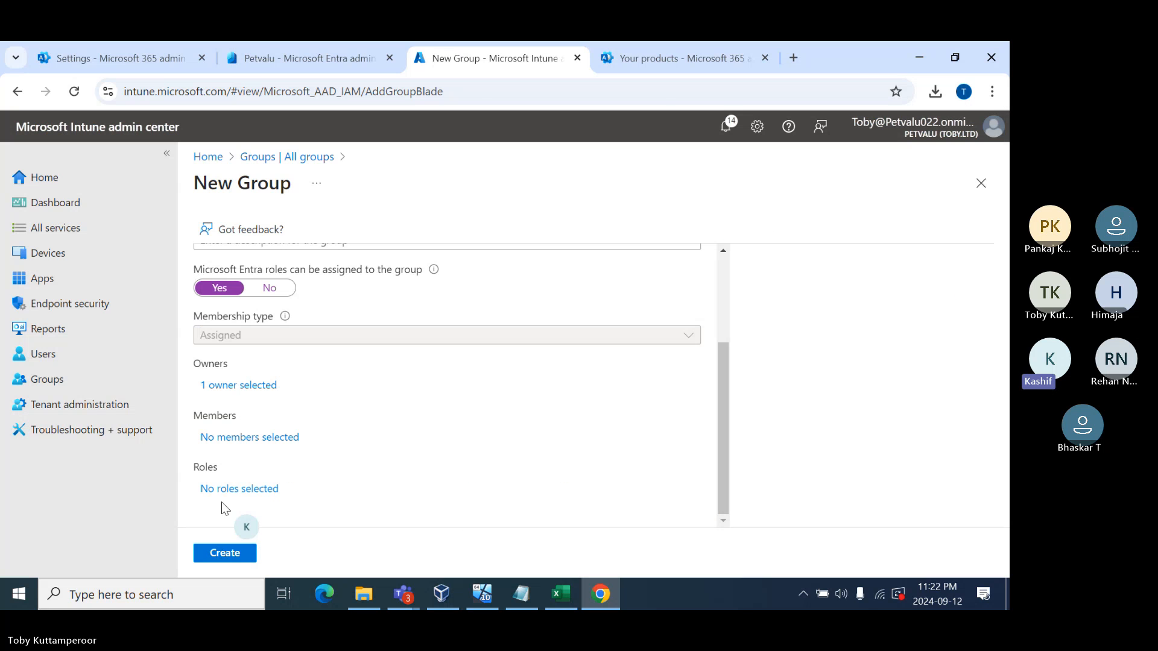
# Add six users as members of the IT Helpdesk Group: the first four listed and two adjacent ones further down the user list.
pyautogui.click(239, 438)
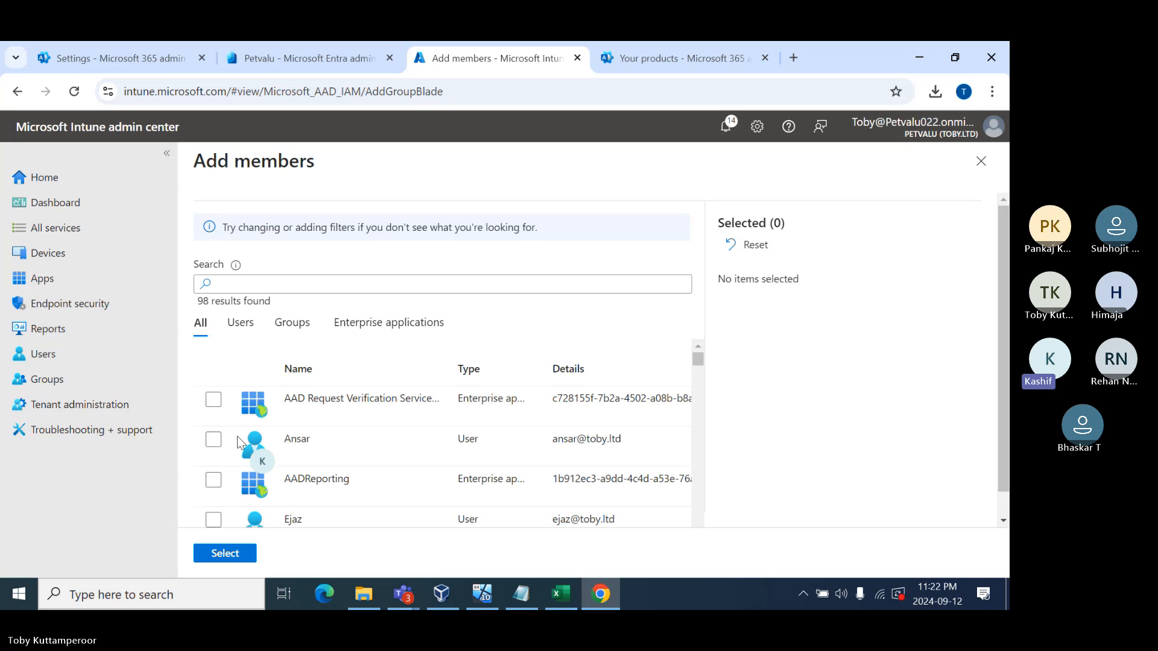
pyautogui.click(243, 327)
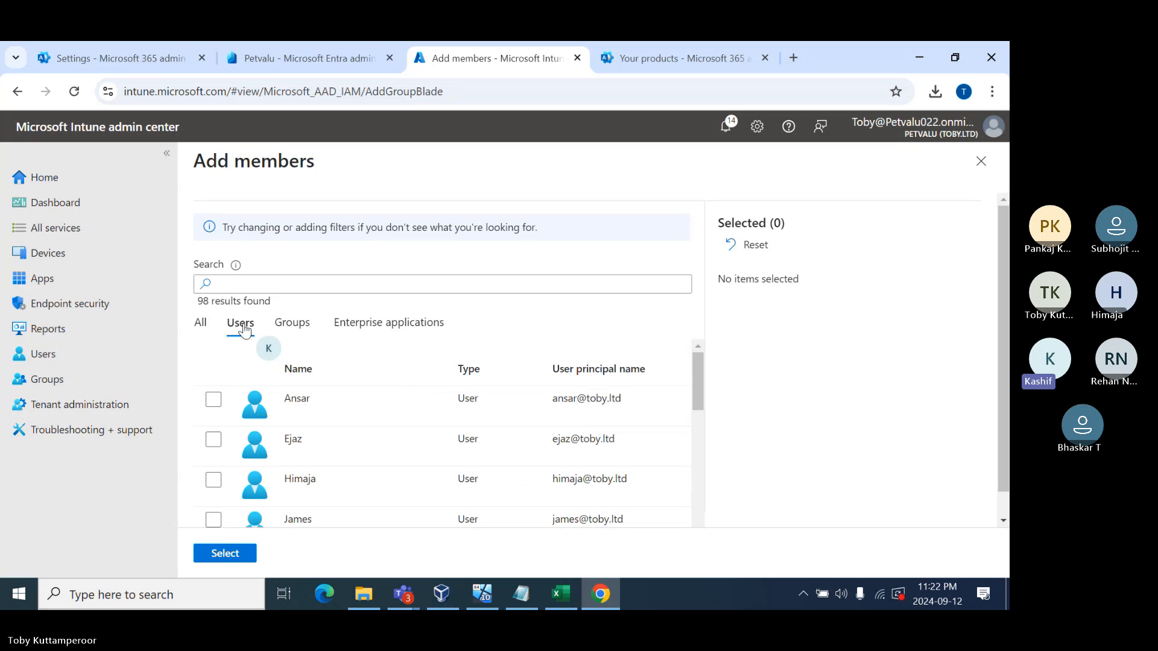
pyautogui.click(213, 400)
pyautogui.click(213, 440)
pyautogui.click(214, 480)
pyautogui.click(214, 520)
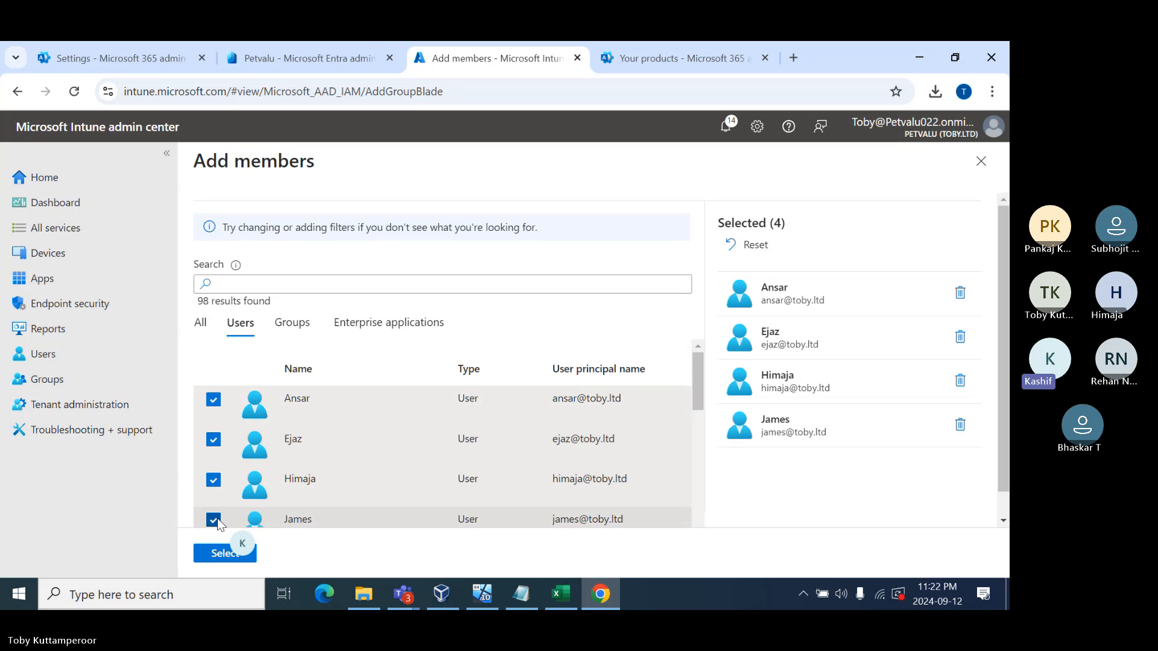
pyautogui.scroll(-3, 217, 519)
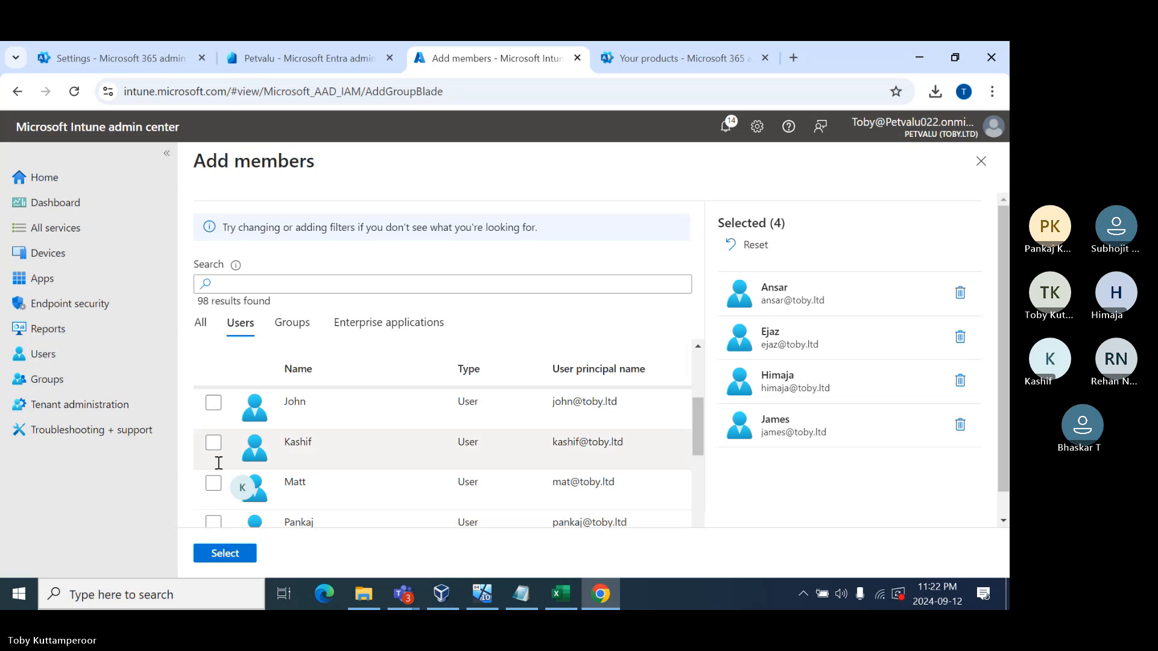
pyautogui.click(213, 442)
pyautogui.click(214, 482)
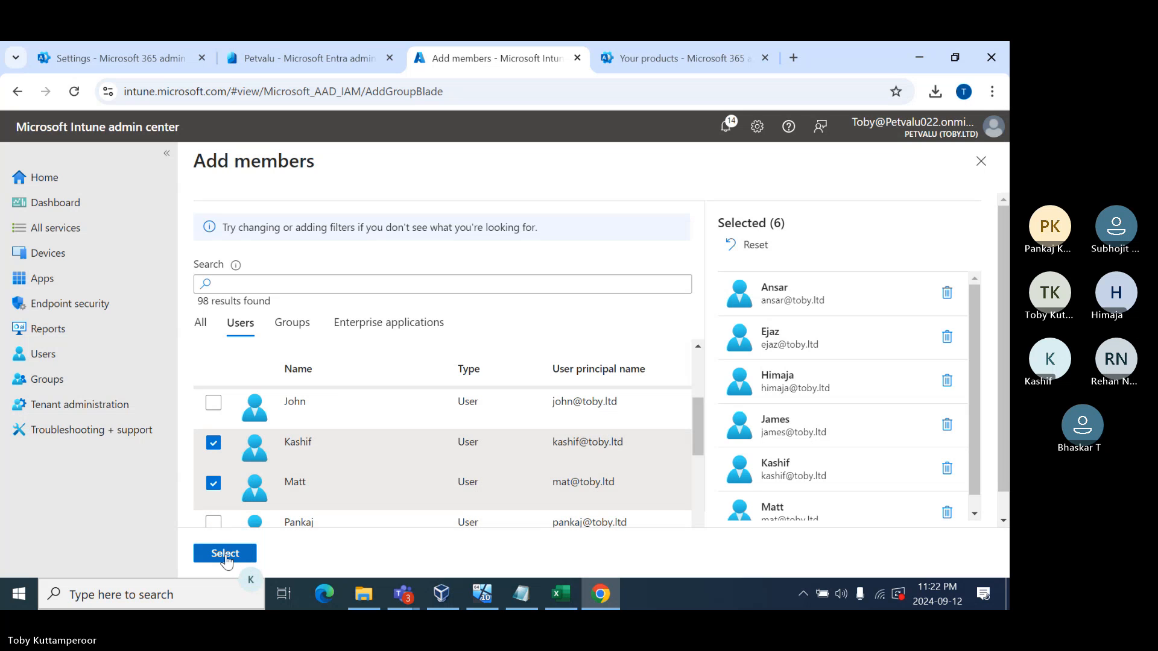
pyautogui.click(225, 554)
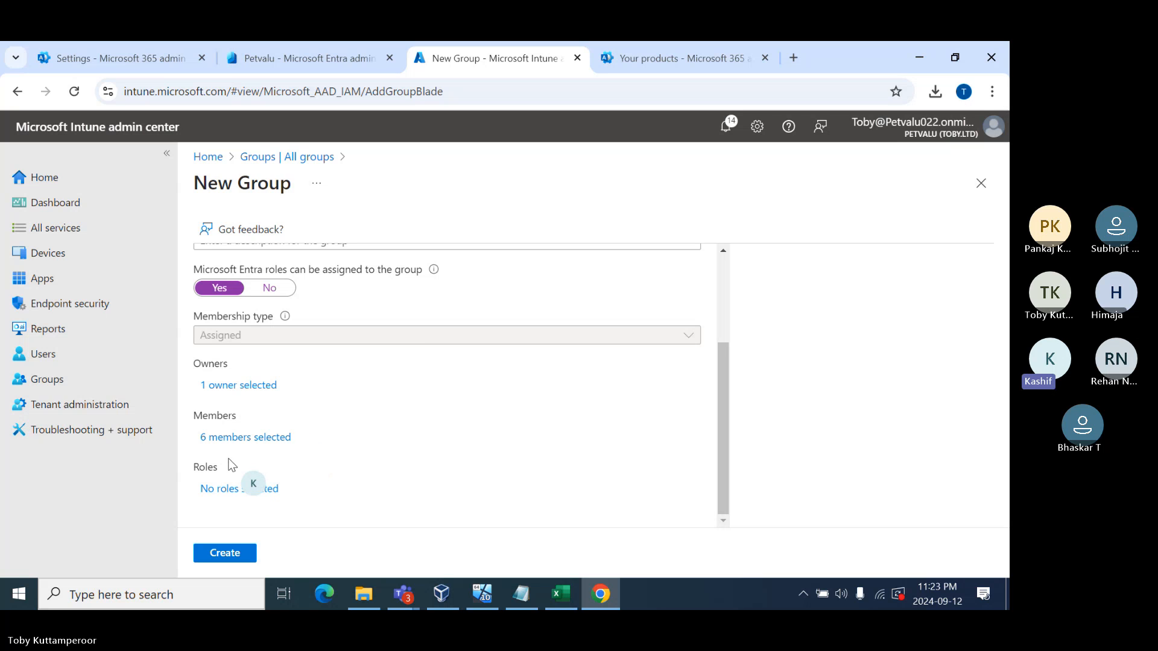
# Open the directory roles for the new group and examine the available admin roles and their descriptions.
pyautogui.click(241, 491)
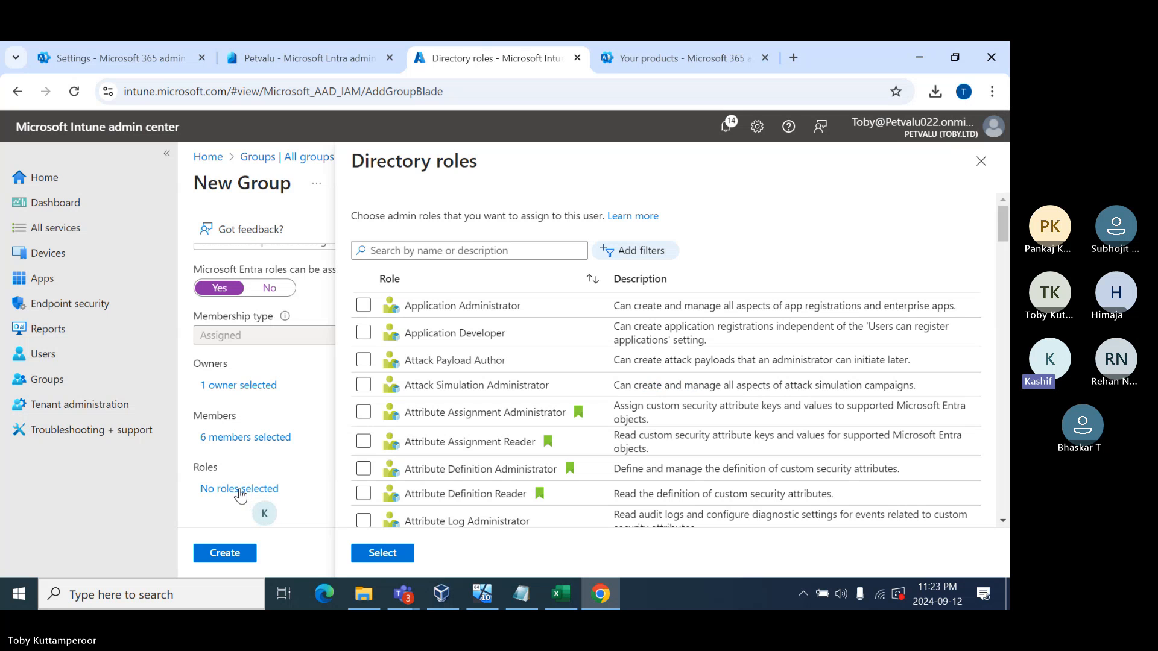
pyautogui.scroll(-13, 442, 410)
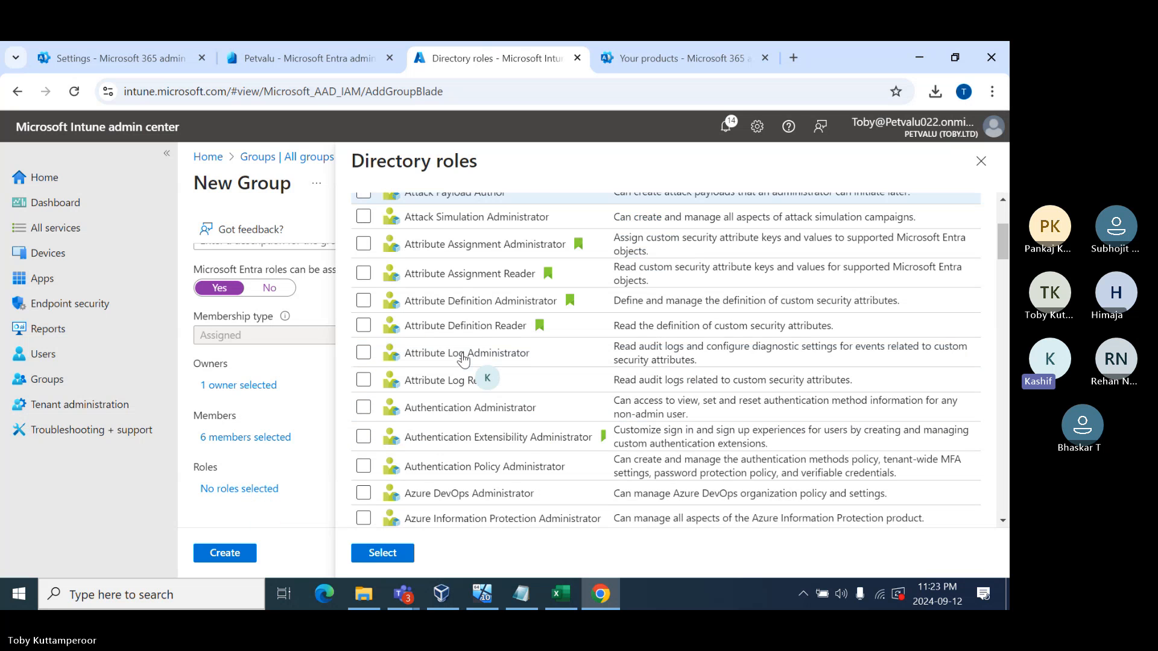
pyautogui.scroll(-20, 463, 374)
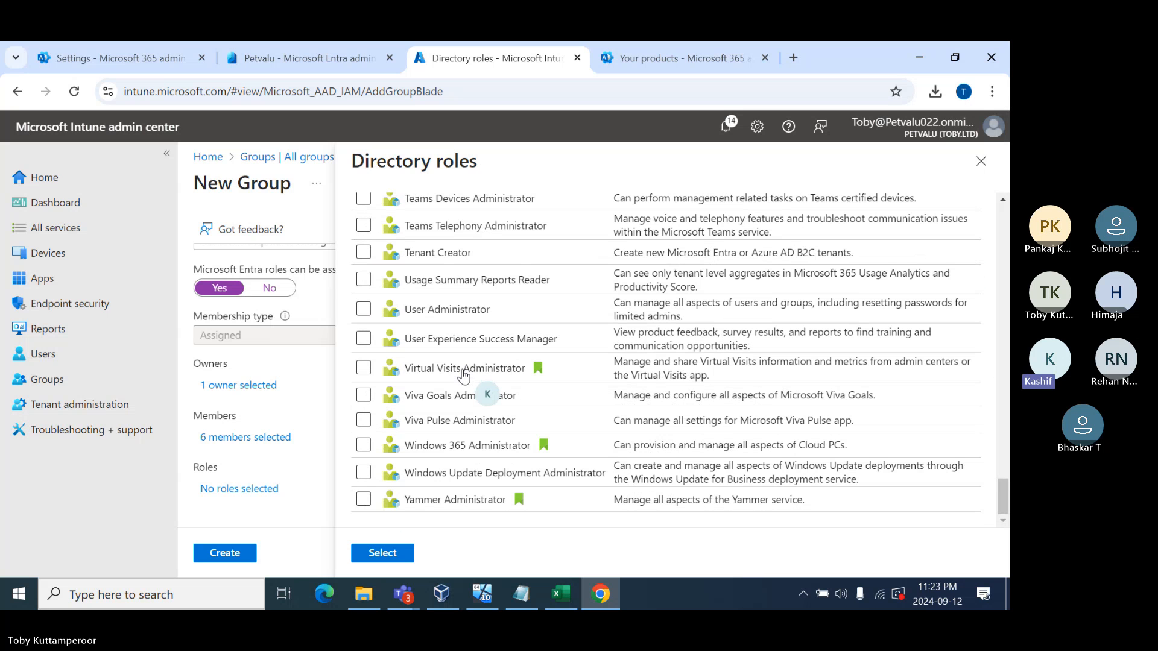
pyautogui.scroll(15, 463, 374)
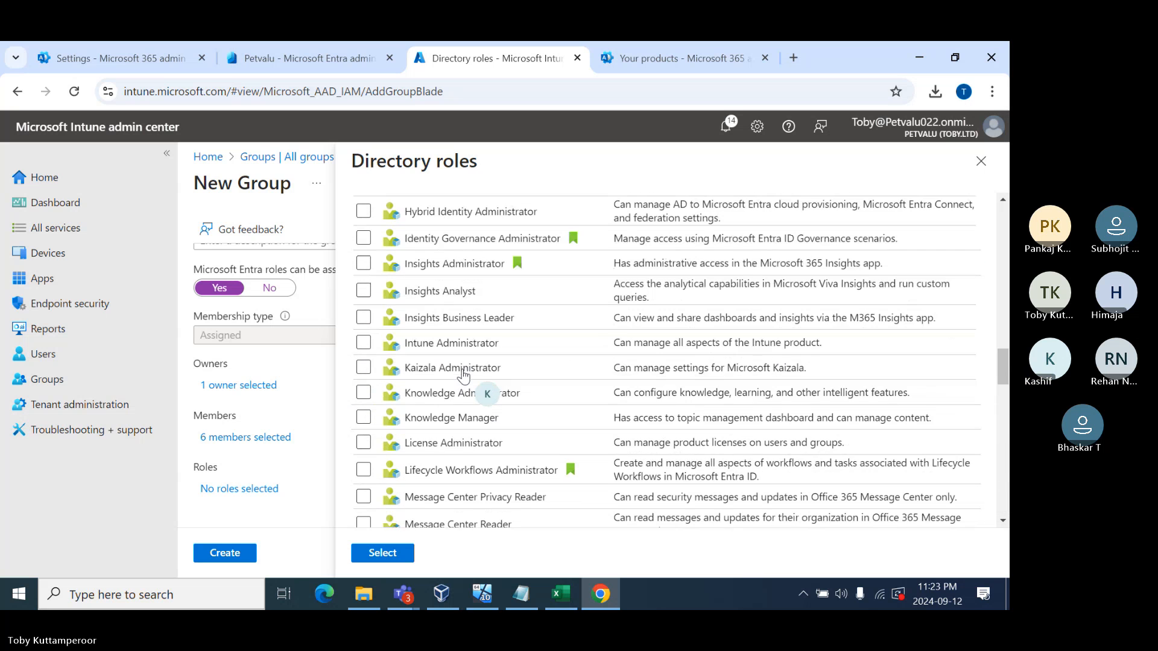
pyautogui.scroll(15, 463, 375)
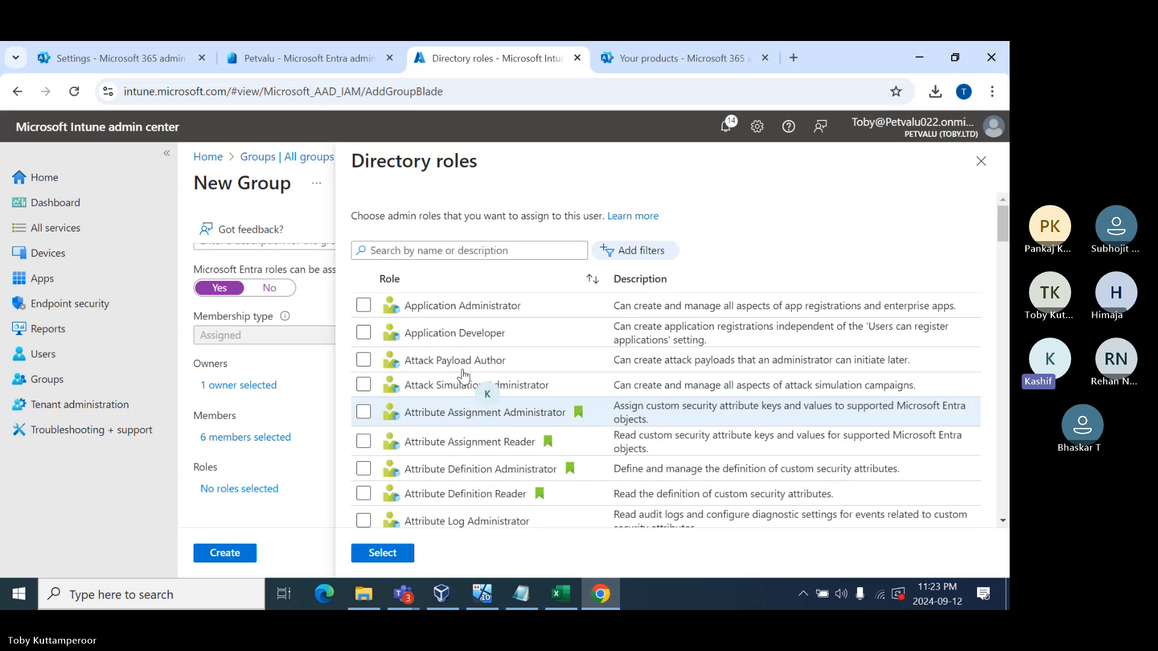
pyautogui.scroll(-10, 463, 375)
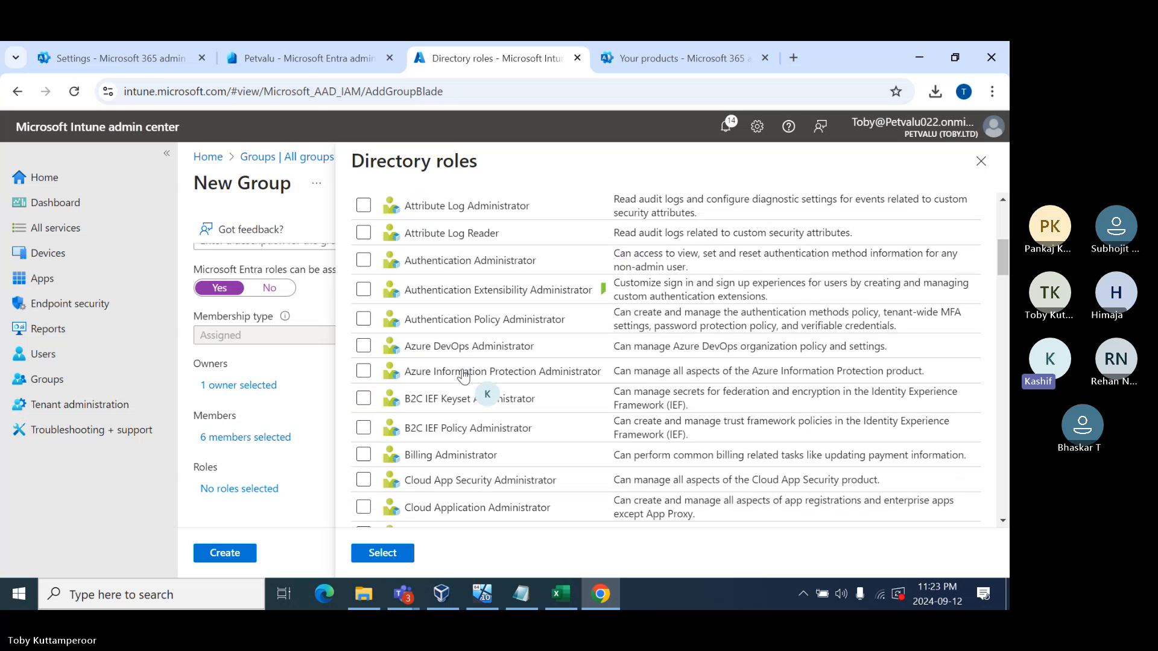
pyautogui.scroll(-10, 463, 375)
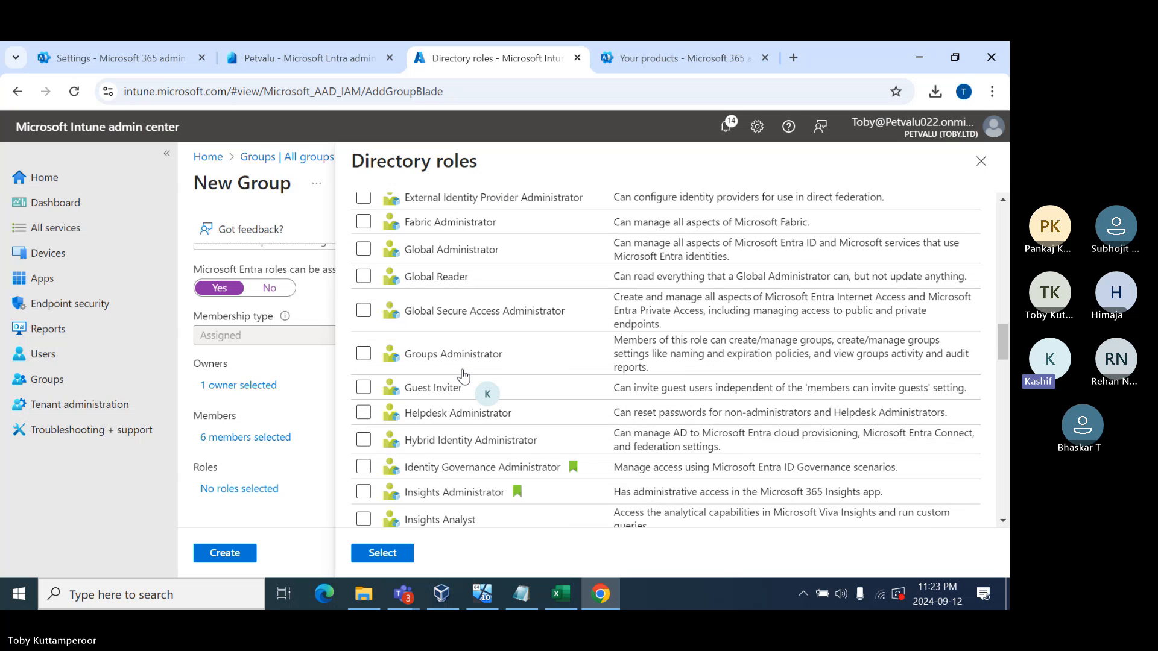
pyautogui.scroll(-3, 463, 375)
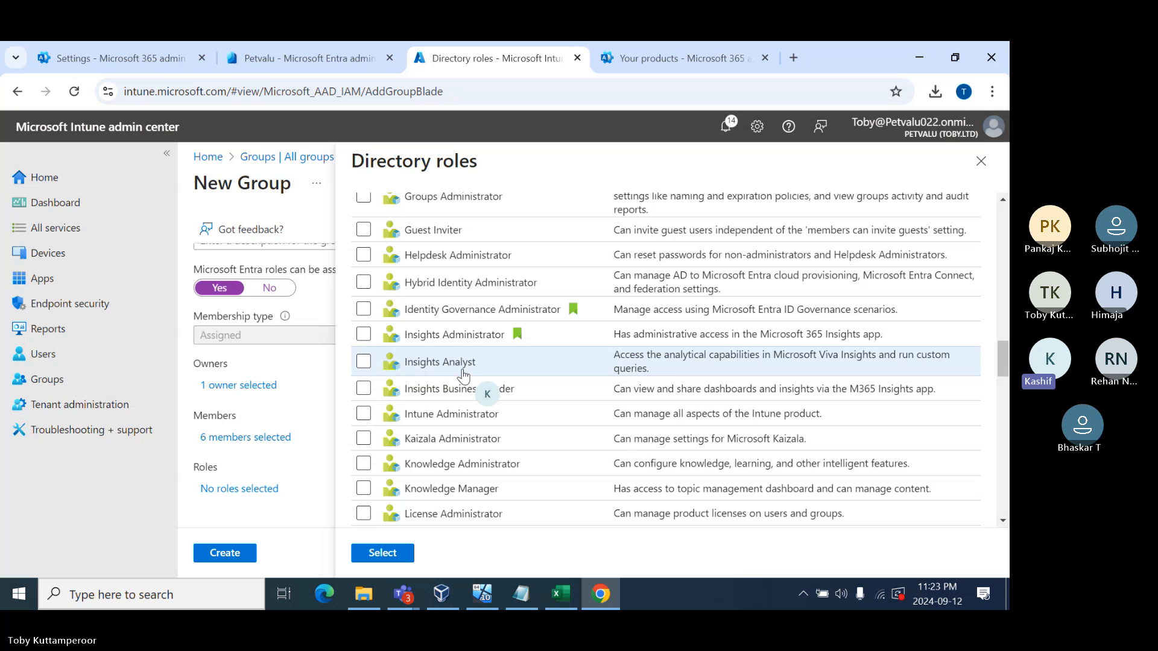
pyautogui.scroll(10, 463, 375)
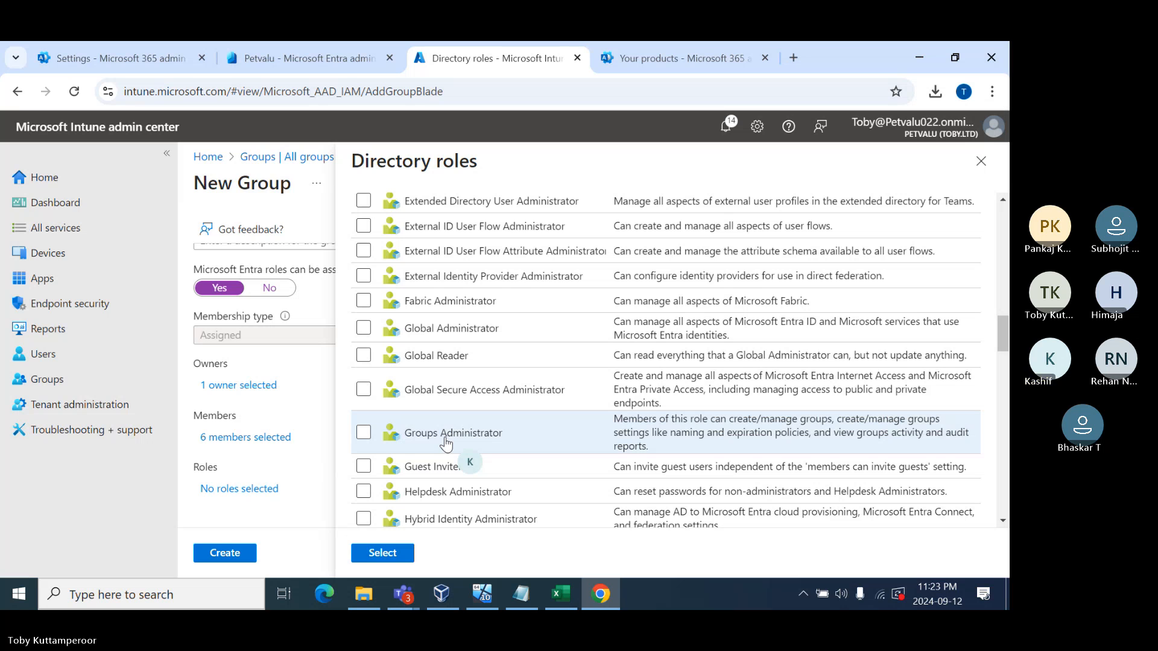
pyautogui.scroll(5, 444, 328)
pyautogui.scroll(10, 579, 293)
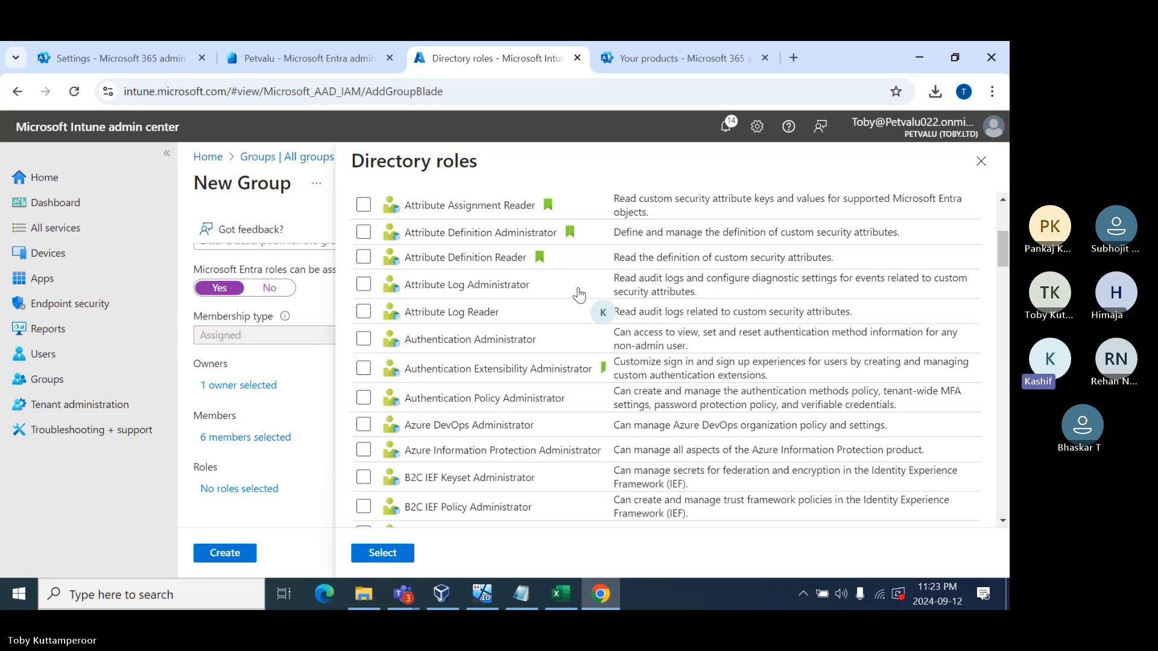
# Search the directory roles for "helpdesk" and assign the Helpdesk Administrator role to the group.
pyautogui.click(490, 249)
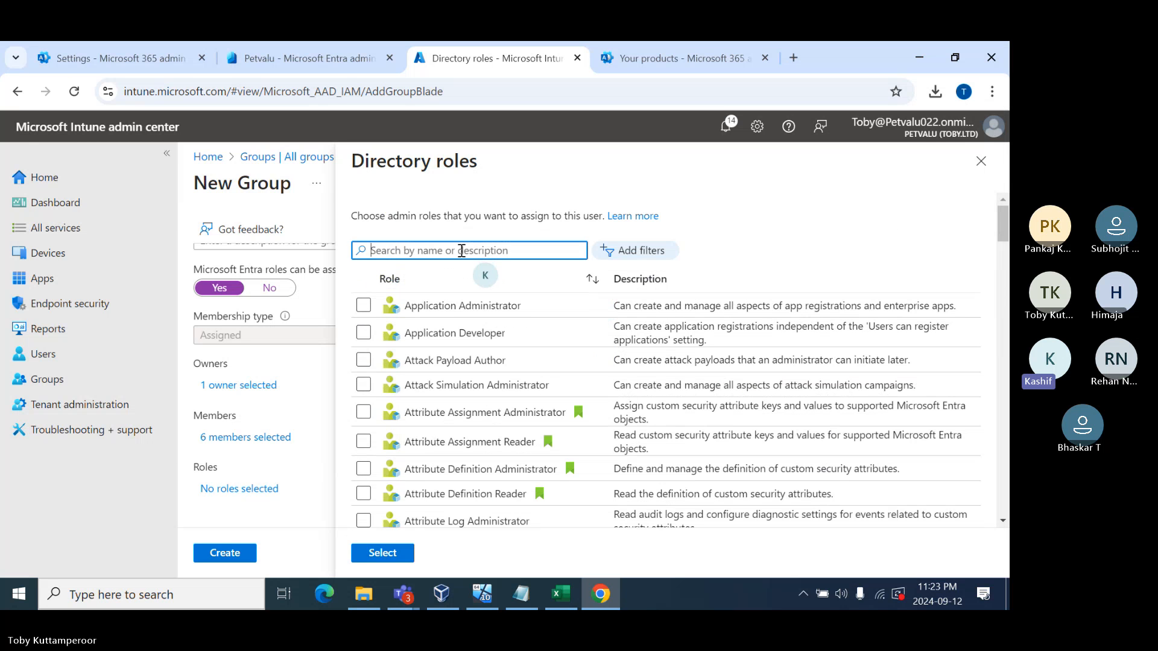
pyautogui.write('helpdesk')
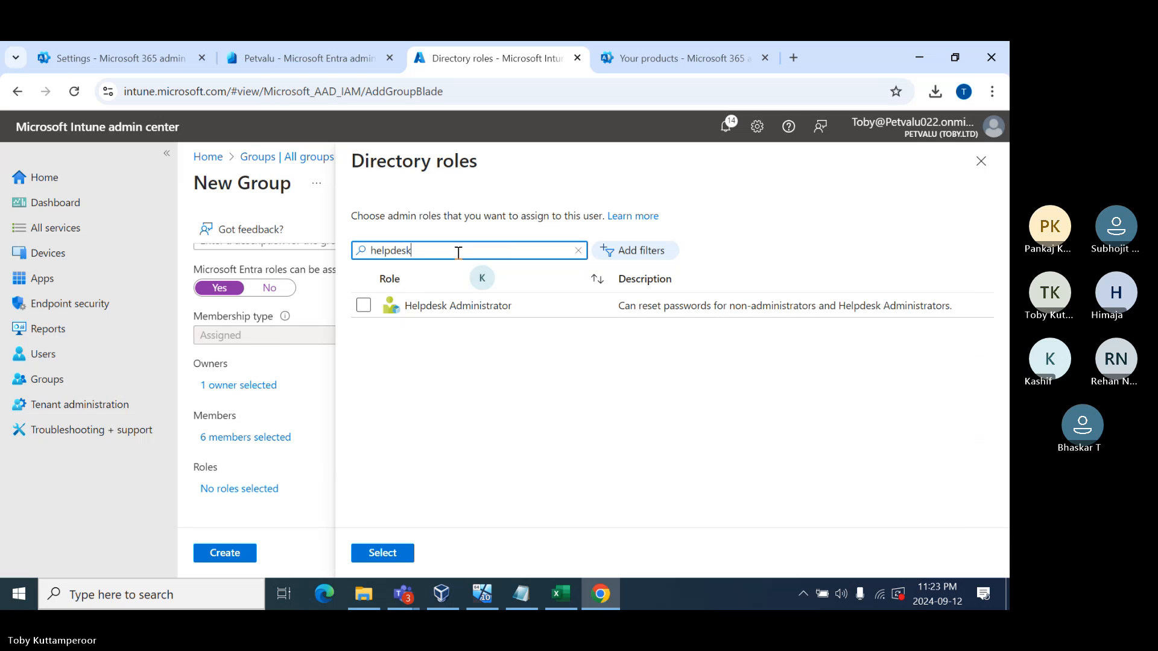
pyautogui.click(364, 306)
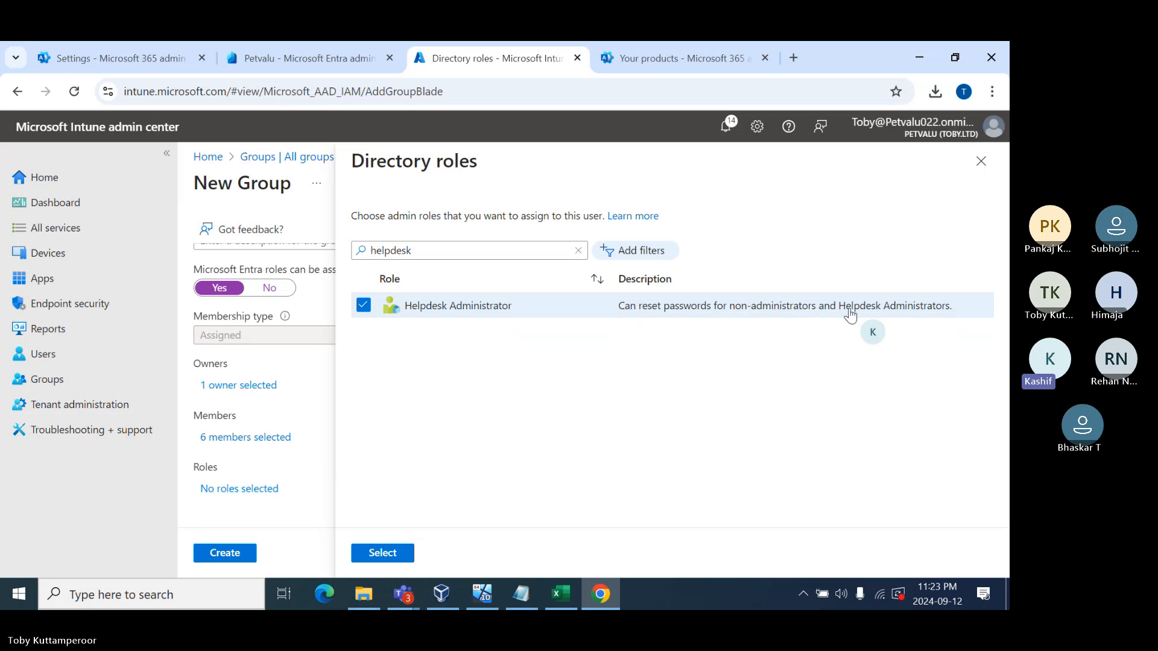
pyautogui.click(362, 554)
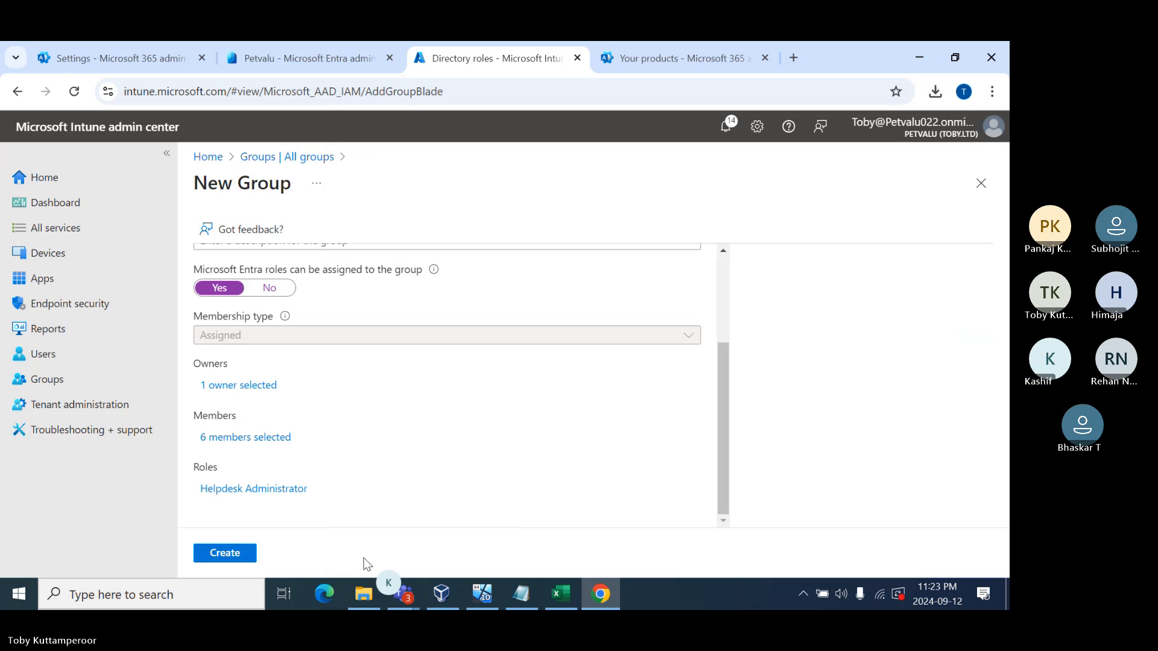
# Create the role-assignable IT Helpdesk Group, confirm the permanent role-assignment capability, and refresh the list of all groups.
pyautogui.click(217, 560)
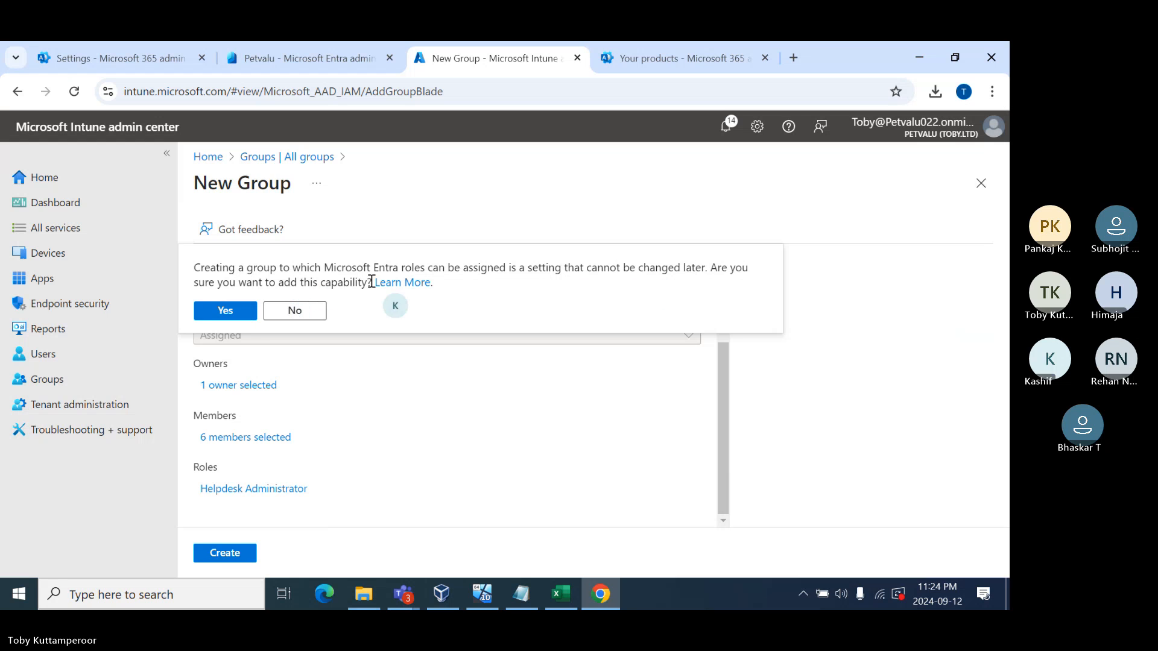
pyautogui.click(225, 311)
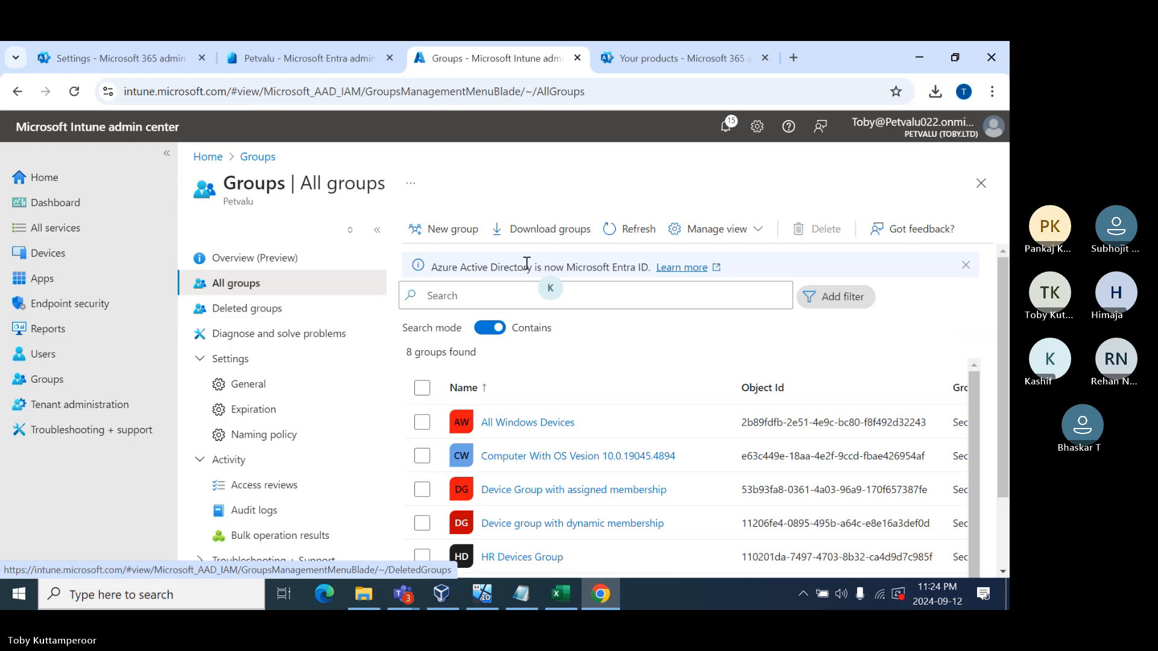
pyautogui.click(621, 232)
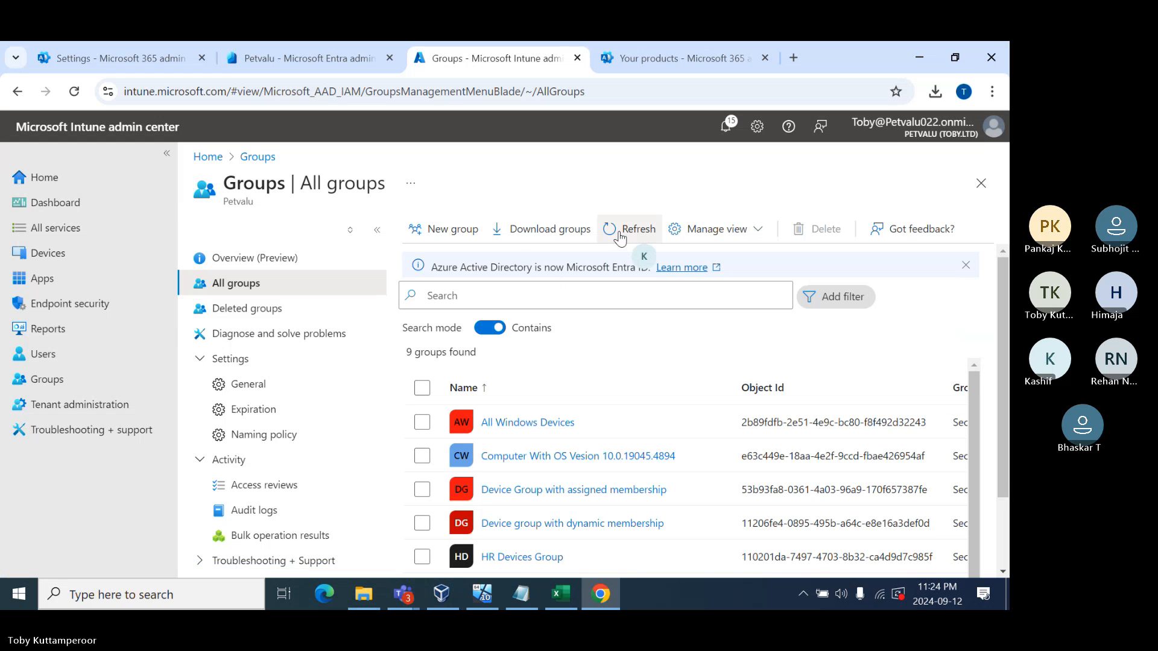
pyautogui.click(619, 234)
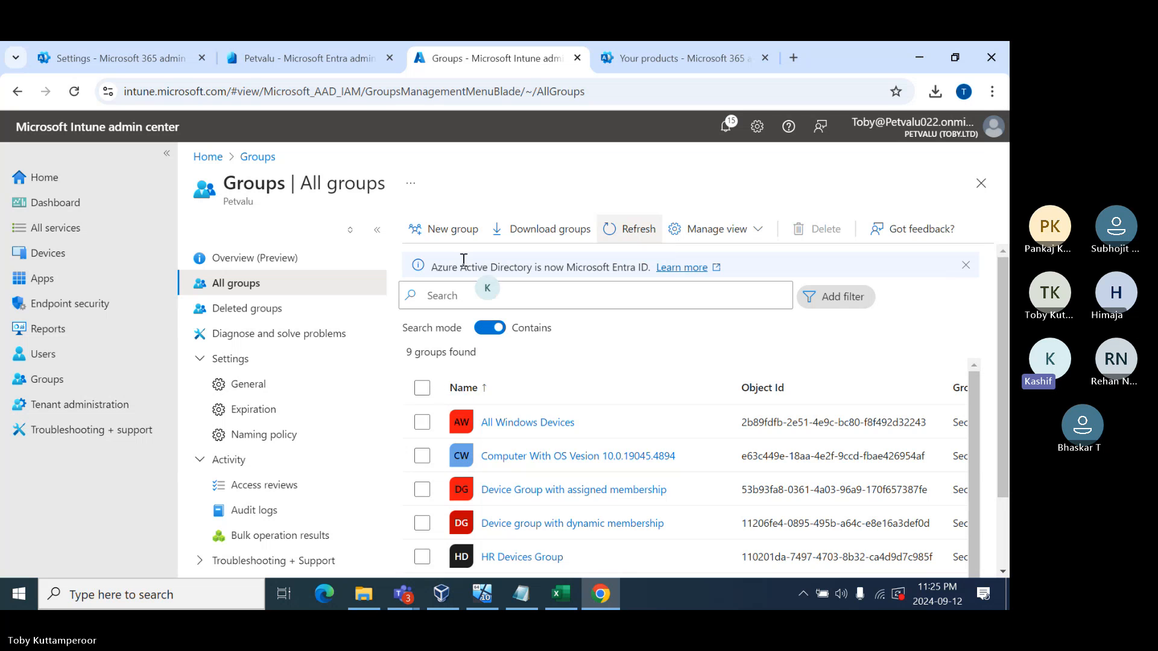
# Create a security group named "Bulk User Group" with assigned membership and refresh the groups list.
pyautogui.click(454, 232)
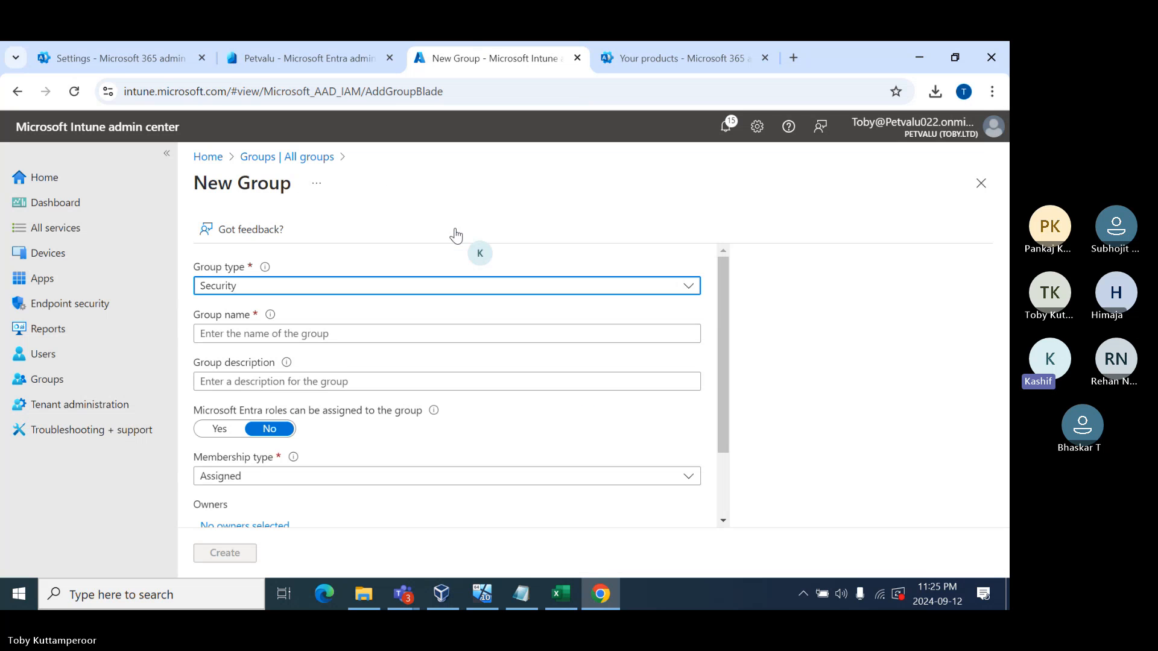
pyautogui.click(314, 333)
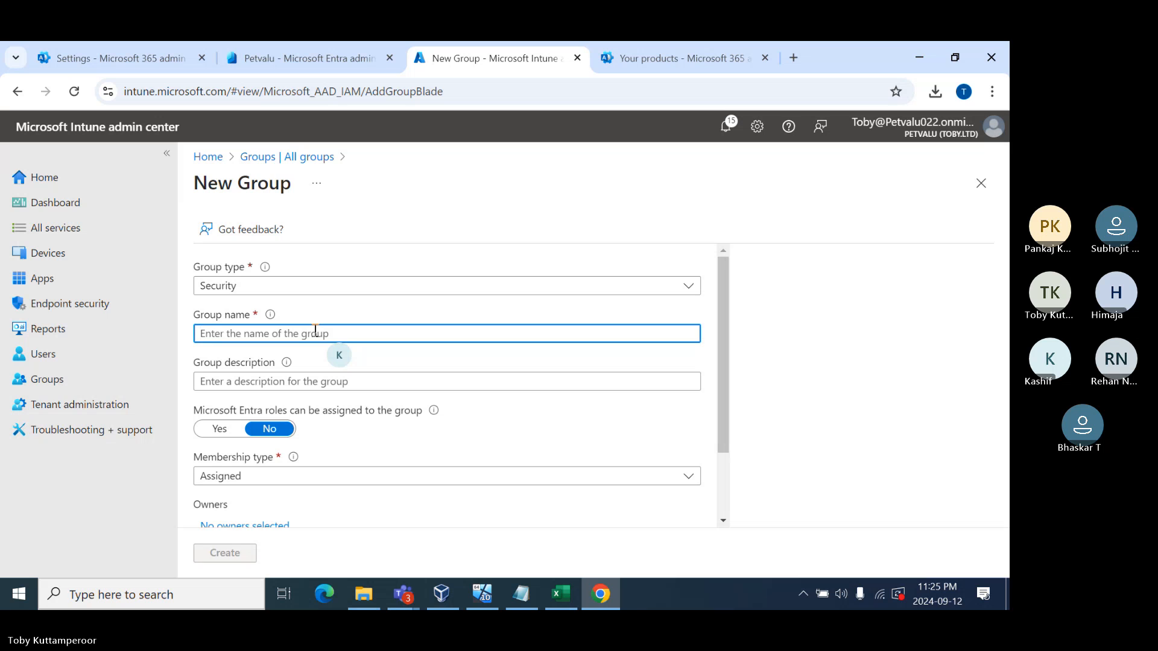
pyautogui.write('Bulk ')
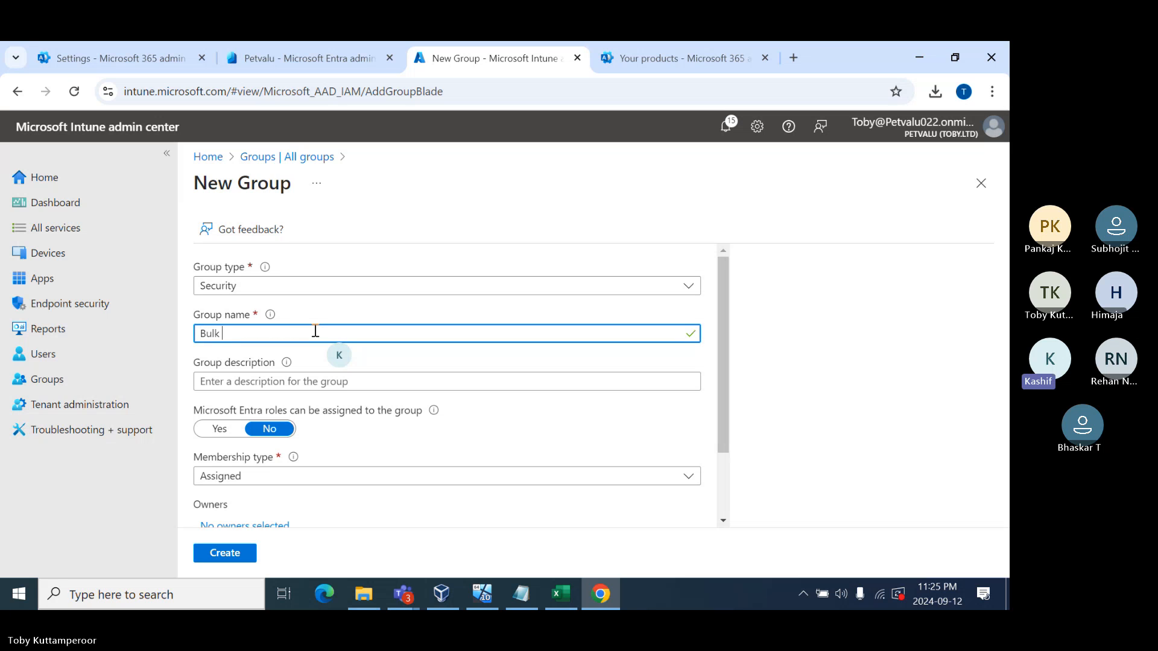
pyautogui.write('User Group')
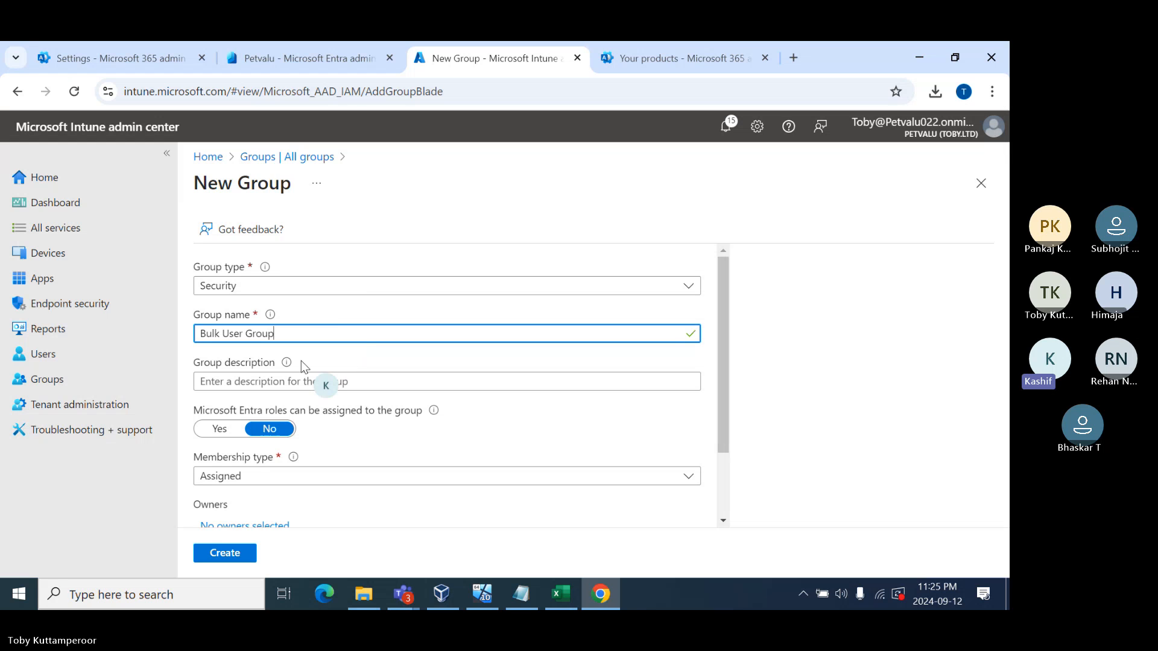
pyautogui.scroll(-2, 255, 386)
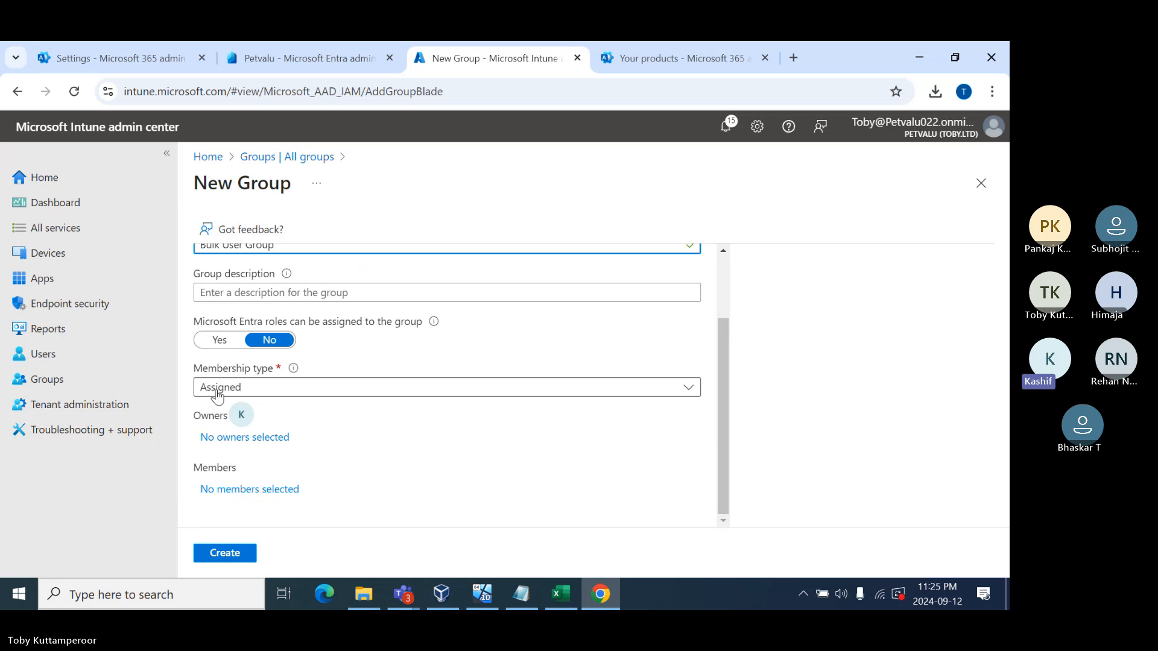
pyautogui.click(224, 552)
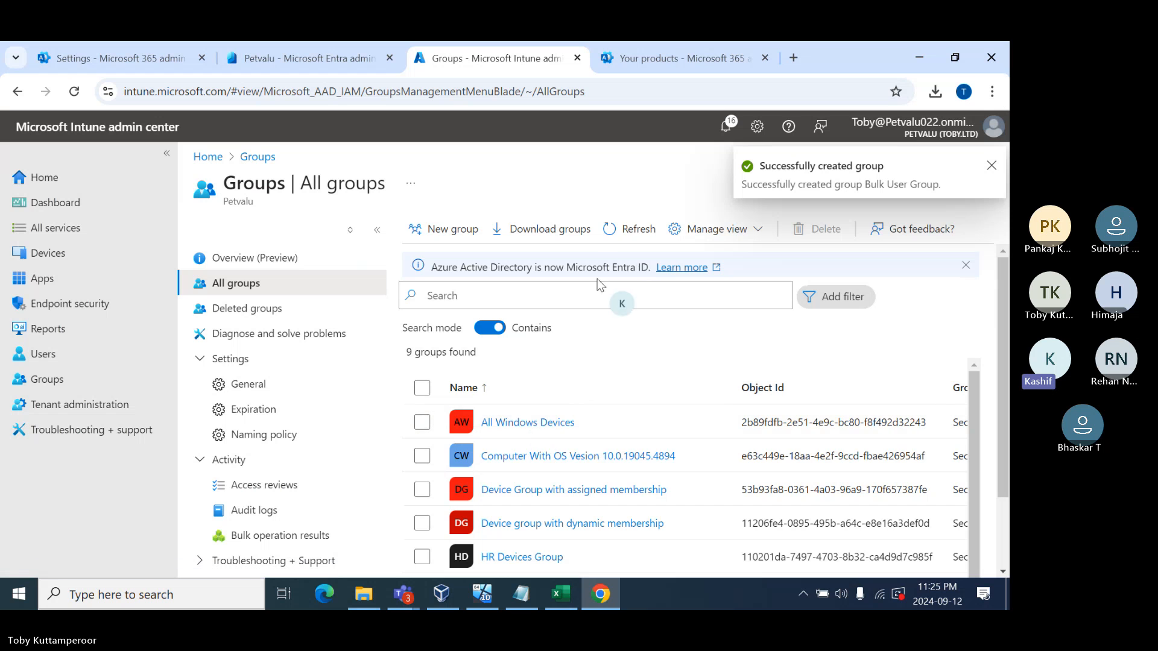
pyautogui.click(631, 232)
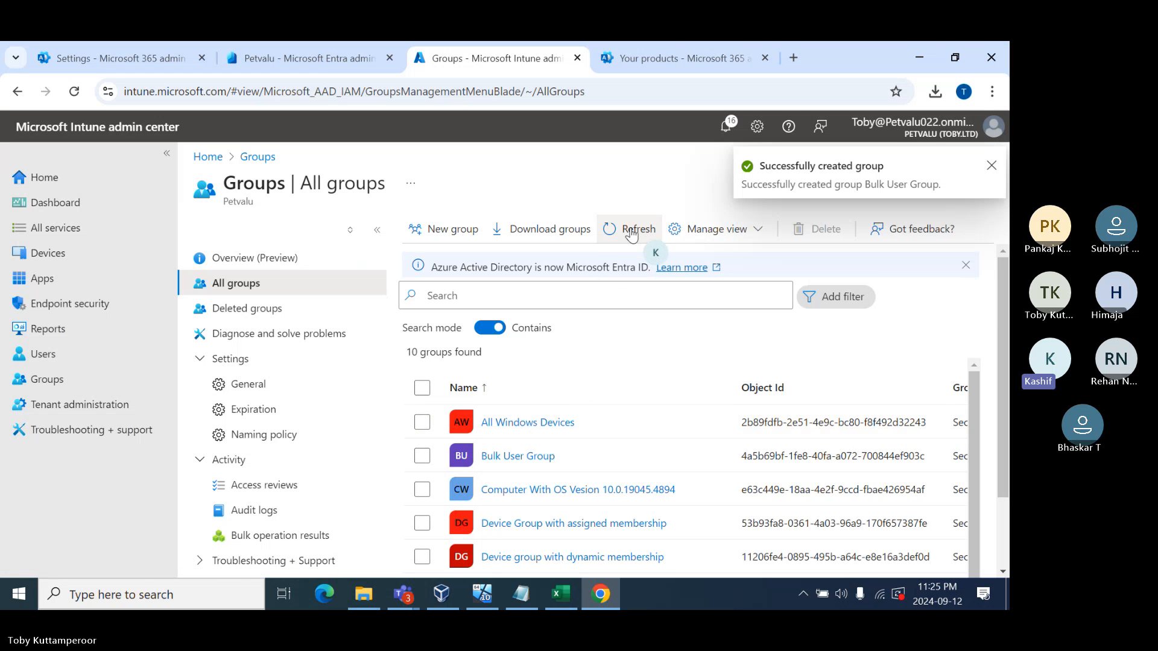
# Start a bulk member import for Bulk User Group and download its CSV template.
pyautogui.click(520, 459)
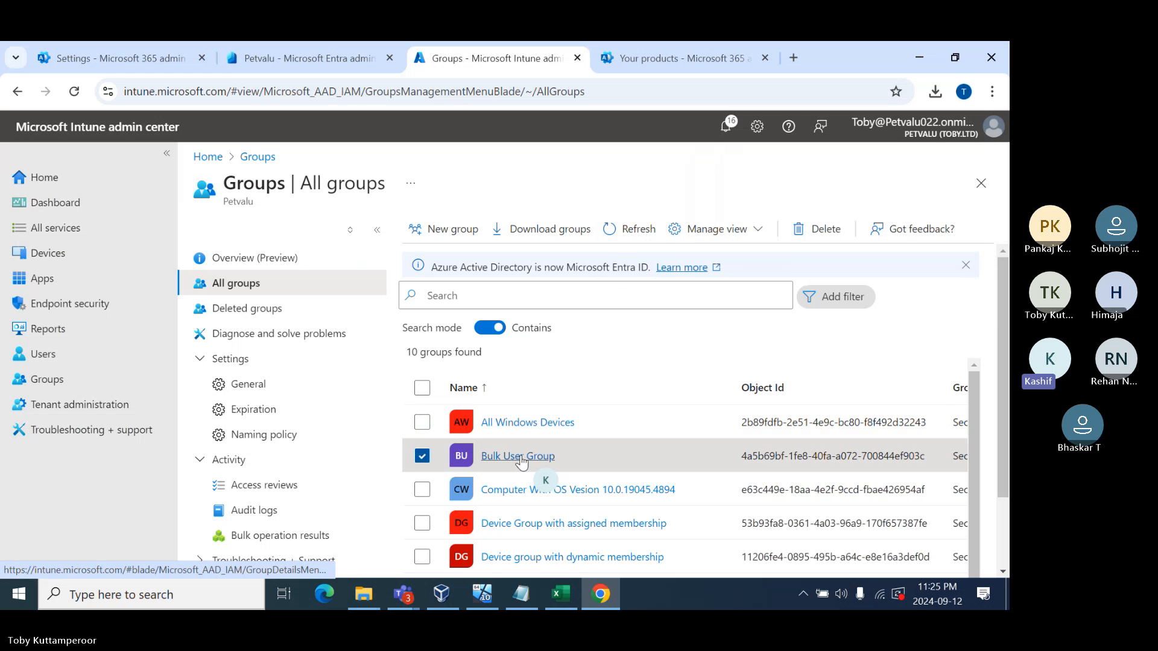
pyautogui.click(522, 460)
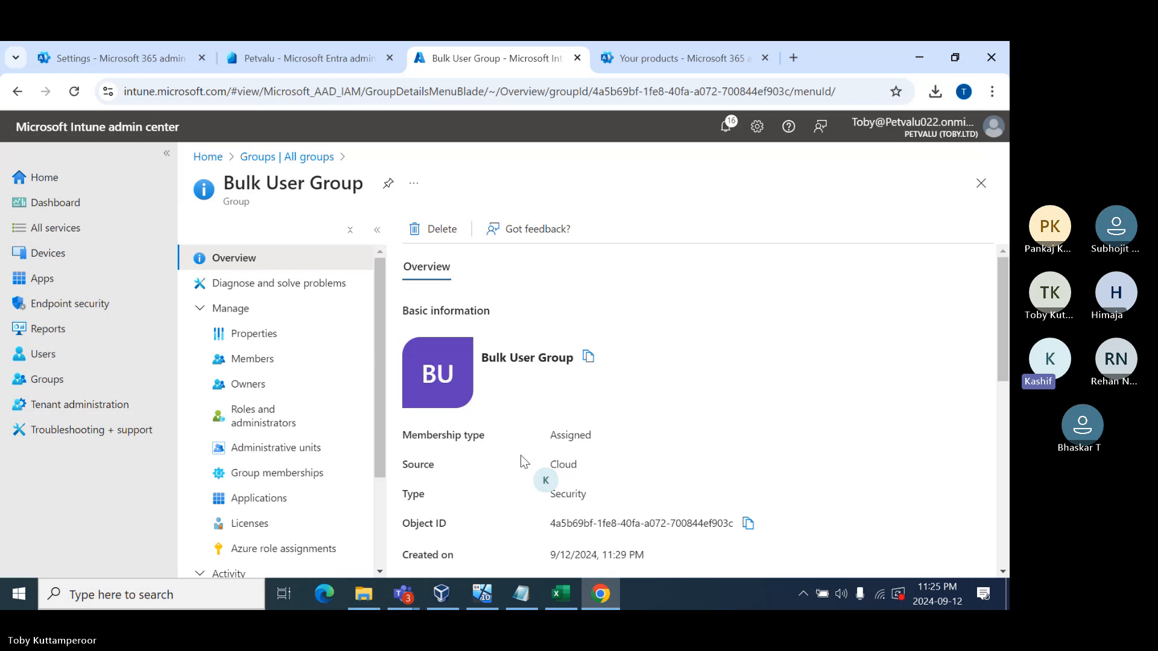
pyautogui.click(258, 359)
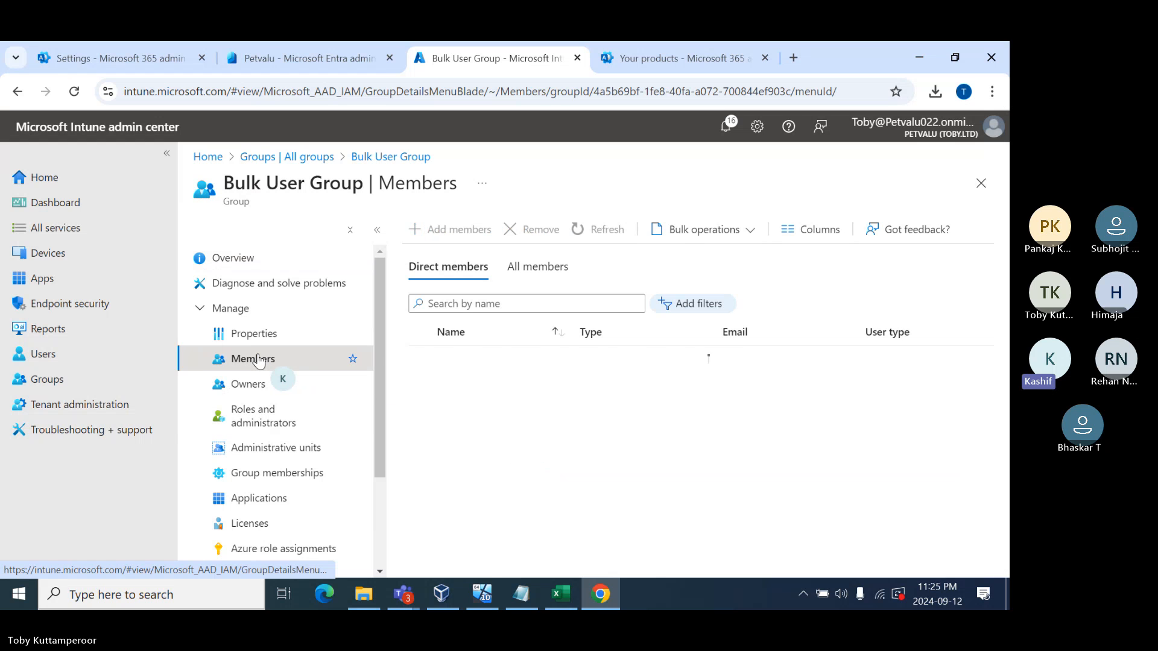
pyautogui.click(740, 232)
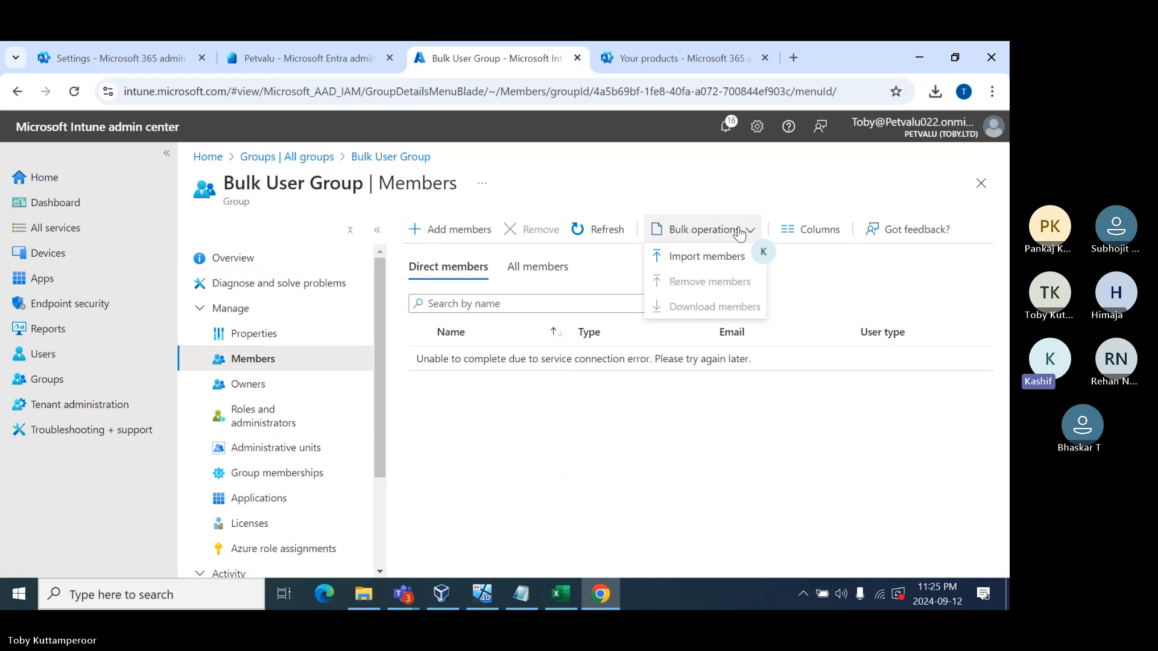
pyautogui.click(695, 258)
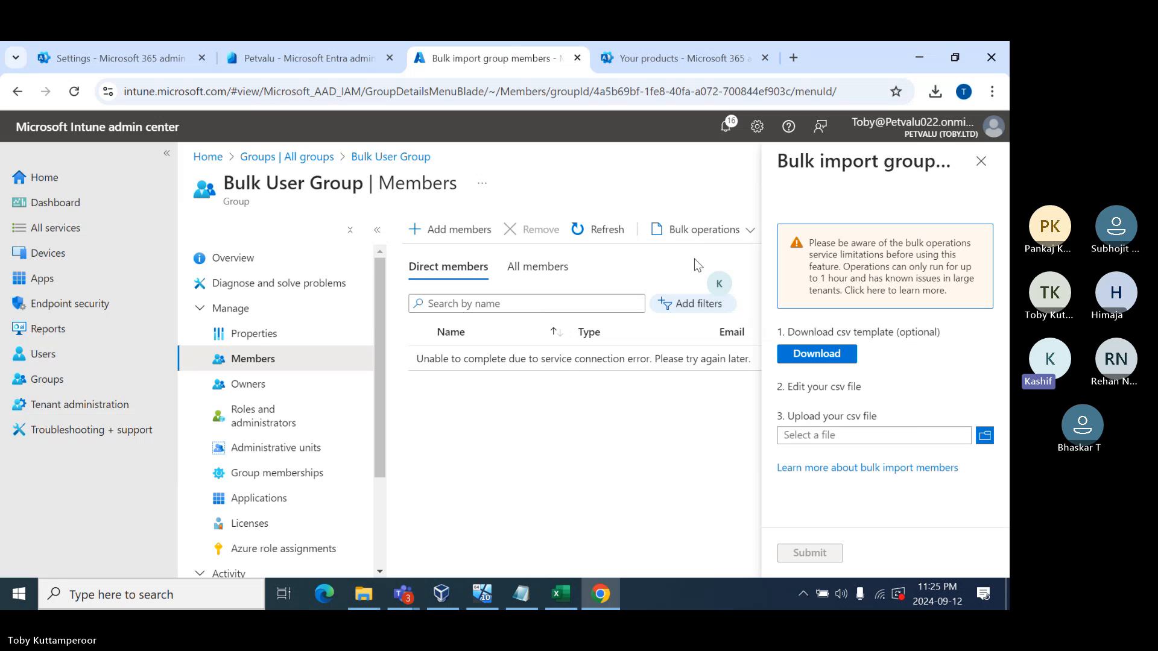
pyautogui.click(800, 356)
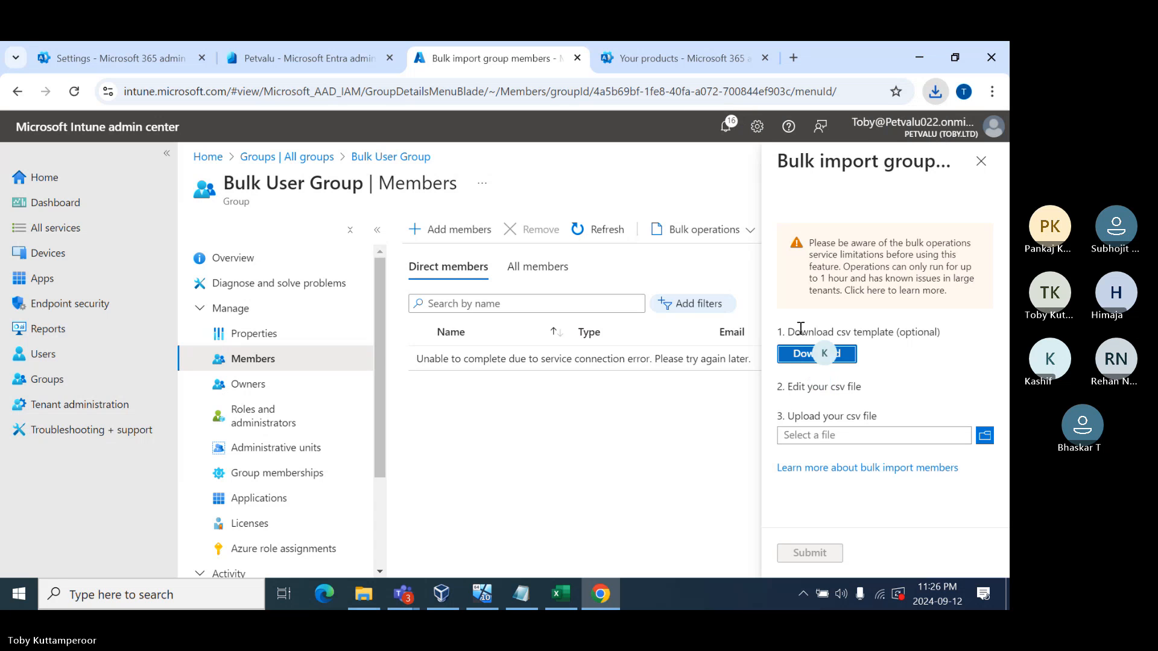
# Open the downloaded GroupImportMembersTemplate.csv from the Downloads folder in Excel.
pyautogui.click(934, 94)
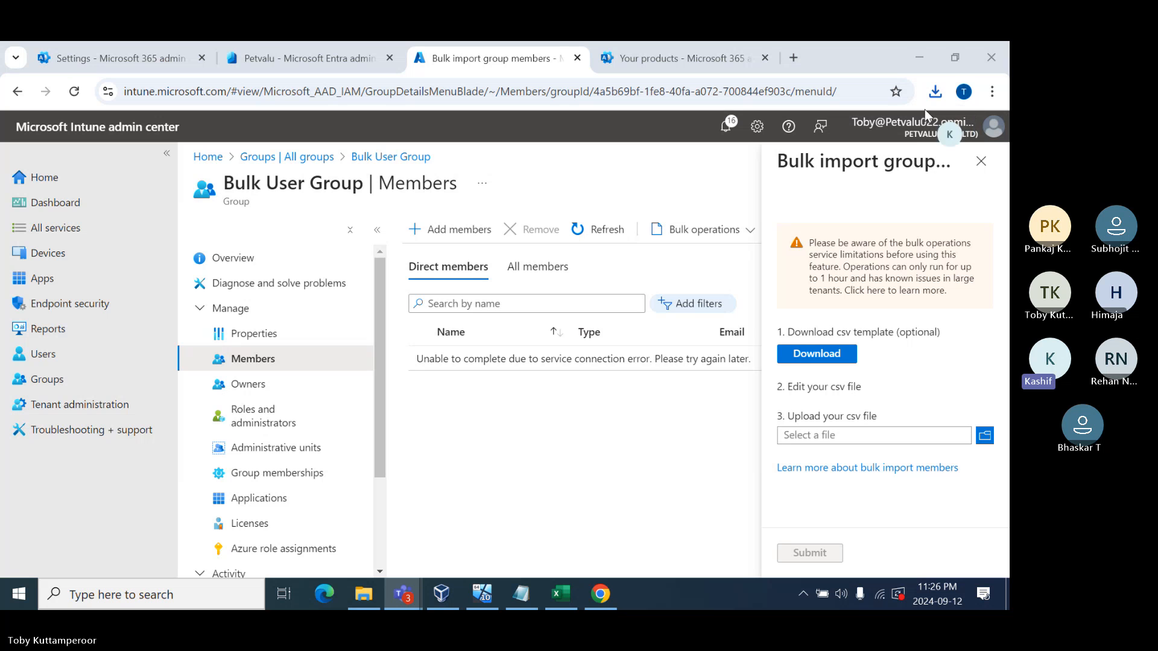
pyautogui.click(364, 597)
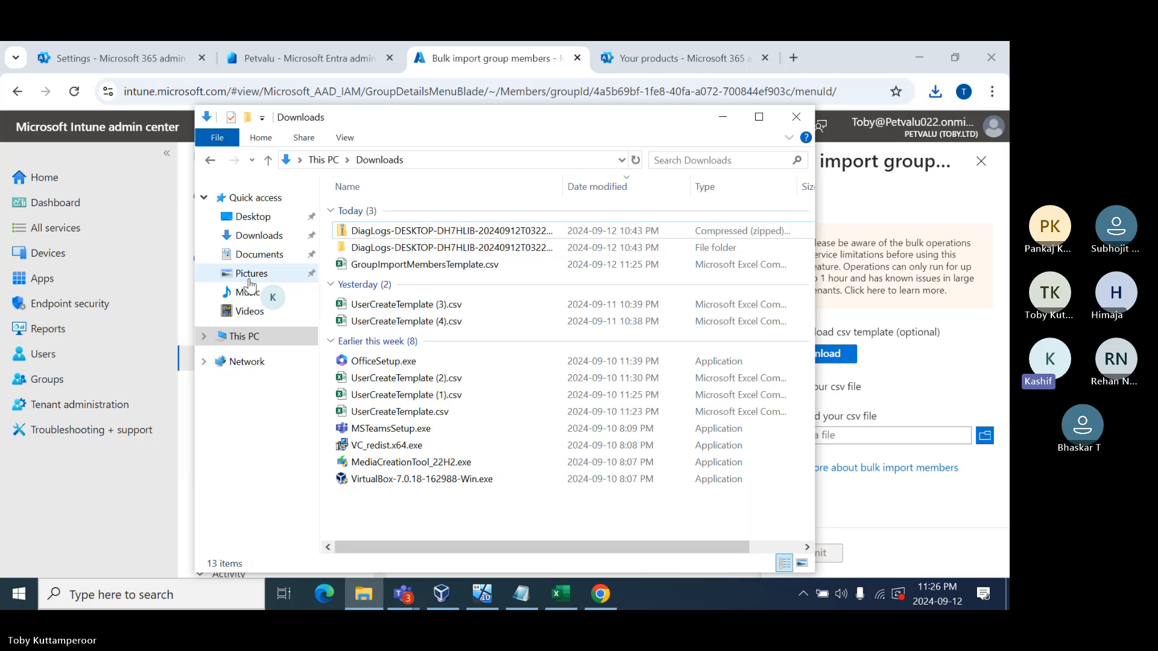
pyautogui.click(253, 240)
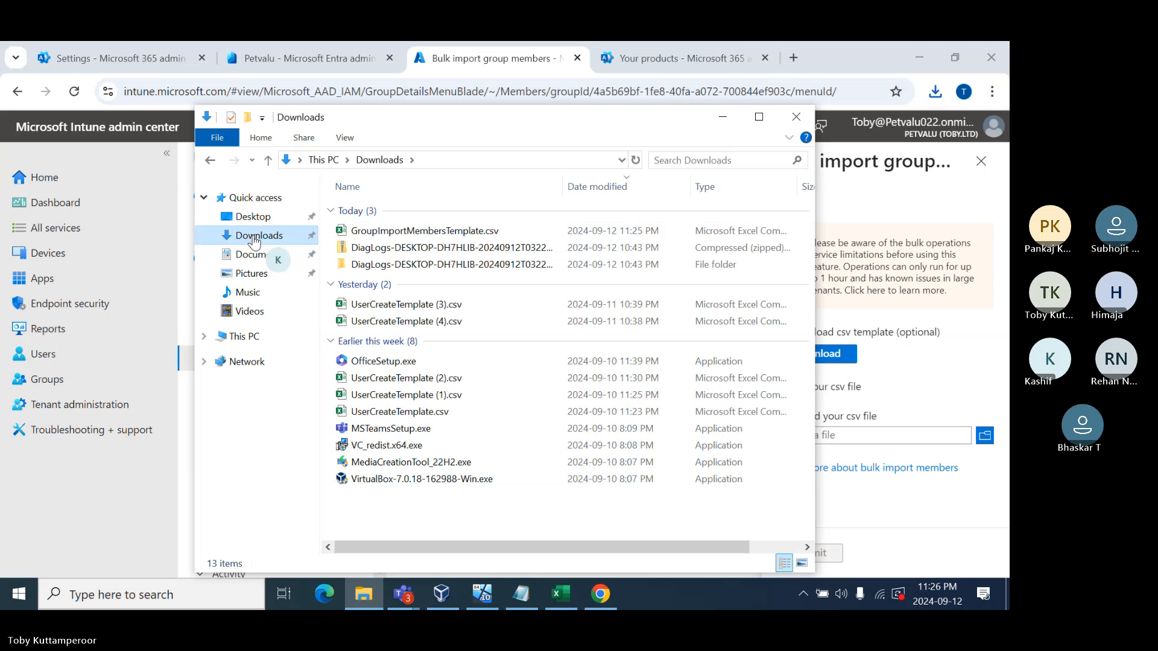
pyautogui.click(455, 232)
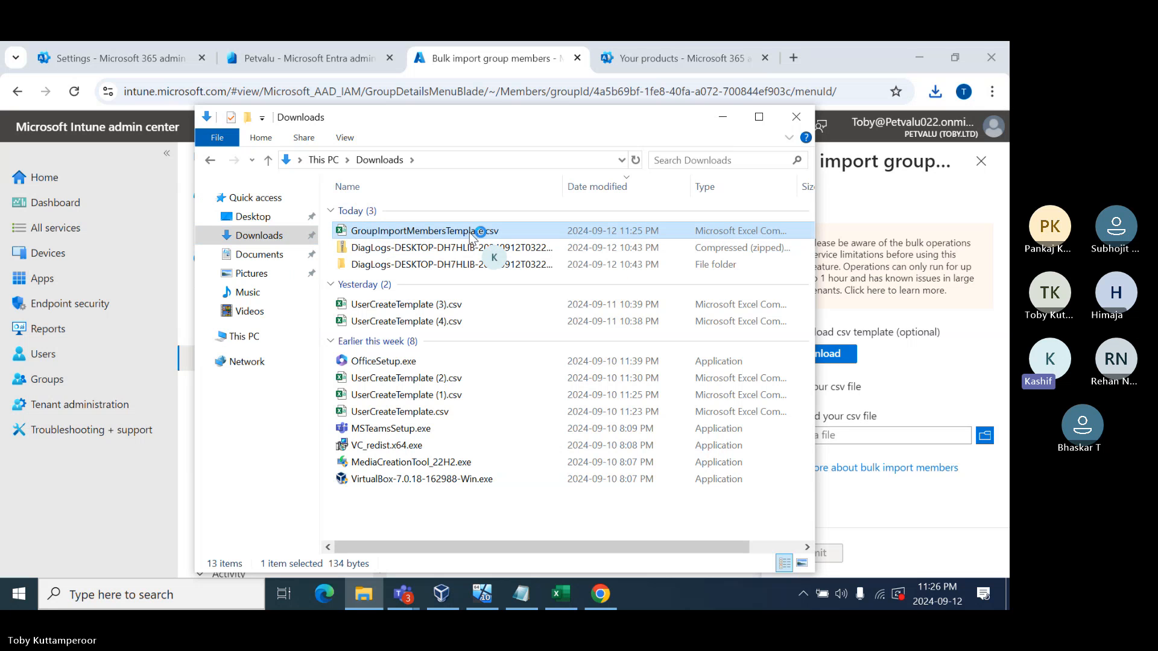
pyautogui.doubleClick(470, 232)
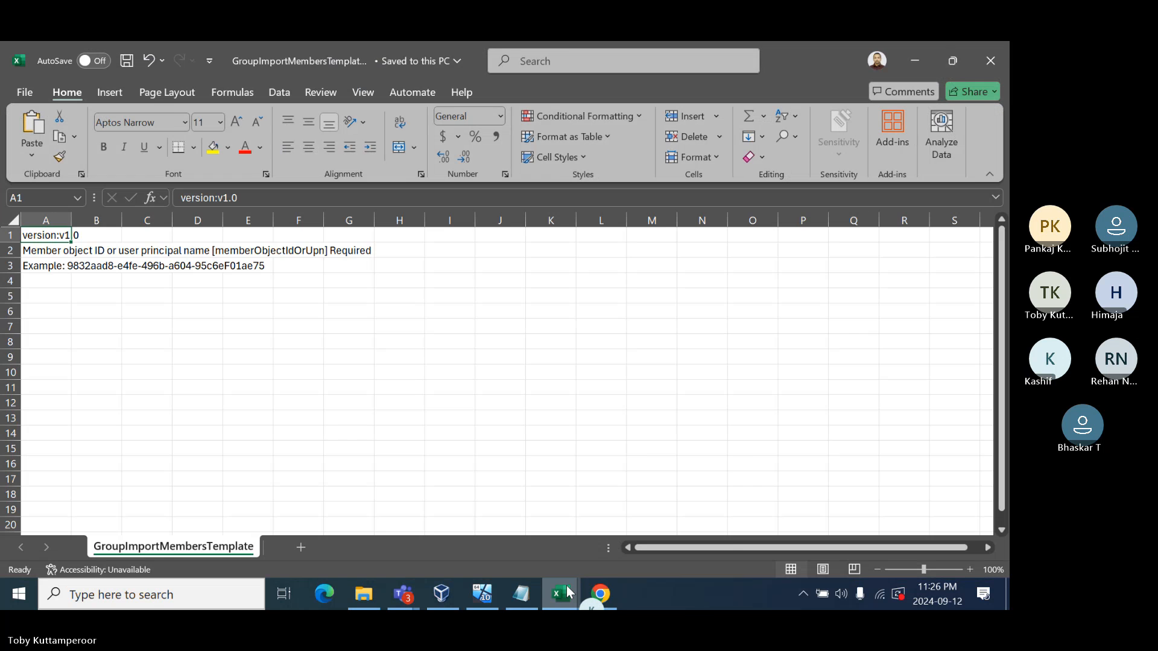
# Look at the user list in the UserCreateTemplate (3) workbook and return to the group import template.
pyautogui.moveTo(566, 594)
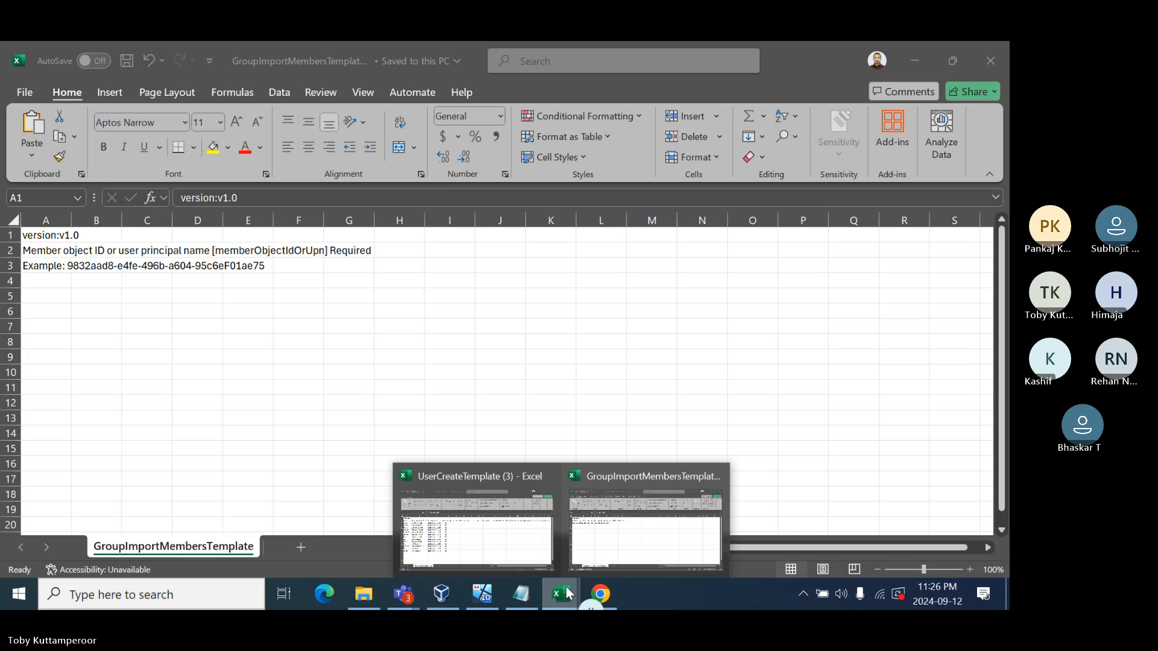
pyautogui.click(539, 530)
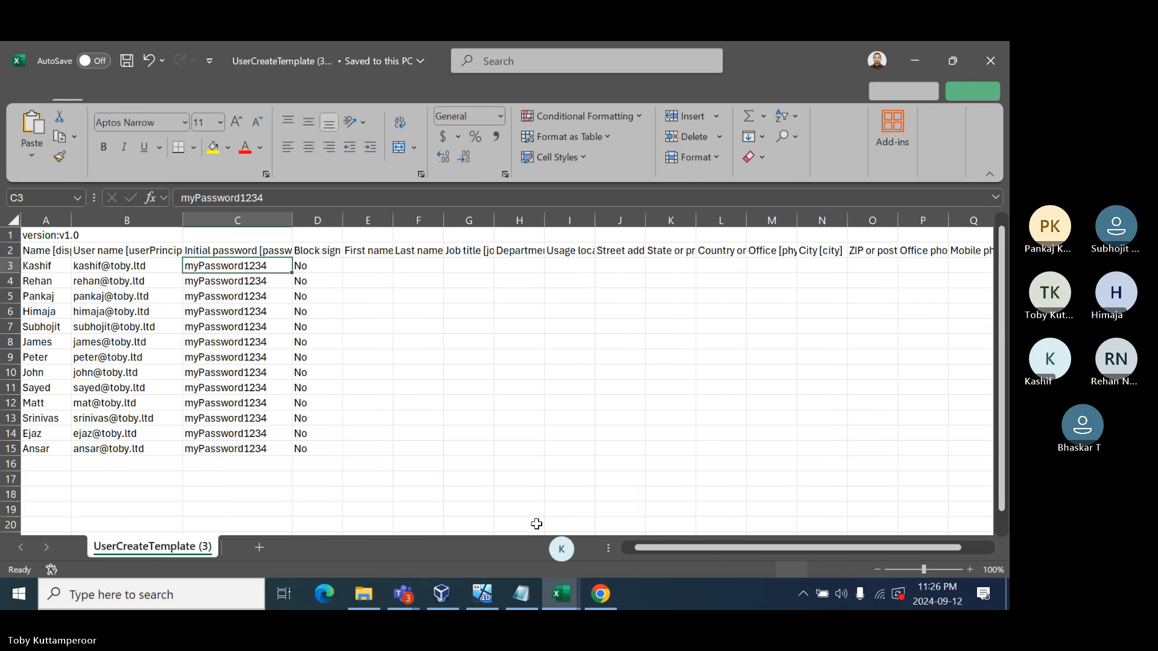
pyautogui.click(573, 592)
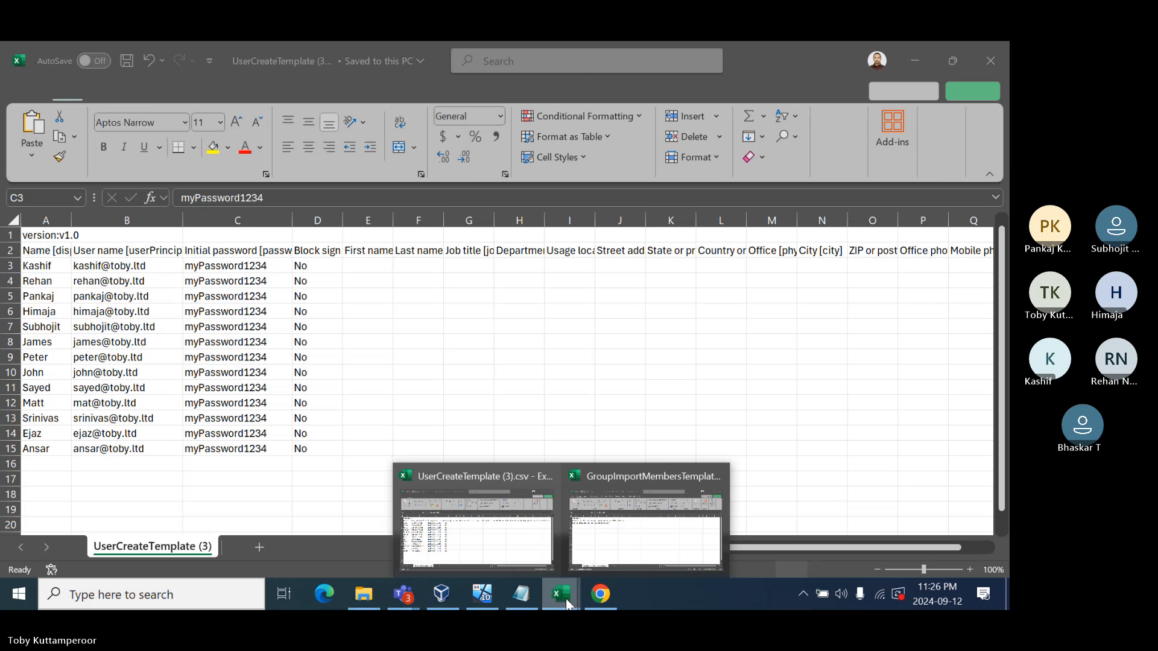
pyautogui.click(584, 566)
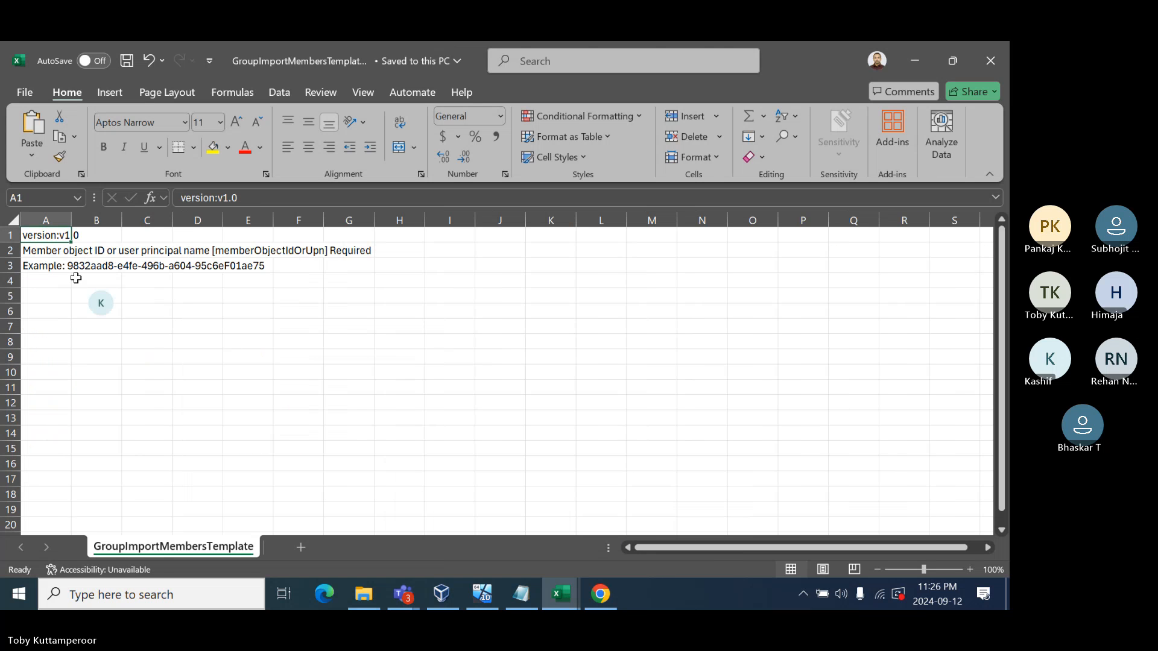
# Fit column A of the group import template to its text and review the required member identifier and example rows.
pyautogui.doubleClick(73, 218)
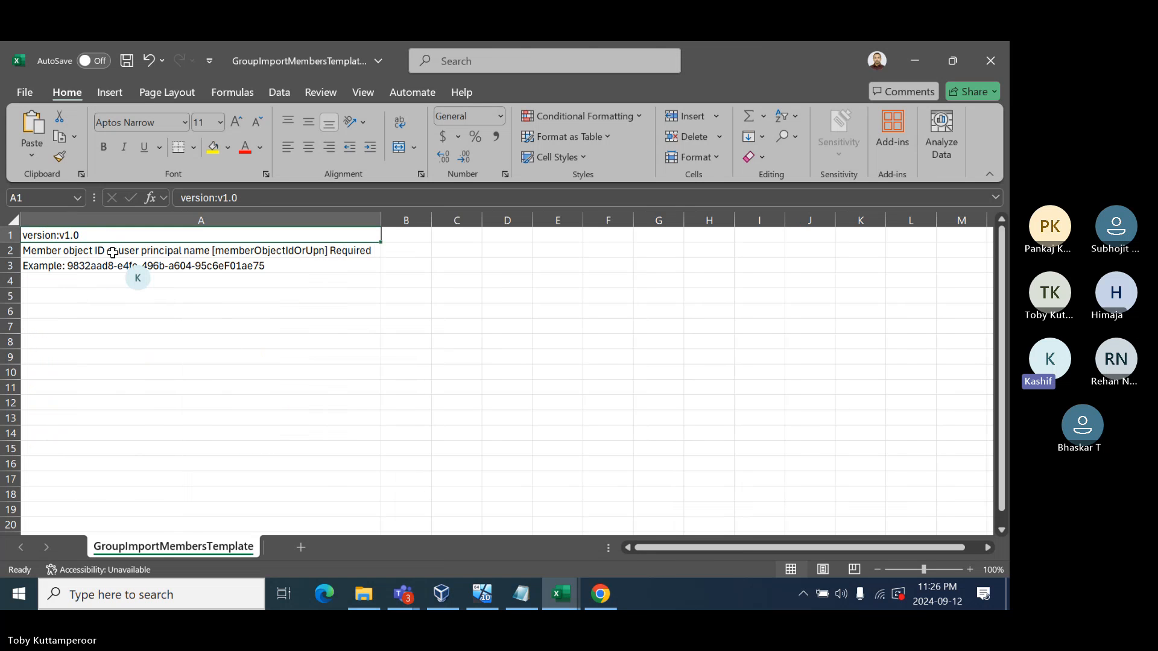
pyautogui.click(75, 263)
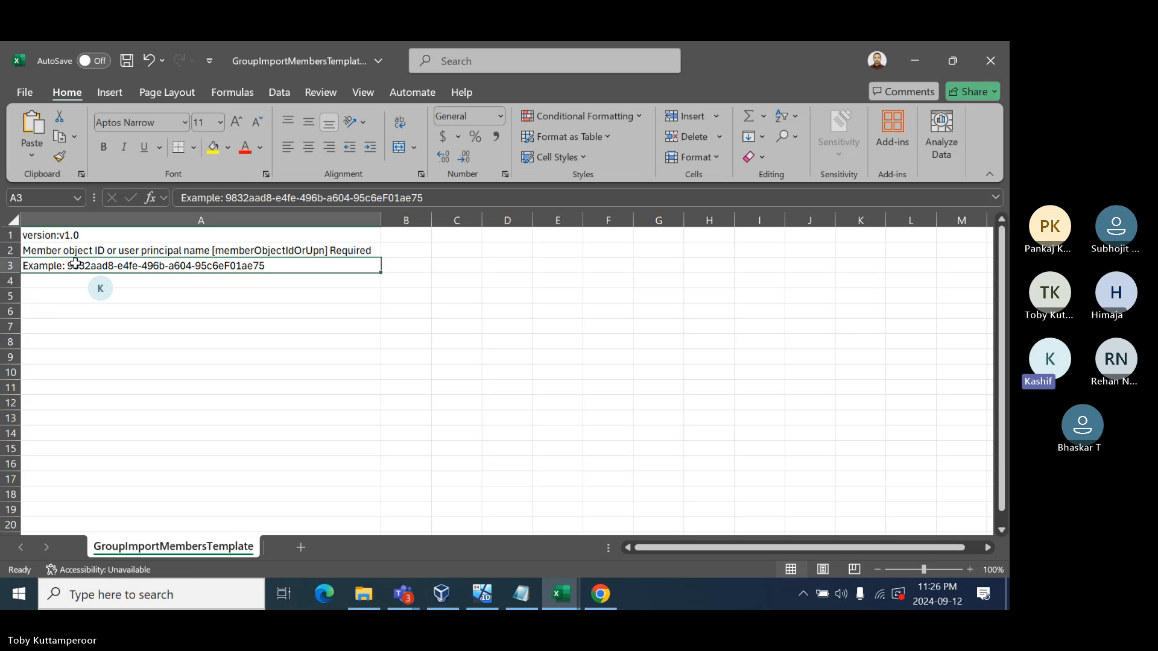
pyautogui.click(52, 249)
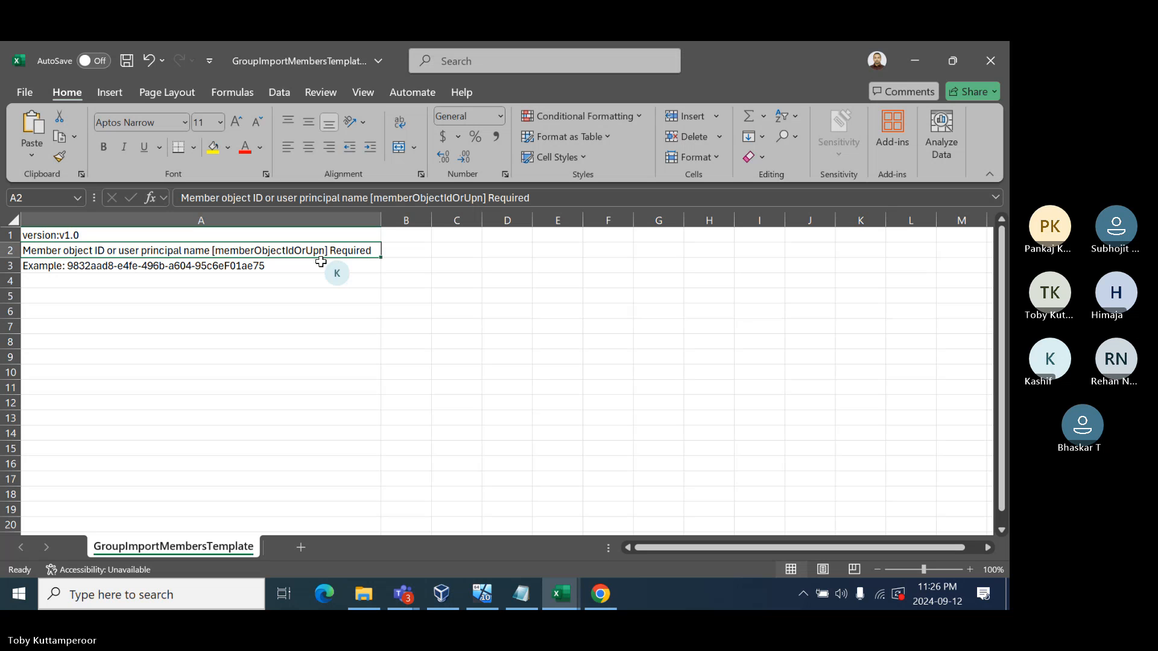
# Copy the user principal names in cells B6:B15 of the UserCreateTemplate (3) workbook.
pyautogui.click(568, 596)
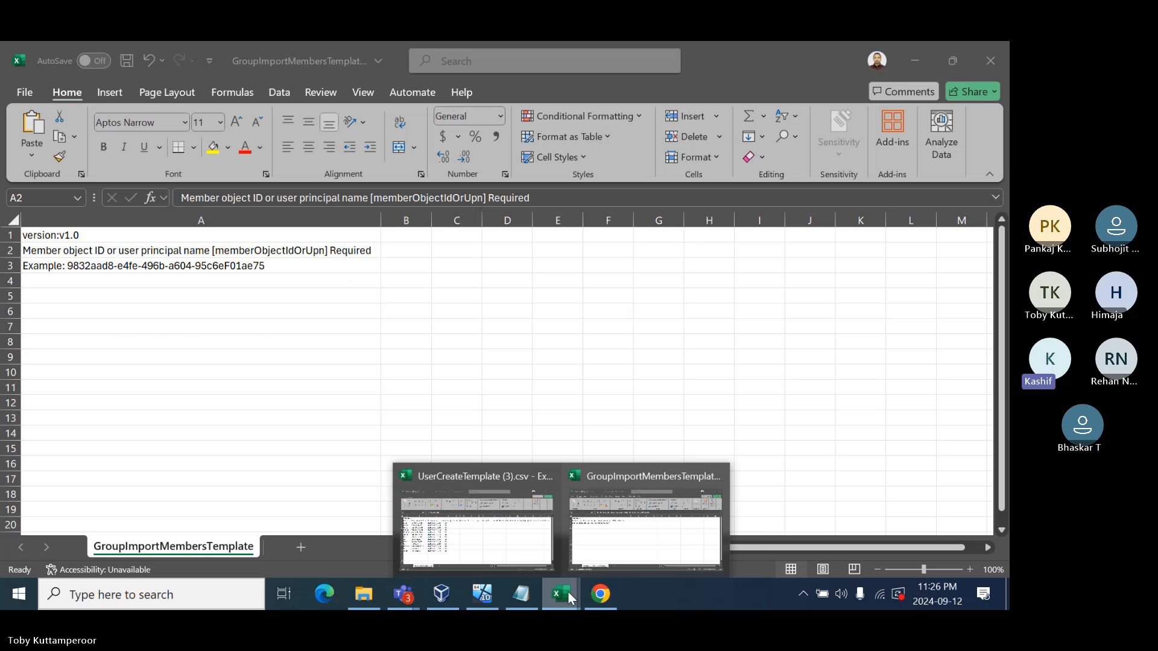
pyautogui.click(513, 554)
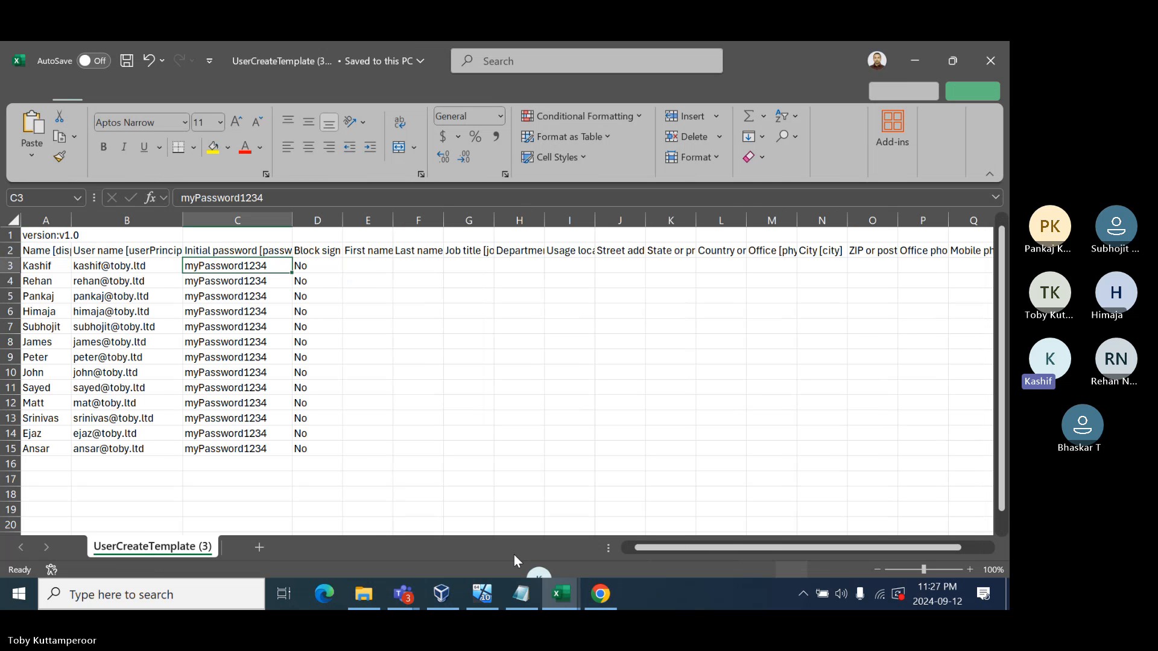
pyautogui.click(124, 267)
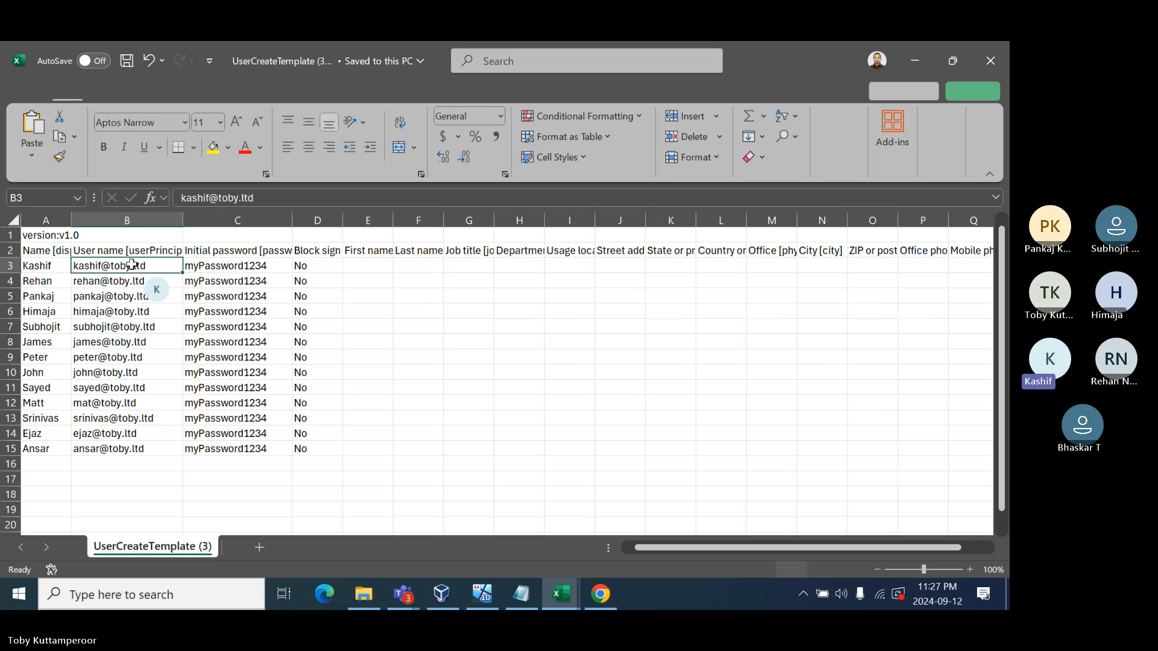
pyautogui.moveTo(130, 312); pyautogui.dragTo(126, 453)
pyautogui.doubleClick(127, 452)
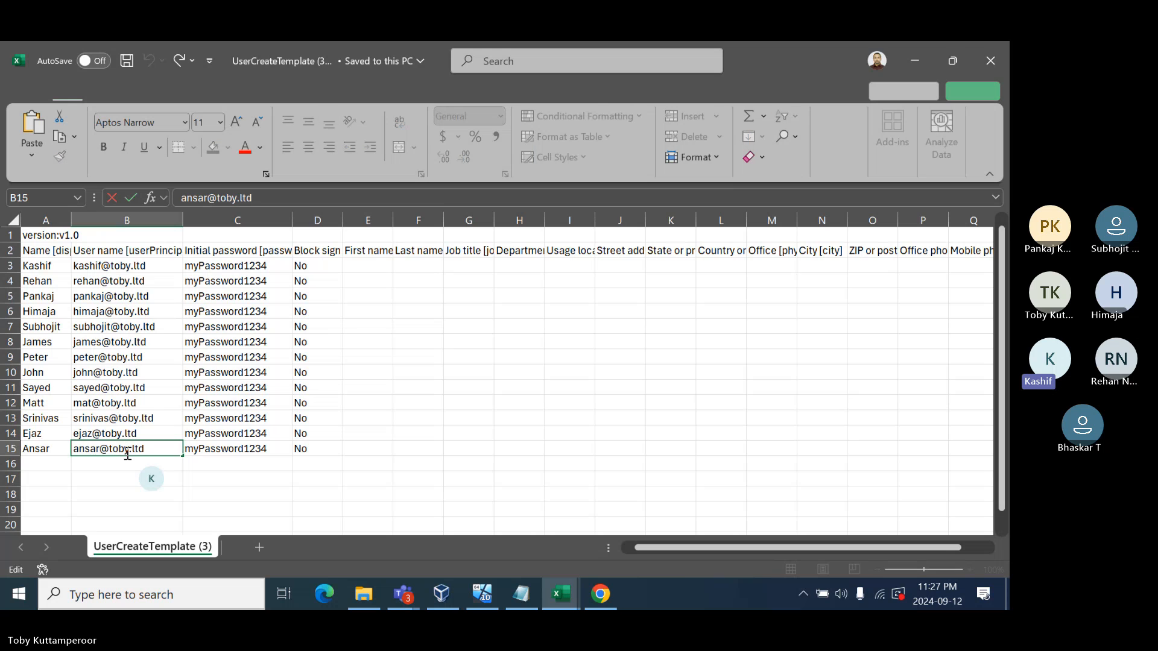
pyautogui.moveTo(123, 311); pyautogui.dragTo(118, 309)
pyautogui.hotkey('shift', 'Down')
pyautogui.hotkey('shift', 'Down')
pyautogui.hotkey('shift', 'Down')
pyautogui.hotkey('shift', 'Down')
pyautogui.hotkey('shift', 'Down')
pyautogui.hotkey('shift', 'Down')
pyautogui.hotkey('shift', 'Down')
pyautogui.hotkey('shift', 'Down')
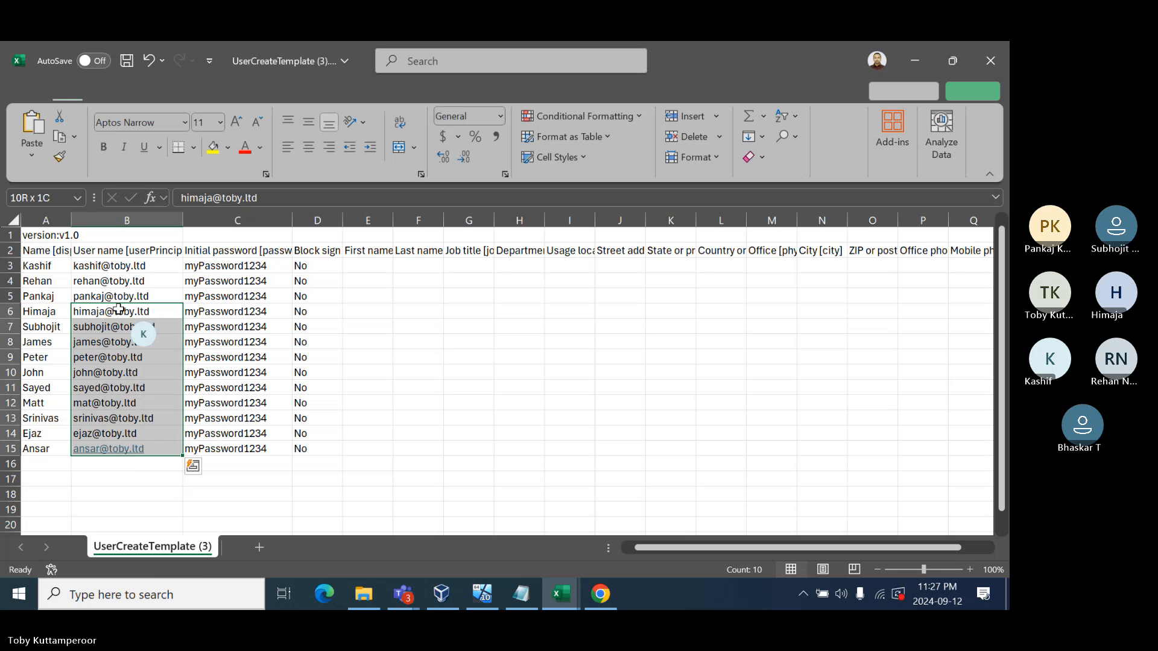
pyautogui.hotkey('ctrl', 'c')
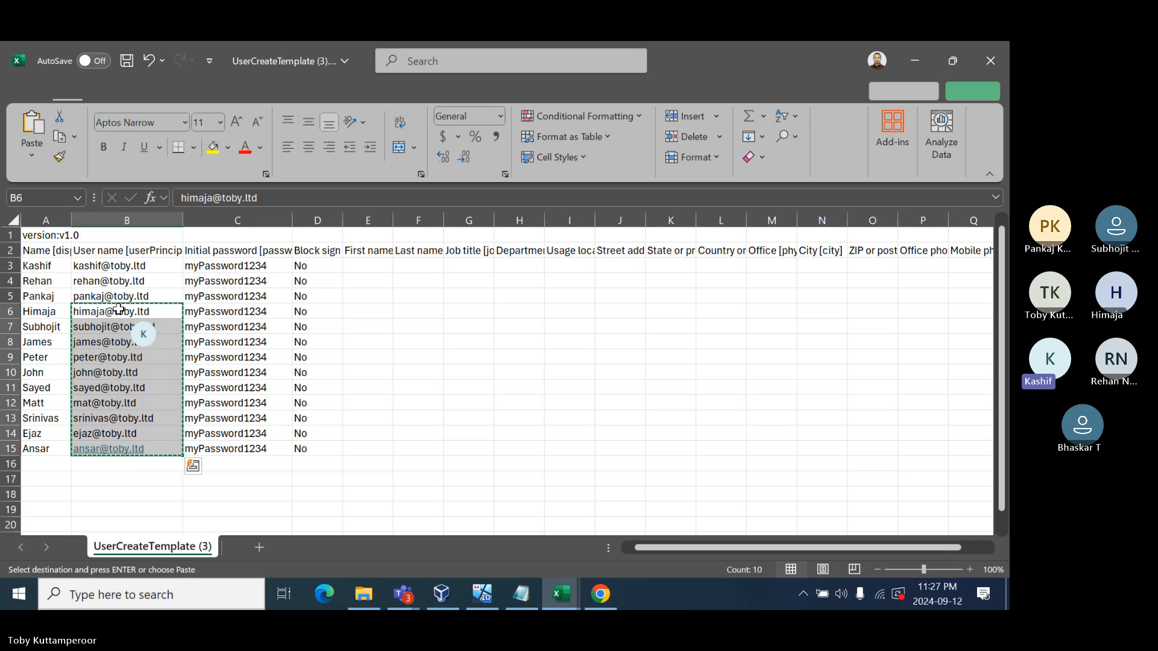
# Paste the copied user principal names over the example row from cell A3 down in the GroupImportMembersTemplate workbook and save the file.
pyautogui.click(485, 593)
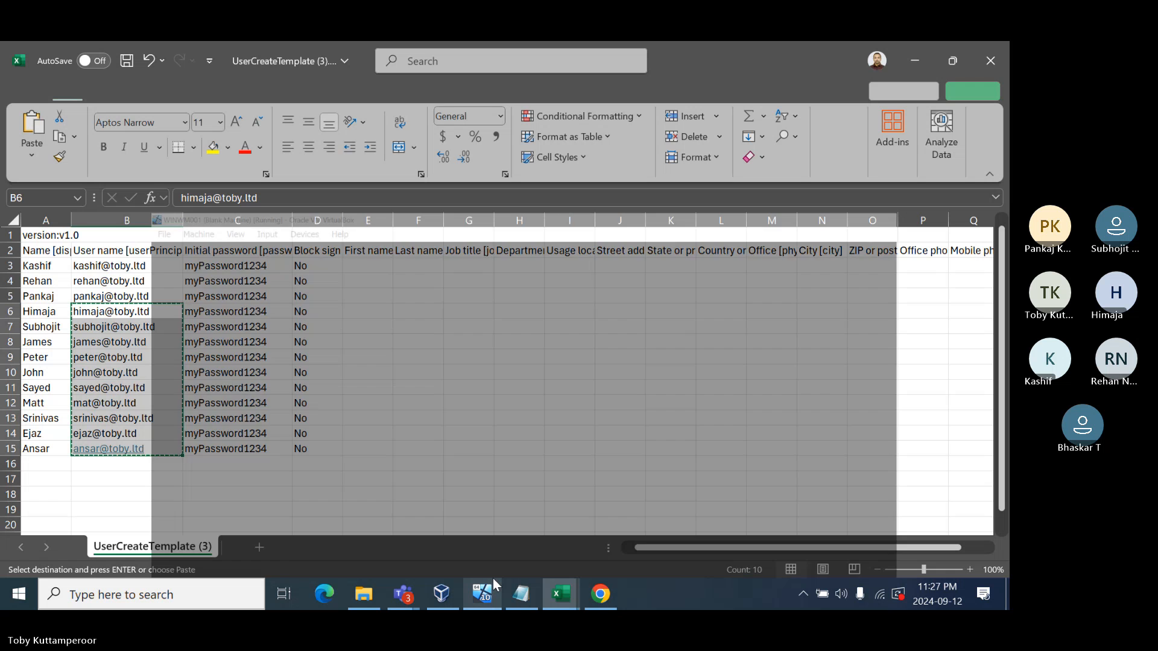
pyautogui.click(493, 578)
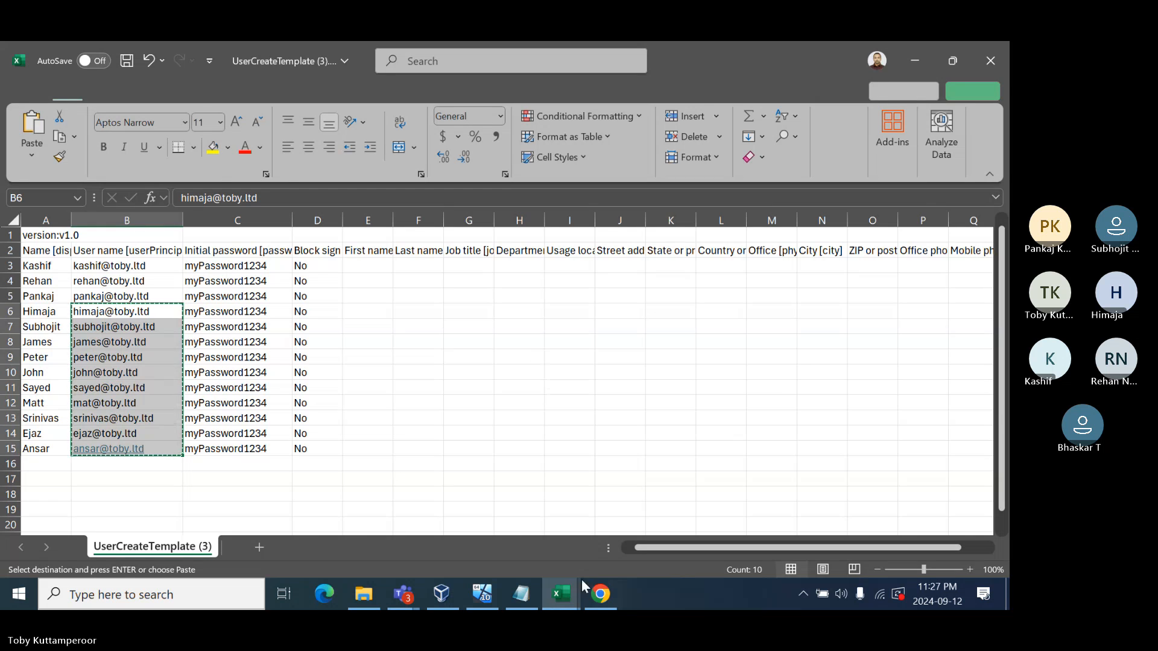
pyautogui.click(600, 593)
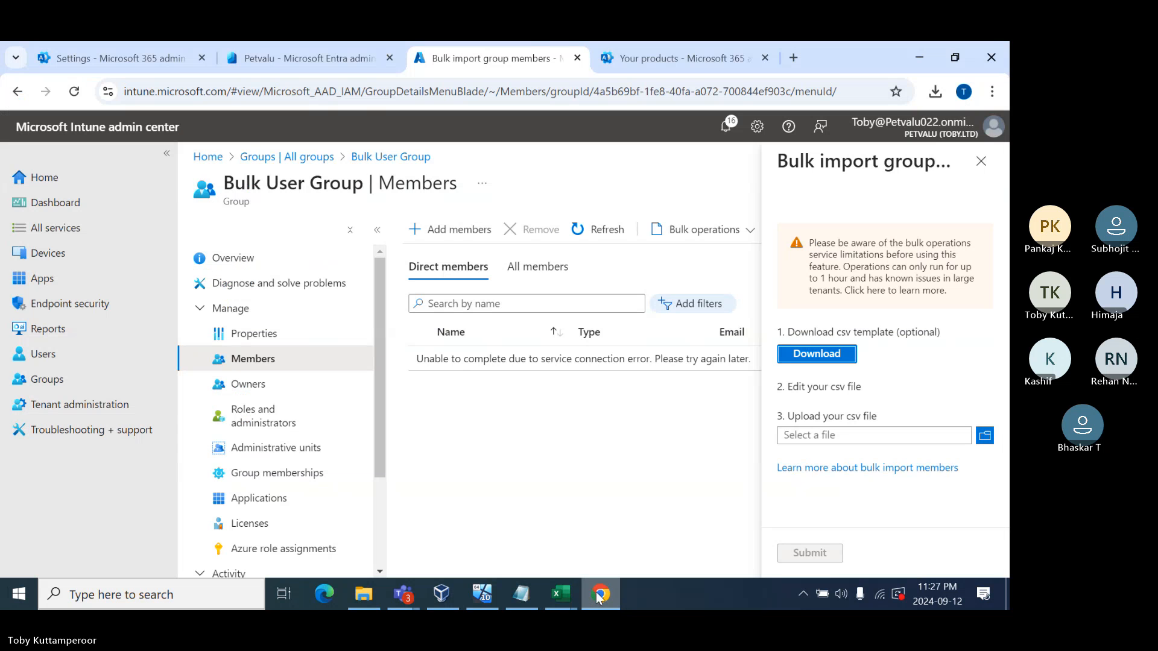
pyautogui.click(566, 592)
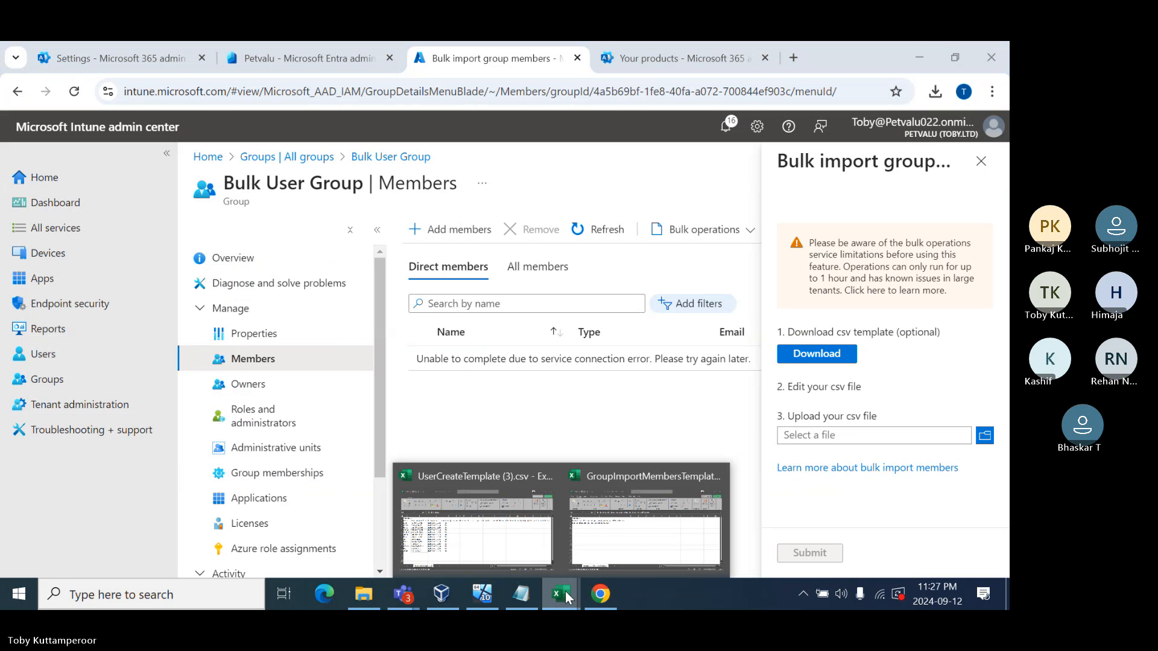
pyautogui.click(592, 558)
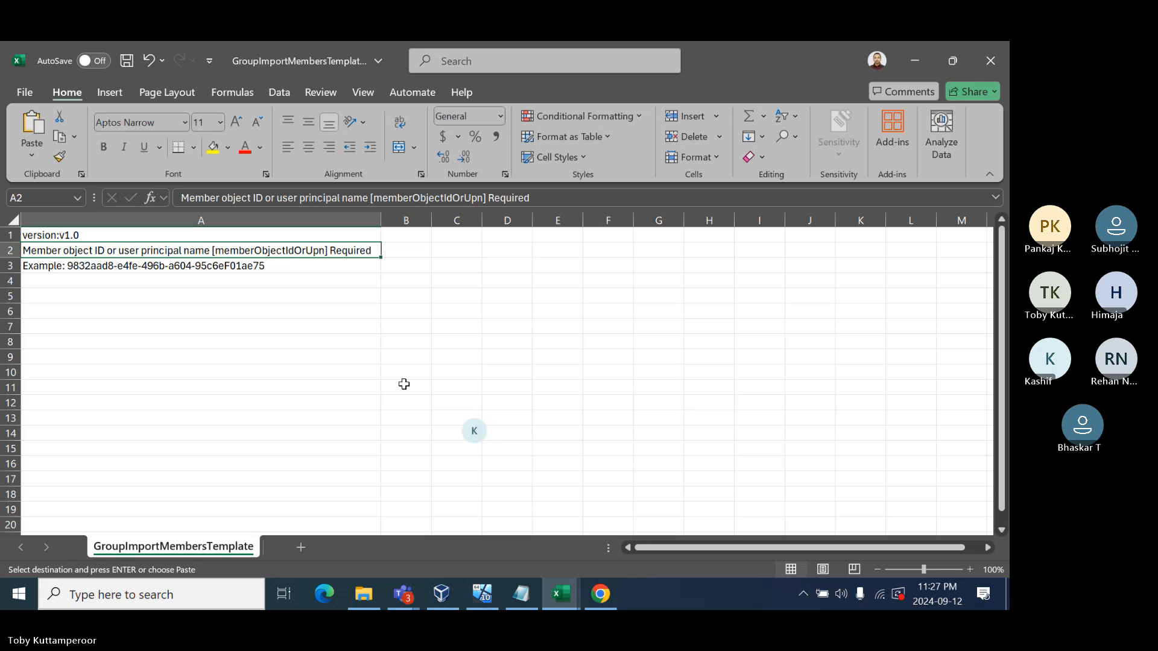
pyautogui.click(126, 264)
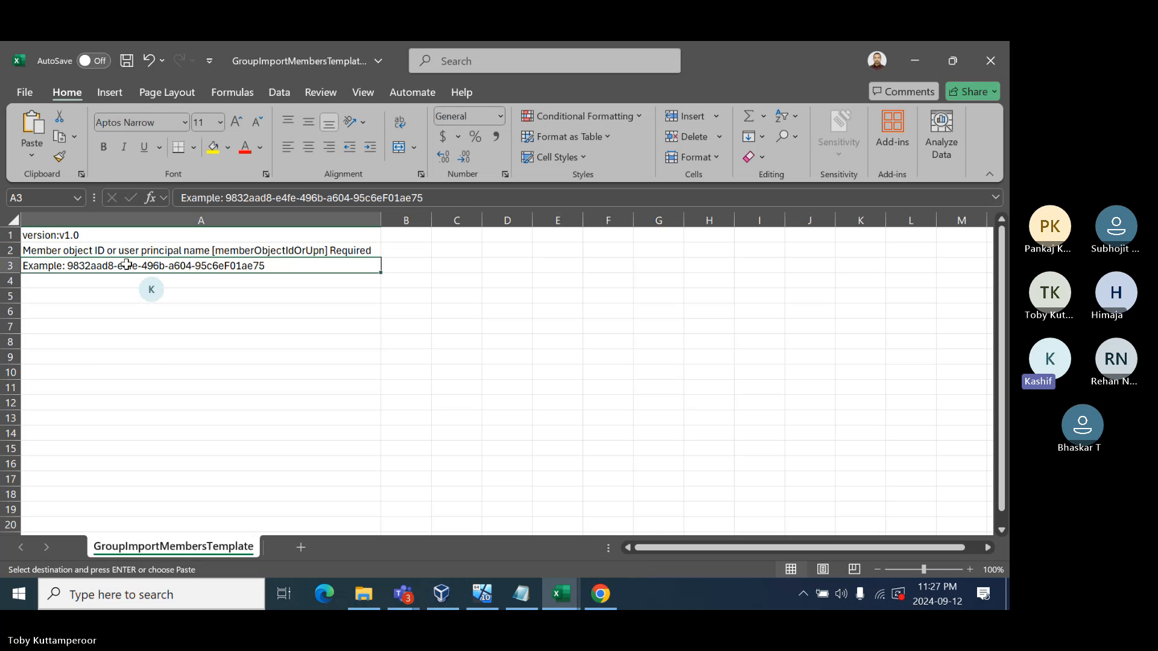
pyautogui.hotkey('ctrl', 'v')
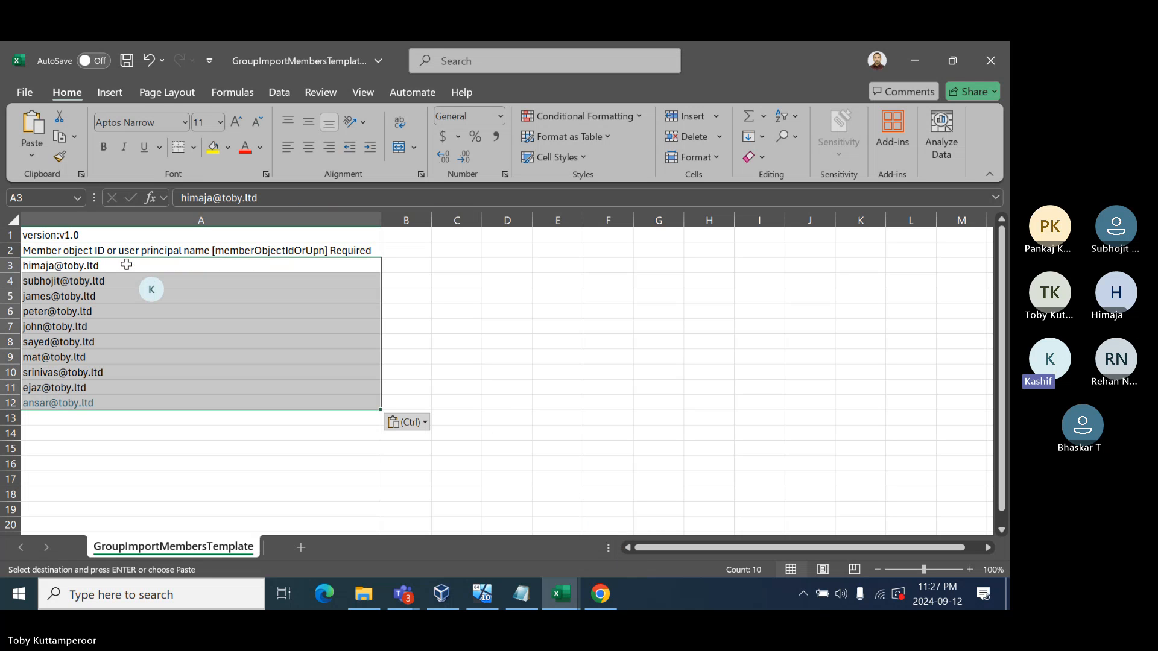
pyautogui.hotkey('ctrl', 's')
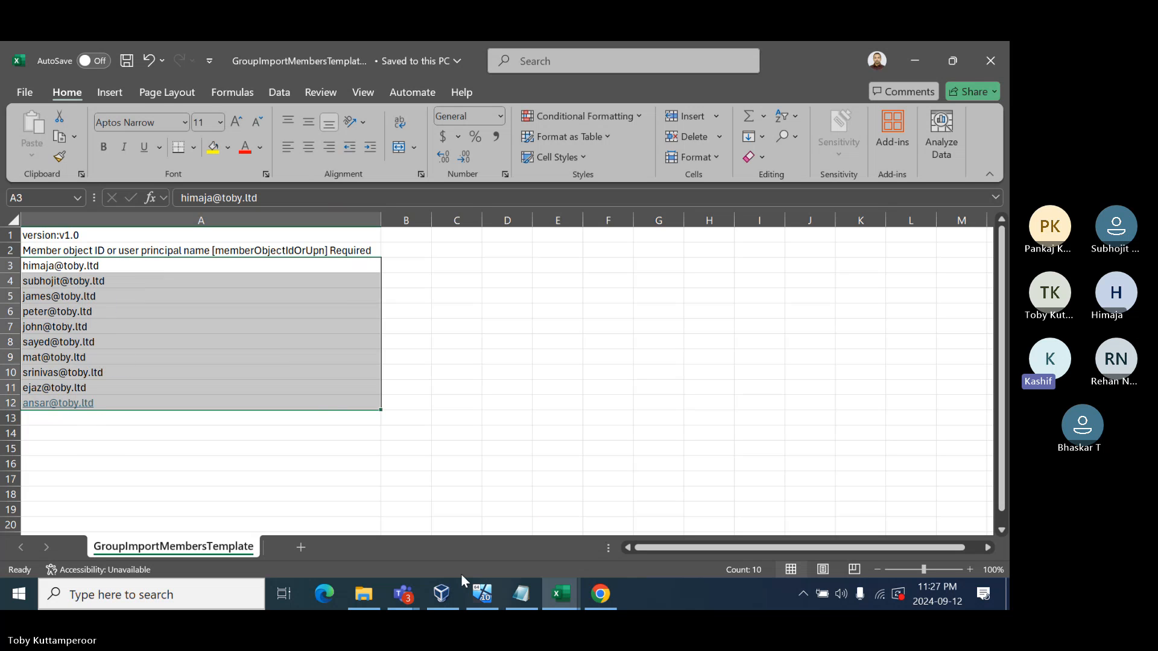
# Switch to Chrome, upload GroupImportMembersTemplate.csv from Downloads as the Bulk User Group's member import file, and submit the import.
pyautogui.click(601, 595)
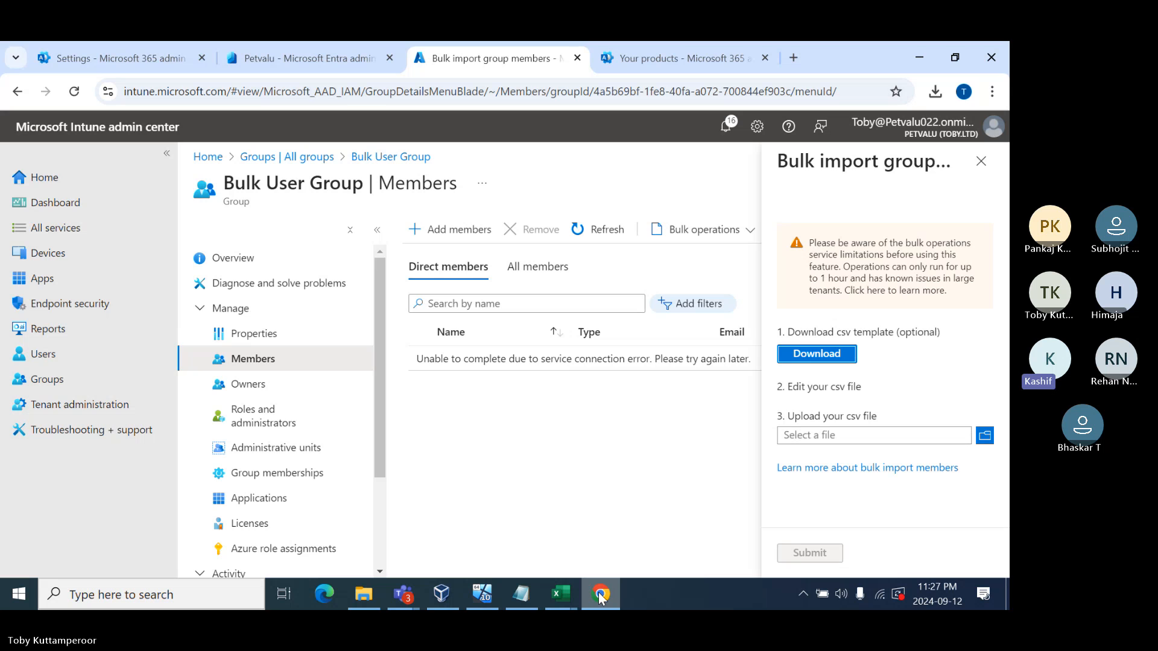
pyautogui.click(984, 435)
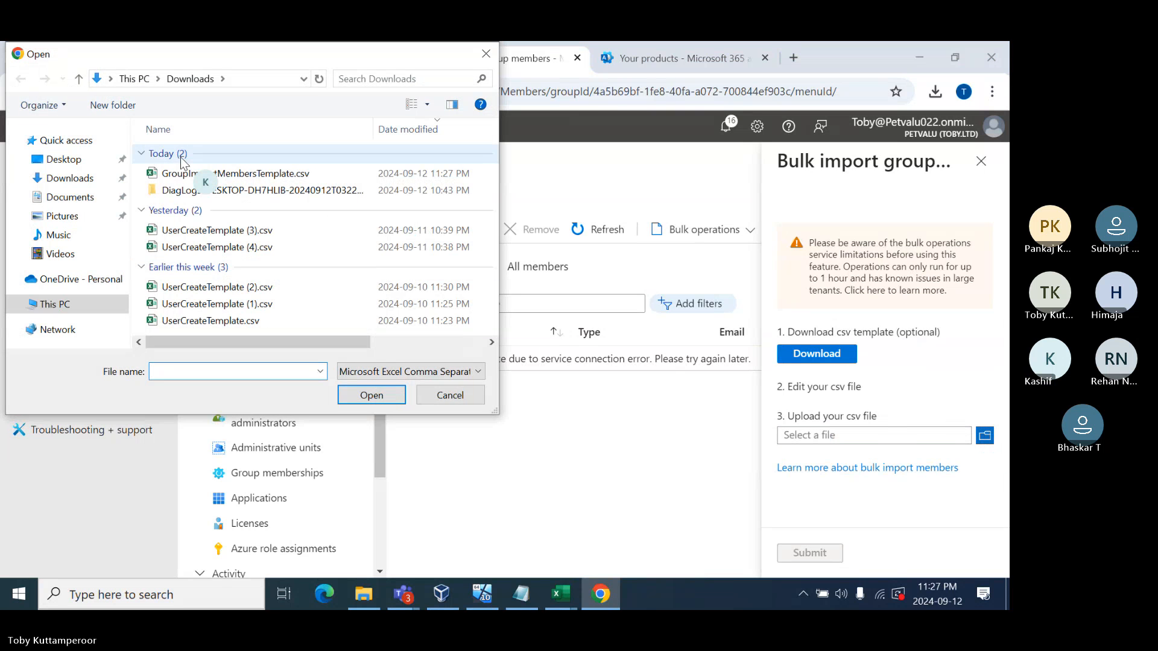
pyautogui.doubleClick(175, 175)
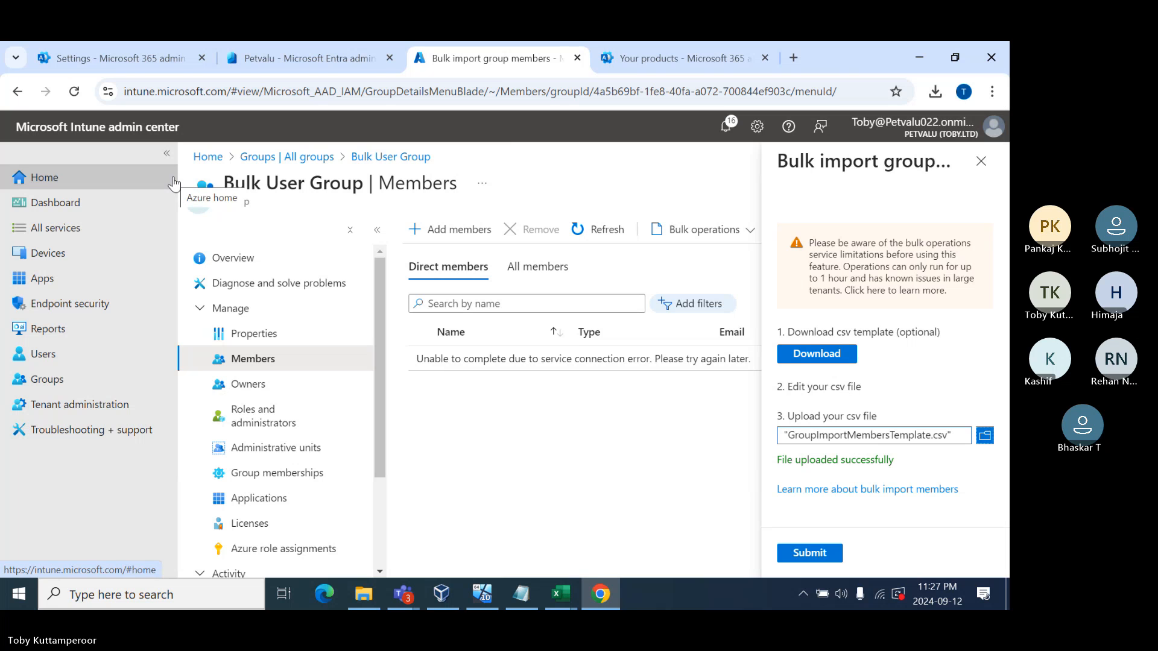
pyautogui.click(809, 554)
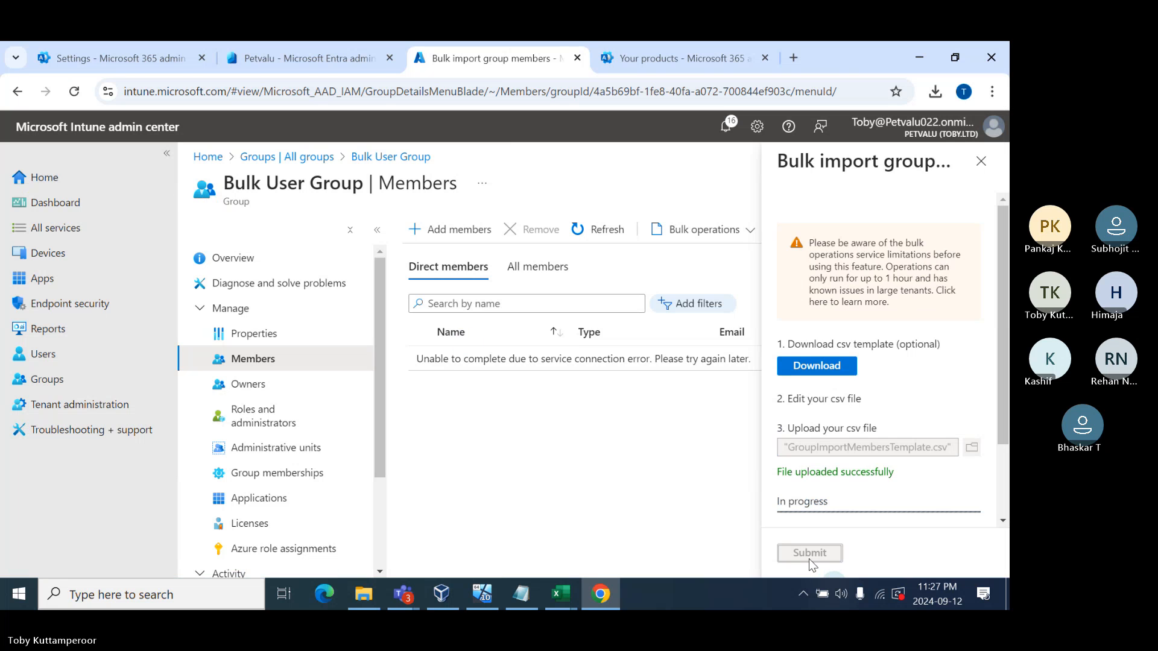
# Review the import's bulk operation results and succeeded entries, and check the Bulk User Group's member list.
pyautogui.scroll(-2, 844, 479)
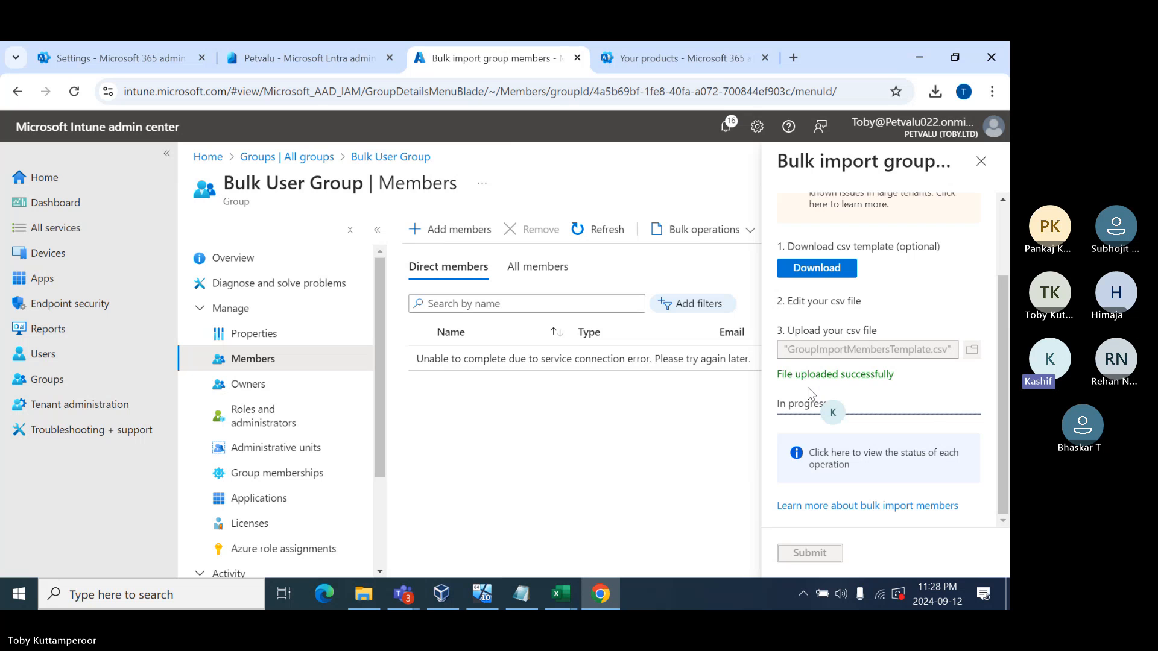
pyautogui.click(856, 459)
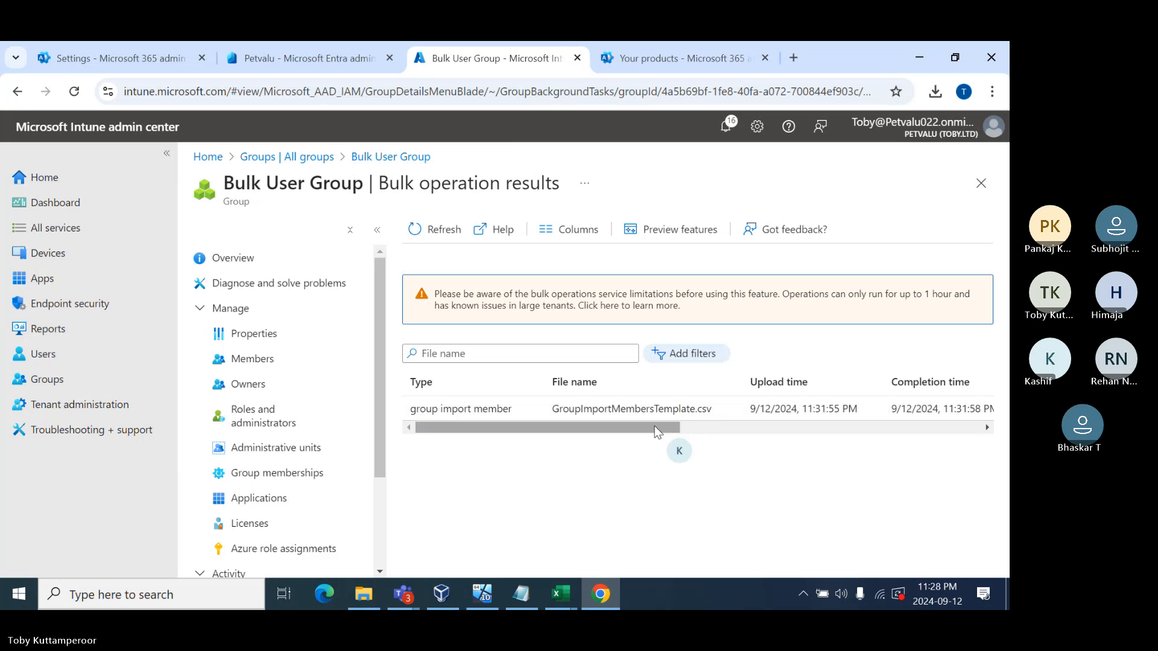
pyautogui.moveTo(653, 428); pyautogui.dragTo(709, 427)
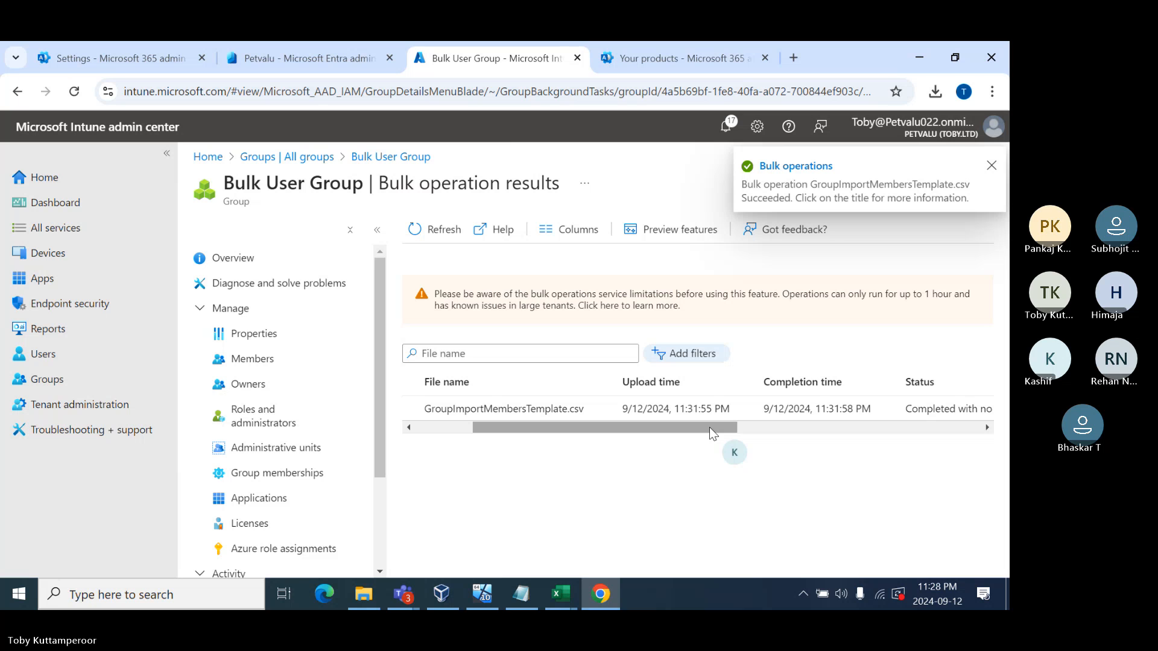
pyautogui.moveTo(709, 427); pyautogui.dragTo(804, 435)
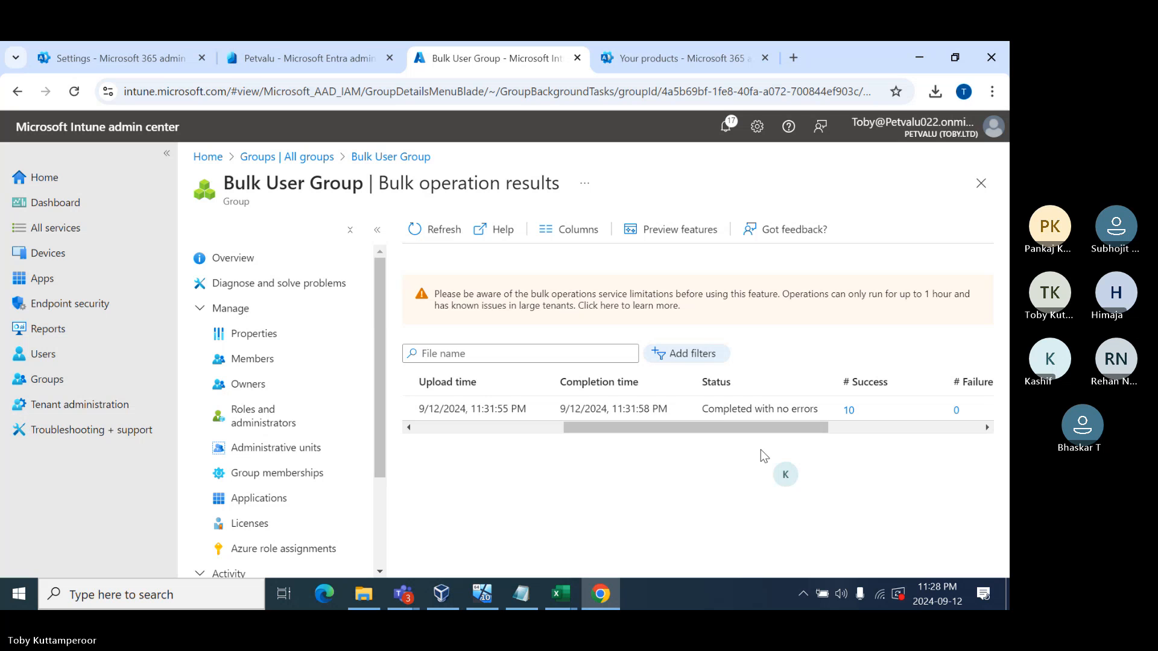
pyautogui.click(849, 411)
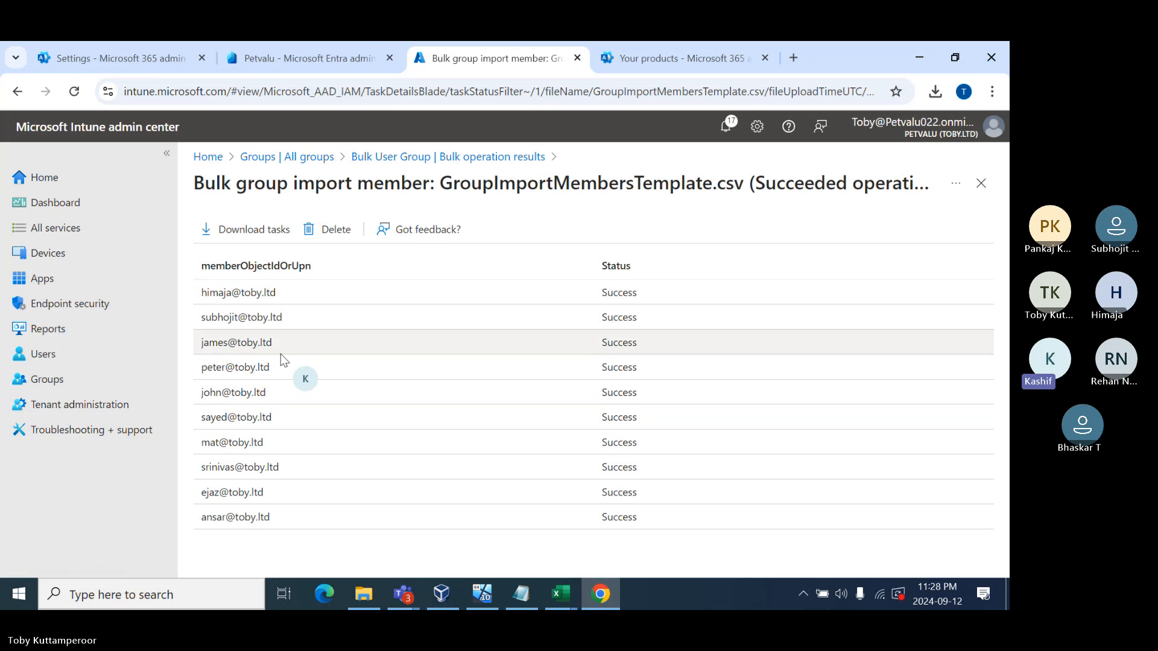
pyautogui.click(391, 158)
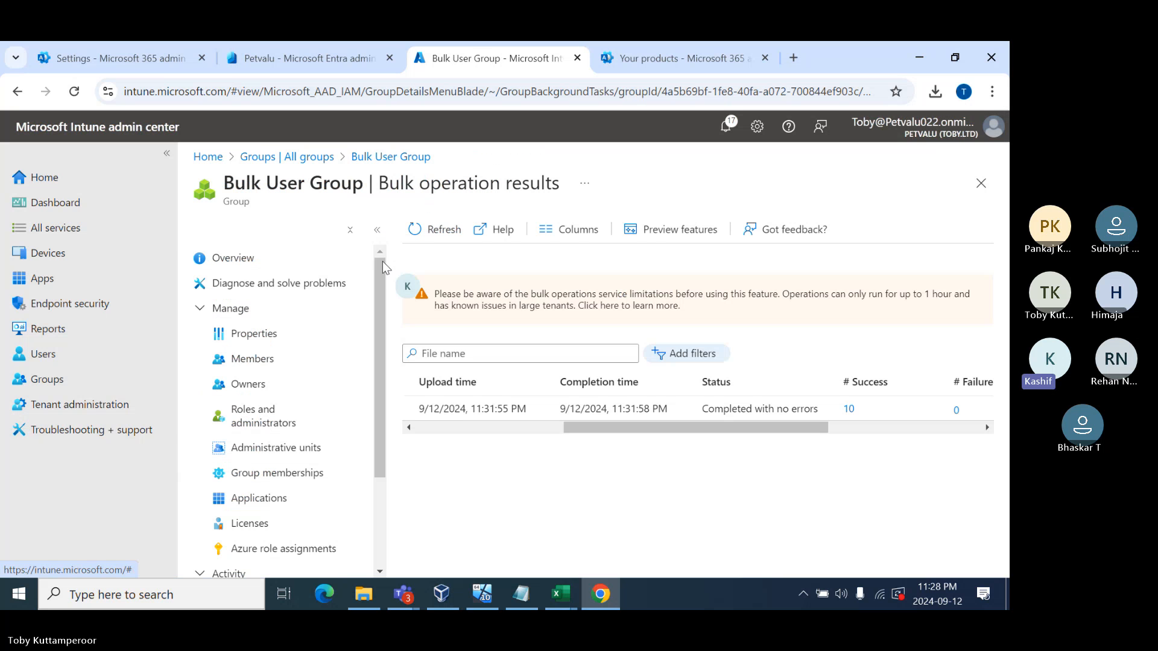
pyautogui.click(253, 359)
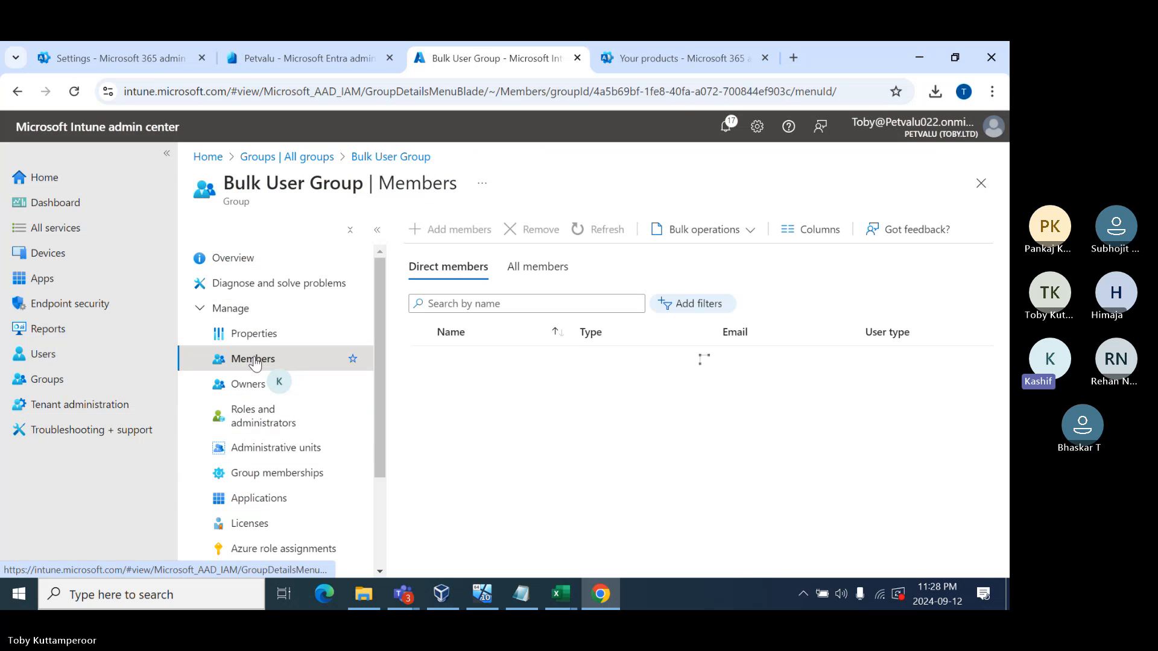
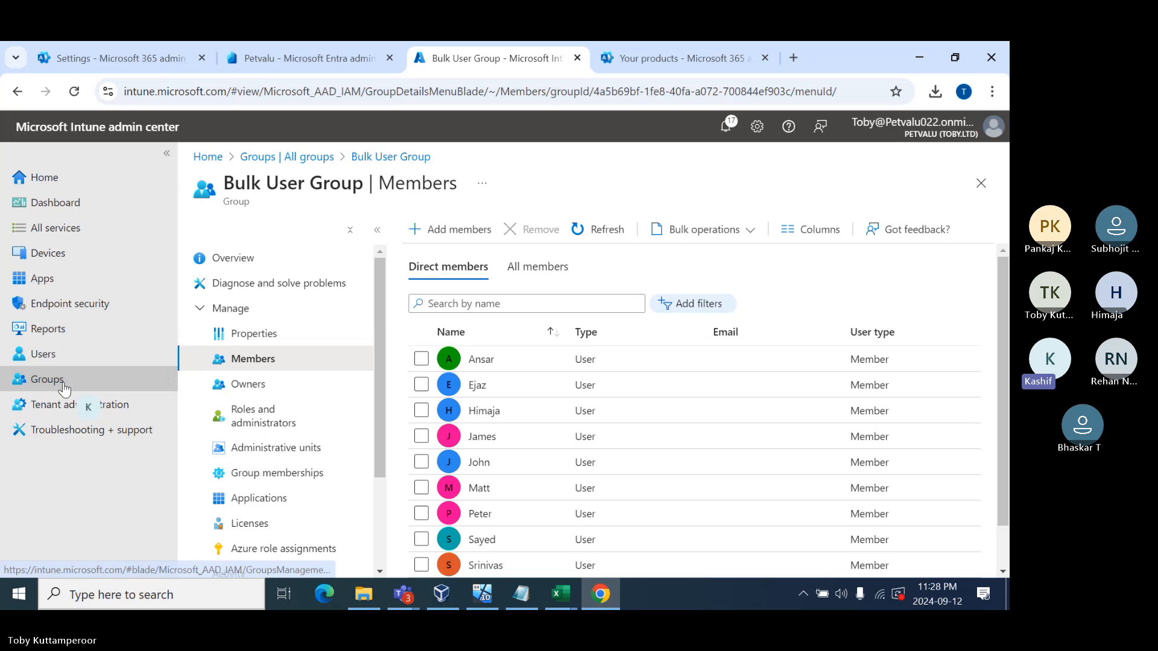
# Create a new Security group named Bulk Device Group with Assigned membership and no Microsoft Entra role assignment.
pyautogui.click(305, 157)
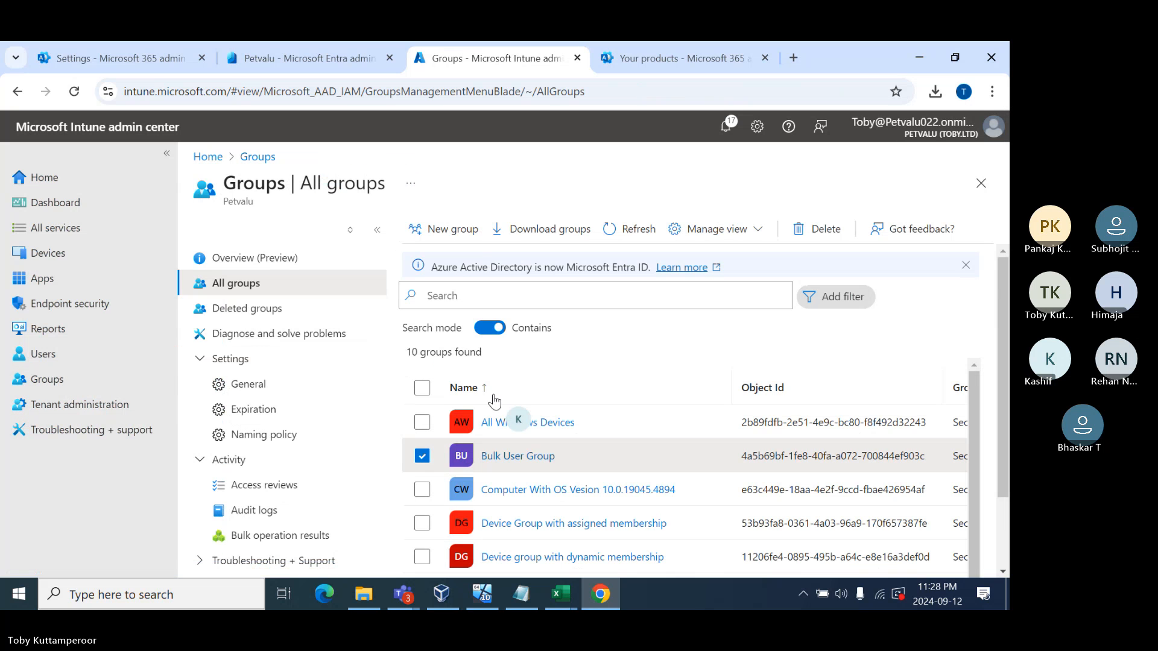
pyautogui.click(453, 232)
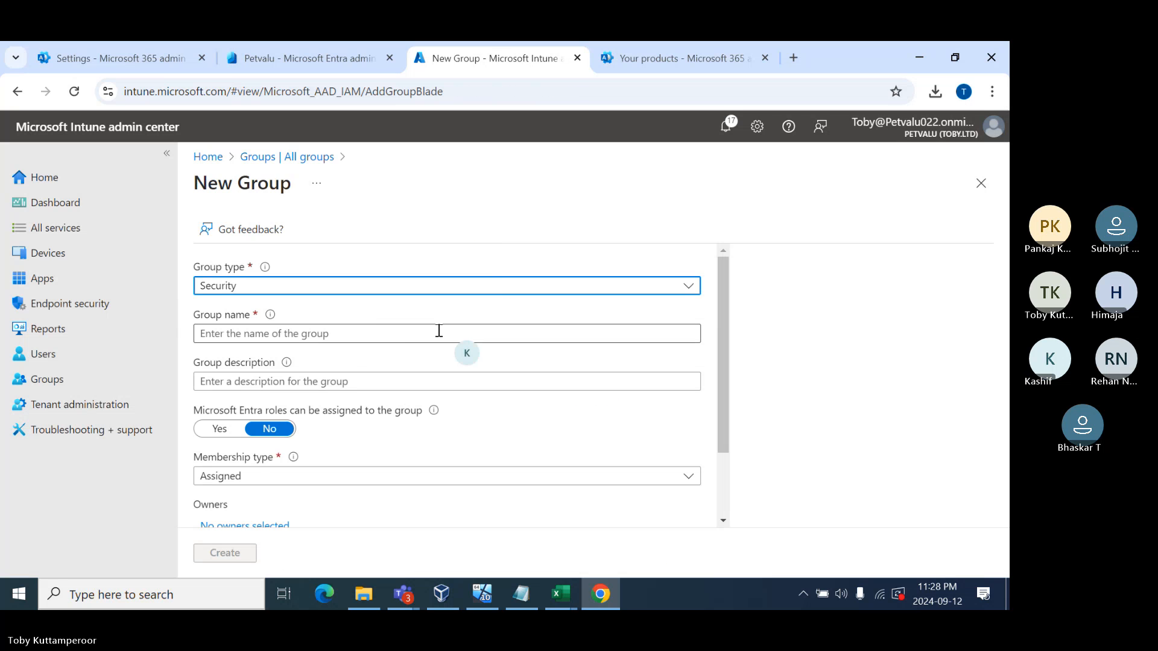
pyautogui.click(317, 335)
pyautogui.write('B')
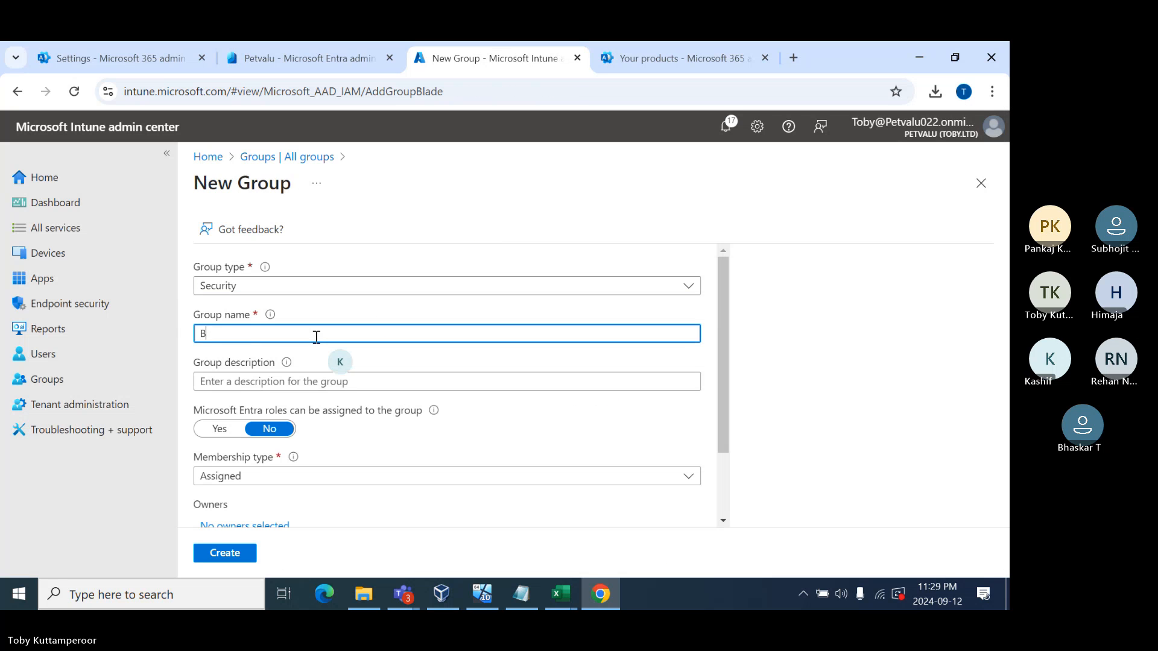
pyautogui.write('ulk Device Group')
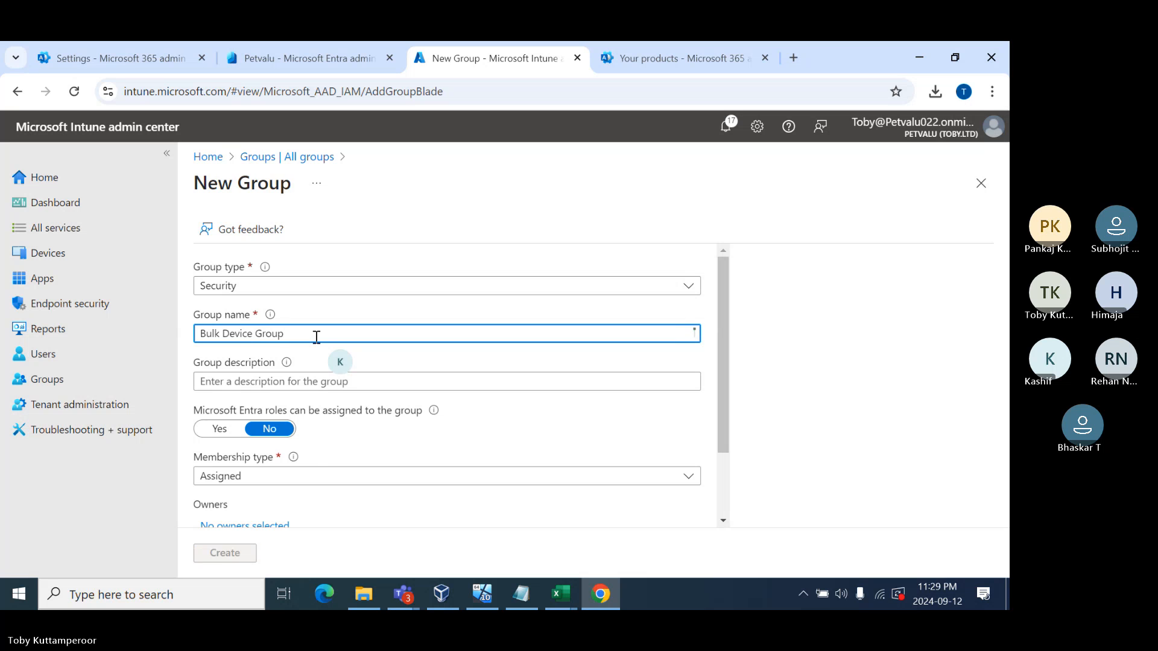
pyautogui.scroll(-3, 314, 463)
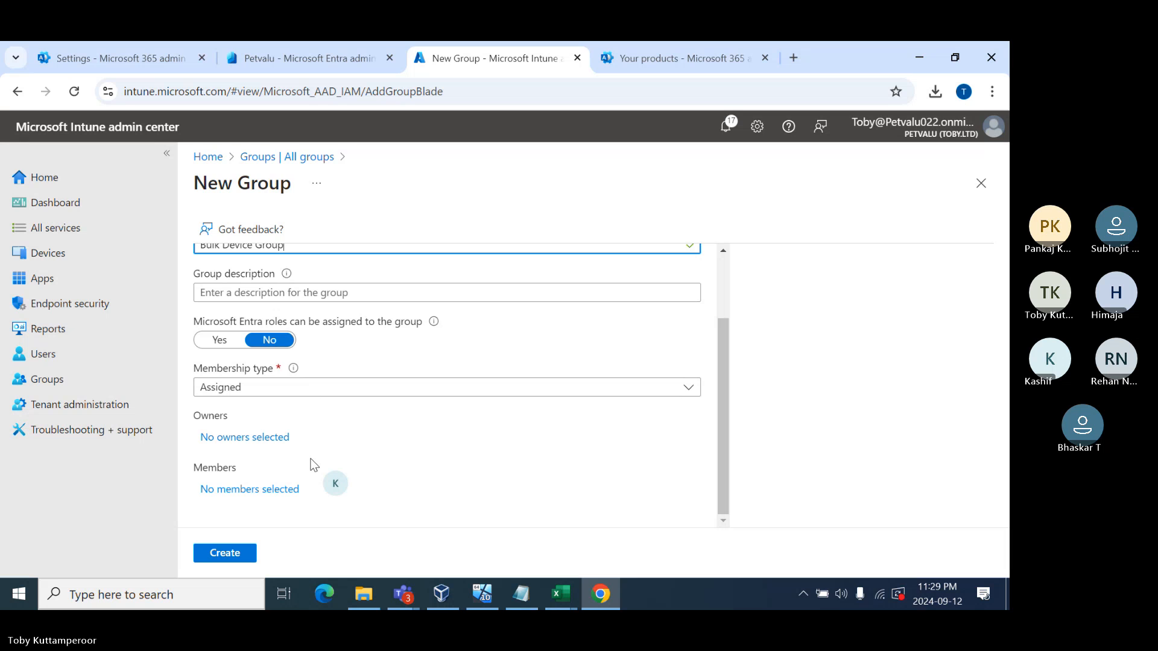
pyautogui.click(219, 557)
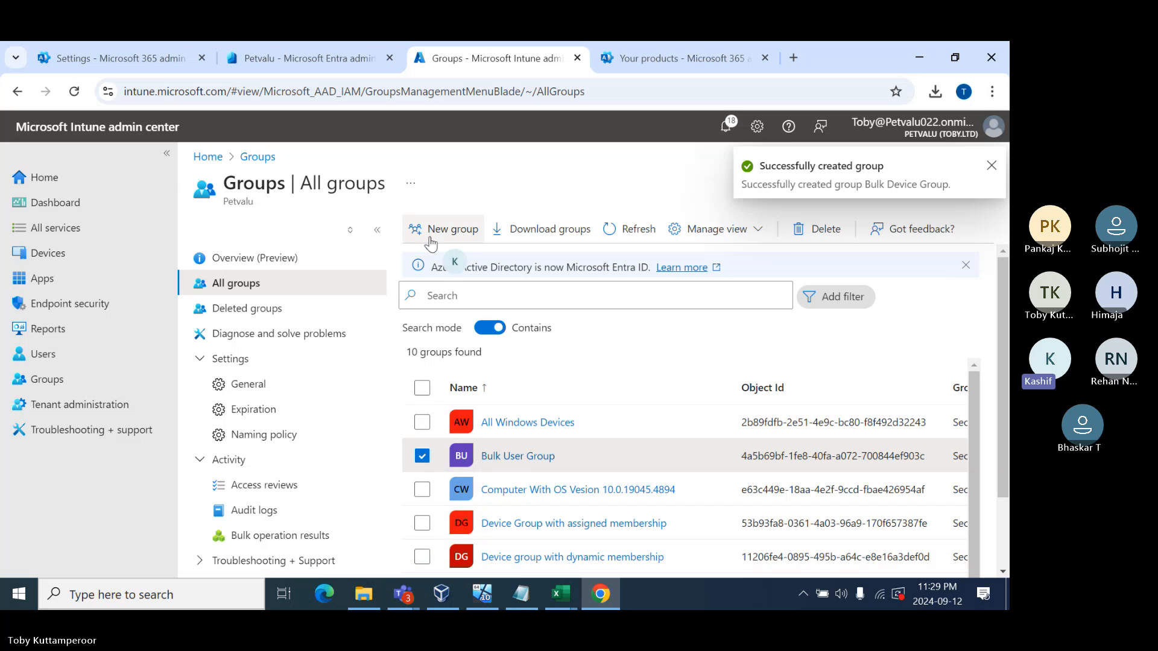
# Refresh the groups list and download the CSV template for importing members into the Bulk Device Group.
pyautogui.click(631, 237)
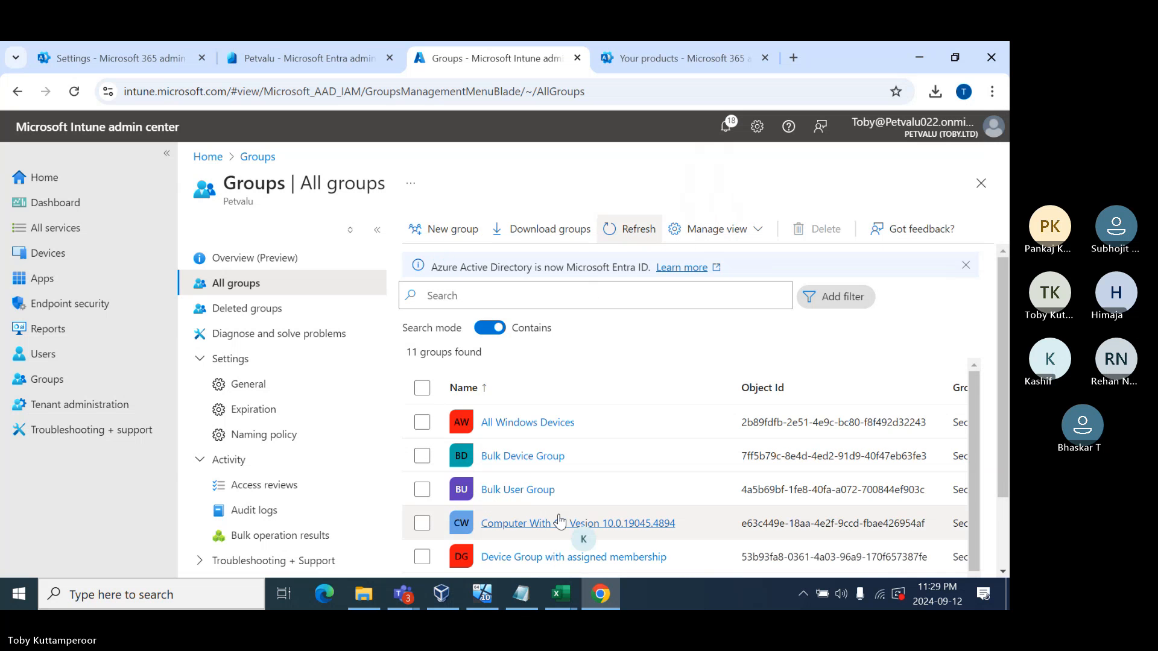
pyautogui.click(506, 461)
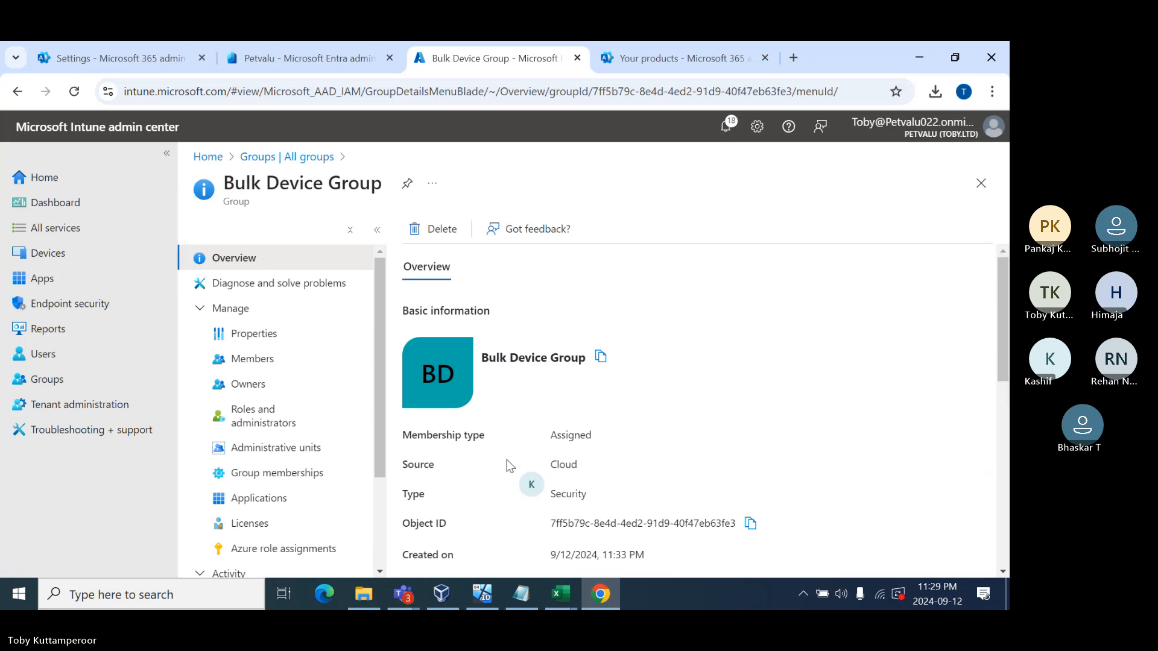
pyautogui.click(250, 359)
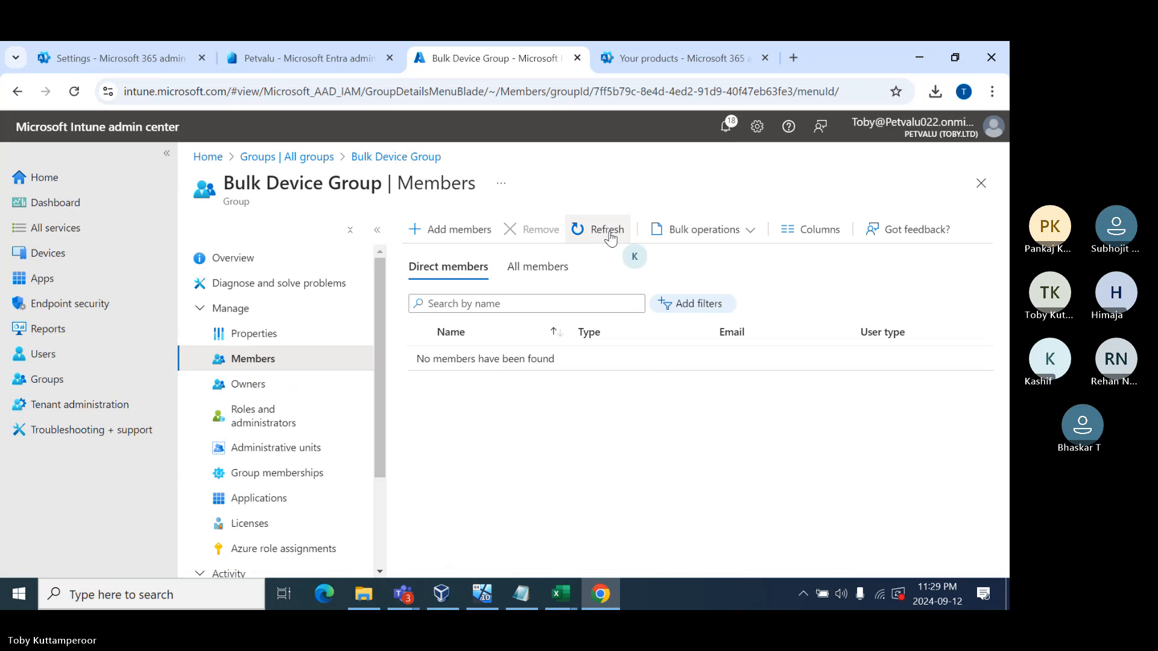
pyautogui.click(712, 232)
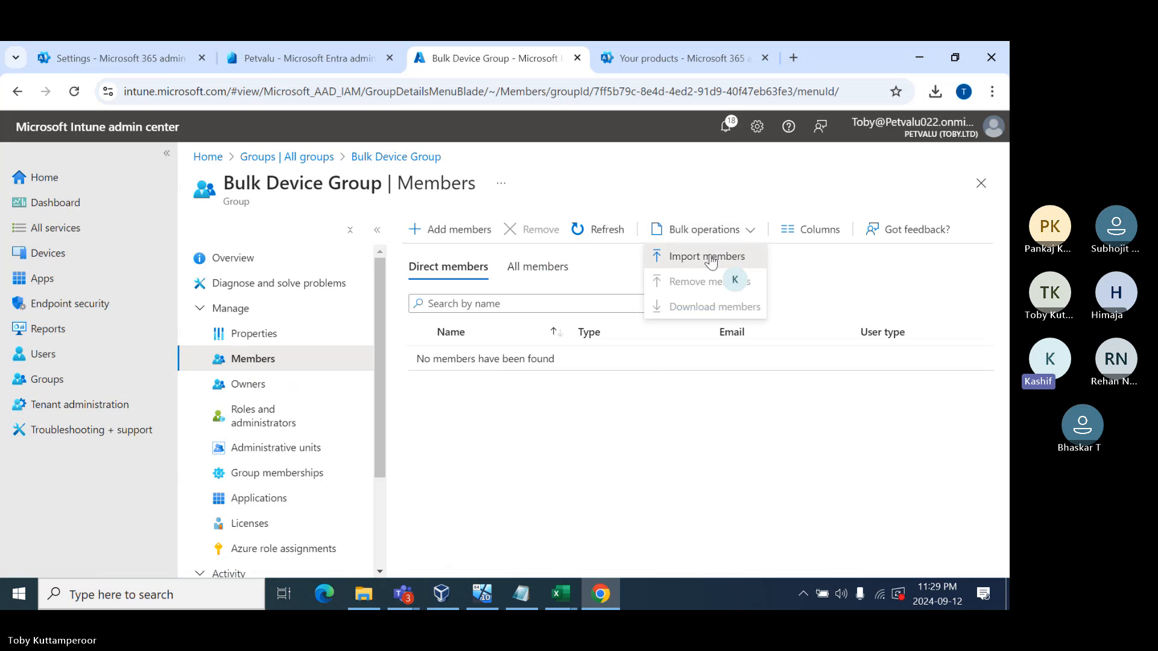
pyautogui.click(709, 258)
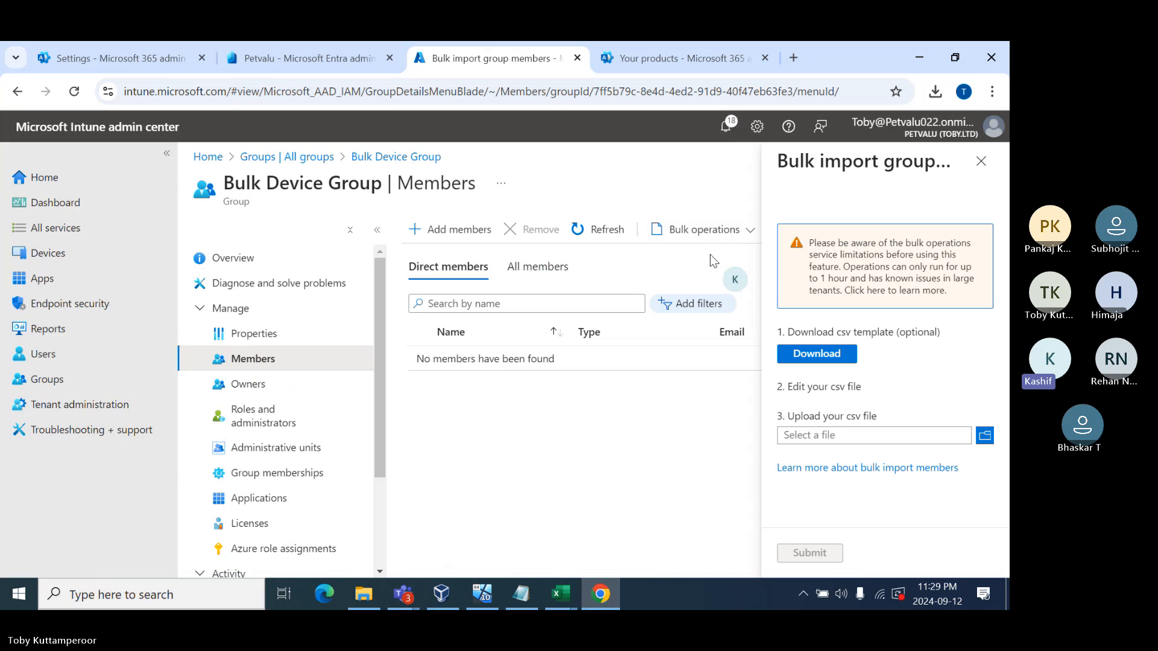
pyautogui.click(832, 354)
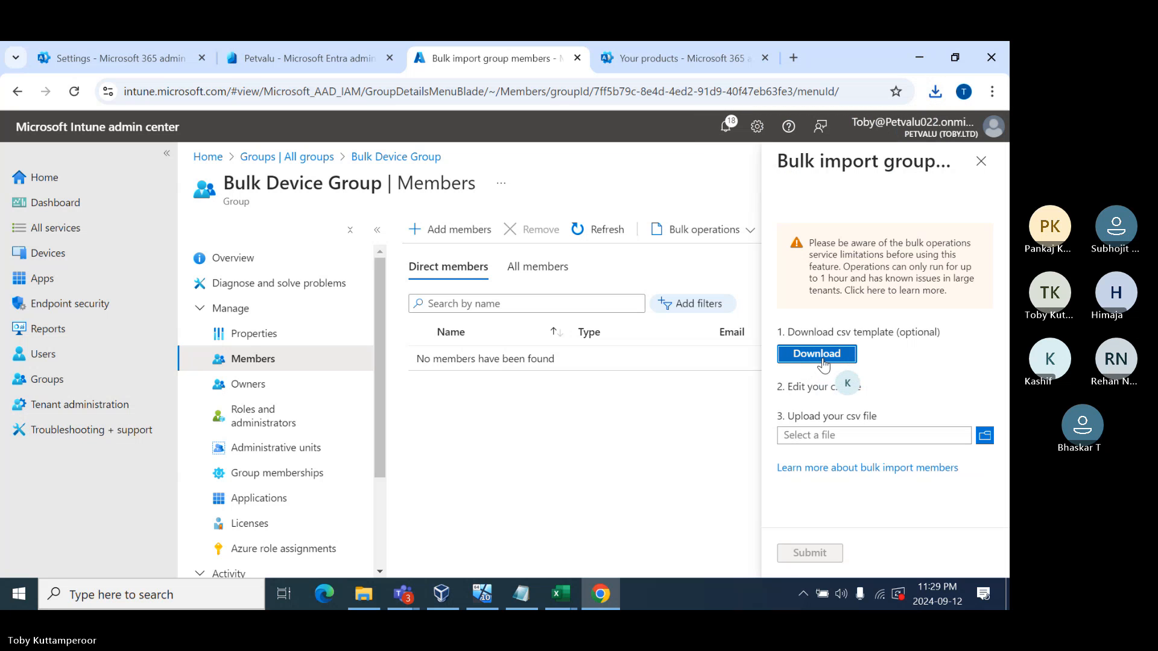
pyautogui.click(826, 356)
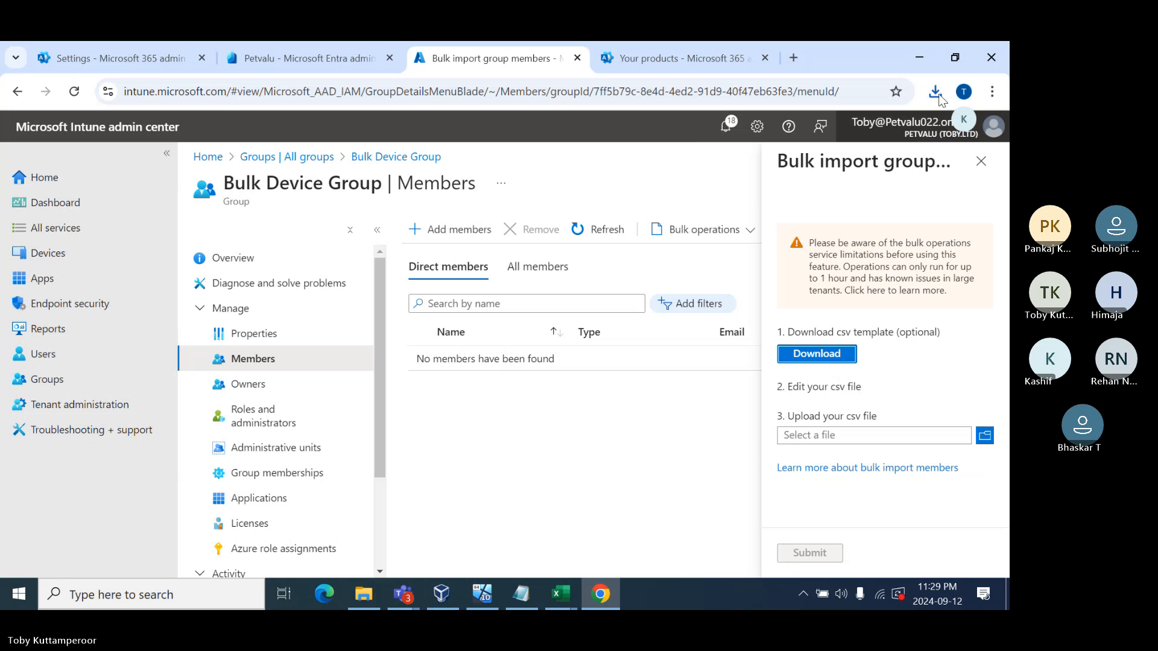
# Refresh the Downloads folder in File Explorer and open the newly downloaded GroupImportMembersTemplate (2).csv in Excel.
pyautogui.click(364, 592)
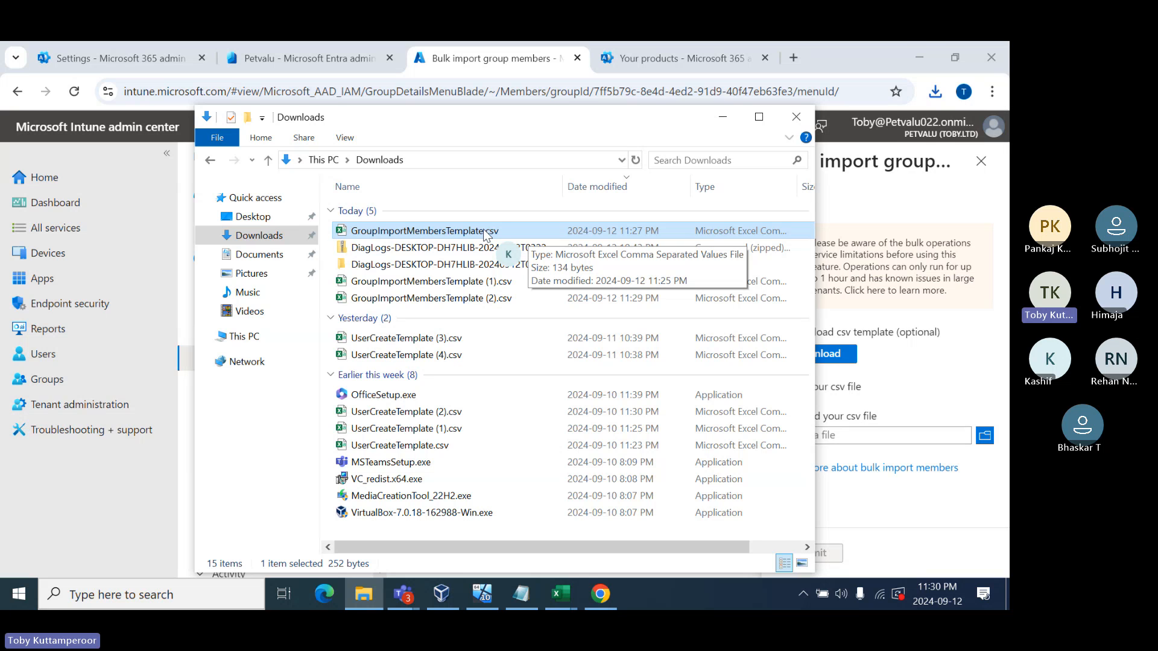
pyautogui.click(457, 299)
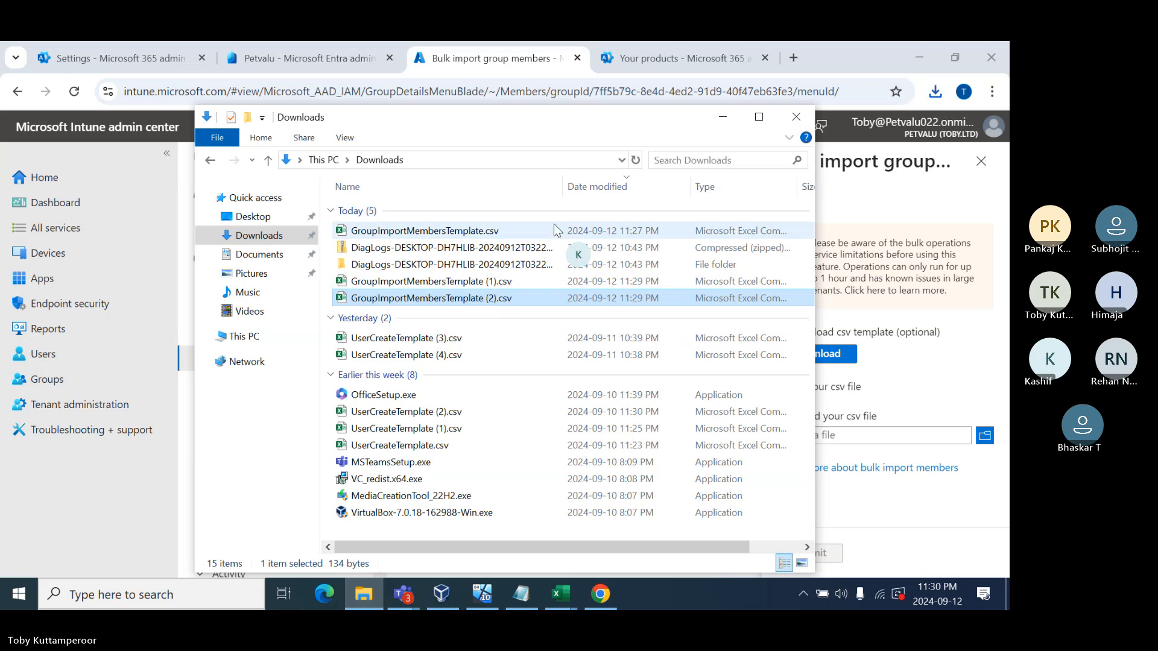
pyautogui.click(636, 160)
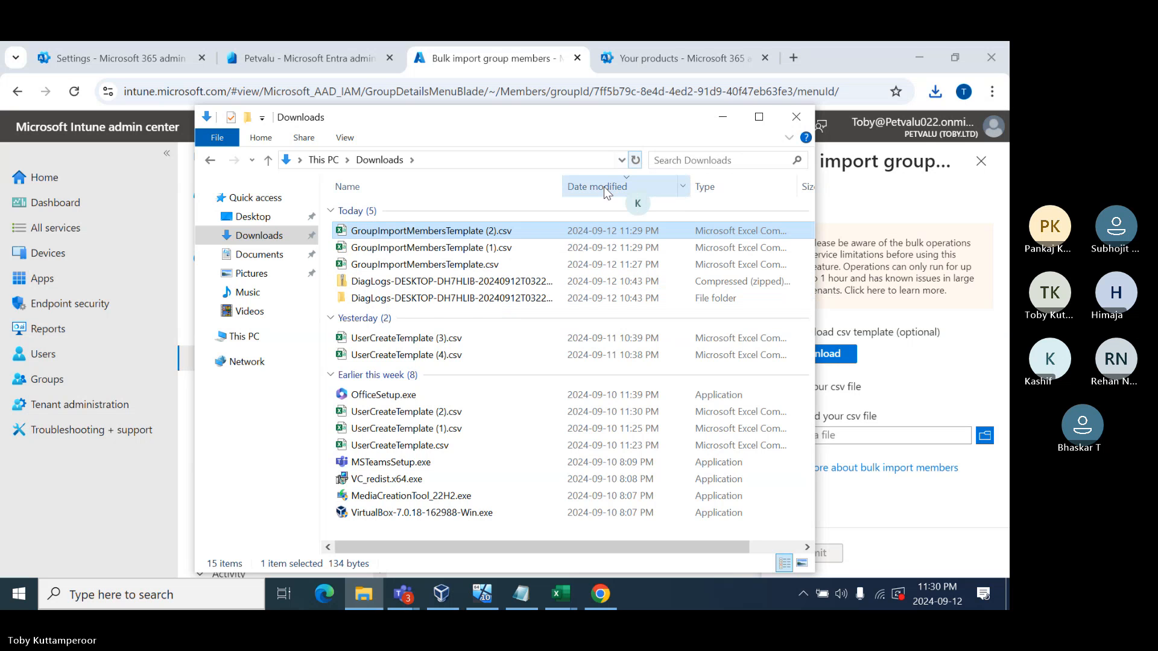
pyautogui.doubleClick(526, 233)
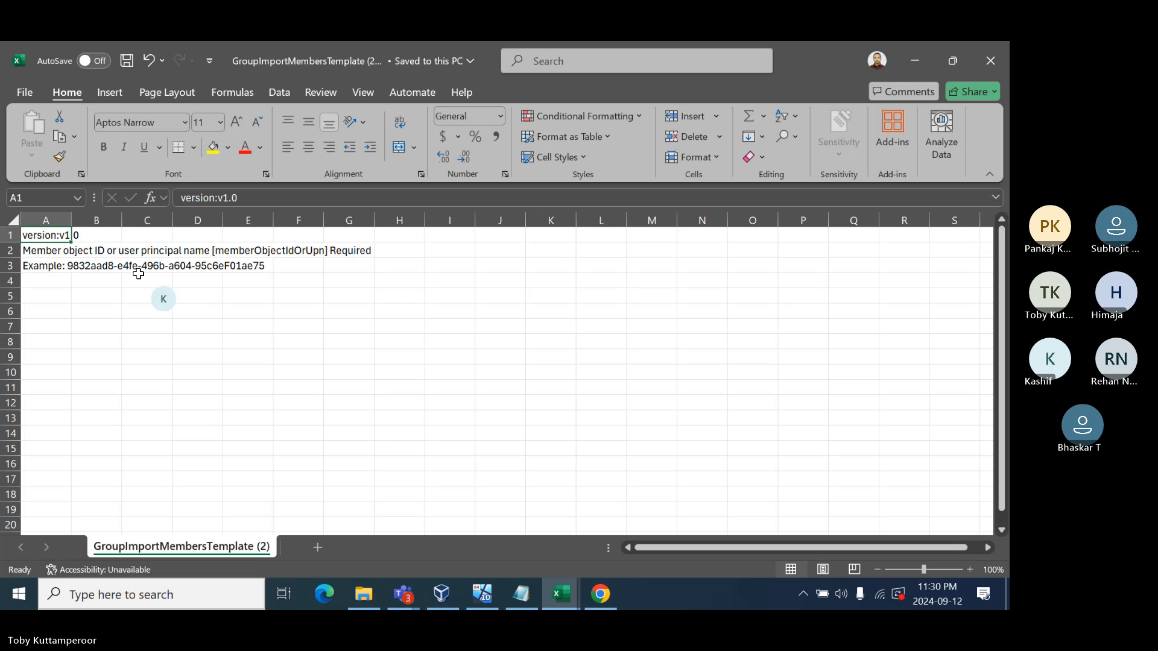
# Switch to Chrome and open the list of Windows devices in the Intune admin center.
pyautogui.click(606, 592)
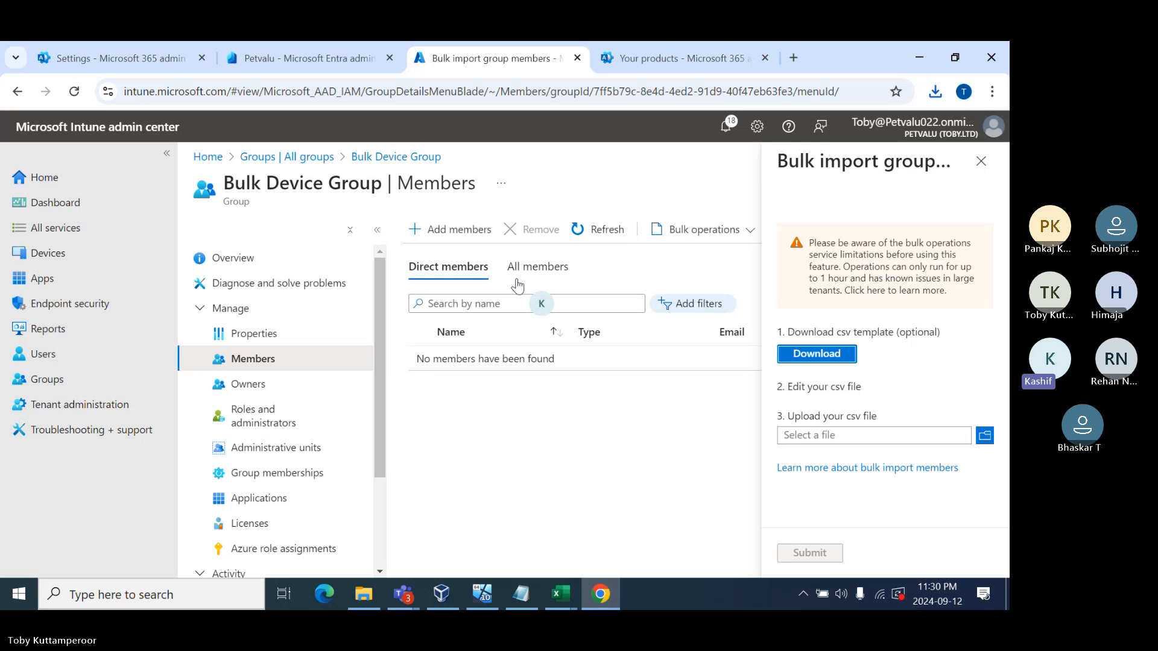
pyautogui.click(45, 254)
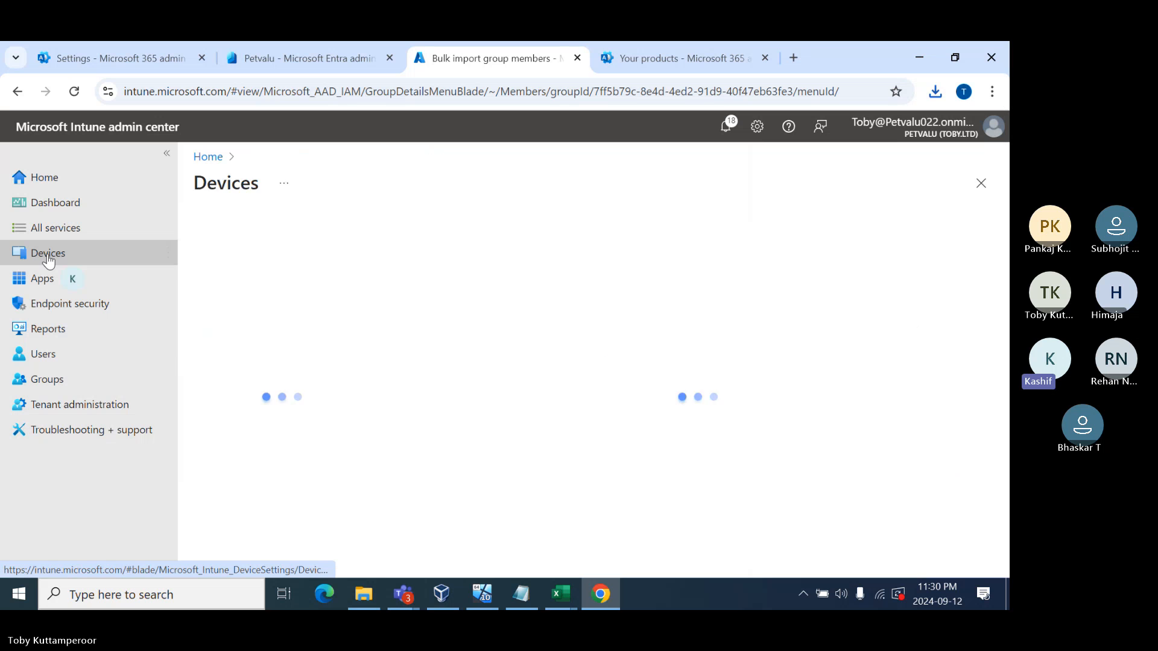
pyautogui.click(465, 317)
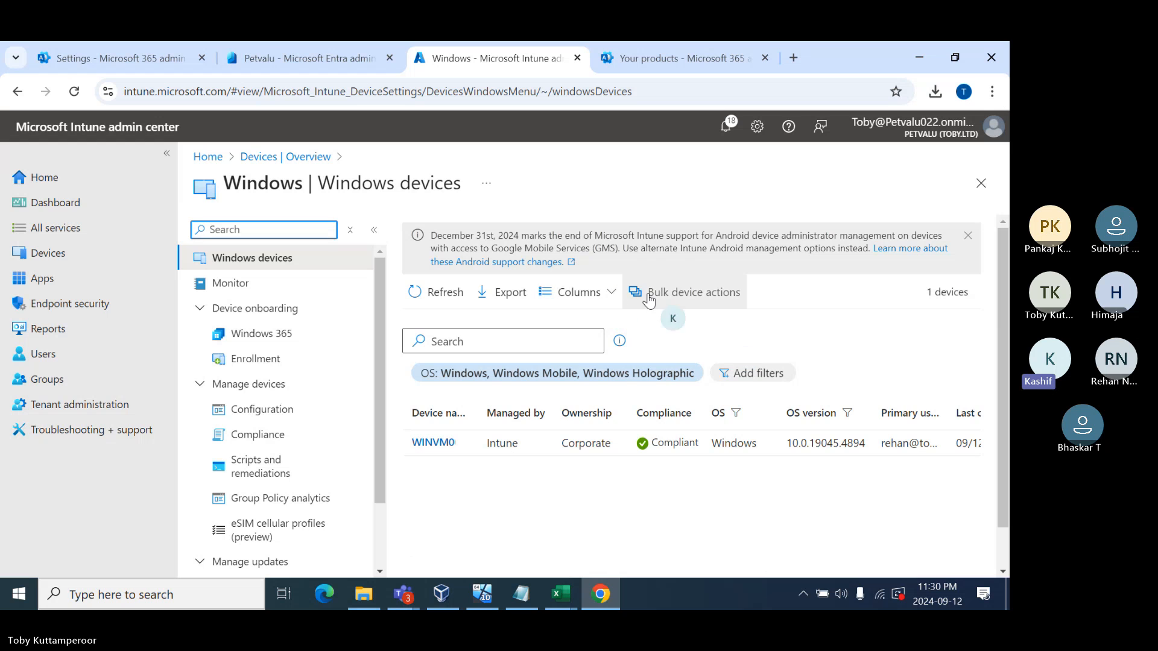
# Add the Microsoft Entra Device ID column to the Windows devices list.
pyautogui.click(610, 300)
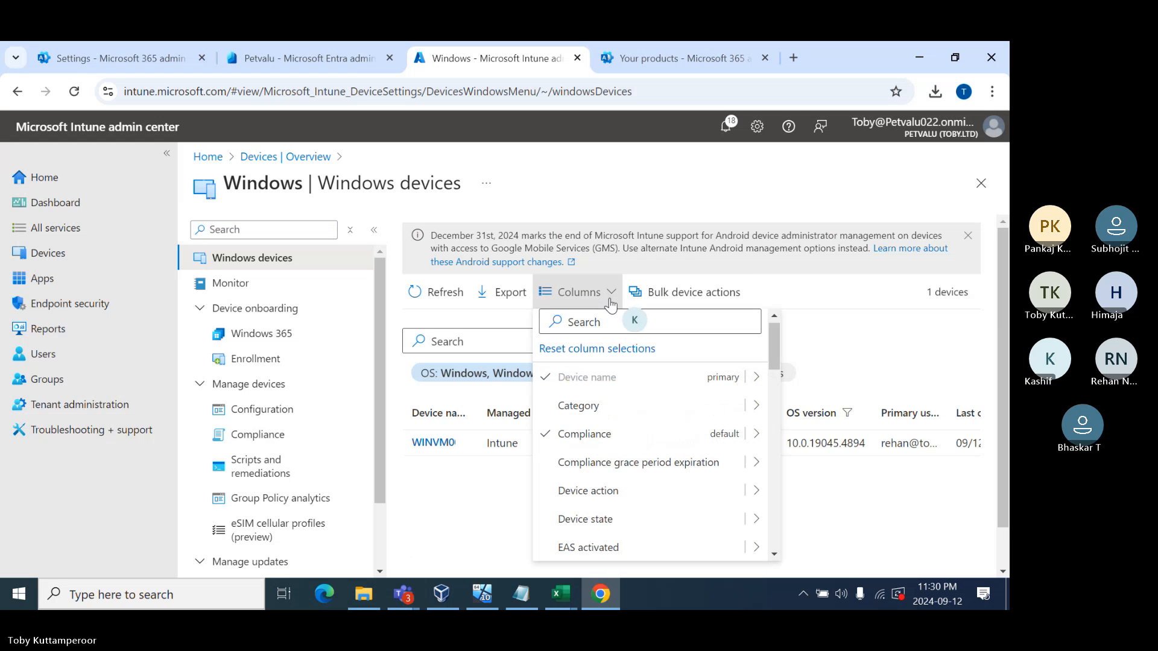
pyautogui.scroll(-3, 611, 486)
pyautogui.scroll(-1, 610, 486)
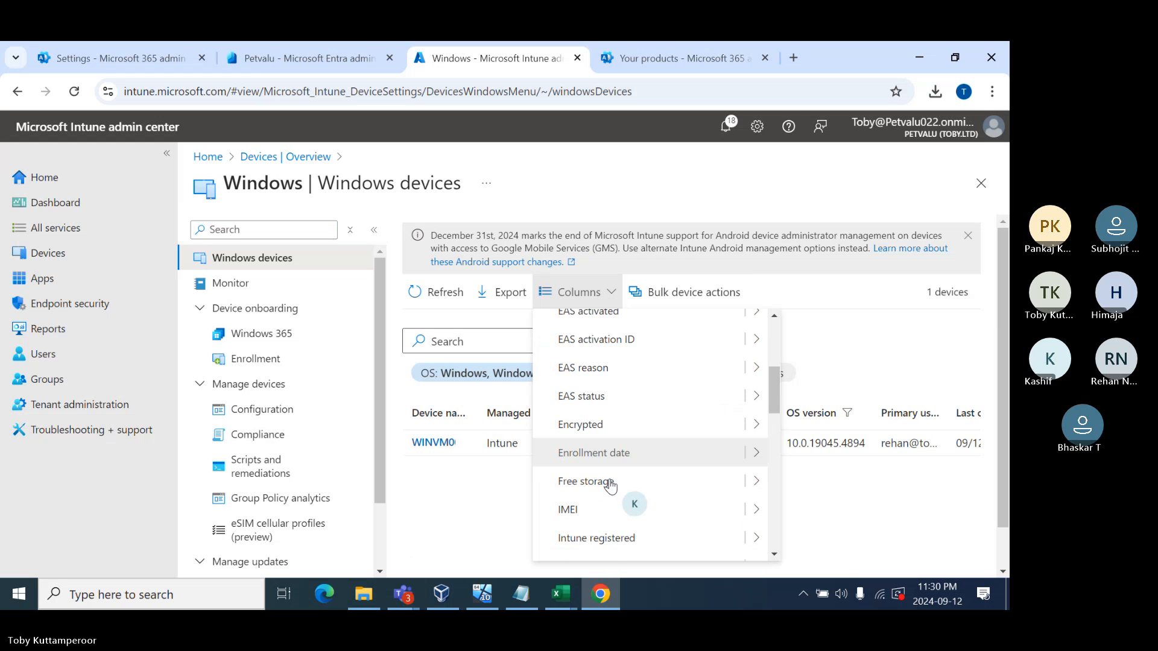
pyautogui.scroll(-5, 610, 484)
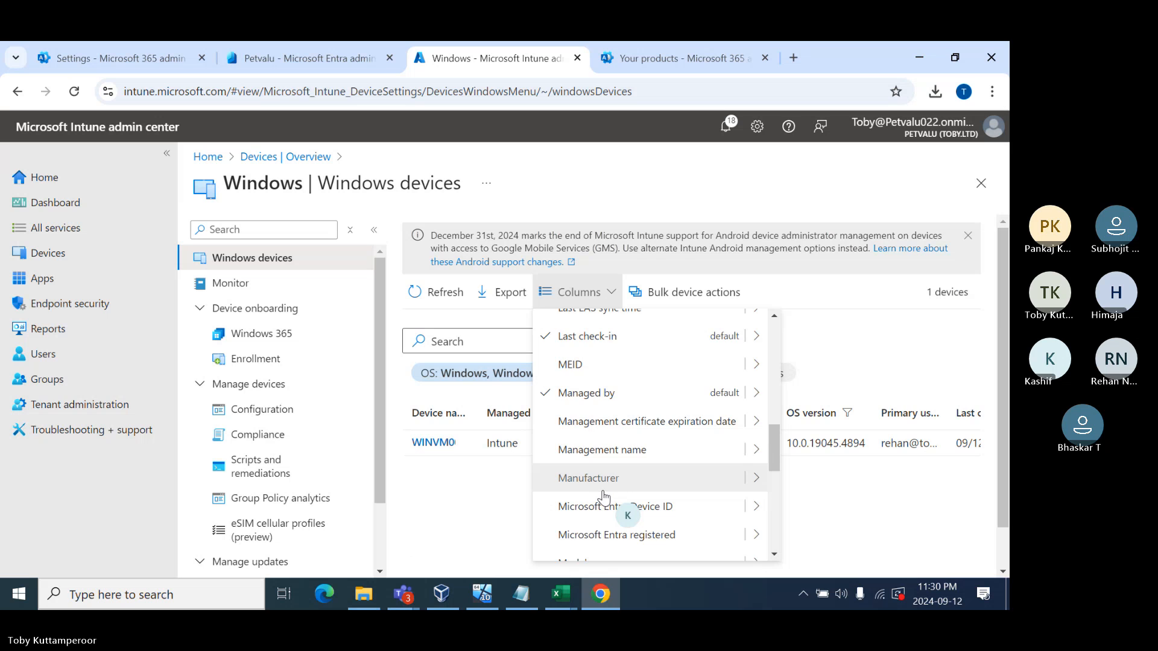
pyautogui.scroll(-5, 604, 497)
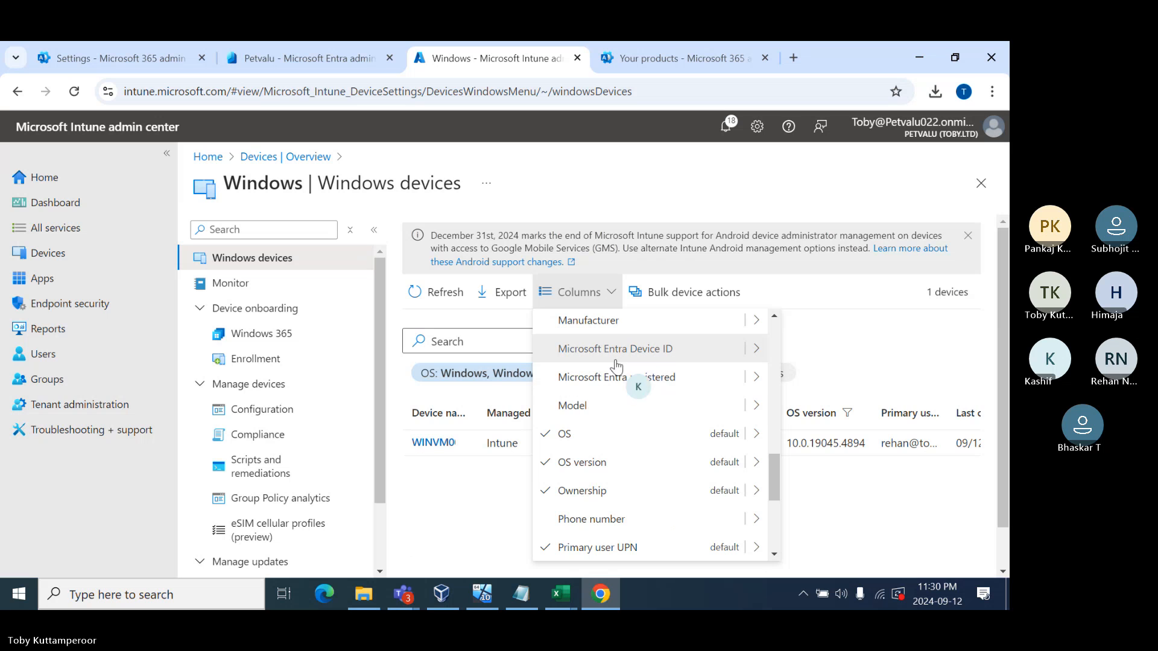
pyautogui.click(698, 357)
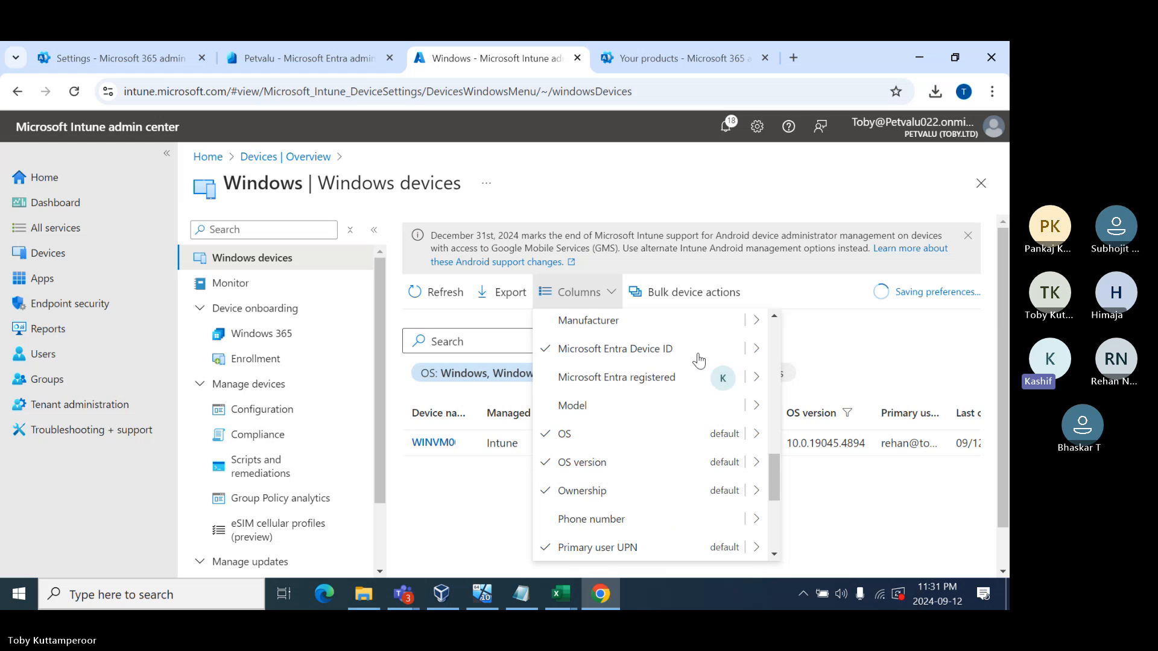
pyautogui.scroll(1, 639, 386)
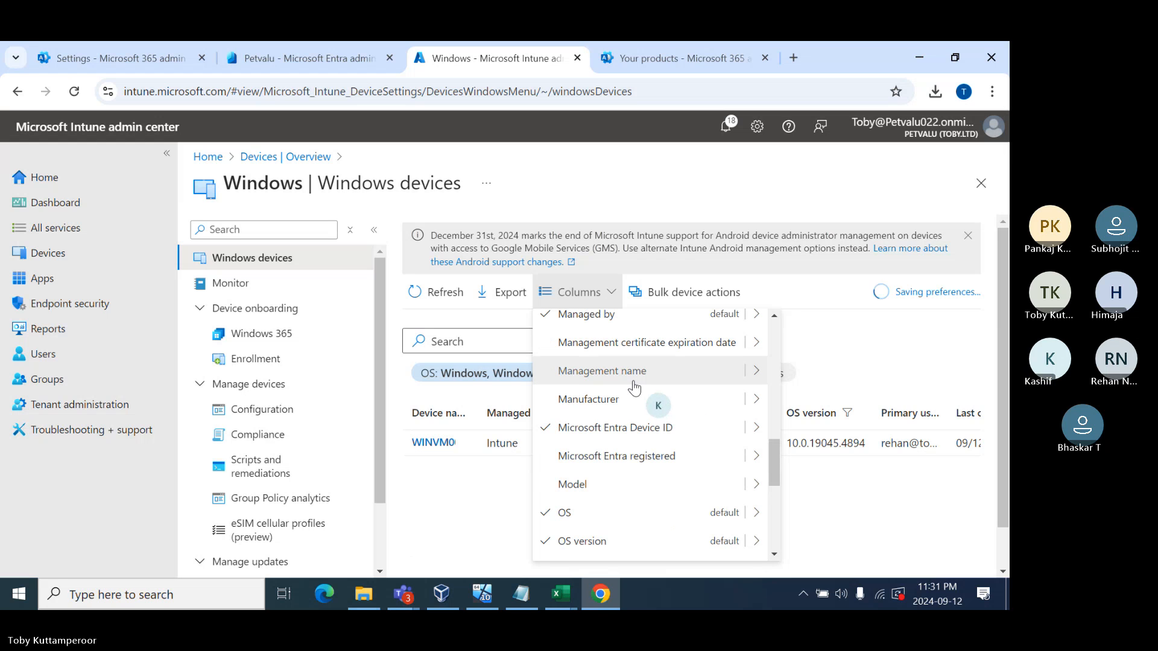
pyautogui.scroll(2, 615, 394)
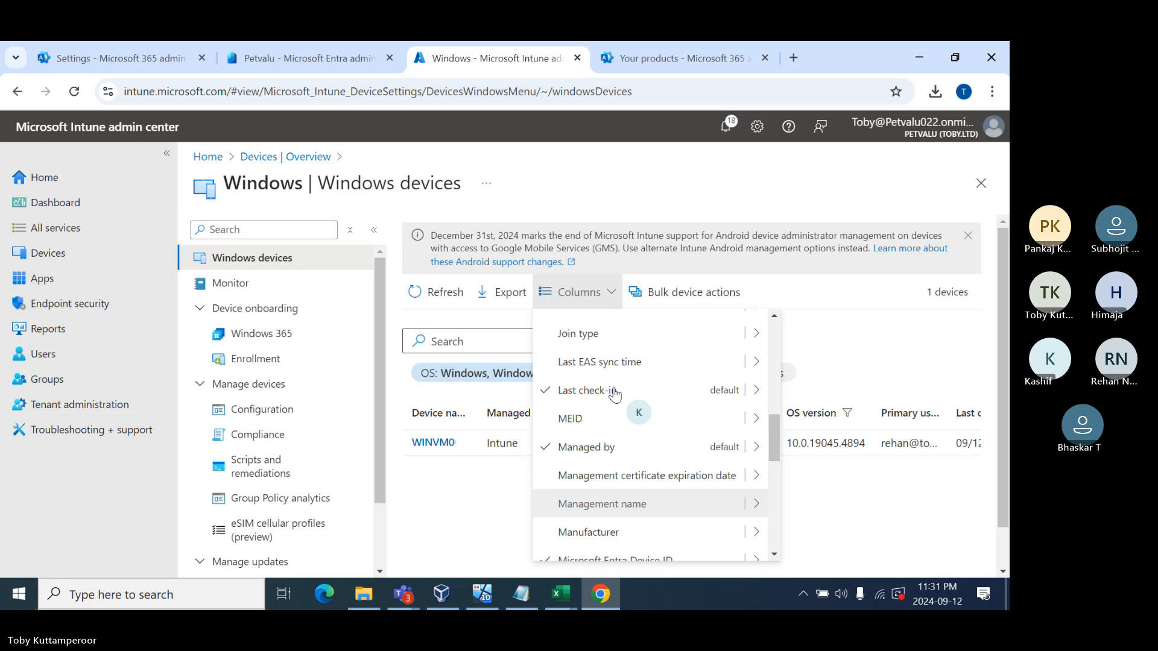
pyautogui.scroll(1, 614, 395)
pyautogui.scroll(5, 614, 393)
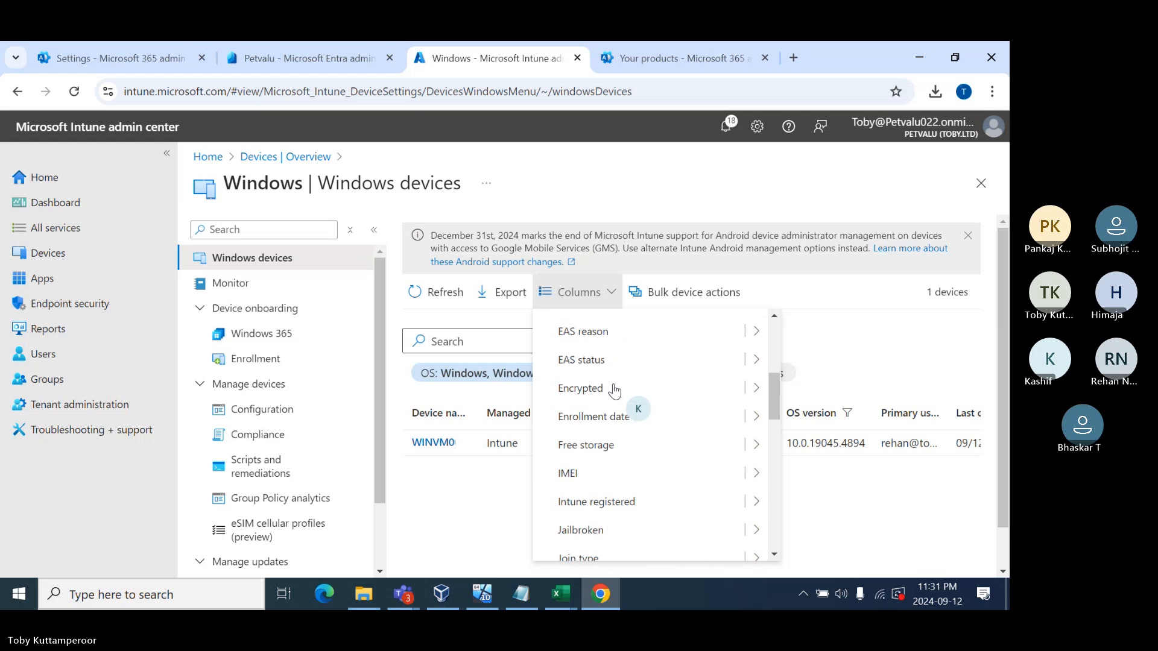
pyautogui.scroll(2, 614, 391)
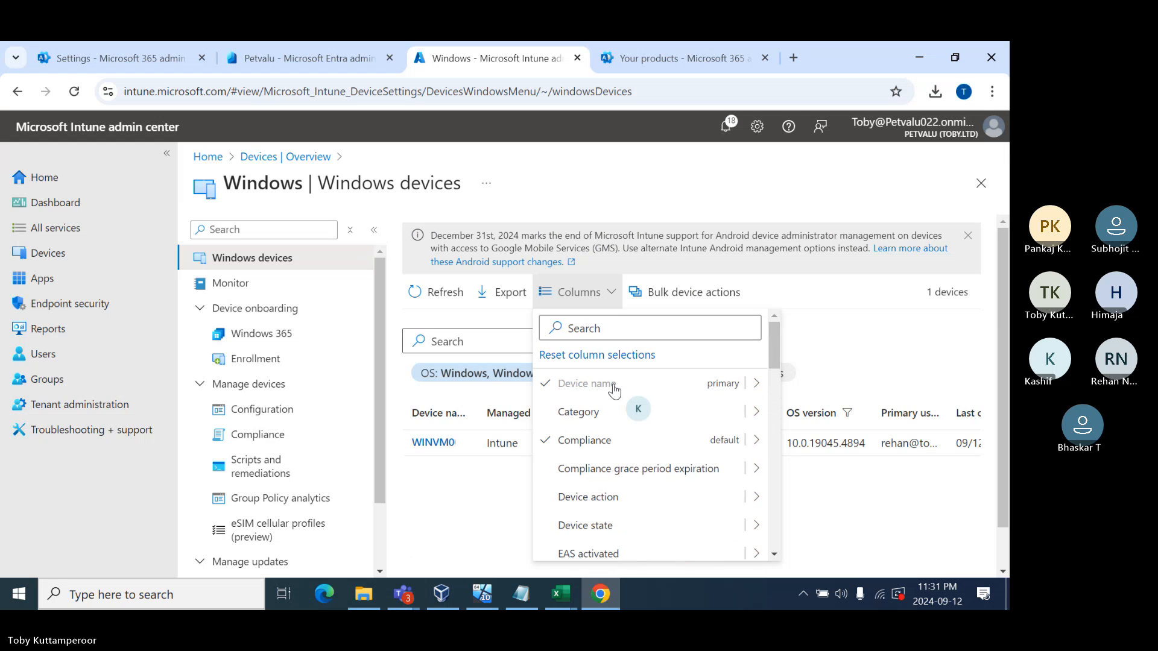
pyautogui.click(497, 502)
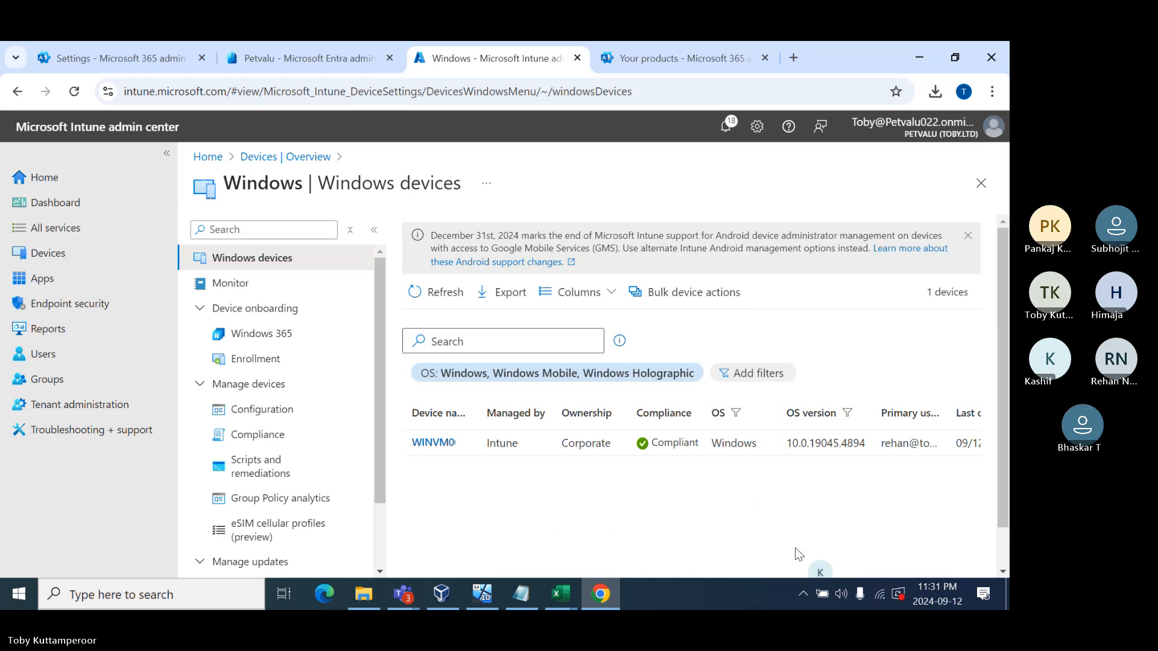
# Try to copy the Windows device's truncated Microsoft Entra Device ID into cell A3 of GroupImportMembersTemplate (2) in Excel, fitting column A to its contents.
pyautogui.click(1001, 558)
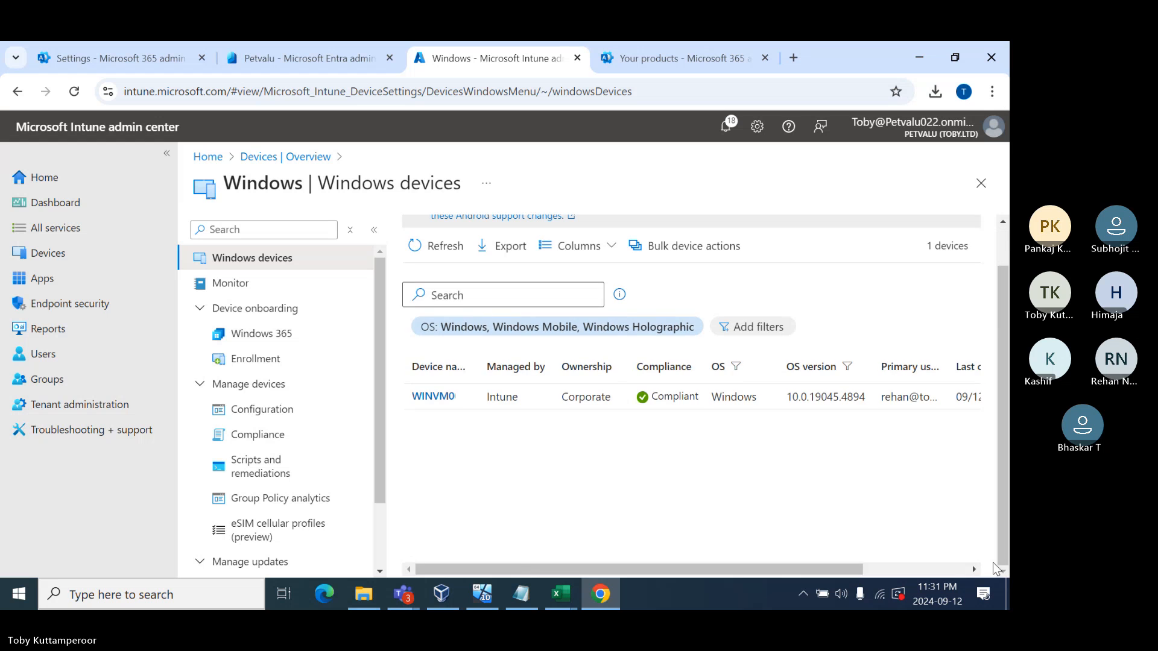
pyautogui.click(954, 570)
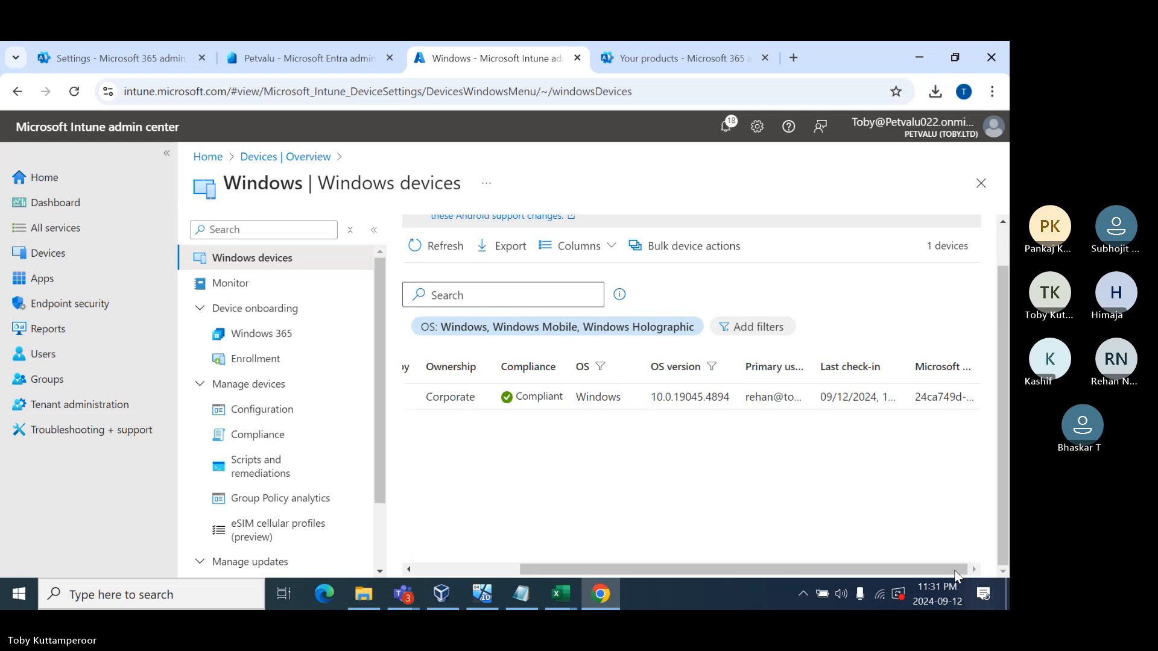
pyautogui.doubleClick(938, 396)
pyautogui.hotkey('ctrl', 'c')
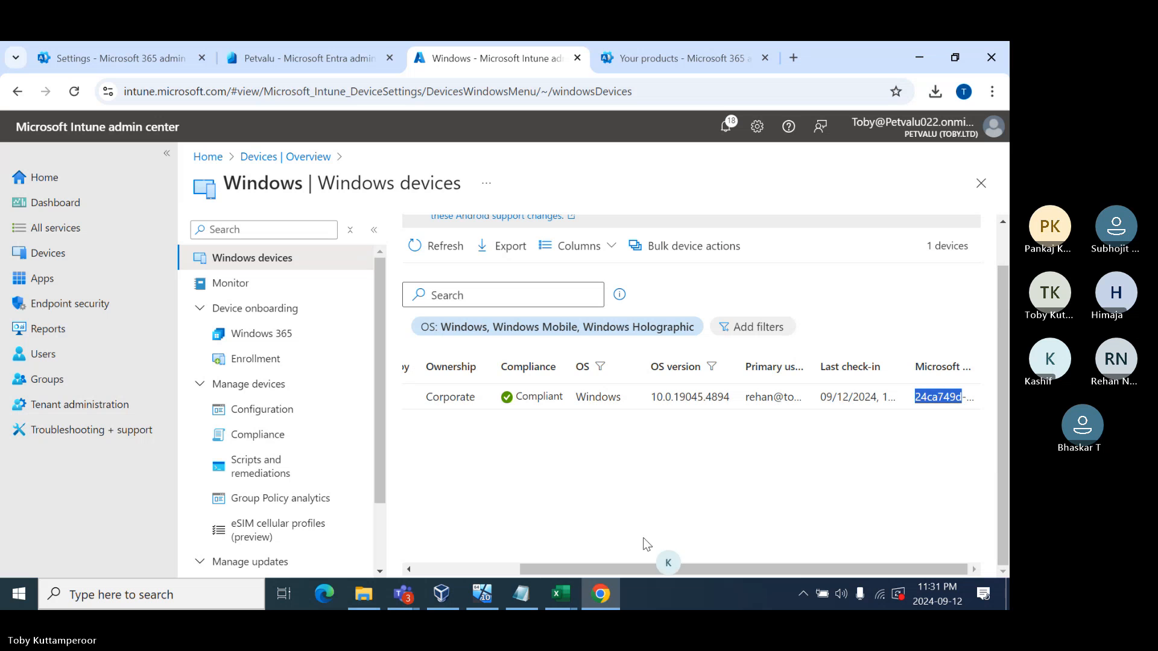
pyautogui.click(559, 595)
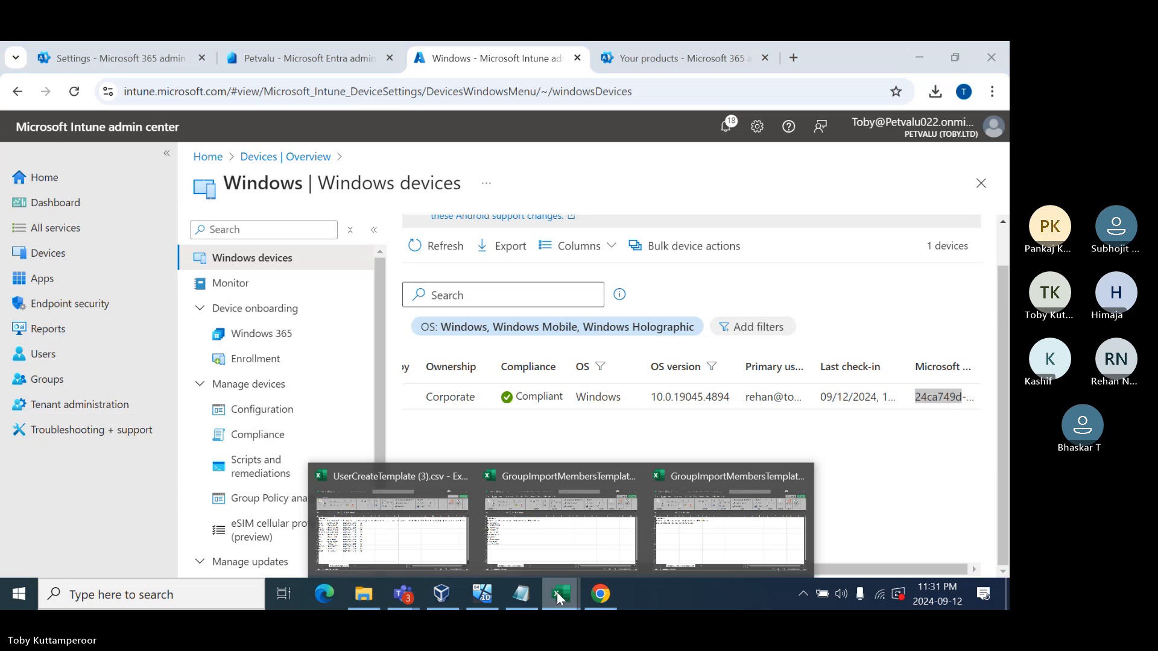
pyautogui.click(732, 549)
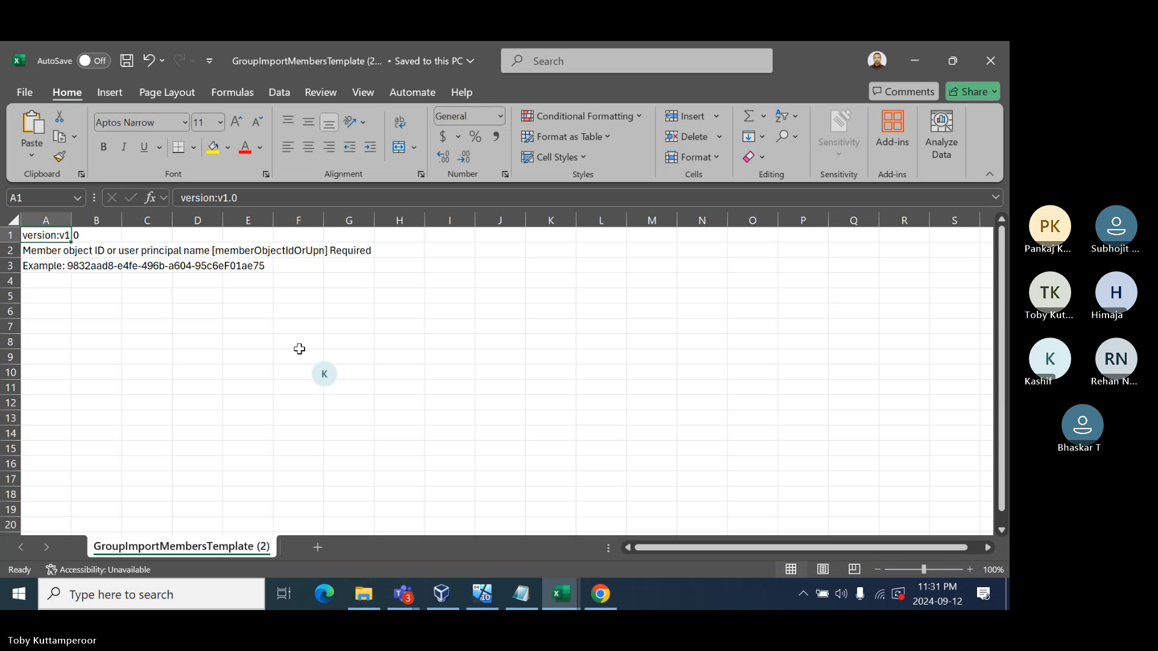
pyautogui.doubleClick(71, 214)
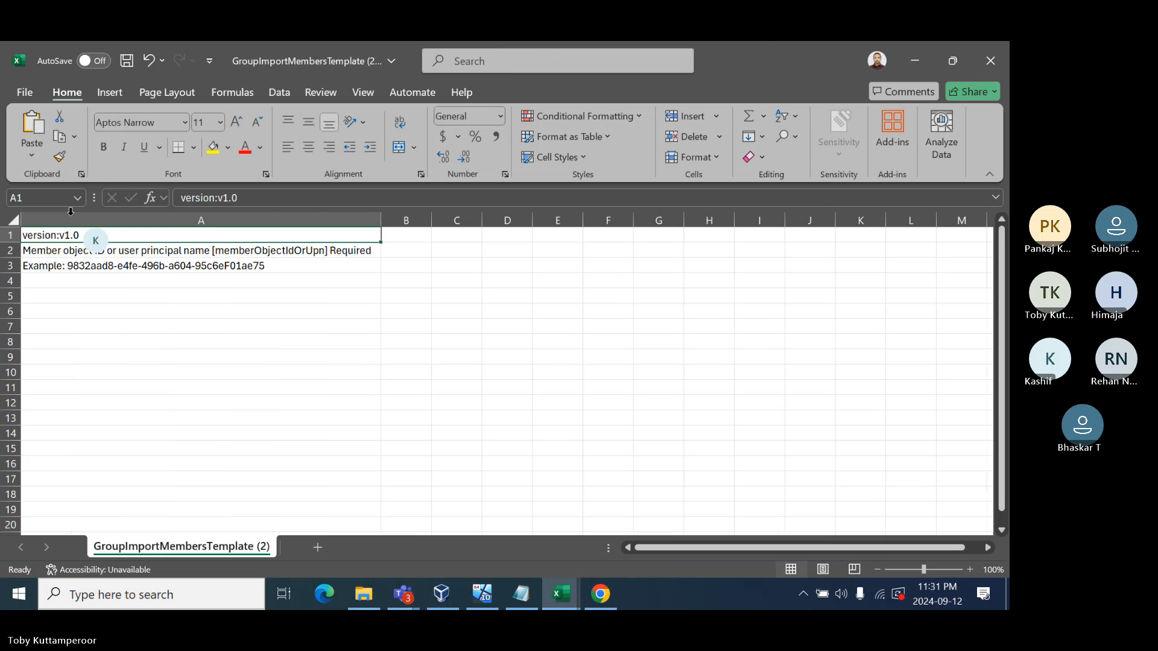
pyautogui.click(103, 265)
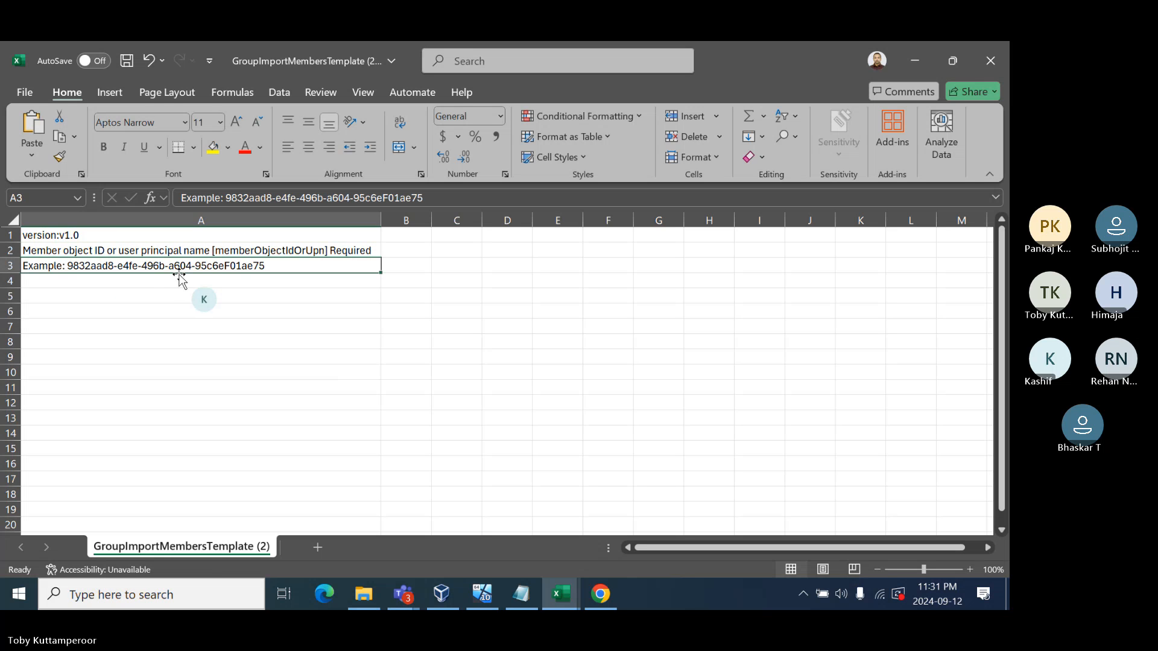
pyautogui.hotkey('ctrl', 'v')
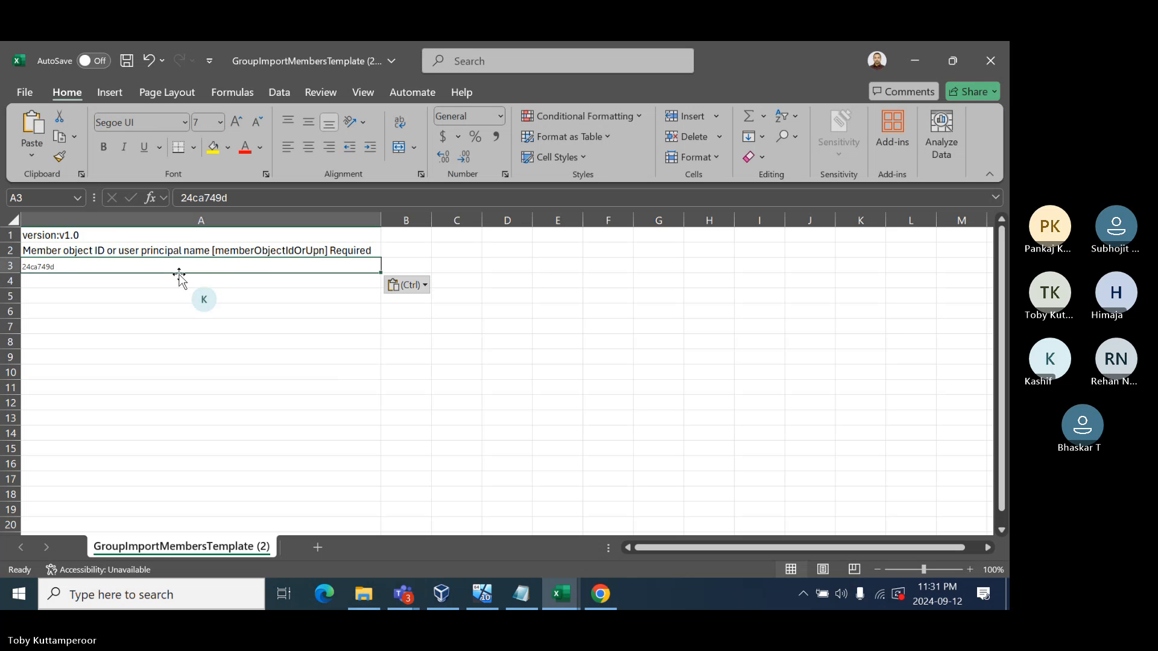
# Switch to Chrome, widen the Microsoft Entra Device ID column to show the whole value, and copy the Windows device's full ID.
pyautogui.click(602, 603)
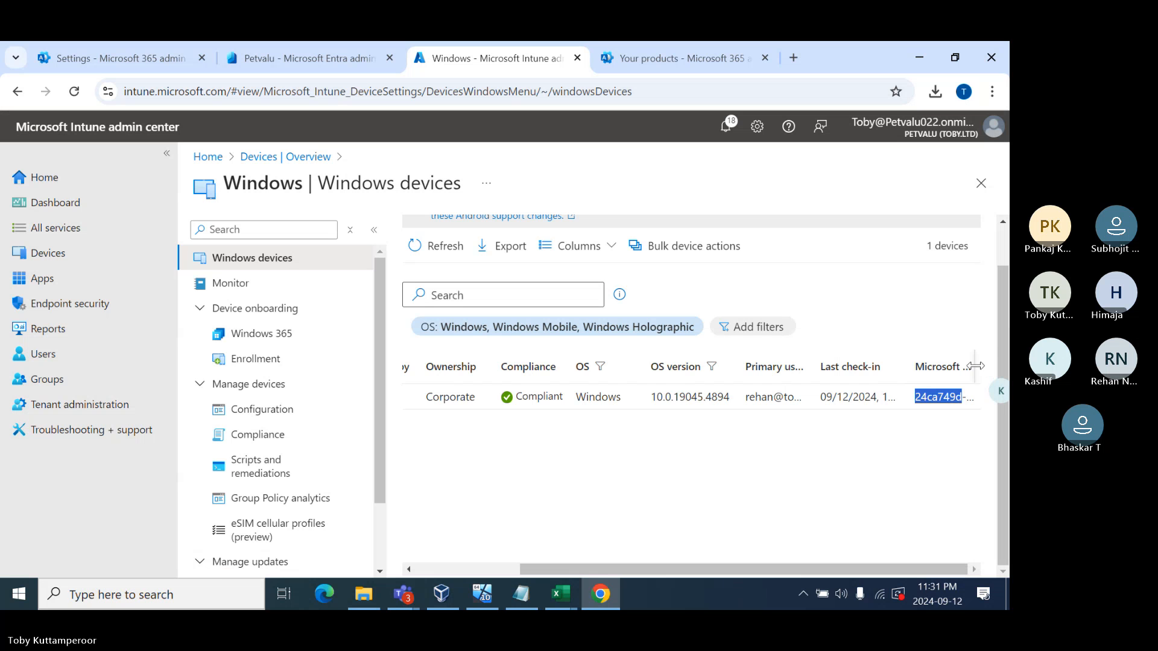
pyautogui.moveTo(975, 366); pyautogui.dragTo(978, 371)
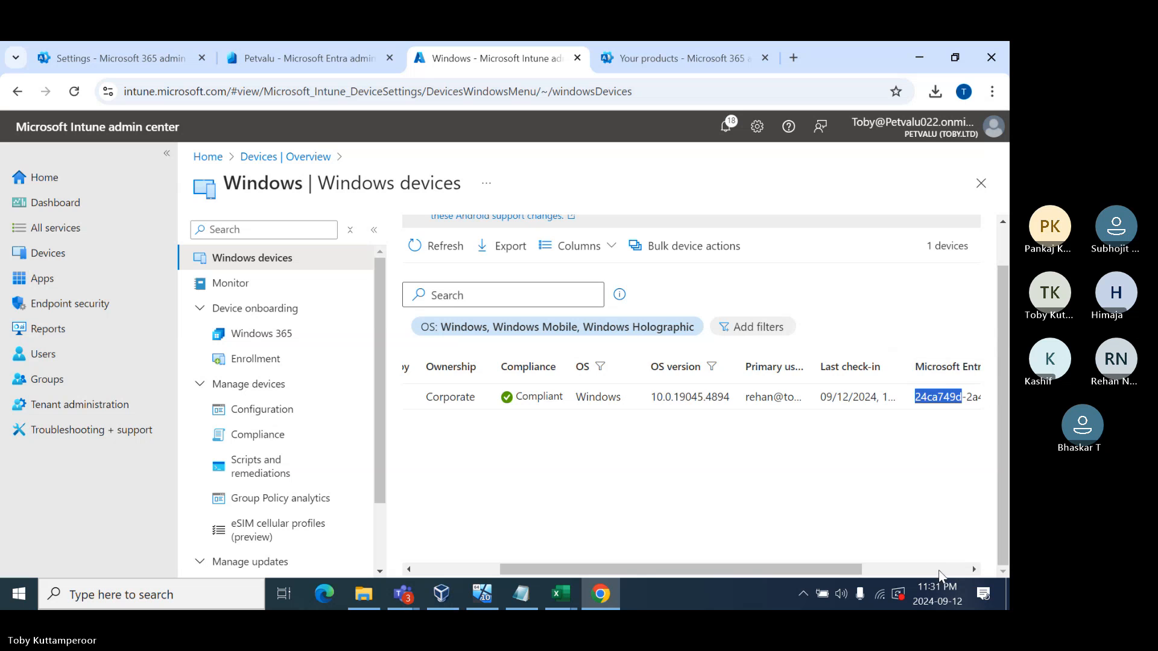
pyautogui.click(944, 570)
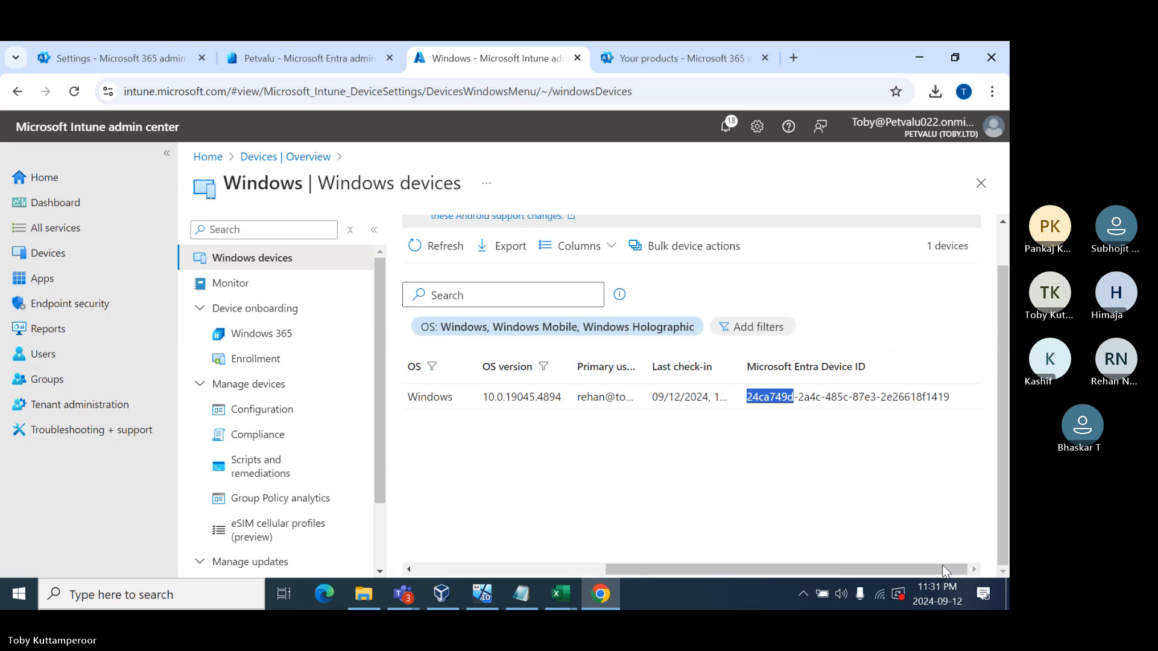
pyautogui.doubleClick(837, 397)
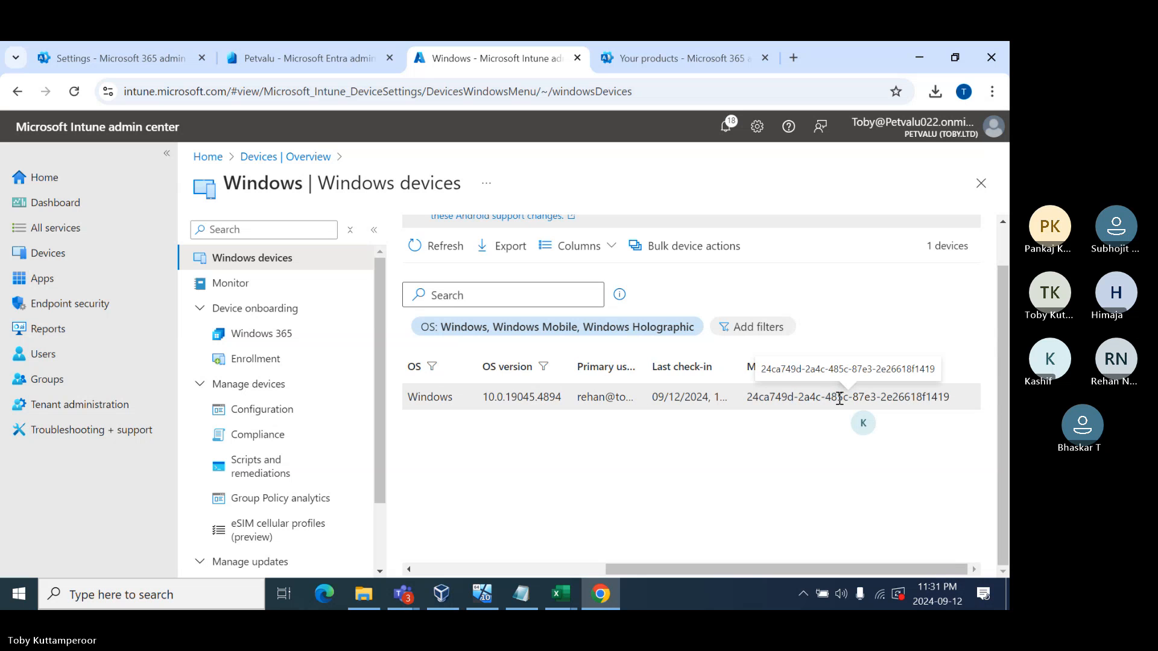
pyautogui.tripleClick(839, 396)
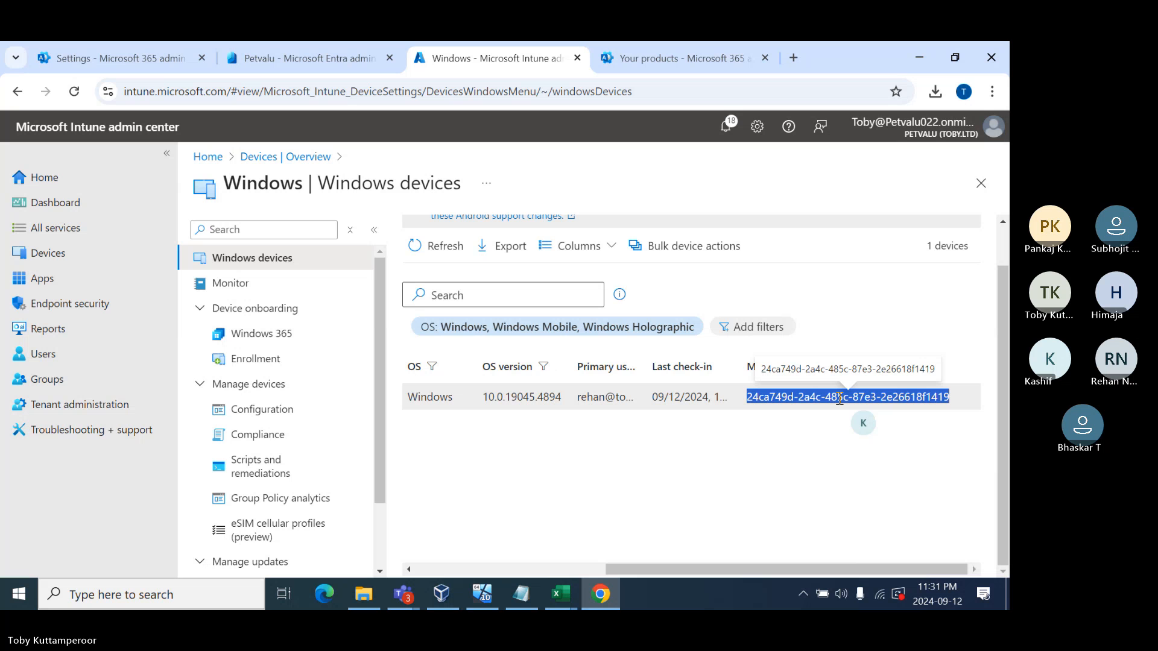
# Switch to Excel, replace cell A3 in GroupImportMembersTemplate (2) with 24ca749d-2a4c-485c-87e3-2e26618f1419, and save the file.
pyautogui.click(556, 595)
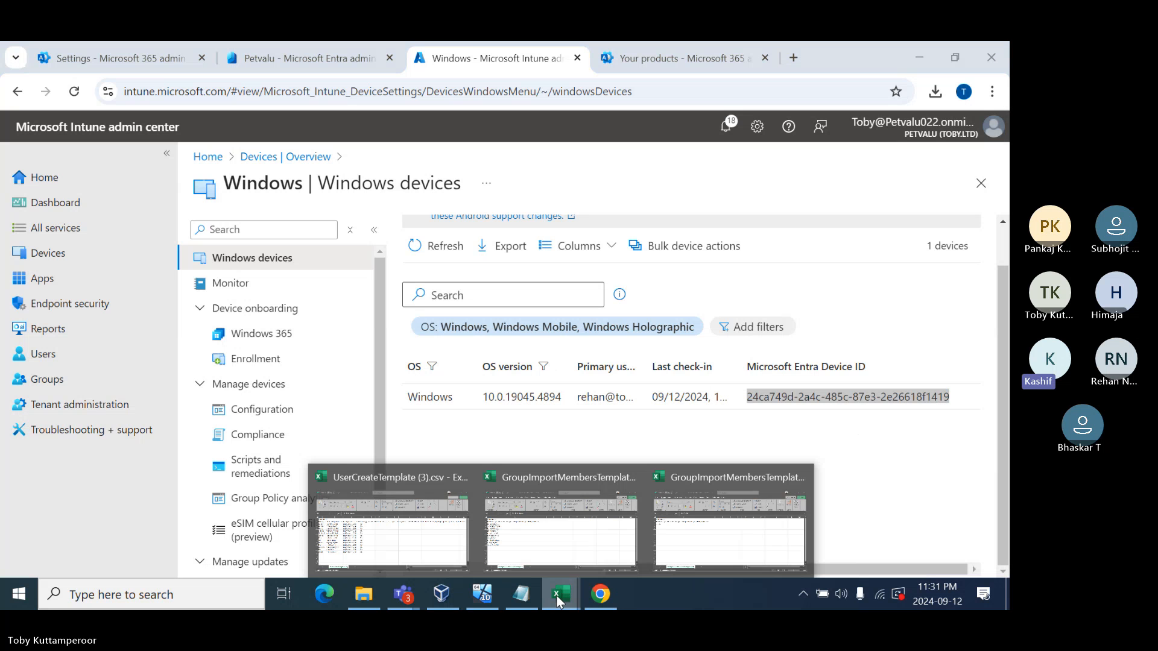
pyautogui.click(552, 528)
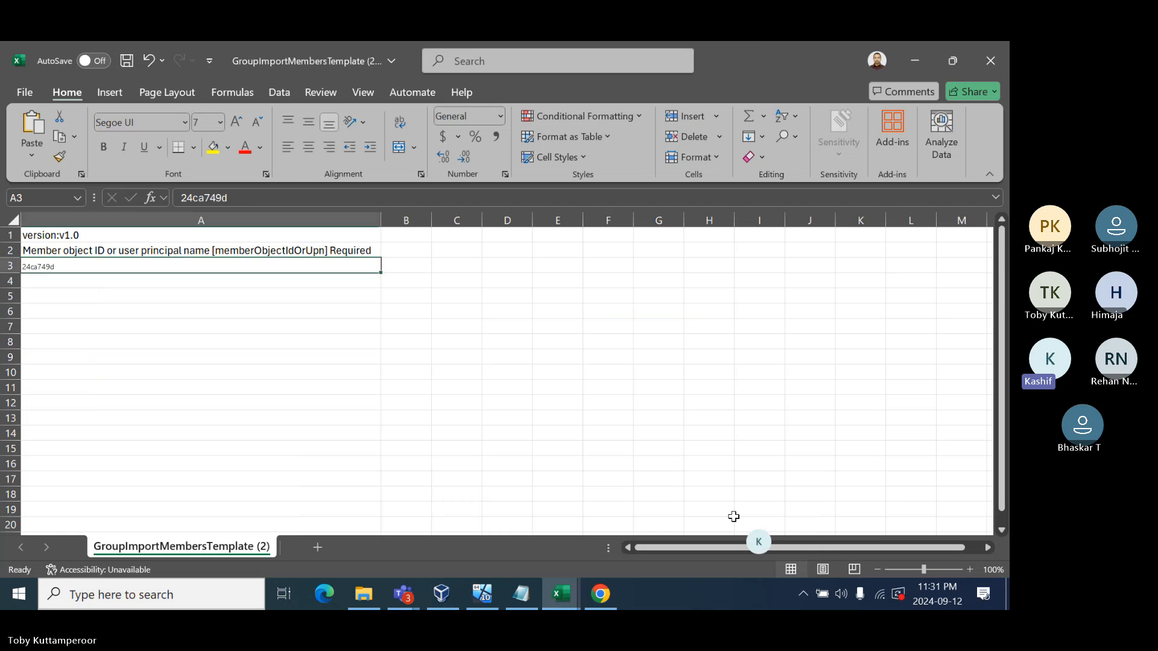
pyautogui.write('24ca749d-2a4c-485c-87e3-2e26618f1419')
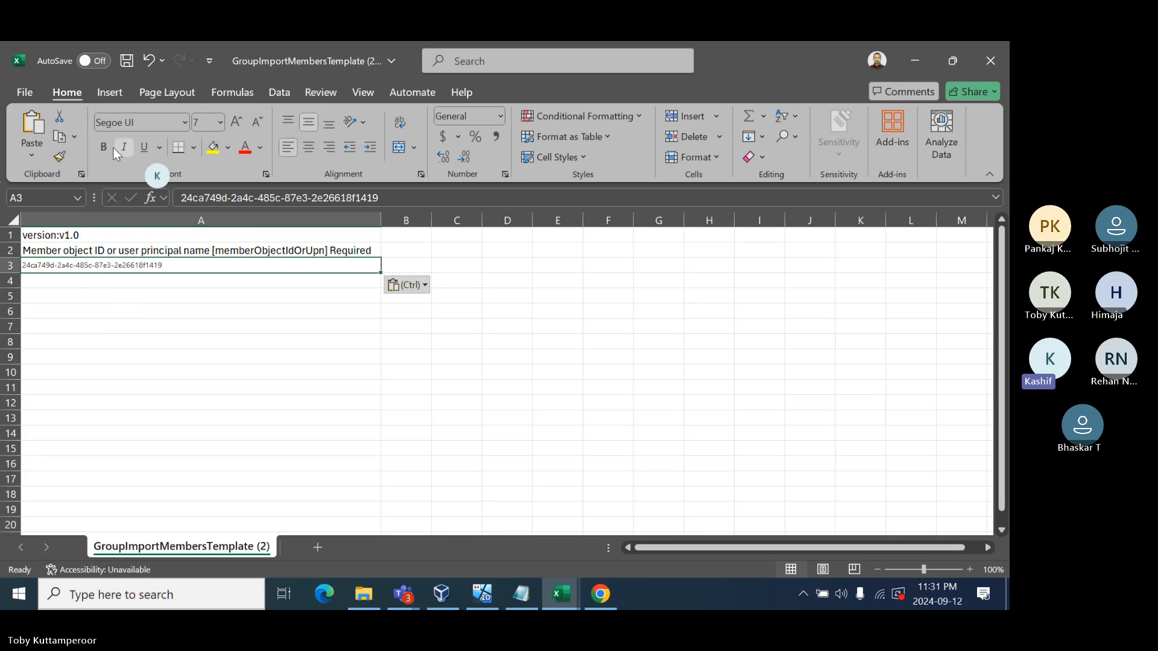
pyautogui.hotkey('ctrl', 's')
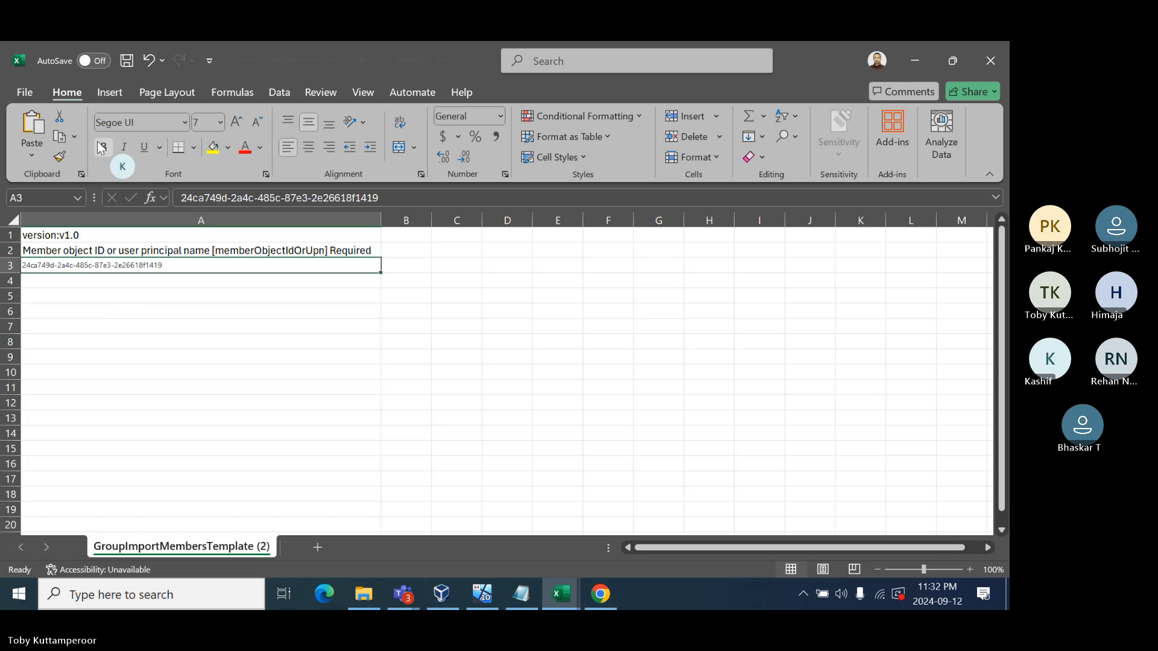
# Switch to Chrome and open the bulk member import for the Bulk Device Group's members.
pyautogui.click(601, 596)
pyautogui.click(604, 546)
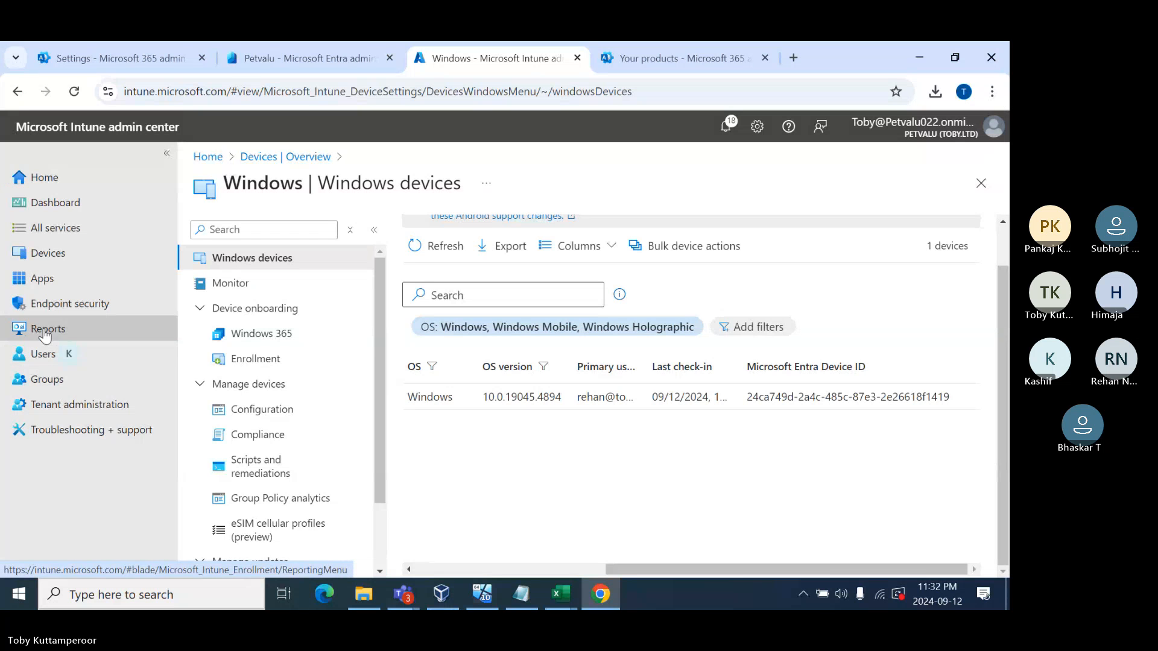
pyautogui.click(62, 382)
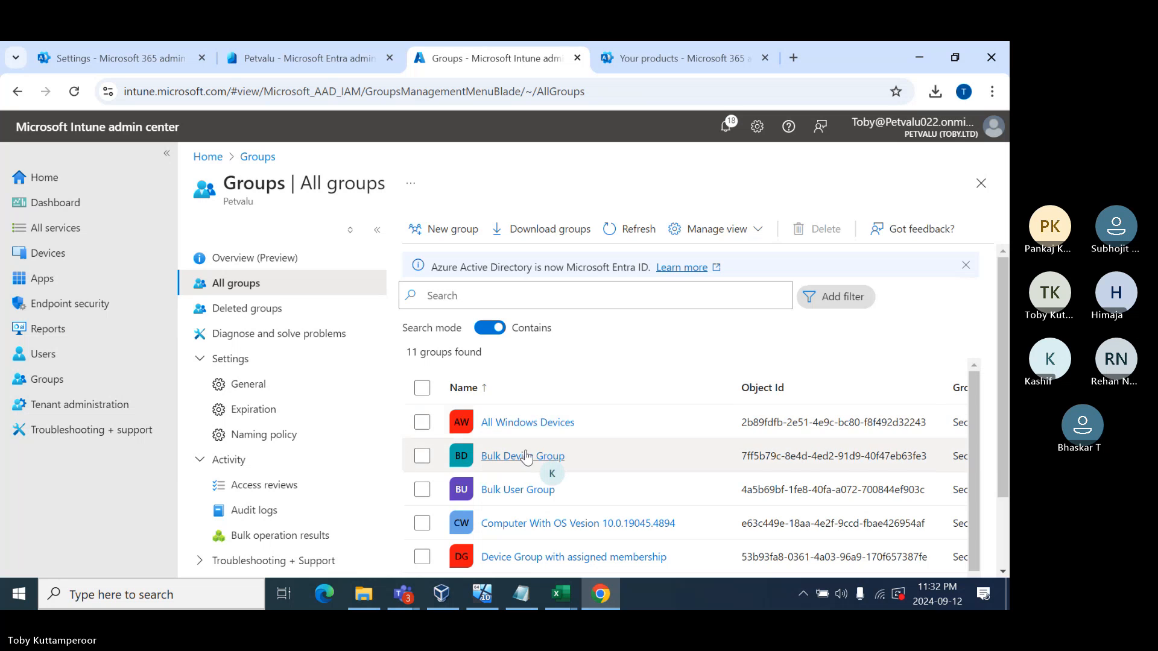
pyautogui.click(505, 456)
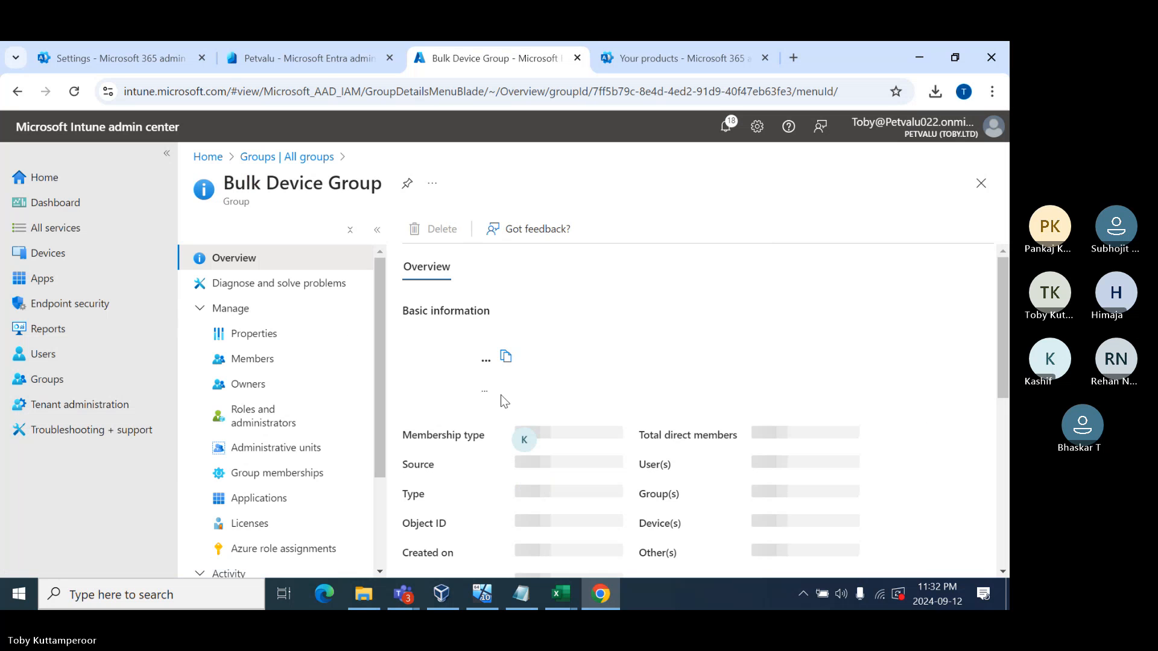
pyautogui.click(244, 362)
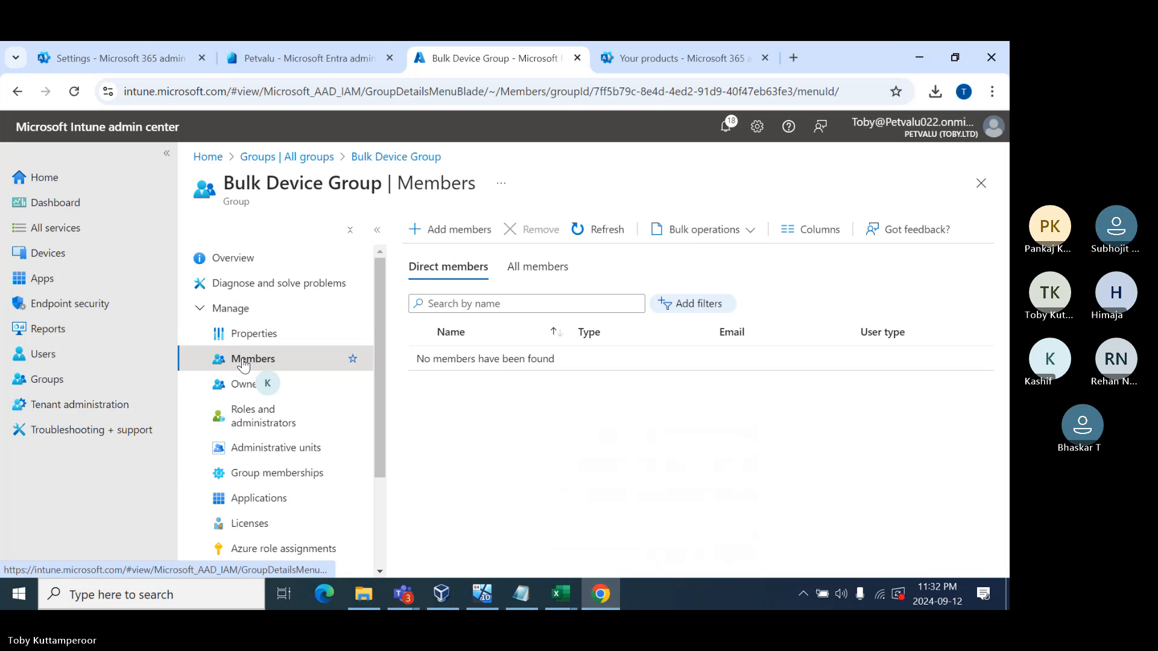
pyautogui.click(725, 234)
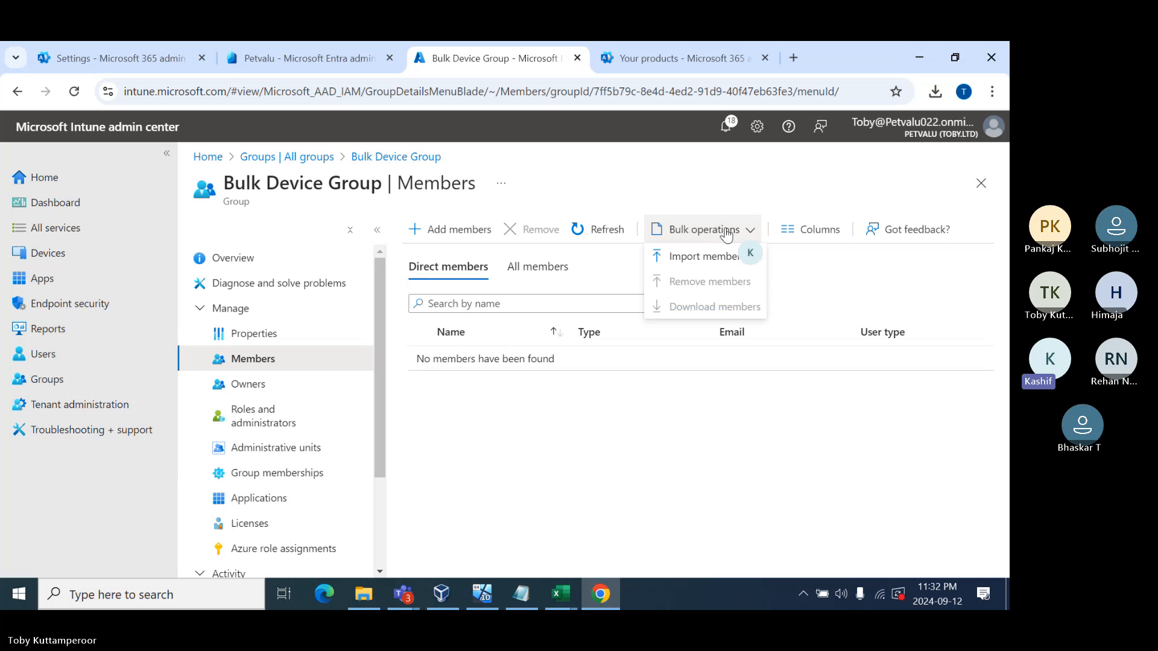
pyautogui.click(703, 258)
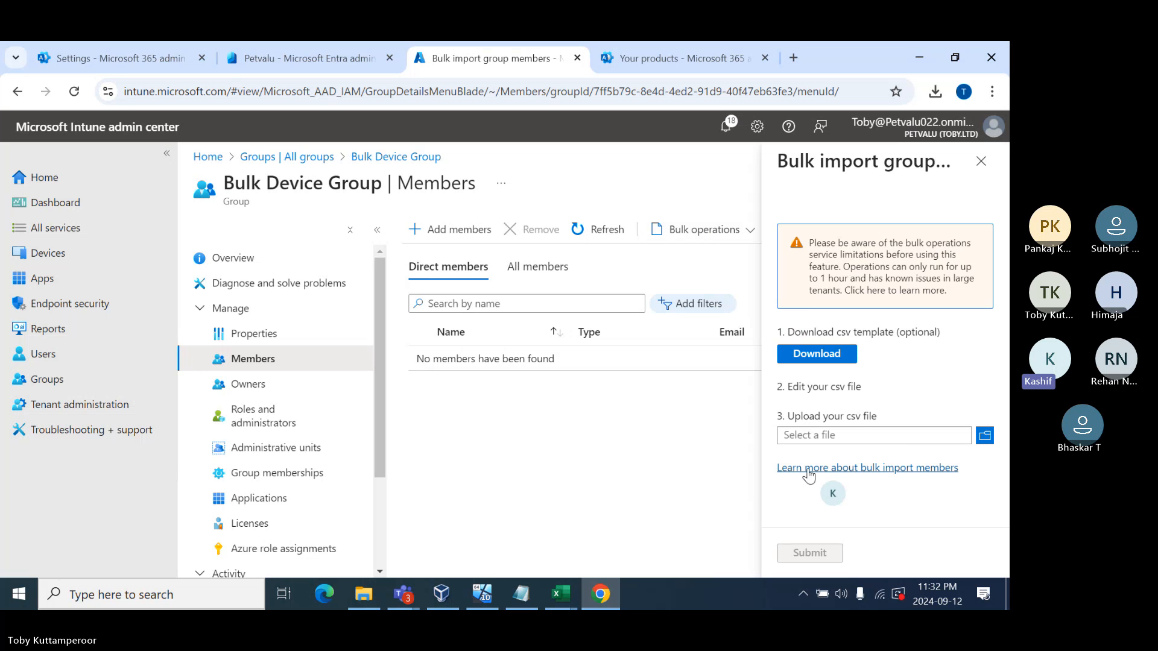
# Upload GroupImportMembersTemplate (2).csv from Downloads and submit the bulk member import for Bulk Device Group.
pyautogui.click(795, 436)
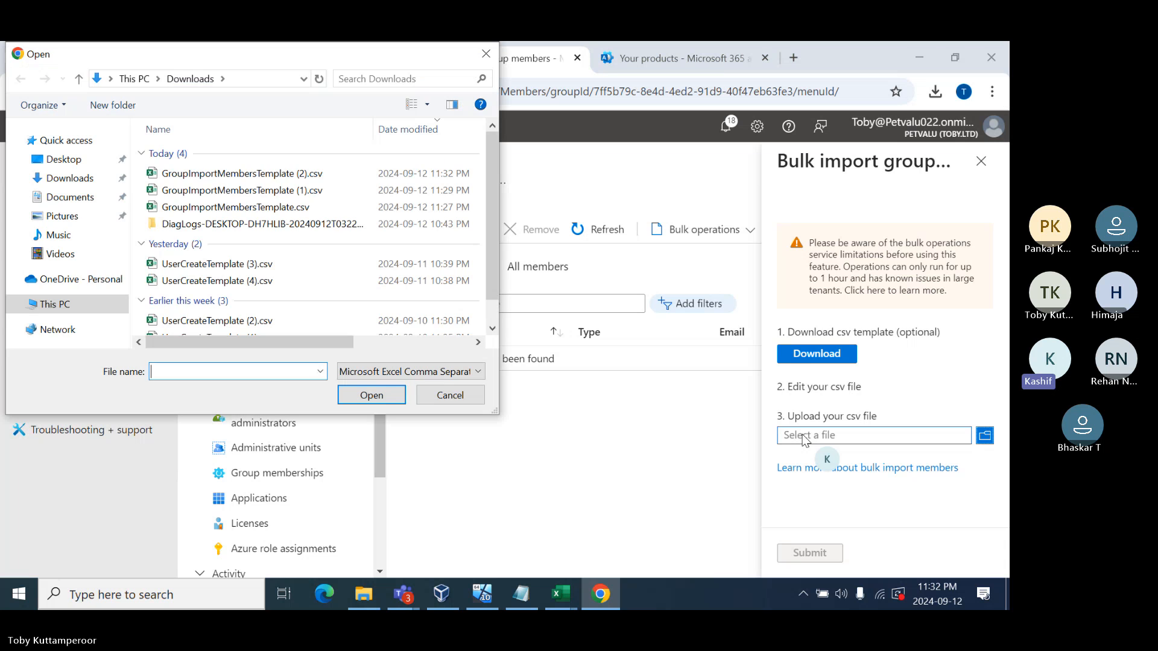
pyautogui.doubleClick(241, 173)
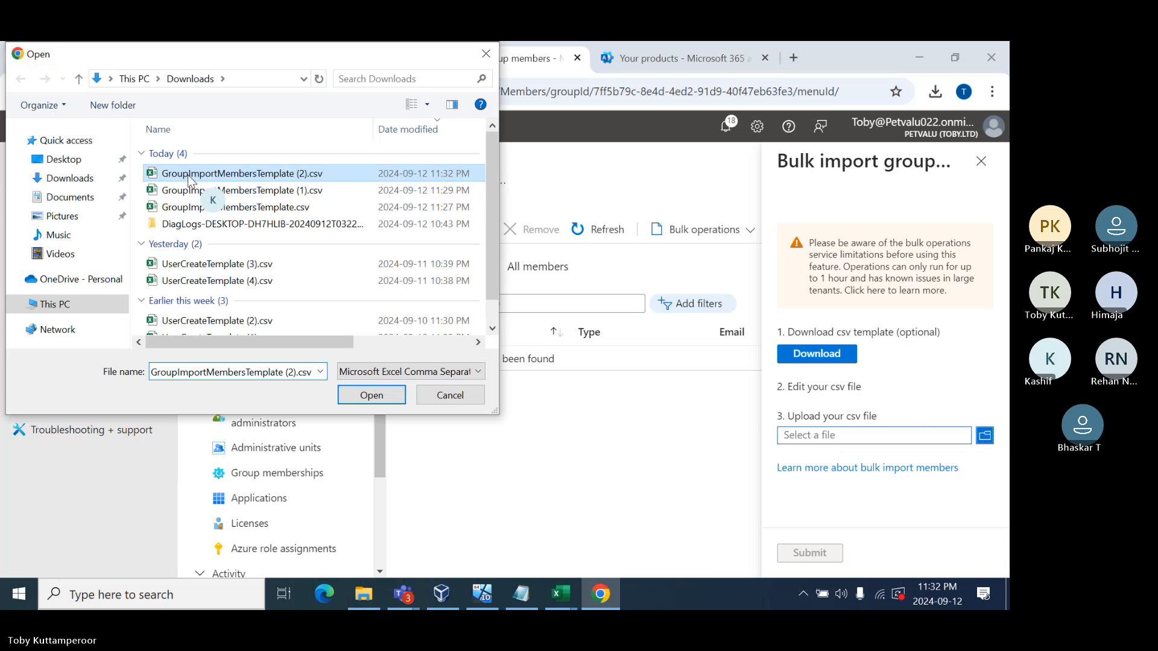
pyautogui.click(804, 556)
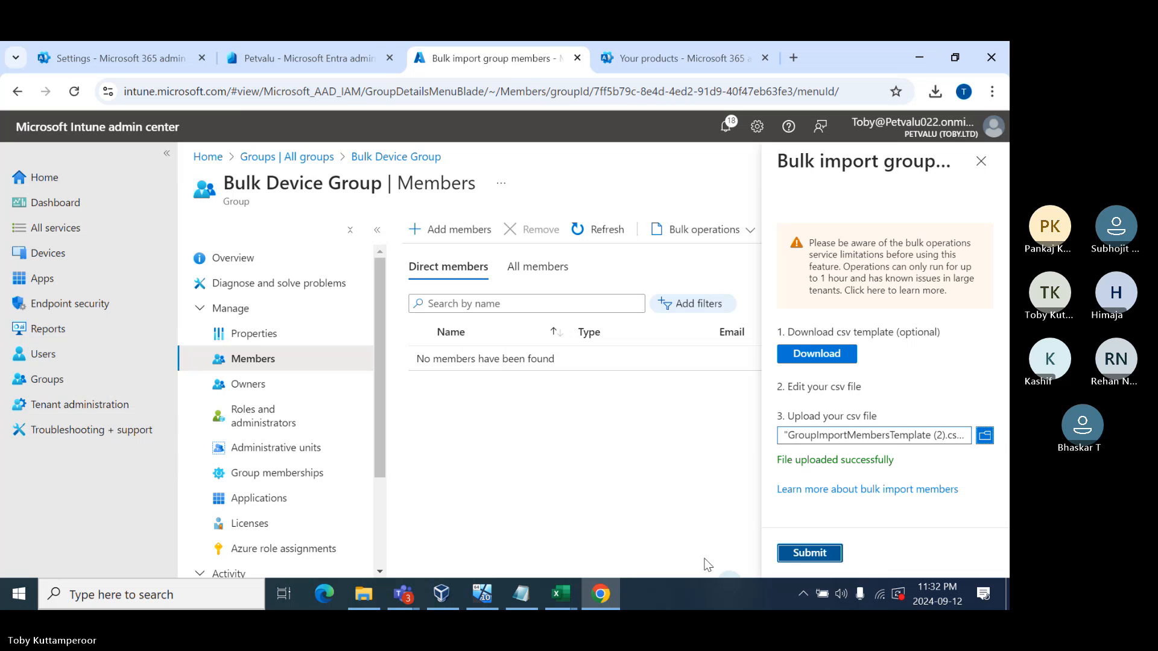
pyautogui.click(826, 556)
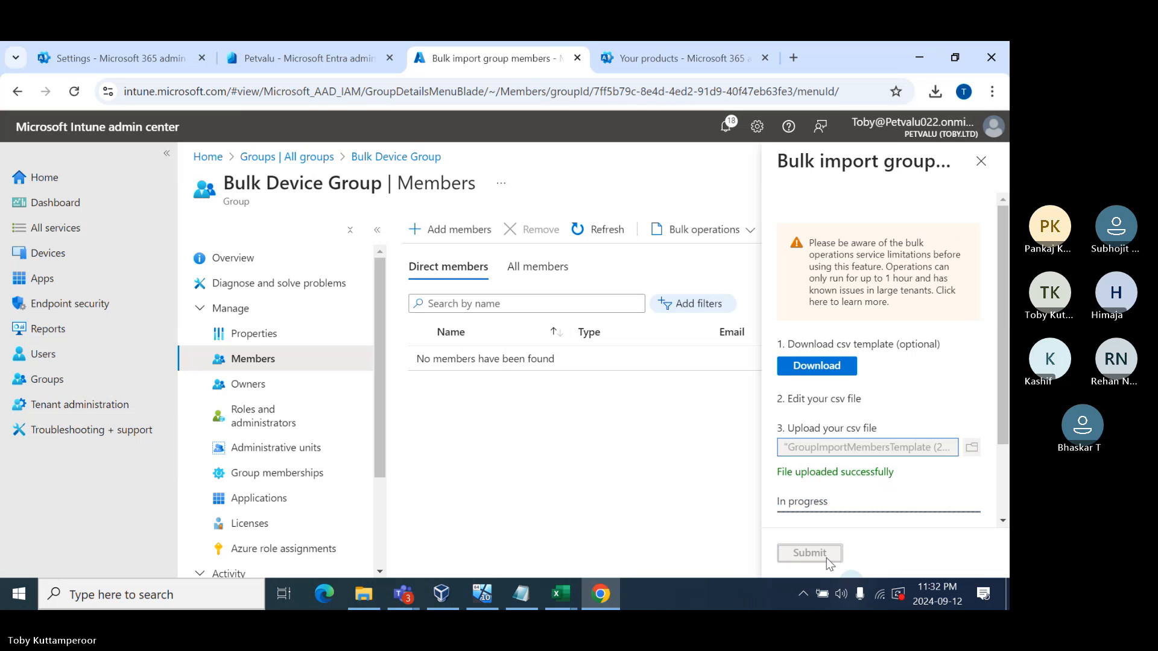
# Check Bulk Device Group's bulk operation results and examine the request details of the GroupImportMembersTemplate (2).csv import.
pyautogui.scroll(-2, 836, 429)
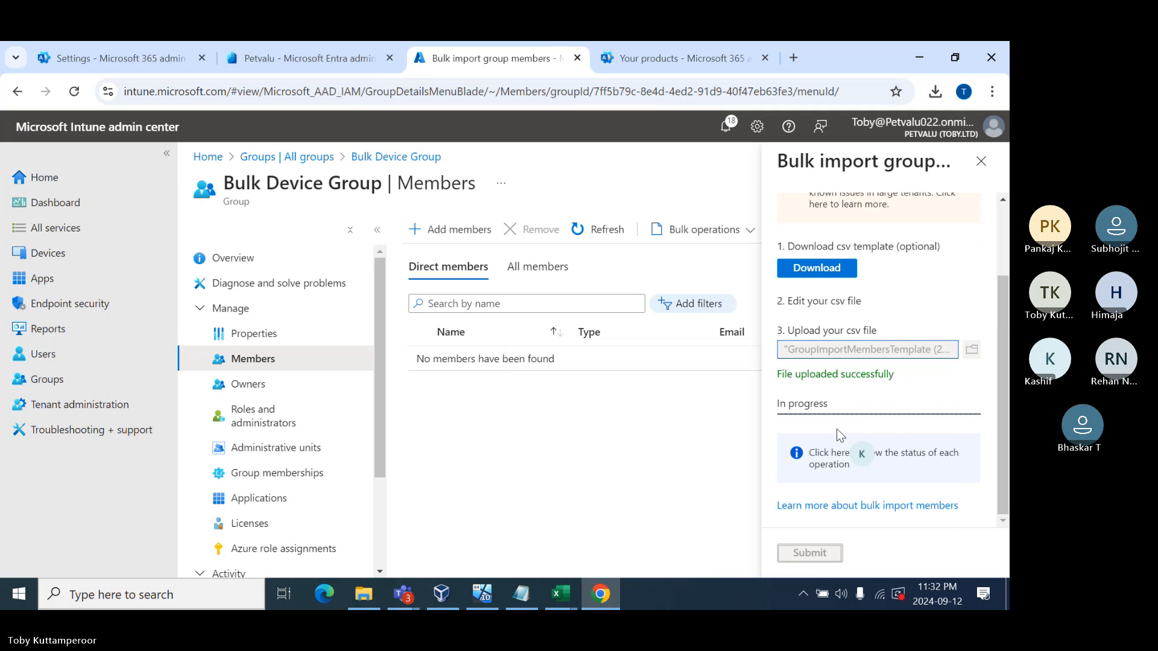
pyautogui.scroll(2, 837, 428)
pyautogui.scroll(-2, 837, 429)
pyautogui.click(833, 462)
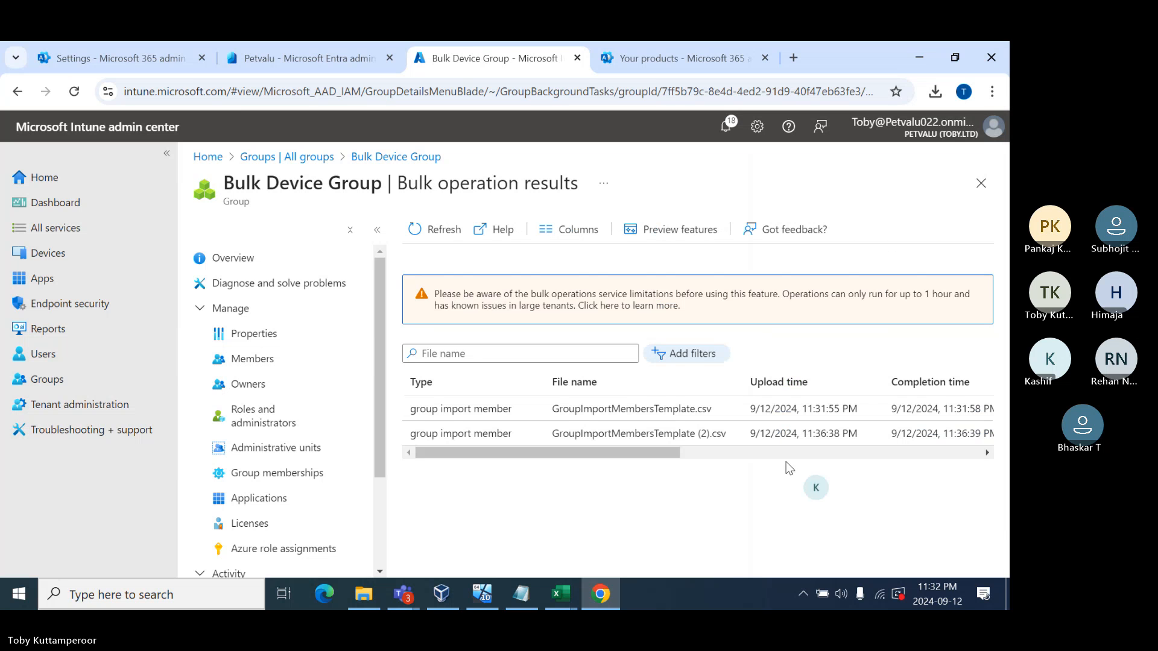
pyautogui.click(687, 452)
pyautogui.moveTo(686, 452); pyautogui.dragTo(797, 437)
pyautogui.moveTo(693, 456); pyautogui.dragTo(979, 445)
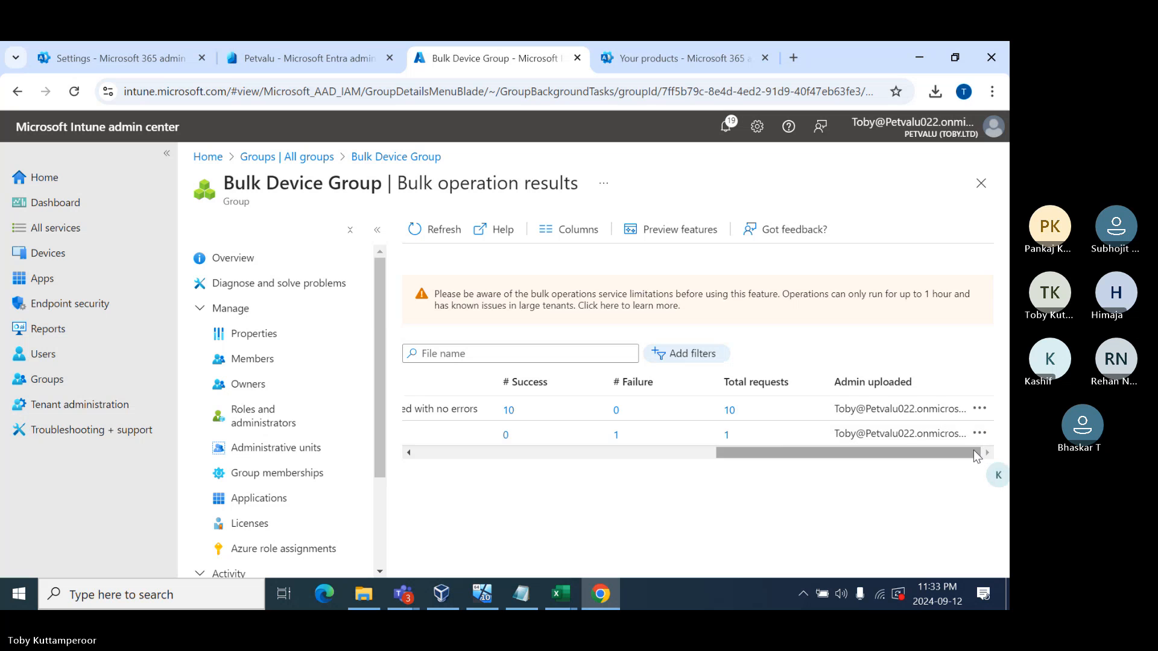
pyautogui.click(726, 435)
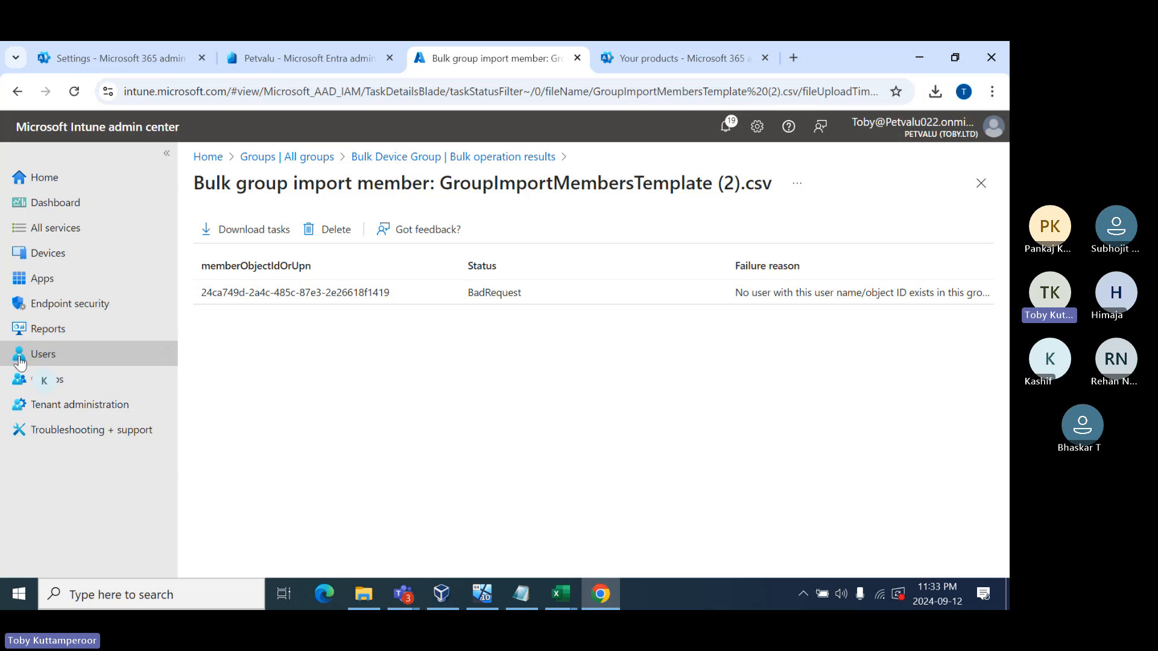
# Start a new security group in Intune, set its membership type to Dynamic Device and name it Device Group.
pyautogui.click(60, 386)
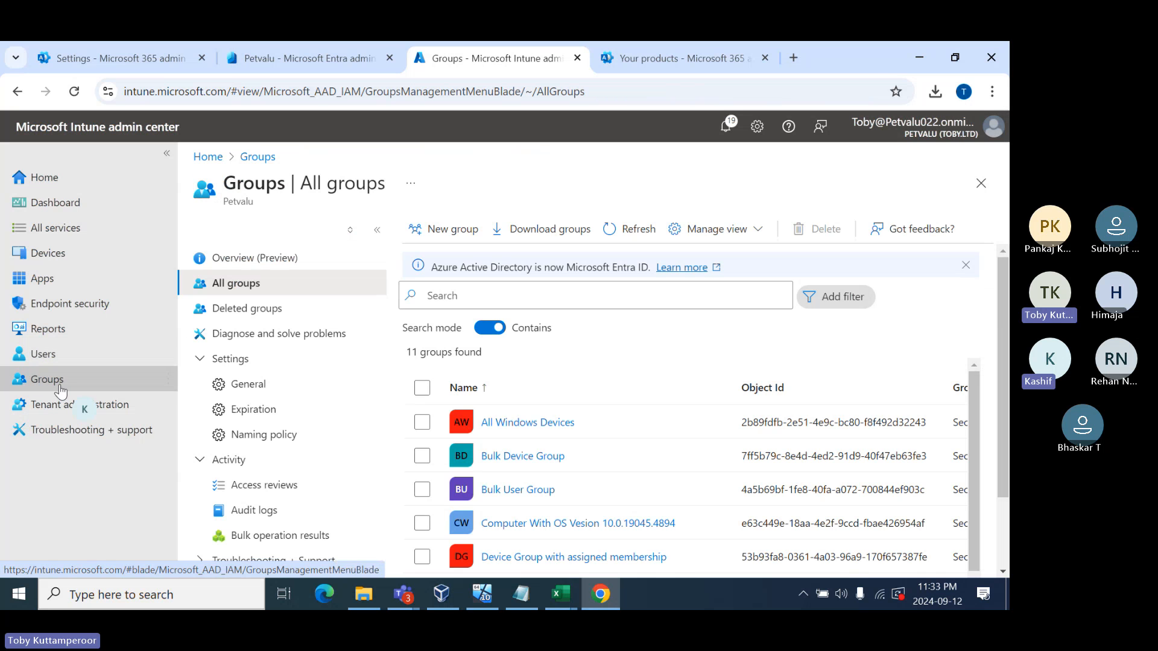
pyautogui.click(454, 234)
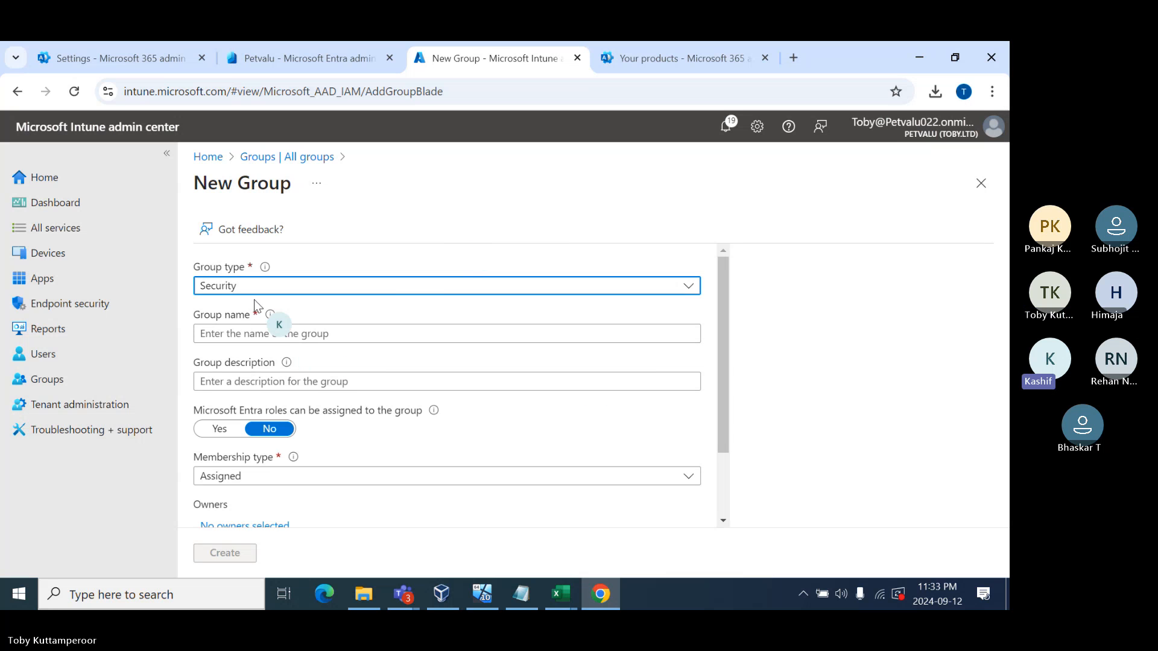
pyautogui.click(257, 330)
pyautogui.scroll(-3, 256, 330)
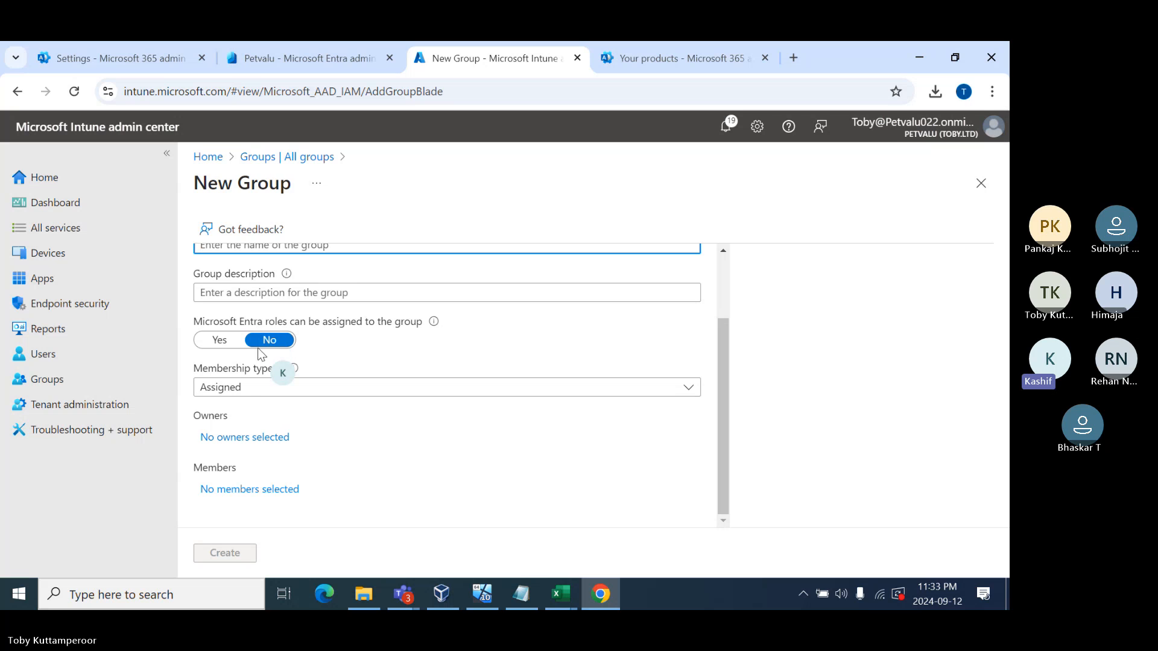
pyautogui.click(253, 389)
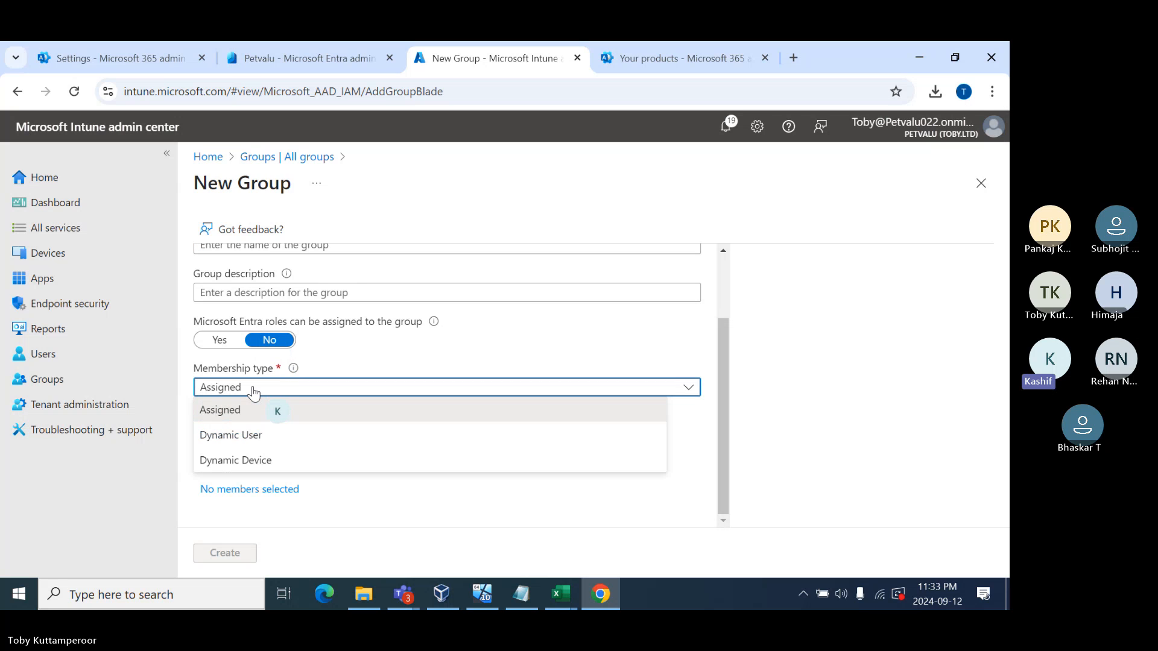
pyautogui.click(258, 462)
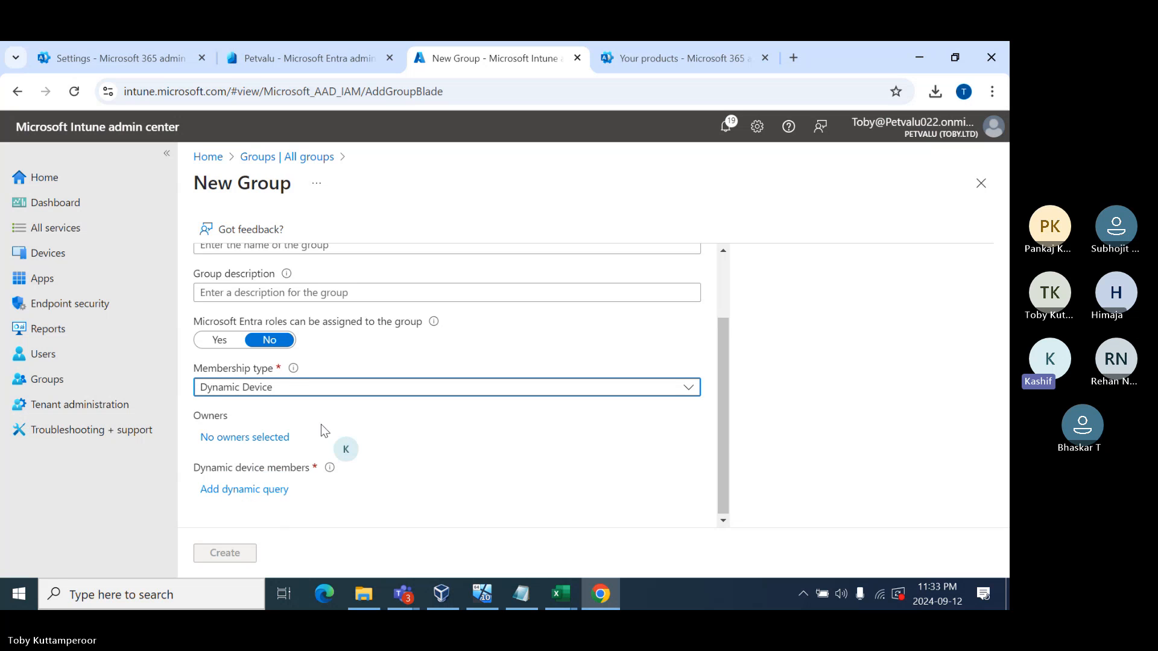
pyautogui.scroll(2, 321, 423)
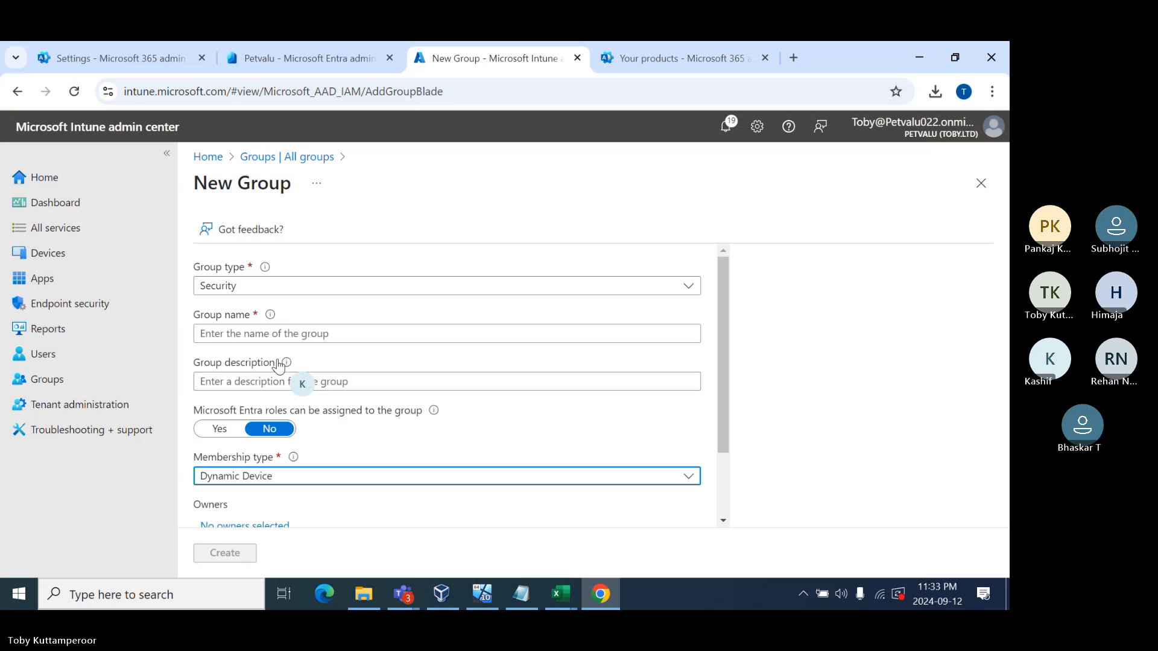
pyautogui.click(264, 333)
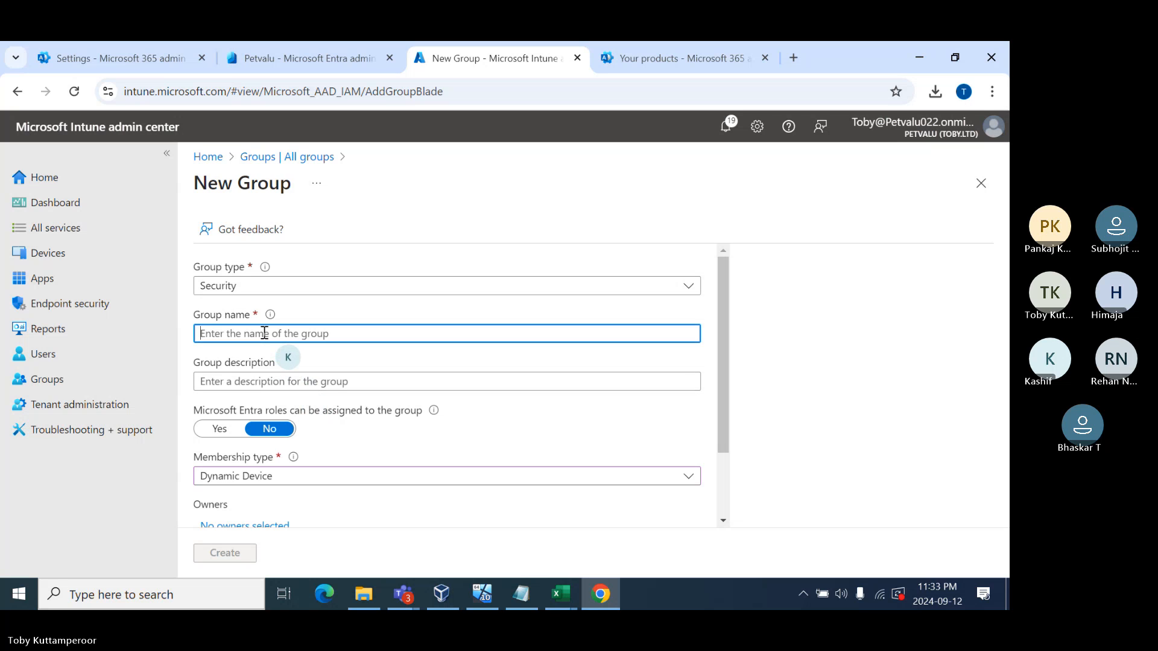
pyautogui.write('Device ')
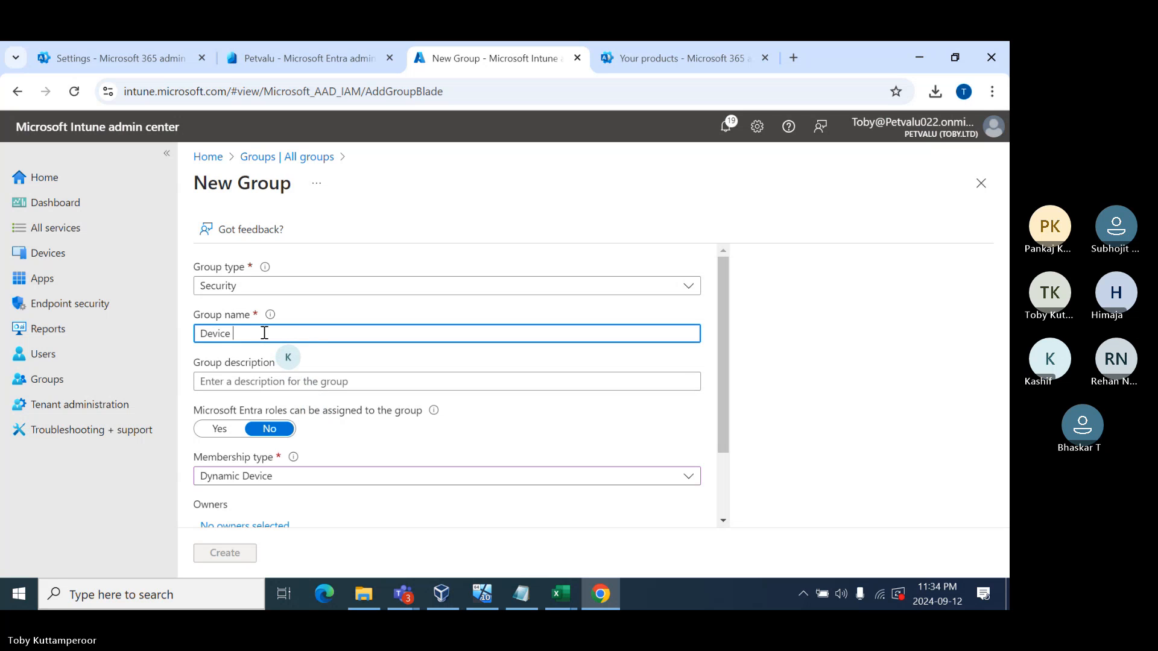
pyautogui.write('Group')
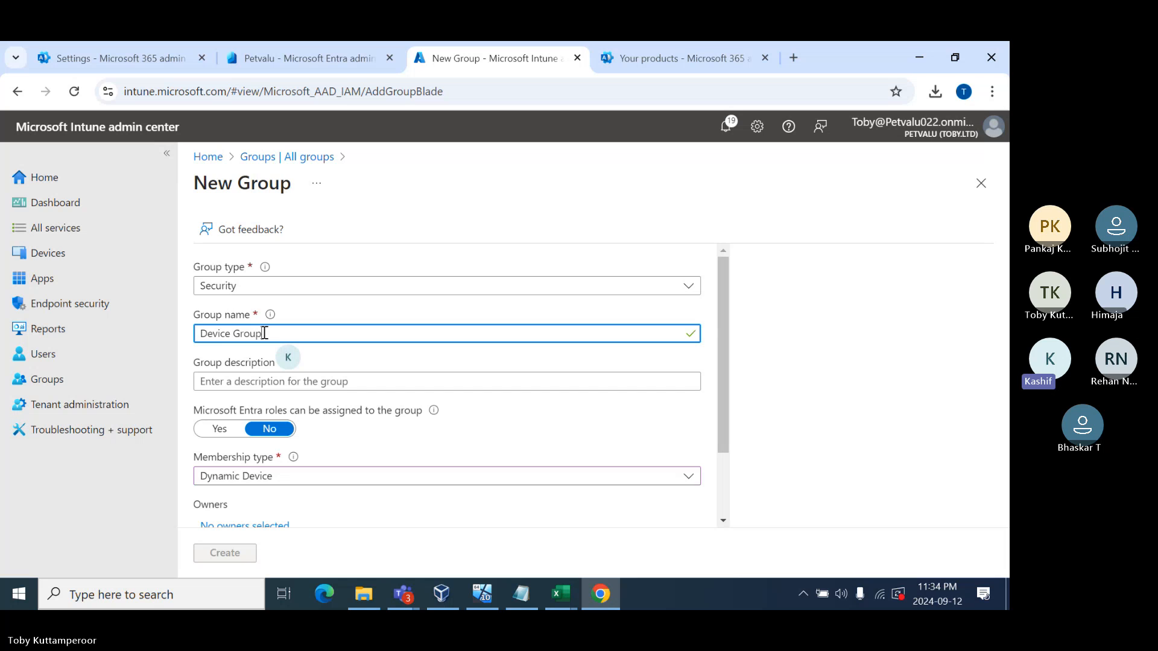
# Add a dynamic membership rule to Device Group where objectId Equals 24ca749d-2a4c-485c-87e3-2e26618f1419.
pyautogui.scroll(-3, 264, 332)
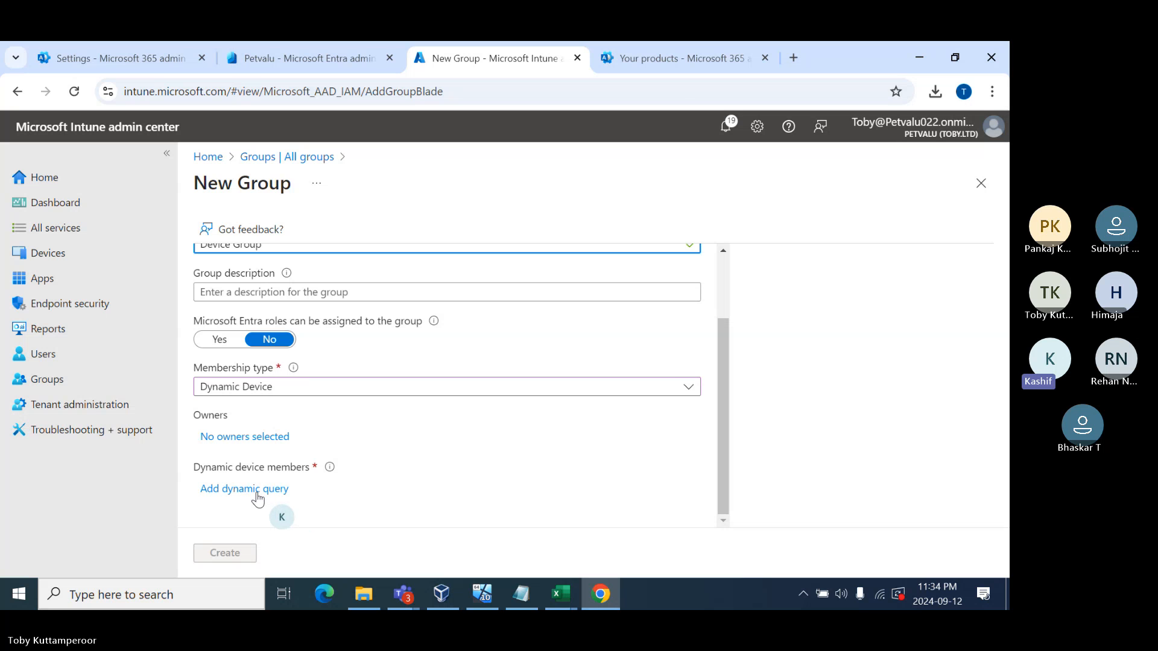
pyautogui.click(240, 490)
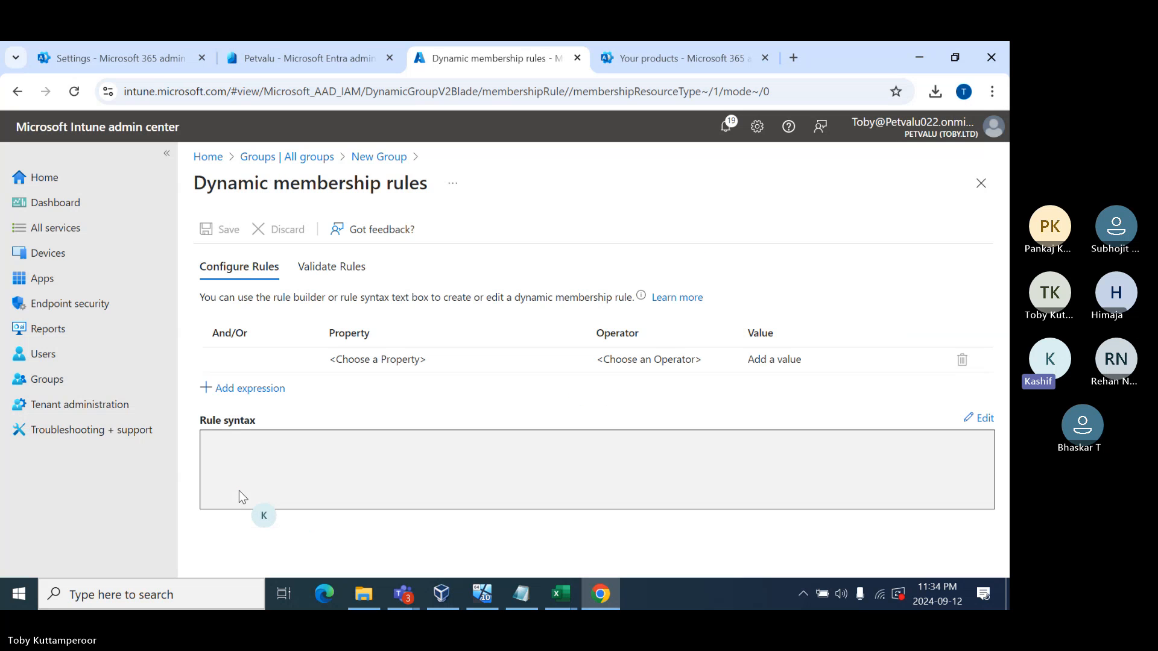
pyautogui.click(441, 361)
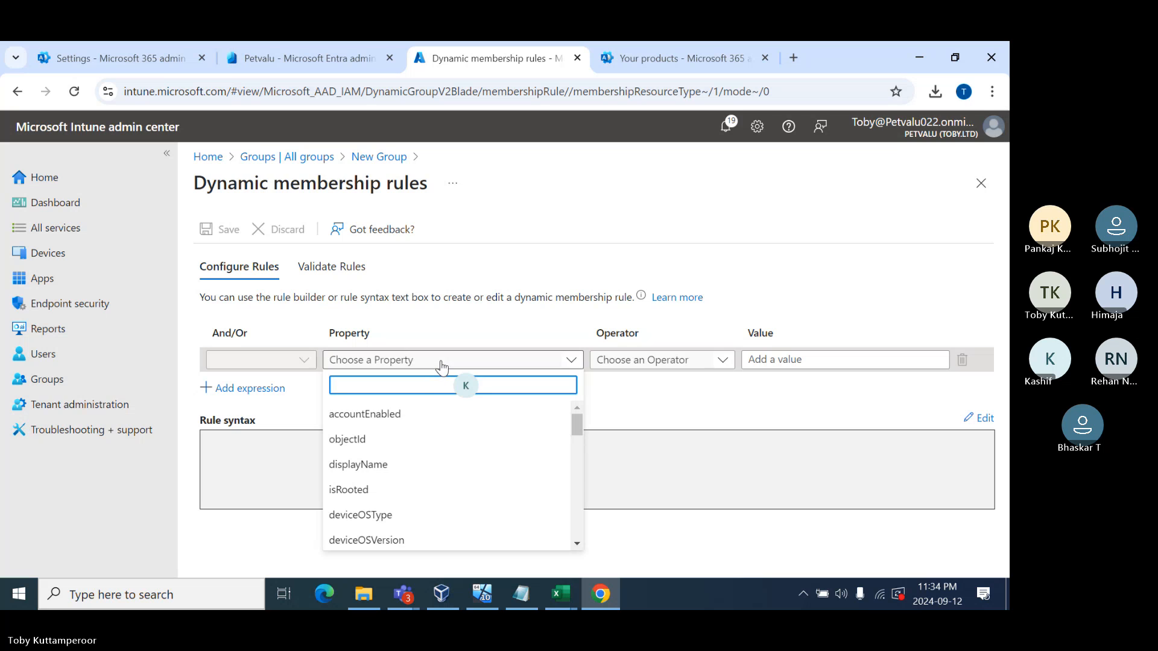
pyautogui.click(362, 440)
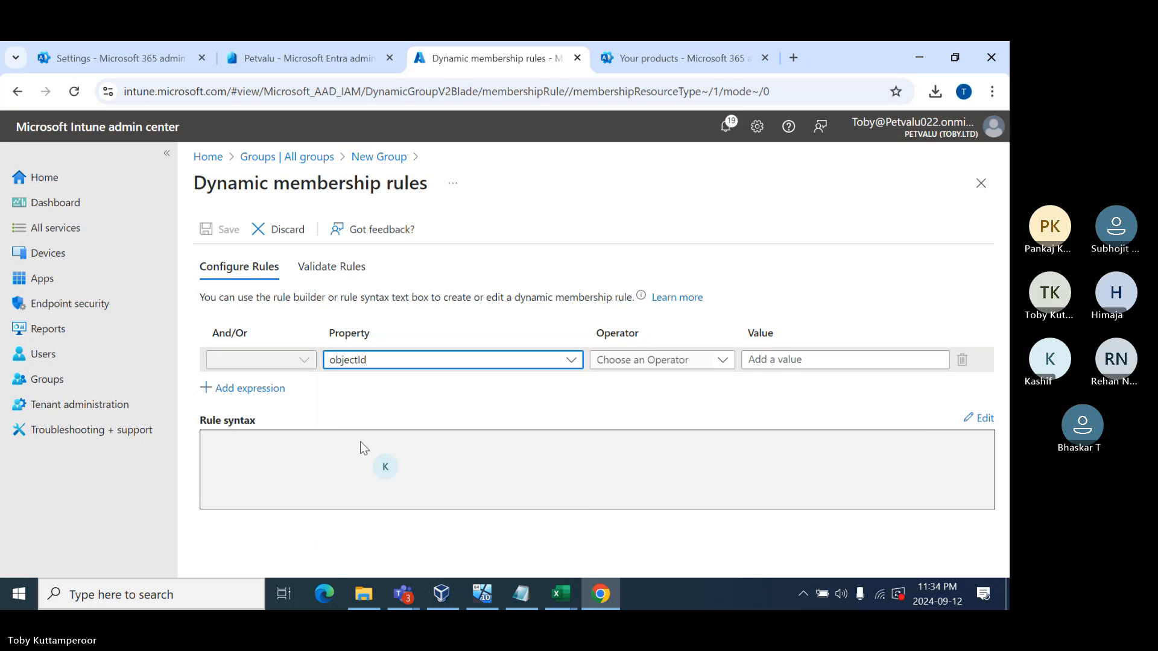
pyautogui.click(707, 365)
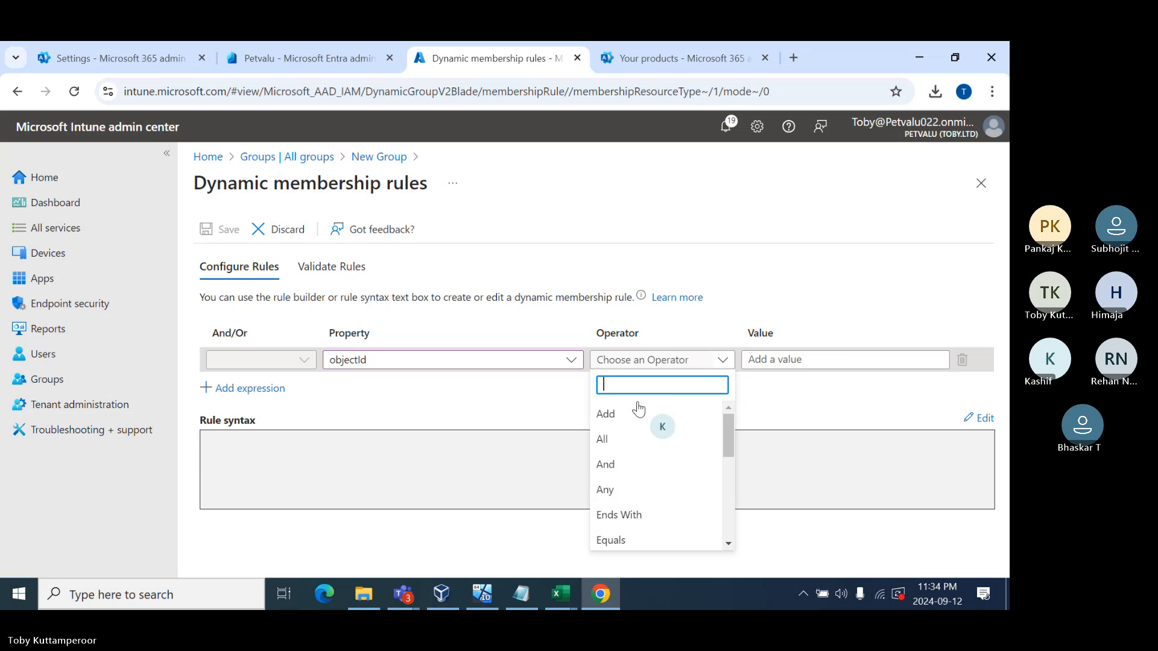
pyautogui.scroll(-5, 617, 508)
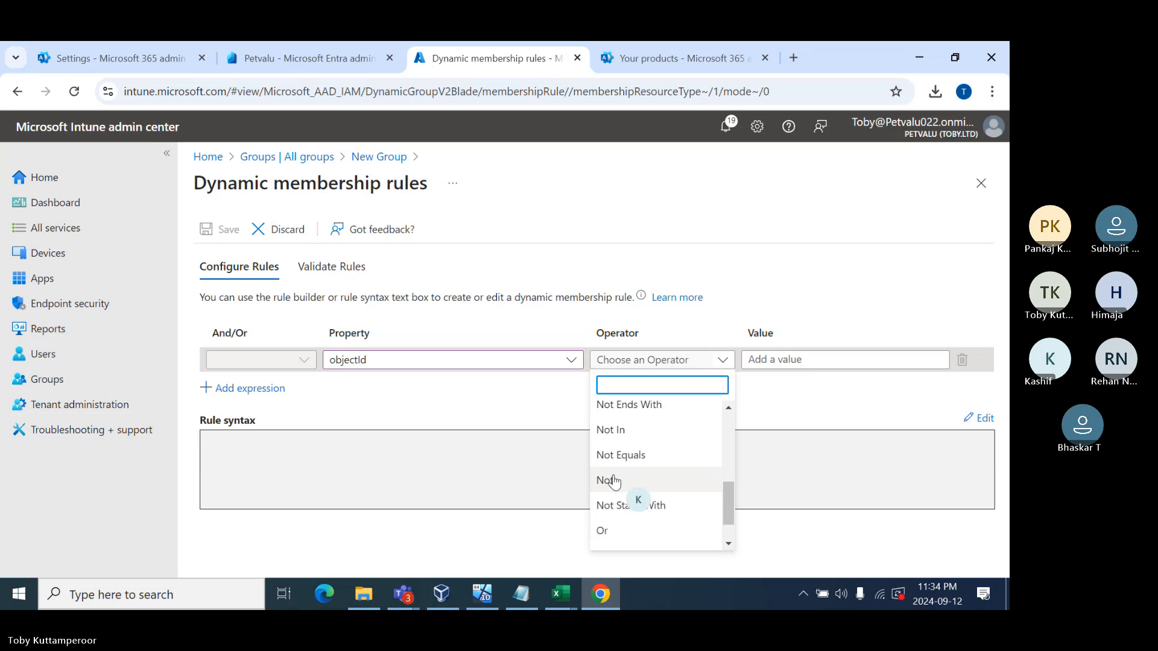
pyautogui.scroll(3, 618, 476)
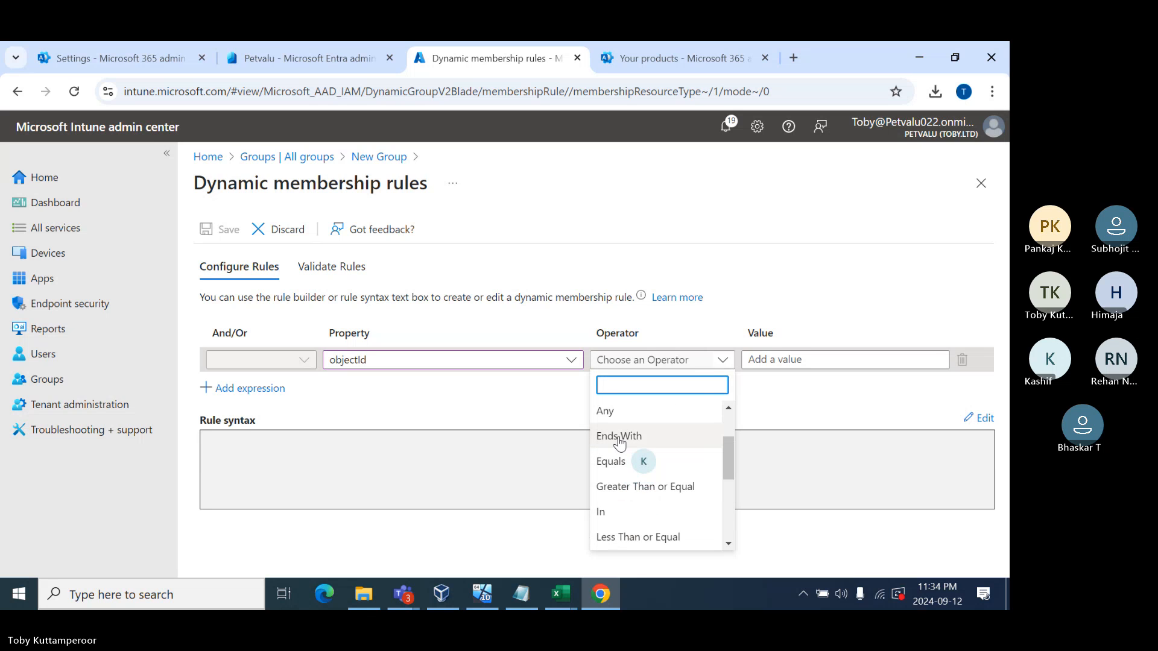
pyautogui.click(619, 461)
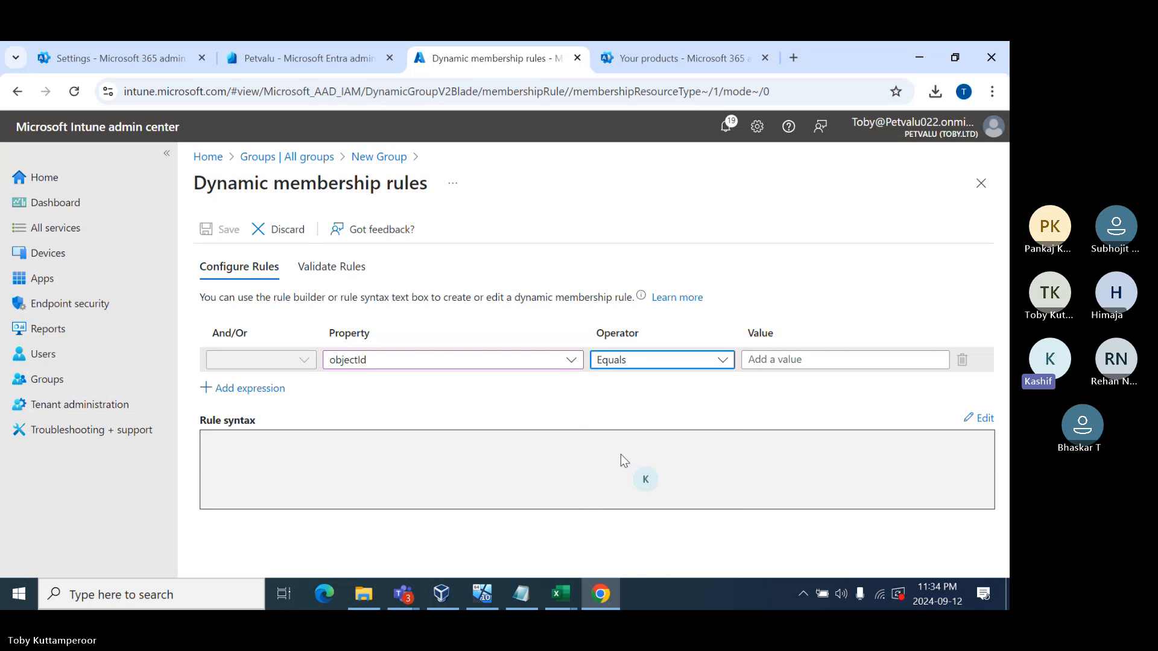
pyautogui.click(782, 359)
pyautogui.write('24ca742d-2a4c-485c-87e3-2e26618f1419')
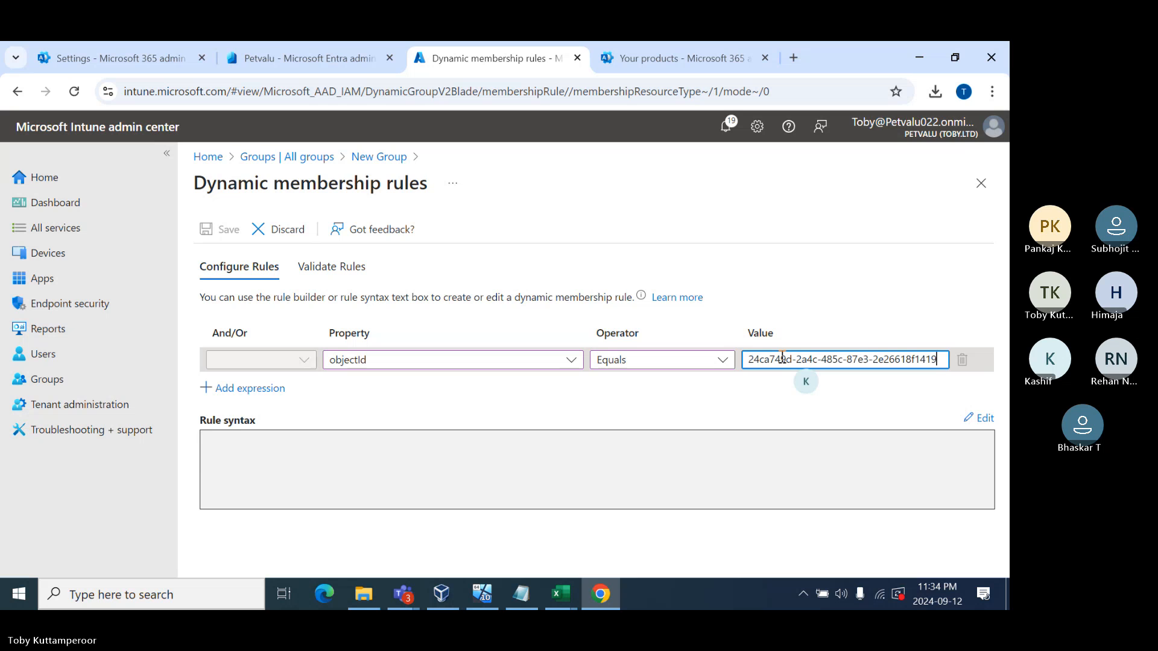
pyautogui.click(525, 445)
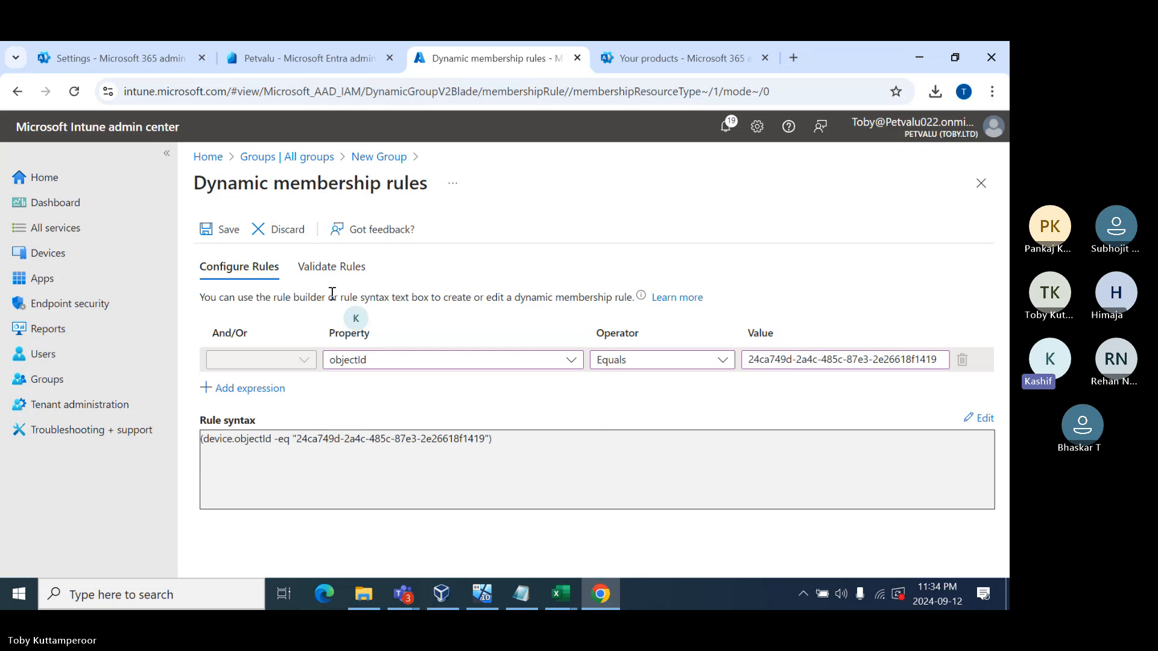
# Validate the dynamic membership rule against device WINVM001 and examine its verification details.
pyautogui.click(337, 269)
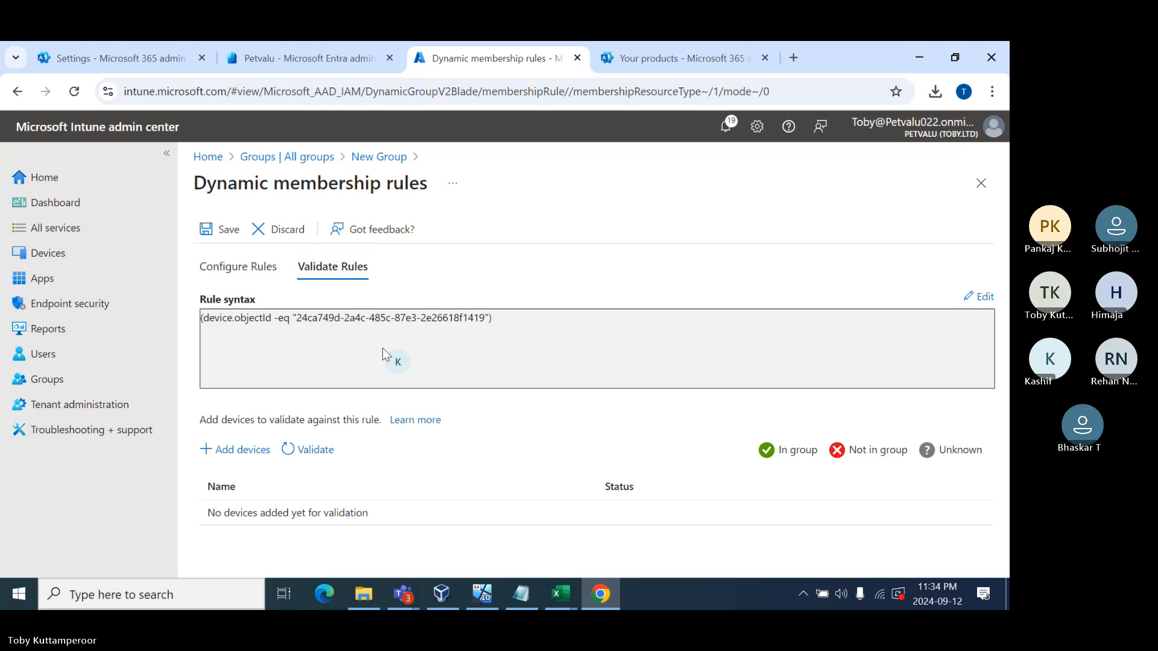
pyautogui.click(253, 450)
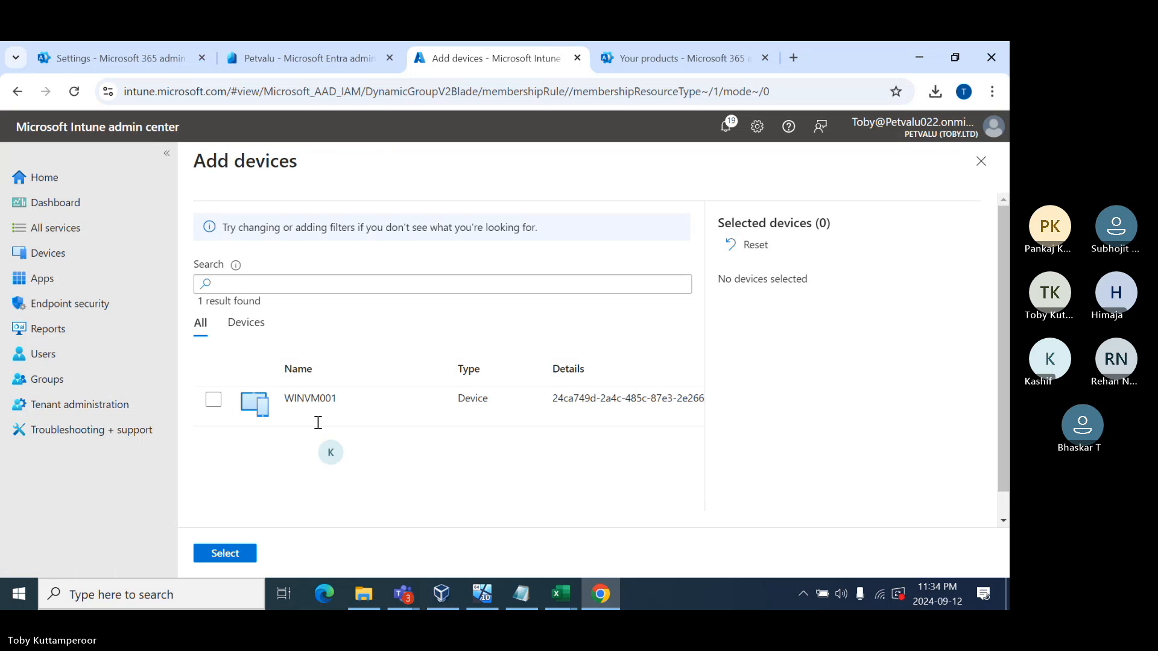
pyautogui.click(213, 400)
pyautogui.click(224, 553)
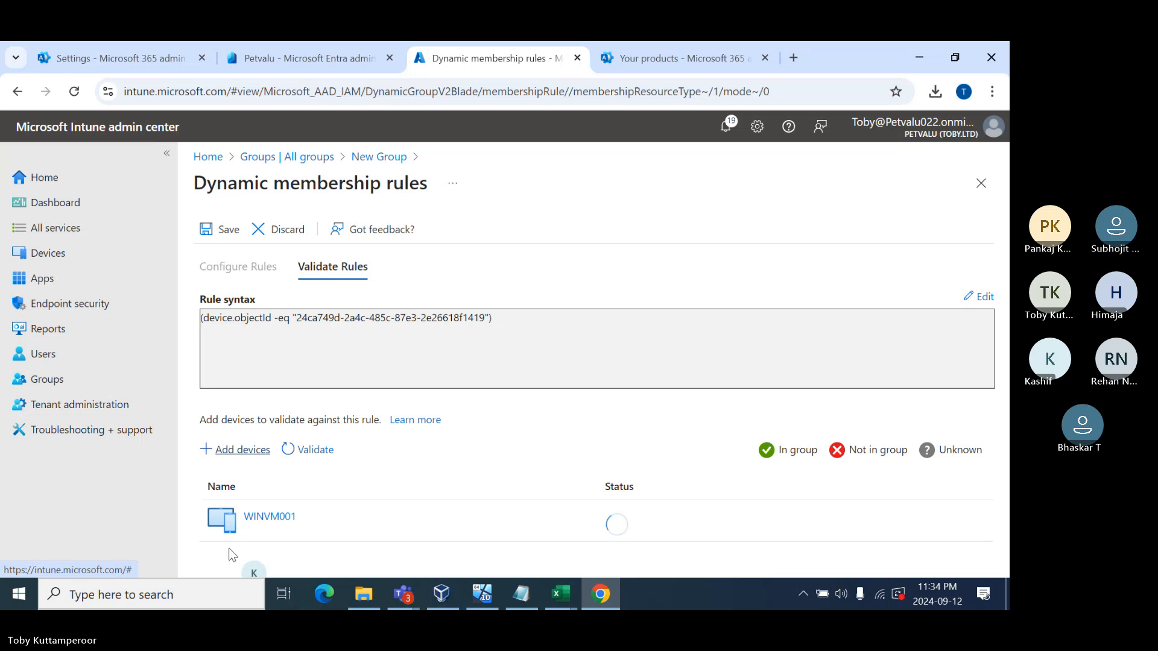
pyautogui.click(686, 522)
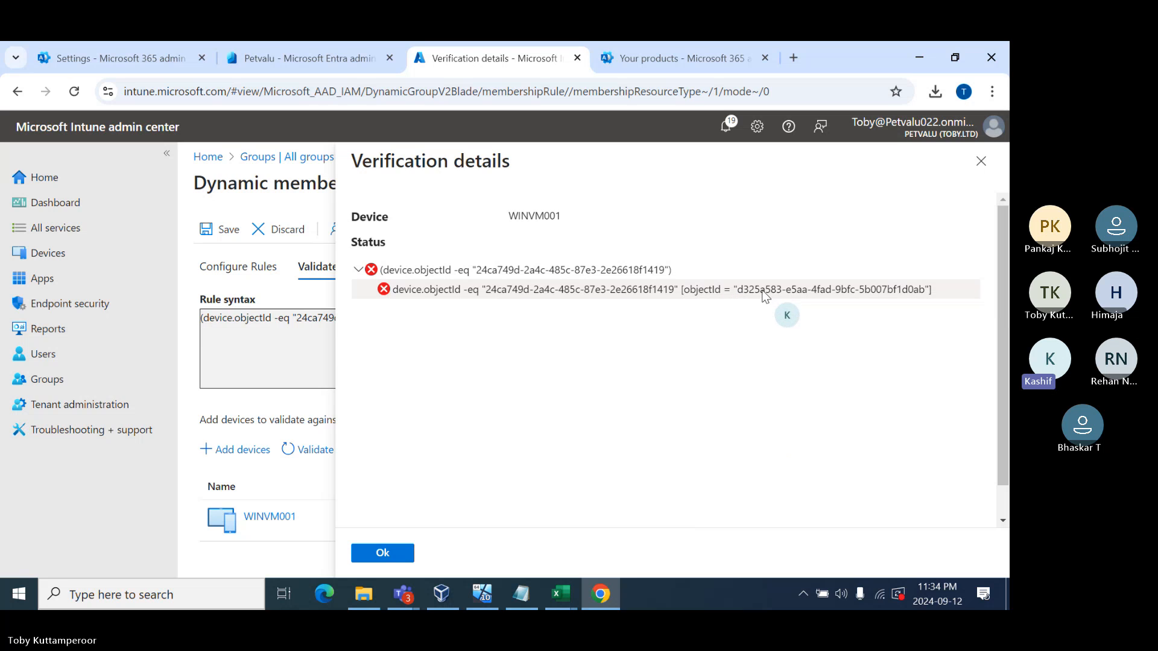
pyautogui.click(925, 290)
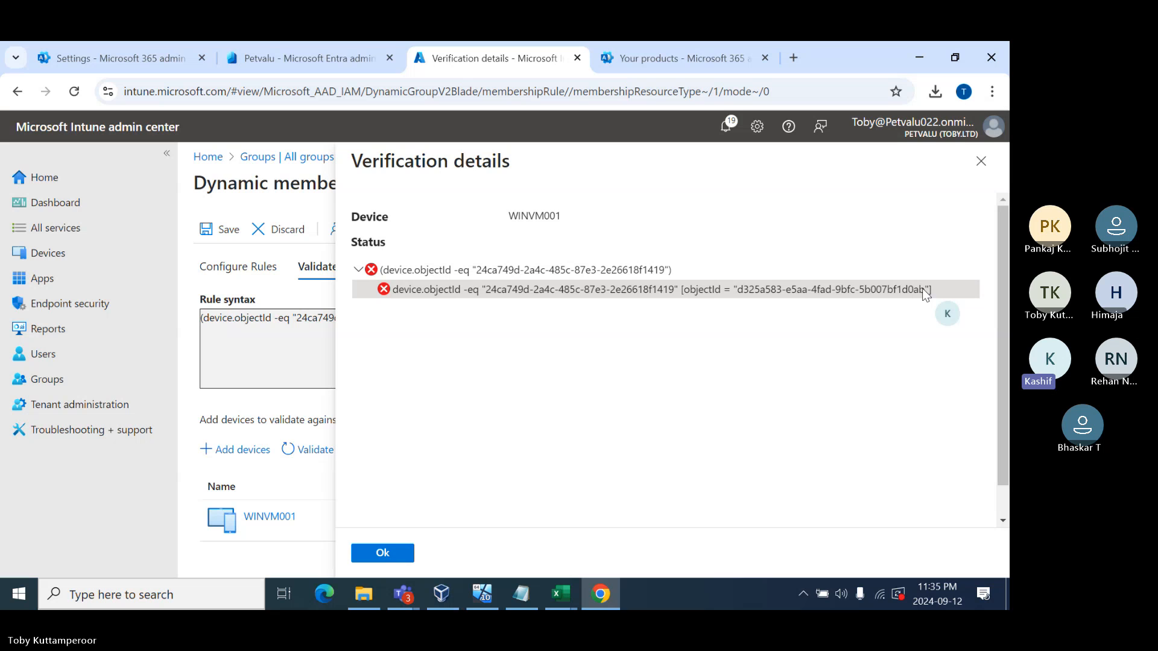
pyautogui.click(981, 161)
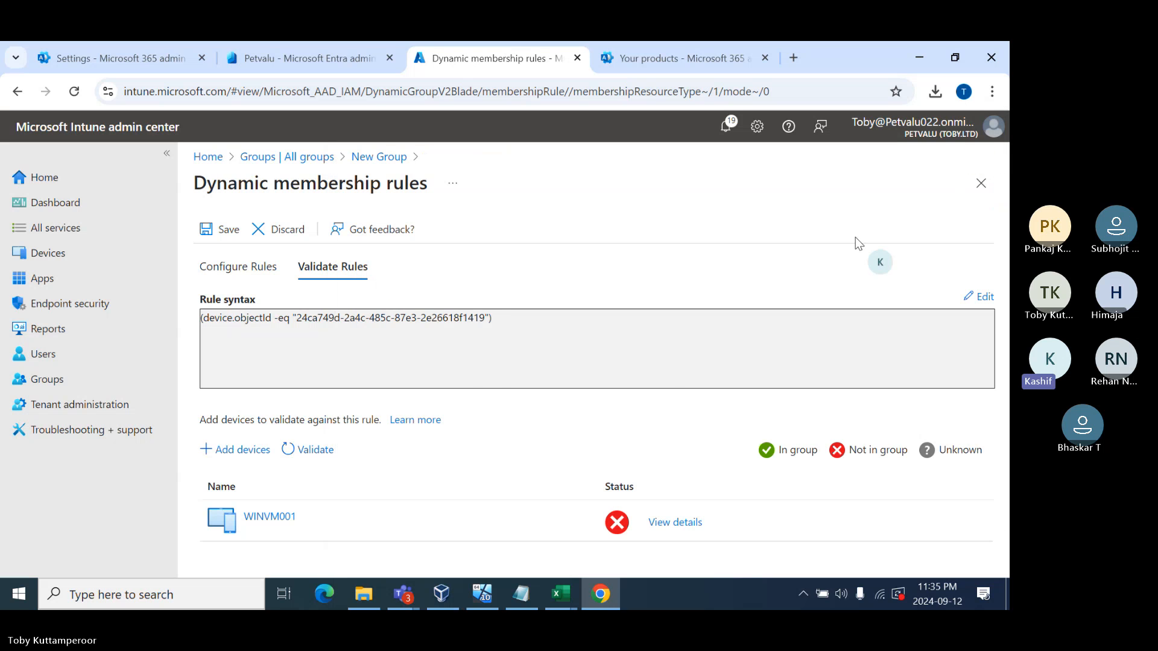
# Leave the dynamic membership rule, discarding its unsaved edits, and open the list of all devices.
pyautogui.click(72, 264)
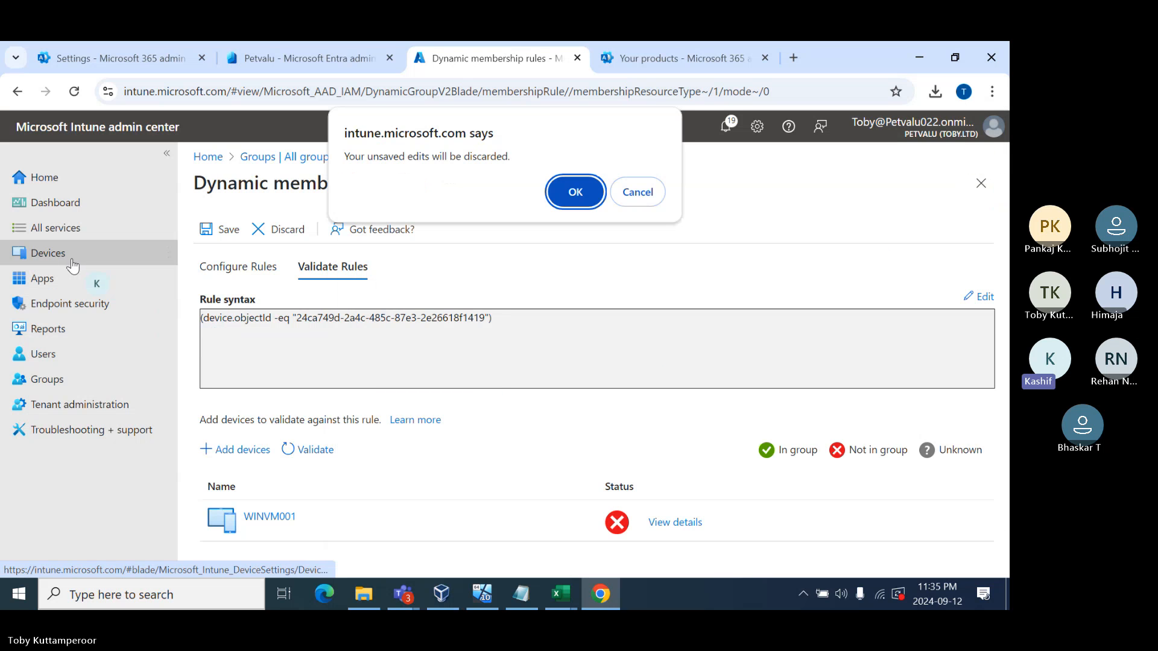
pyautogui.click(575, 193)
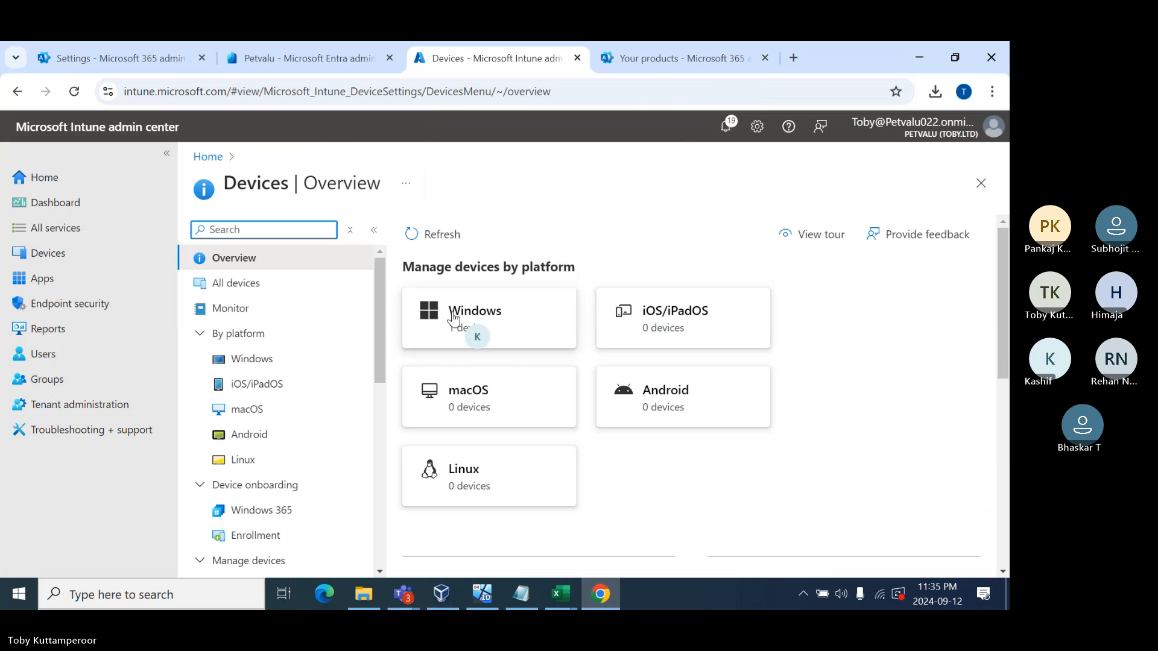
pyautogui.click(235, 285)
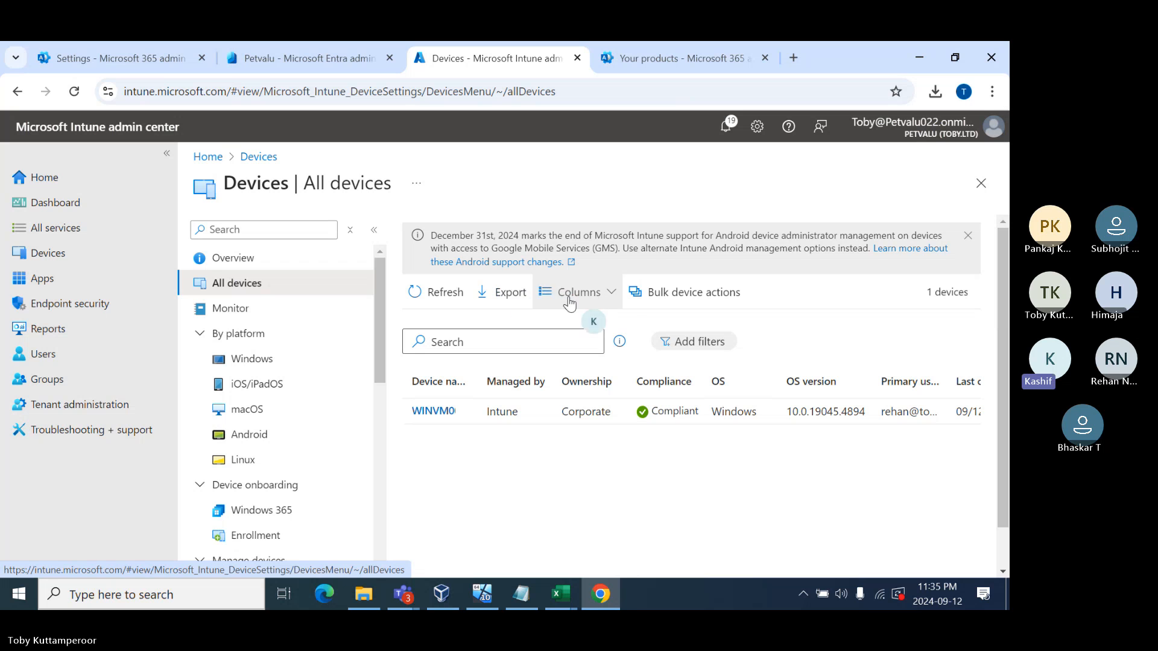
# Search the available columns for object and id, and add EAS activation ID and MEID to the device list.
pyautogui.click(600, 294)
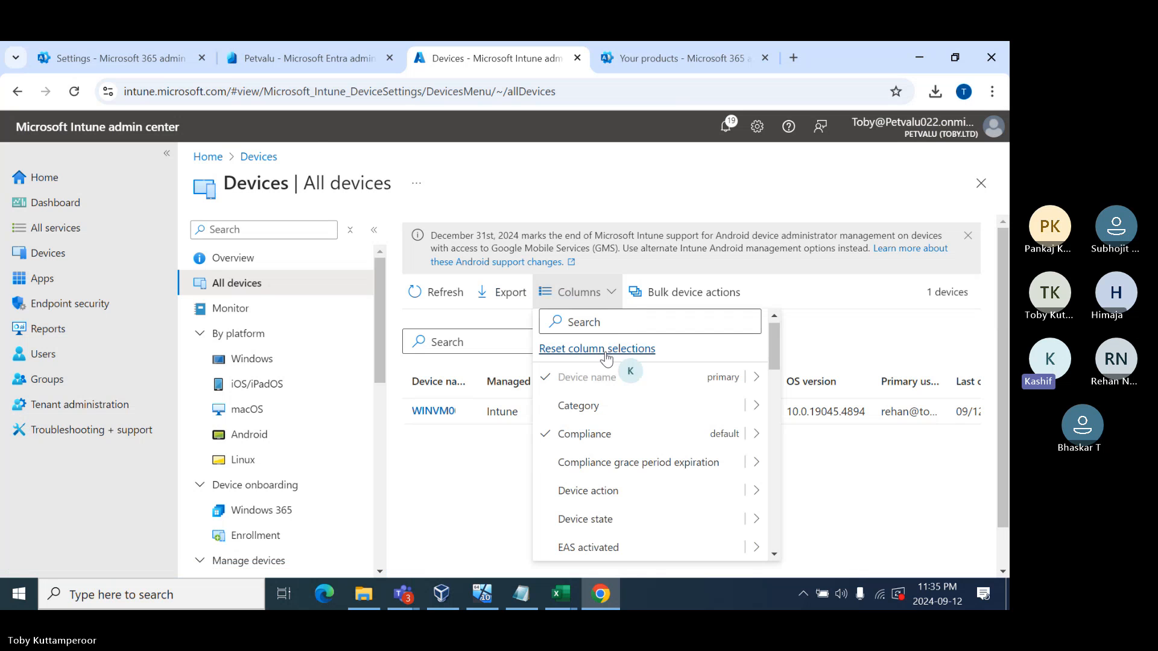
pyautogui.click(610, 323)
pyautogui.write('object')
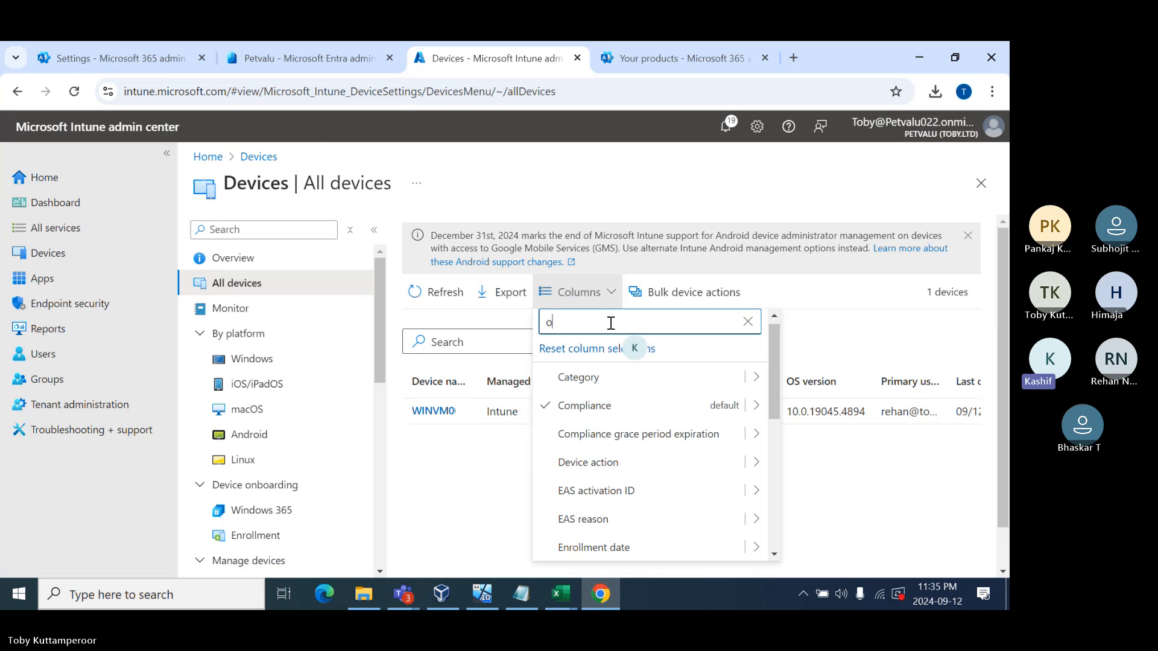
pyautogui.press('BackSpace')
pyautogui.press('BackSpace')
pyautogui.press('BackSpace')
pyautogui.press('BackSpace')
pyautogui.press('BackSpace')
pyautogui.press('BackSpace')
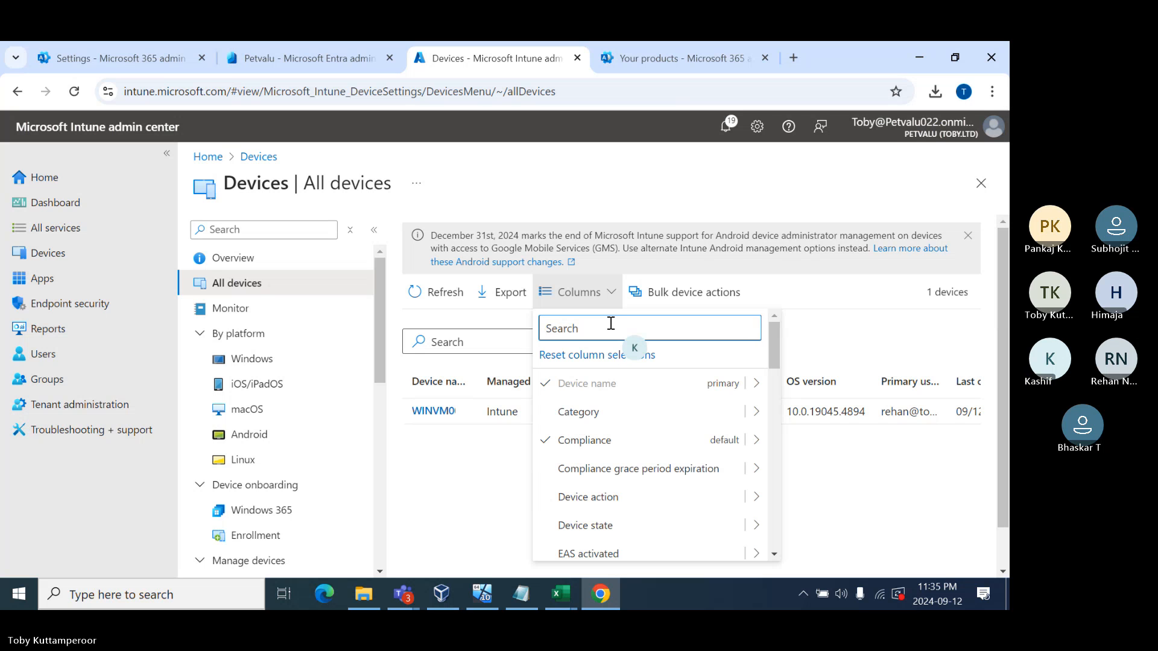
pyautogui.write('id')
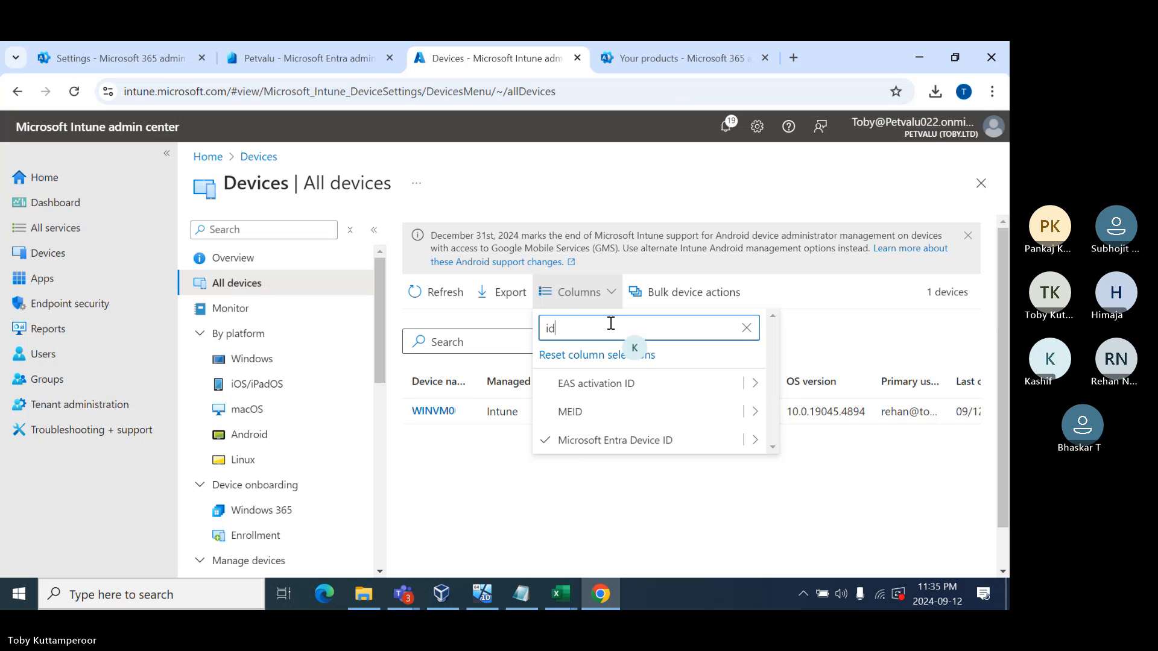
pyautogui.click(573, 383)
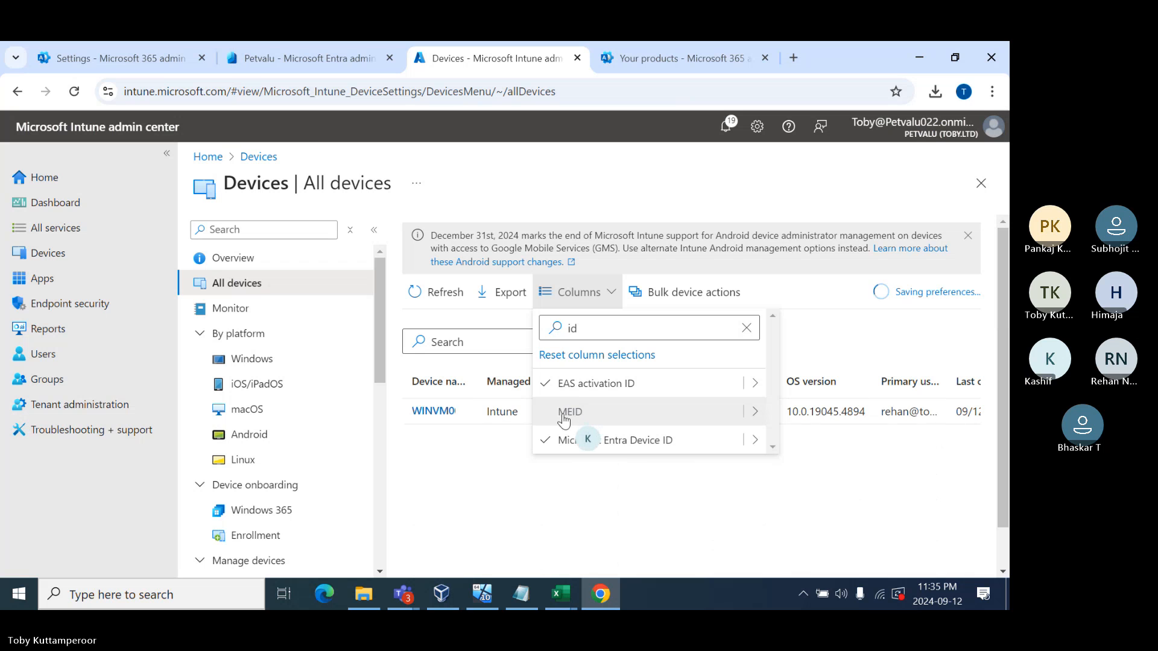
pyautogui.click(564, 417)
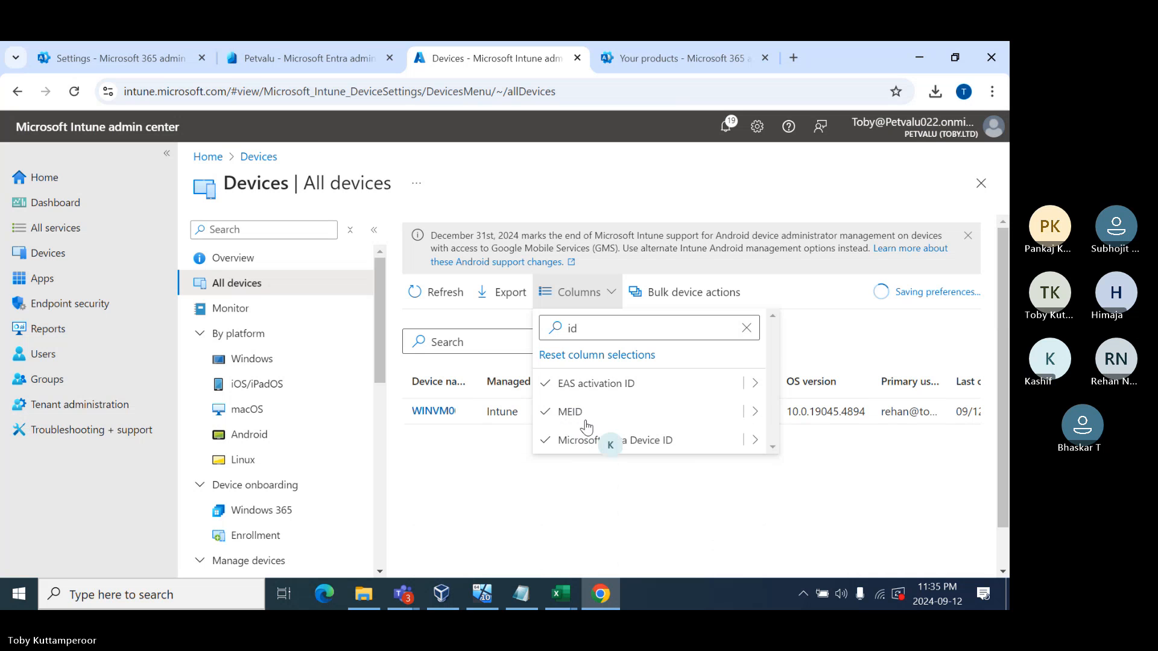
pyautogui.click(745, 328)
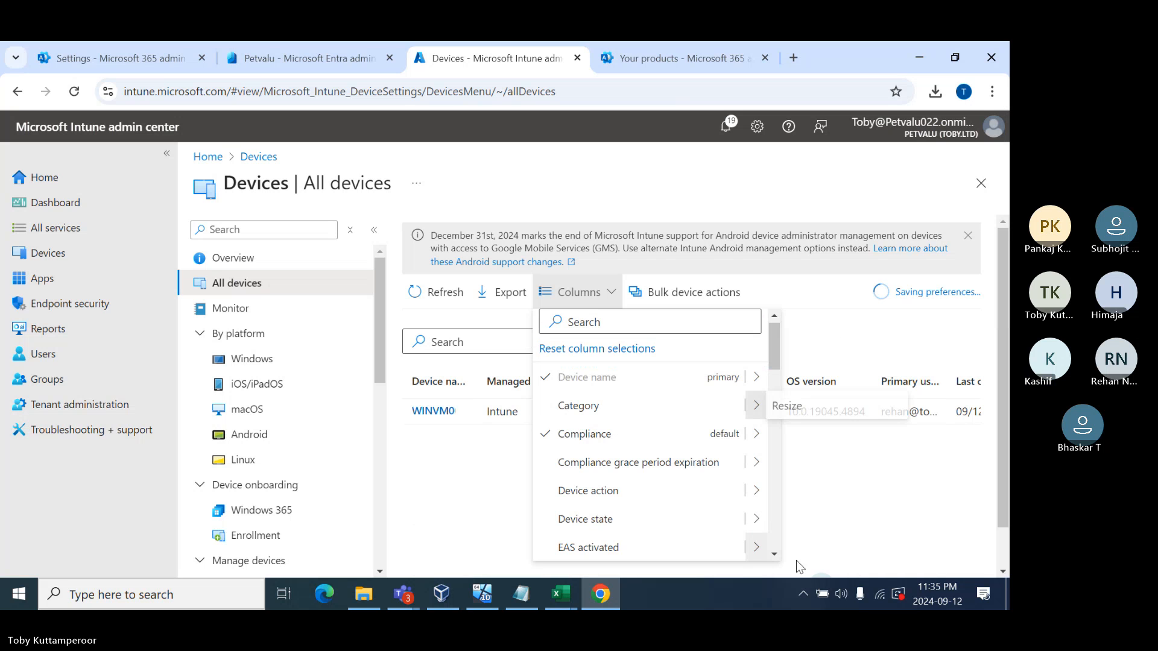
pyautogui.click(1000, 558)
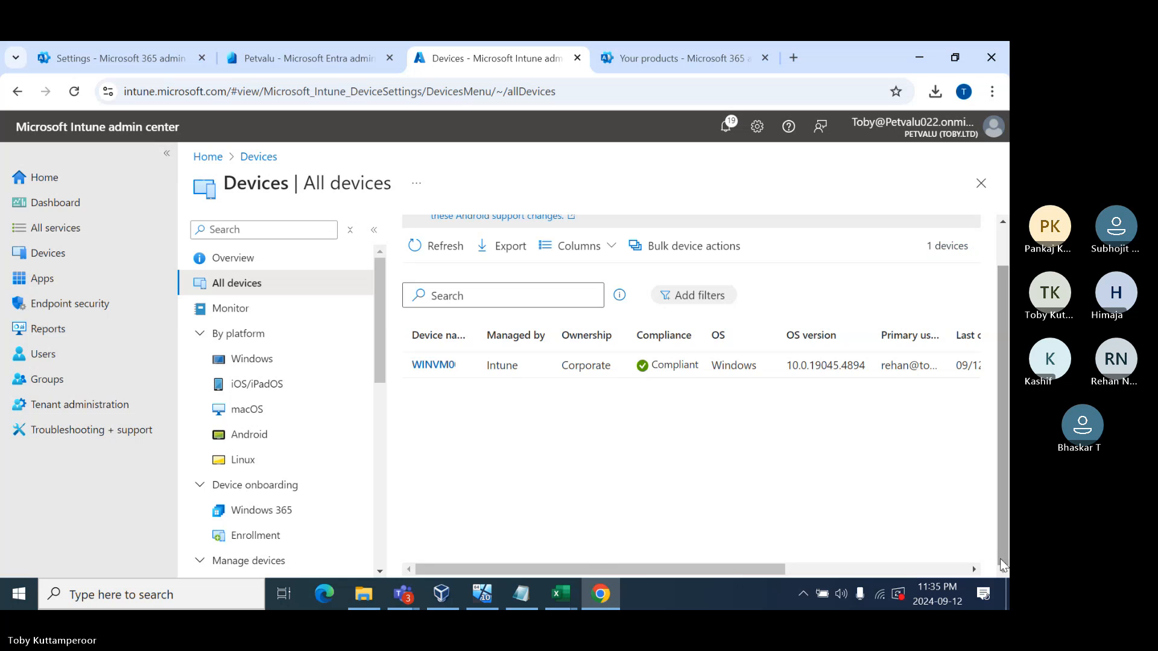
# Widen the EAS activation ID and Microsoft Entra Device ID columns to read their full values.
pyautogui.click(900, 571)
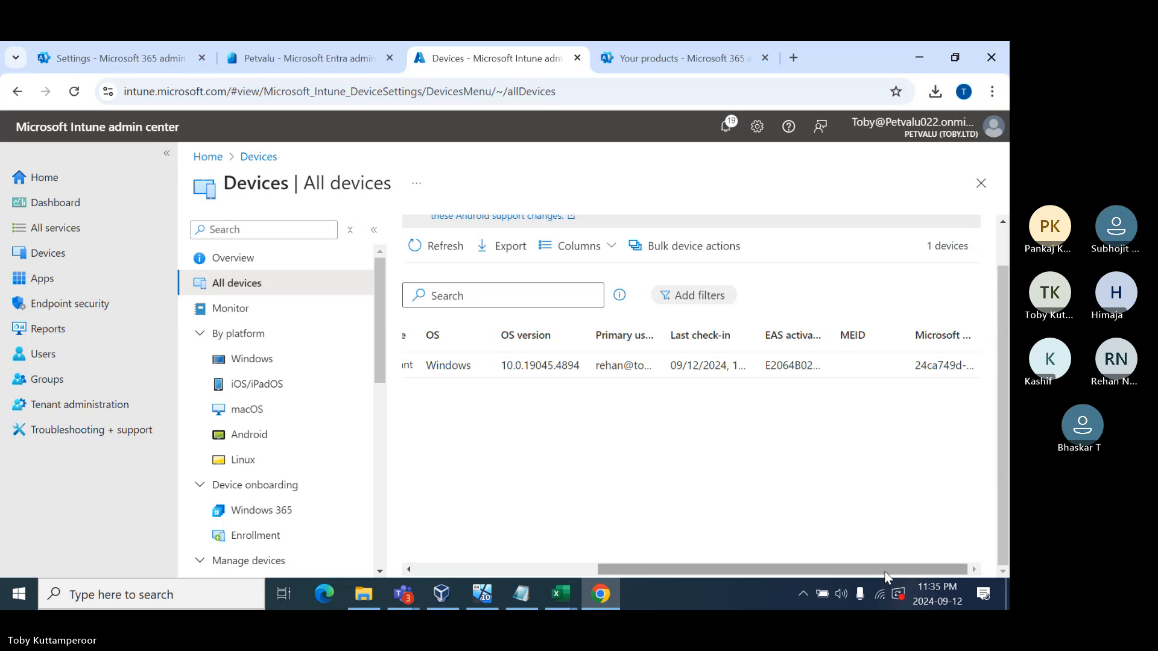
pyautogui.doubleClick(831, 331)
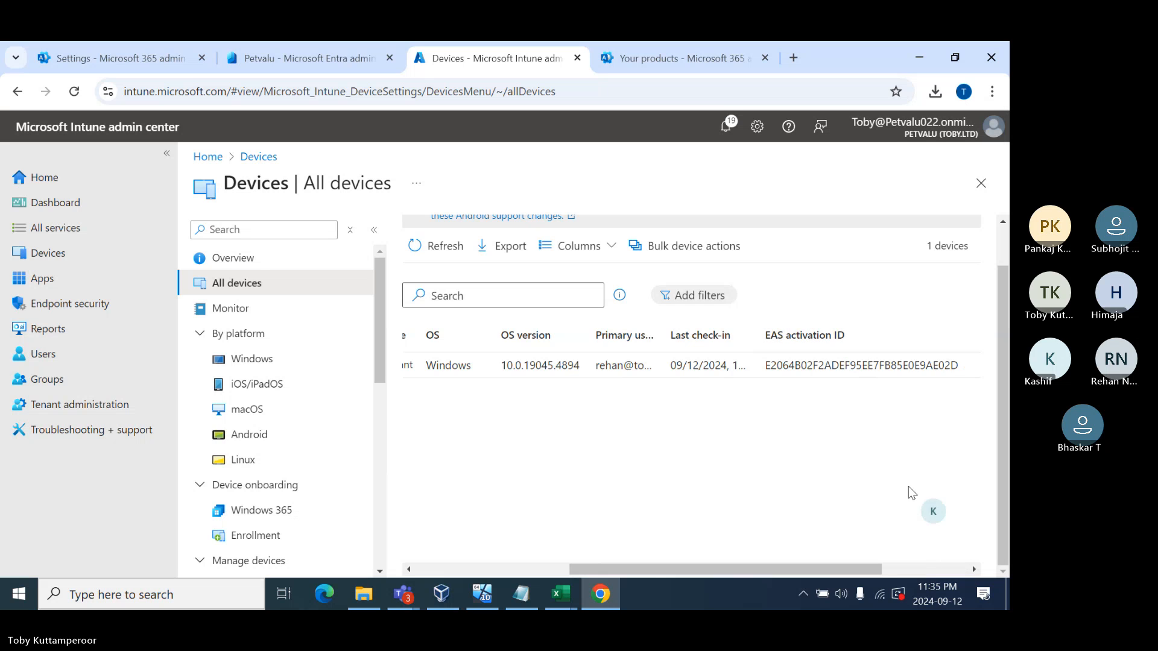
pyautogui.click(945, 570)
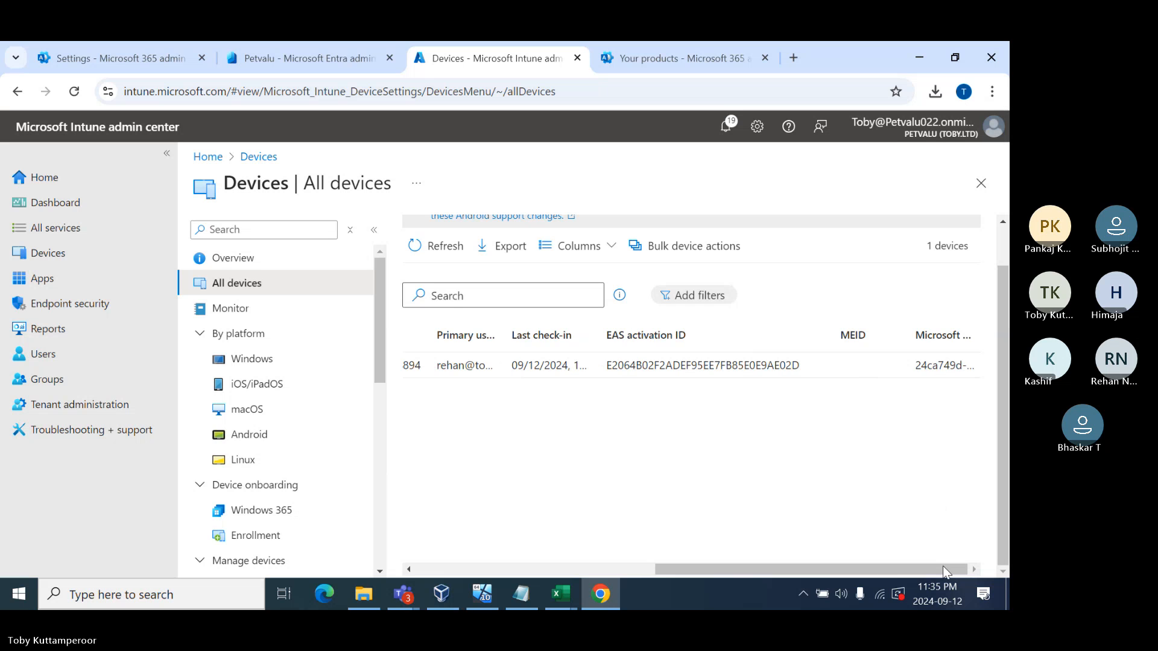
pyautogui.doubleClick(978, 334)
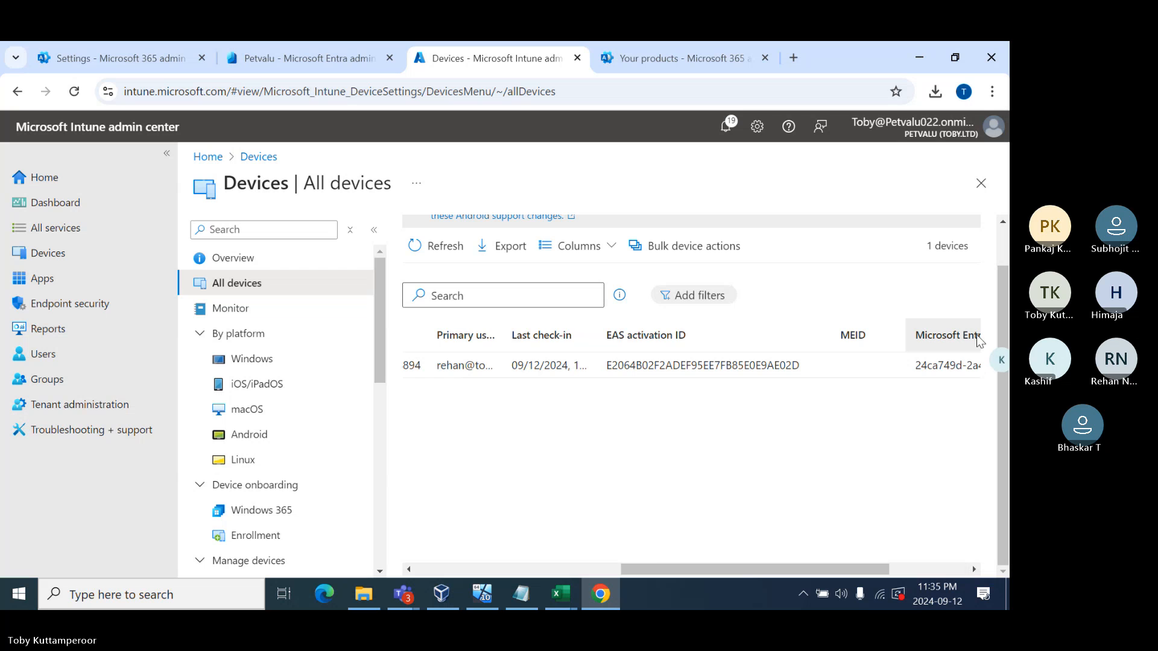
pyautogui.click(959, 570)
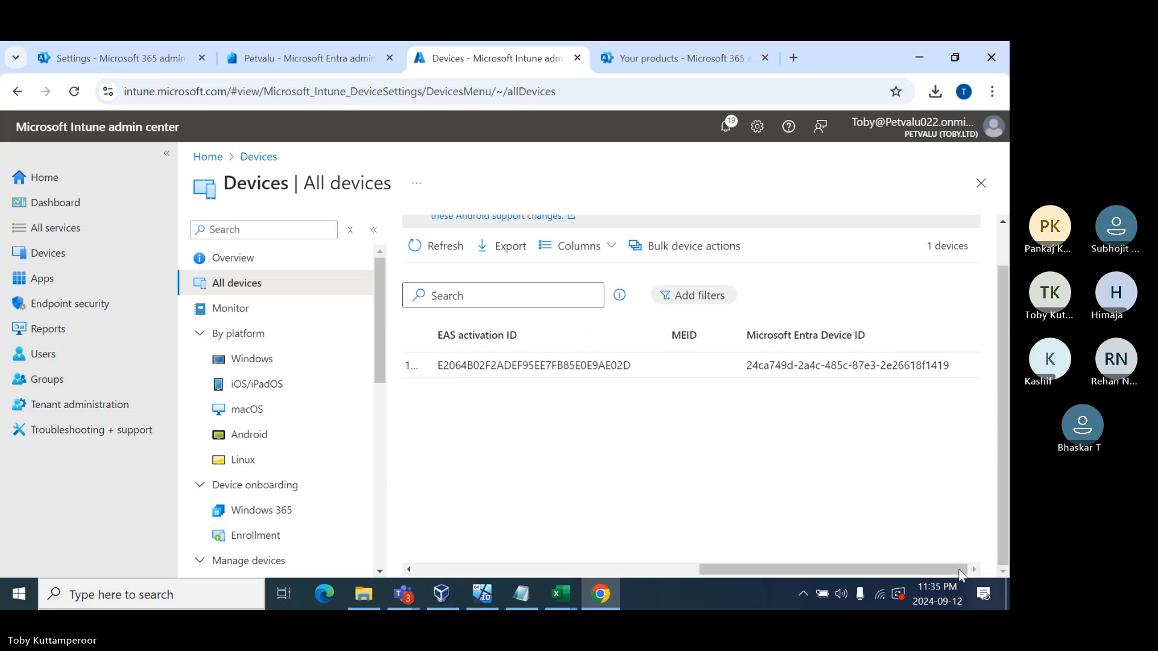
# Open device WINVM001 from the list and review its essentials and device actions status.
pyautogui.click(435, 569)
pyautogui.click(431, 569)
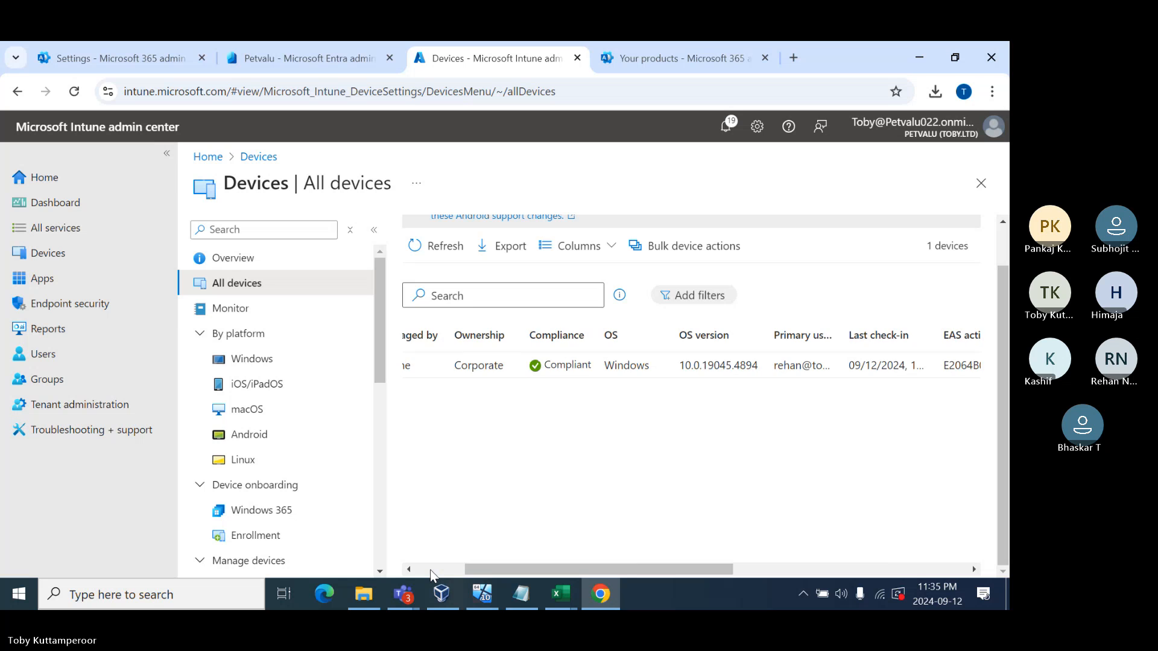
pyautogui.click(432, 570)
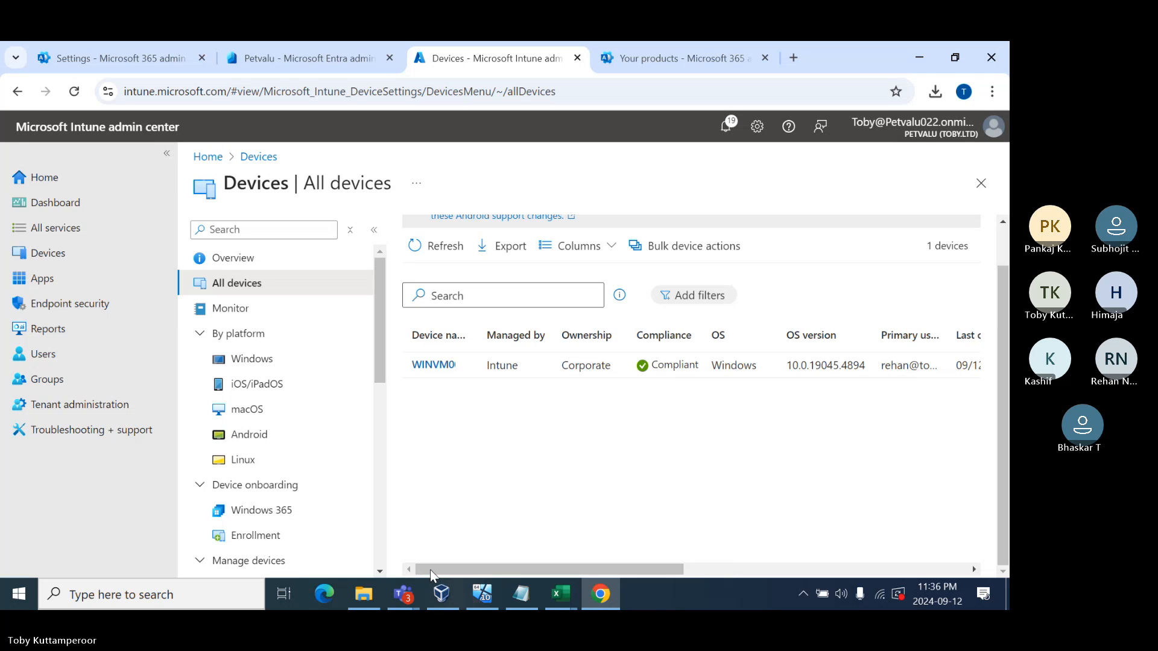
pyautogui.click(432, 365)
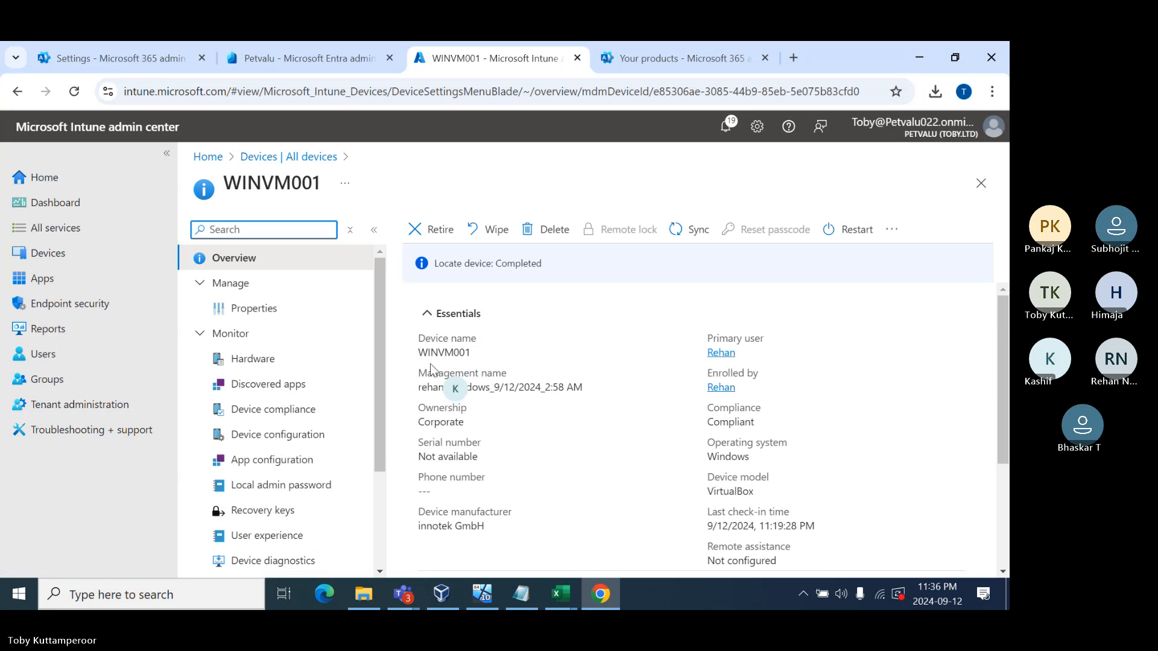
pyautogui.scroll(-3, 609, 406)
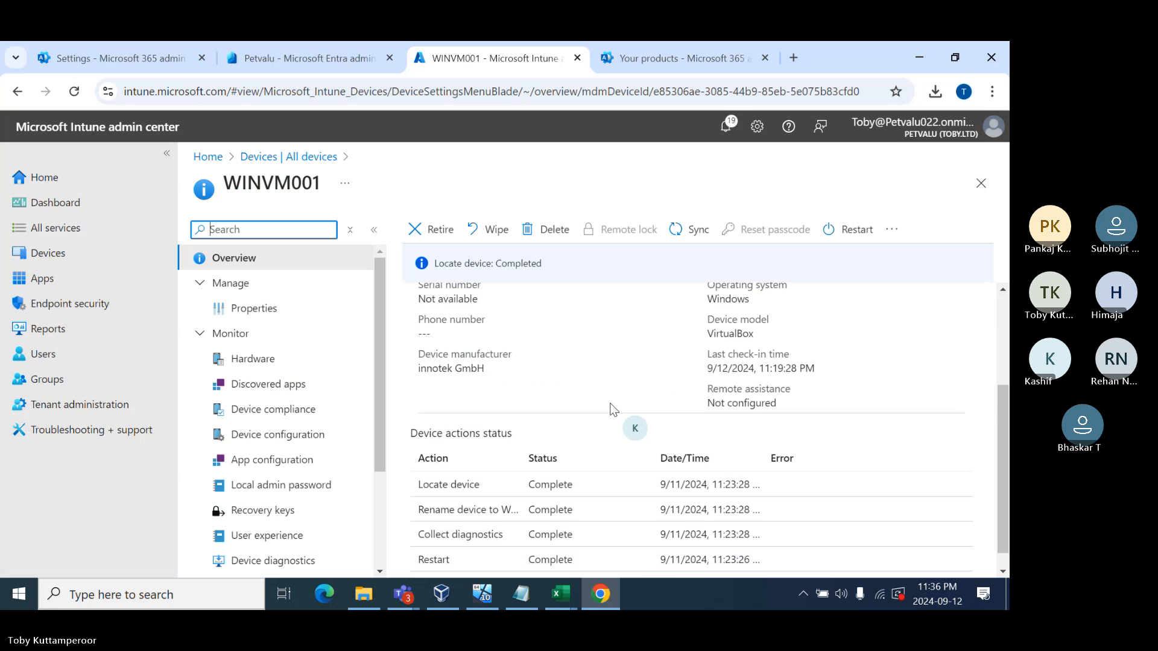
pyautogui.scroll(-1, 612, 409)
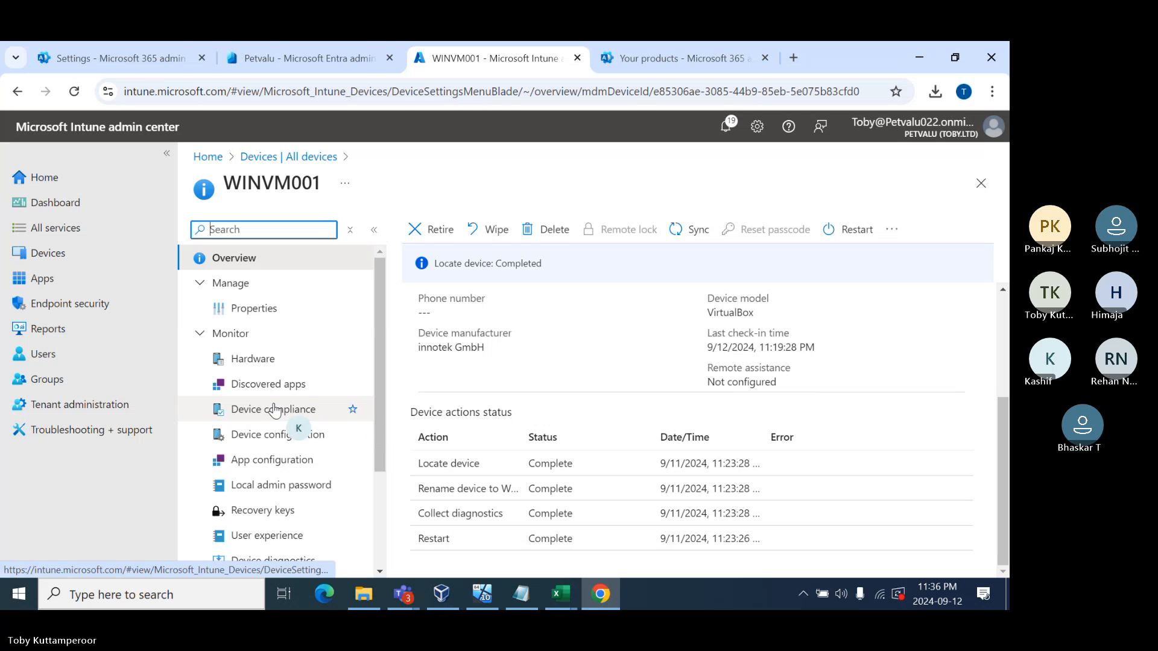
# Examine WINVM001's hardware details, including its Intune Device ID, Microsoft Entra Device ID and conditional access information.
pyautogui.click(257, 361)
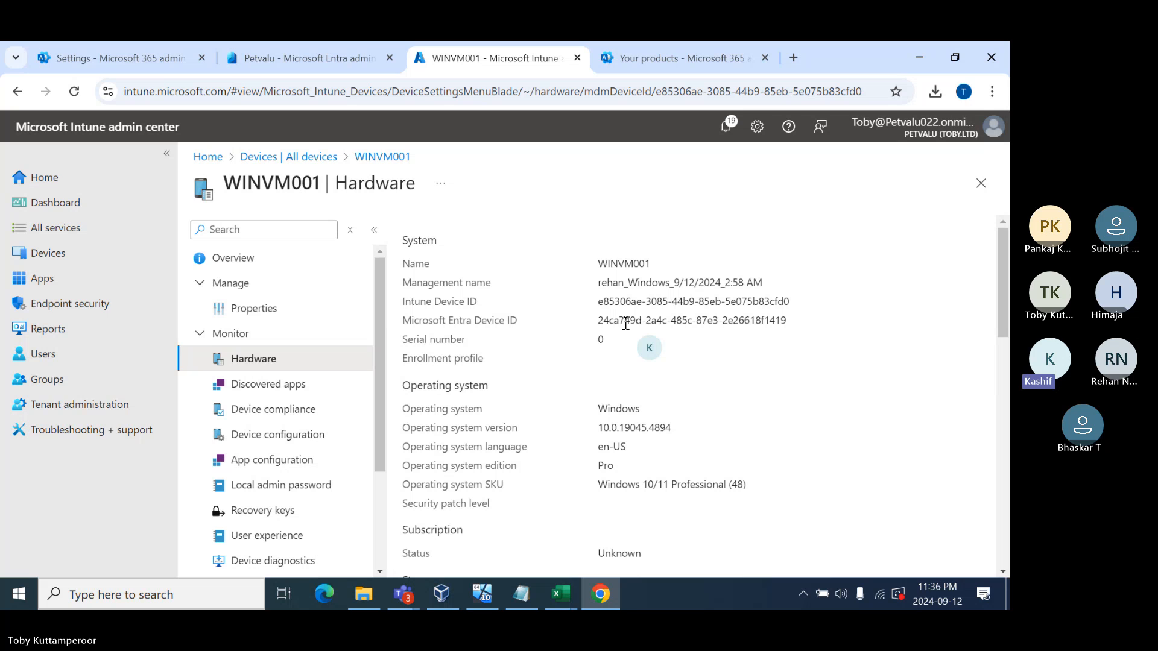
pyautogui.tripleClick(612, 302)
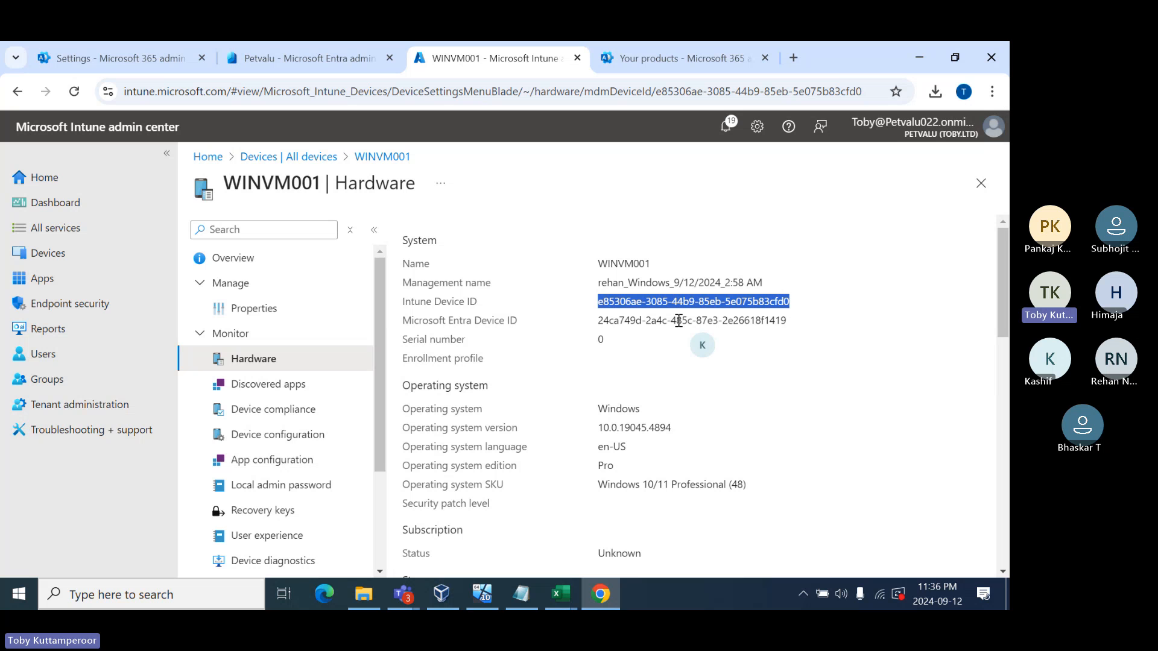
pyautogui.hotkey('ctrl', '-')
pyautogui.hotkey('ctrl', '+')
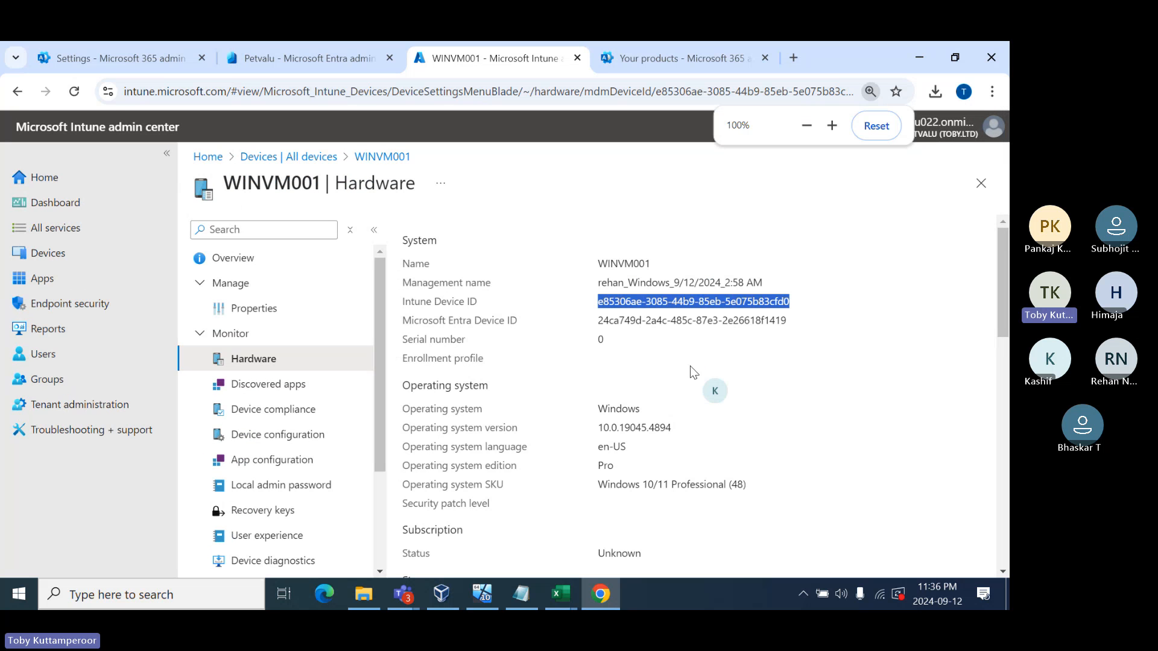
pyautogui.scroll(-5, 657, 355)
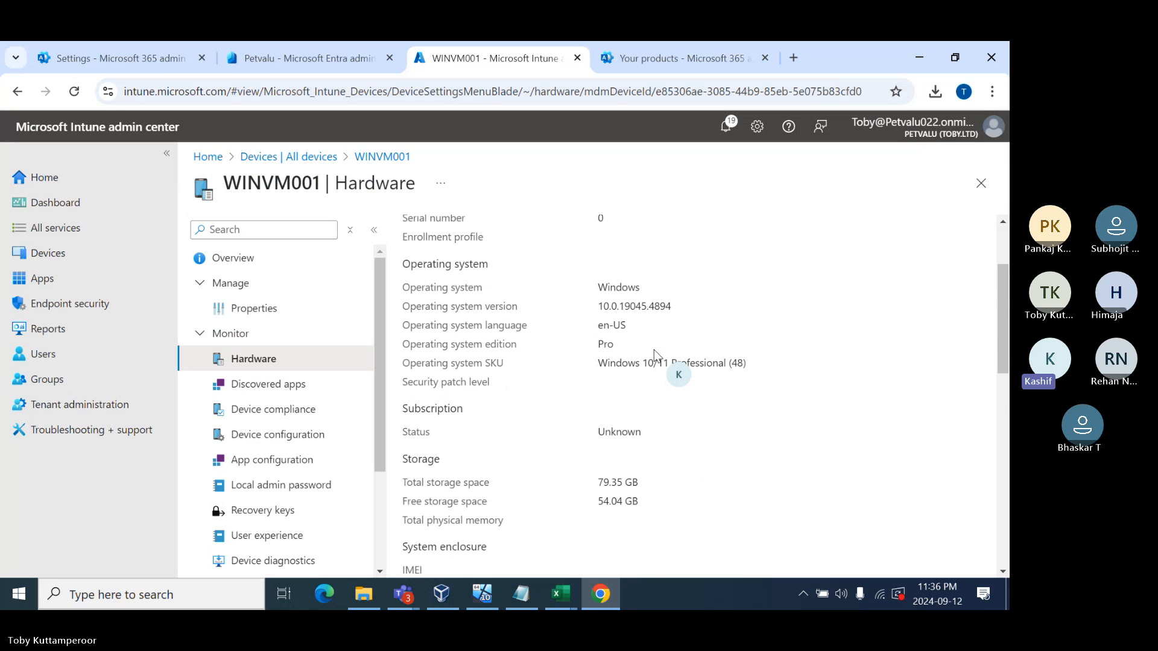
pyautogui.scroll(-8, 656, 354)
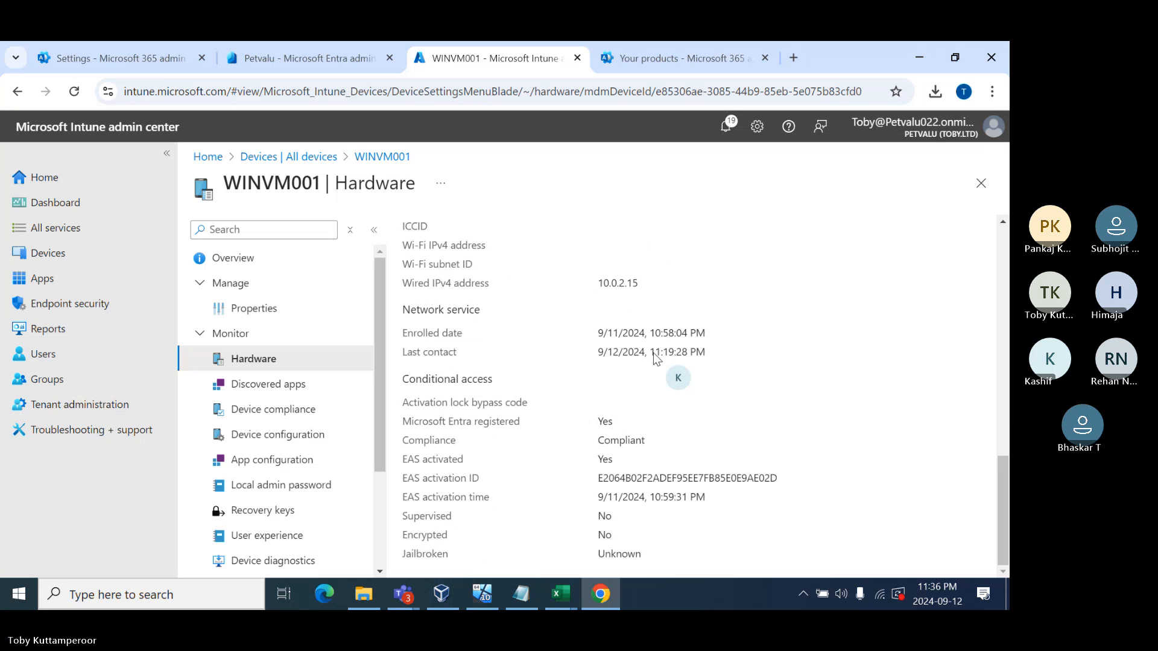
pyautogui.scroll(13, 653, 353)
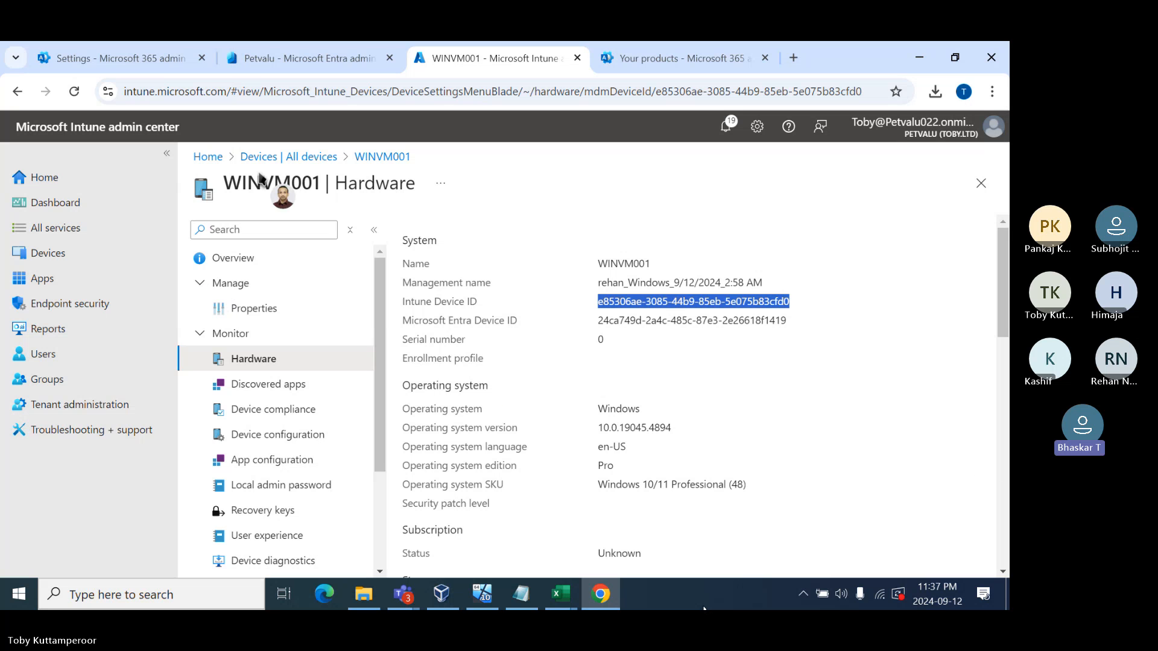
# Export the data of all managed devices from the All devices list, including all inventory data in the file.
pyautogui.click(285, 156)
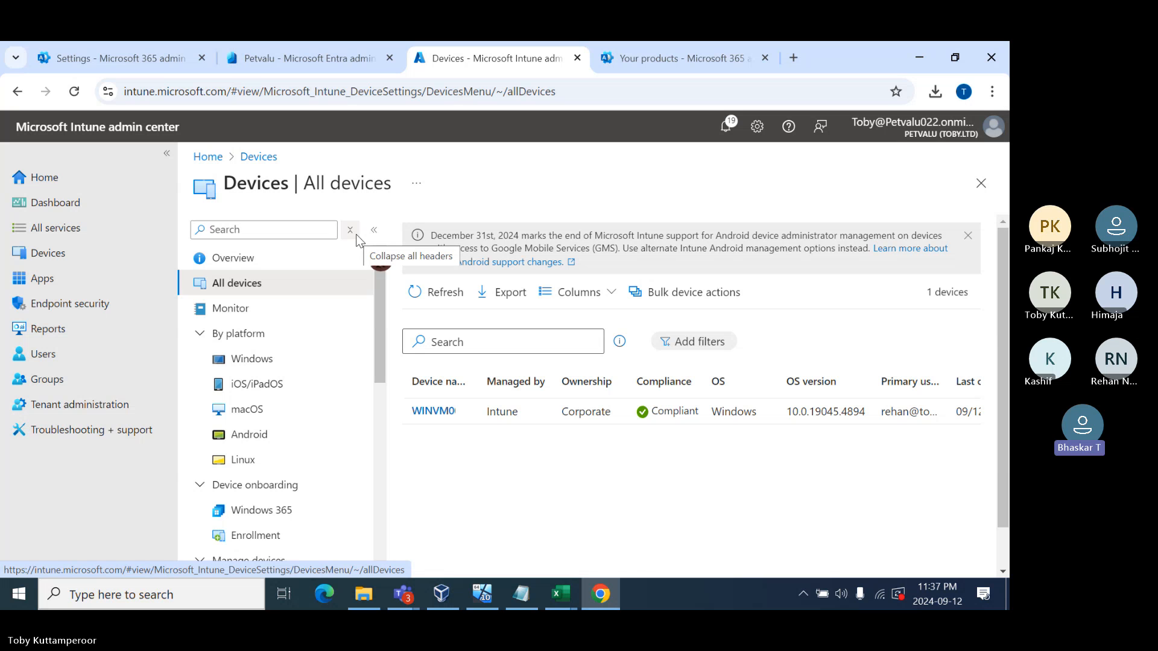
pyautogui.click(520, 293)
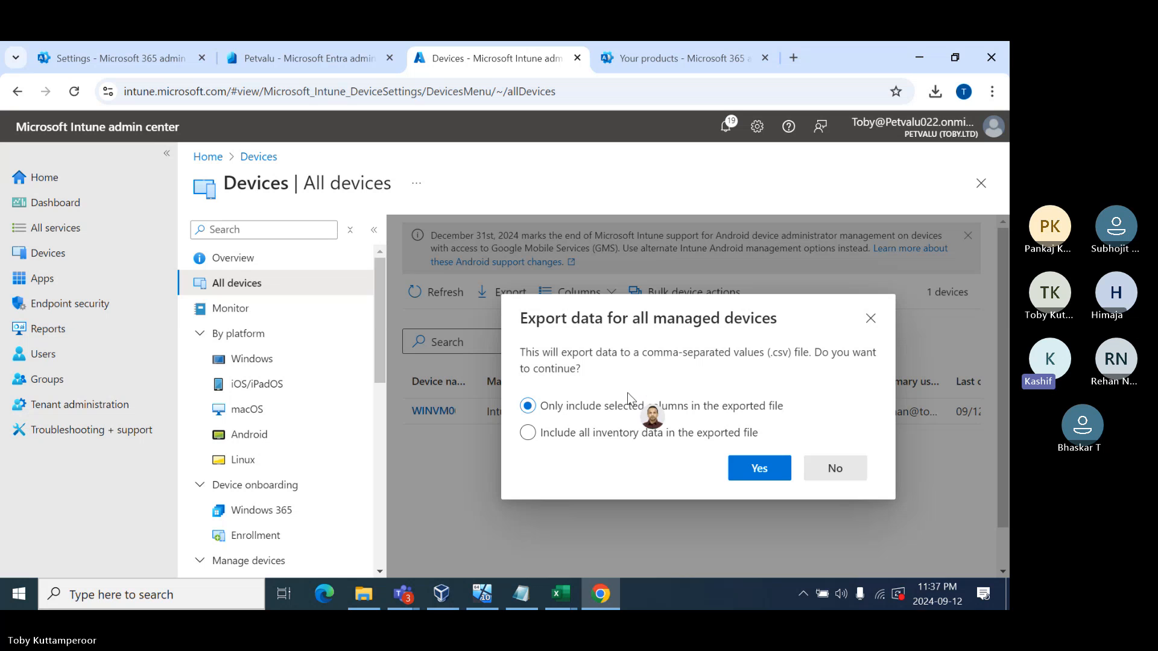
pyautogui.click(603, 439)
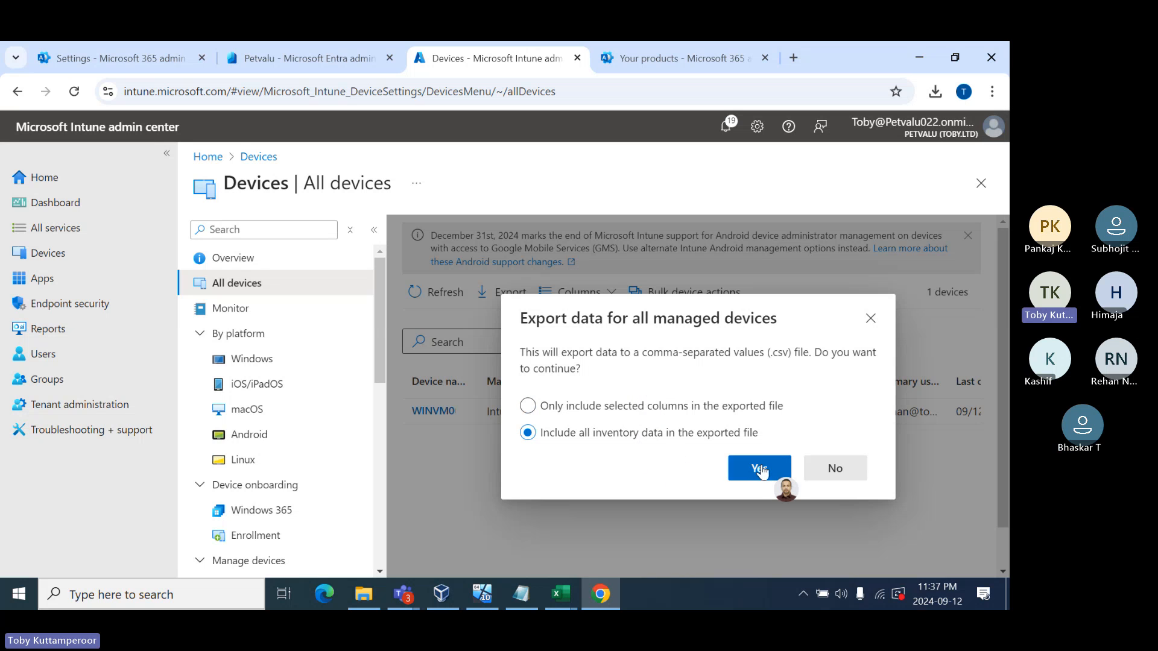
pyautogui.click(760, 469)
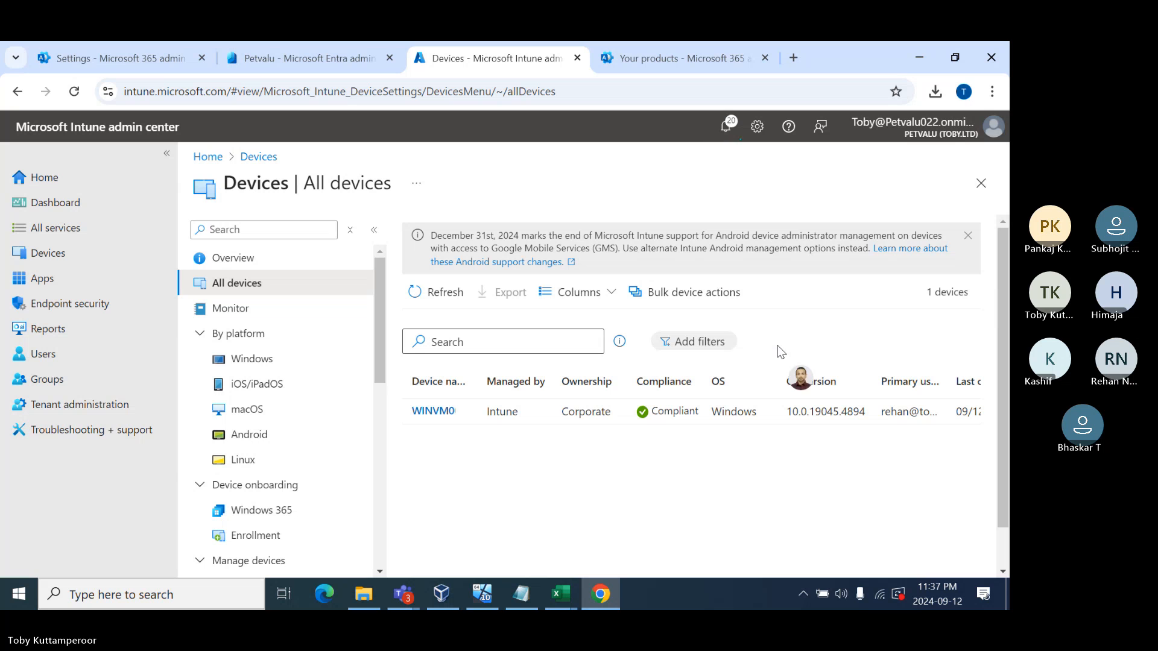
# Open the downloaded DevicesWithInventory archive and view the CSV file inside it in Excel.
pyautogui.click(725, 135)
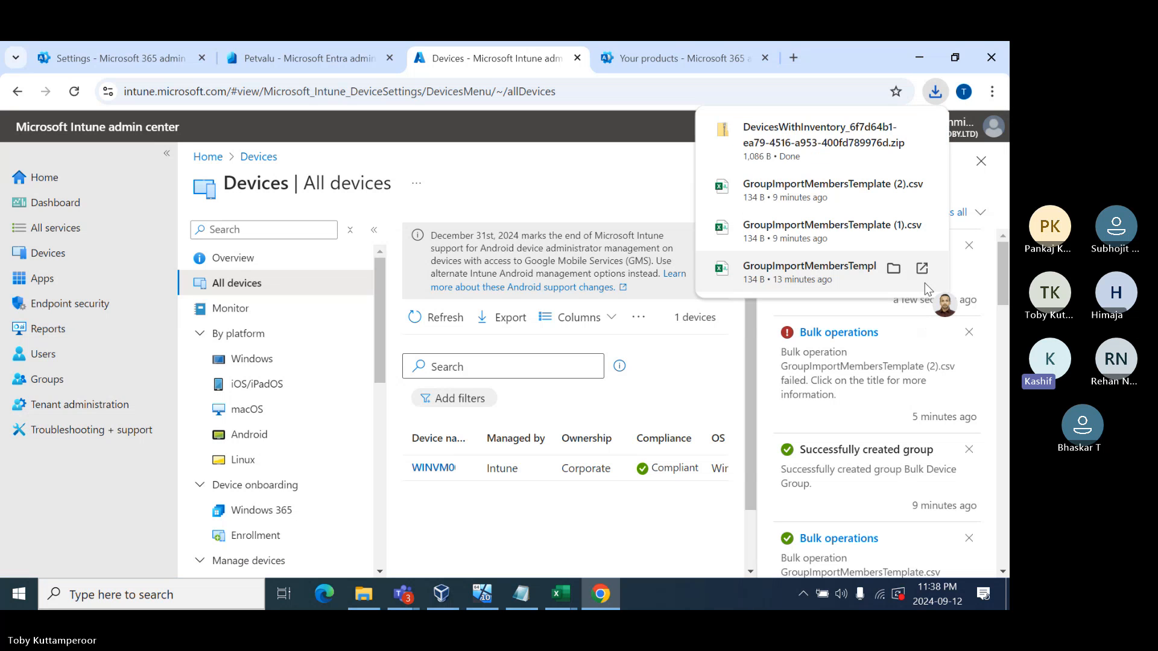
pyautogui.click(821, 131)
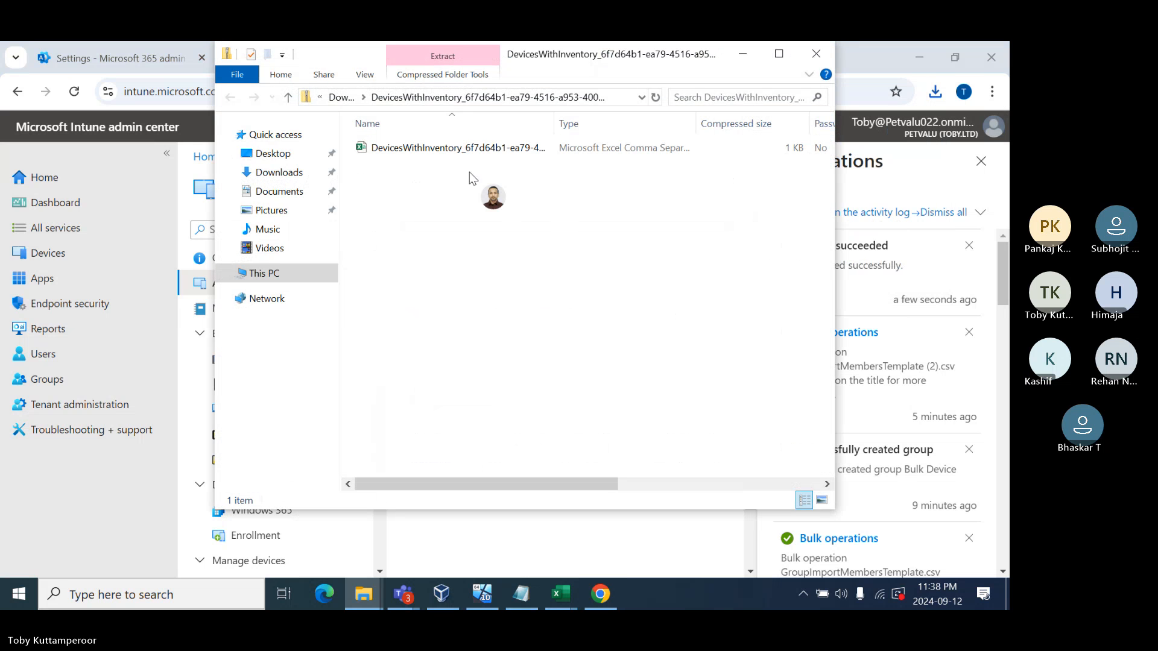
pyautogui.click(463, 149)
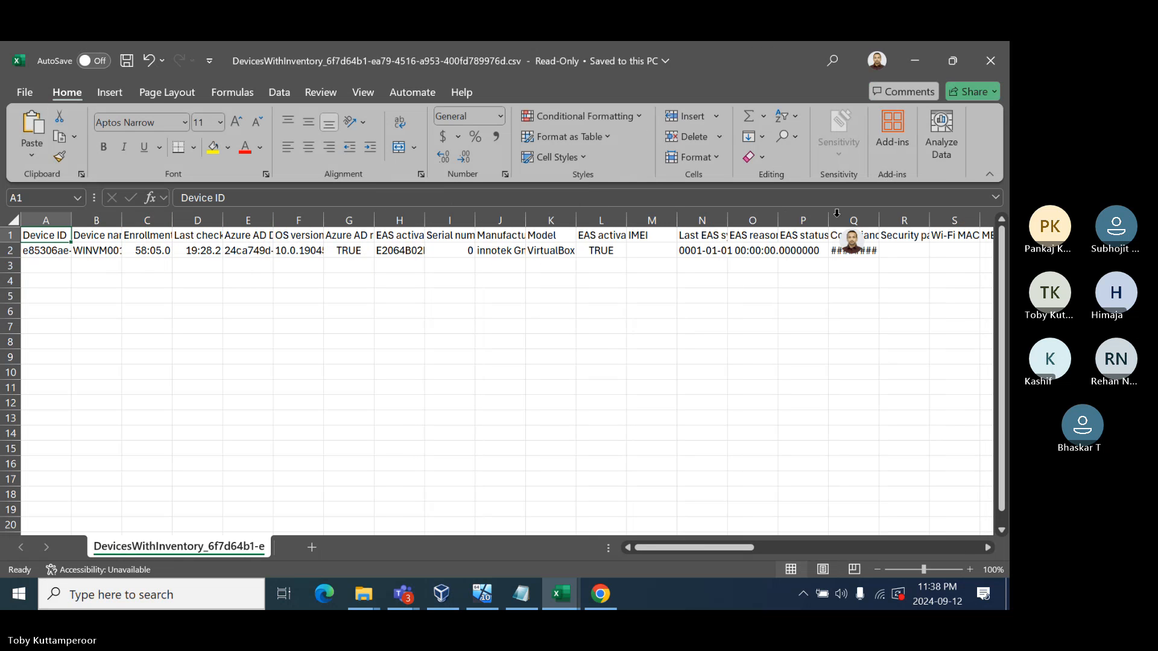
# Search the device inventory sheet for "object".
pyautogui.click(646, 461)
pyautogui.hotkey('ctrl', 'f')
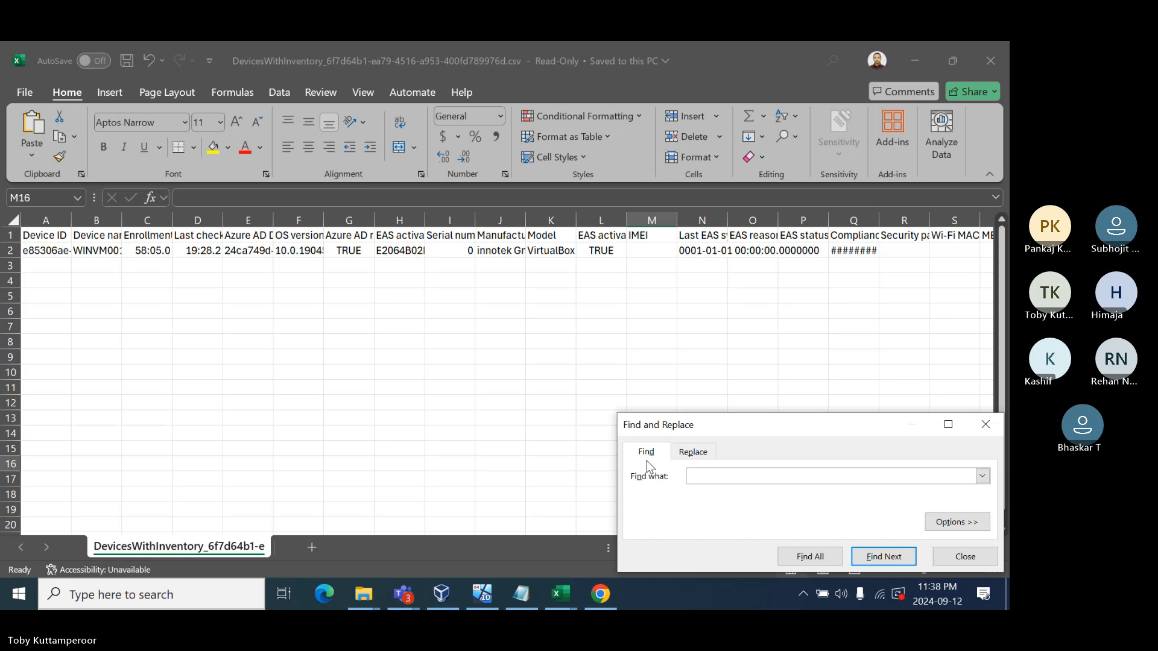
pyautogui.write('object')
pyautogui.press('Return')
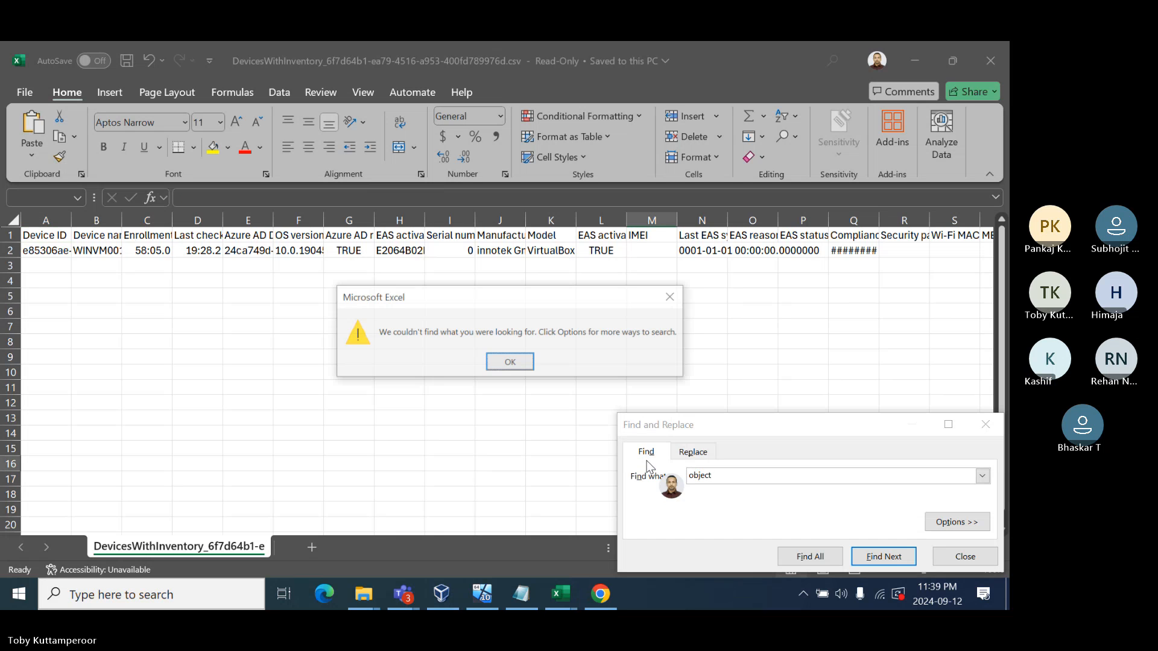
pyautogui.click(508, 361)
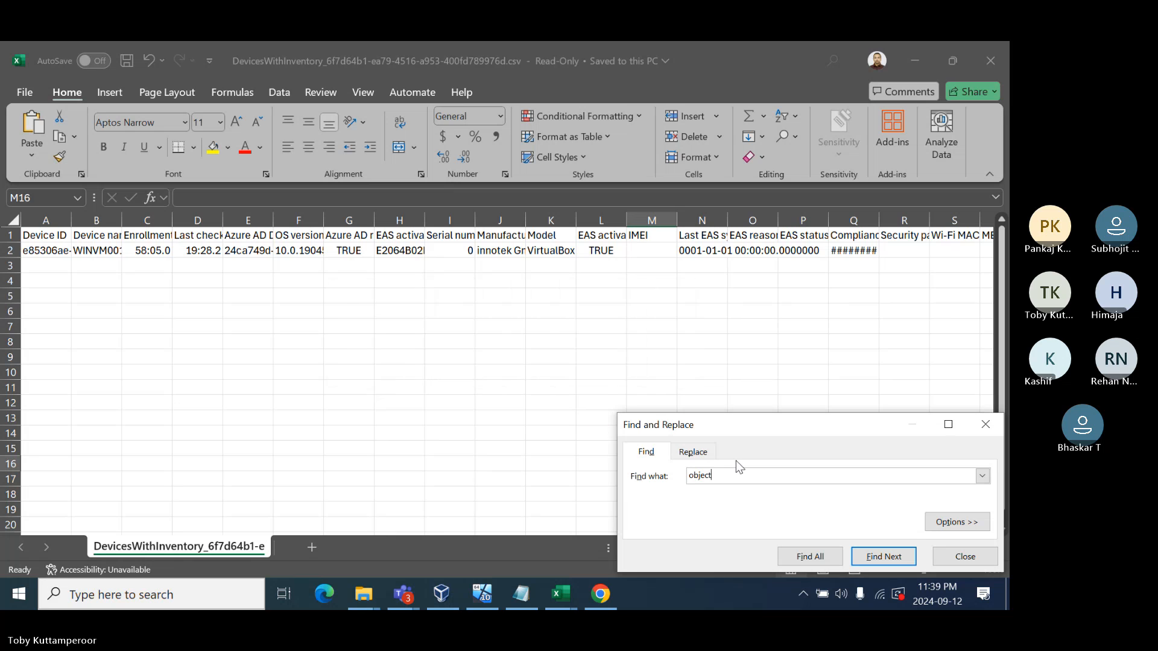
# Search the inventory sheet for "ID" and go through the matching column headers.
pyautogui.press('BackSpace')
pyautogui.press('BackSpace')
pyautogui.press('BackSpace')
pyautogui.press('BackSpace')
pyautogui.press('BackSpace')
pyautogui.press('BackSpace')
pyautogui.write('ID')
pyautogui.press('Return')
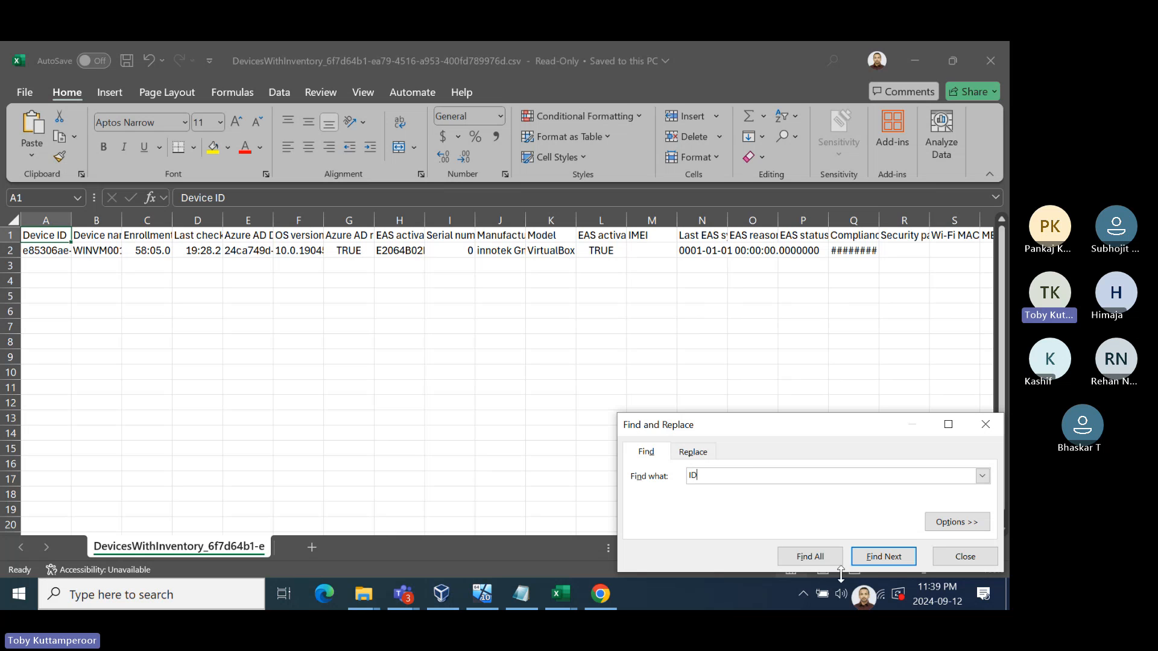
pyautogui.click(878, 555)
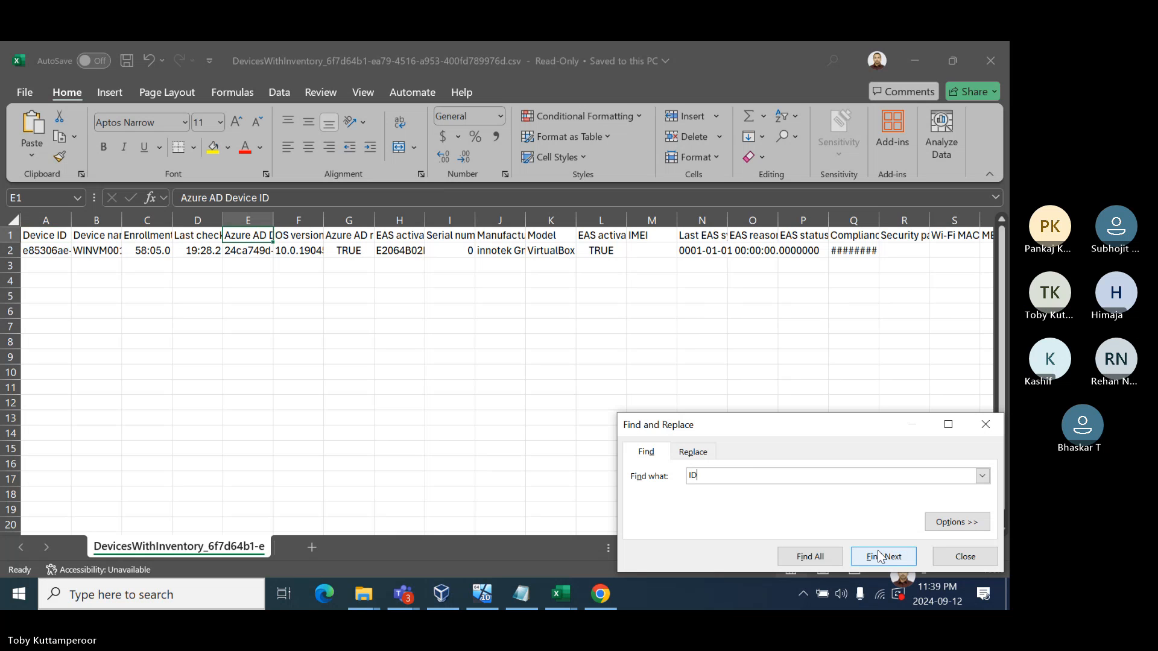
pyautogui.click(879, 555)
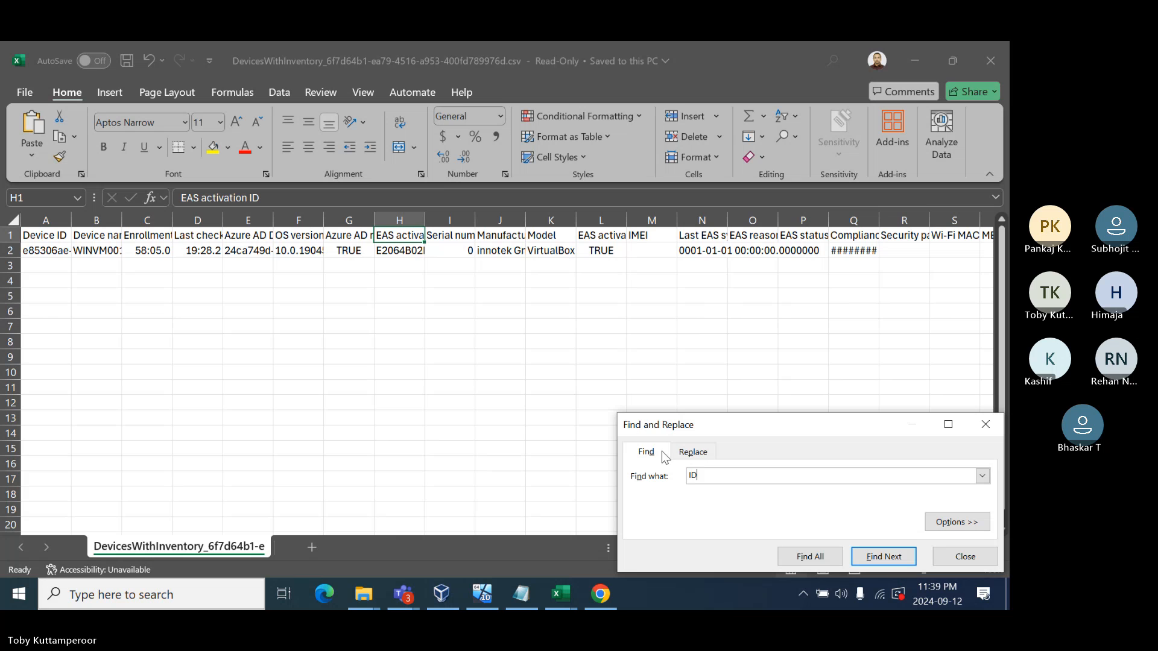
# Search the inventory sheet for "D2" and for "ObjectID".
pyautogui.write('D2')
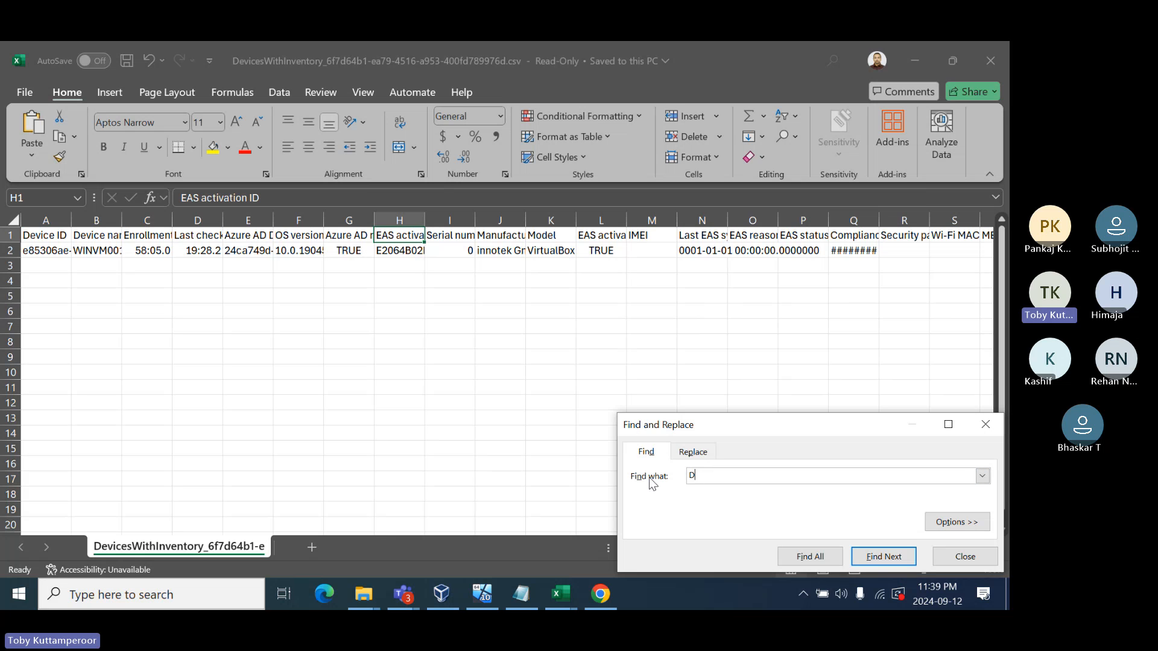
pyautogui.press('Return')
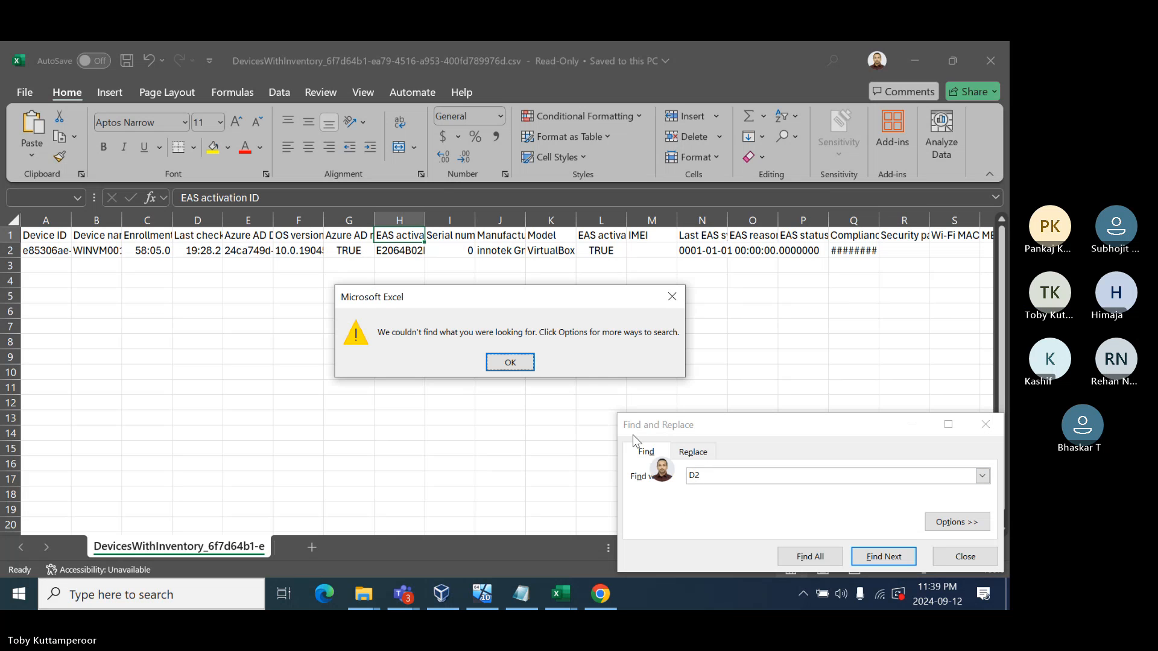
pyautogui.click(505, 359)
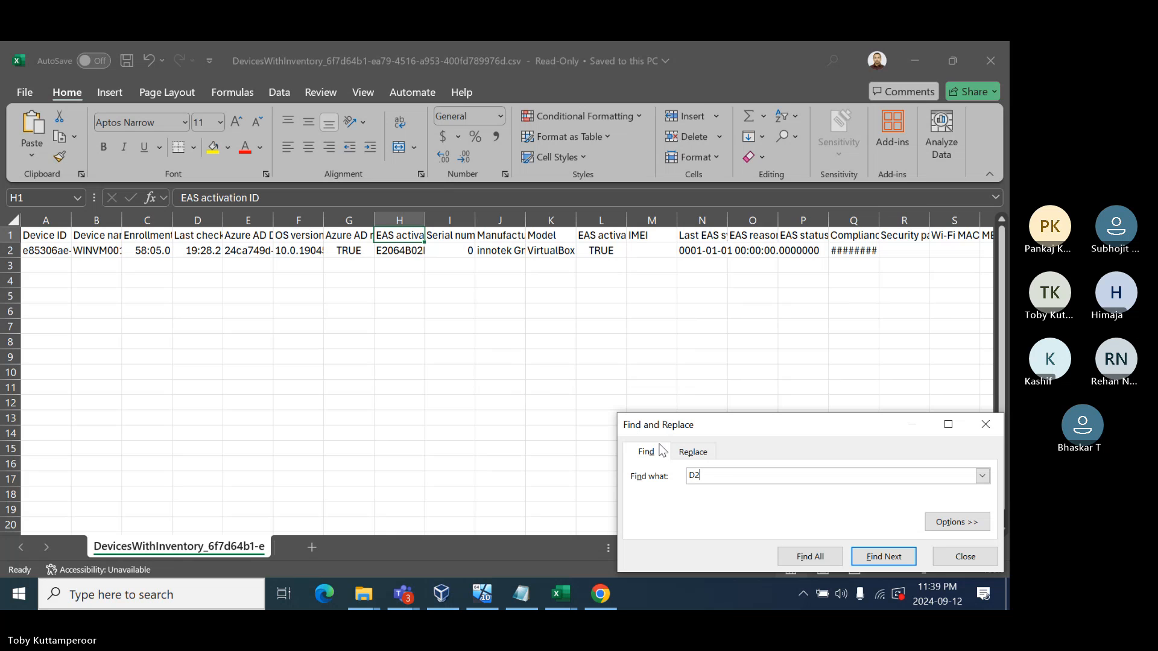
pyautogui.click(724, 478)
pyautogui.press('BackSpace')
pyautogui.press('BackSpace')
pyautogui.write('o')
pyautogui.write('Object')
pyautogui.write('ID')
pyautogui.press('Return')
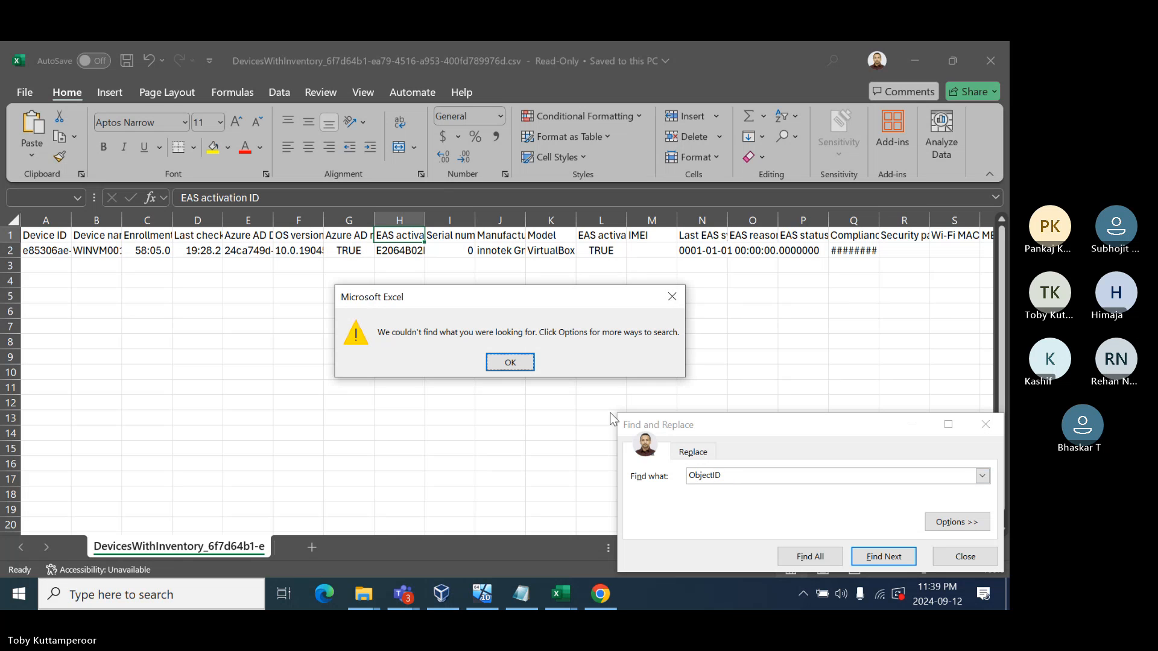
pyautogui.click(514, 363)
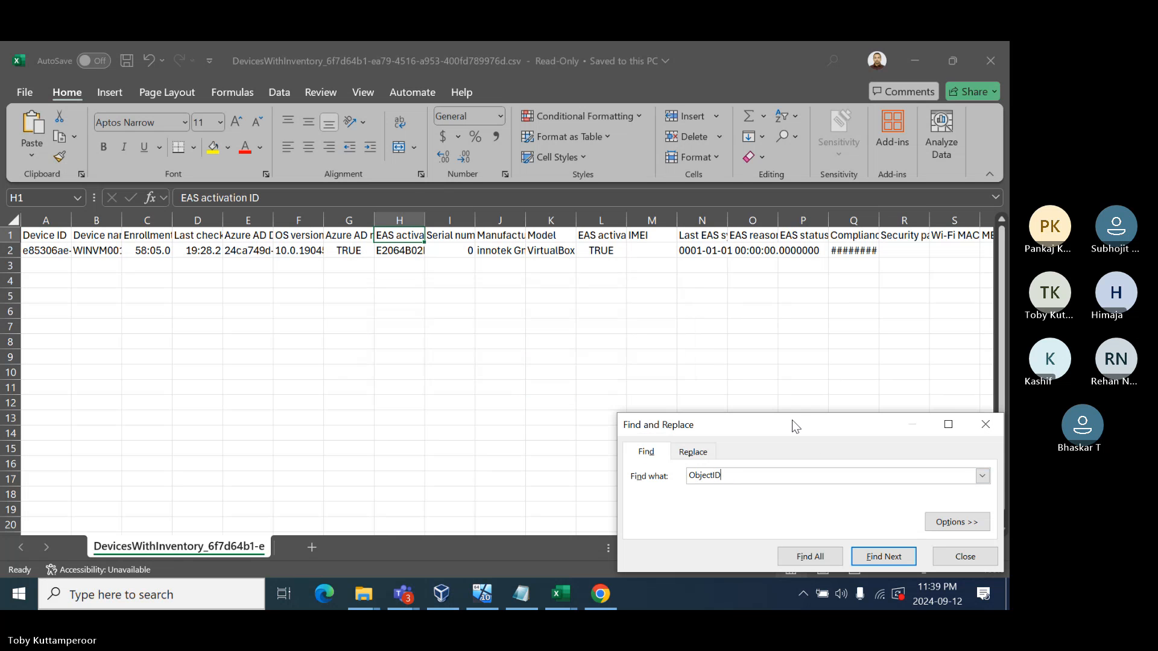
# Look through the remaining inventory columns for an object ID and close the search dialog.
pyautogui.moveTo(787, 428); pyautogui.dragTo(568, 367)
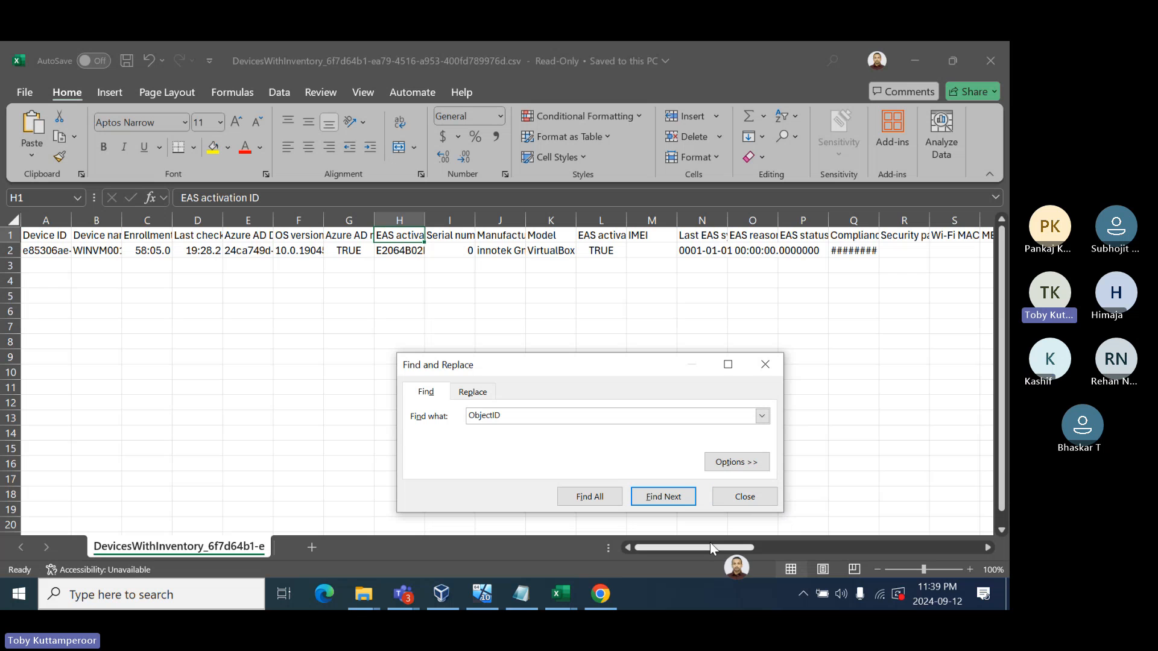
pyautogui.moveTo(706, 551); pyautogui.dragTo(826, 544)
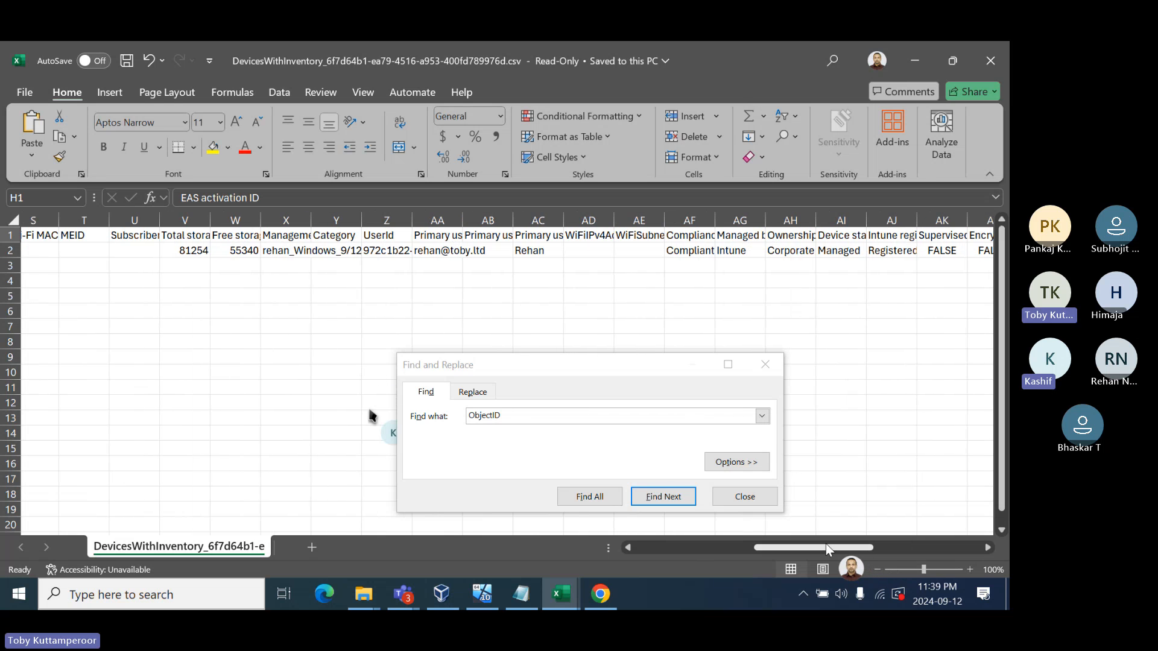
pyautogui.click(387, 448)
pyautogui.click(778, 496)
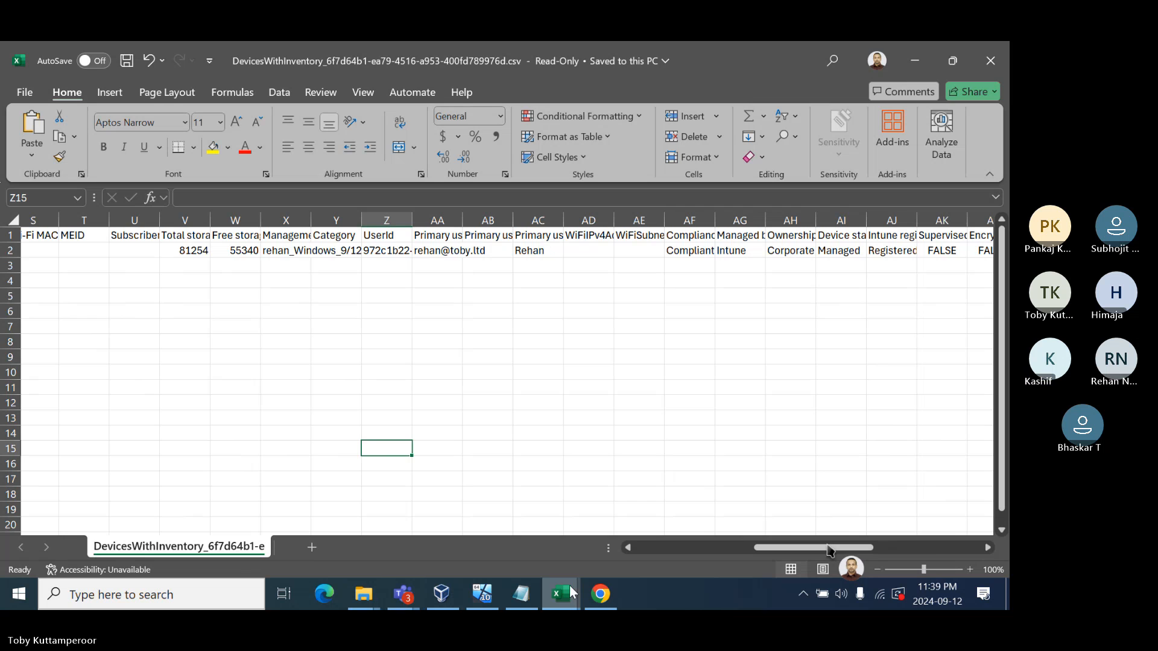
# Switch to the Microsoft Entra admin center in Chrome and open the list of all devices.
pyautogui.click(600, 595)
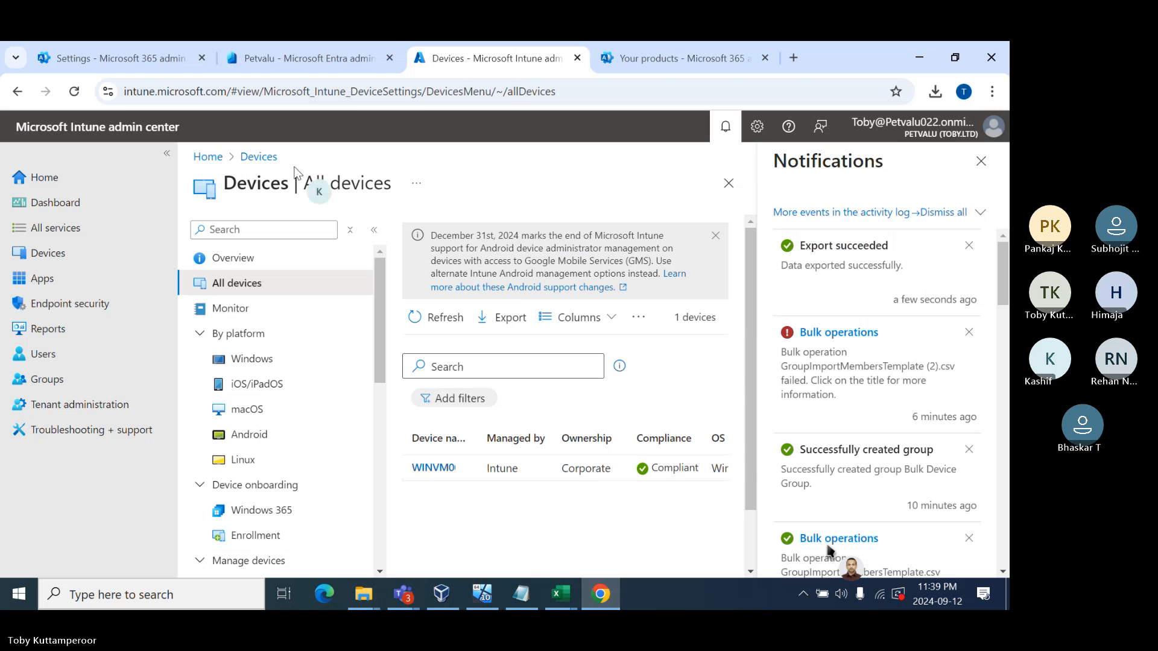
pyautogui.click(252, 61)
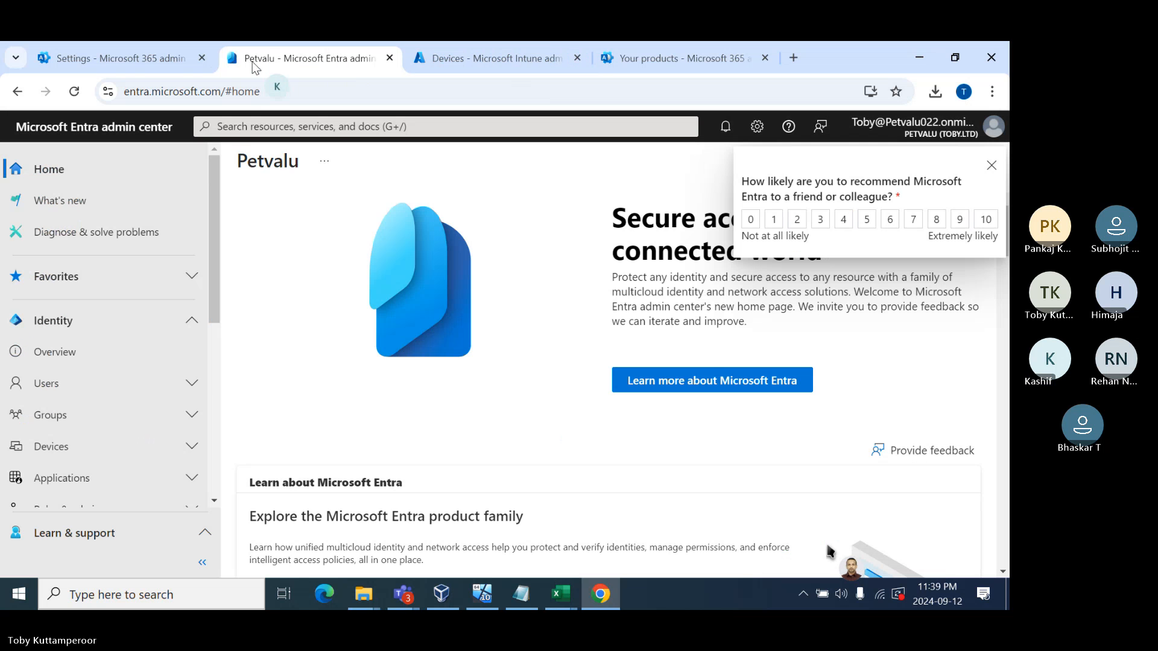
pyautogui.click(65, 447)
pyautogui.scroll(-3, 67, 446)
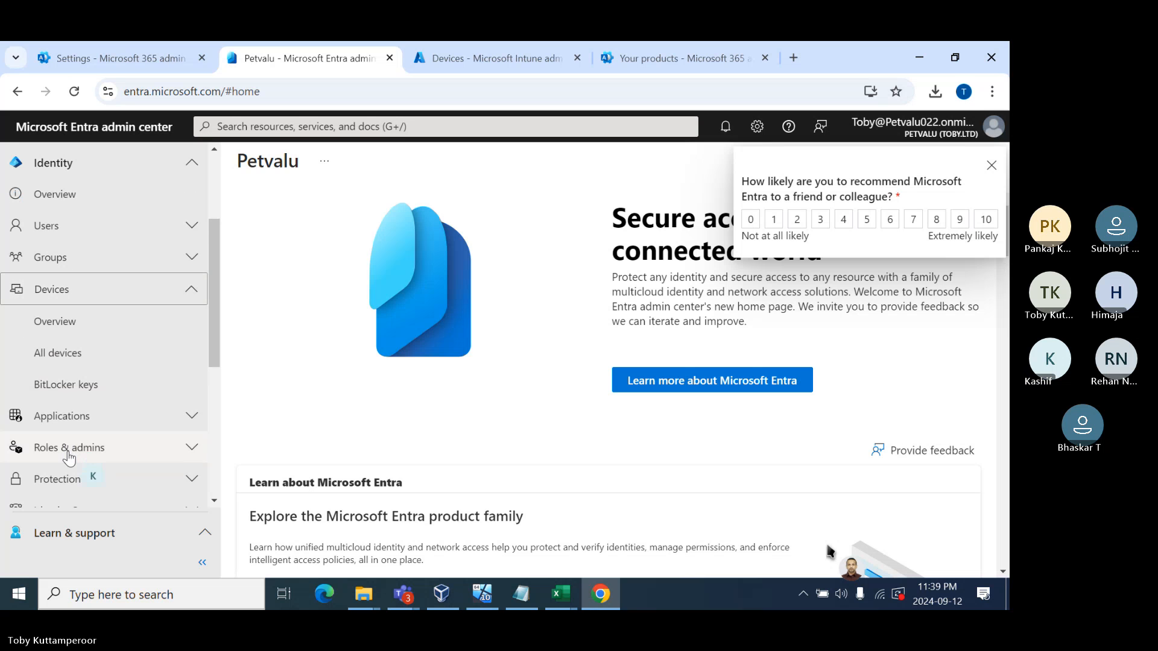
pyautogui.click(72, 353)
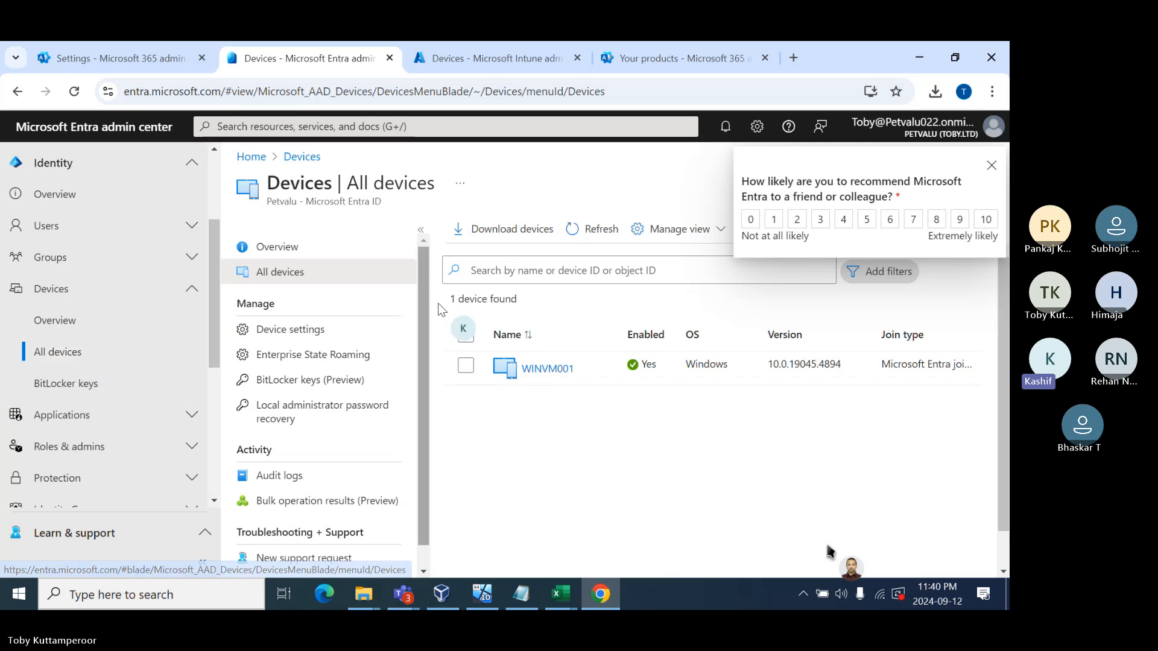
# Dismiss the feedback survey and check which columns are available for the Entra device list, leaving the selection unchanged.
pyautogui.click(991, 165)
pyautogui.click(711, 234)
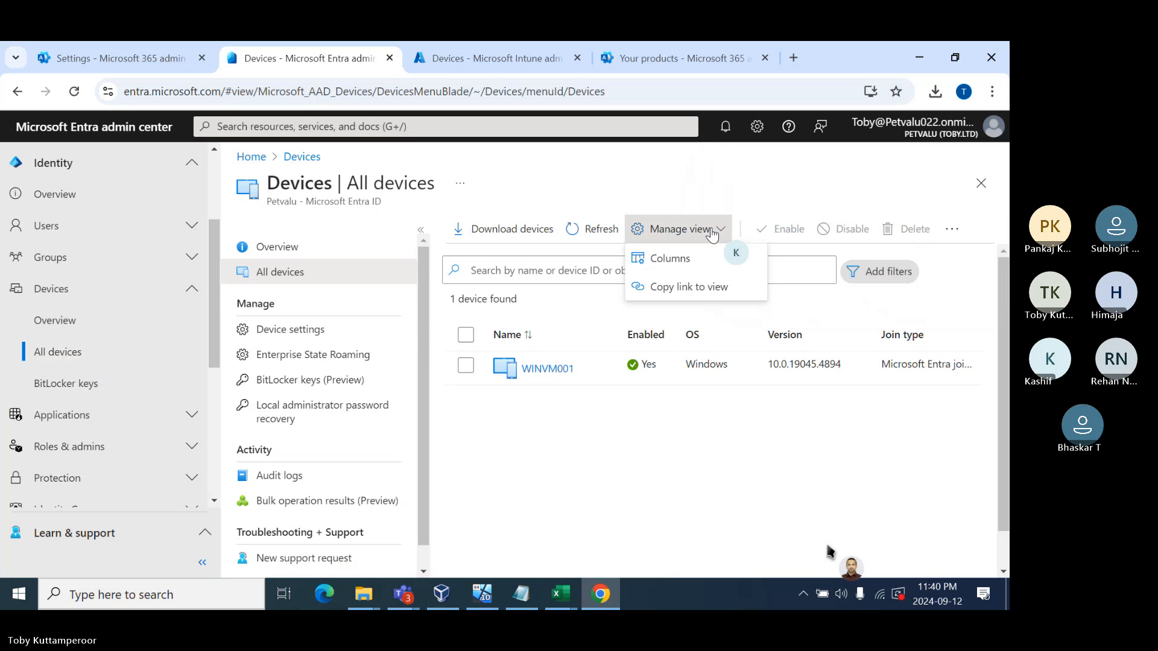
pyautogui.click(685, 258)
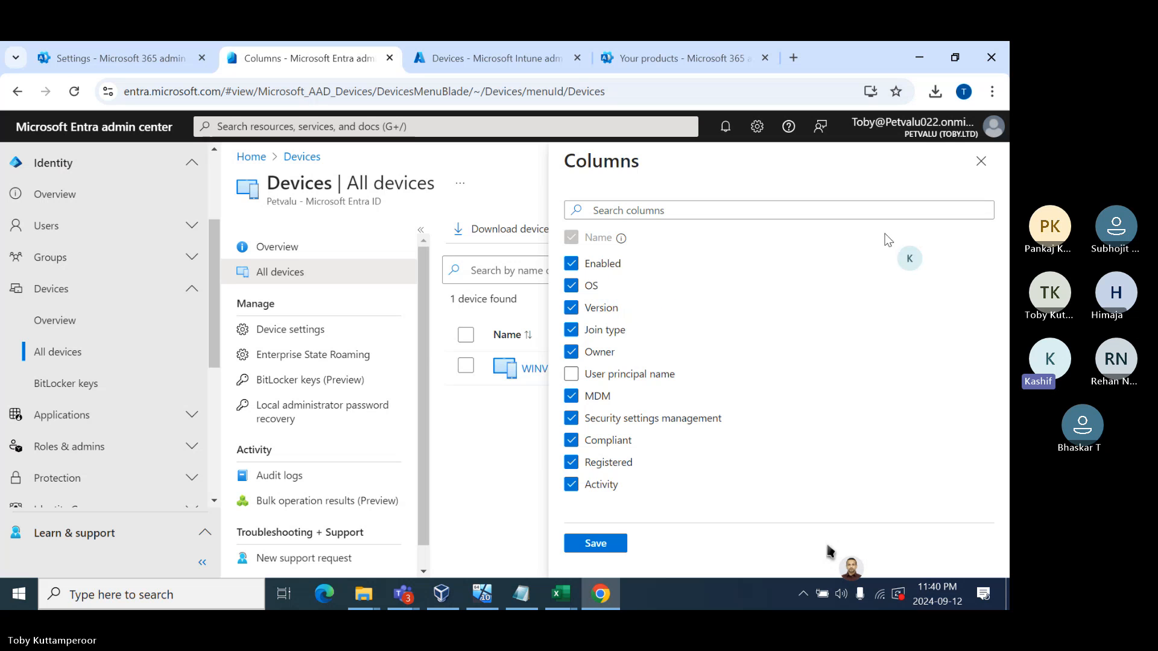
pyautogui.click(976, 164)
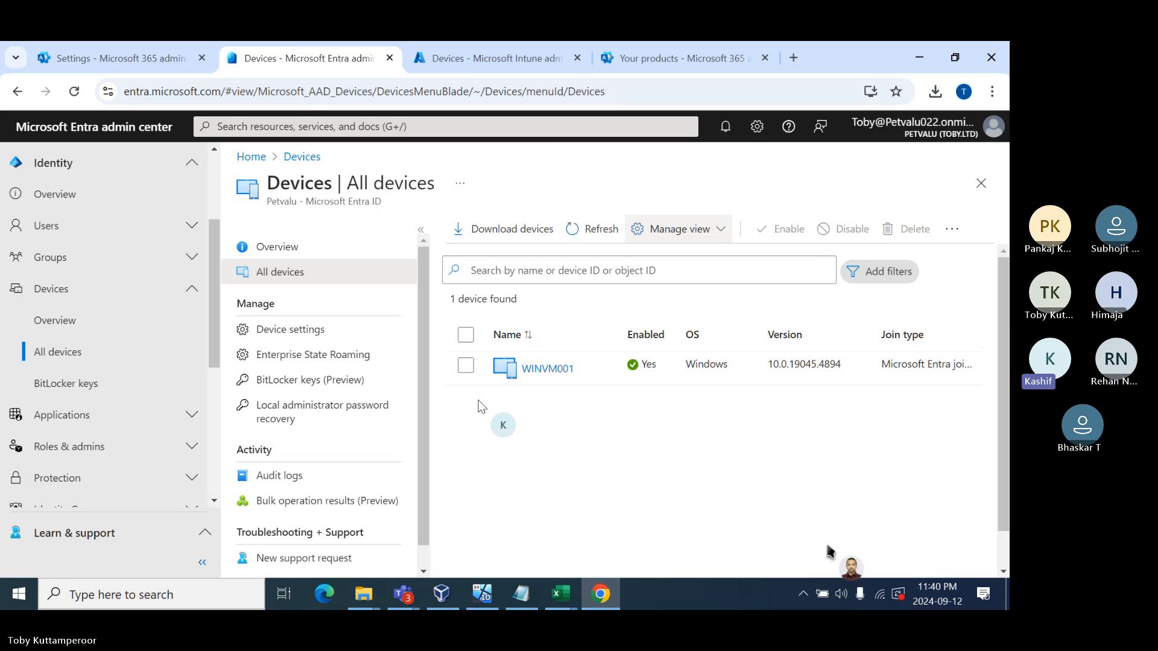
# Start the bulk download of the Entra device list as exportDevice_2024-9-12 and open its operation status.
pyautogui.click(489, 235)
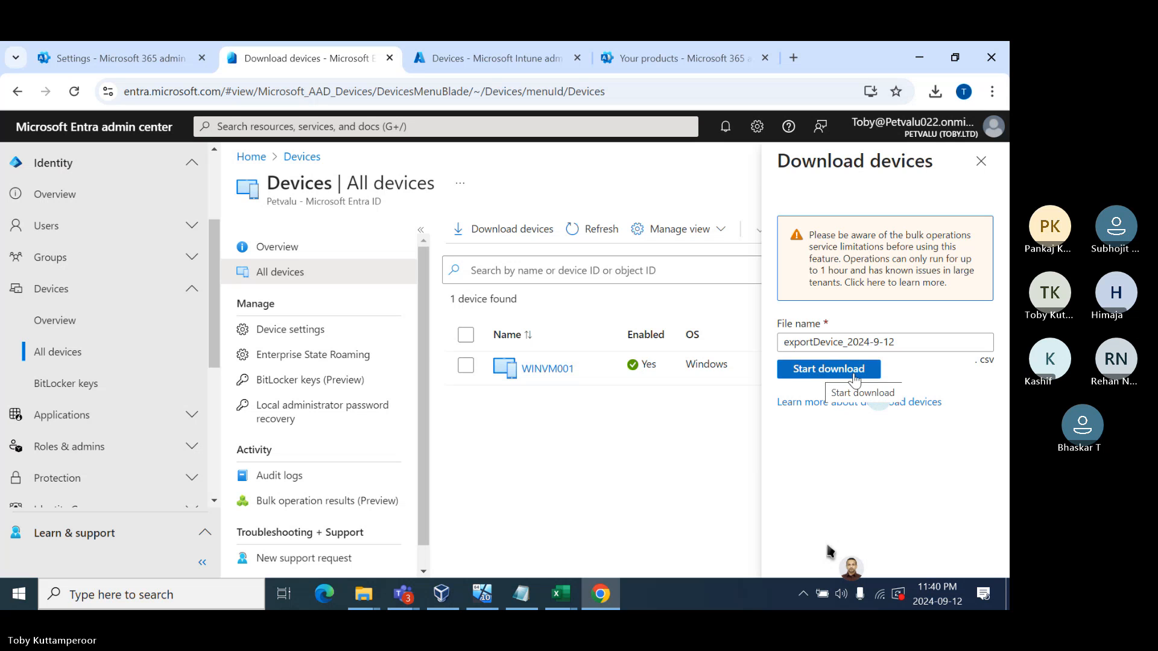
pyautogui.click(833, 376)
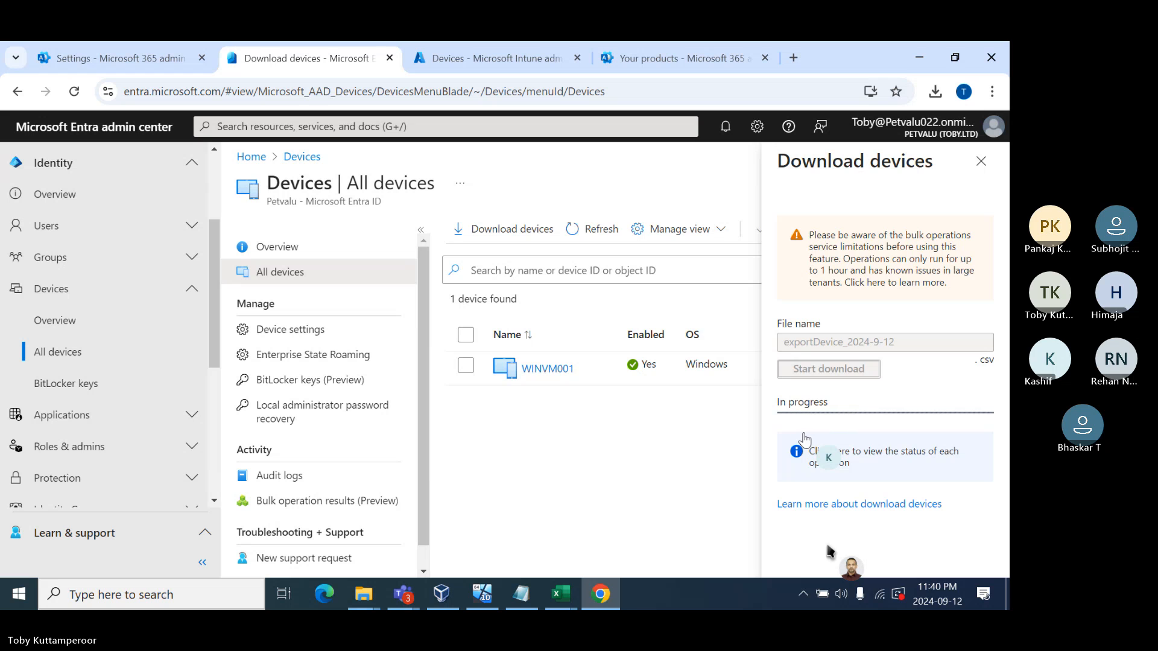
pyautogui.click(834, 465)
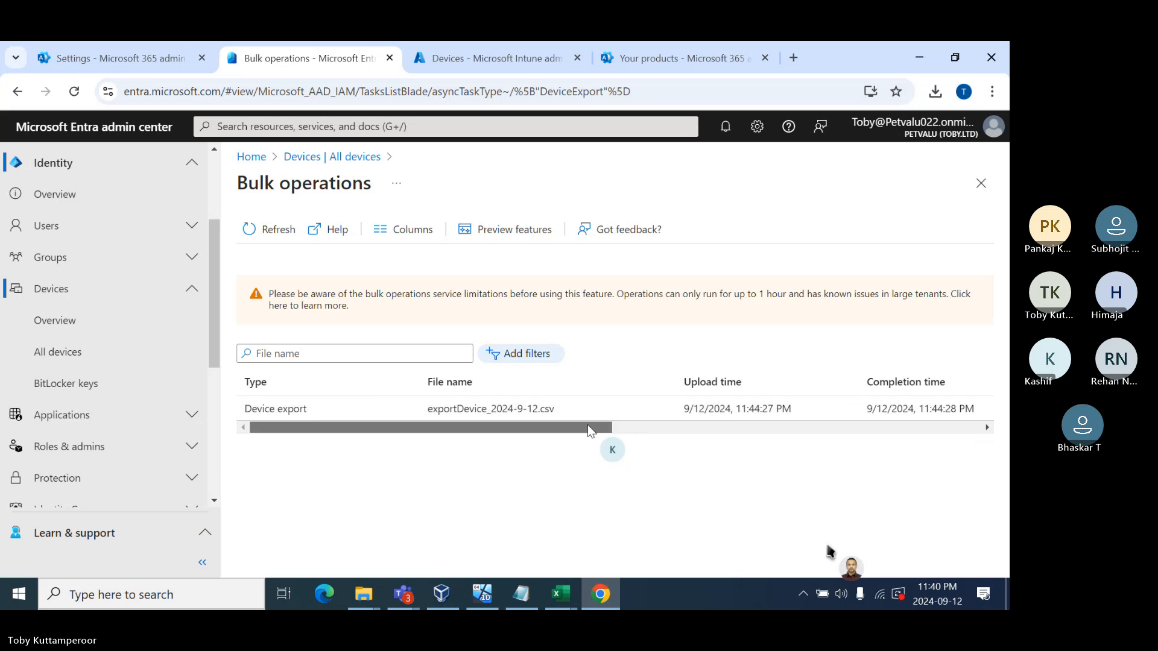
# Download the successful result of the exportDevice_2024-9-12.csv bulk operation and open the file in Excel.
pyautogui.moveTo(588, 425); pyautogui.dragTo(965, 429)
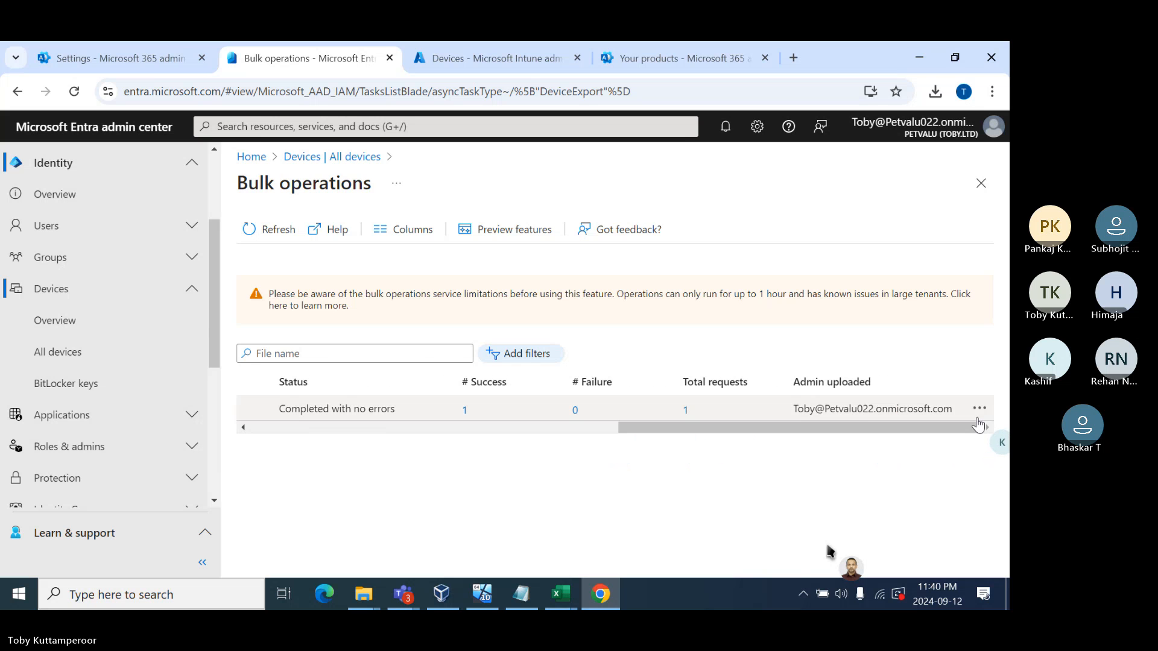
pyautogui.click(979, 410)
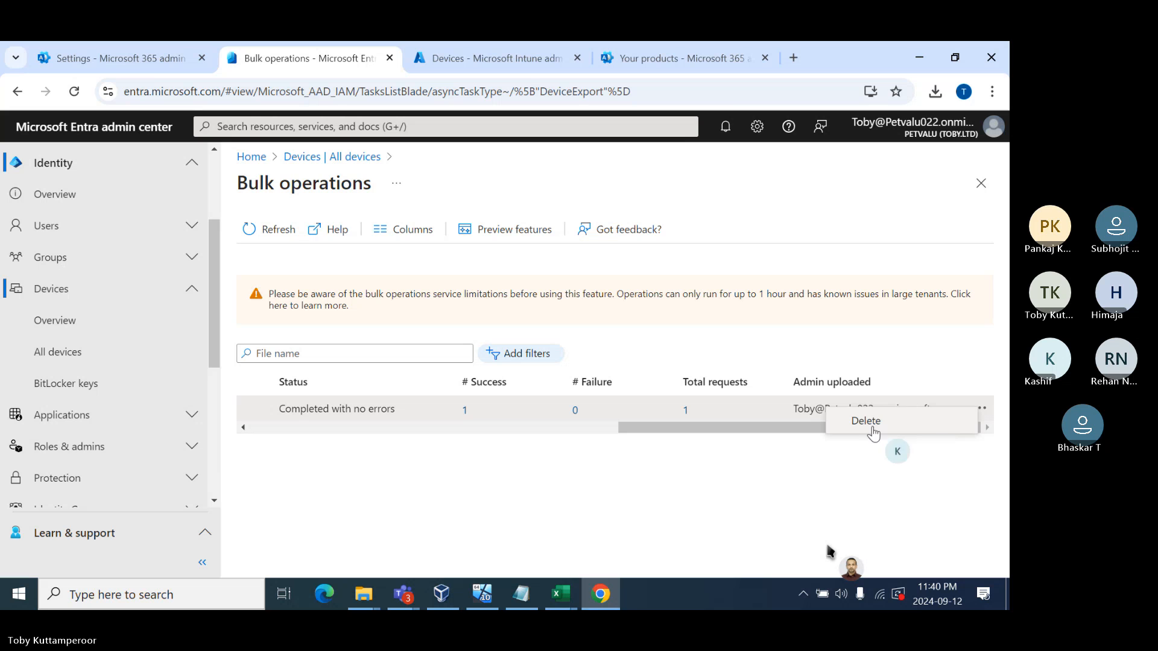
pyautogui.click(455, 428)
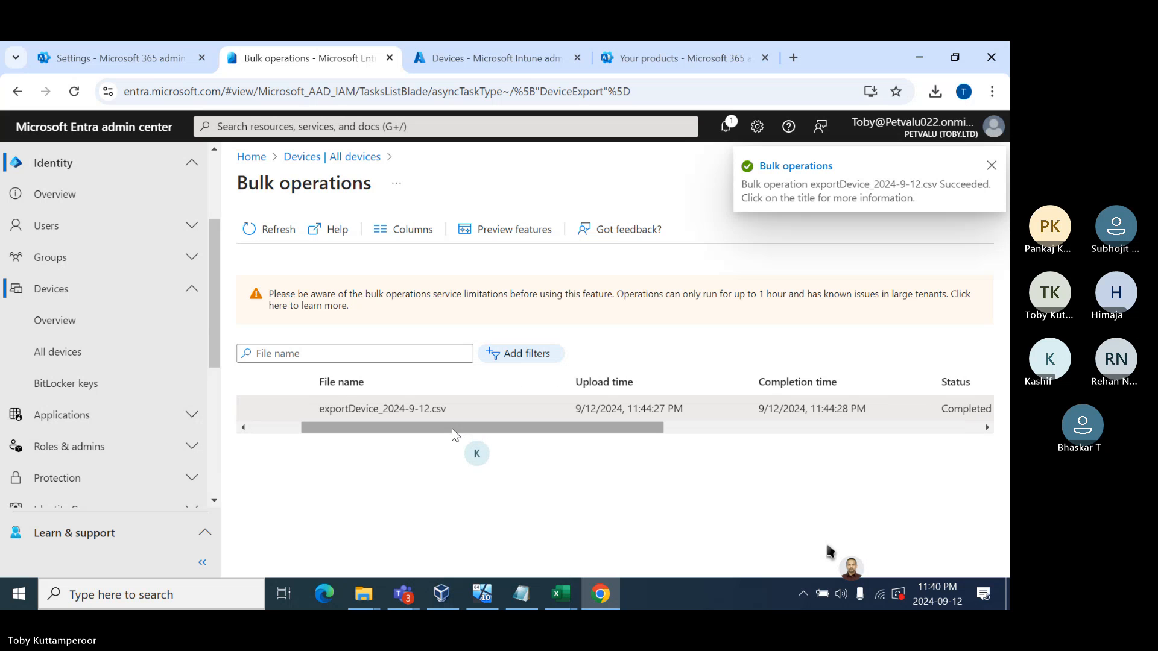
pyautogui.moveTo(451, 428); pyautogui.dragTo(646, 435)
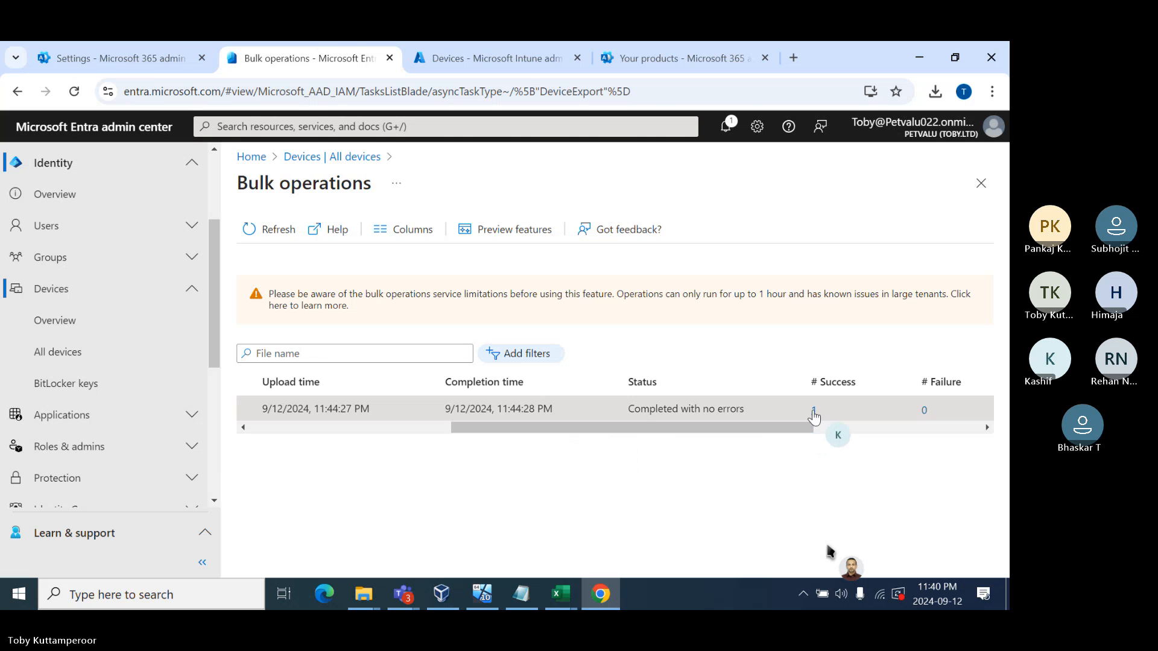
pyautogui.click(814, 410)
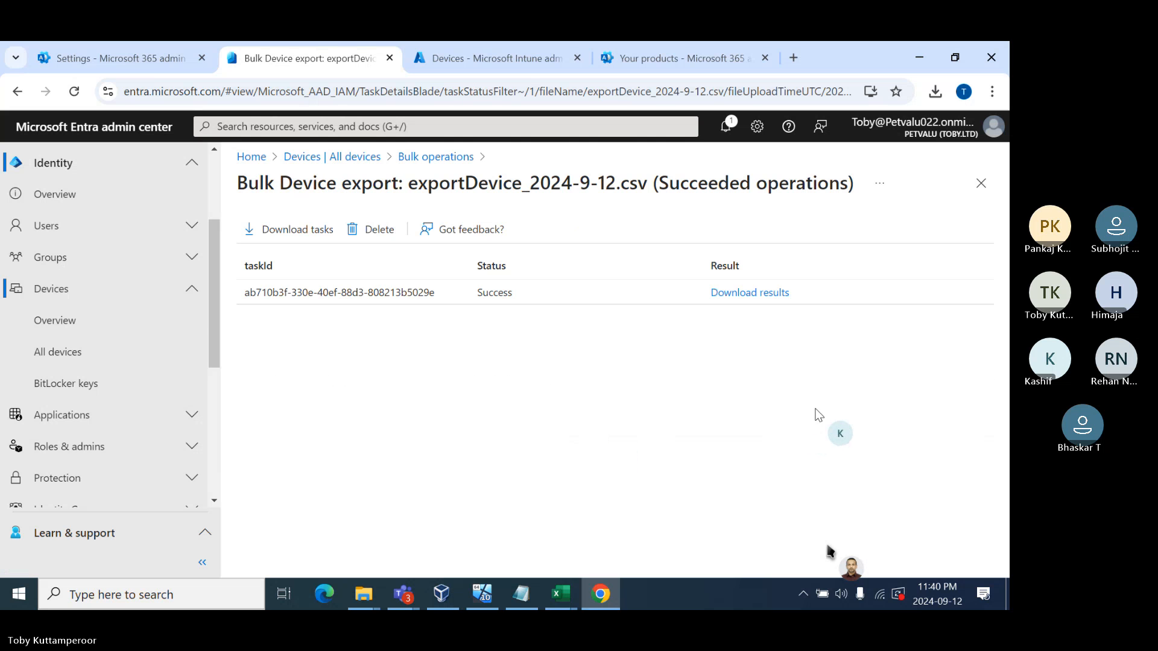
pyautogui.click(749, 294)
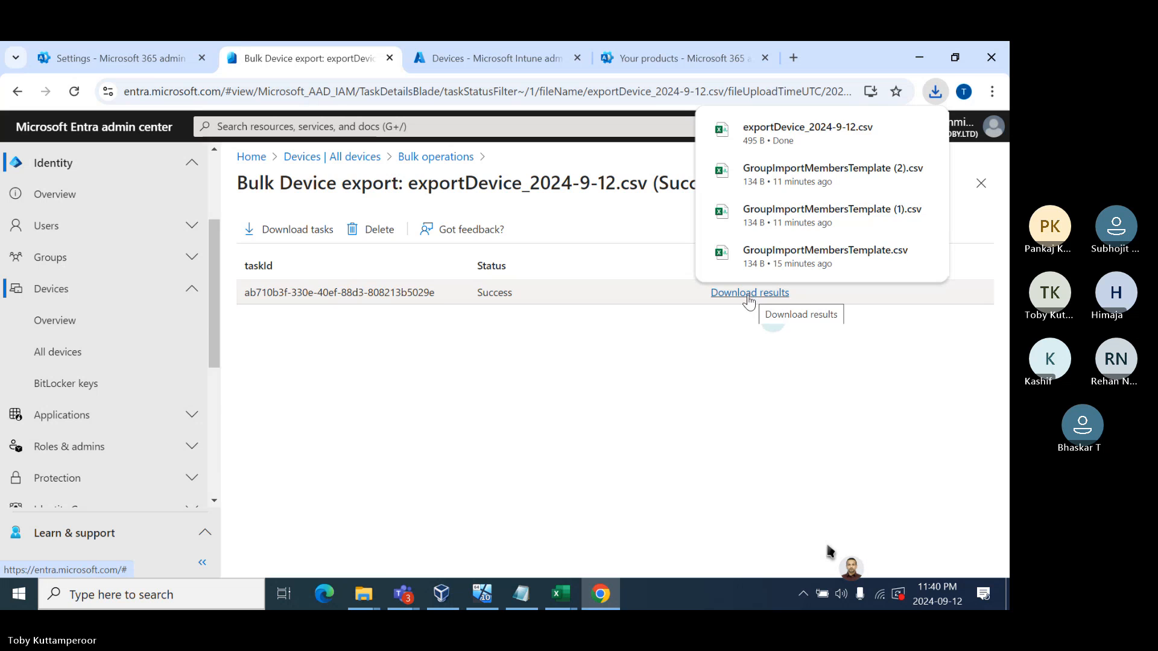
pyautogui.click(808, 134)
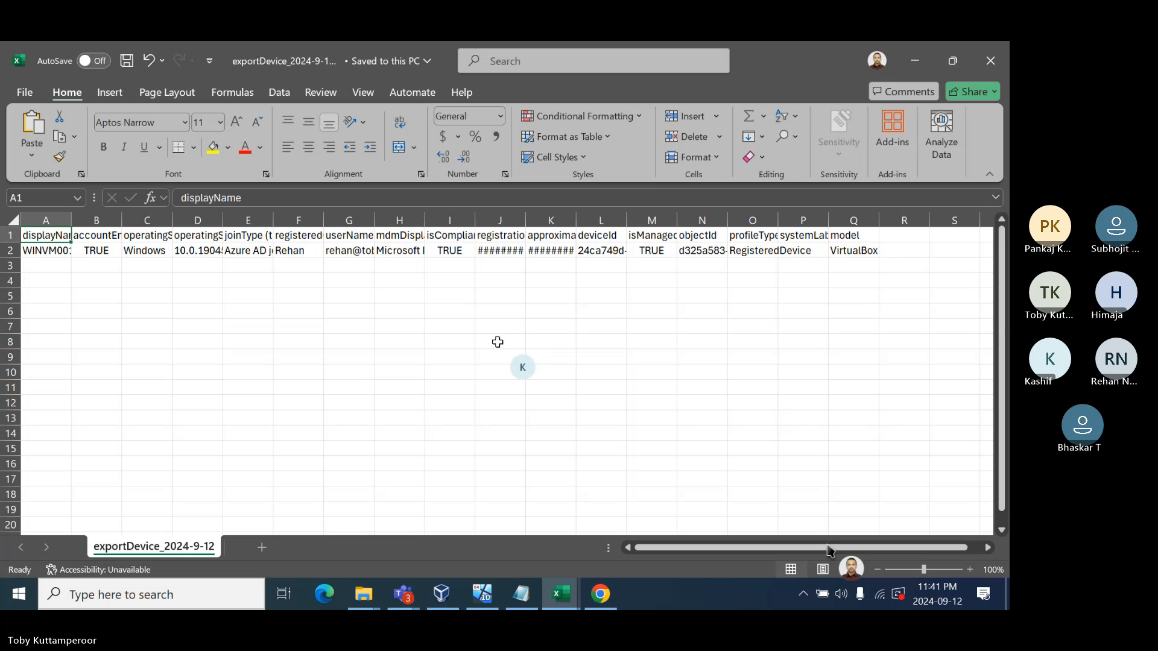
# Copy the device's objectId from the export into cell A3 of the GroupImportMembersTemplate (2) workbook, replacing the existing ID, and save it.
pyautogui.click(704, 250)
pyautogui.hotkey('ctrl', 'c')
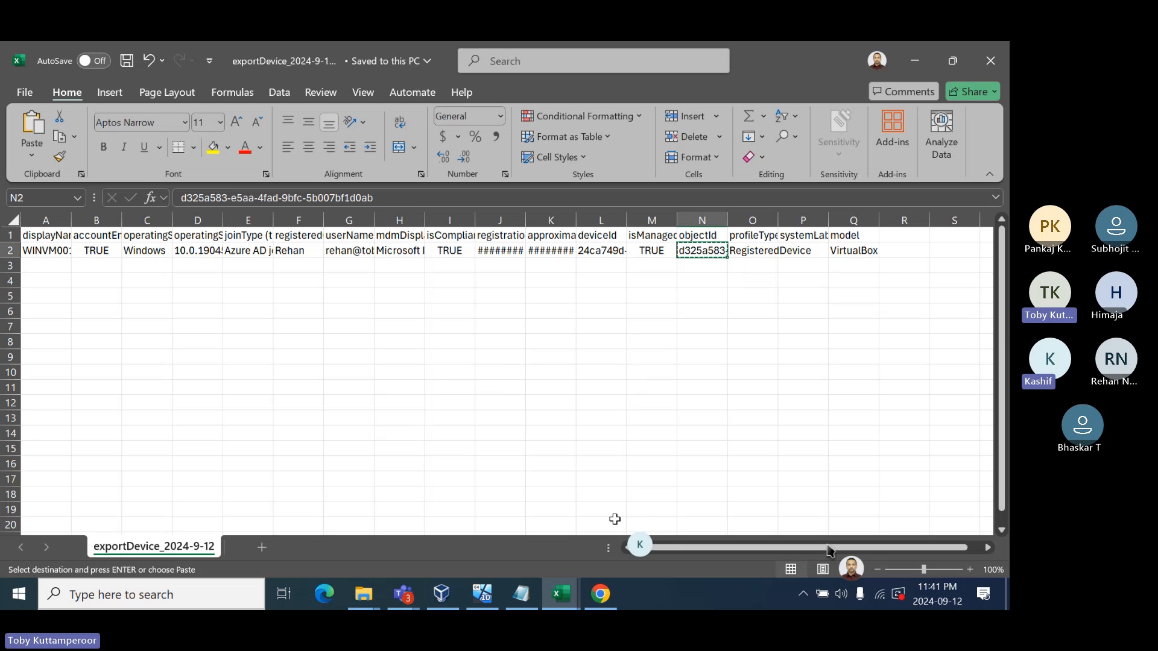
pyautogui.click(566, 590)
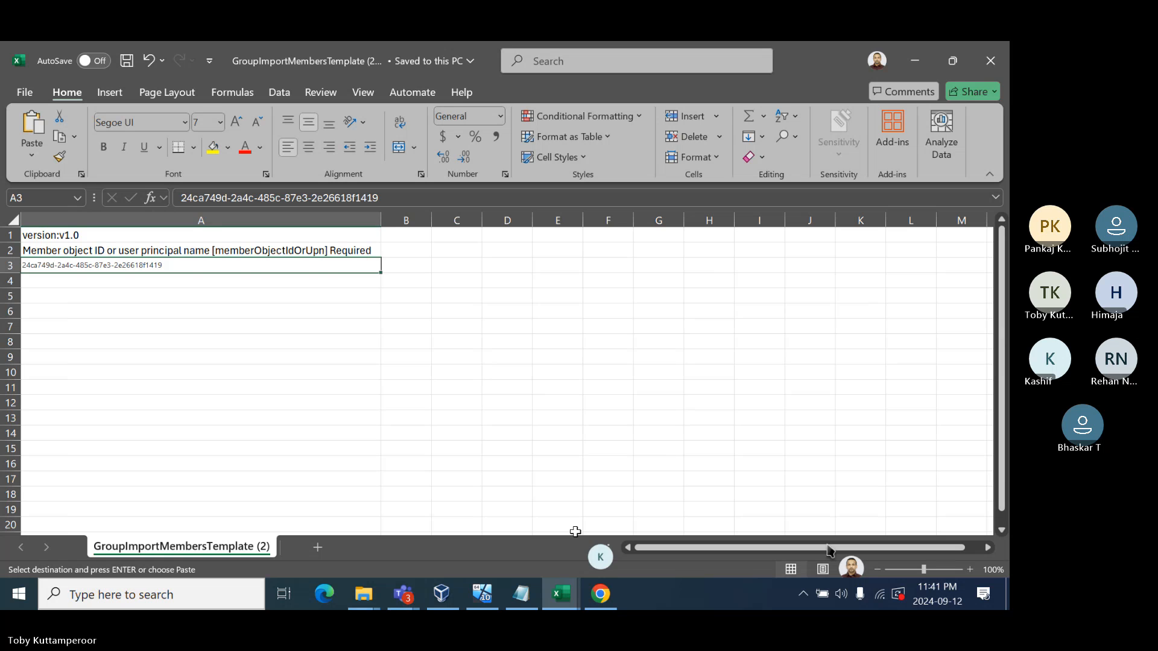
pyautogui.hotkey('ctrl', 'v')
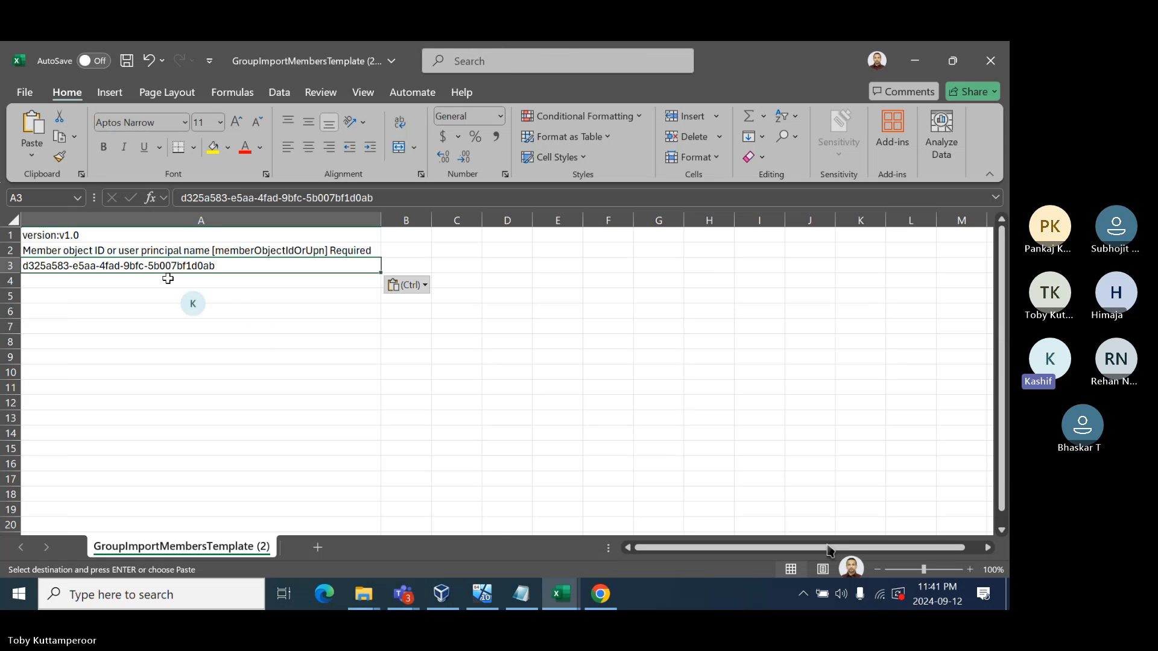
pyautogui.hotkey('ctrl', 's')
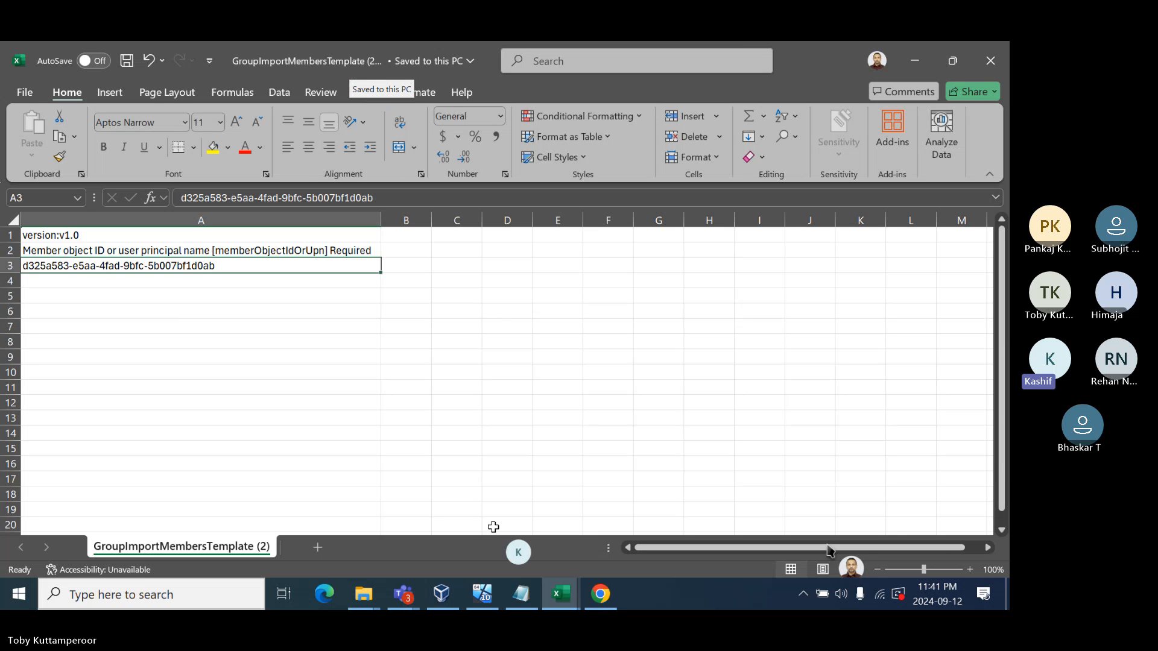
# Switch to the Intune admin center in Chrome, open the members of Bulk Device Group, and close the notifications.
pyautogui.click(601, 595)
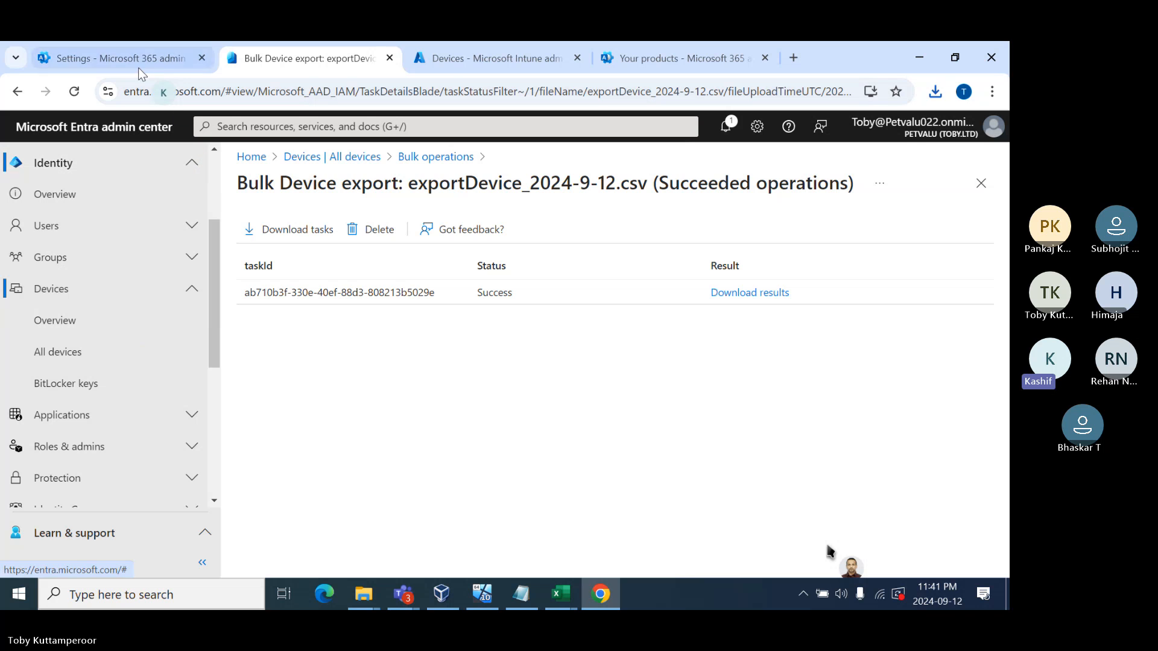
pyautogui.click(461, 62)
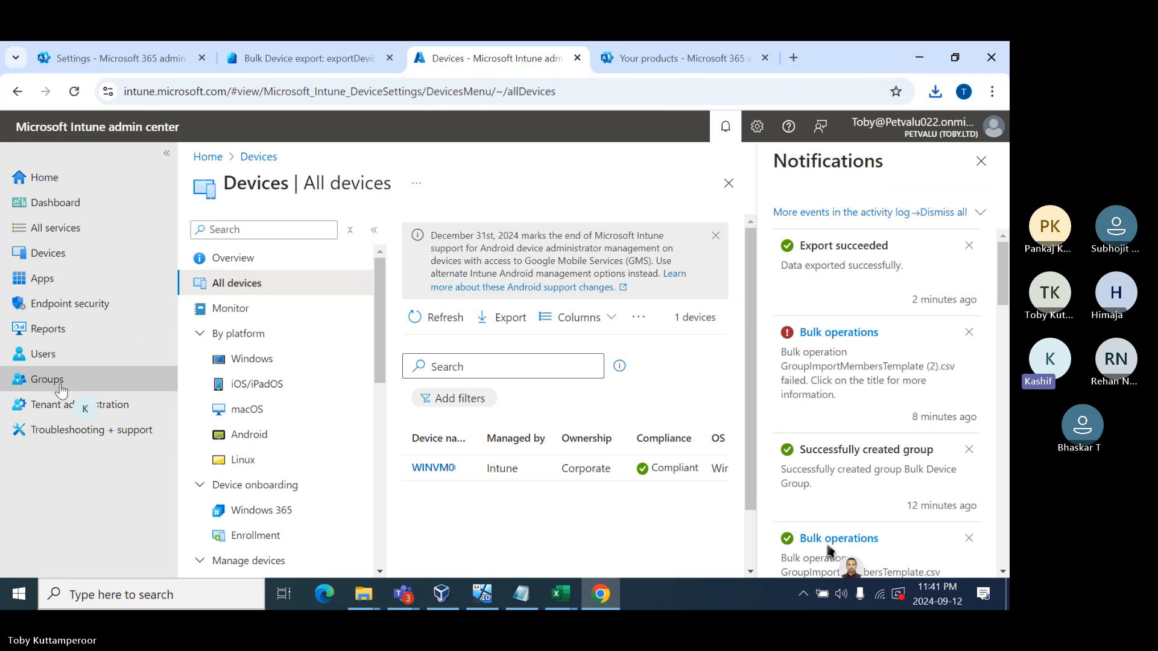
pyautogui.click(60, 385)
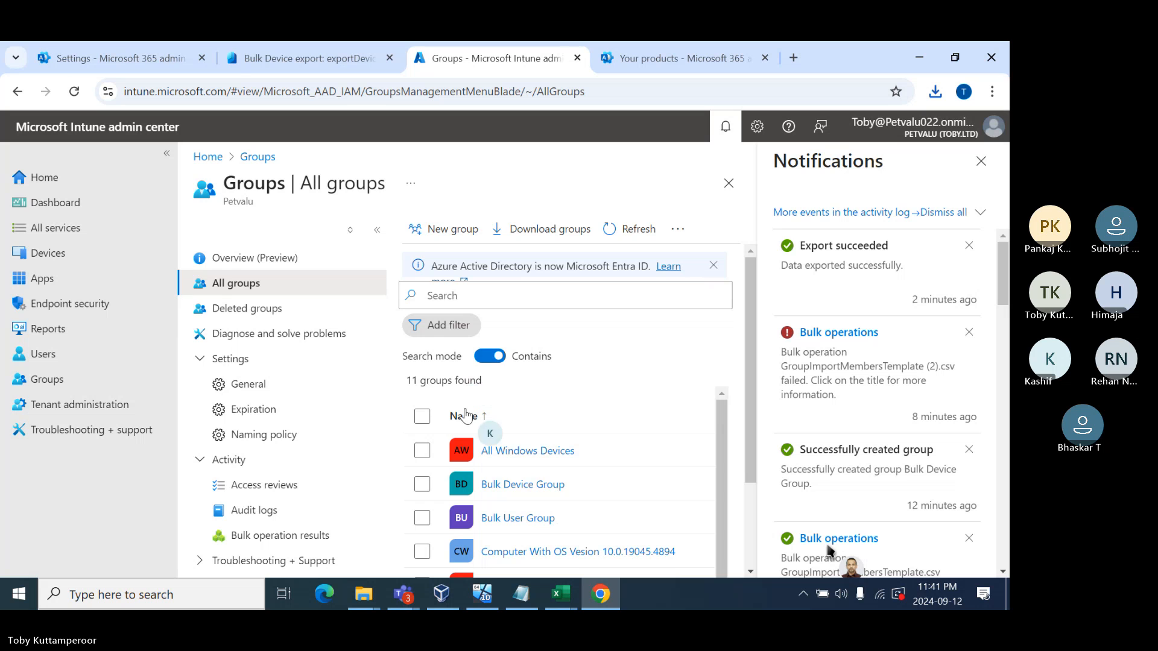
pyautogui.click(528, 482)
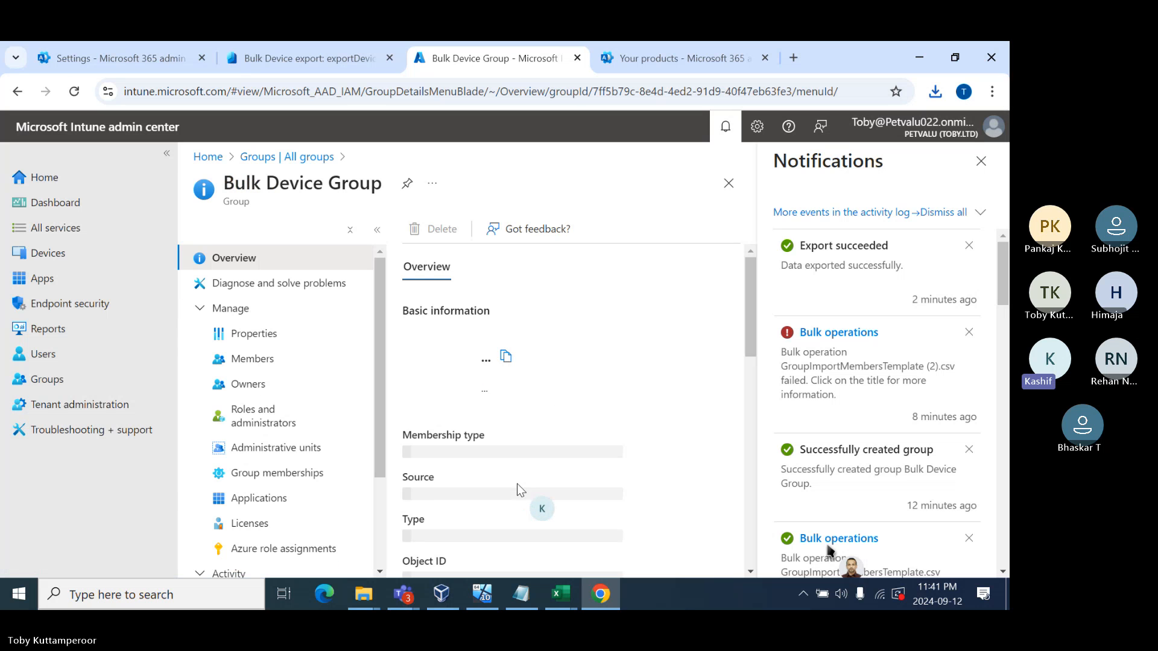
pyautogui.click(246, 361)
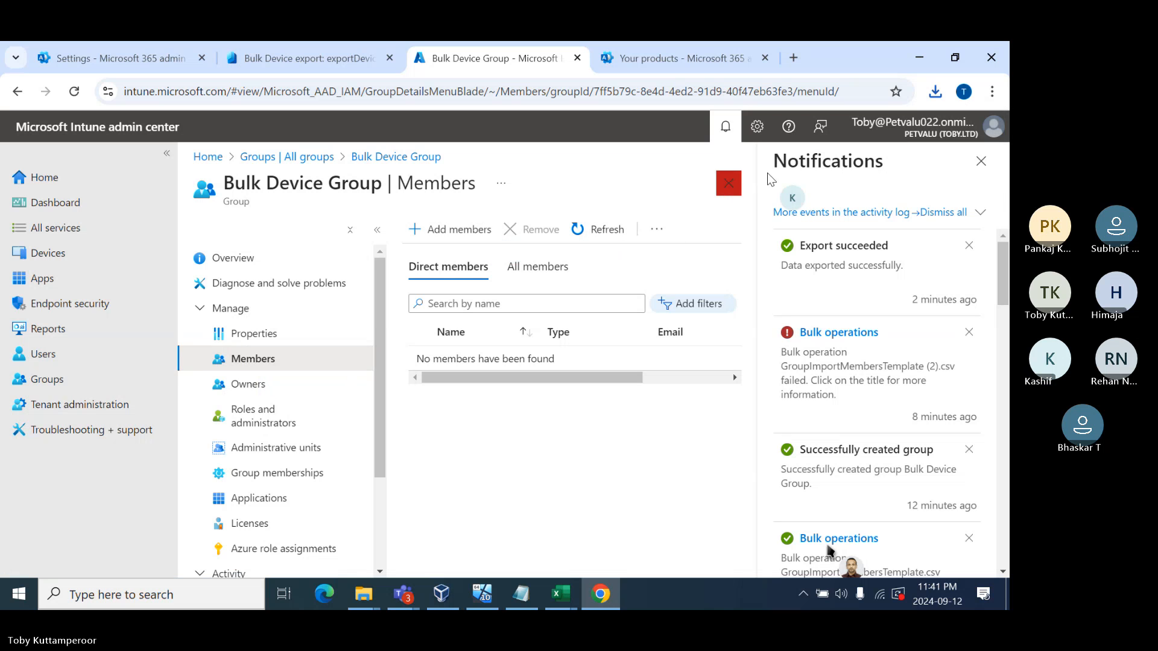
pyautogui.click(981, 161)
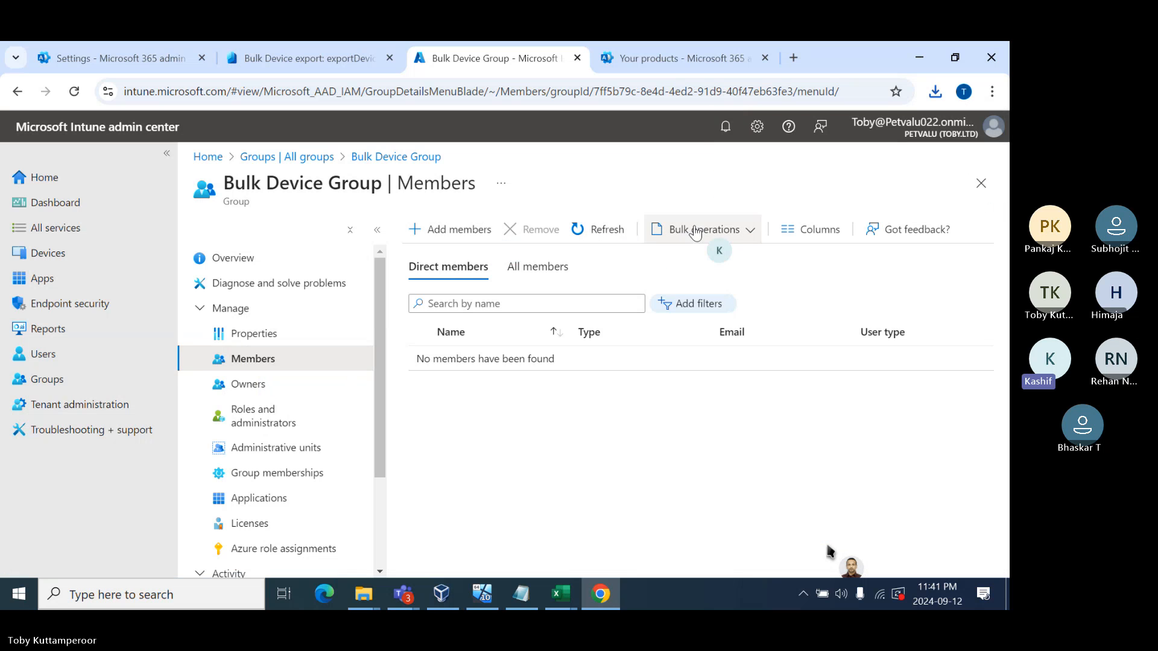
# Bulk import members into Bulk Device Group by uploading and submitting GroupImportMembersTemplate (2).csv.
pyautogui.click(695, 231)
pyautogui.click(702, 256)
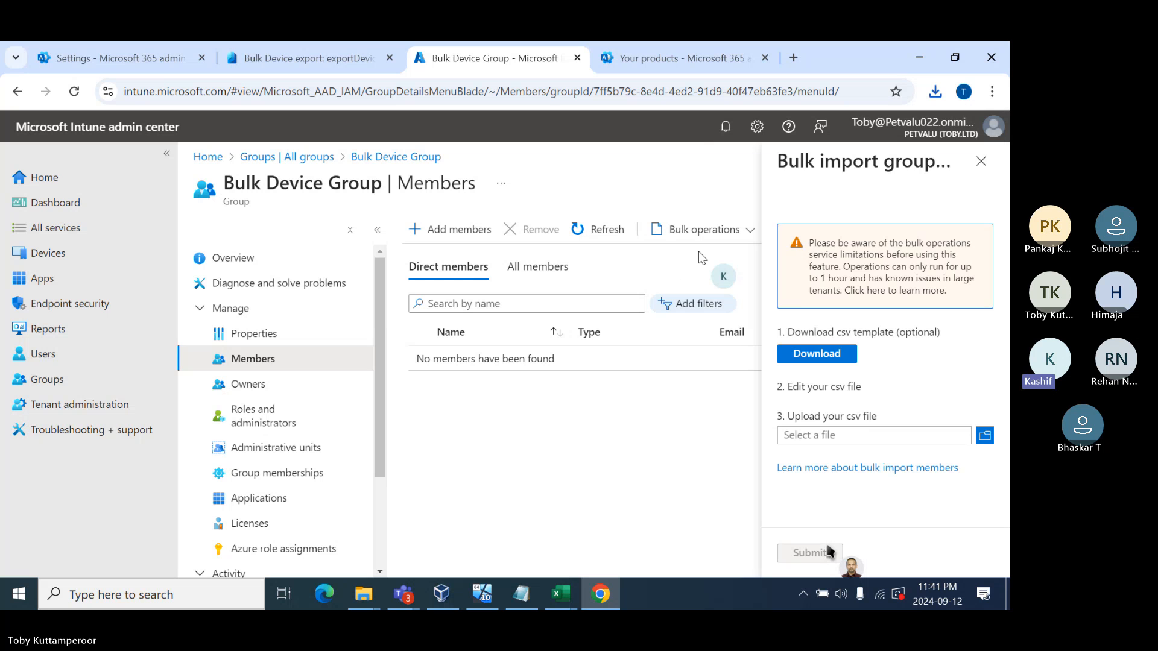
pyautogui.click(818, 437)
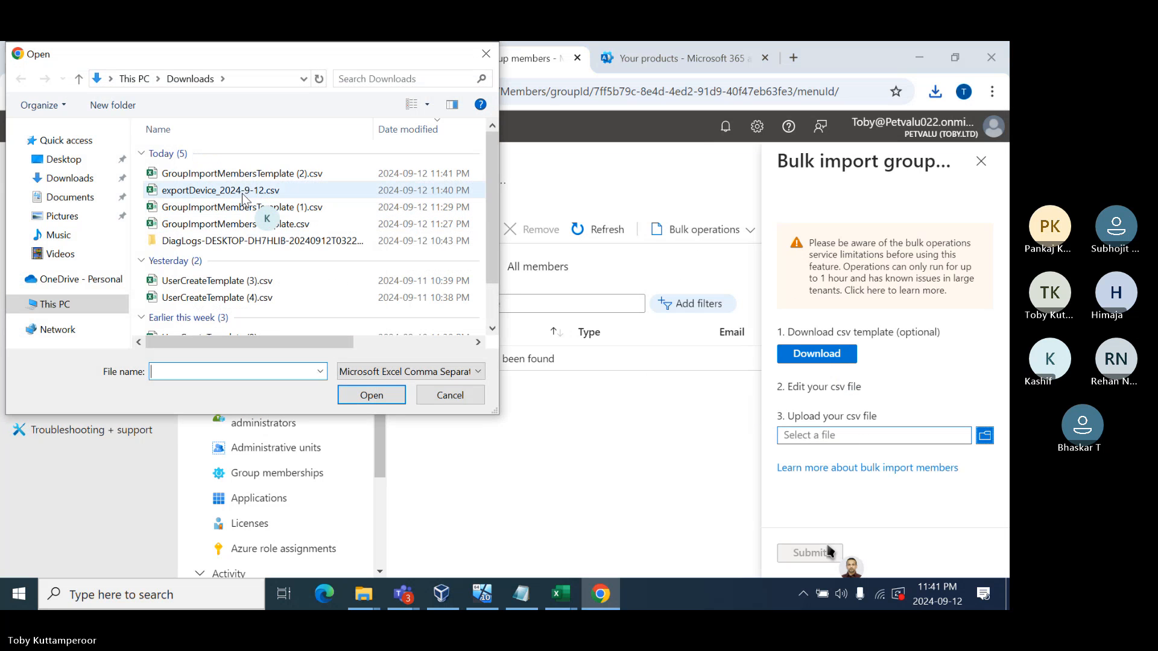
pyautogui.click(305, 174)
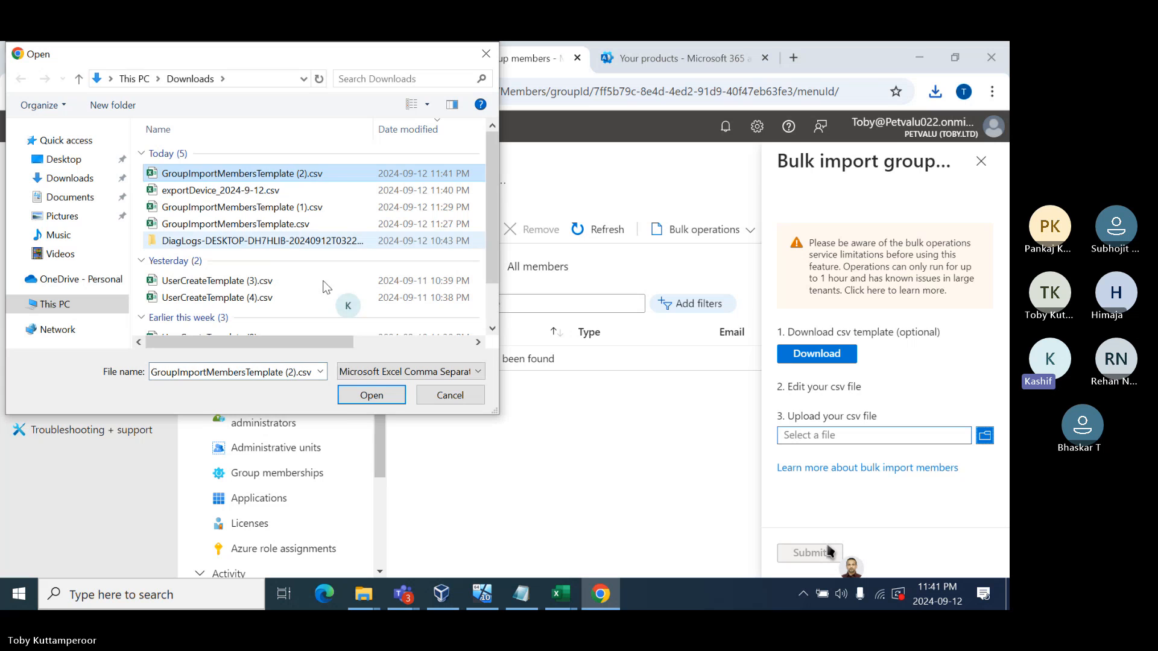
pyautogui.click(372, 395)
pyautogui.click(802, 552)
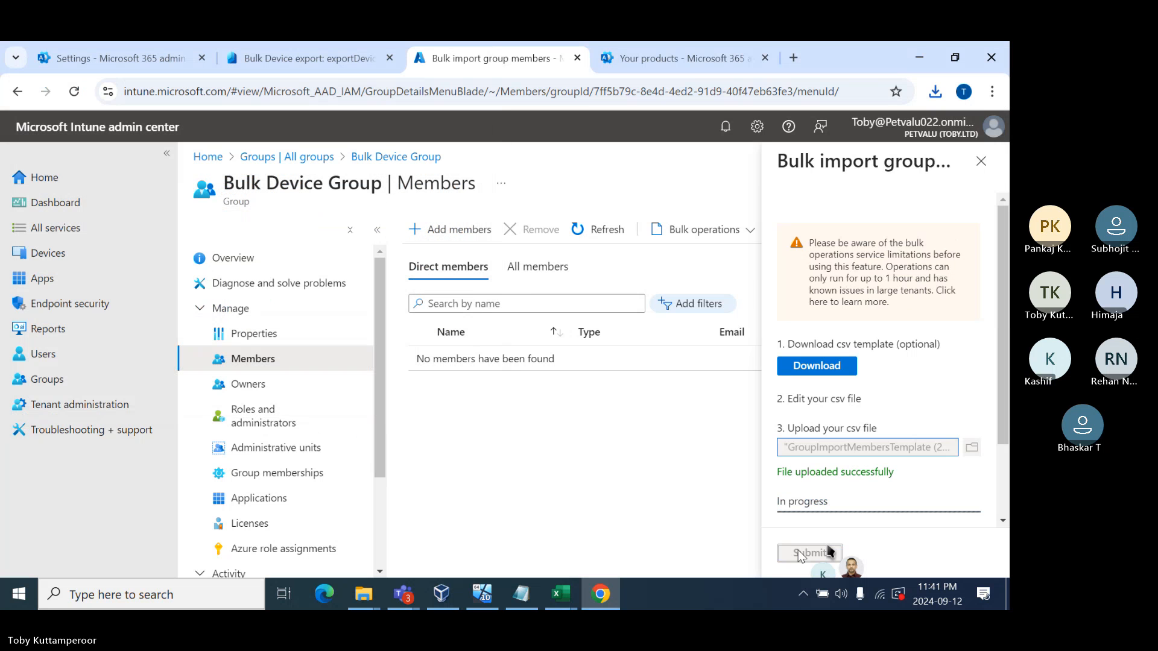
# Check the refreshed bulk operation results for the import, and refresh the member list of Bulk Device Group.
pyautogui.scroll(-2, 857, 452)
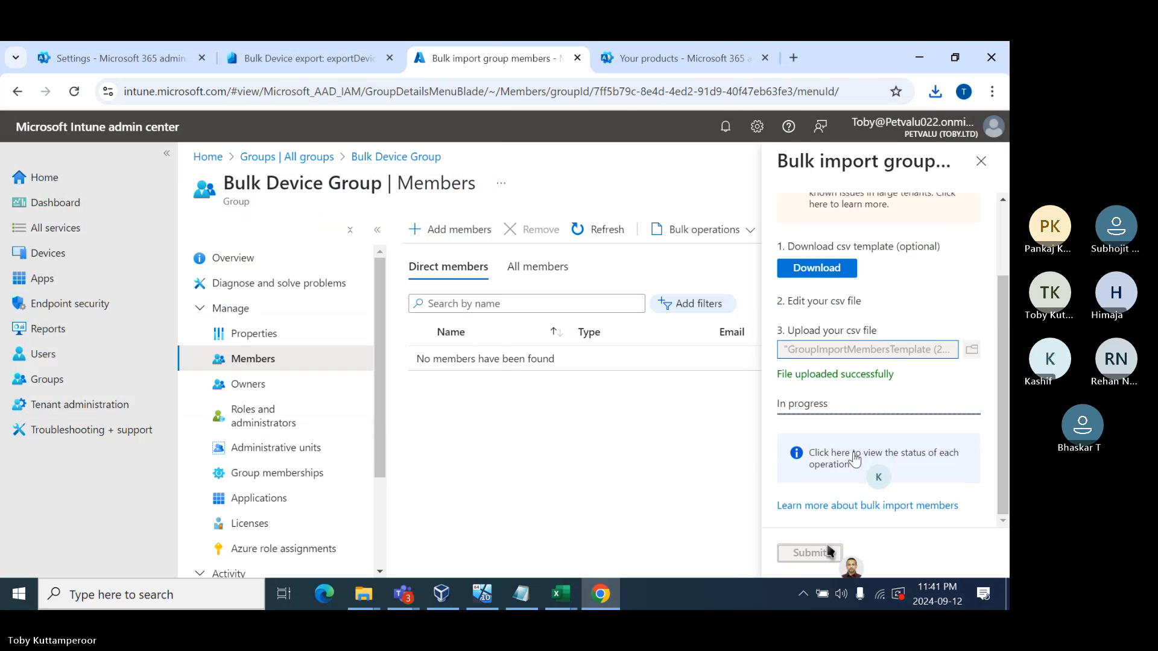
pyautogui.click(855, 457)
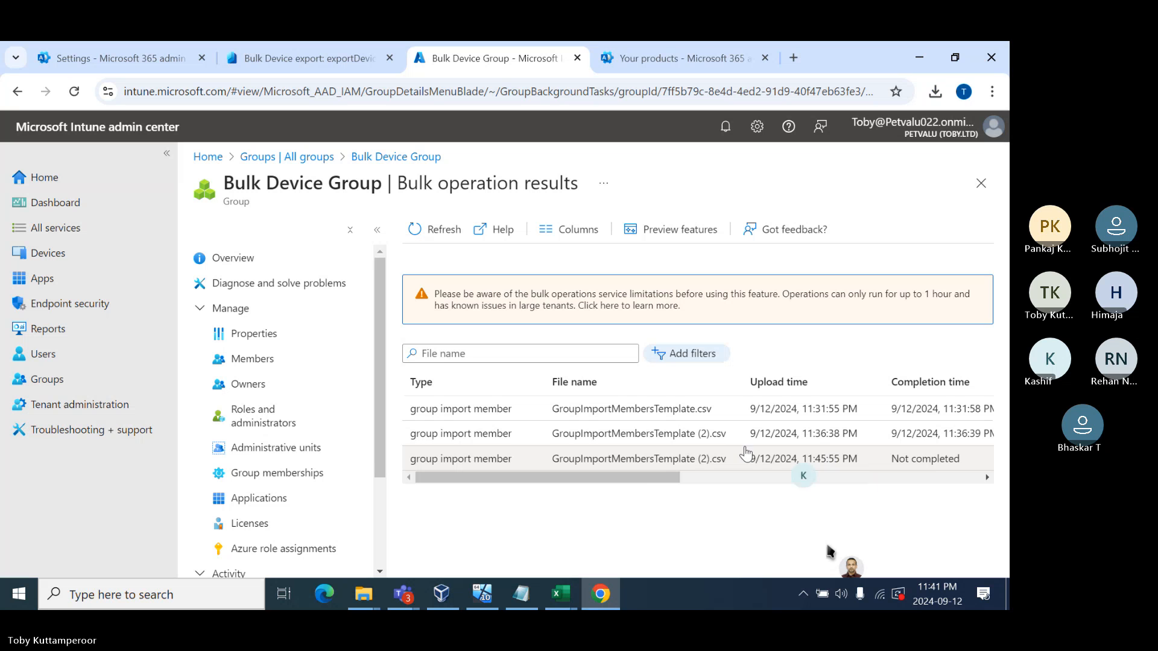
pyautogui.moveTo(642, 475); pyautogui.dragTo(781, 475)
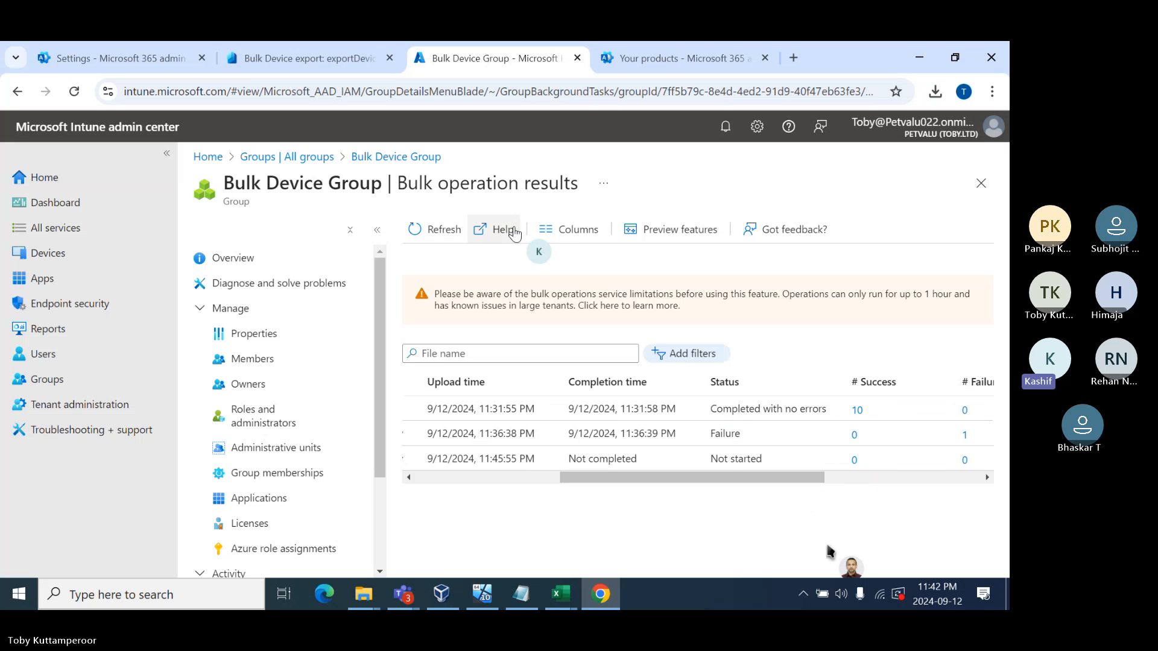
pyautogui.click(435, 229)
pyautogui.moveTo(693, 475); pyautogui.dragTo(448, 484)
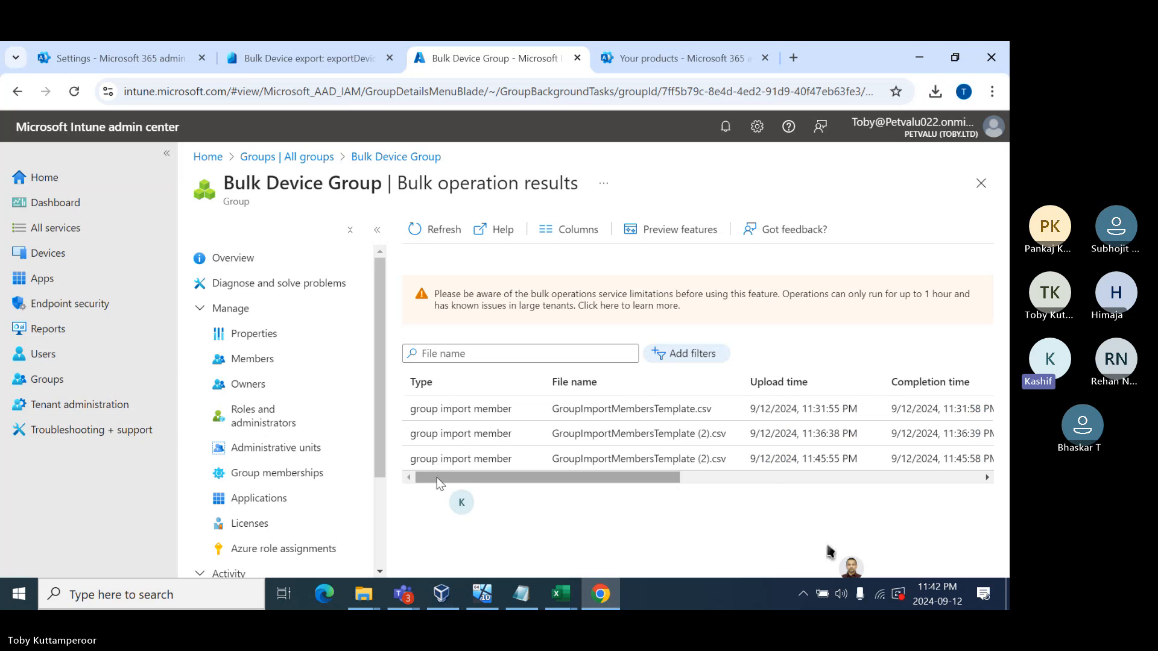
pyautogui.click(247, 360)
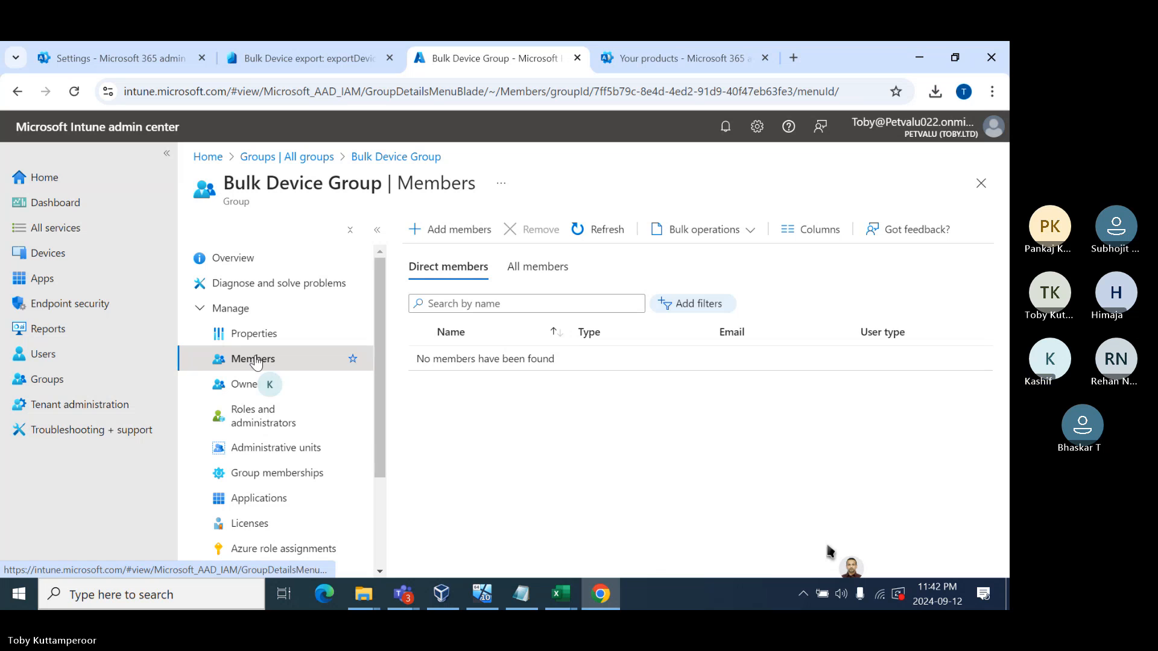
pyautogui.click(597, 226)
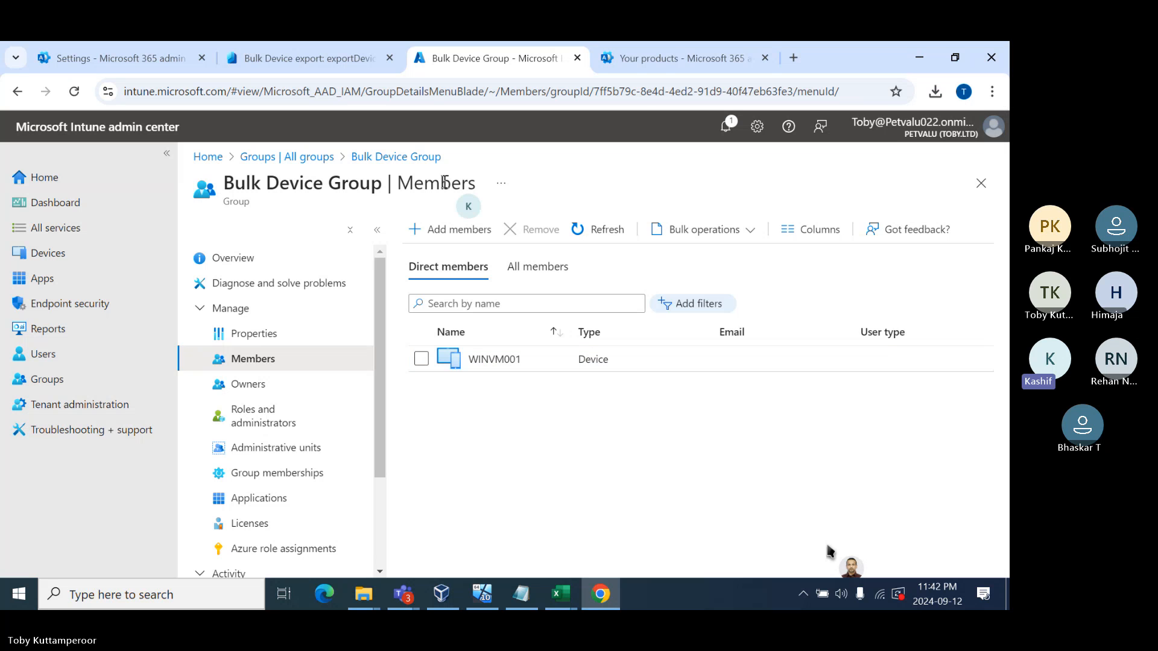
# Revisit the Entra list of all devices, reopen the exportDevice_2024-9-12 workbook in Excel, and fit the displayName column to its contents.
pyautogui.click(319, 67)
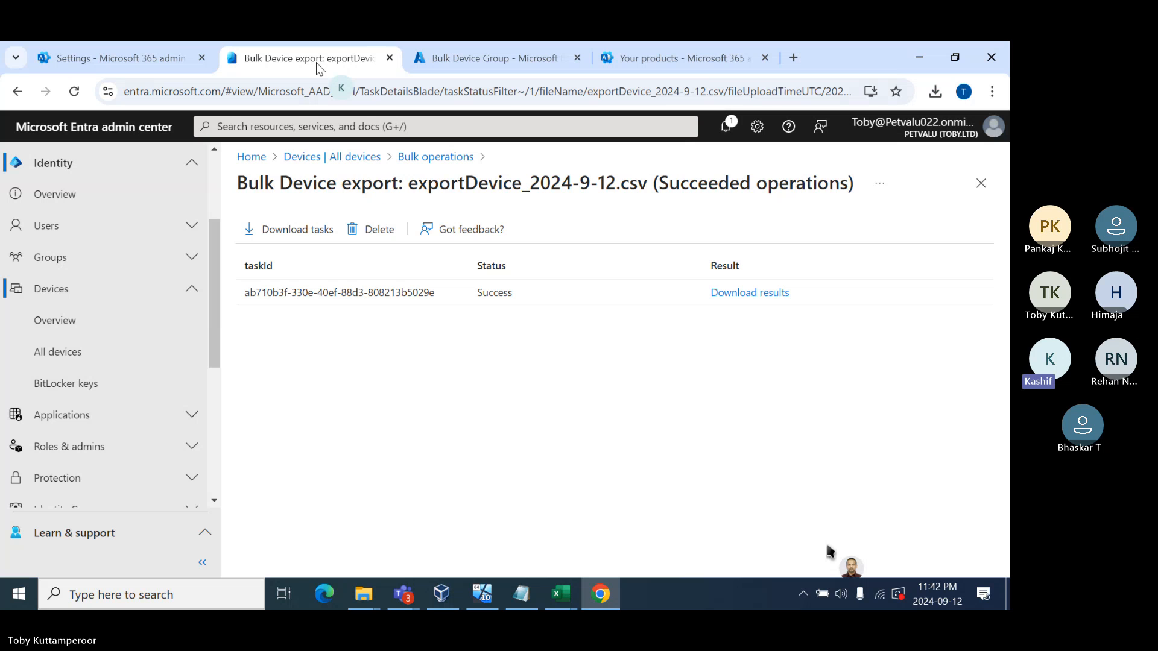
pyautogui.click(60, 356)
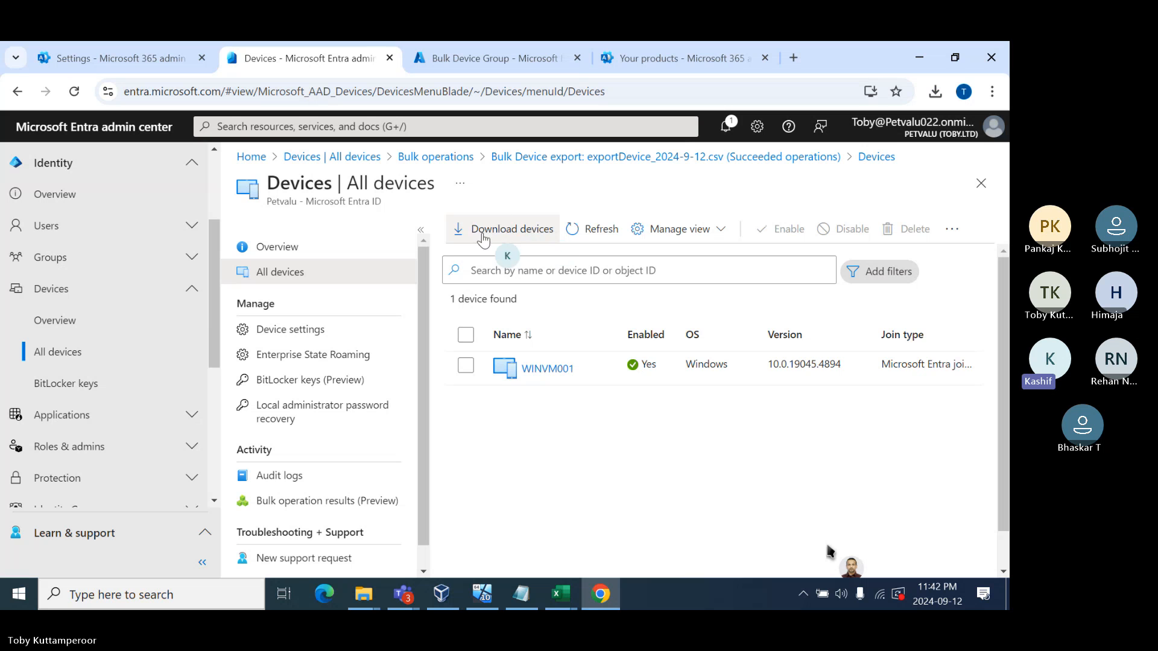
pyautogui.click(566, 593)
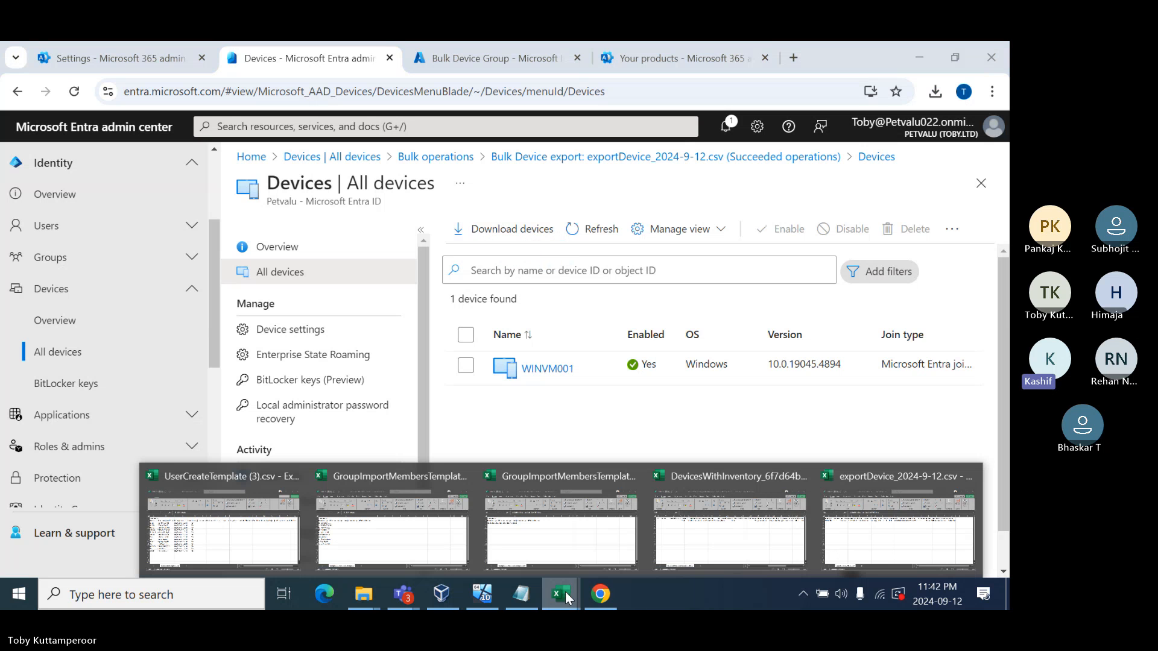
pyautogui.click(873, 519)
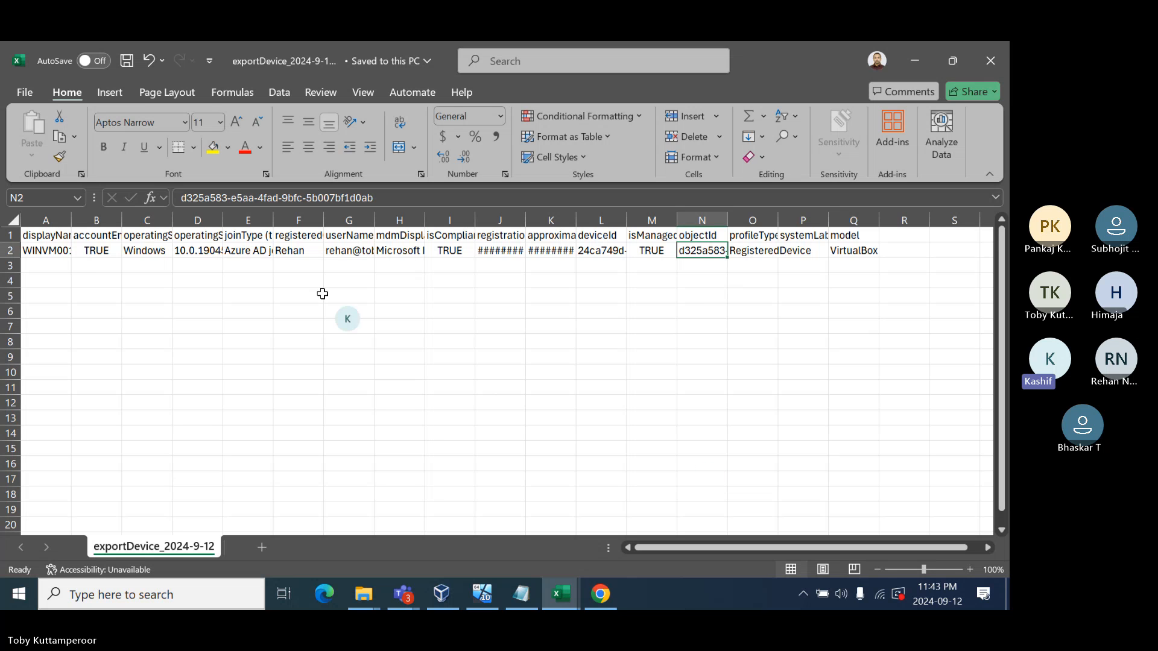
pyautogui.doubleClick(71, 218)
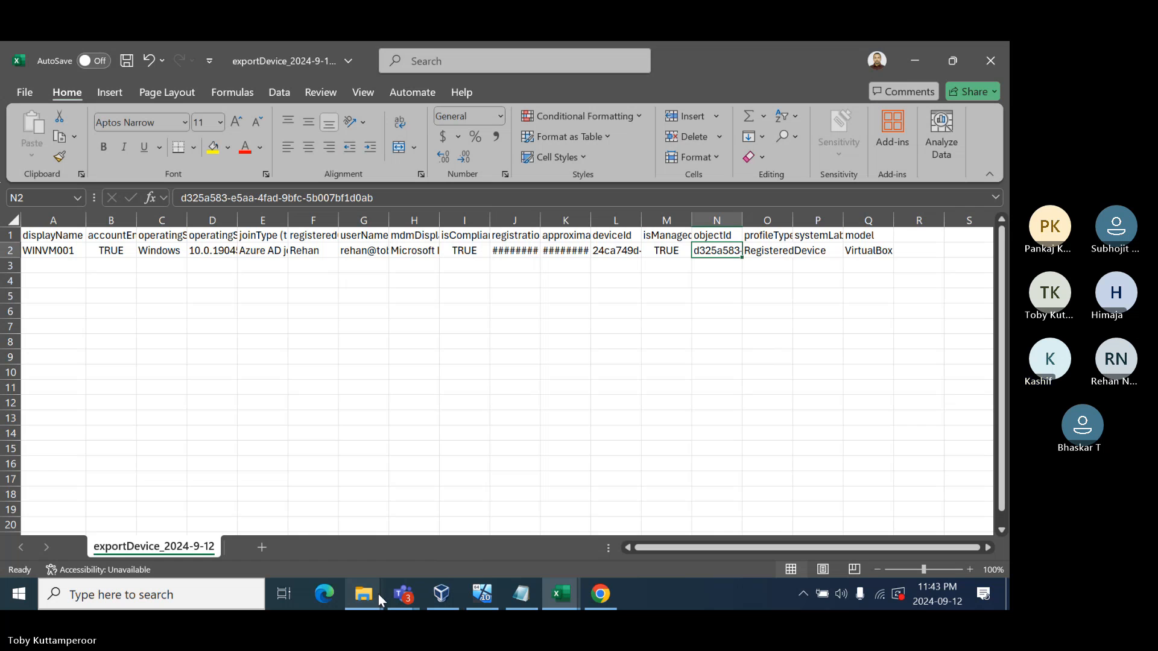
# Switch to intune_notes.txt in Notepad and add topic 2, "Create user group with dynamic membership", under 13th Sept Topics.
pyautogui.moveTo(378, 594)
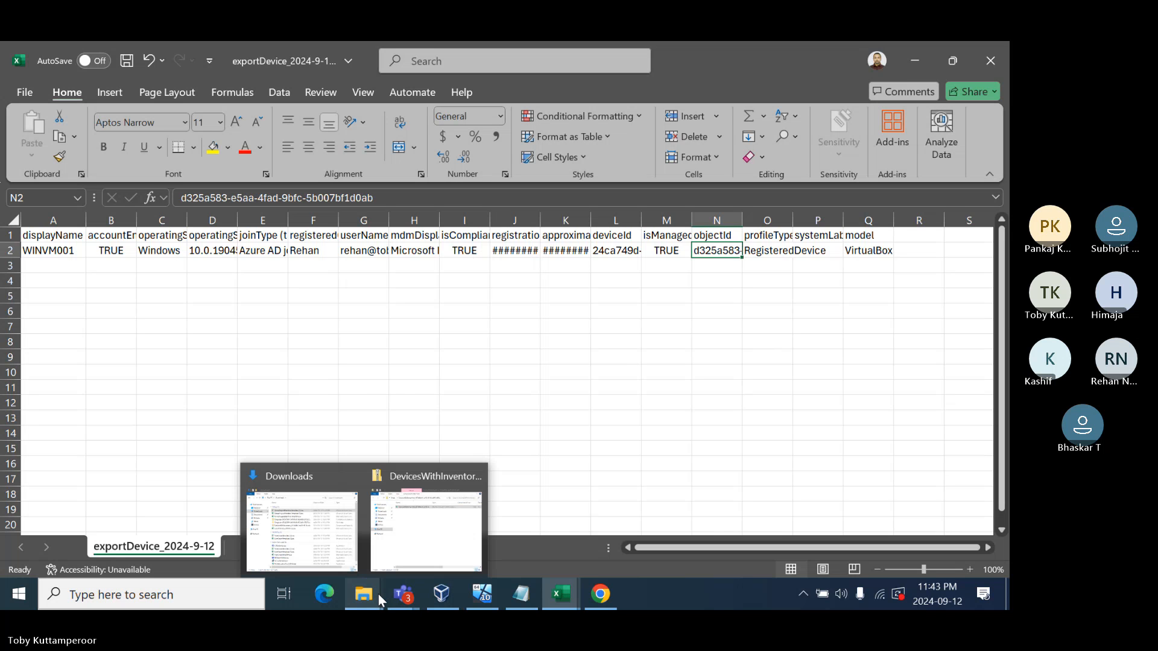
pyautogui.click(600, 595)
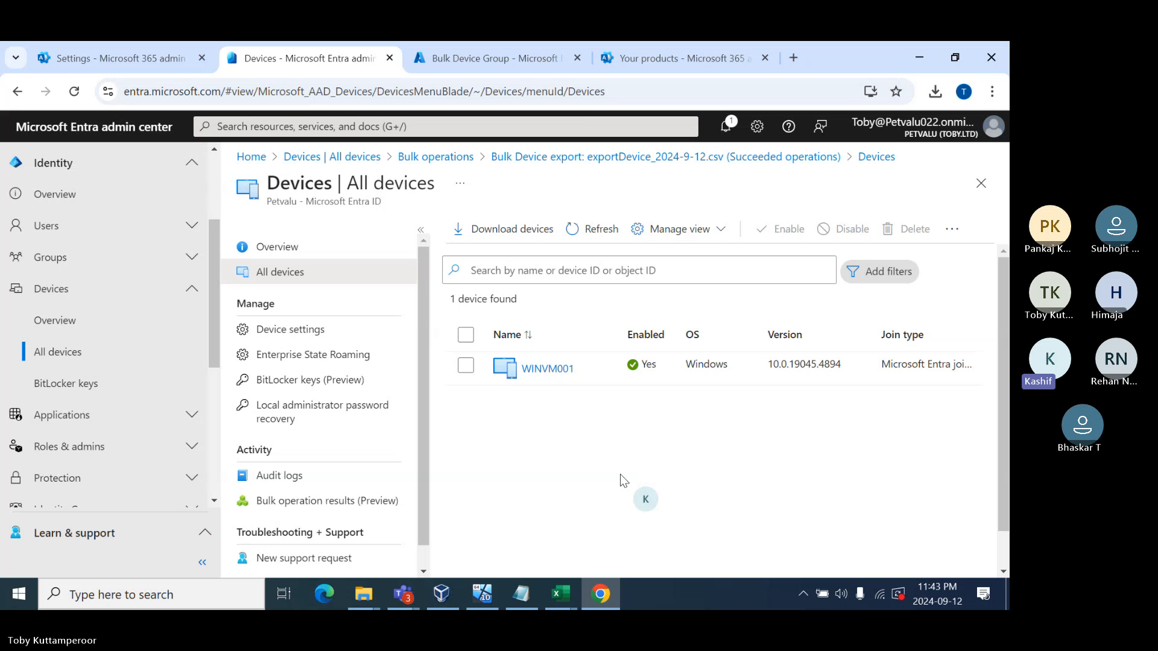
pyautogui.click(529, 594)
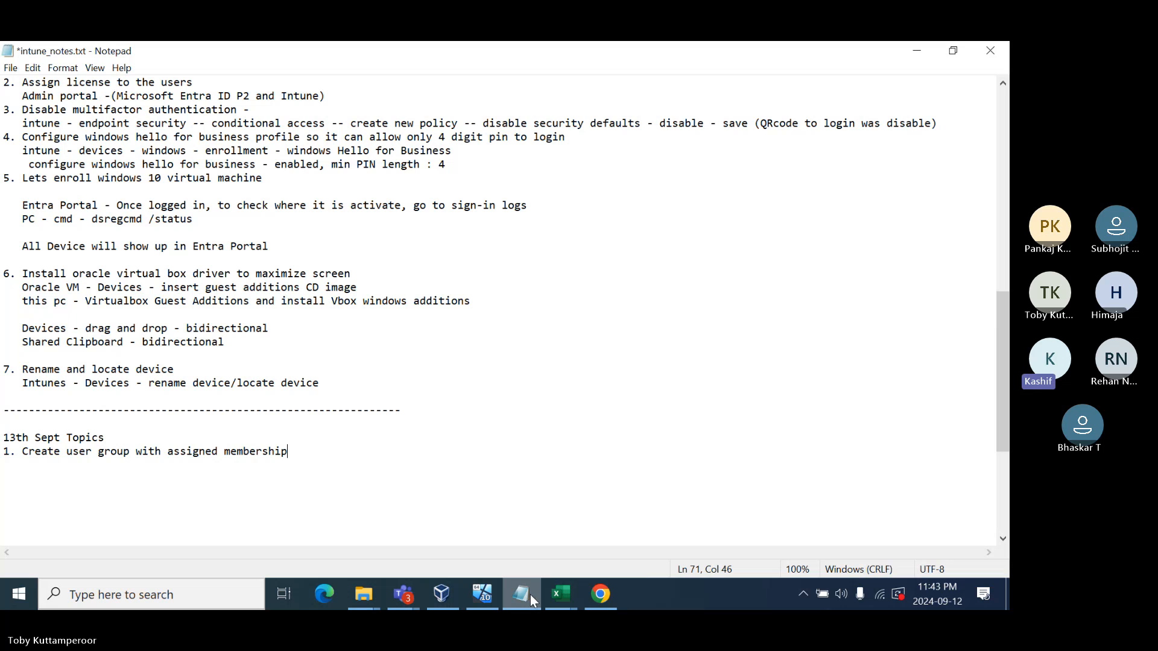
pyautogui.press('Return')
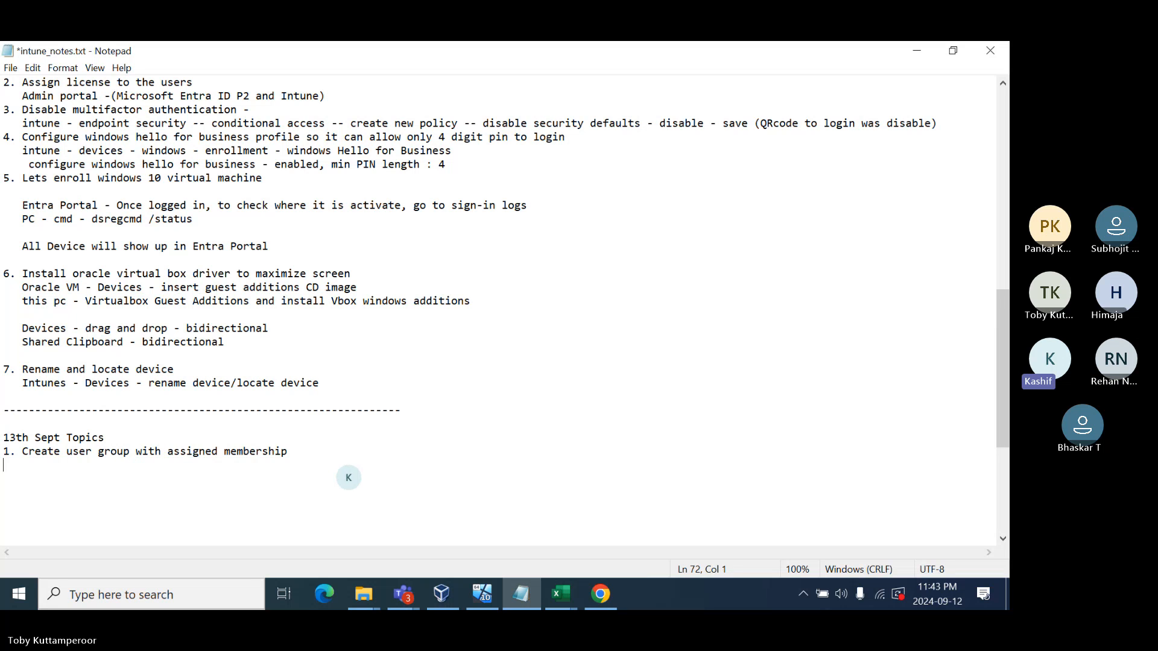
pyautogui.write('2. Create user group ')
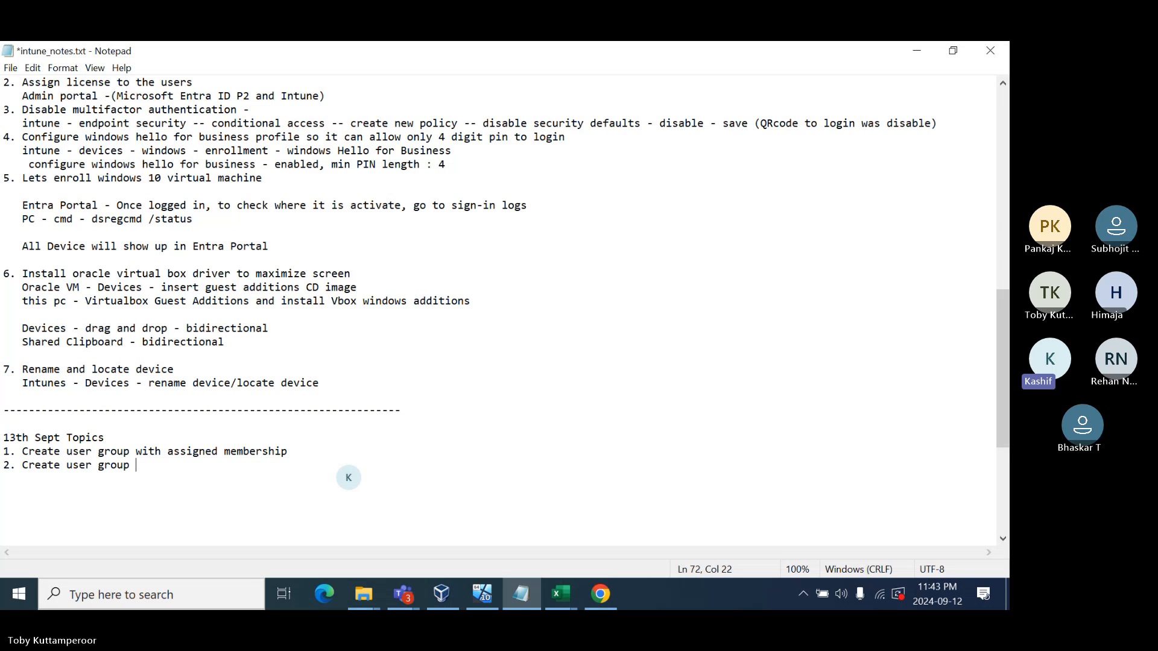
pyautogui.write('with dynamic memb')
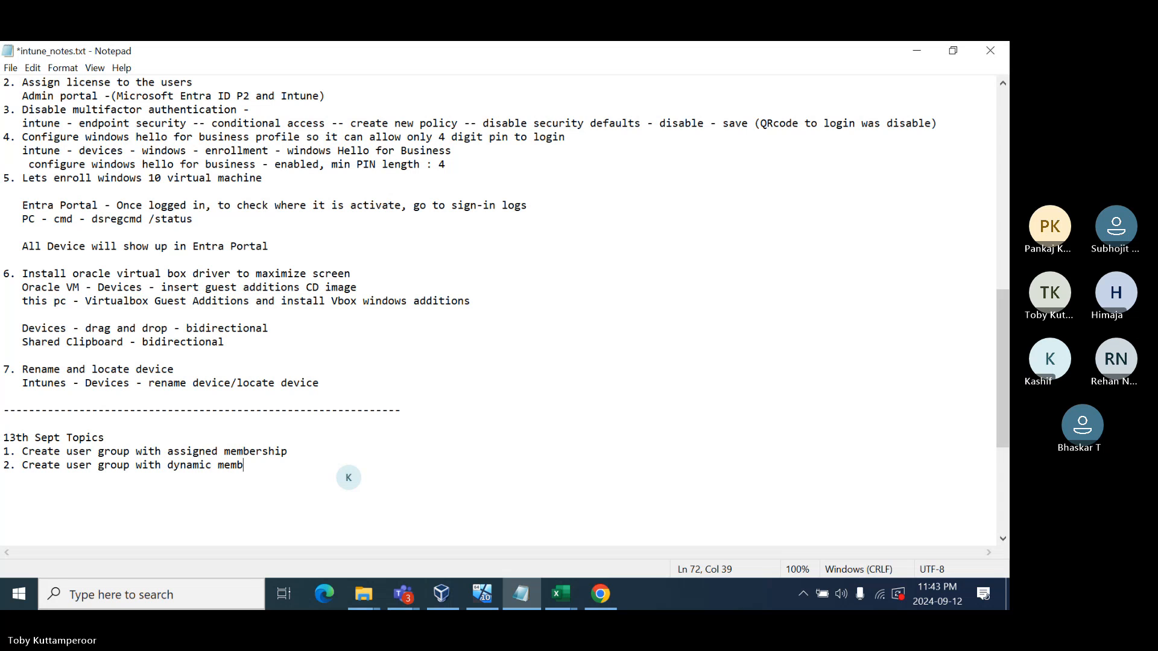
pyautogui.write('ership')
pyautogui.press('Return')
# Add topic 3, "Create device group with assigned membership", and topic 4, "Create device group with dynamic membership", to the list.
pyautogui.write('3. Create device g')
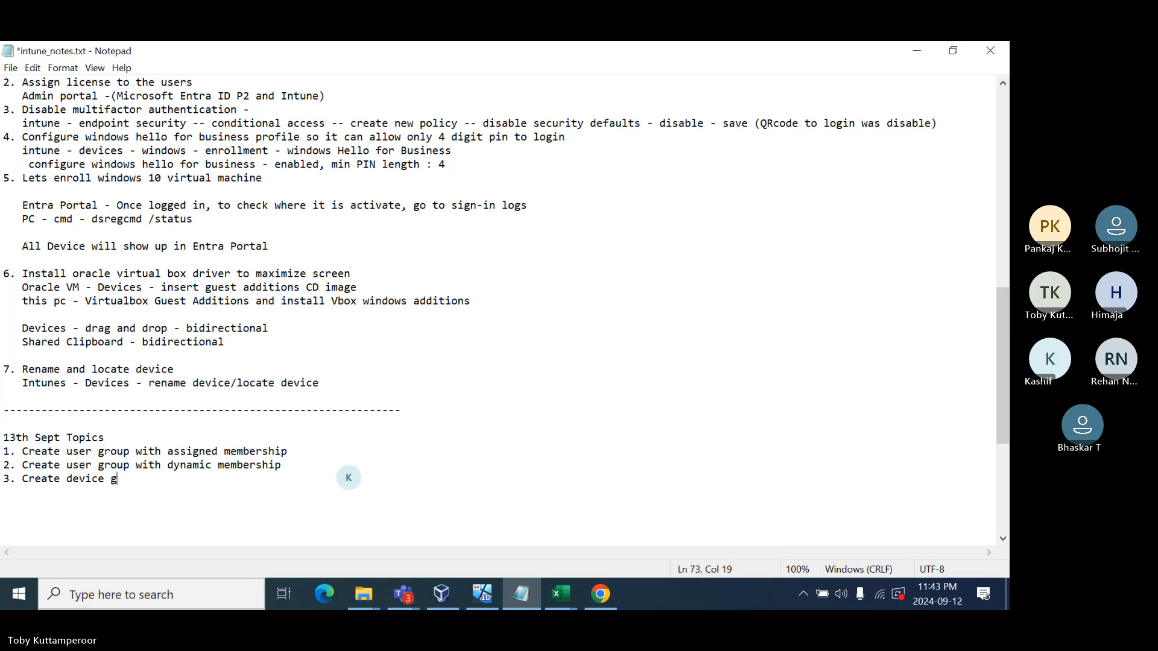
pyautogui.write('roup with assigned memb')
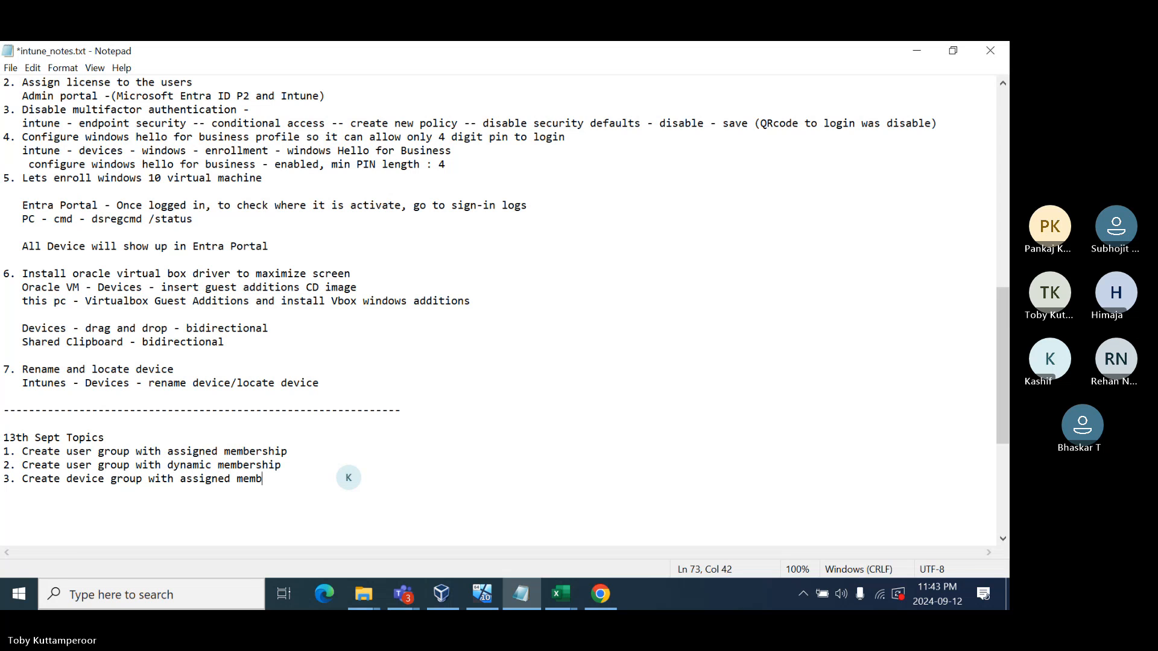
pyautogui.write('ership')
pyautogui.press('Return')
pyautogui.write('4. Create ')
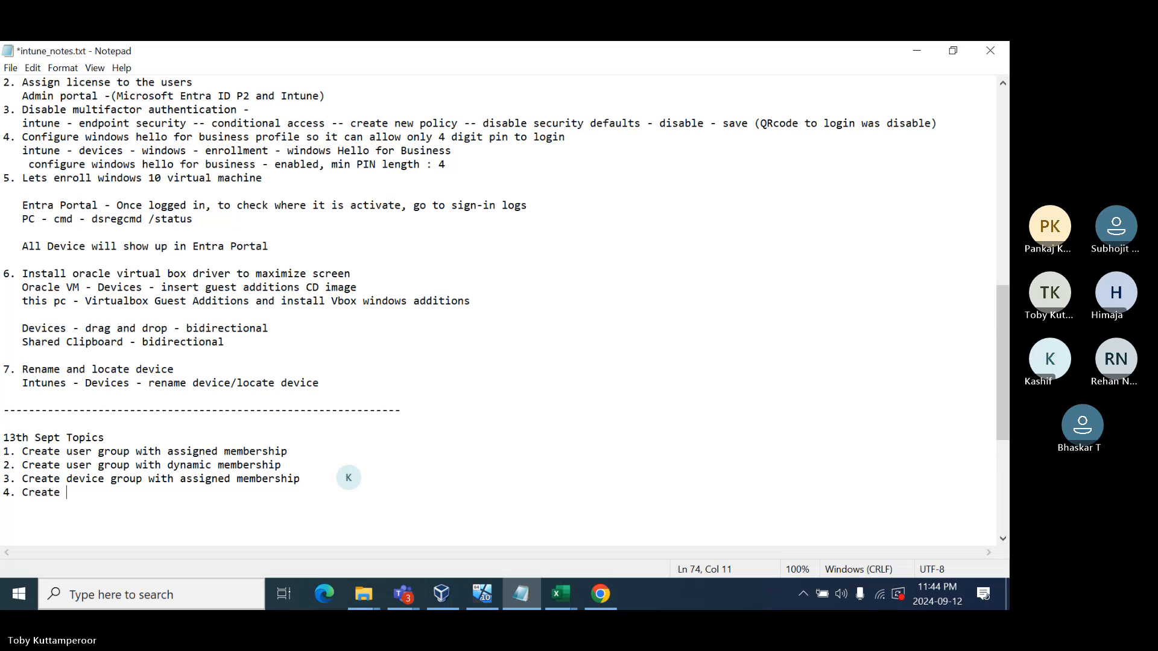
pyautogui.write('device group with ')
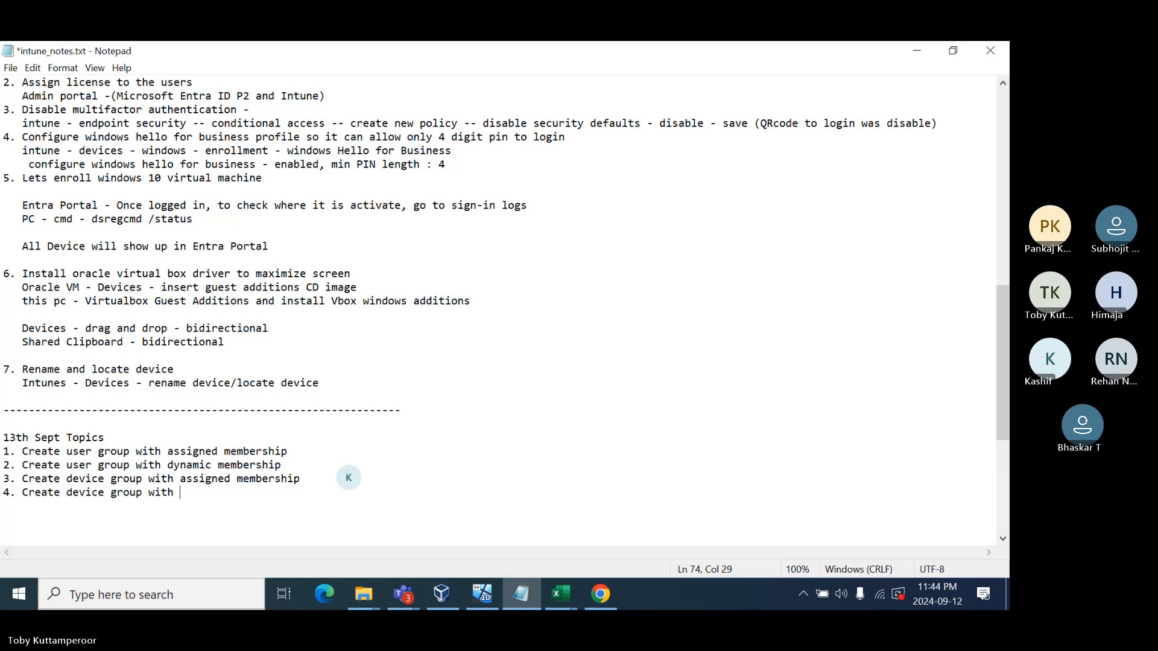
pyautogui.write('dynamic membership')
pyautogui.press('Return')
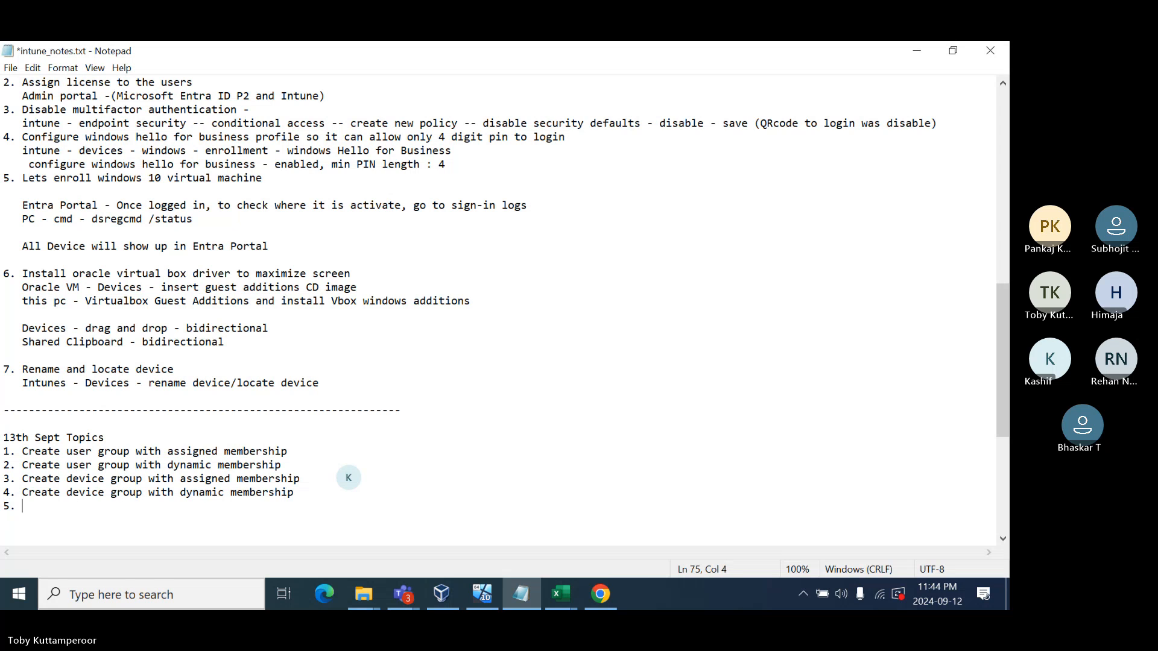
# Add topic 5, "Create MS 365 group", and topic 6, "Create a group on which Entra ID role can be assigned.", followed by blank lines.
pyautogui.write('5. Create MS 365 group')
pyautogui.press('Return')
pyautogui.write('6')
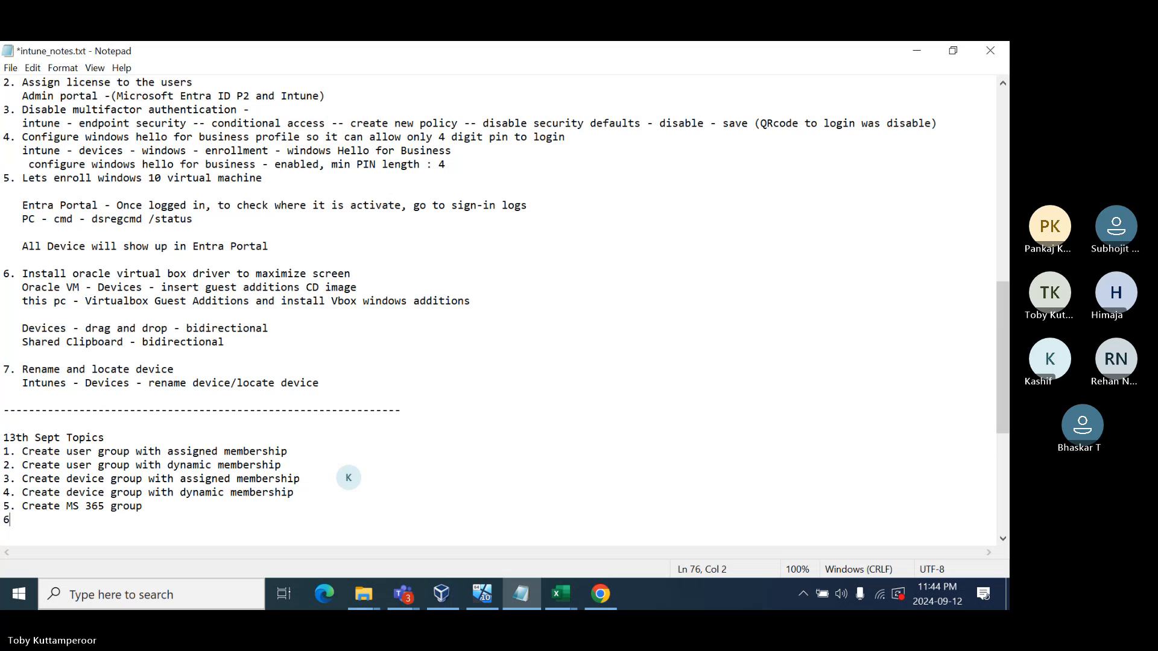
pyautogui.write('. Create a group on which azure')
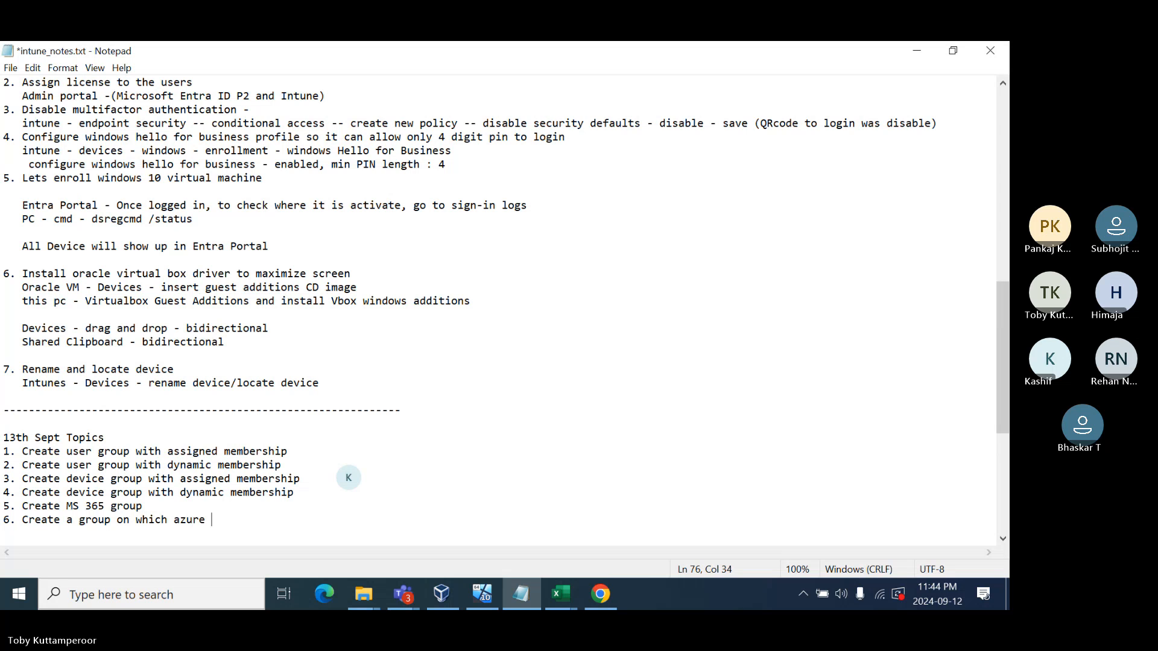
pyautogui.press('BackSpace')
pyautogui.press('BackSpace')
pyautogui.press('BackSpace')
pyautogui.press('BackSpace')
pyautogui.press('BackSpace')
pyautogui.press('BackSpace')
pyautogui.write('Entra ID role can be assign')
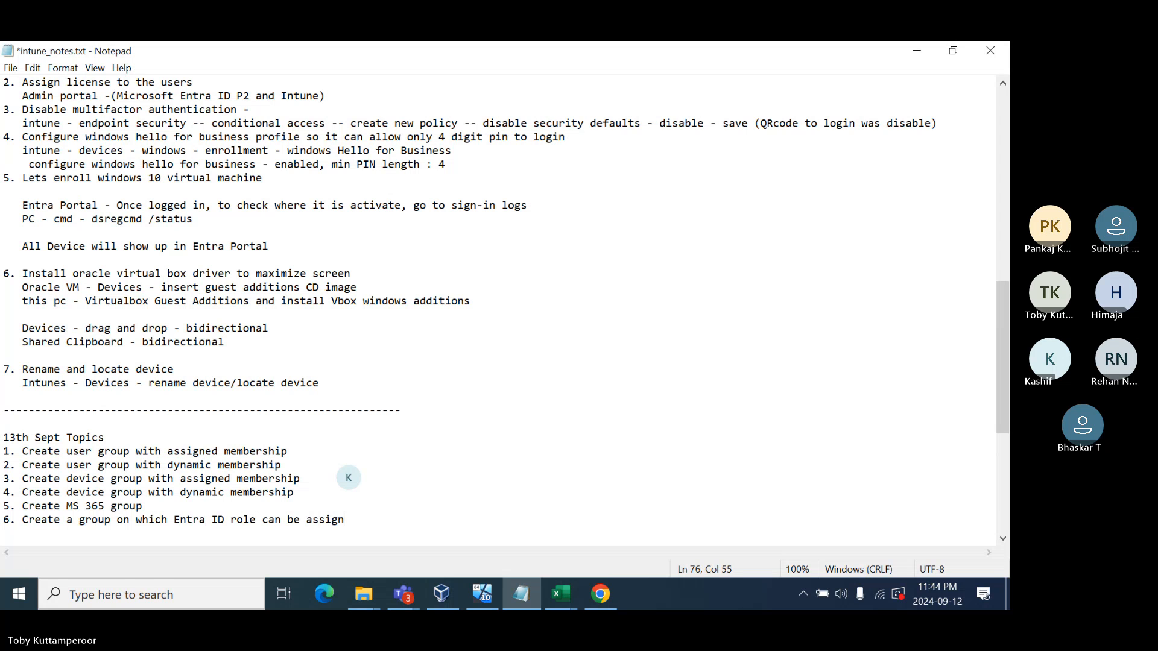
pyautogui.write('ed.')
pyautogui.press('Return')
pyautogui.press('Return')
pyautogui.press('Return')
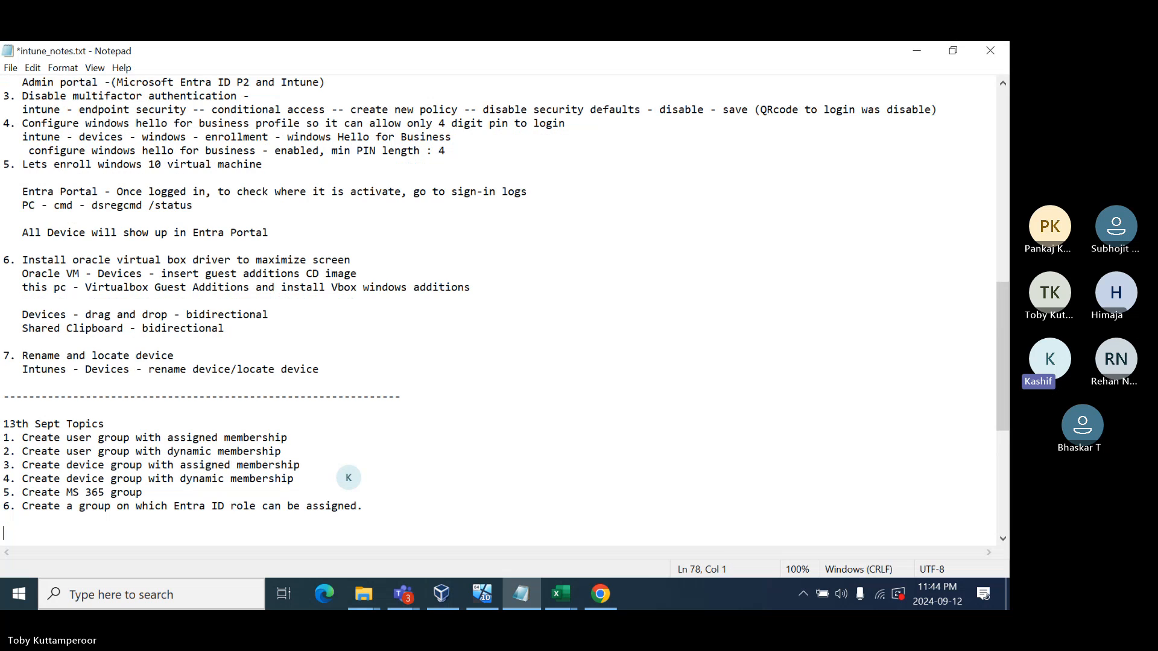
# Write the line "Assignment - Create user-group with assigned and dynamic membership rule" below the topics.
pyautogui.write('Assgi')
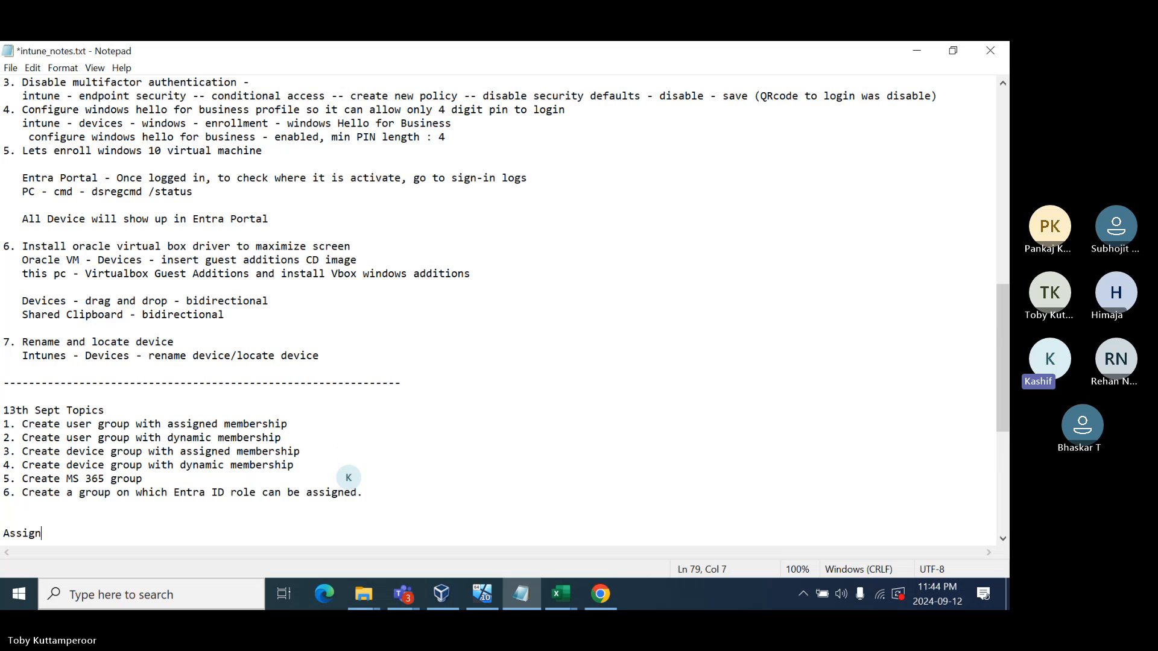
pyautogui.write('nment - C')
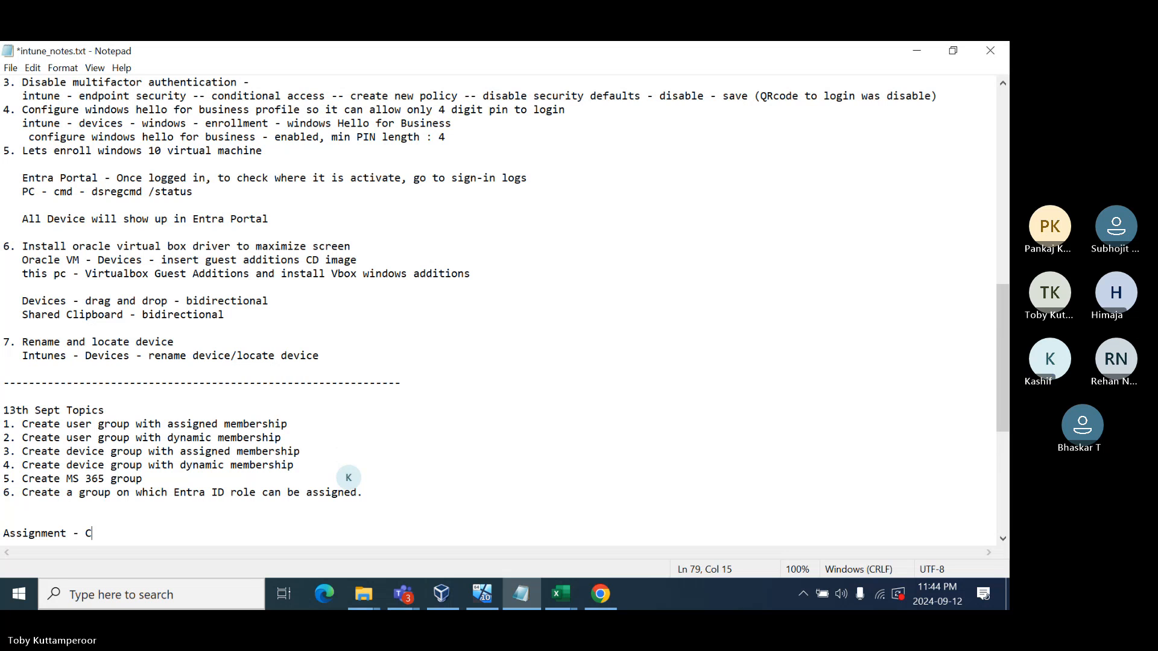
pyautogui.write('reate user')
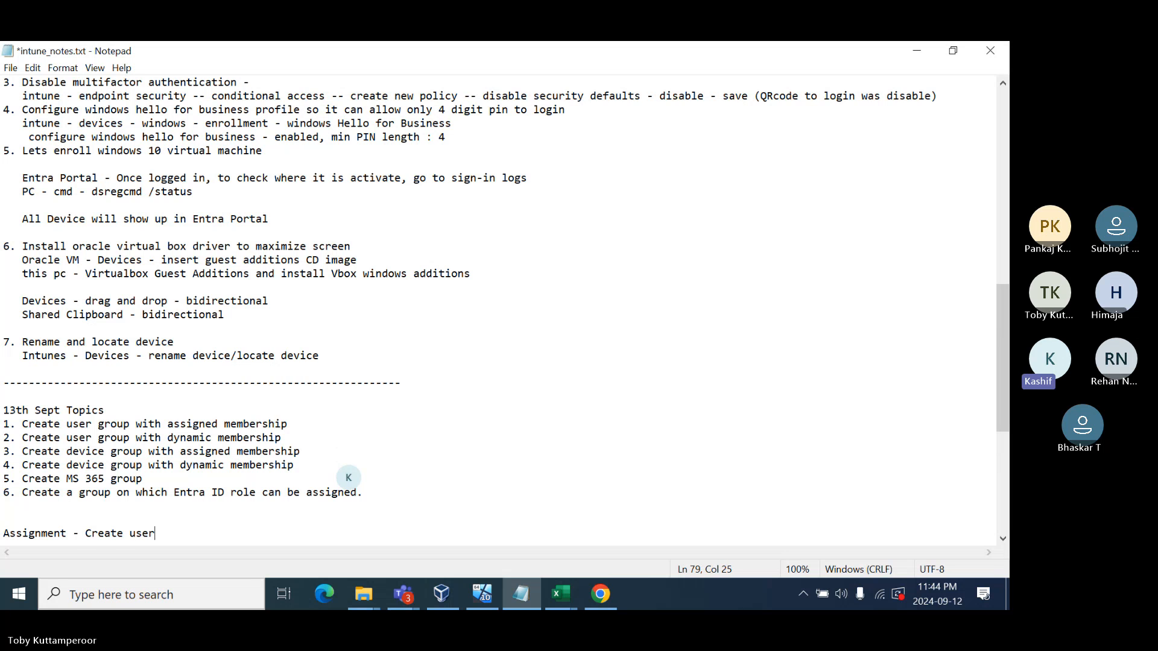
pyautogui.write('-group')
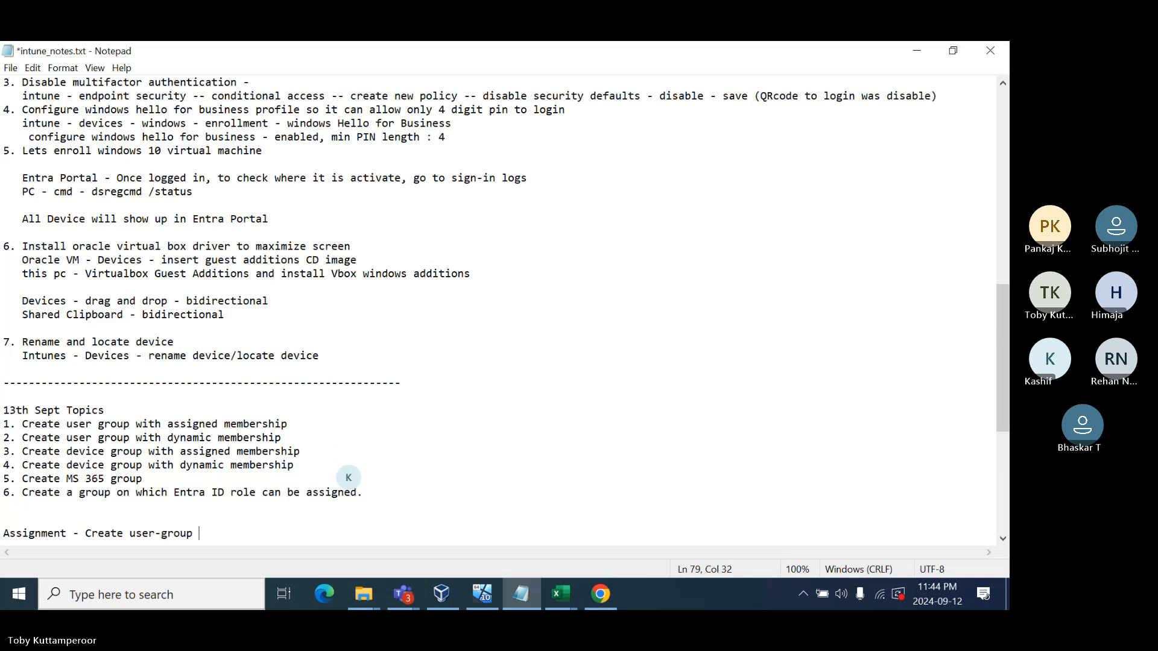
pyautogui.write(' with assigne')
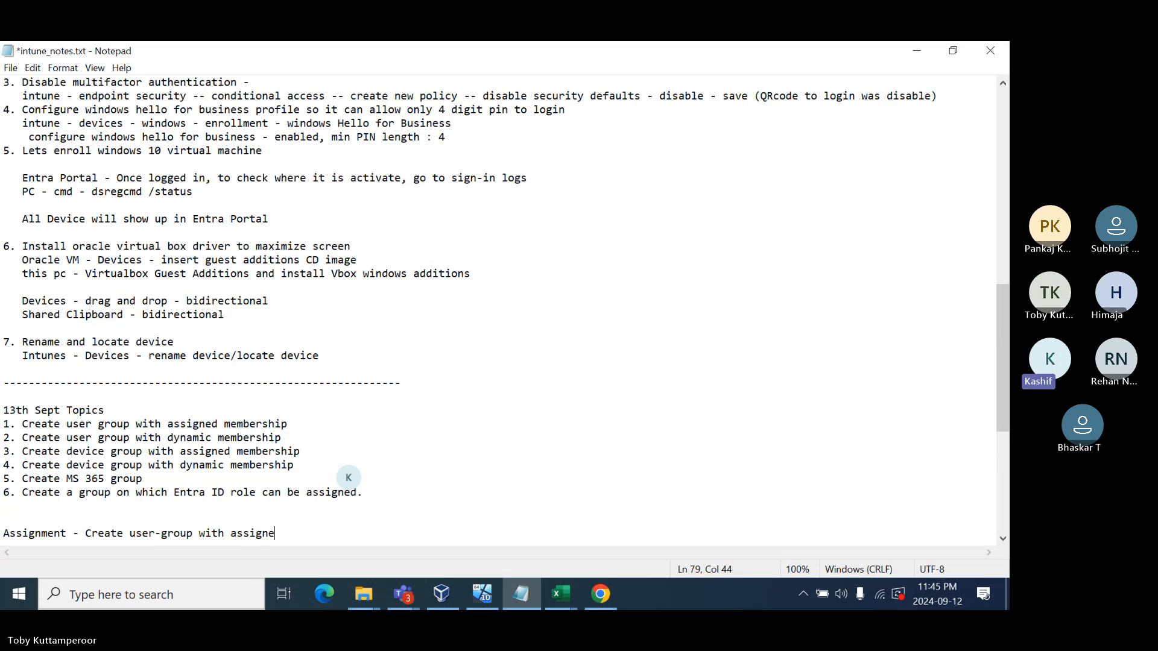
pyautogui.write('d and d')
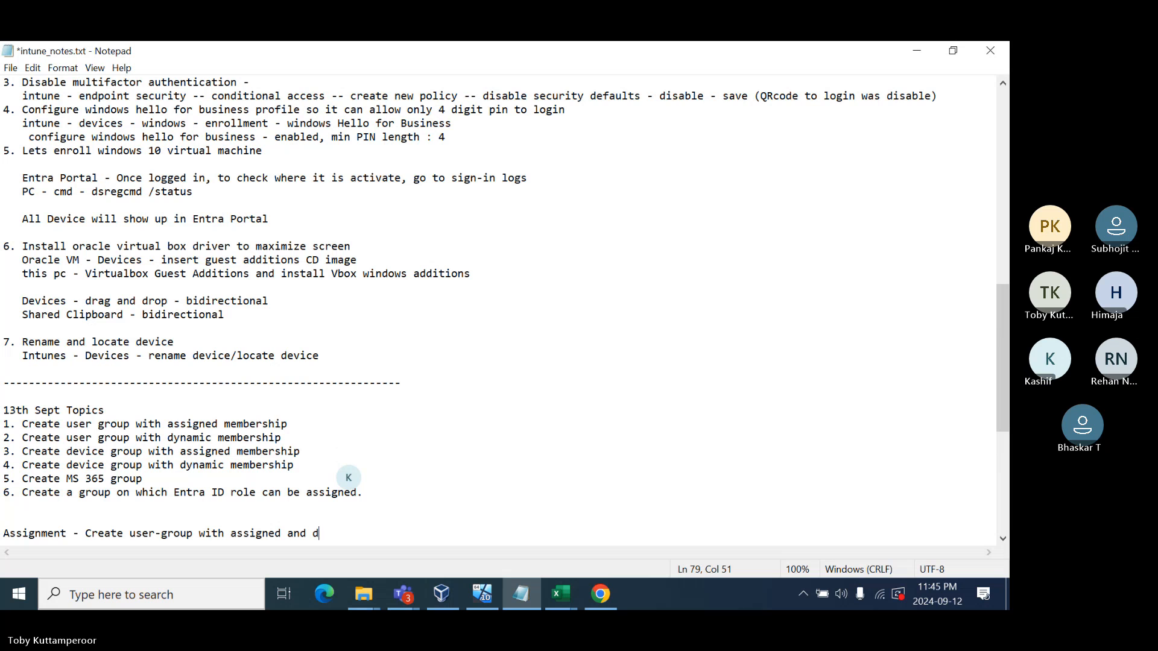
pyautogui.write('ynamic membership rule')
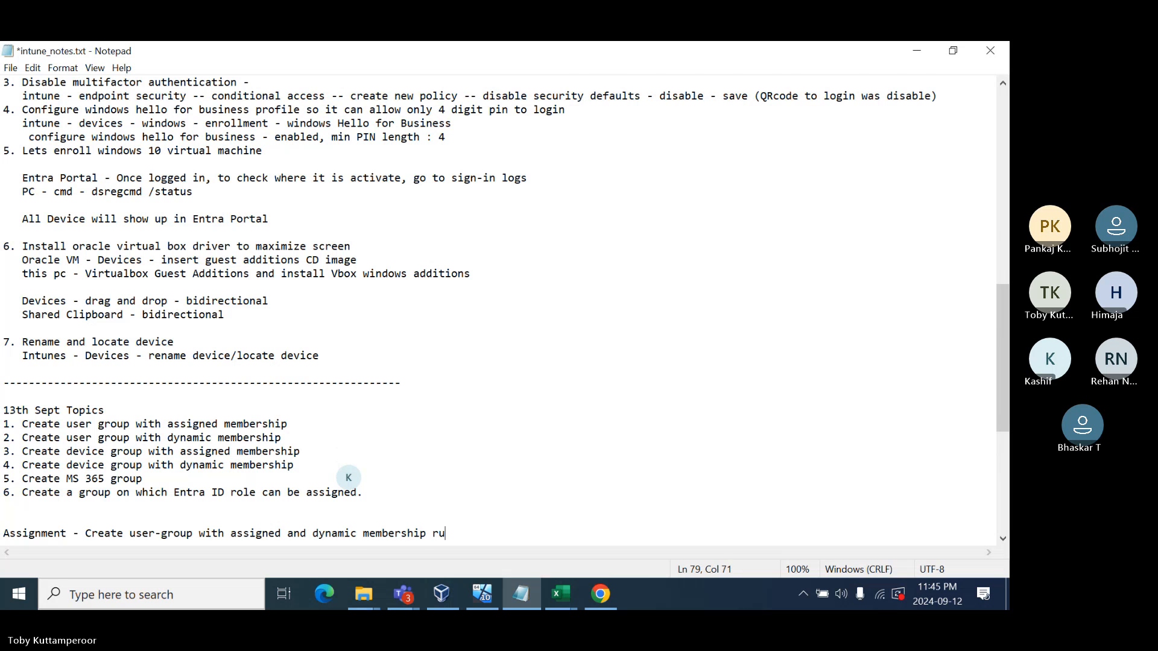
pyautogui.press('Return')
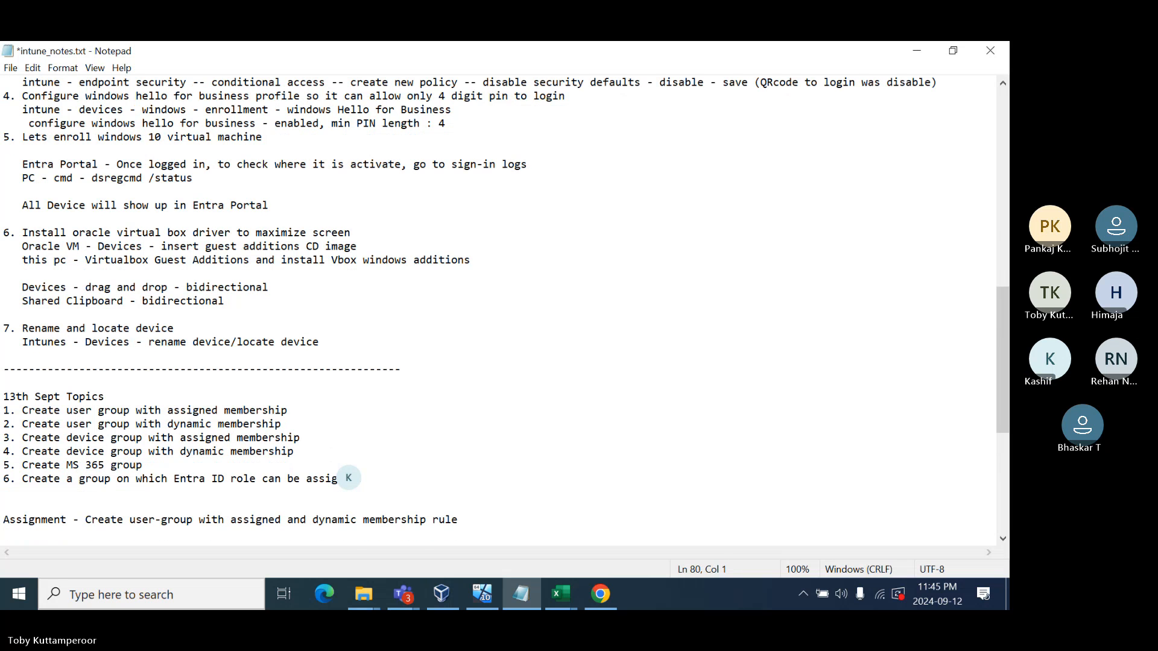
# Split the assignment line after "Assignment -" so the task has its own line, and start a new line below it.
pyautogui.click(87, 522)
pyautogui.press('Return')
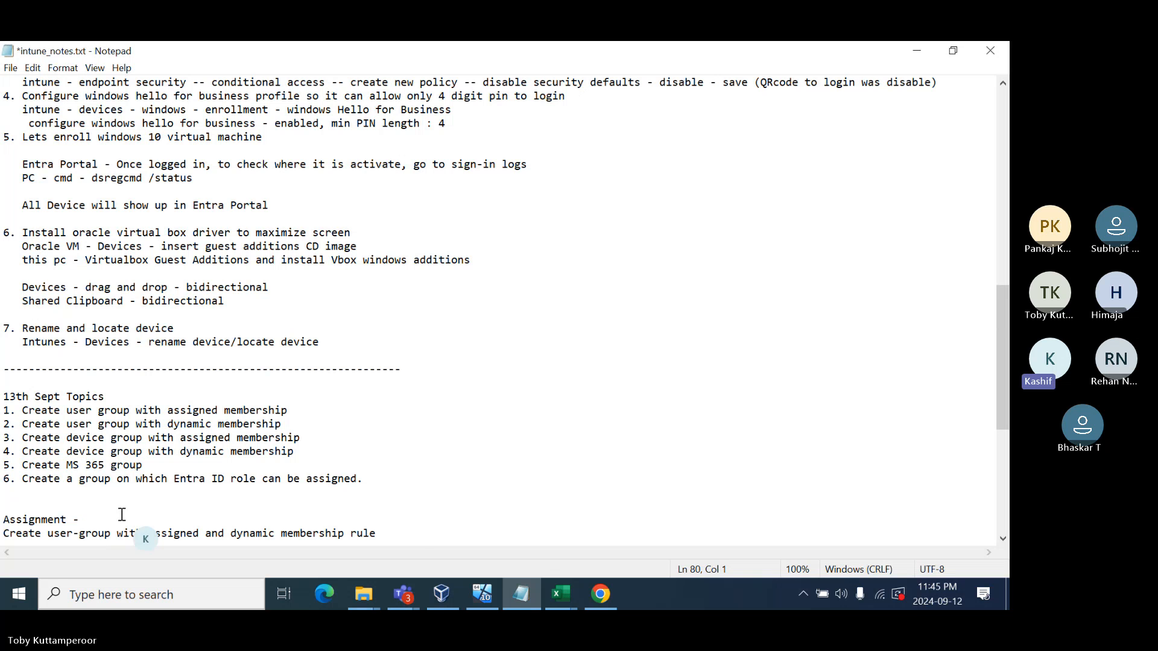
pyautogui.click(390, 529)
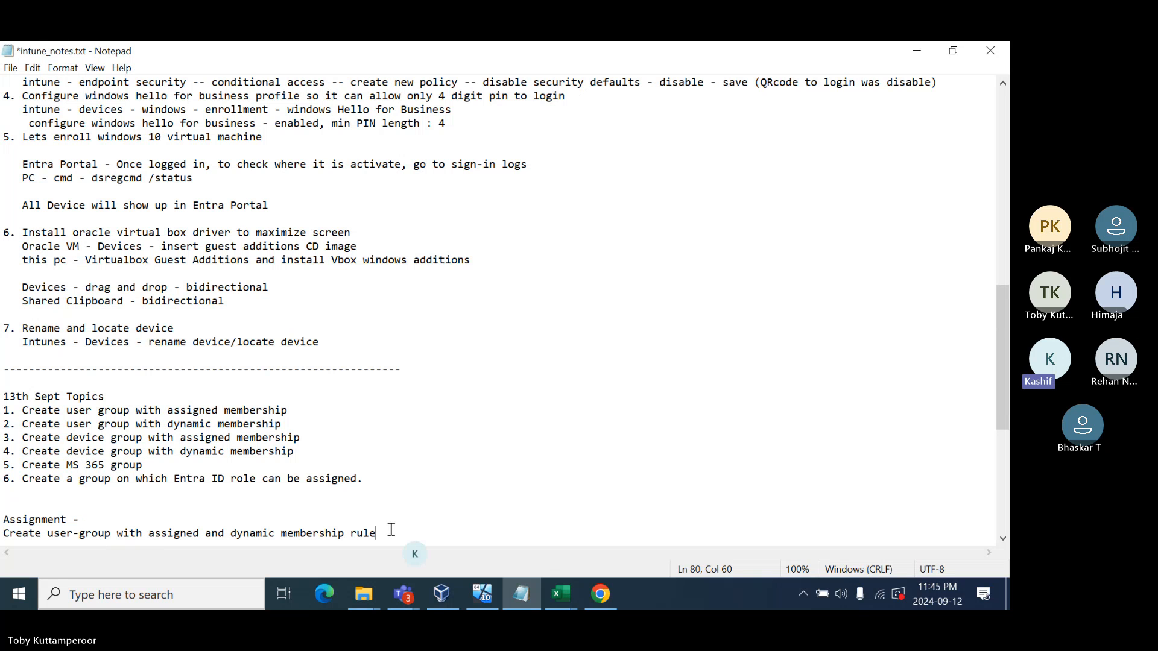
pyautogui.press('Return')
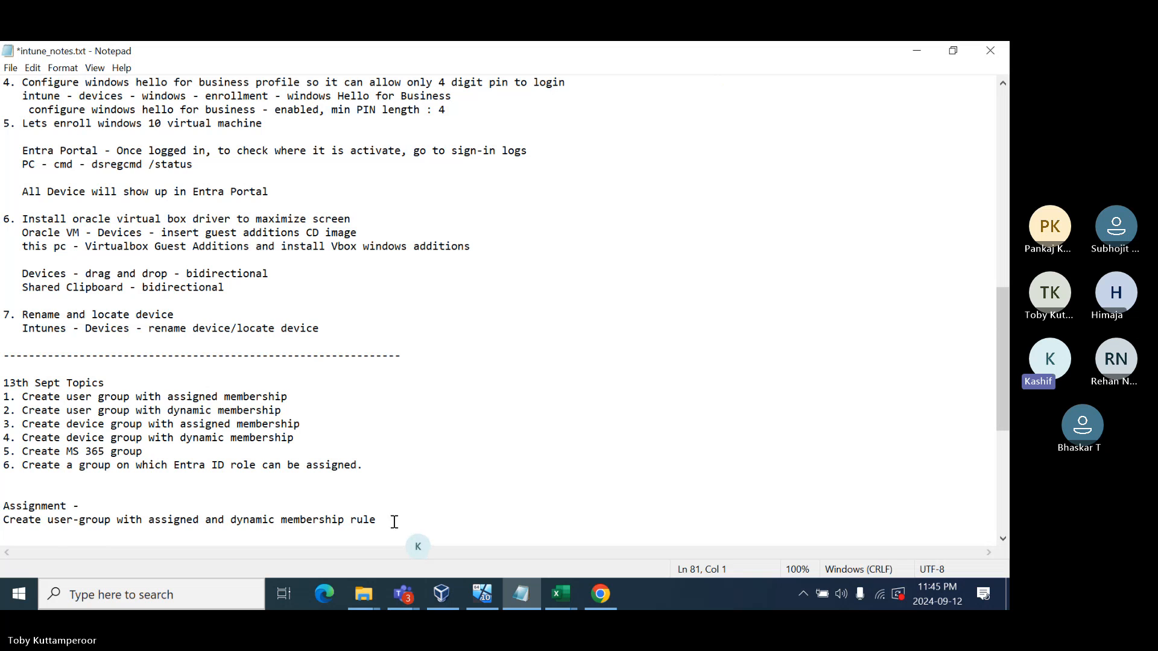
# Duplicate the user-group task on the line below and change the copy to "Create Device-group with assigned and dynamic membership rule".
pyautogui.moveTo(391, 521); pyautogui.dragTo(6, 520)
pyautogui.hotkey('ctrl', 'c')
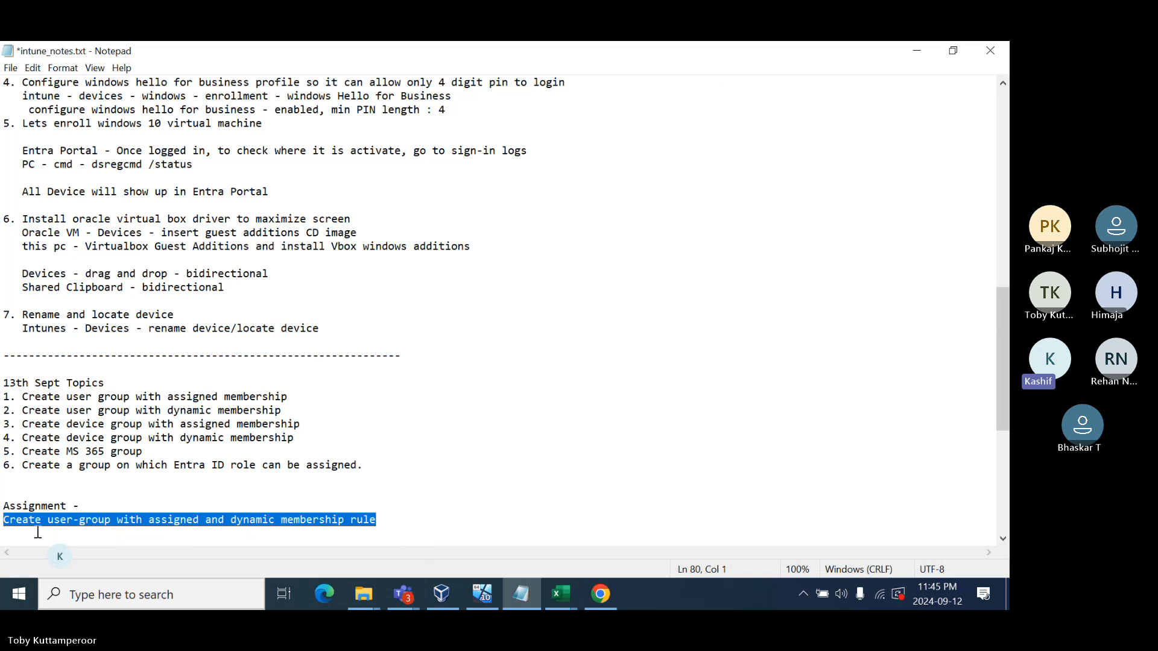
pyautogui.click(40, 533)
pyautogui.hotkey('ctrl', 'v')
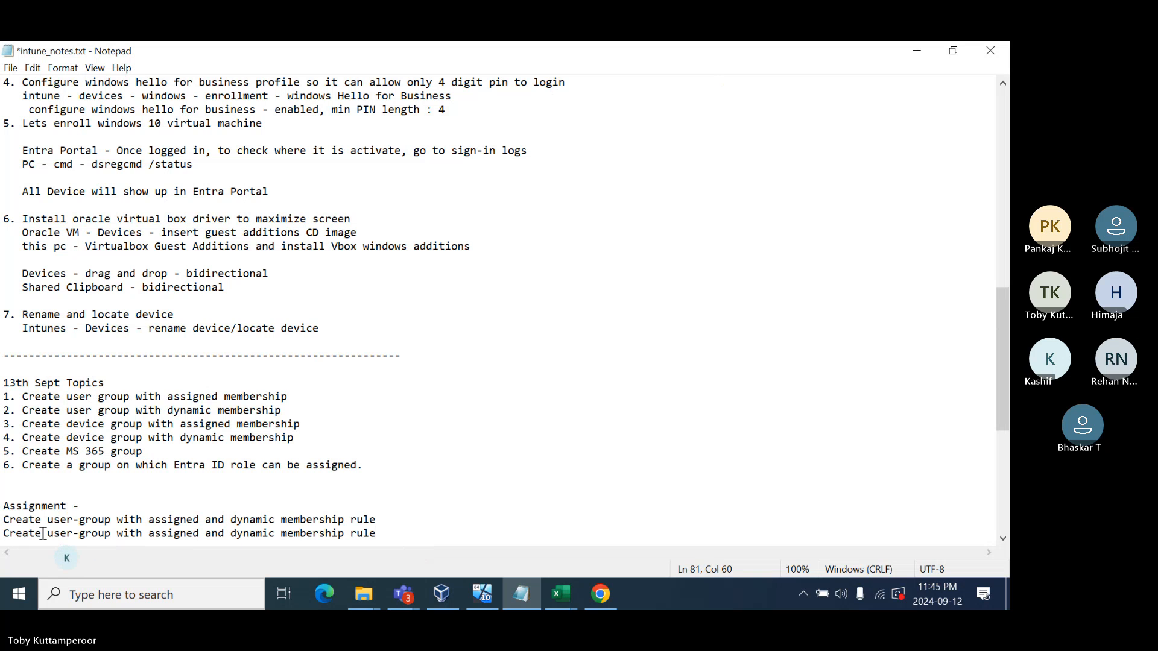
pyautogui.doubleClick(69, 534)
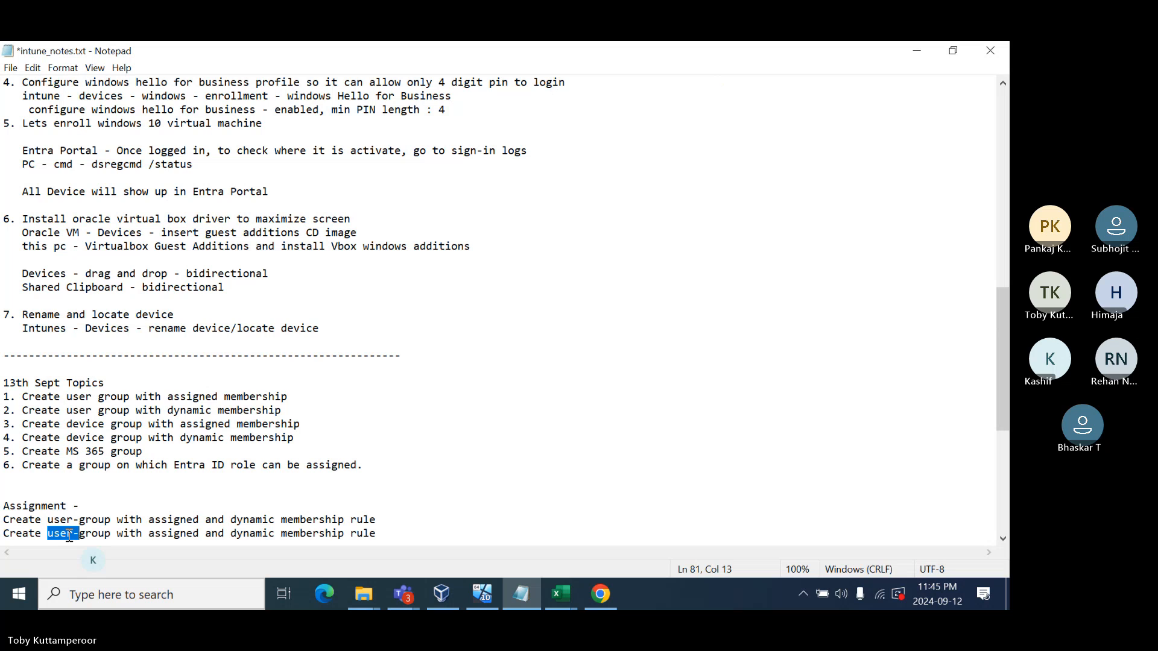
pyautogui.write('Device-')
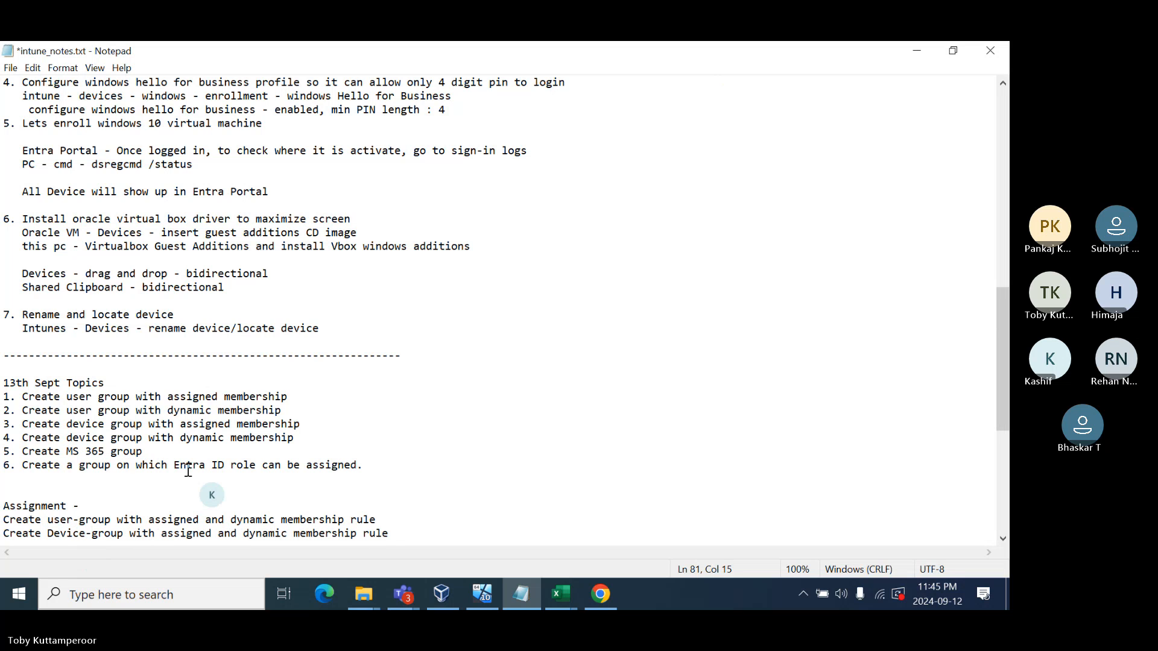
pyautogui.click(393, 534)
pyautogui.moveTo(393, 534); pyautogui.dragTo(26, 402)
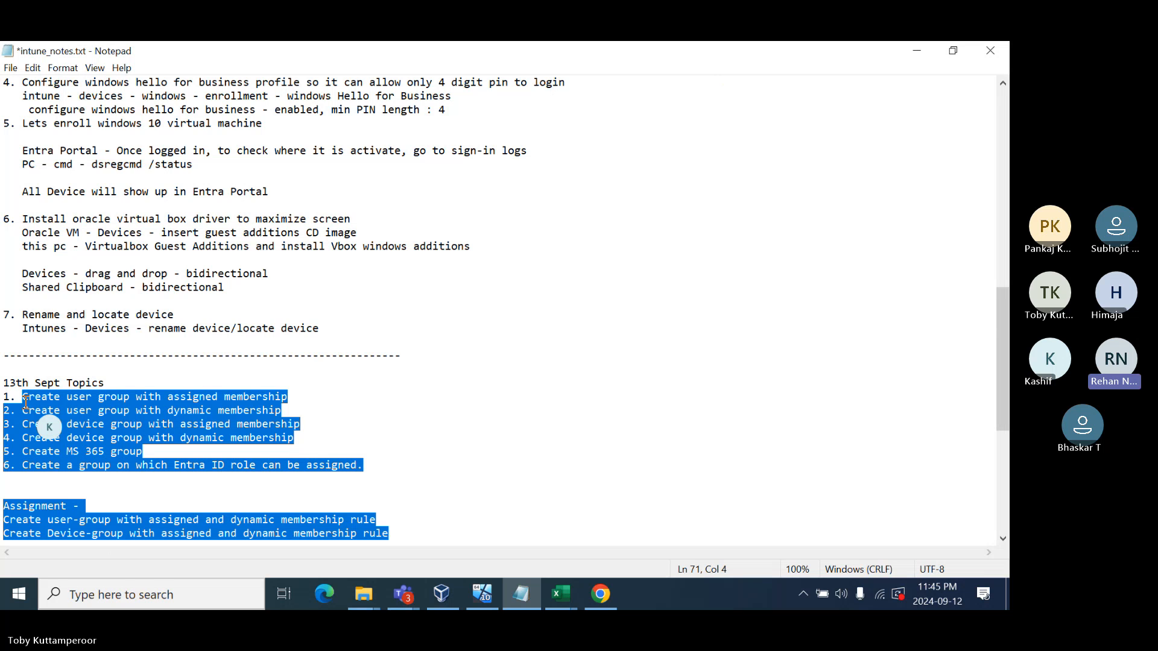
pyautogui.moveTo(26, 402); pyautogui.dragTo(485, 592)
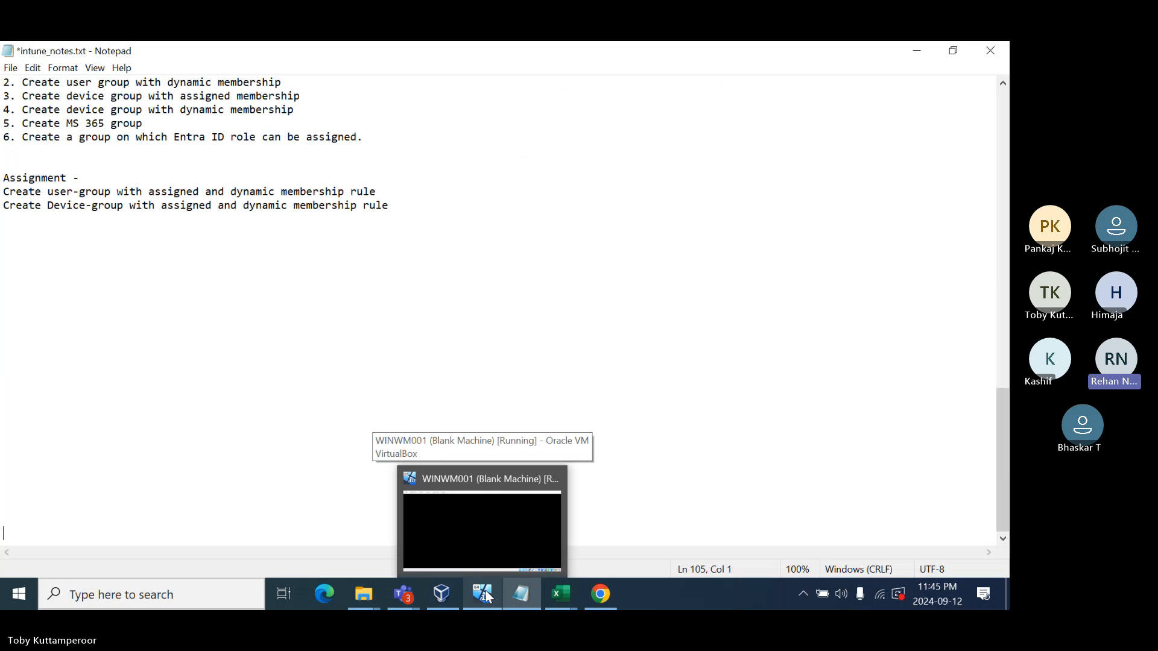
# Switch to the WINWM001 virtual machine in VirtualBox and open the PIN sign-in from its lock screen.
pyautogui.click(486, 592)
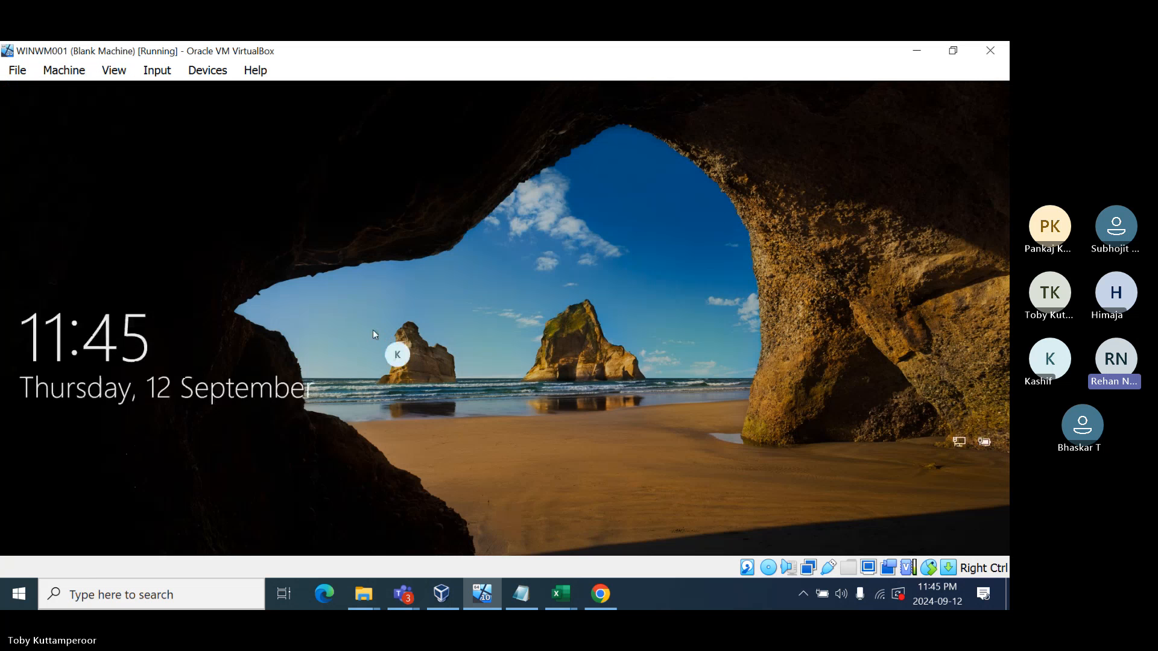
pyautogui.click(372, 329)
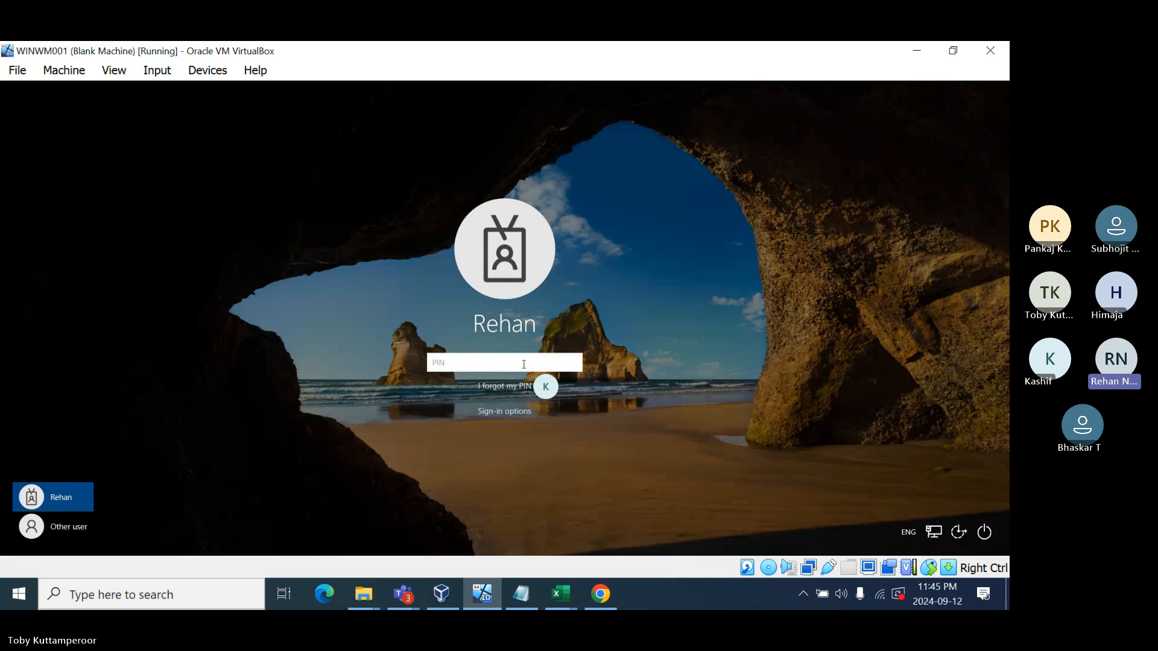
pyautogui.click(523, 364)
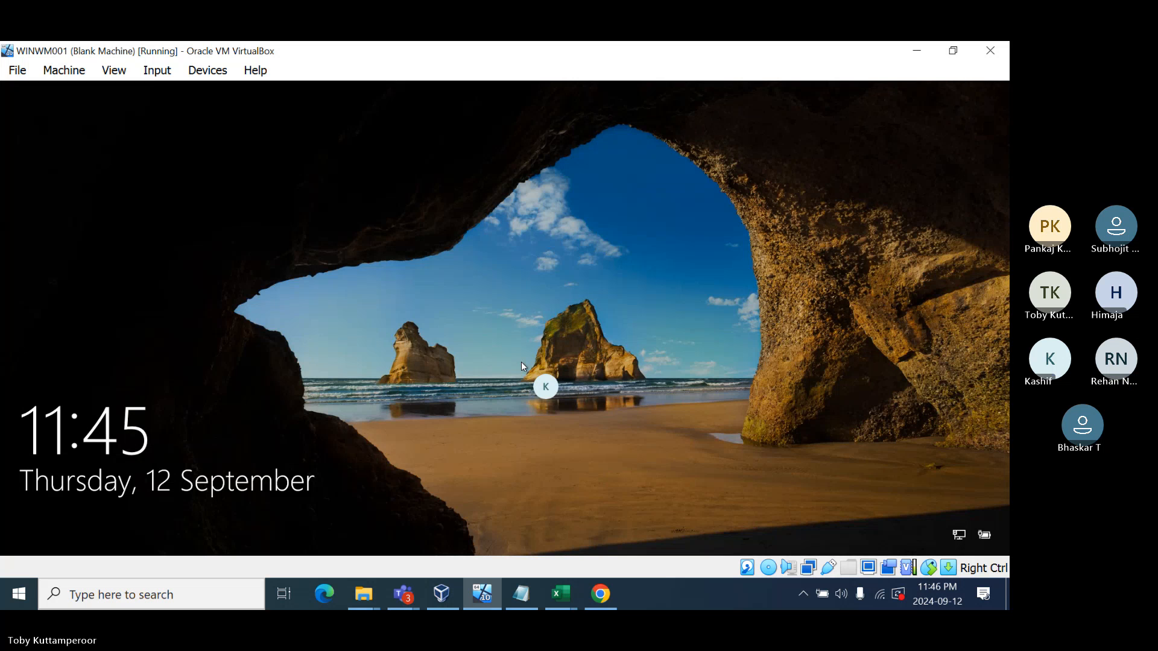
# Sign in to the WINWM001 virtual machine with the account PIN.
pyautogui.click(520, 361)
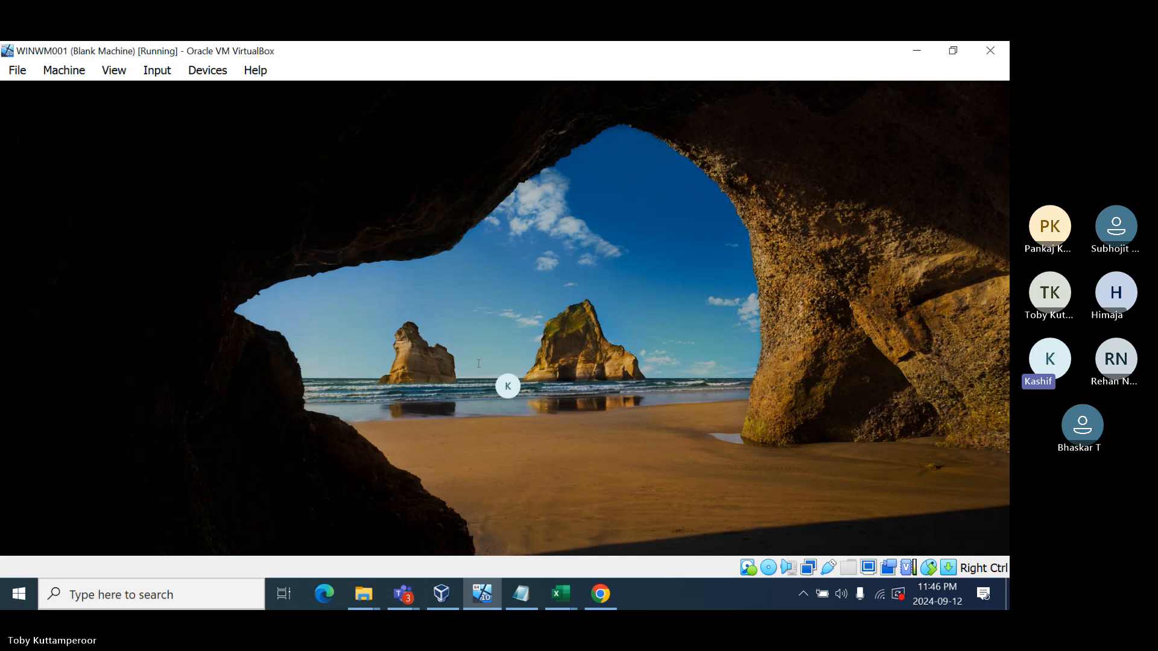
pyautogui.write('••••••')
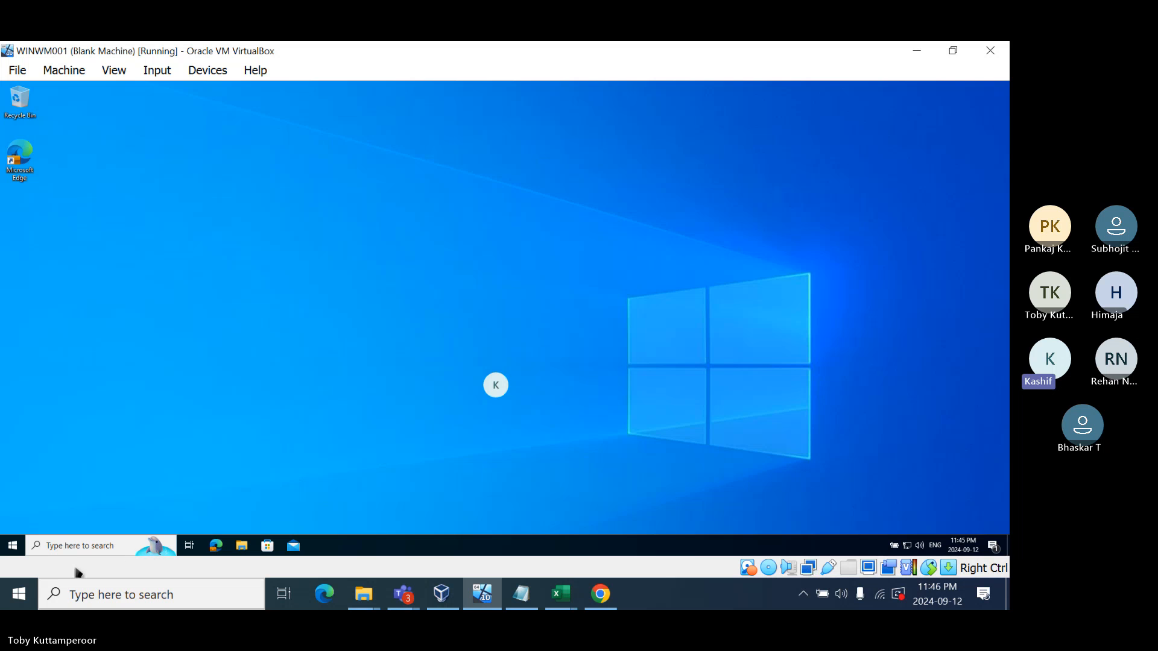
# Open the Access work or school page in the virtual machine's account settings to check its Entra ID connection.
pyautogui.click(18, 548)
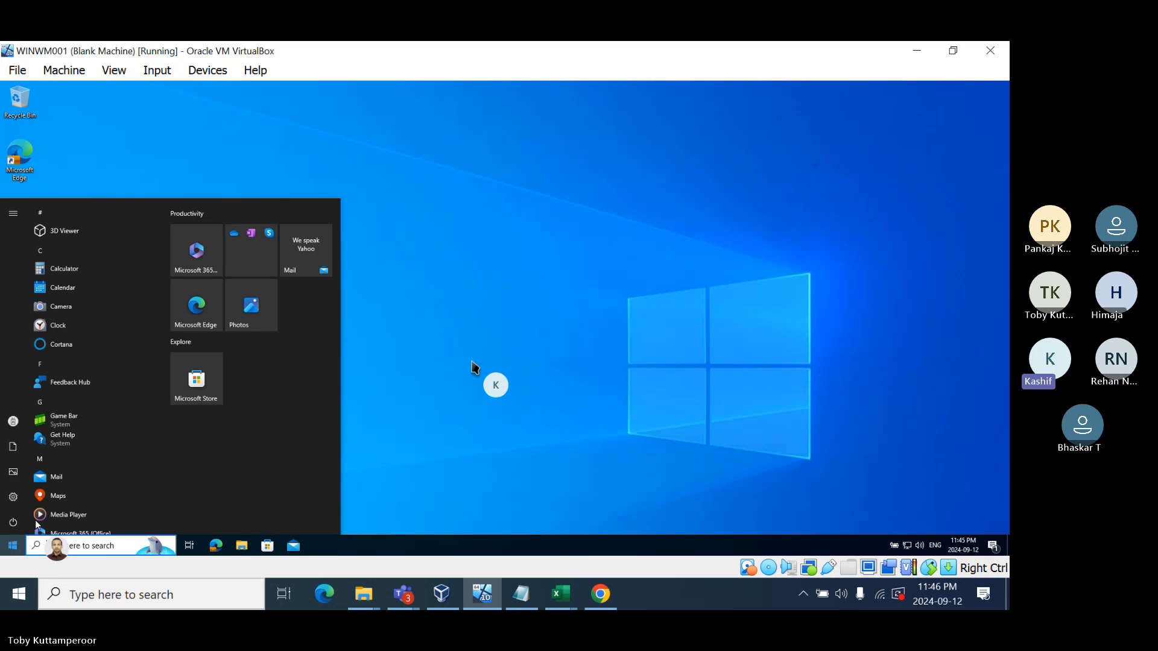
pyautogui.click(14, 496)
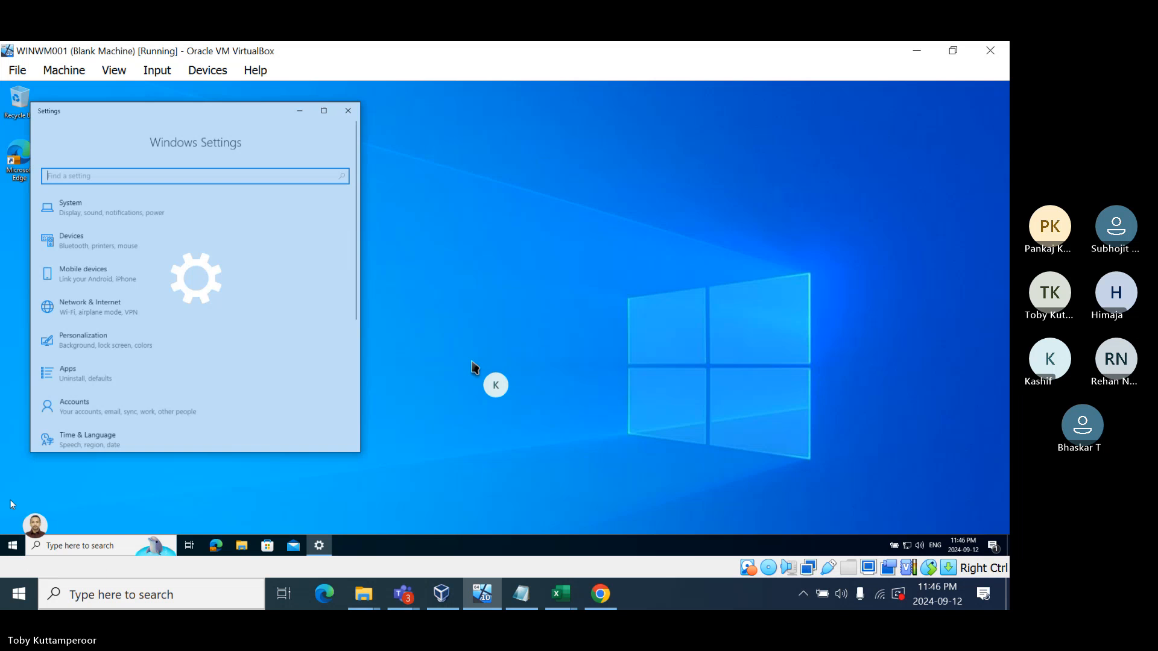
pyautogui.click(70, 410)
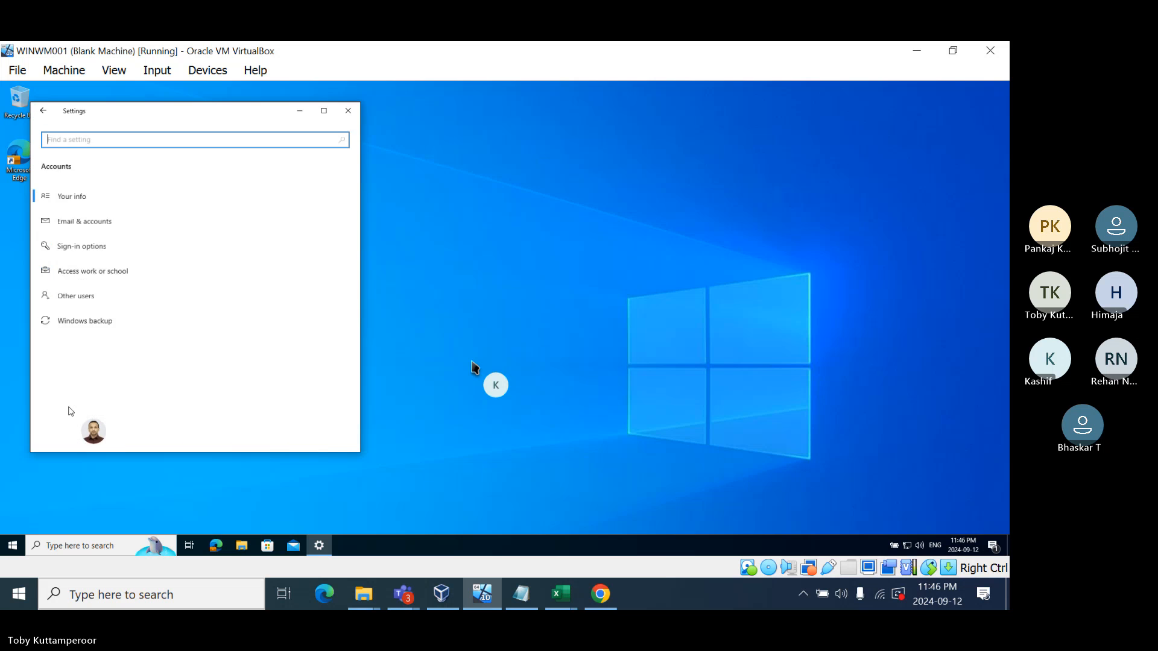
pyautogui.click(81, 271)
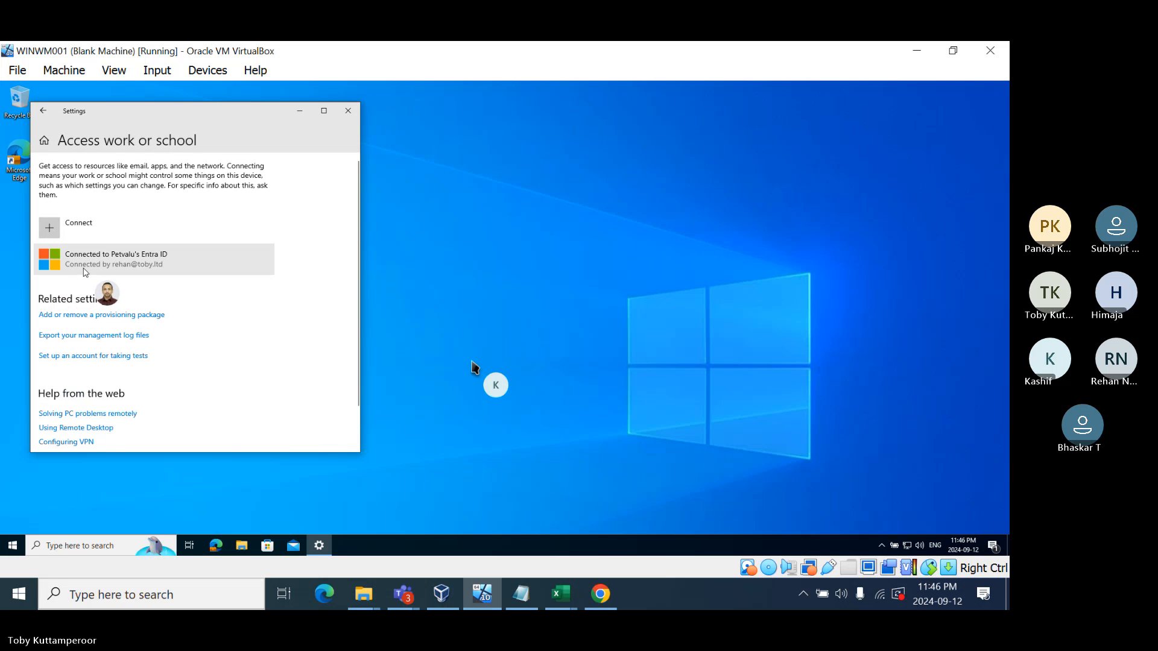
# Switch to the Entra admin center in Chrome and reload the Devices page to check the tenant name.
pyautogui.click(611, 595)
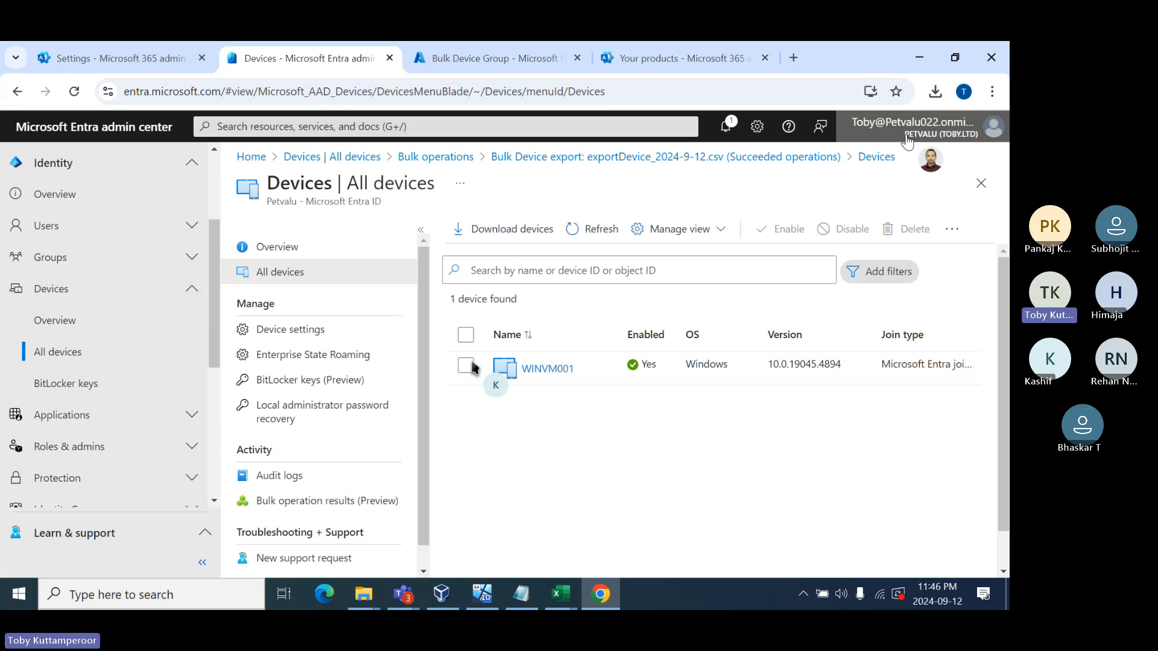
pyautogui.click(68, 97)
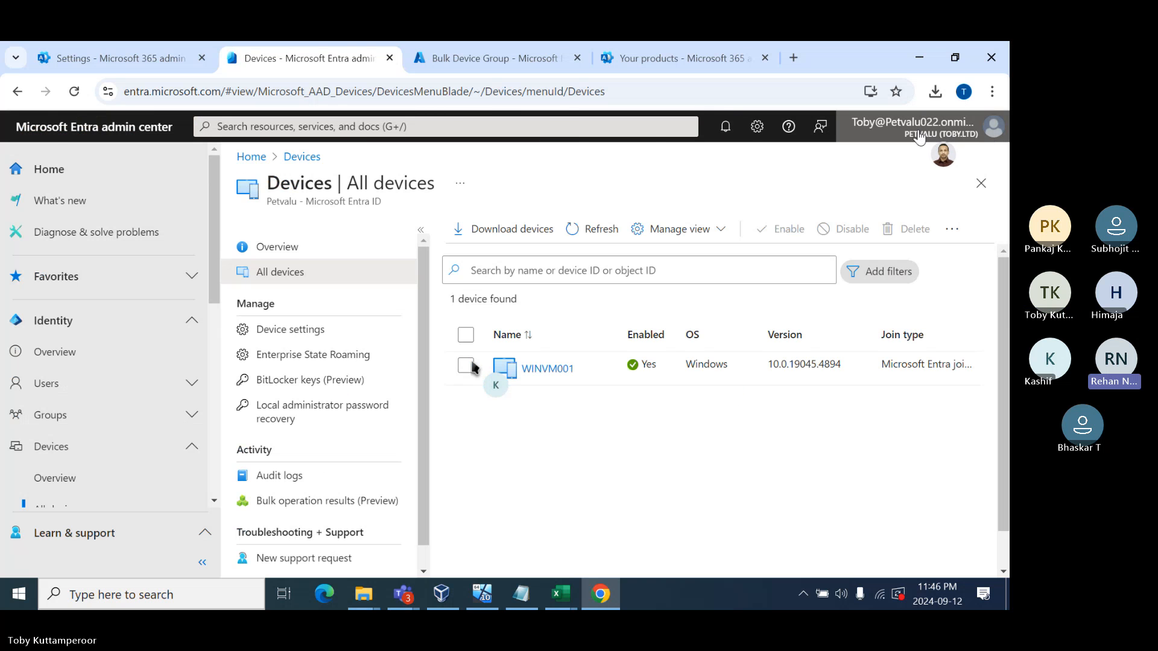
# Review the Organization information under the organization profile of the Org settings in the Microsoft 365 admin center.
pyautogui.click(92, 59)
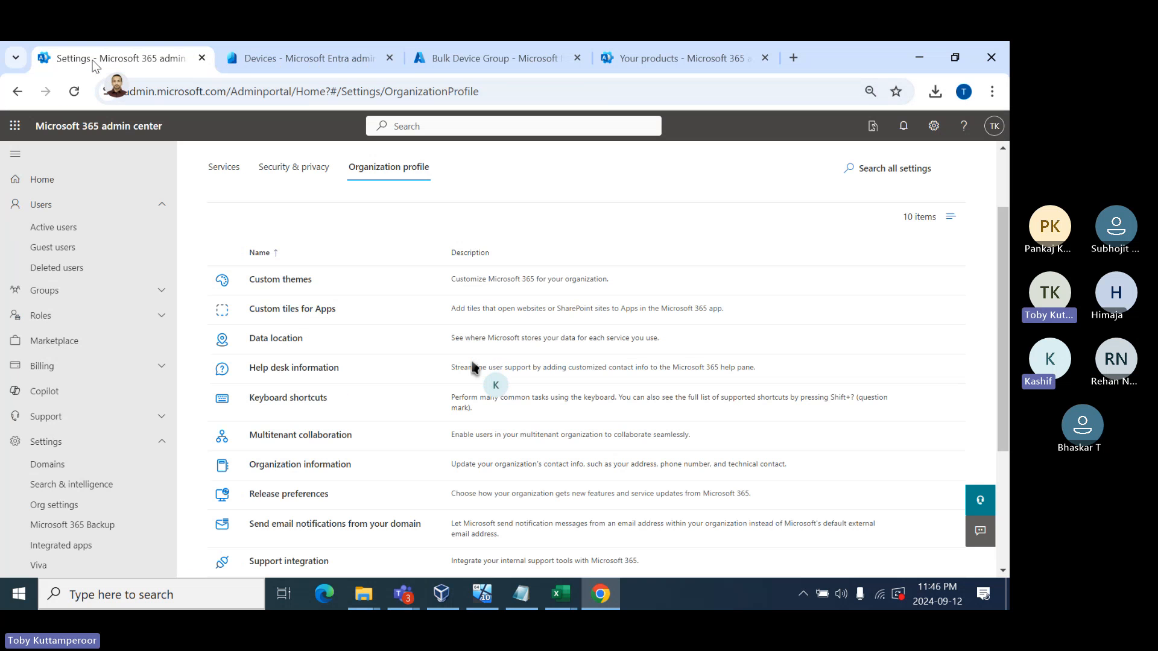
pyautogui.click(61, 506)
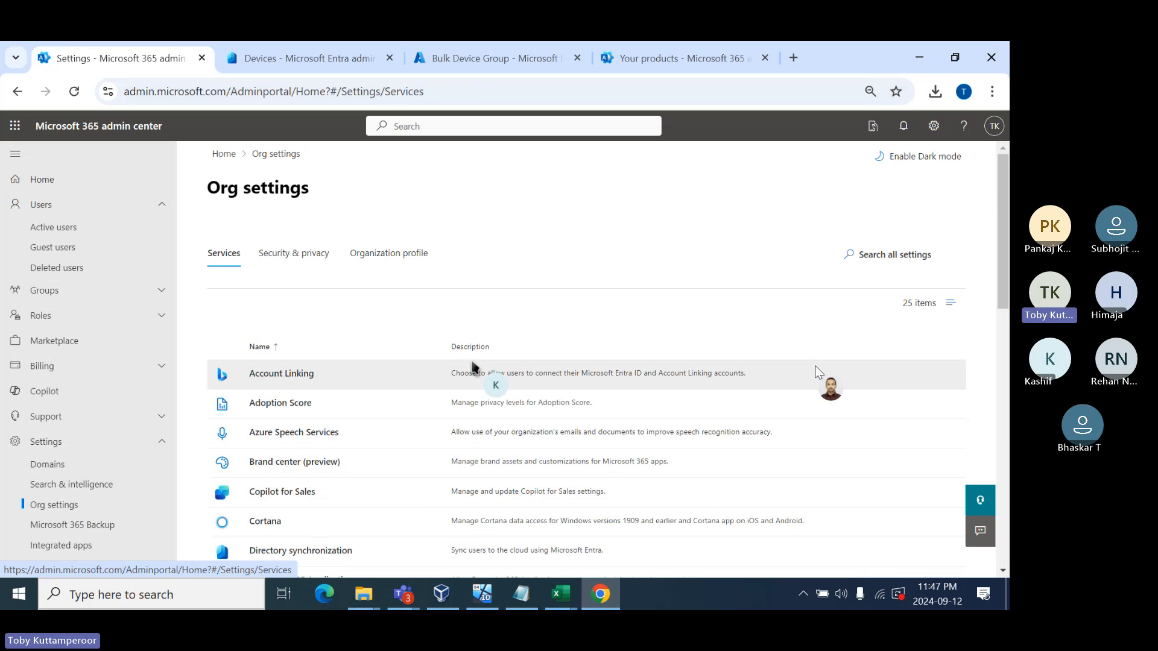
pyautogui.moveTo(1002, 280); pyautogui.dragTo(1001, 313)
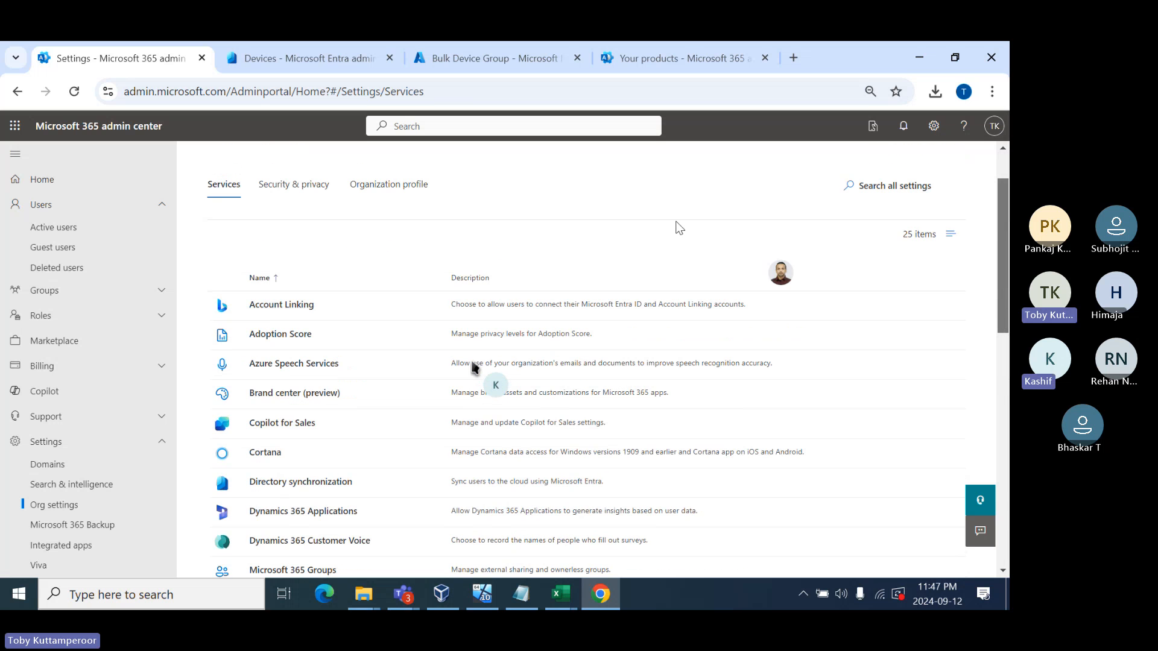
pyautogui.click(421, 189)
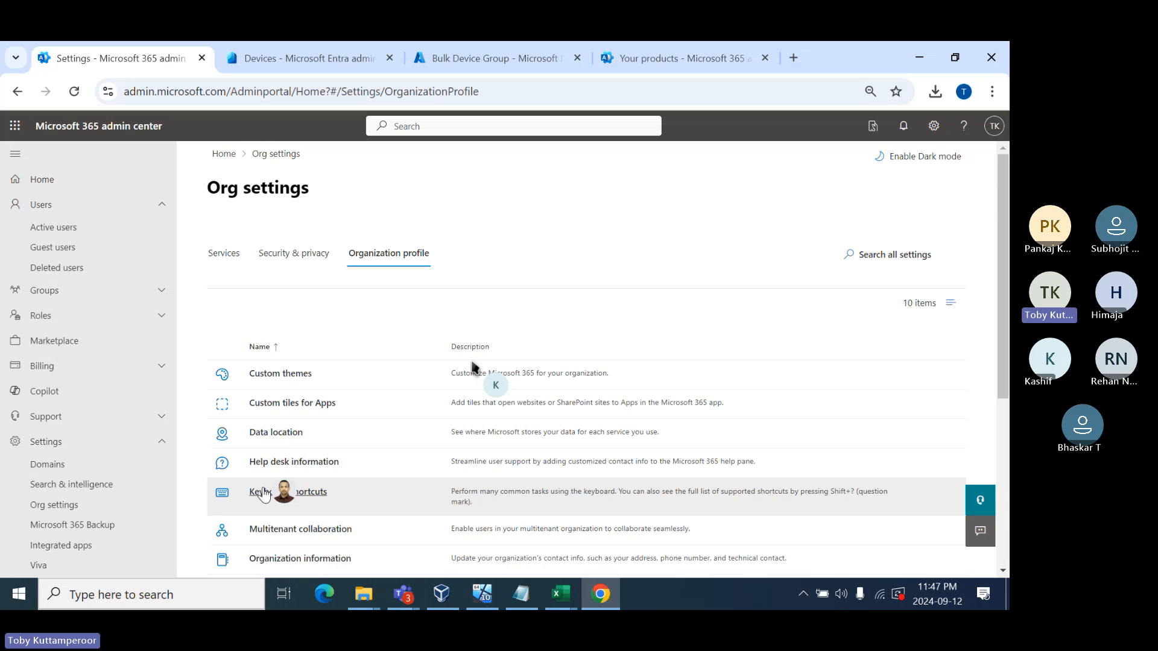
pyautogui.click(306, 560)
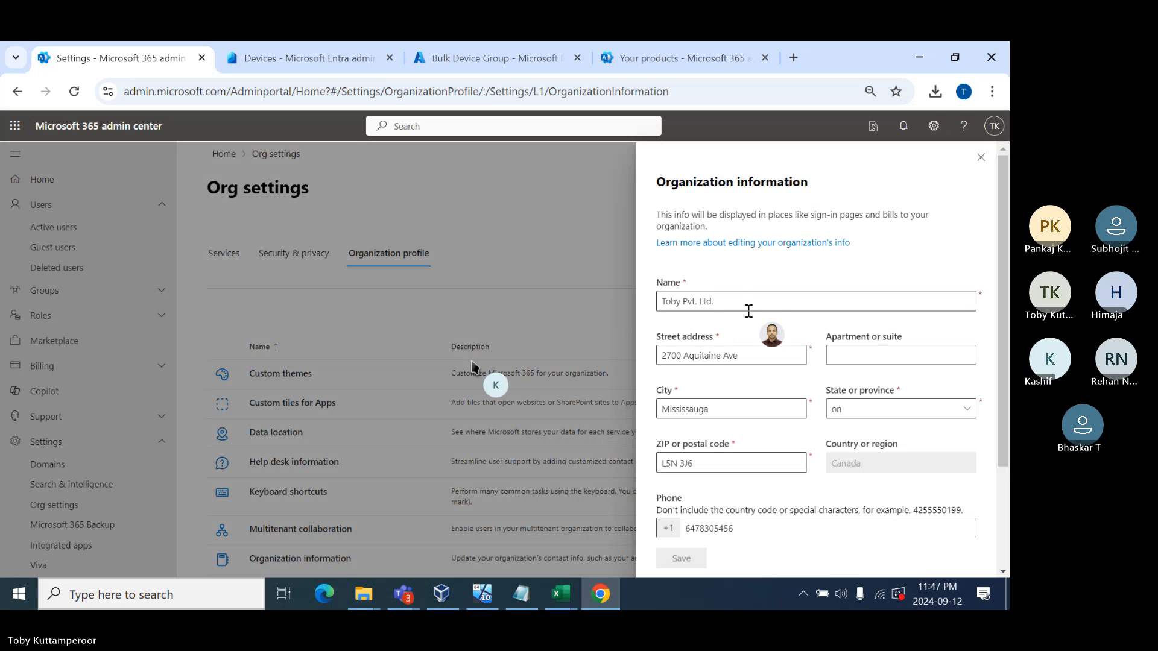
pyautogui.moveTo(1001, 289)
pyautogui.mouseDown()
pyautogui.moveTo(992, 362)
pyautogui.moveTo(985, 281)
pyautogui.mouseUp()
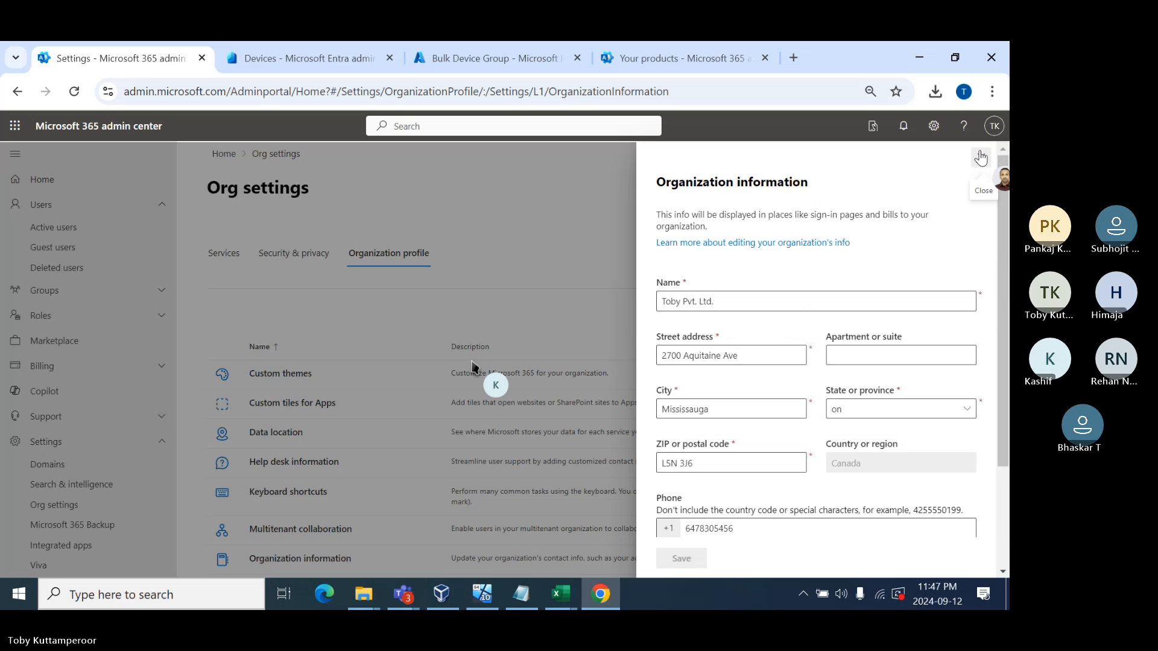
# Check the organization name shown in the Microsoft 365 admin center's account details, then close them.
pyautogui.click(992, 132)
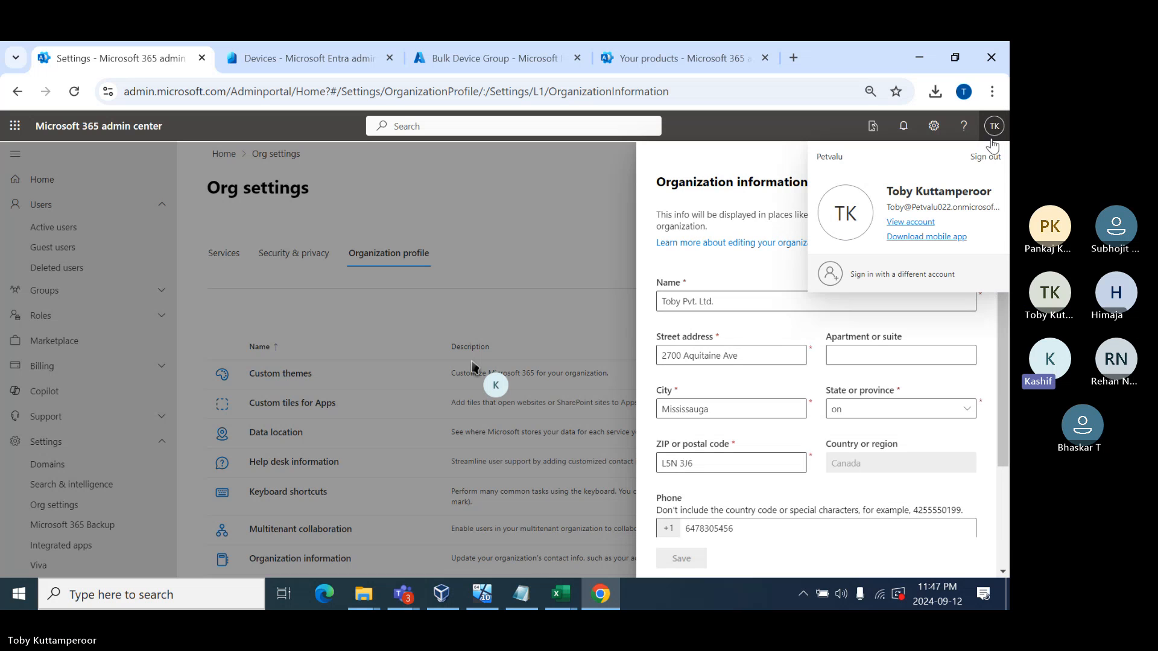
pyautogui.click(785, 137)
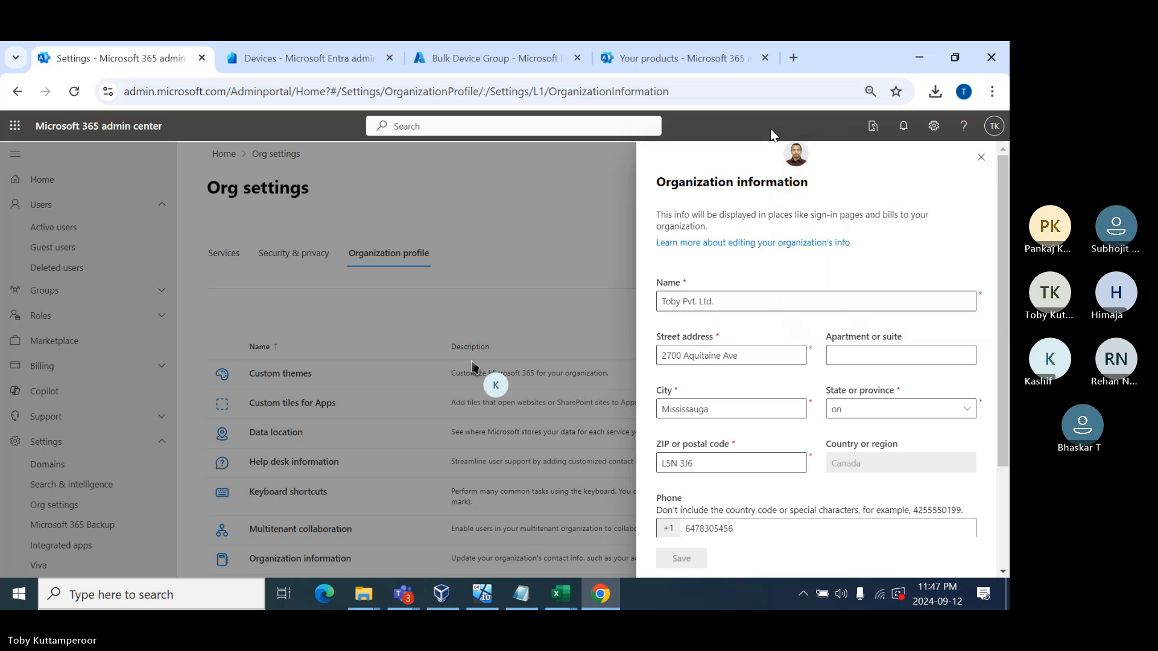
pyautogui.click(996, 132)
pyautogui.click(780, 211)
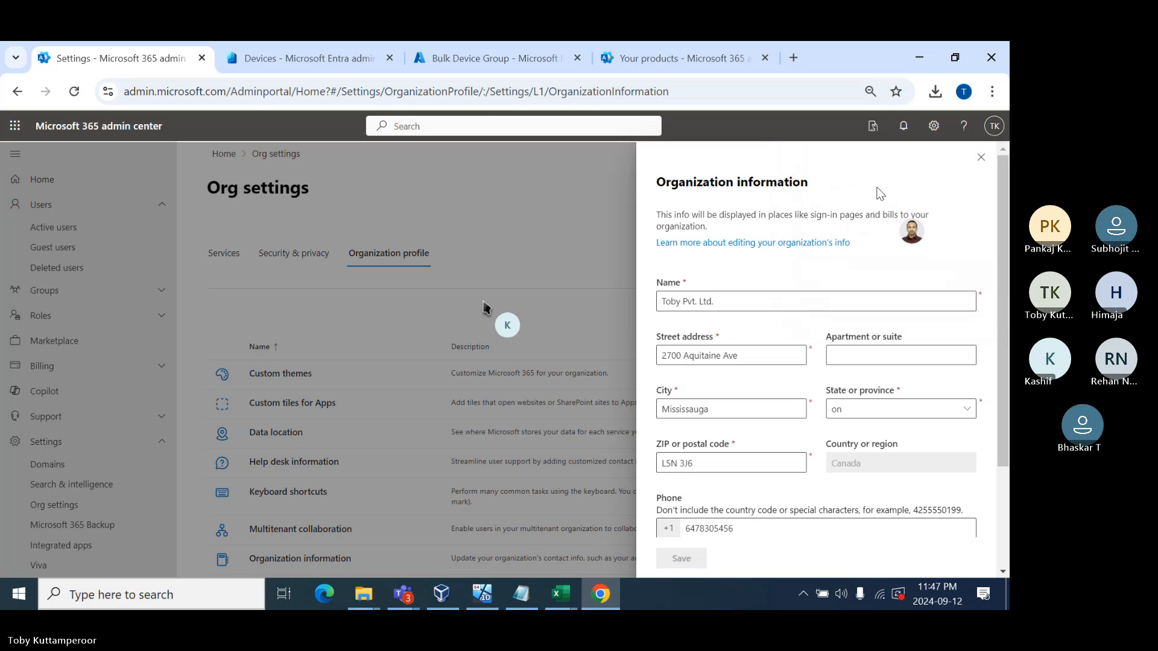
# Sign out of the Microsoft 365 admin center account and load admin.microsoft.com again.
pyautogui.click(994, 125)
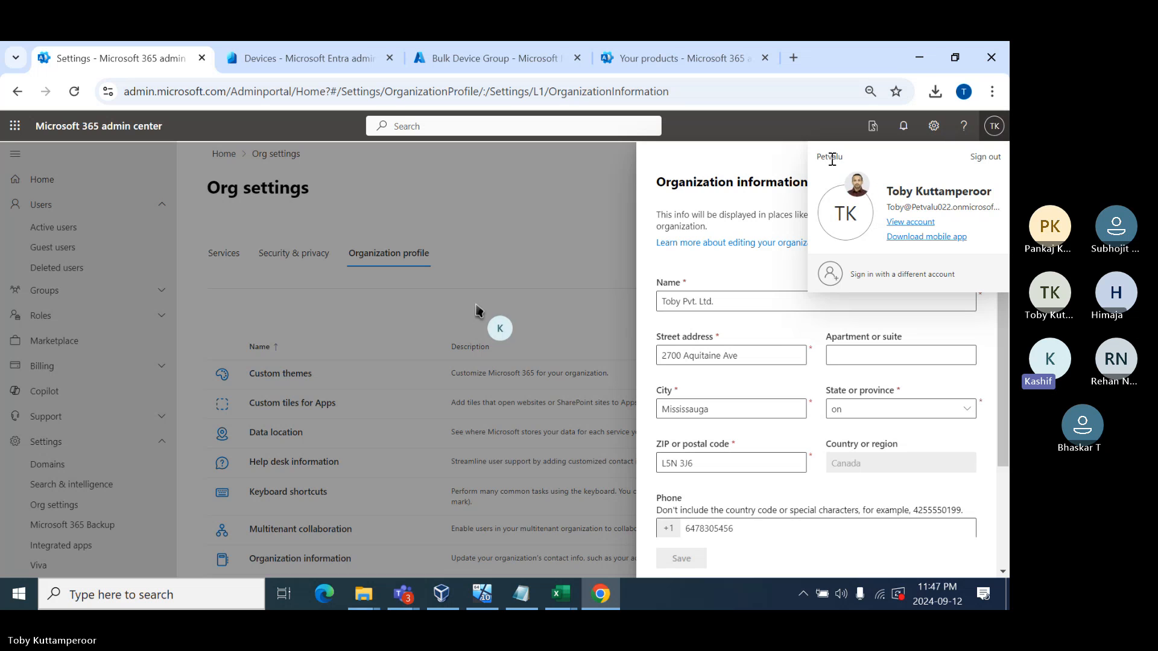
pyautogui.click(969, 160)
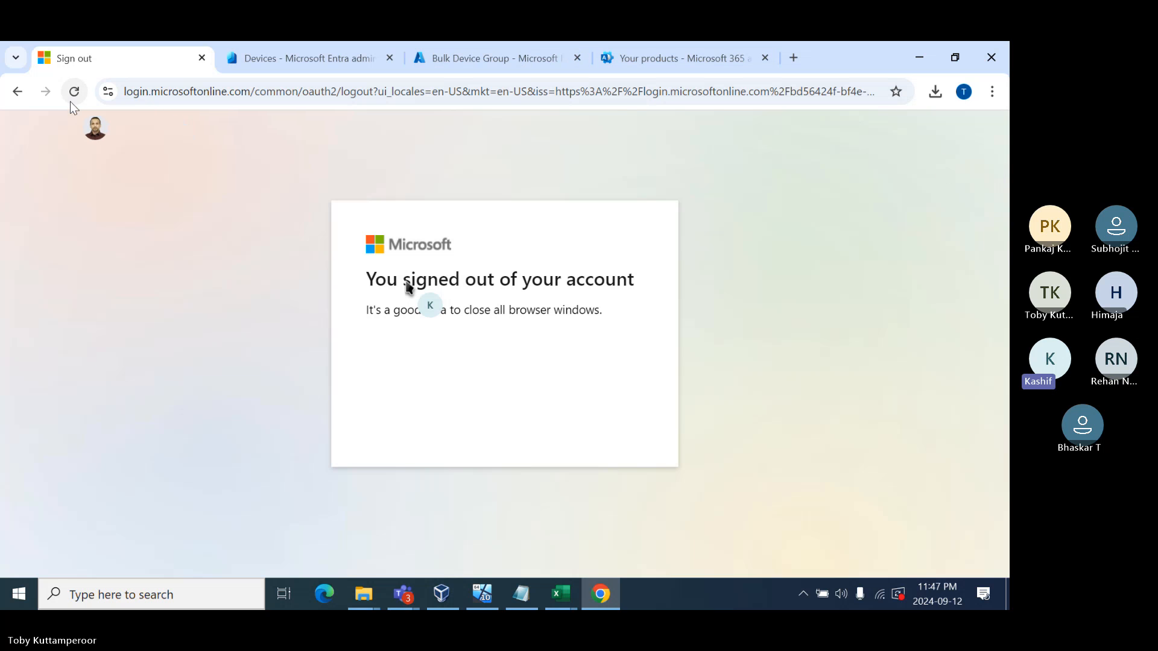
pyautogui.click(164, 92)
pyautogui.write('admin.microsoft.com')
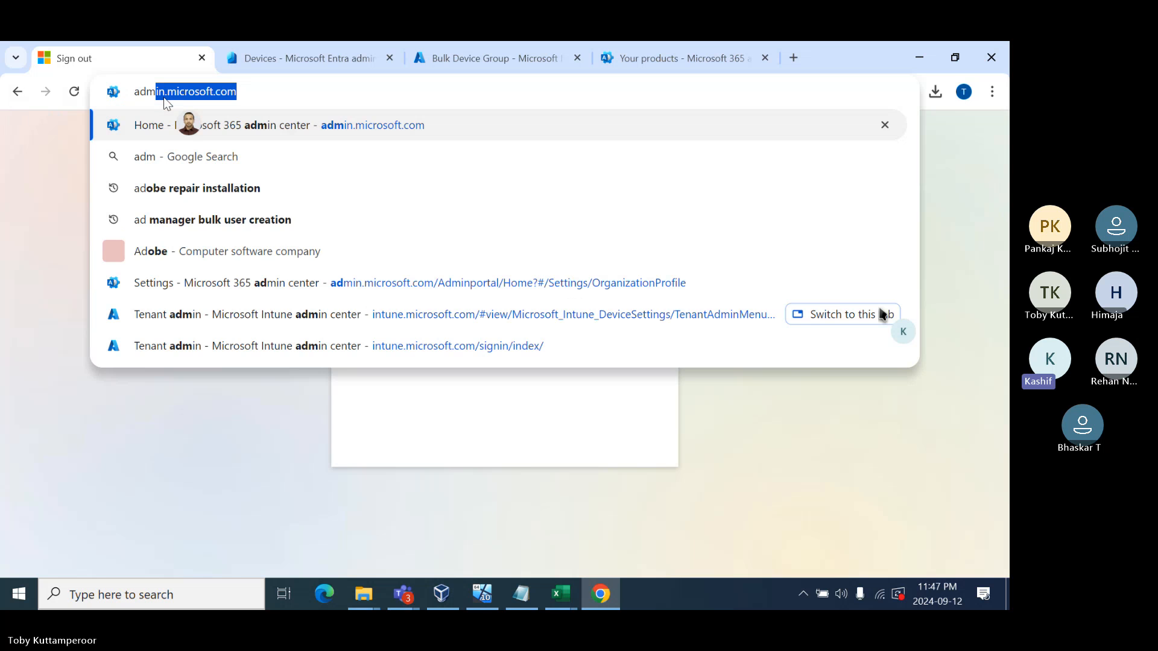
pyautogui.press('Return')
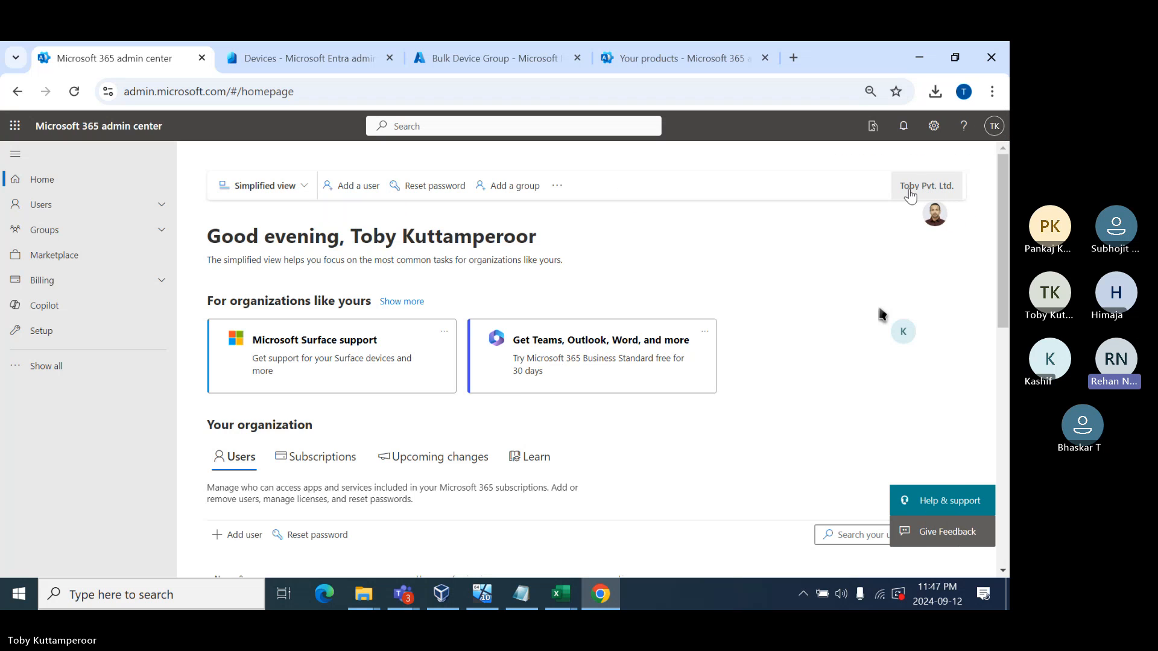
# Compare the organization name in the account details of the Microsoft 365 admin center and the Entra admin center.
pyautogui.click(985, 134)
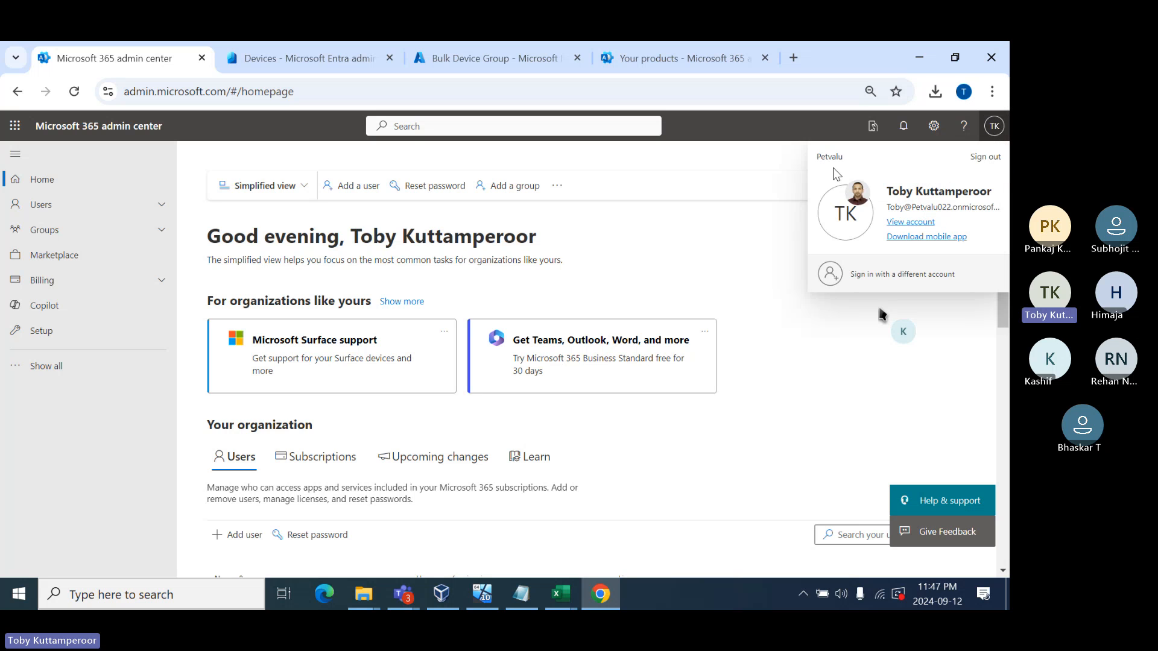
pyautogui.click(725, 262)
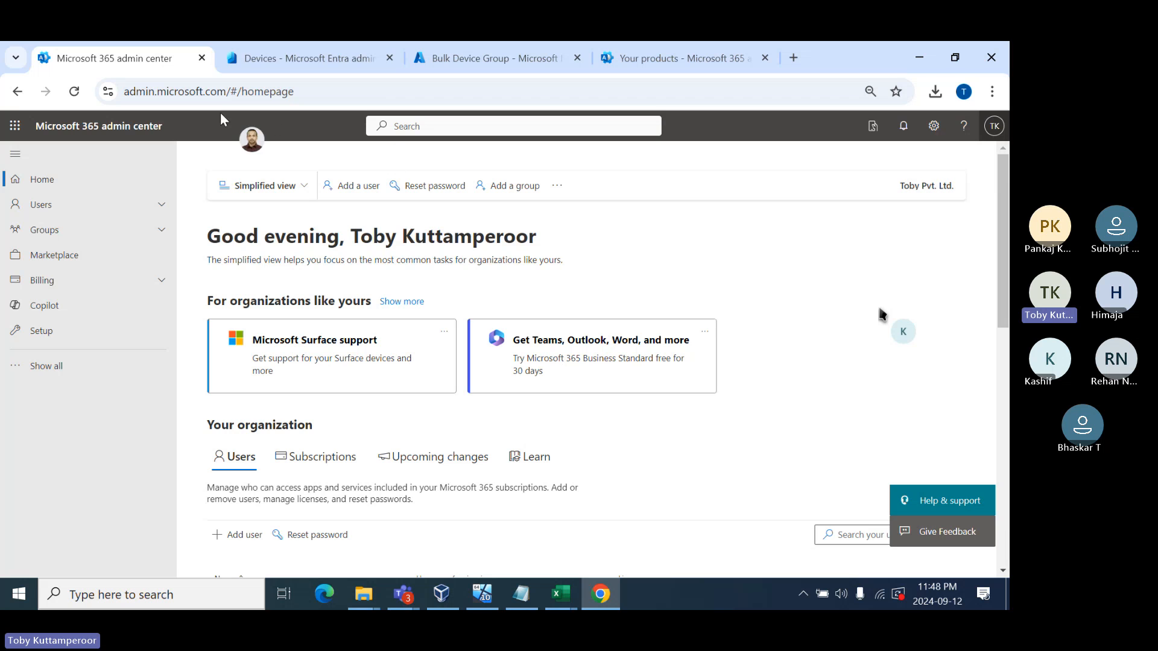
pyautogui.click(286, 53)
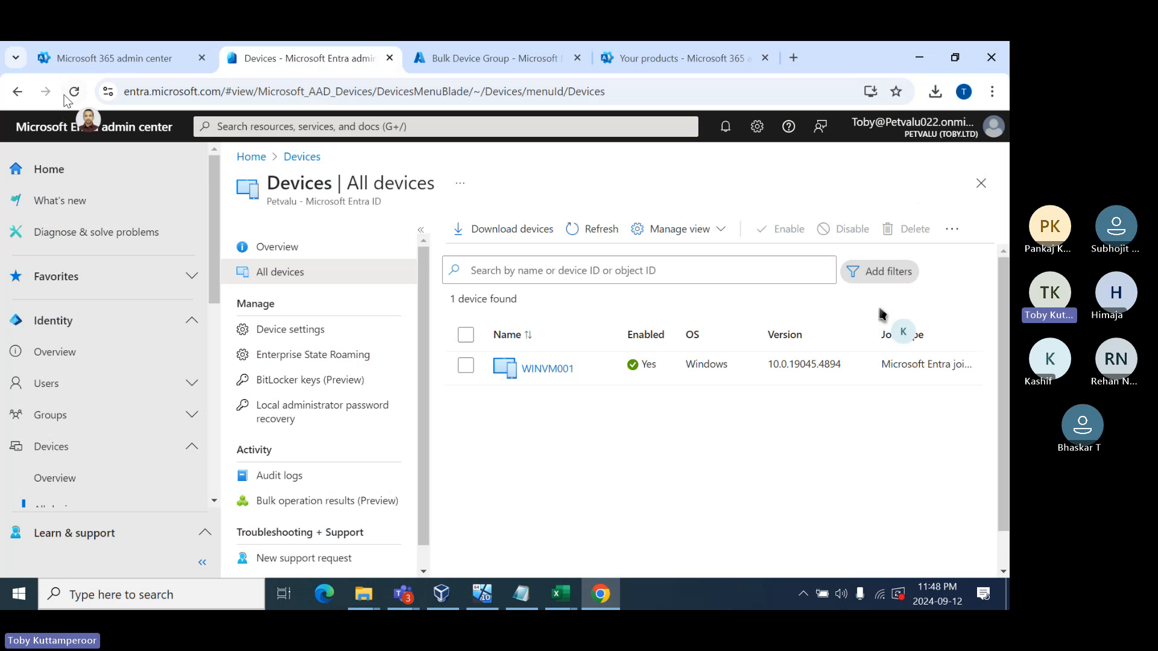
pyautogui.click(991, 138)
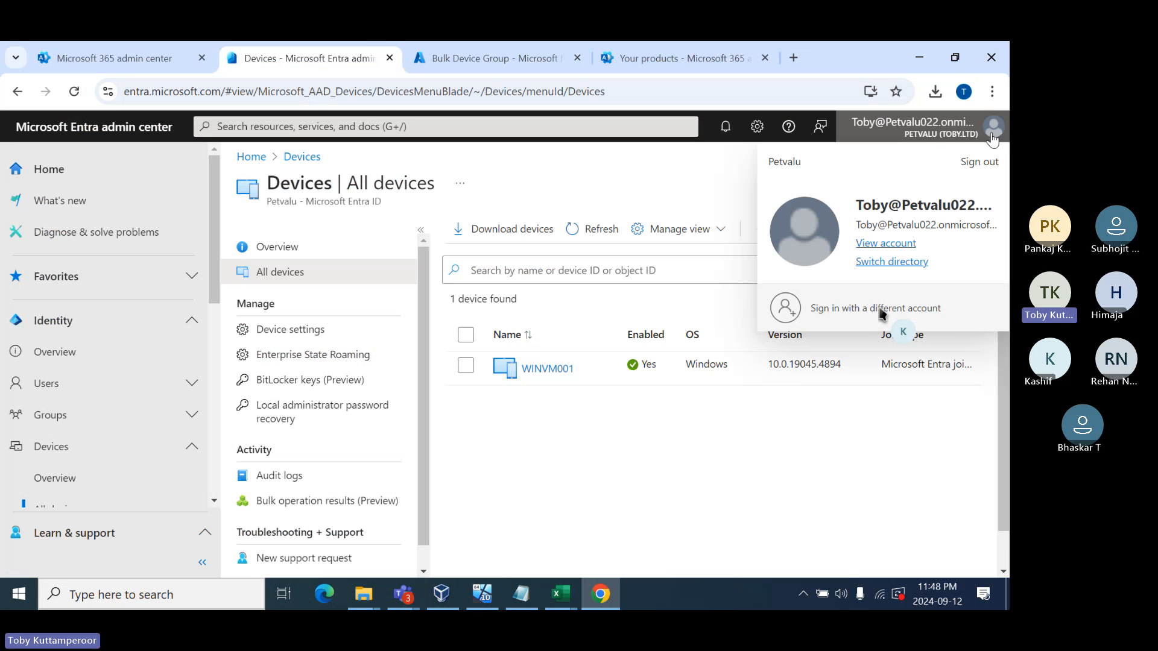
pyautogui.click(371, 164)
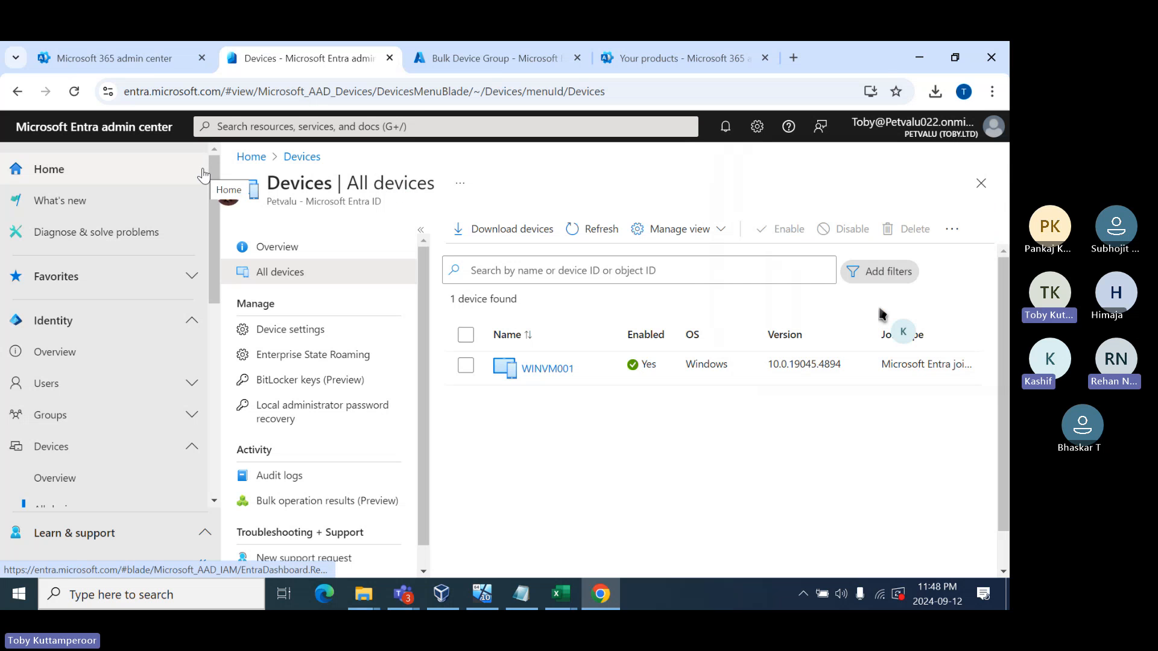